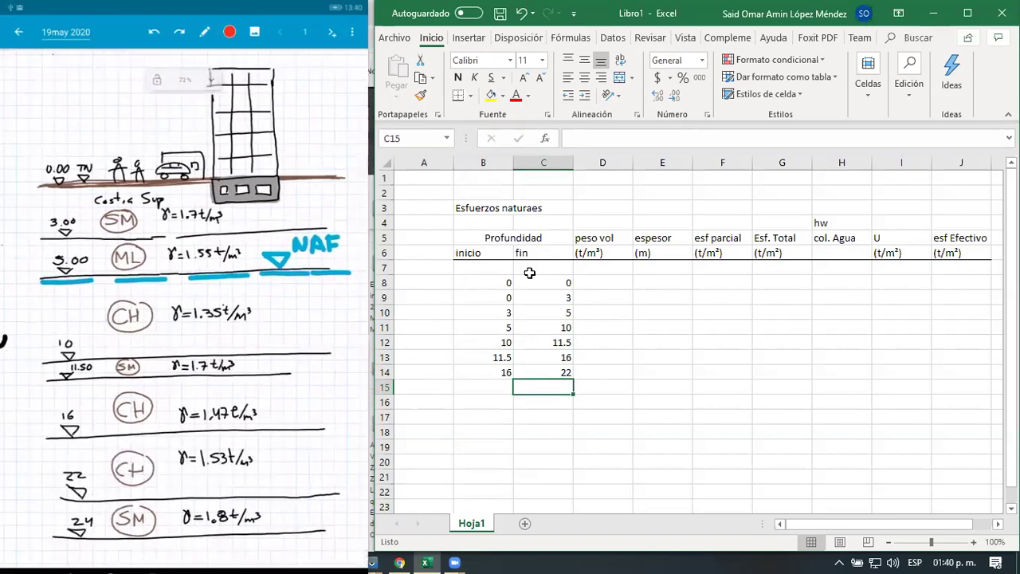
# Enter the last soil layer's depths in row 15: start 22 and end 24
pyautogui.press('Left')
pyautogui.write('22')
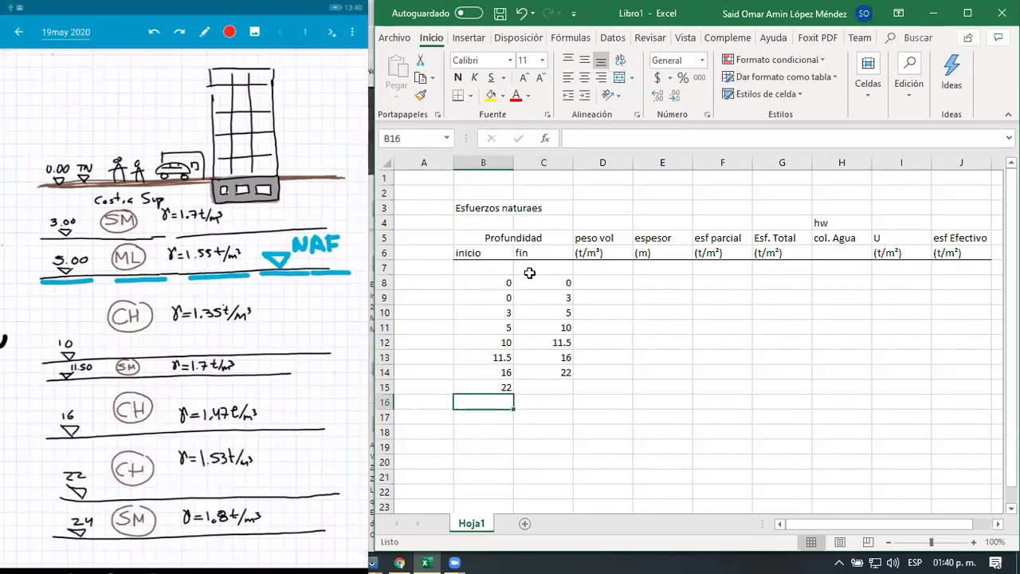
pyautogui.press('Right')
pyautogui.write('24')
pyautogui.press('Return')
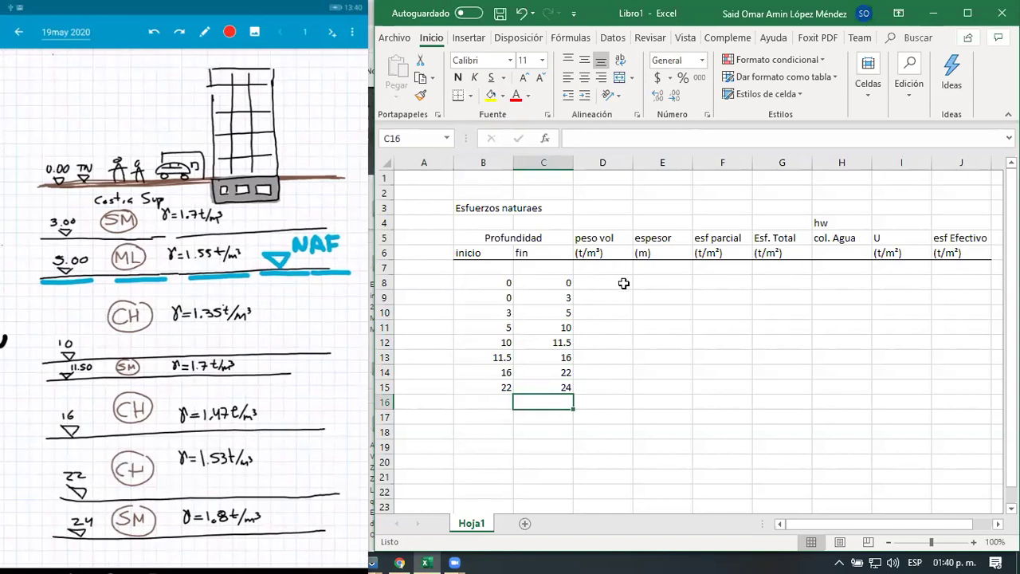
# Enter the layer thickness formula =C8-B8 in cell E8 of the espesor column
pyautogui.click(650, 282)
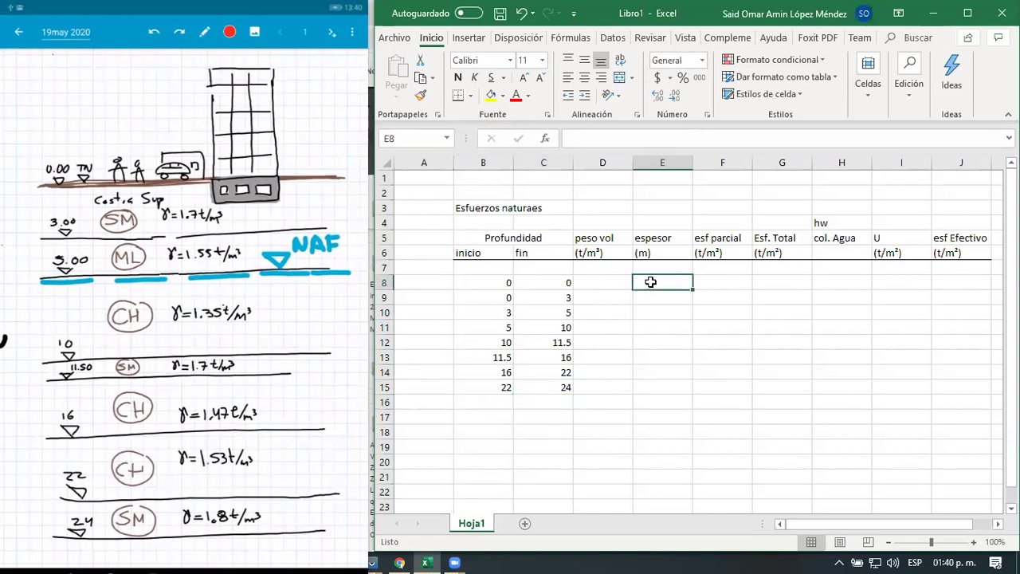
pyautogui.write('=')
pyautogui.press('Left')
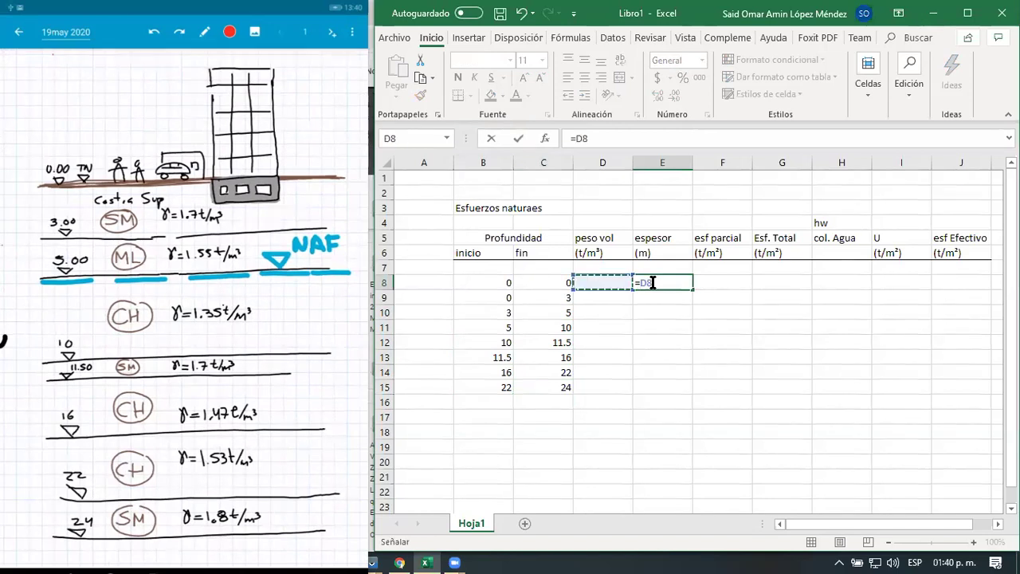
pyautogui.press('Left')
pyautogui.write('-')
pyautogui.press('Left')
pyautogui.press('Left')
pyautogui.press('Left')
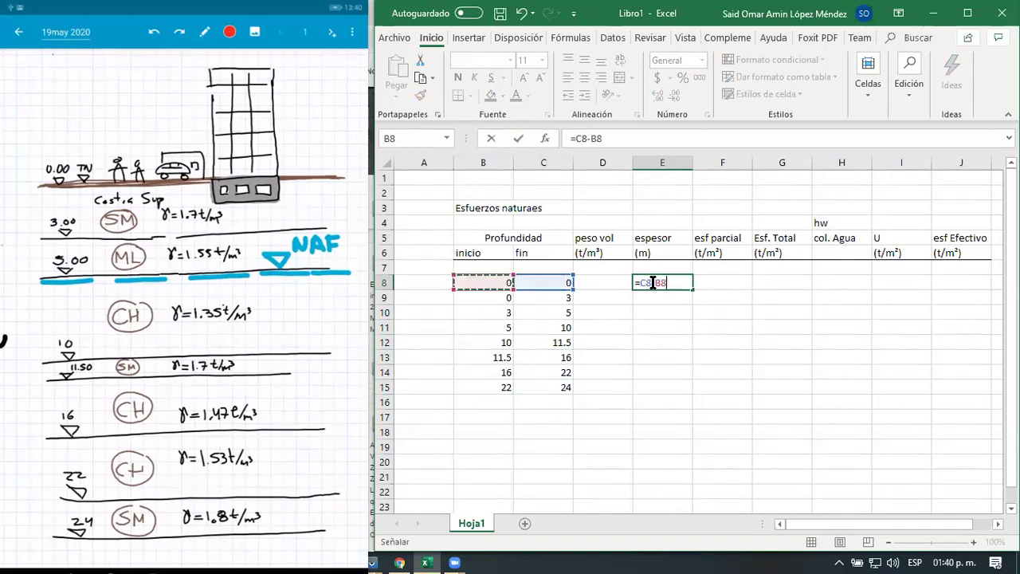
pyautogui.hotkey('ctrl', 'Return')
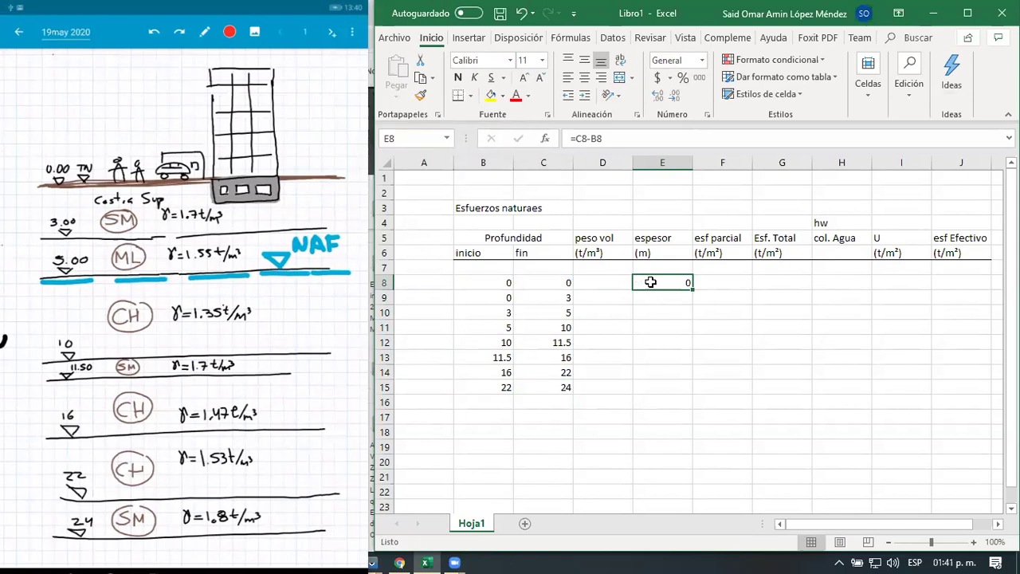
# Copy the thickness formula from E8 down through E15
pyautogui.hotkey('ctrl', 'c')
pyautogui.hotkey('shift', 'Down')
pyautogui.hotkey('shift', 'Down')
pyautogui.hotkey('shift', 'Down')
pyautogui.hotkey('shift', 'Down')
pyautogui.hotkey('shift', 'Down')
pyautogui.hotkey('shift', 'Down')
pyautogui.hotkey('shift', 'Down')
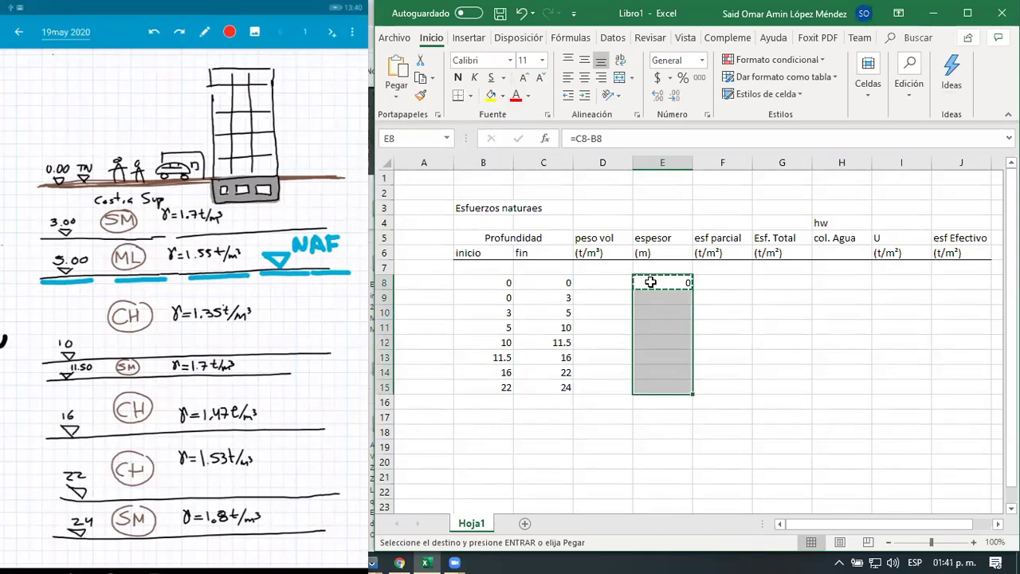
pyautogui.hotkey('ctrl', 'v')
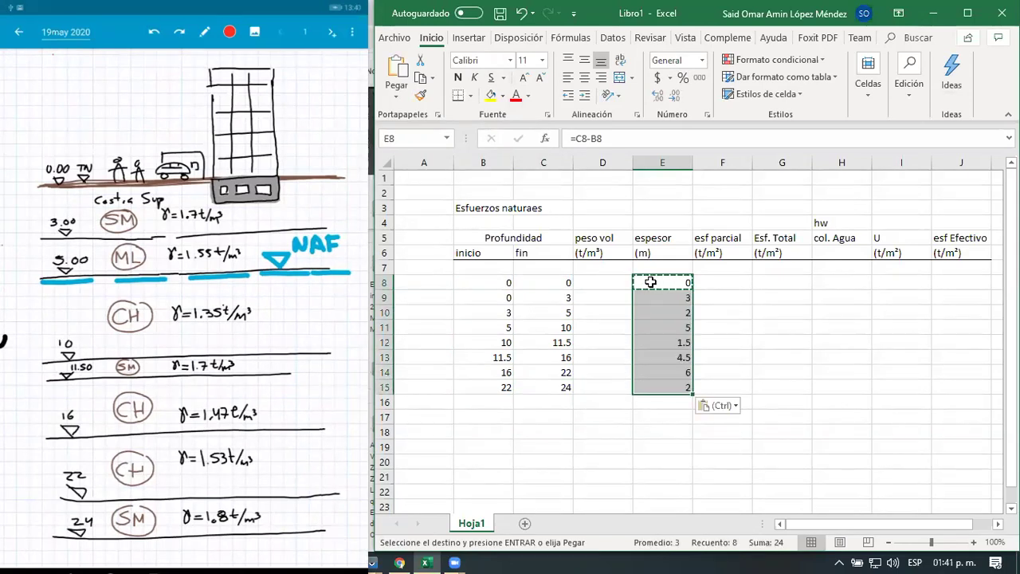
# Enter a unit weight of 1.7 for the 0 to 3 m layer in cell D9
pyautogui.press('Left')
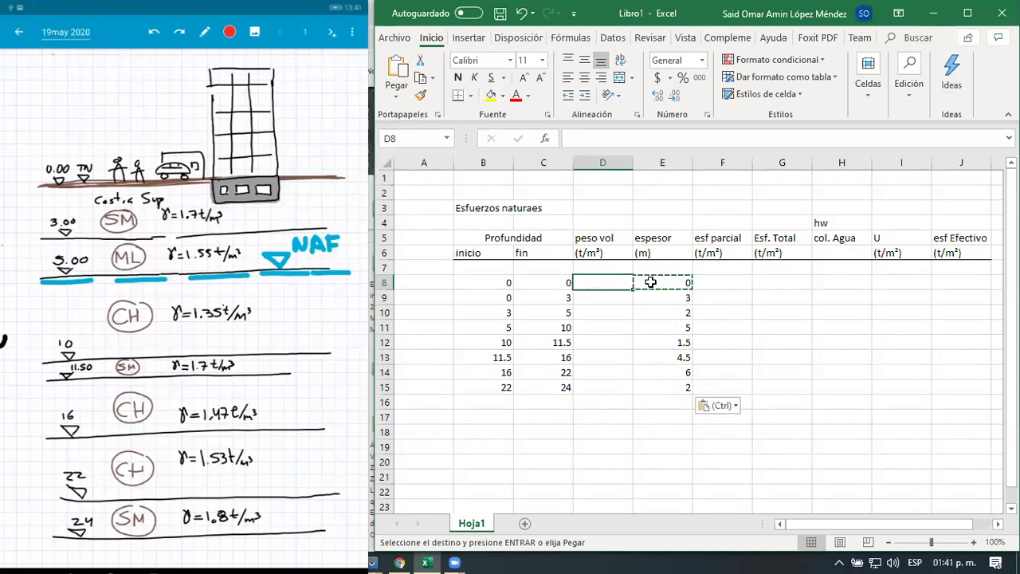
pyautogui.press('Down')
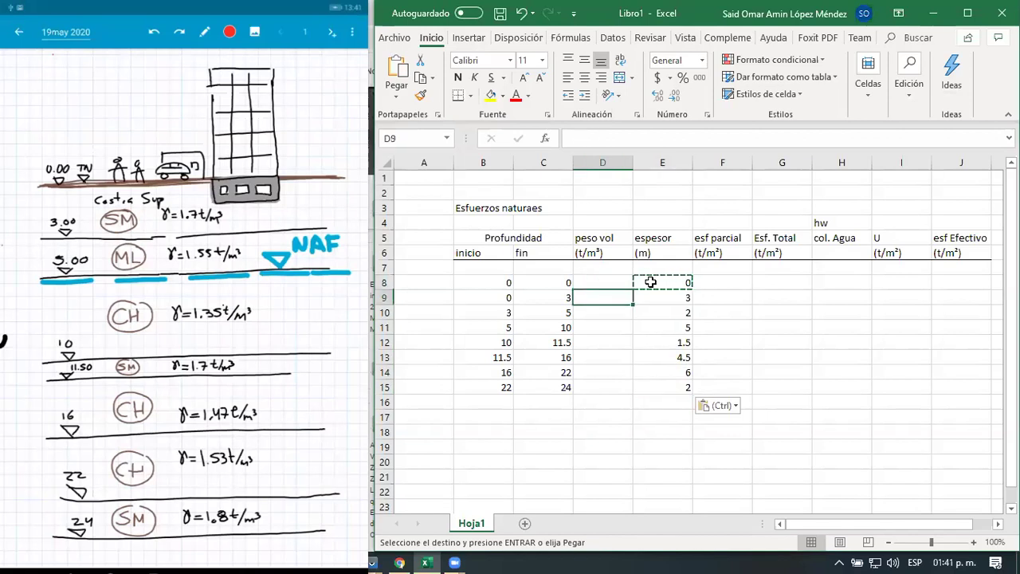
pyautogui.write('1.7')
pyautogui.press('Return')
pyautogui.press('Up')
pyautogui.press('Up')
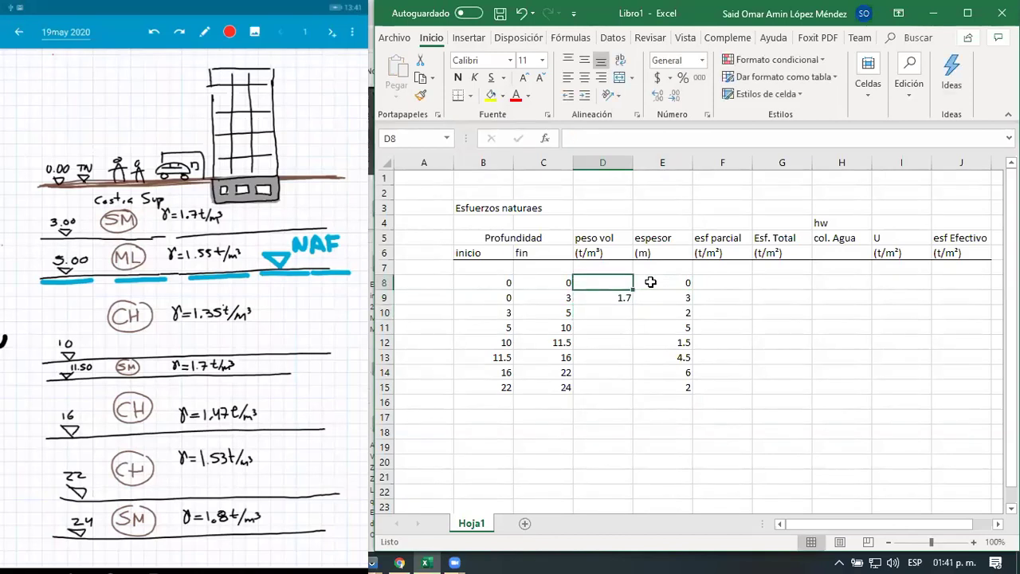
pyautogui.write('-')
pyautogui.press('Return')
pyautogui.press('Up')
pyautogui.press('Delete')
pyautogui.press('Down')
pyautogui.press('Down')
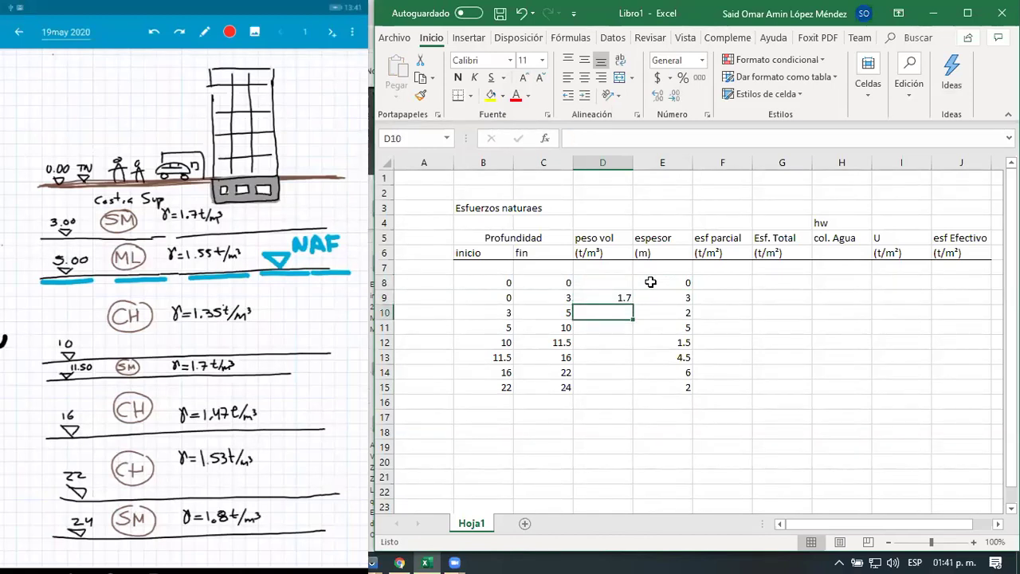
# Fill in the remaining unit weights in D10 to D15: 1.55, 1.35, 1.7, 1.47, 1.53 and 1.8
pyautogui.write('1.55')
pyautogui.press('Return')
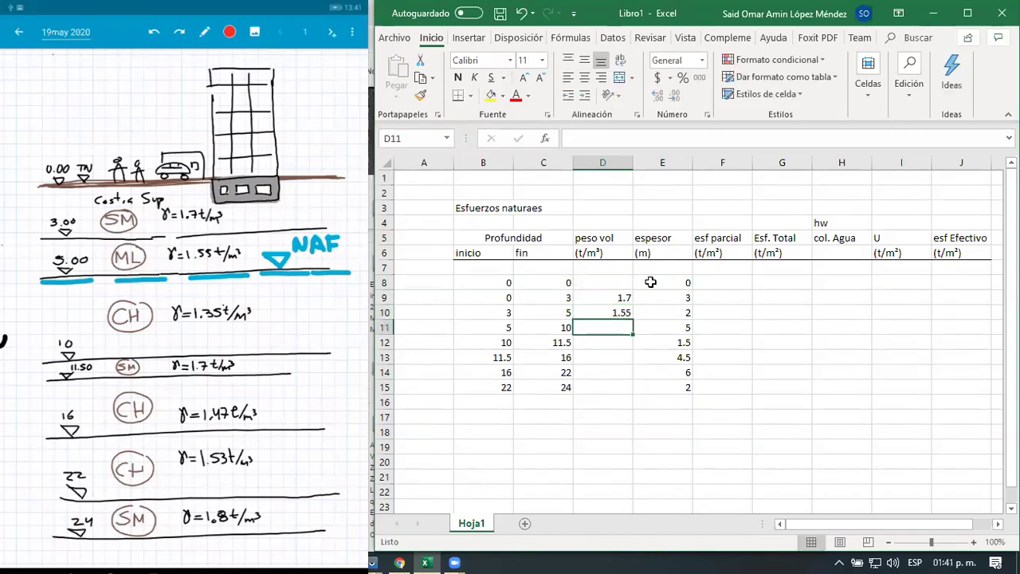
pyautogui.write('1.35')
pyautogui.press('Return')
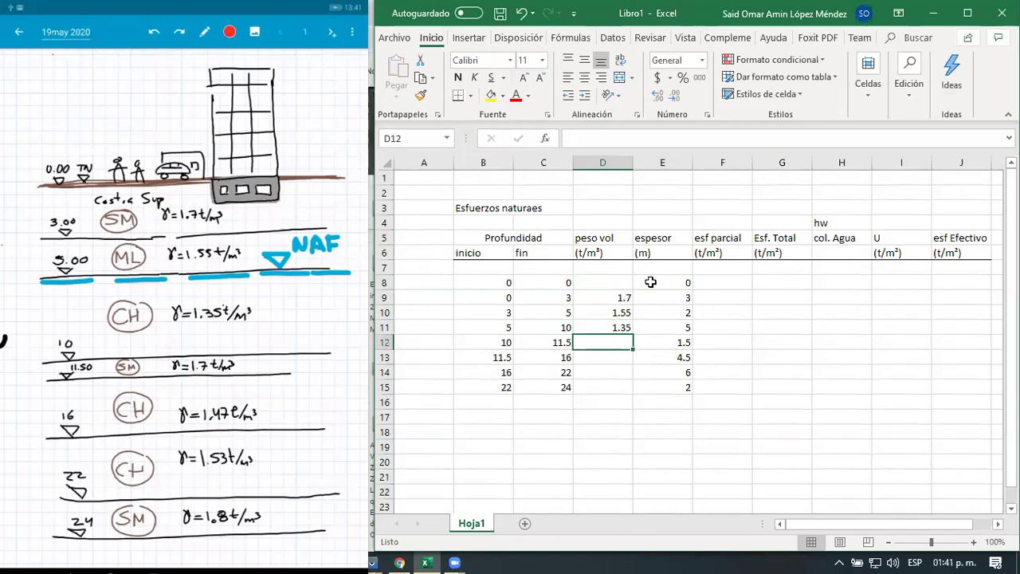
pyautogui.write('1.7')
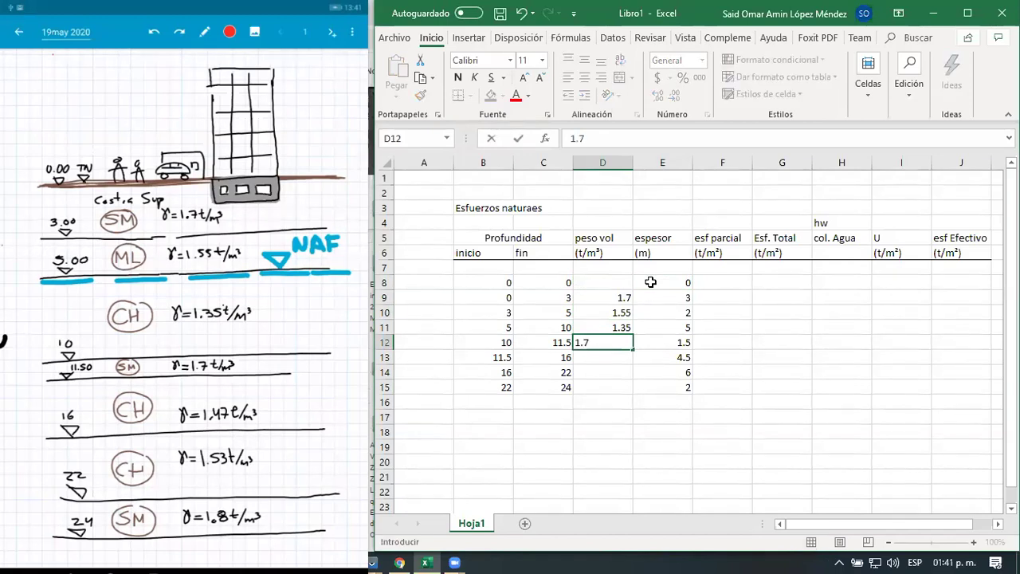
pyautogui.press('Return')
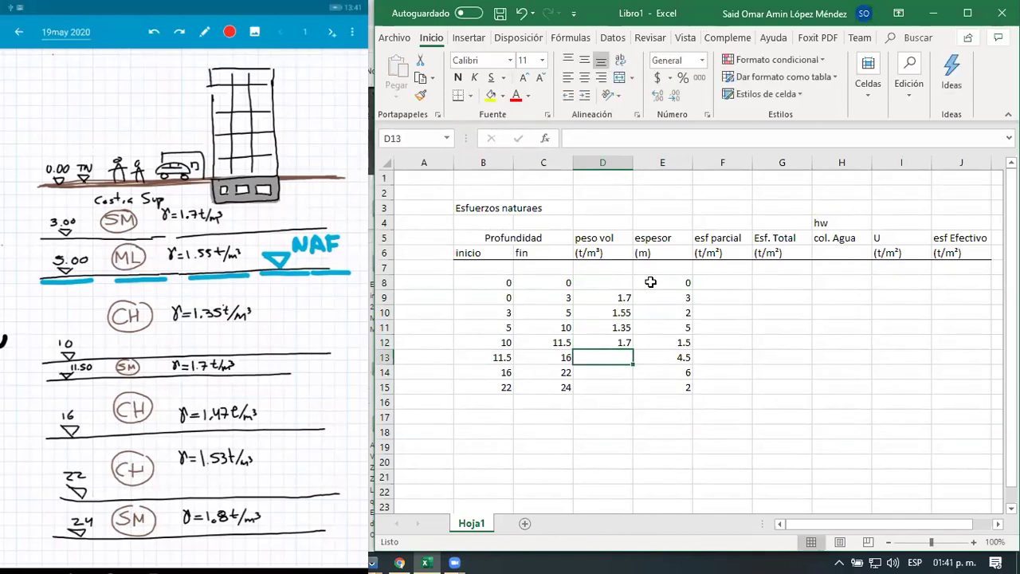
pyautogui.write('1.47')
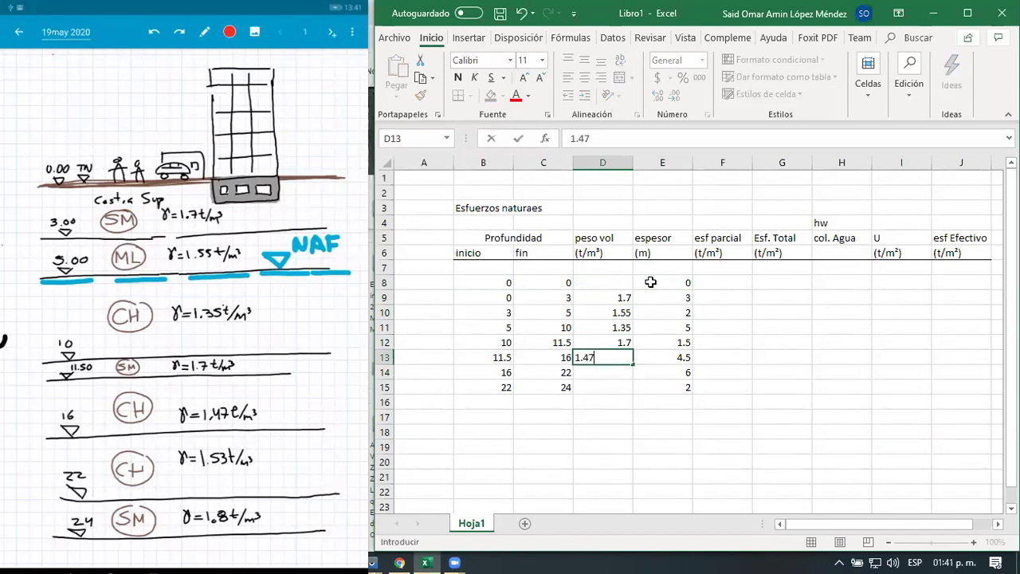
pyautogui.press('Return')
pyautogui.write('1.53')
pyautogui.press('Return')
pyautogui.write('1.8')
pyautogui.press('Return')
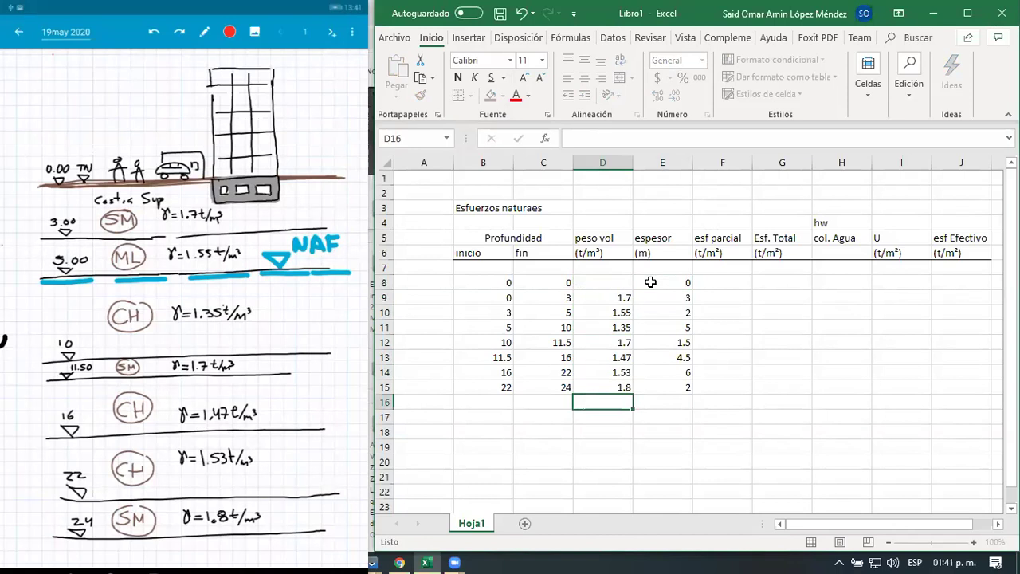
# Enter the partial stress formula =D8*E8 in cell F8 of the esf parcial column
pyautogui.press('Up')
pyautogui.press('Right')
pyautogui.press('Up')
pyautogui.press('Up')
pyautogui.press('Up')
pyautogui.press('Up')
pyautogui.press('Up')
pyautogui.press('Up')
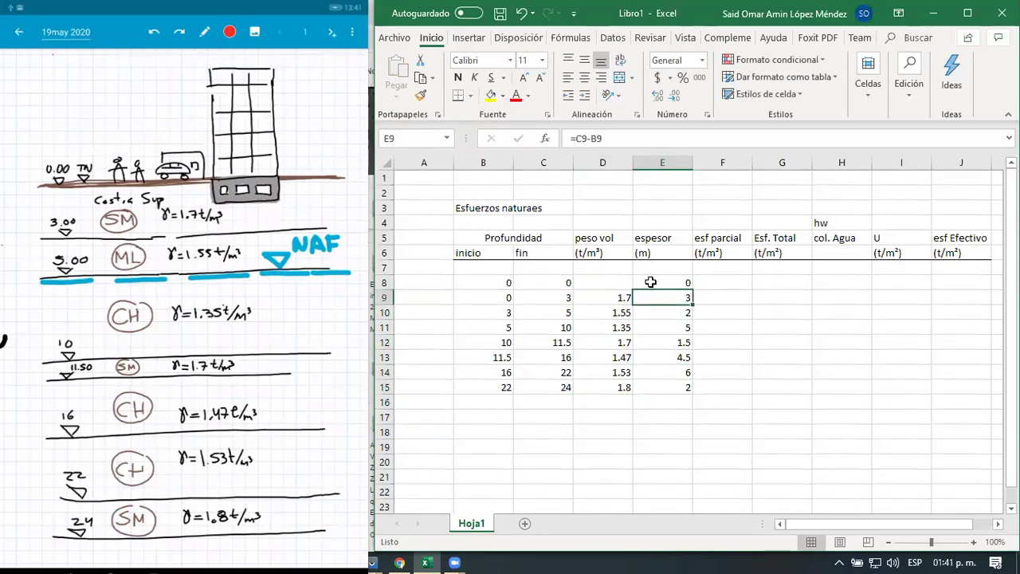
pyautogui.press('Up')
pyautogui.press('Right')
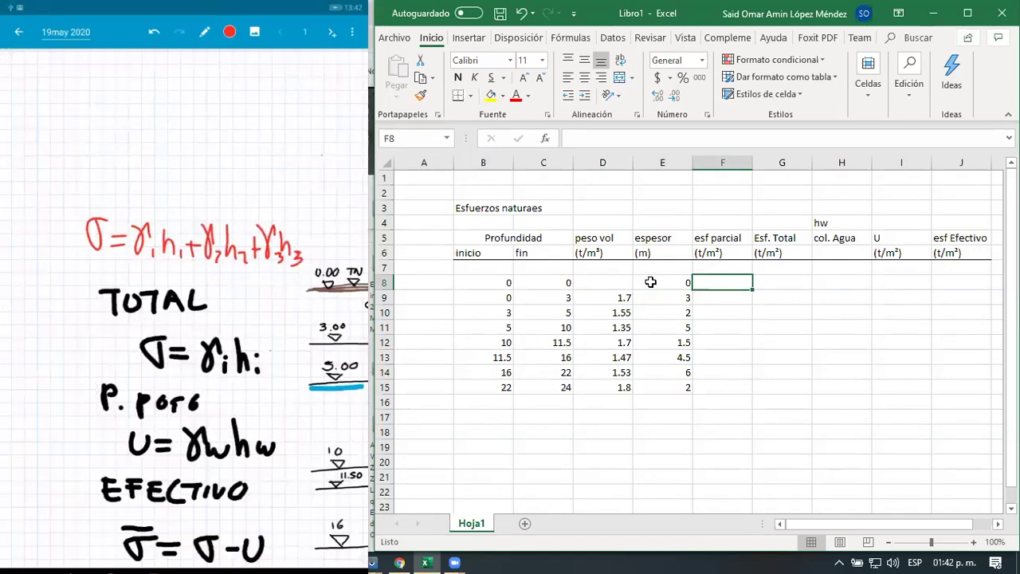
pyautogui.write('=')
pyautogui.press('Left')
pyautogui.press('Left')
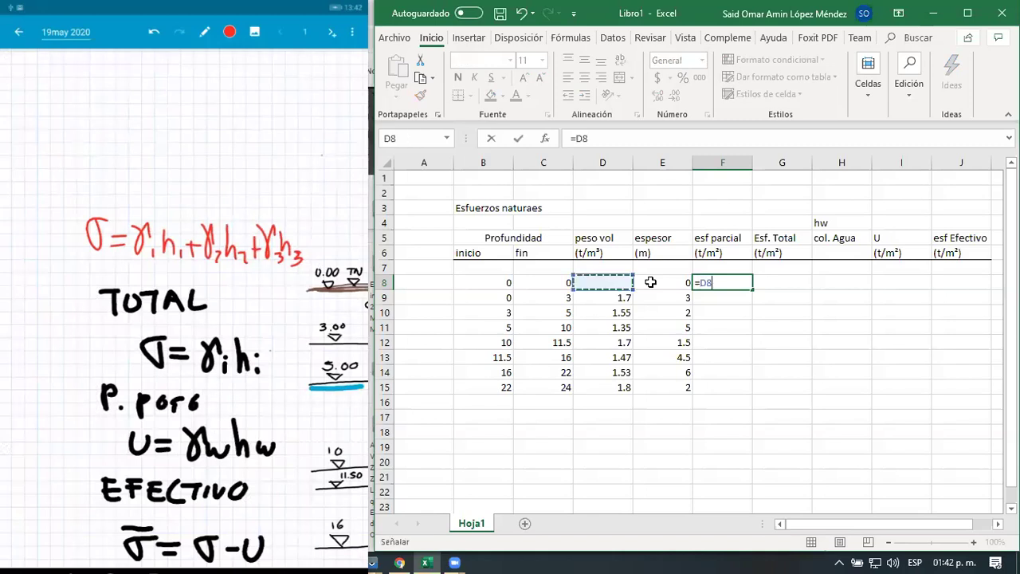
pyautogui.write('*')
pyautogui.click(650, 282)
pyautogui.press('Return')
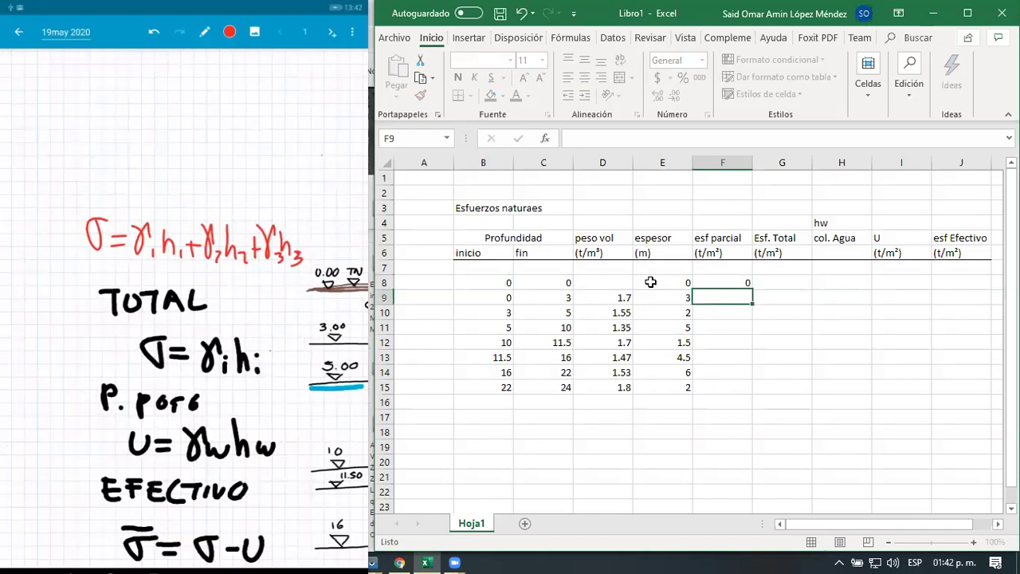
# Copy the partial stress formula from F8 down through F15
pyautogui.press('Up')
pyautogui.hotkey('ctrl', 'c')
pyautogui.hotkey('shift', 'Down')
pyautogui.hotkey('shift', 'Down')
pyautogui.hotkey('shift', 'Down')
pyautogui.hotkey('shift', 'Down')
pyautogui.hotkey('shift', 'Down')
pyautogui.hotkey('shift', 'Down')
pyautogui.hotkey('shift', 'Down')
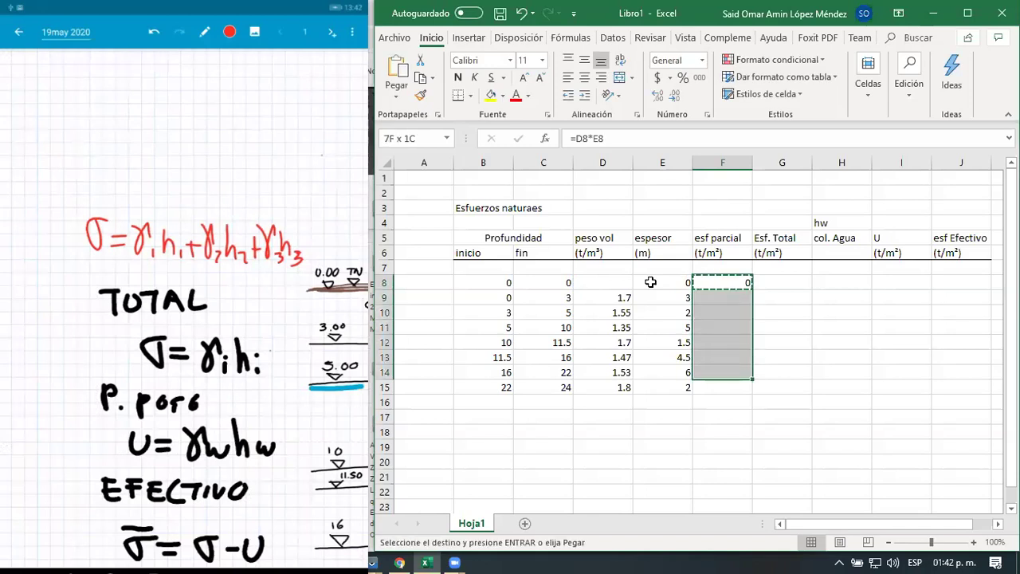
pyautogui.hotkey('ctrl', 'v')
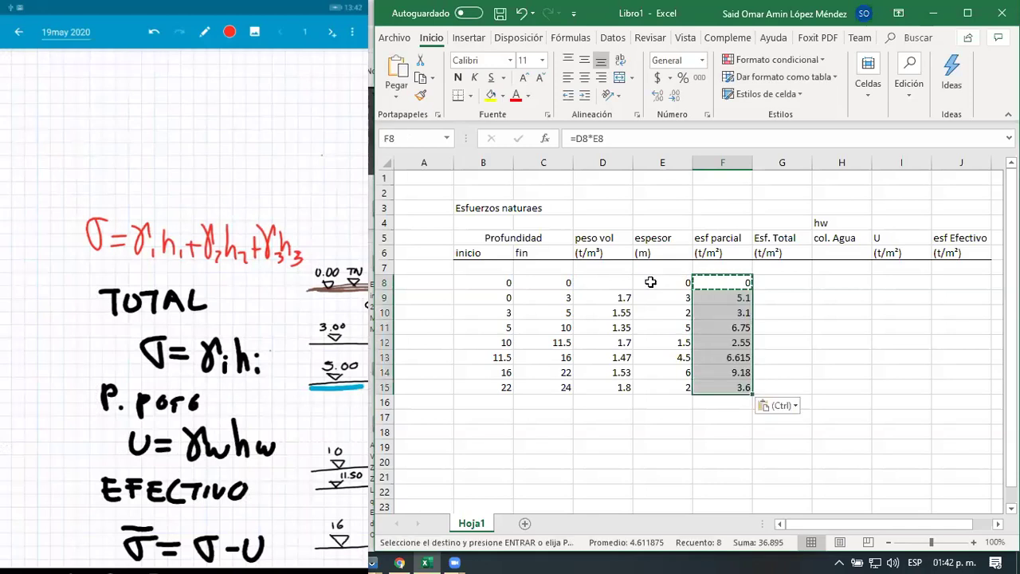
# Enter the symbol letter g above the peso vol heading in cell D4
pyautogui.press('Right')
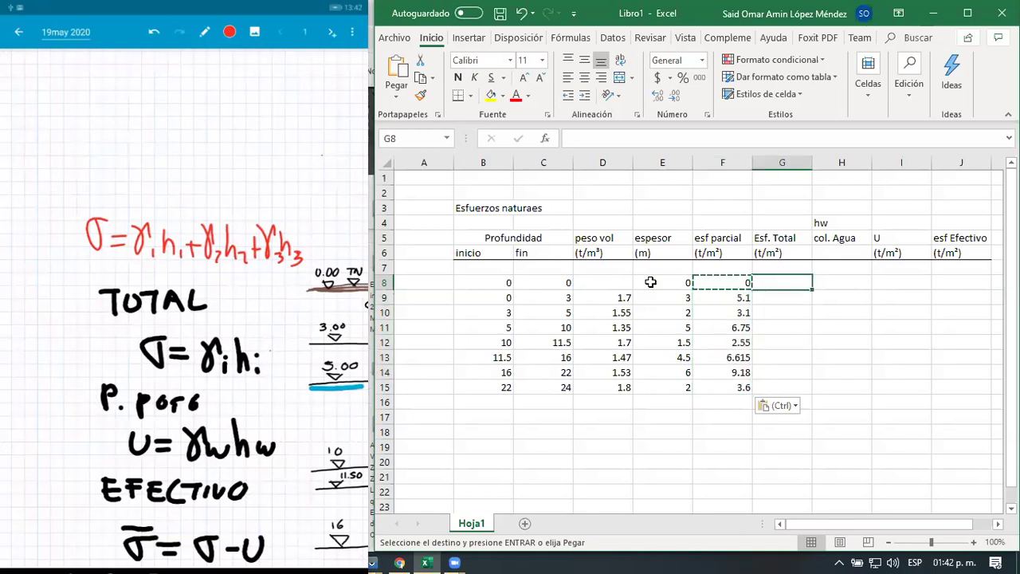
pyautogui.press('Left')
pyautogui.press('Left')
pyautogui.press('Left')
pyautogui.press('Up')
pyautogui.press('Up')
pyautogui.press('Up')
pyautogui.press('Up')
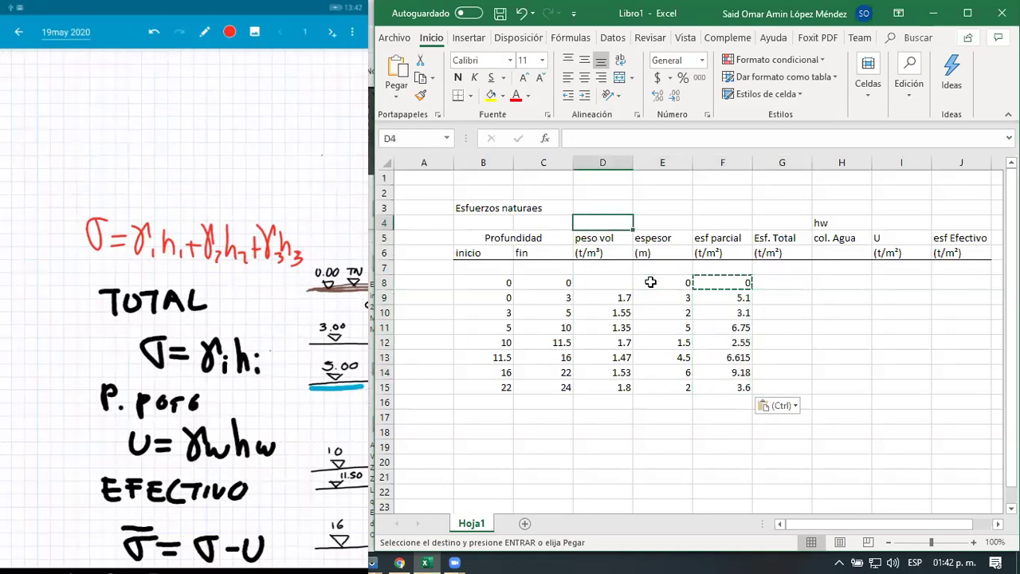
pyautogui.write('g')
pyautogui.press('Return')
# Enter h above the espesor heading in E4 and s above the esf parcial heading in F4
pyautogui.press('Right')
pyautogui.press('Up')
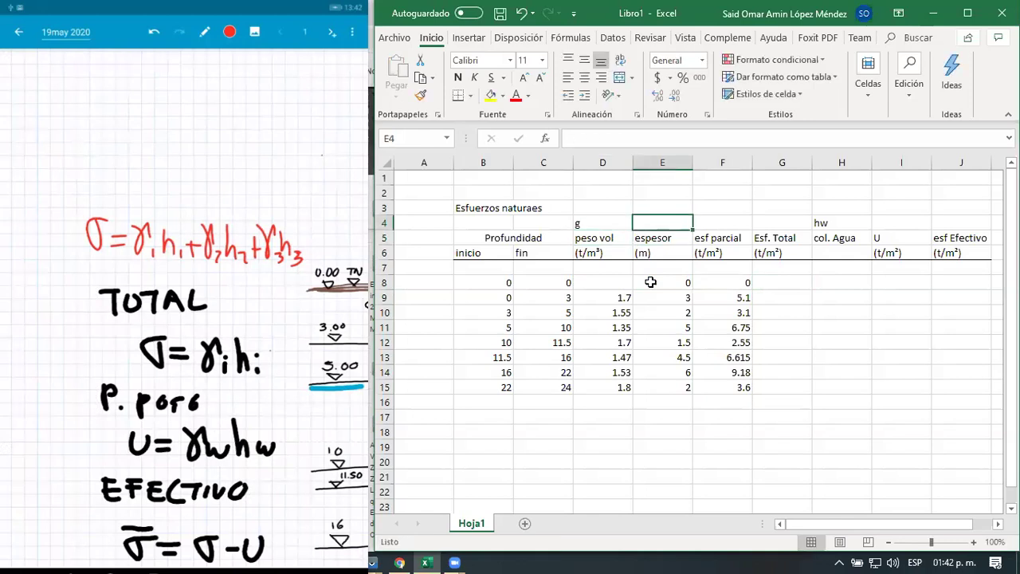
pyautogui.write('h')
pyautogui.press('Return')
pyautogui.press('Up')
pyautogui.press('Right')
pyautogui.write('s')
pyautogui.press('Return')
# Format the g in cell D4 with the Symbol font at size 16
pyautogui.press('Up')
pyautogui.press('Left')
pyautogui.press('Left')
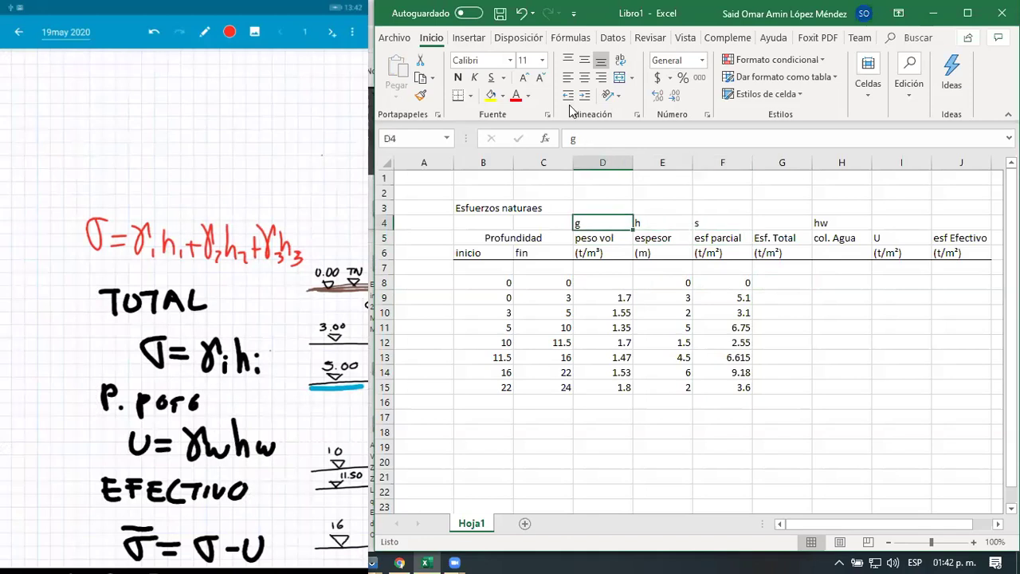
pyautogui.click(510, 63)
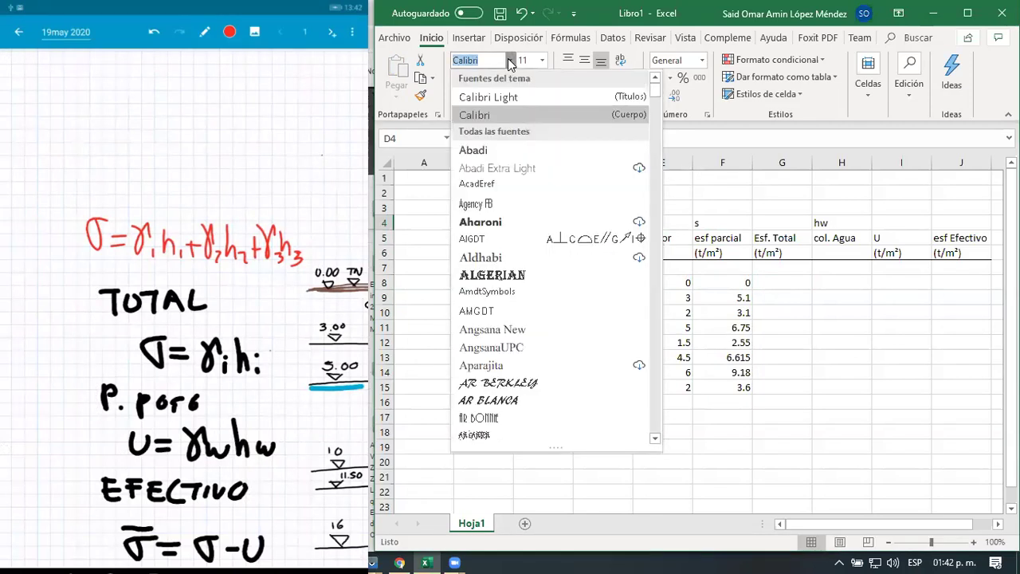
pyautogui.write('Symbol')
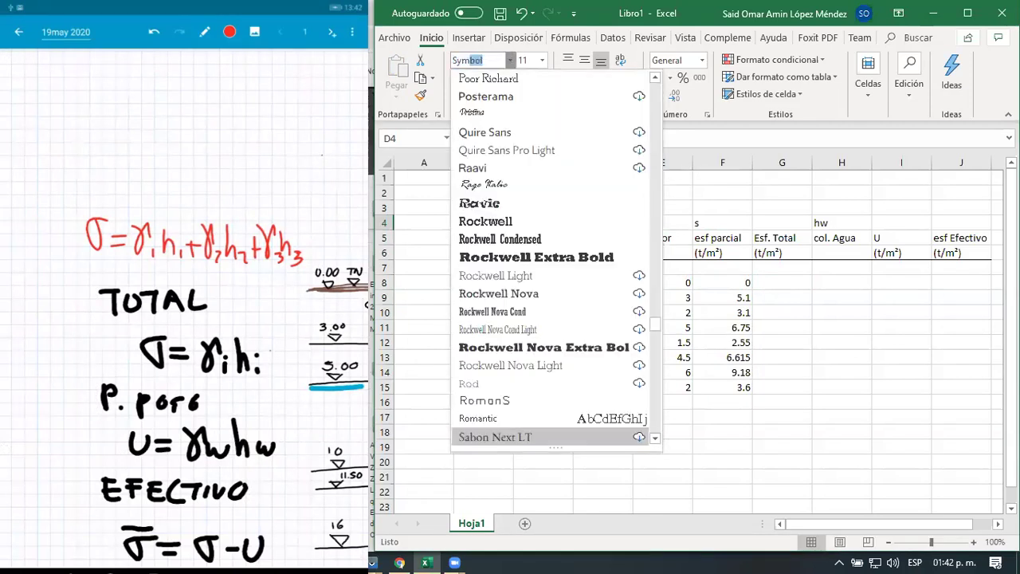
pyautogui.press('Return')
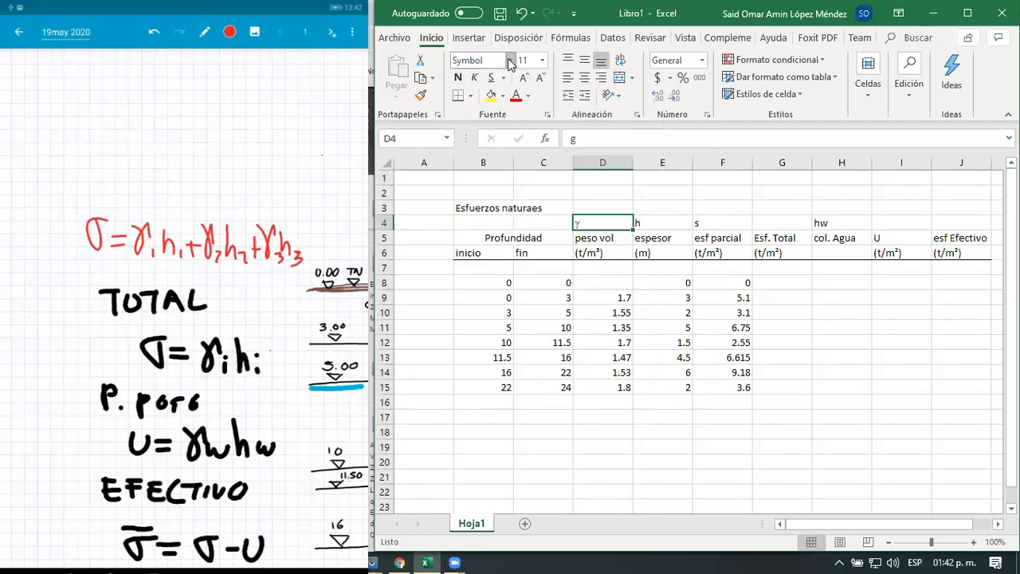
pyautogui.click(523, 78)
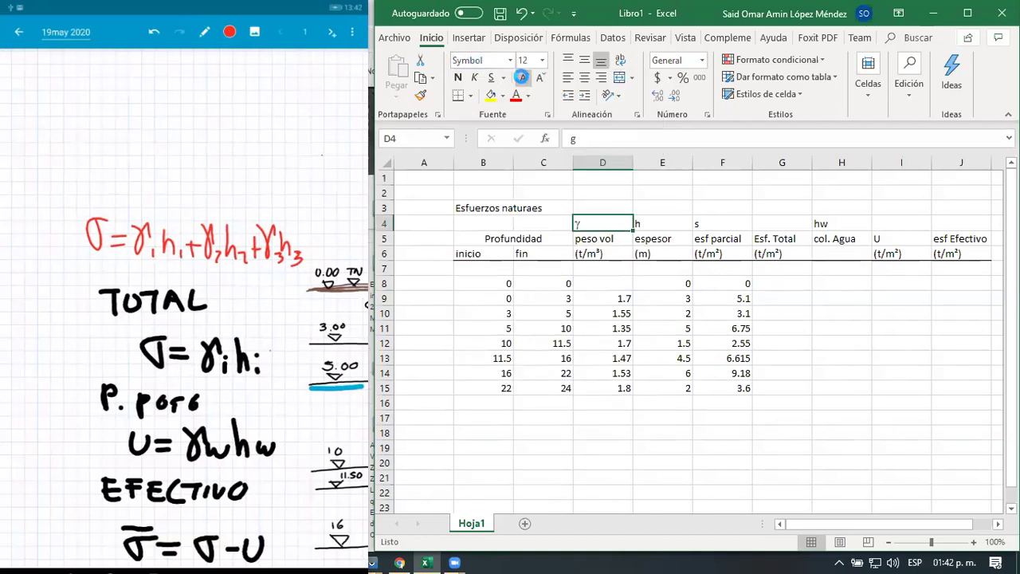
pyautogui.click(524, 79)
pyautogui.click(524, 78)
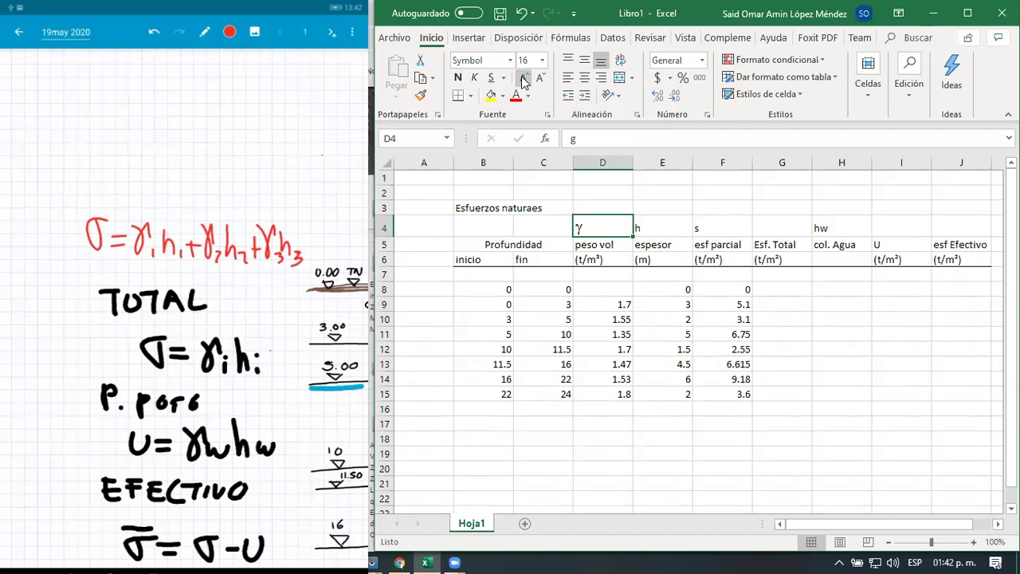
# Copy the format of D4 to the s in F4 and append an i in the STXihei font
pyautogui.click(420, 95)
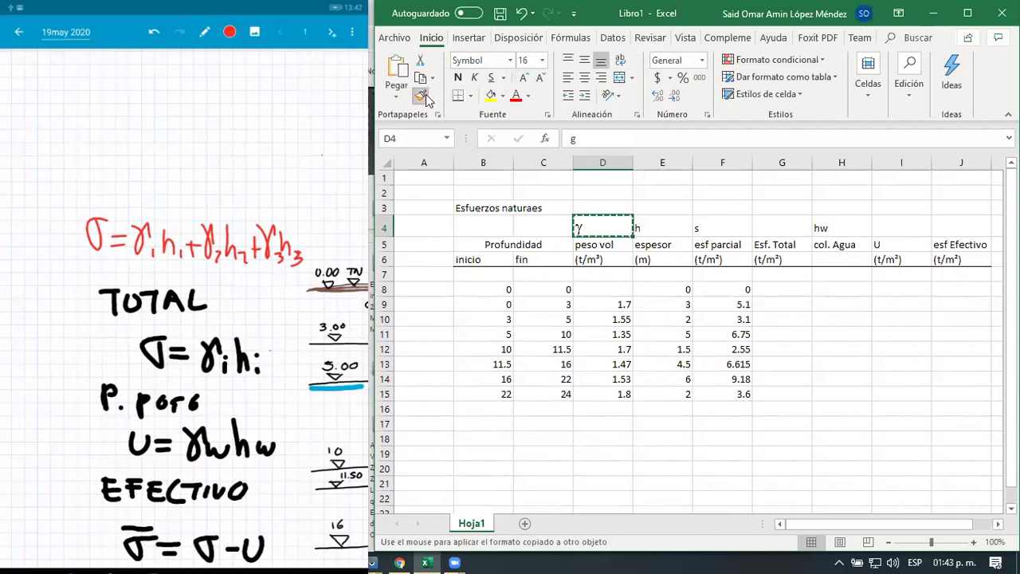
pyautogui.click(717, 231)
pyautogui.doubleClick(717, 231)
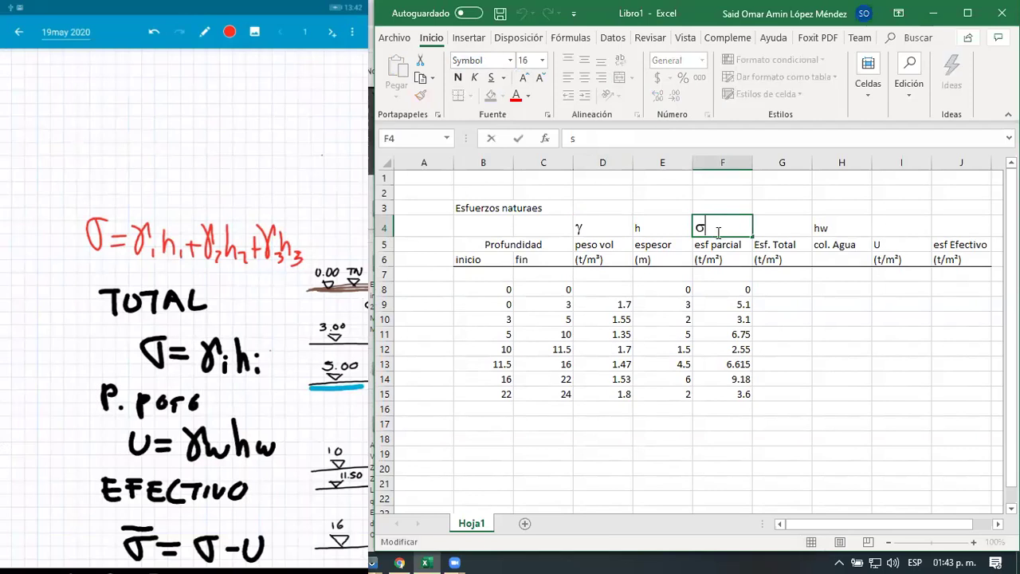
pyautogui.write('i')
pyautogui.hotkey('shift', 'Left')
pyautogui.click(510, 66)
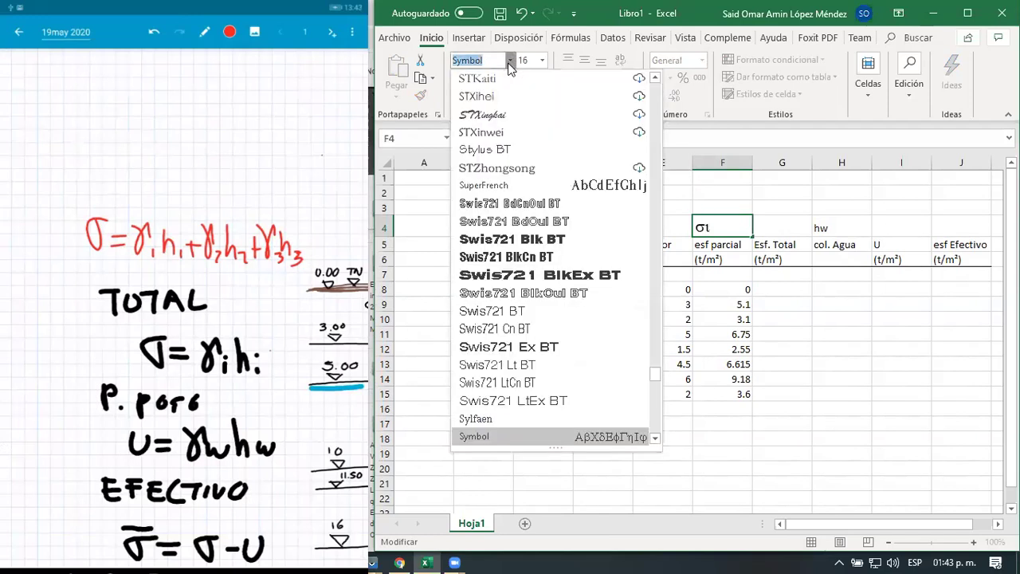
pyautogui.click(490, 99)
pyautogui.press('Return')
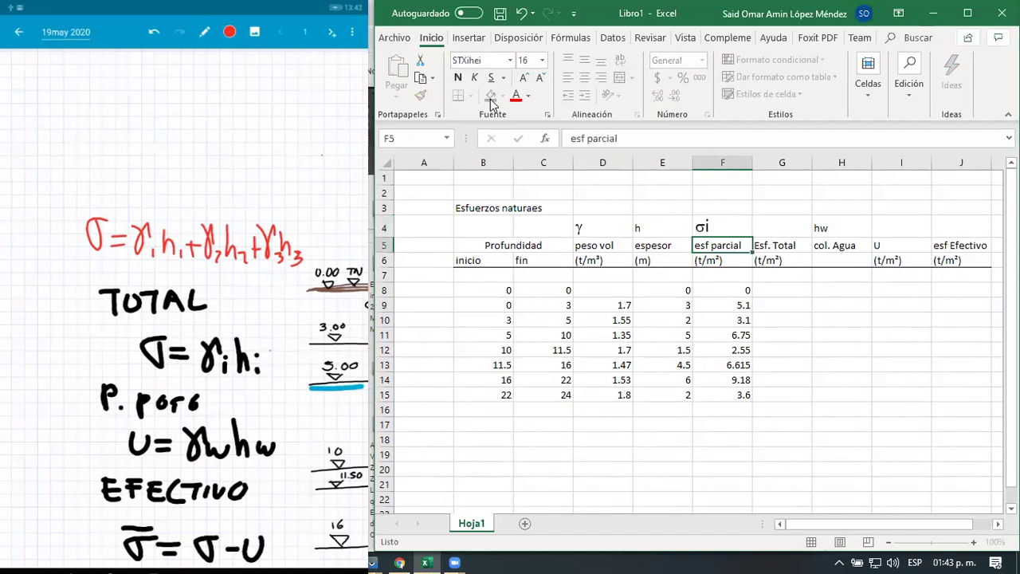
# Copy the stress symbol from F4 into G4 above Esf. Total and remove the trailing i
pyautogui.press('Right')
pyautogui.press('Up')
pyautogui.press('Left')
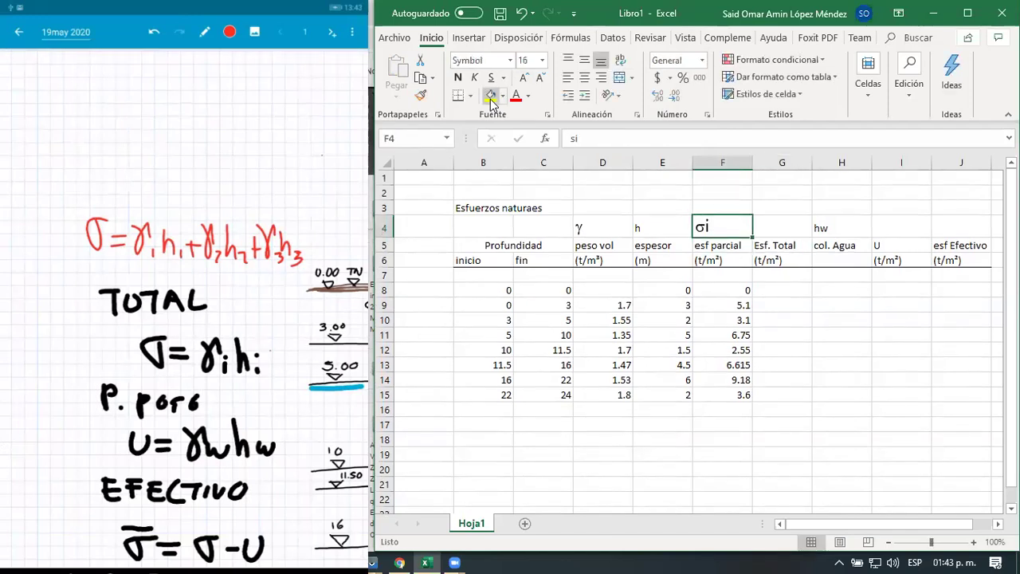
pyautogui.hotkey('ctrl', 'c')
pyautogui.press('Right')
pyautogui.hotkey('ctrl', 'v')
pyautogui.press('F2')
pyautogui.press('BackSpace')
pyautogui.press('Return')
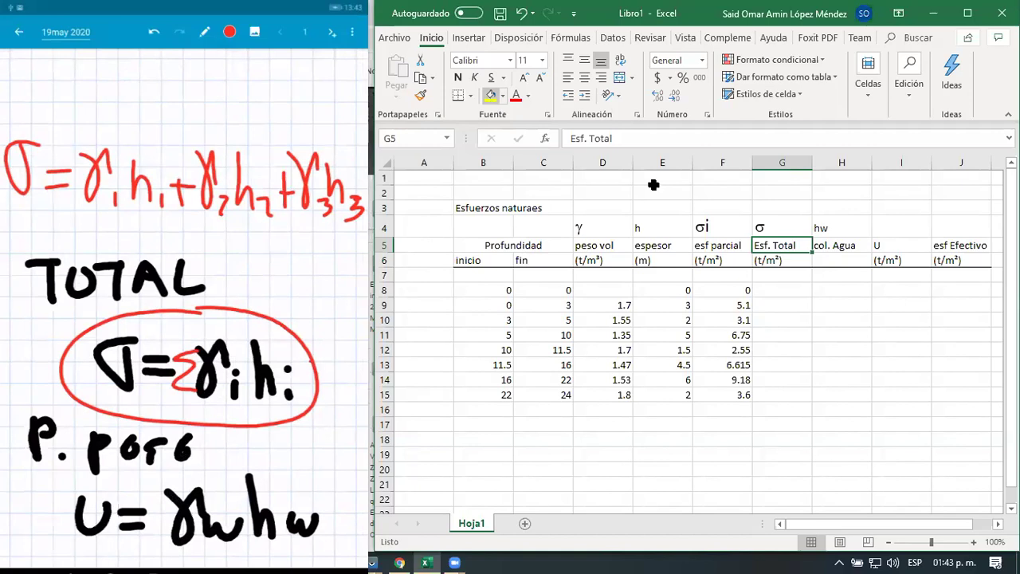
# Enter the formula =F8 in G8 as the first total stress
pyautogui.click(764, 290)
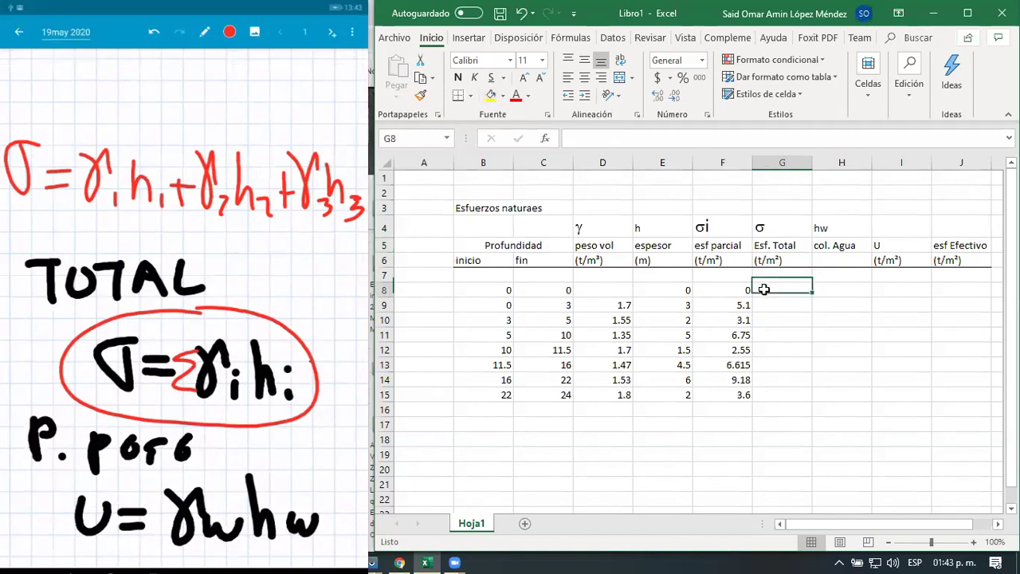
pyautogui.write('=F8')
pyautogui.press('Return')
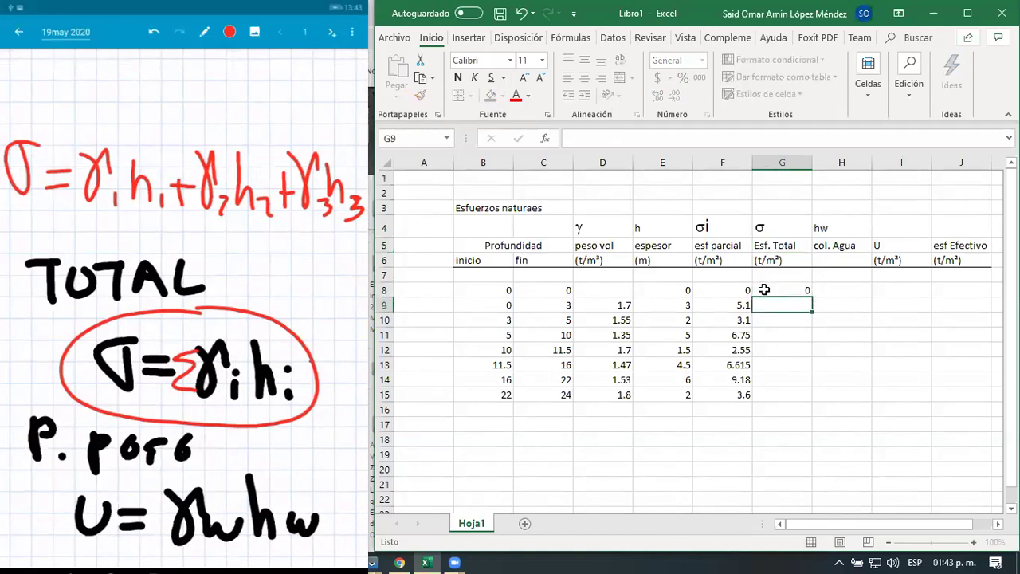
# Accumulate the total stress with =G8+F9 in G9 and =G9+F10 in G10
pyautogui.write('=')
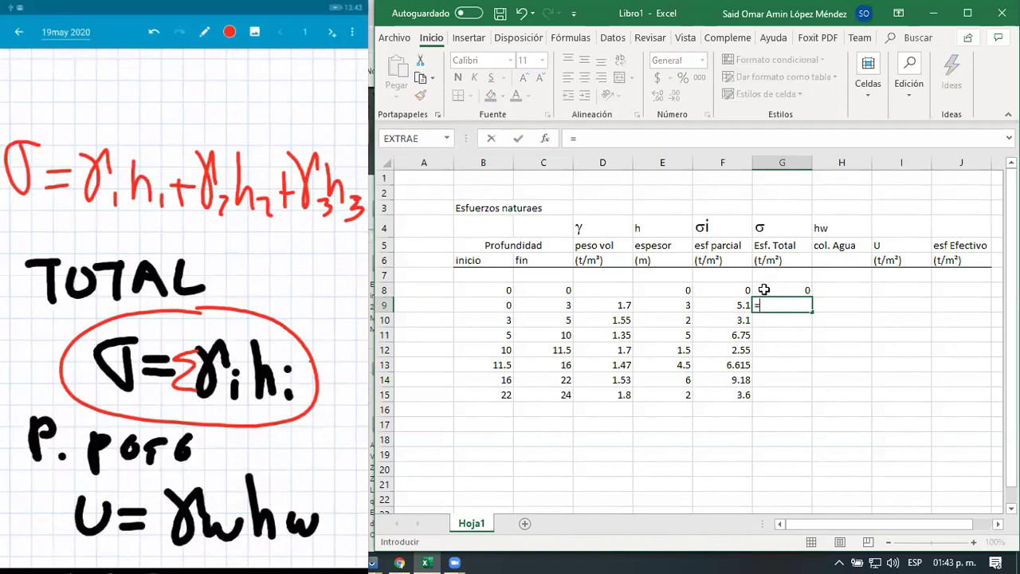
pyautogui.click(764, 291)
pyautogui.write('+')
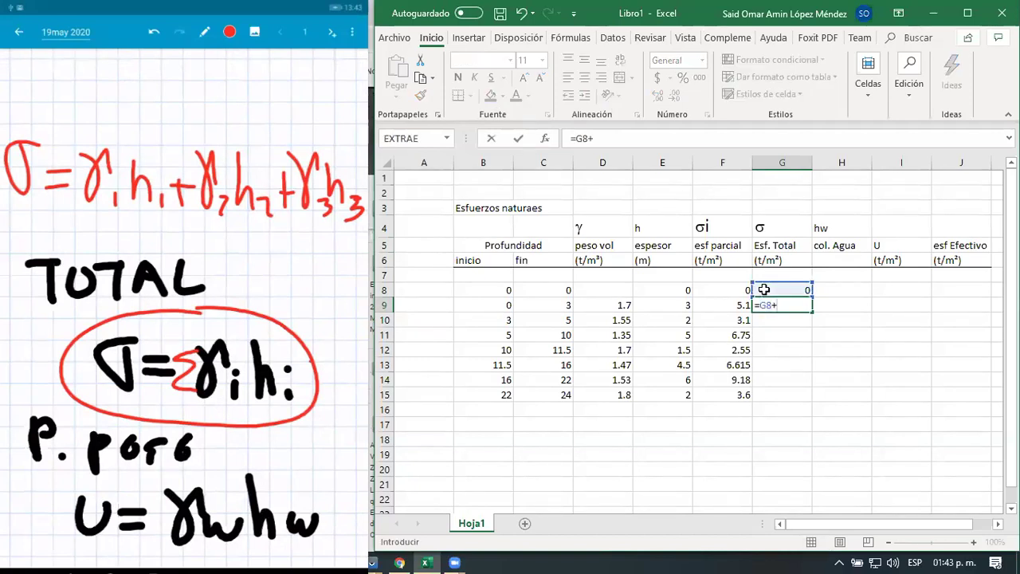
pyautogui.press('Left')
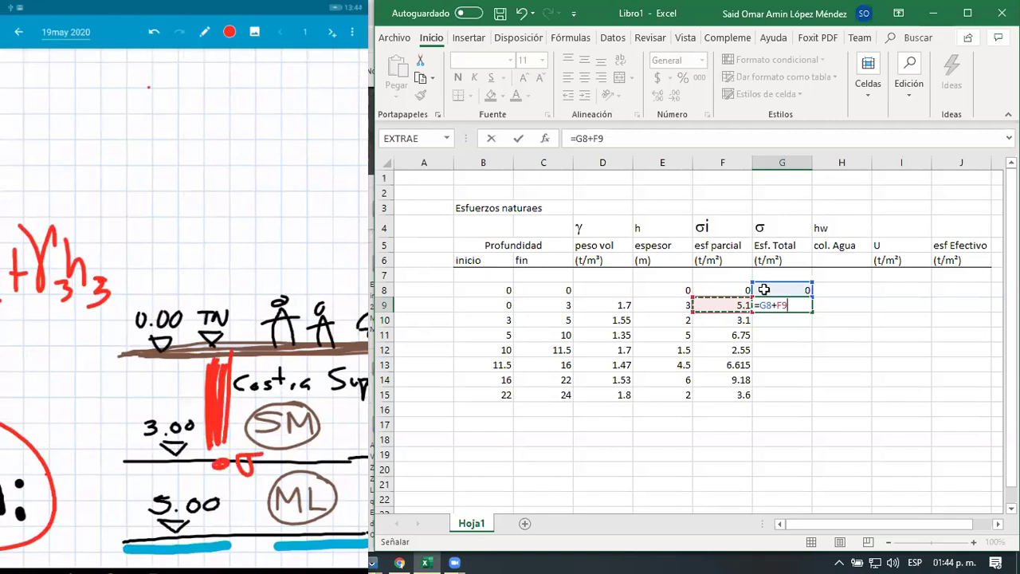
pyautogui.press('Return')
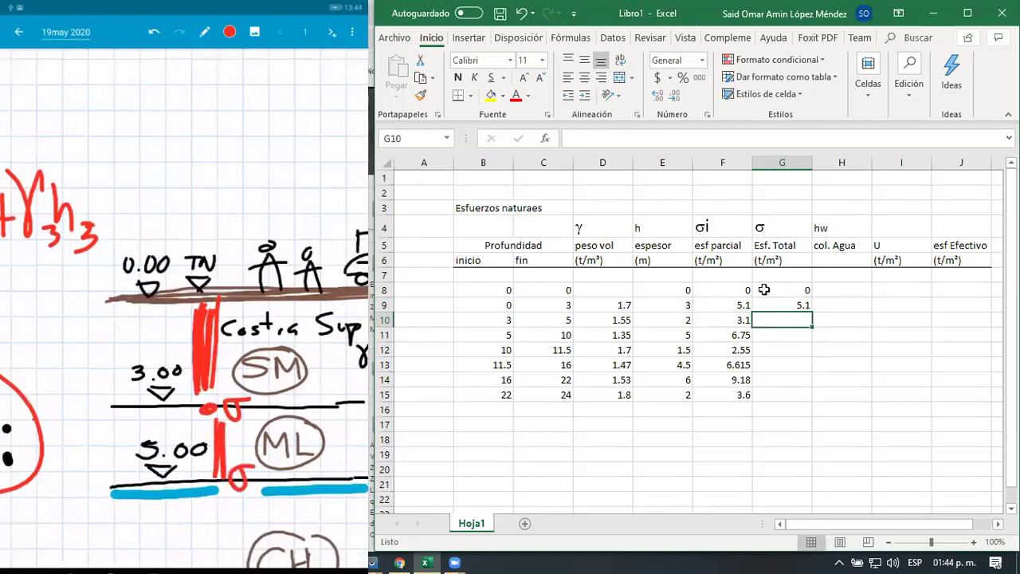
pyautogui.write('=G9+')
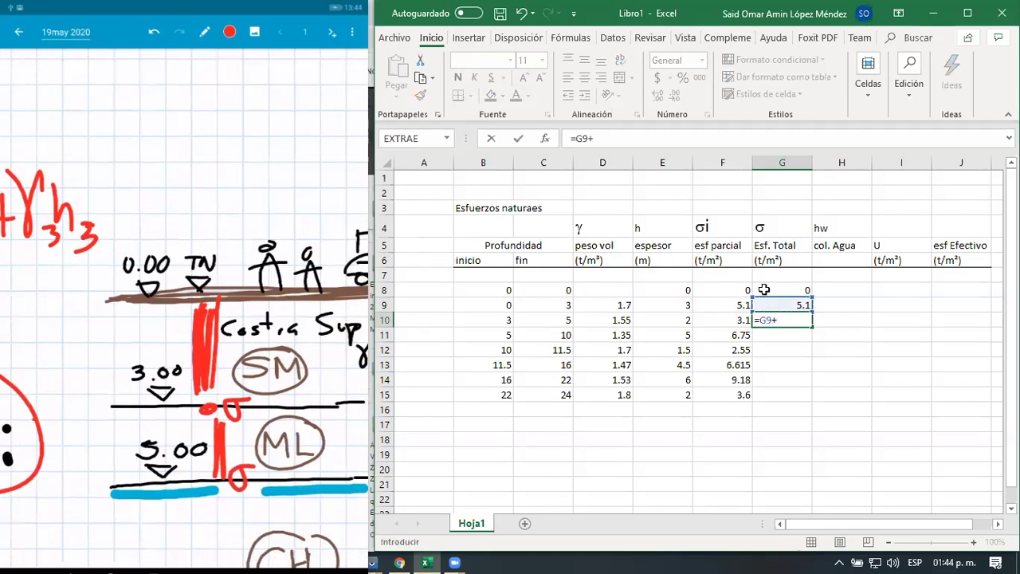
pyautogui.press('Left')
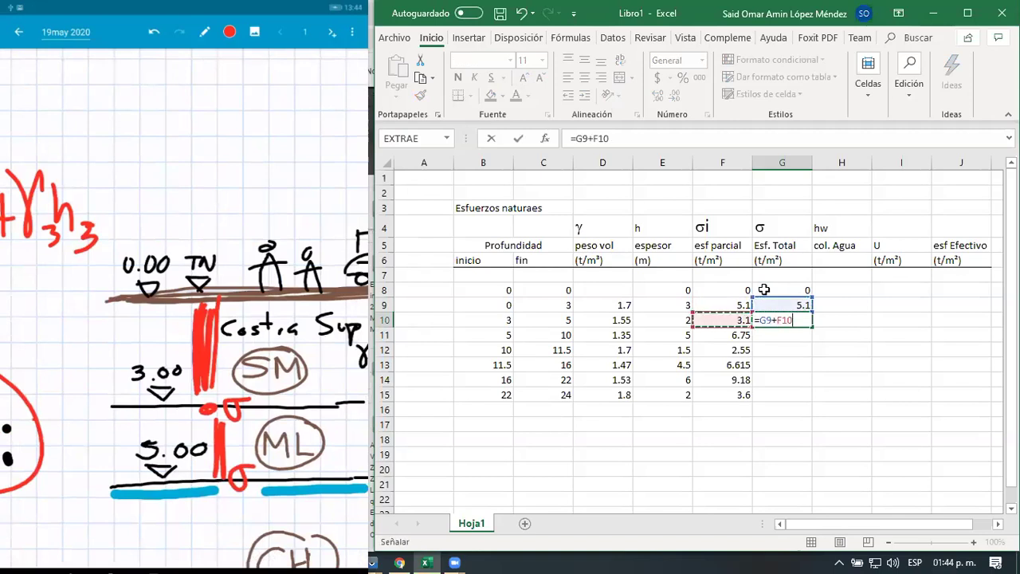
pyautogui.press('Return')
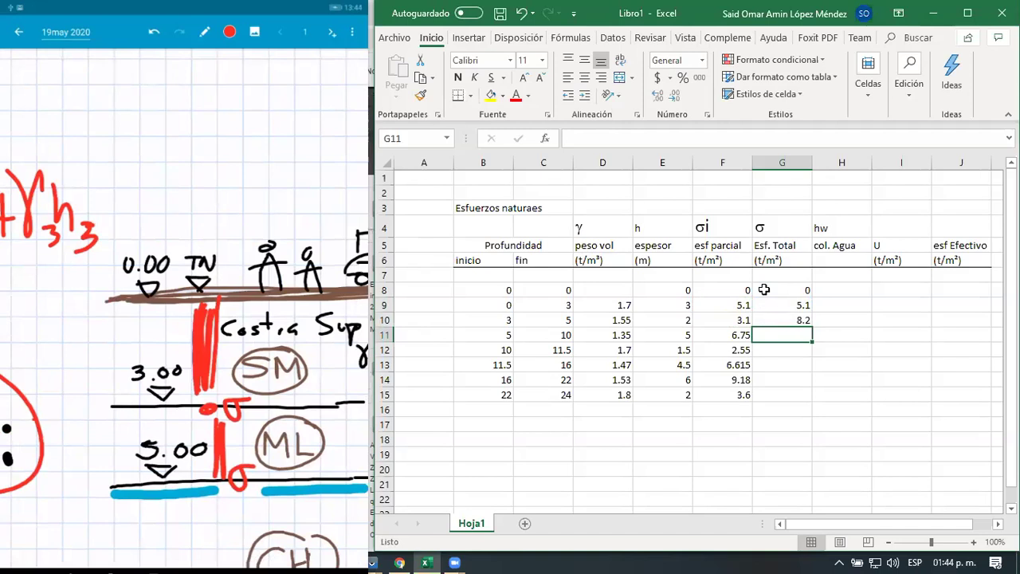
# Copy the total stress formula from G10 down through G15
pyautogui.press('Up')
pyautogui.hotkey('ctrl', 'c')
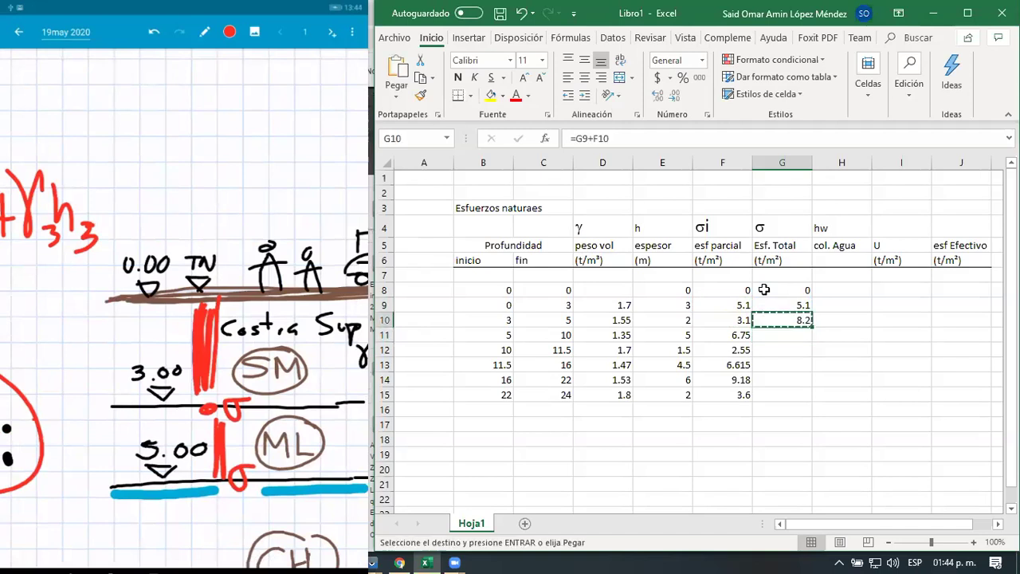
pyautogui.hotkey('shift', 'Down')
pyautogui.hotkey('shift', 'Down')
pyautogui.hotkey('shift', 'Down')
pyautogui.hotkey('shift', 'Down')
pyautogui.hotkey('shift', 'Down')
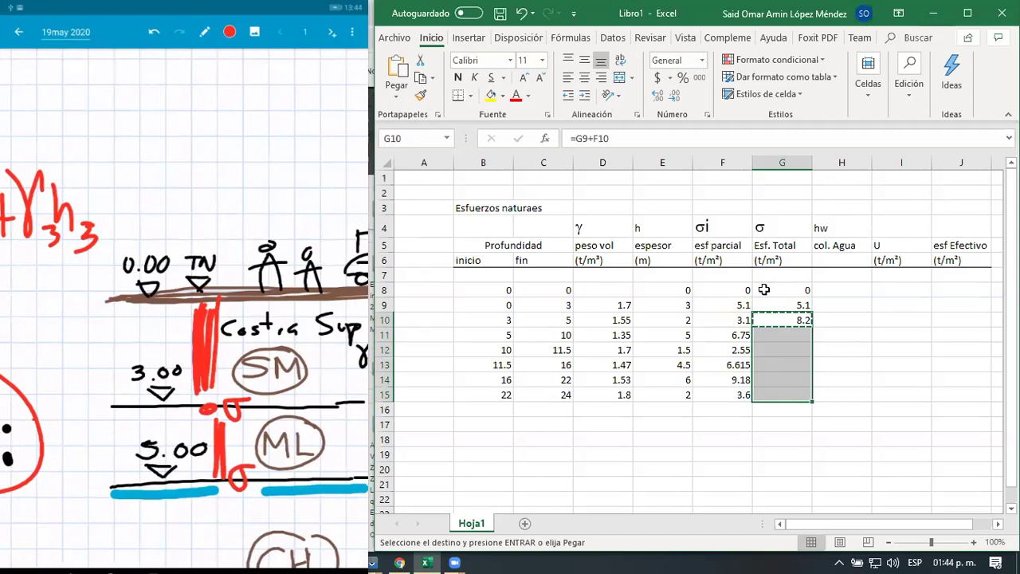
pyautogui.hotkey('ctrl', 'v')
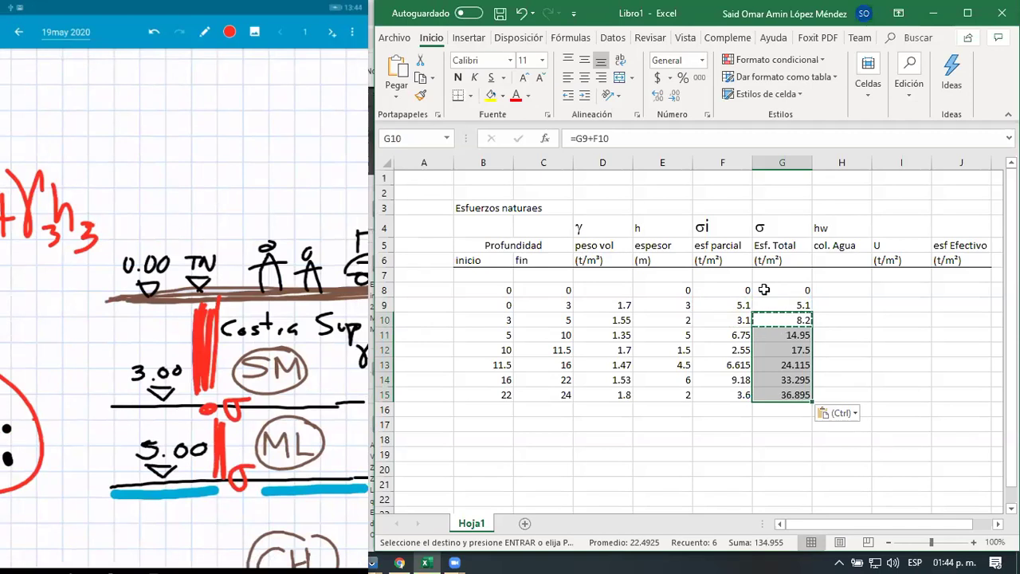
# Check the cell references of the copied total stress formulas in G13, G14 and G15
pyautogui.press('Down')
pyautogui.press('Down')
pyautogui.press('Down')
pyautogui.press('F2')
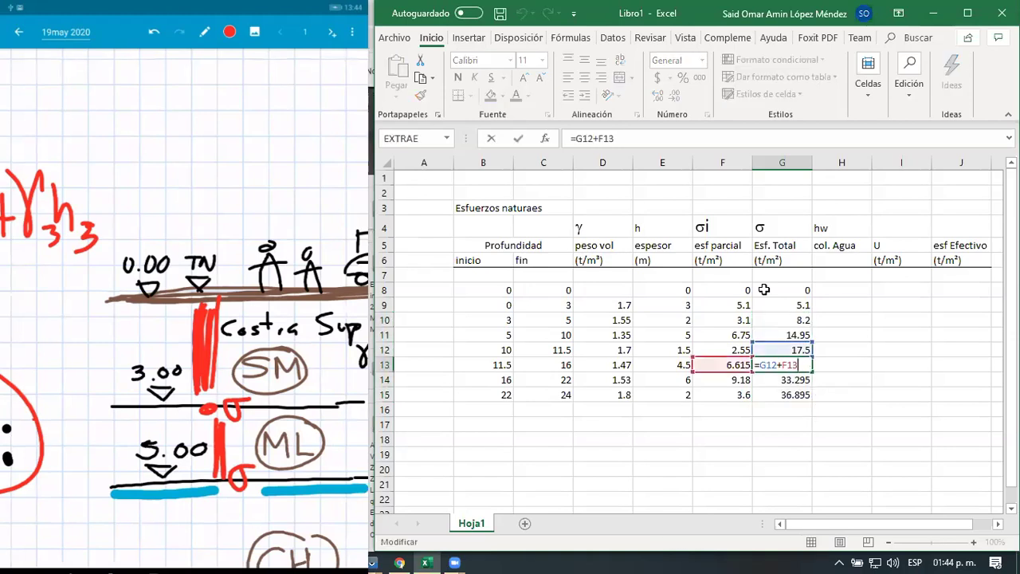
pyautogui.press('Escape')
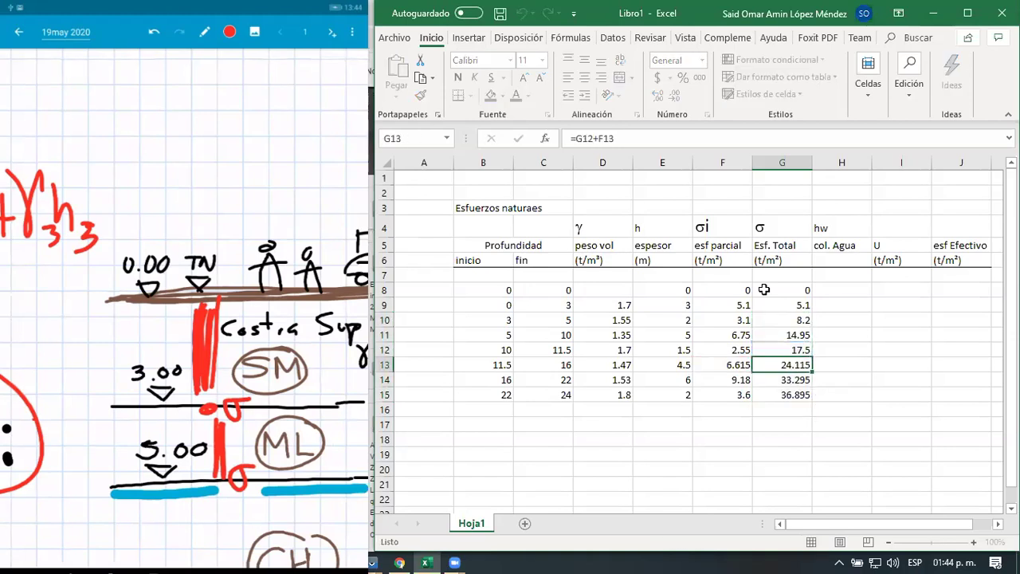
pyautogui.press('Down')
pyautogui.press('F2')
pyautogui.press('Escape')
pyautogui.press('Down')
pyautogui.press('F2')
pyautogui.press('Escape')
# Enter 0 in H10 as the water column height for the layer ending at the 5 m water table
pyautogui.press('Up')
pyautogui.press('Up')
pyautogui.press('Right')
pyautogui.press('Up')
pyautogui.press('Up')
pyautogui.press('Up')
pyautogui.press('Up')
pyautogui.press('Up')
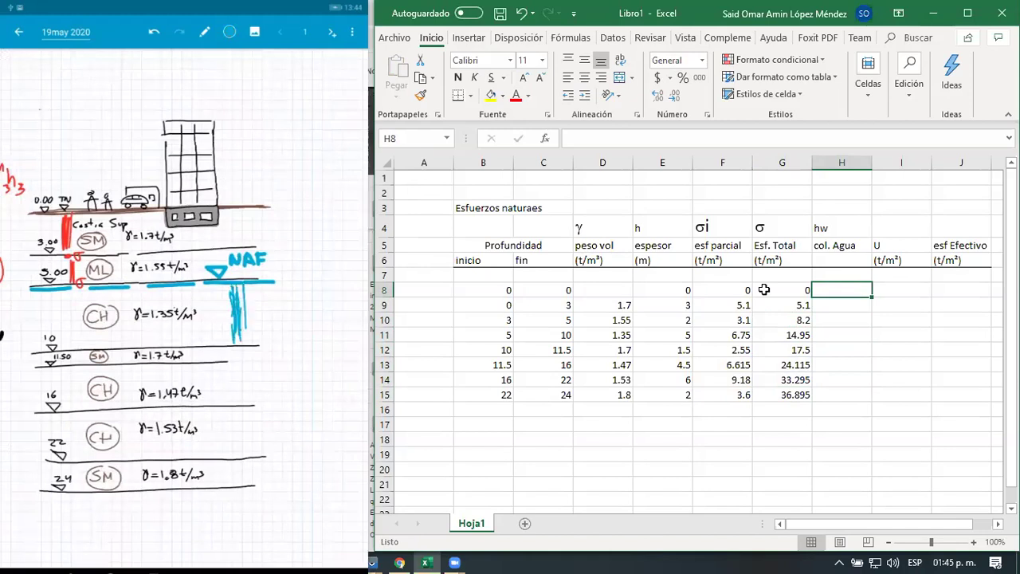
pyautogui.press('Left')
pyautogui.press('Left')
pyautogui.press('Left')
pyautogui.press('Left')
pyautogui.press('Left')
pyautogui.press('Down')
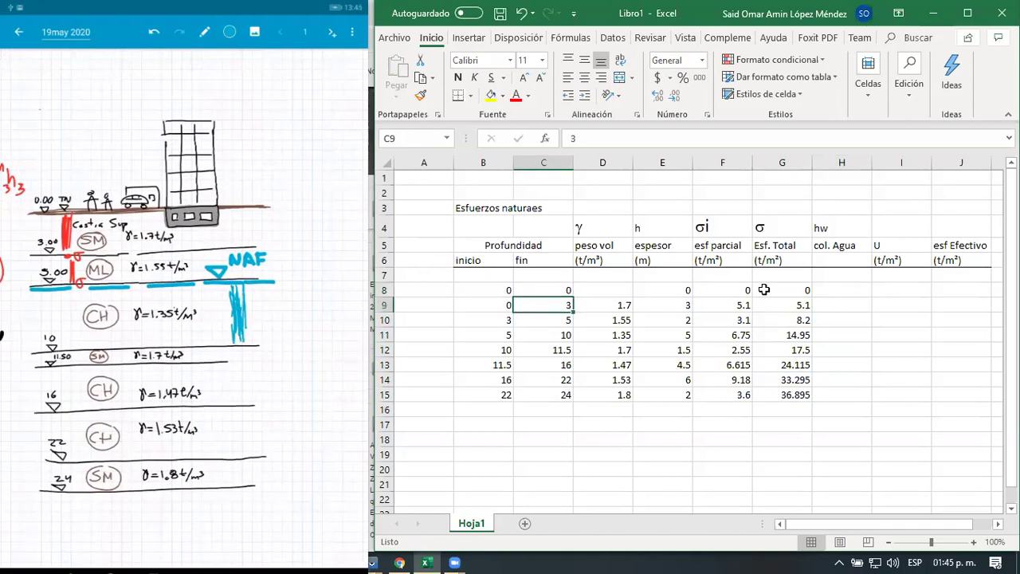
pyautogui.press('Down')
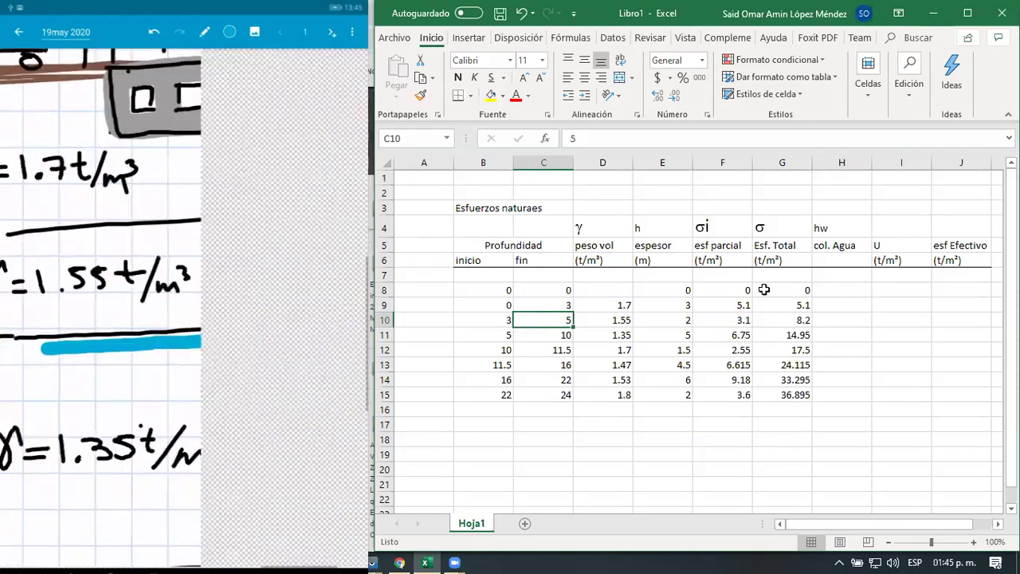
pyautogui.press('Right')
pyautogui.press('Right')
pyautogui.press('Right')
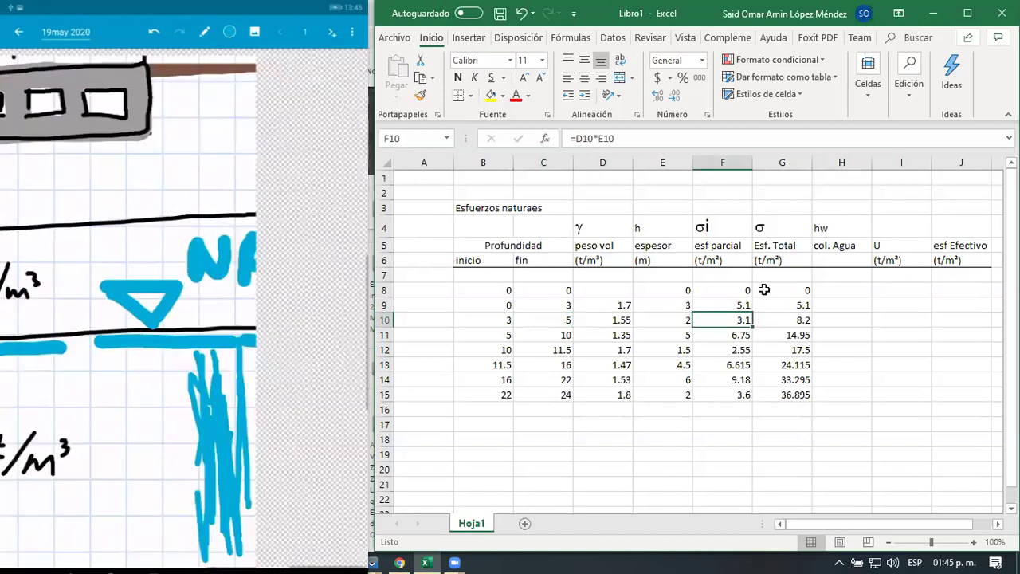
pyautogui.press('Right')
pyautogui.press('Right')
pyautogui.write('0')
pyautogui.press('Return')
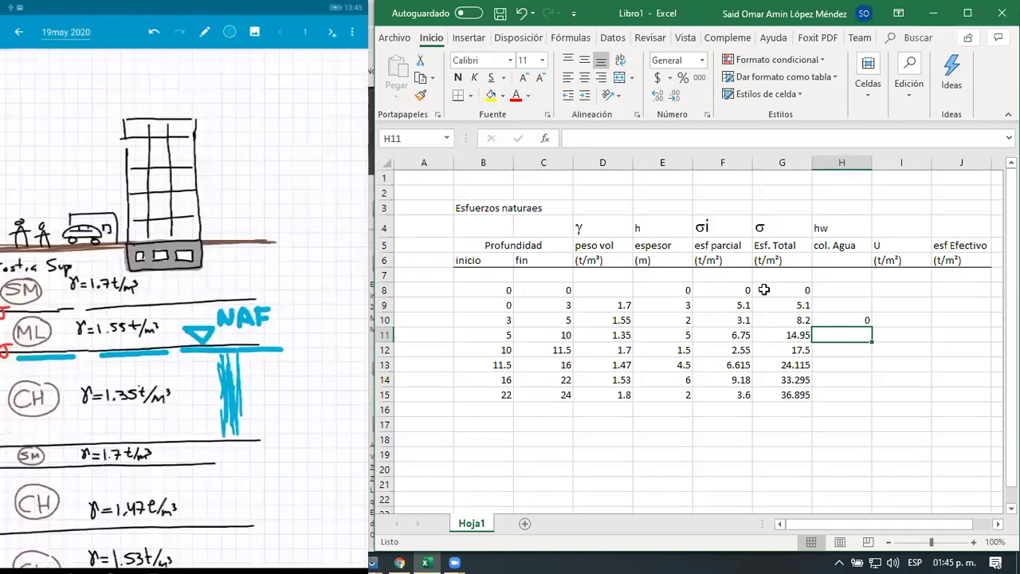
# Enter a water column height of 5 in H11 for the layer ending at 10 m depth
pyautogui.click(559, 338)
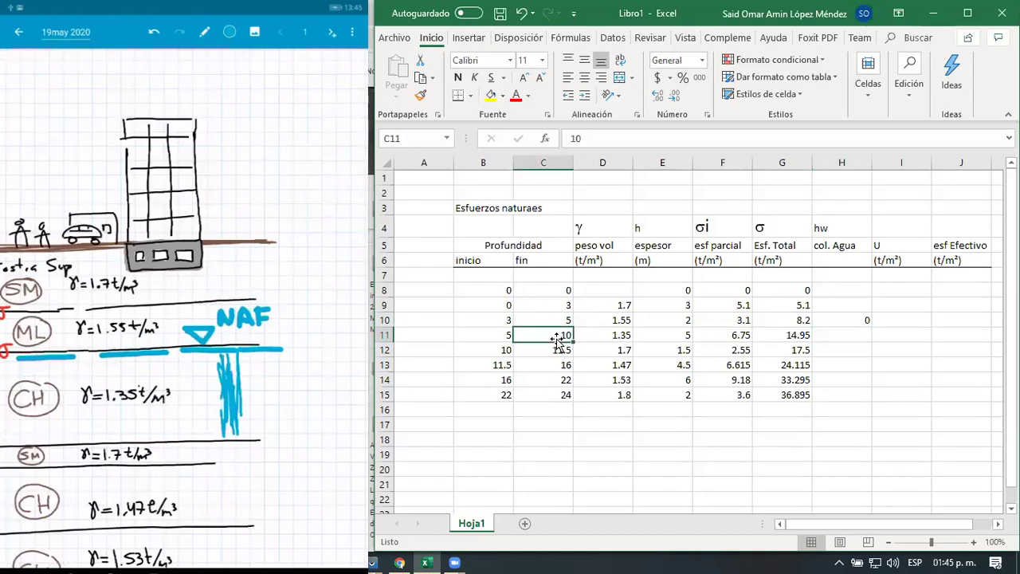
pyautogui.moveTo(559, 338)
pyautogui.mouseDown()
pyautogui.moveTo(586, 336)
pyautogui.moveTo(559, 339)
pyautogui.mouseUp()
pyautogui.moveTo(560, 339); pyautogui.dragTo(560, 339)
pyautogui.click(856, 336)
pyautogui.write('5')
pyautogui.press('Return')
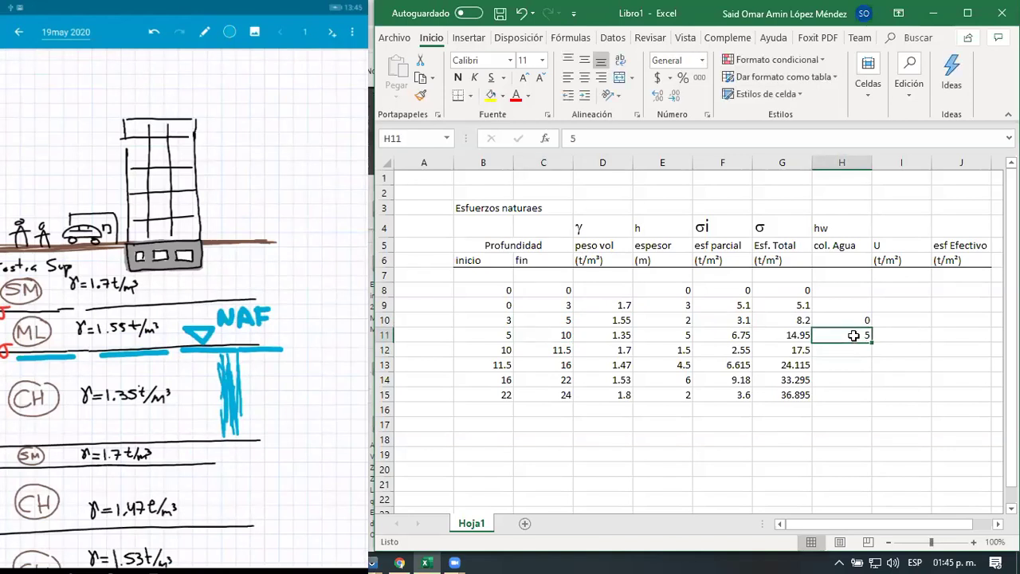
# Enter a water column height of 6.5 in H12 for the layer ending at 11.5 m depth
pyautogui.hotkey('shift', 'Left')
pyautogui.hotkey('shift', 'Left')
pyautogui.hotkey('shift', 'Left')
pyautogui.hotkey('shift', 'Left')
pyautogui.hotkey('shift', 'Left')
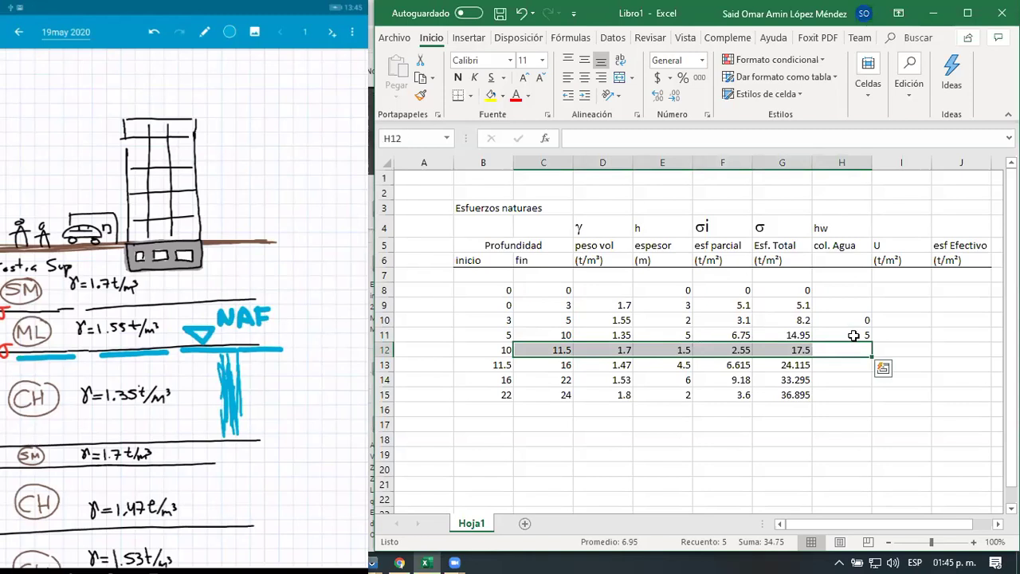
pyautogui.write('6.5')
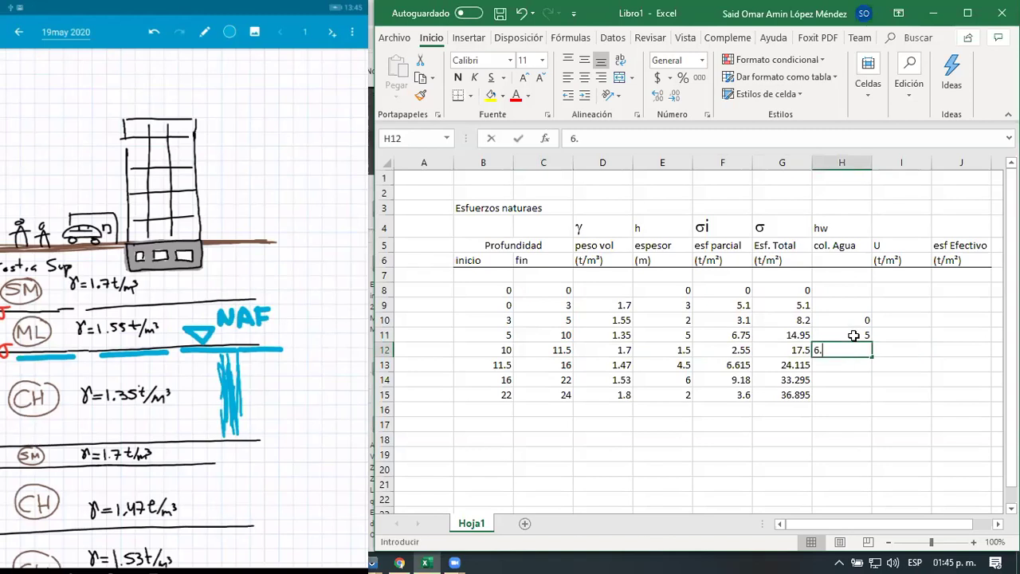
pyautogui.press('Return')
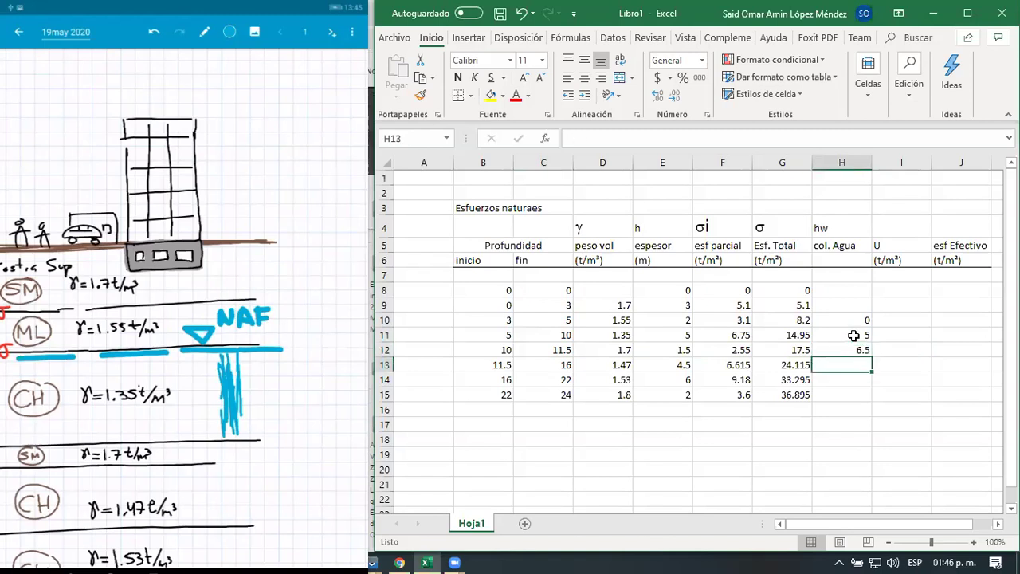
# Enter the water column heights 11, 17 and 19 in cells H13 through H15
pyautogui.write('11')
pyautogui.press('Return')
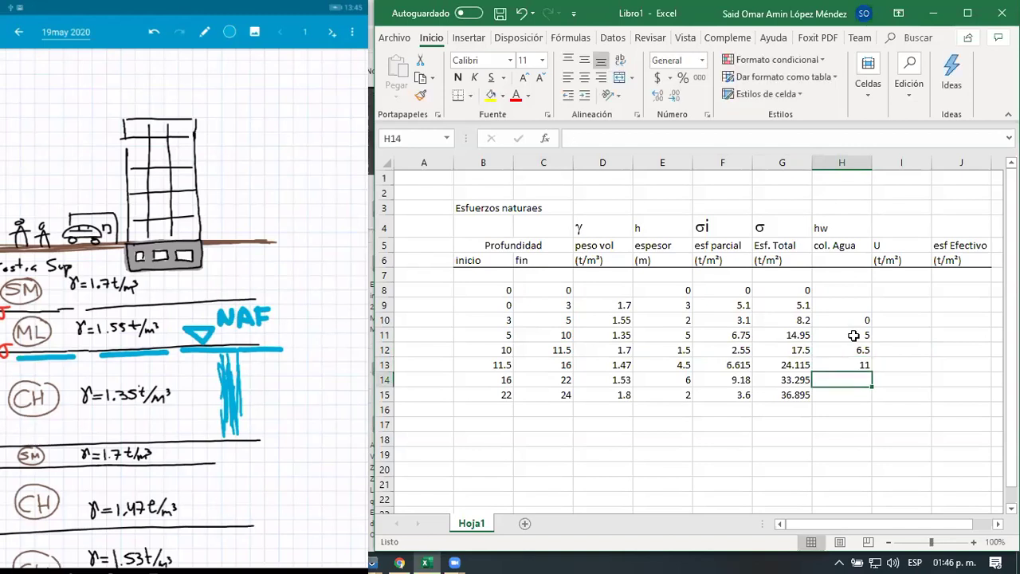
pyautogui.write('17')
pyautogui.press('Return')
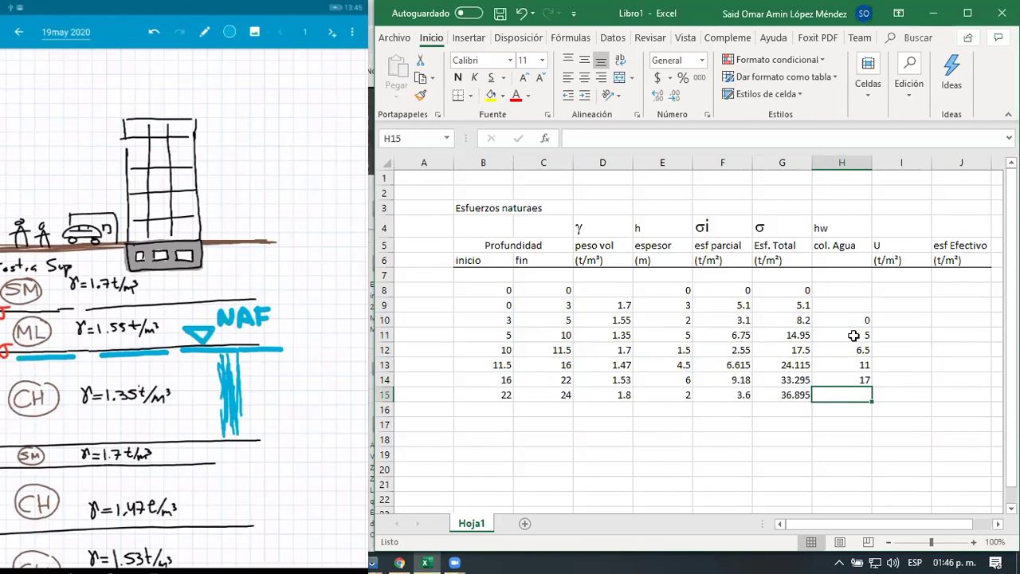
pyautogui.write('19')
pyautogui.press('Return')
# Enter the unit (m) in H6 under the col. Agua heading
pyautogui.click(844, 259)
pyautogui.press('Left')
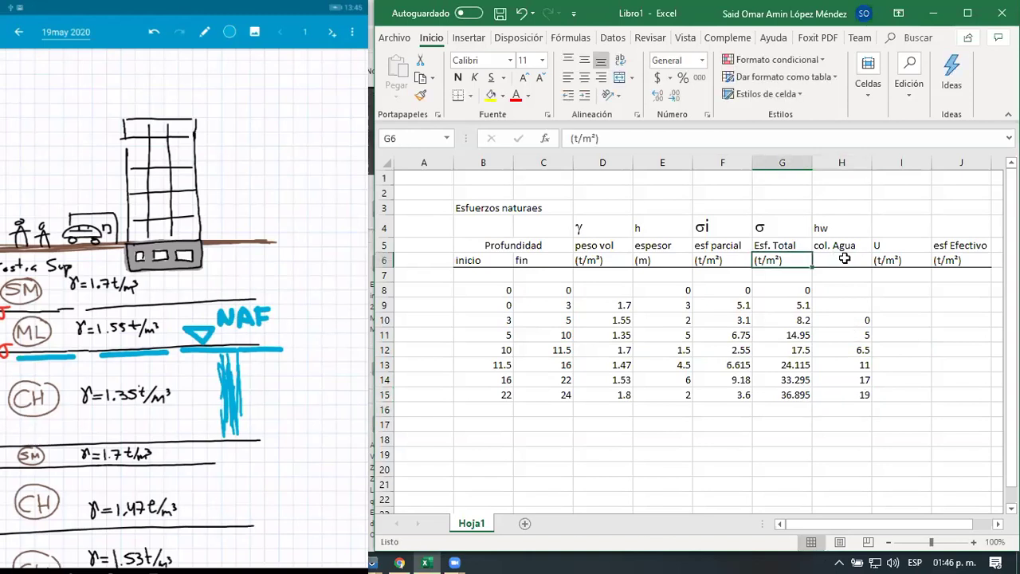
pyautogui.click(844, 259)
pyautogui.write('()')
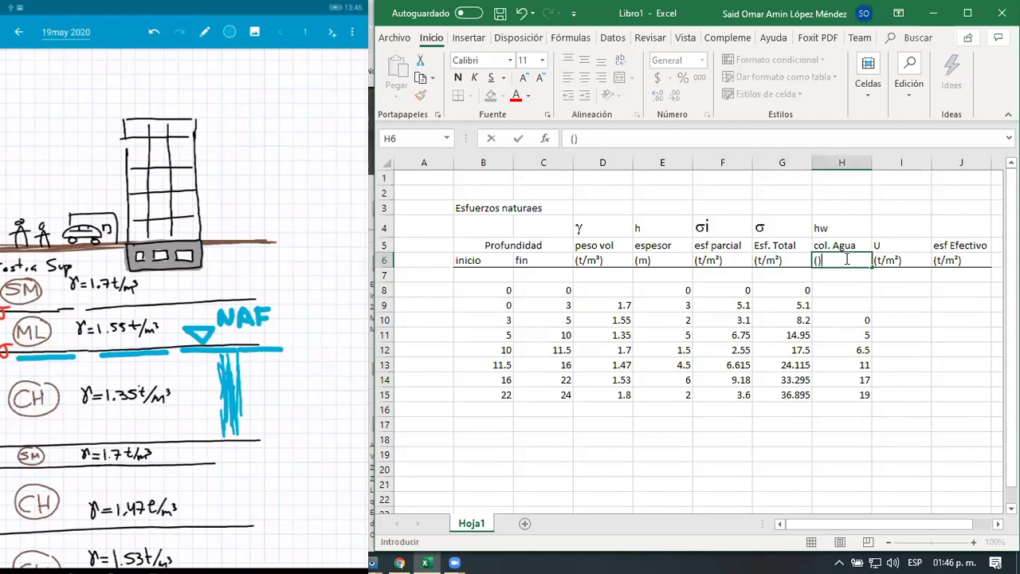
pyautogui.press('Left')
pyautogui.click(844, 258)
pyautogui.doubleClick(845, 259)
pyautogui.press('Left')
pyautogui.write('m')
pyautogui.press('Return')
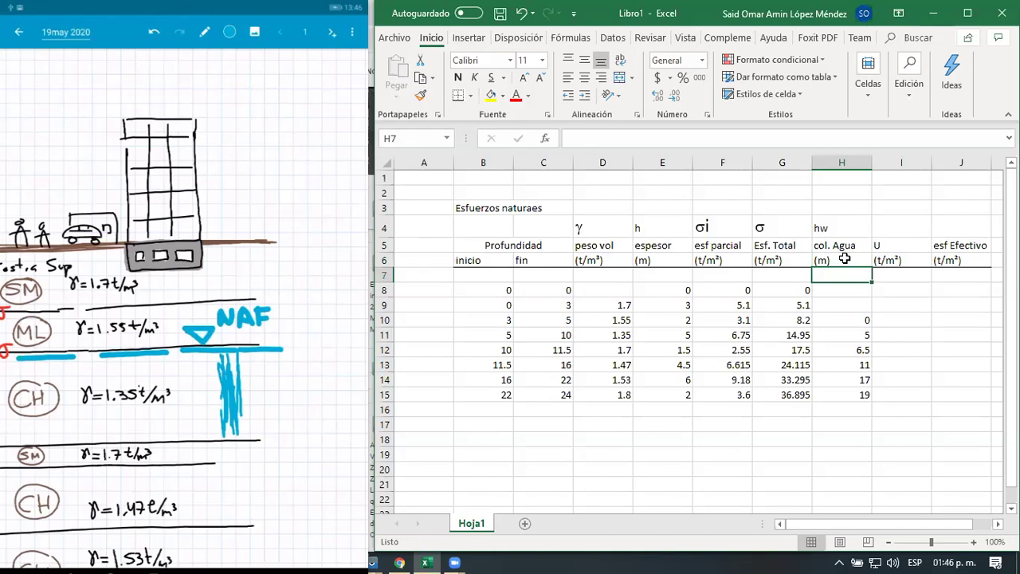
# Enter the heading "presion de" in I3 and "poro" in I4 above the U column
pyautogui.press('Right')
pyautogui.press('Down')
pyautogui.press('Down')
pyautogui.press('Down')
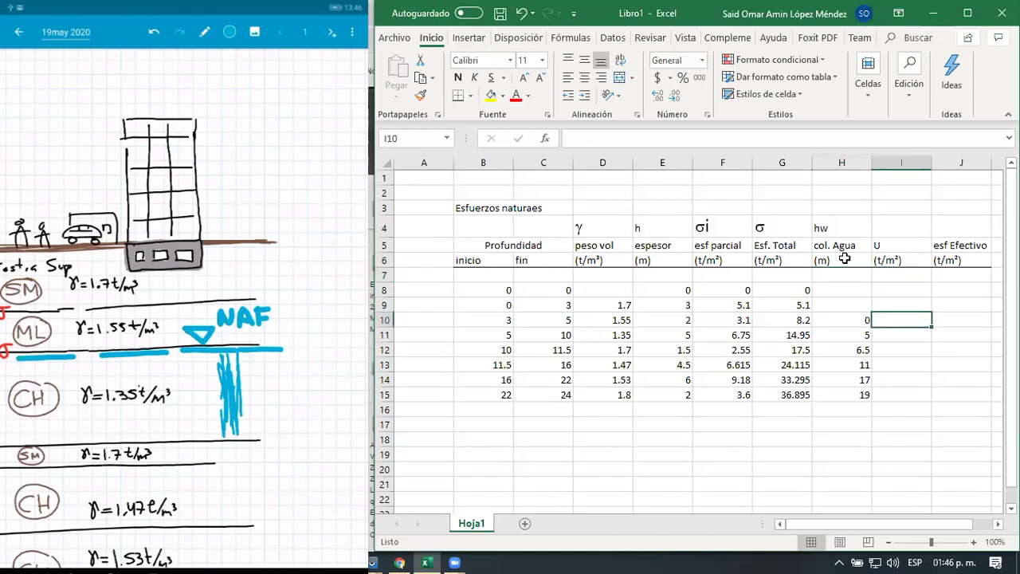
pyautogui.press('Up')
pyautogui.press('Up')
pyautogui.press('Up')
pyautogui.press('Up')
pyautogui.press('Up')
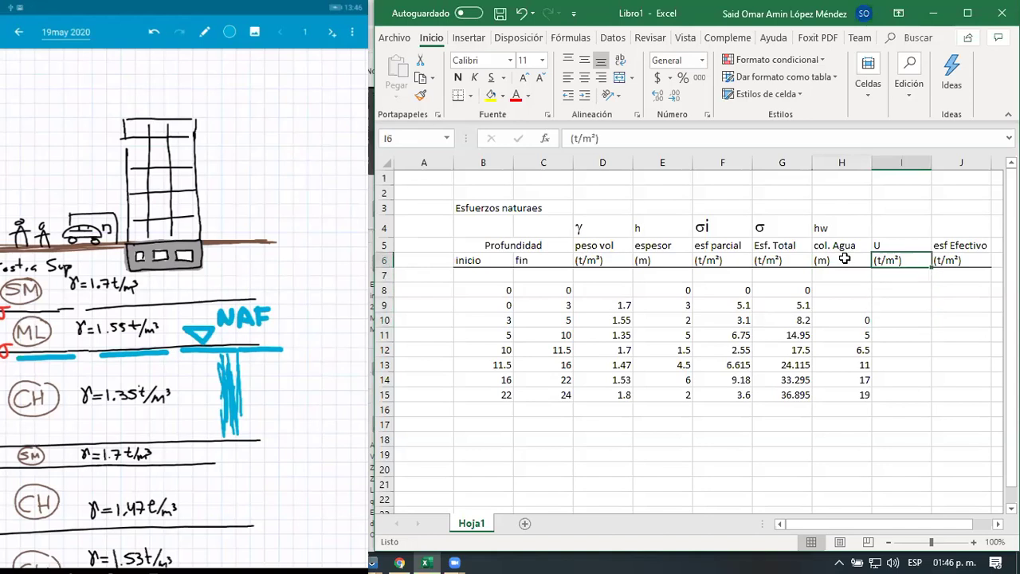
pyautogui.press('Down')
pyautogui.press('Up')
pyautogui.press('Up')
pyautogui.press('Up')
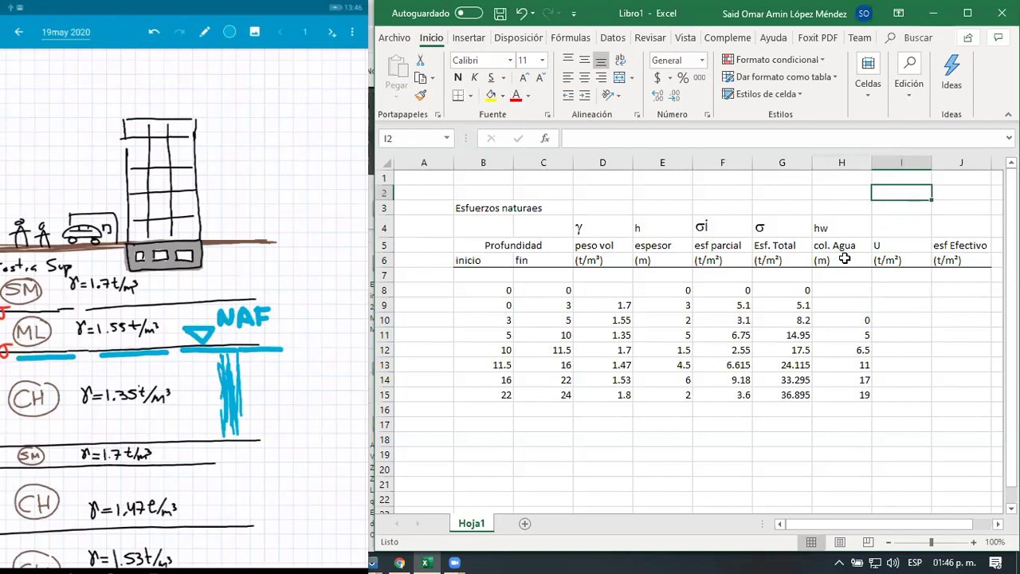
pyautogui.write('presion de')
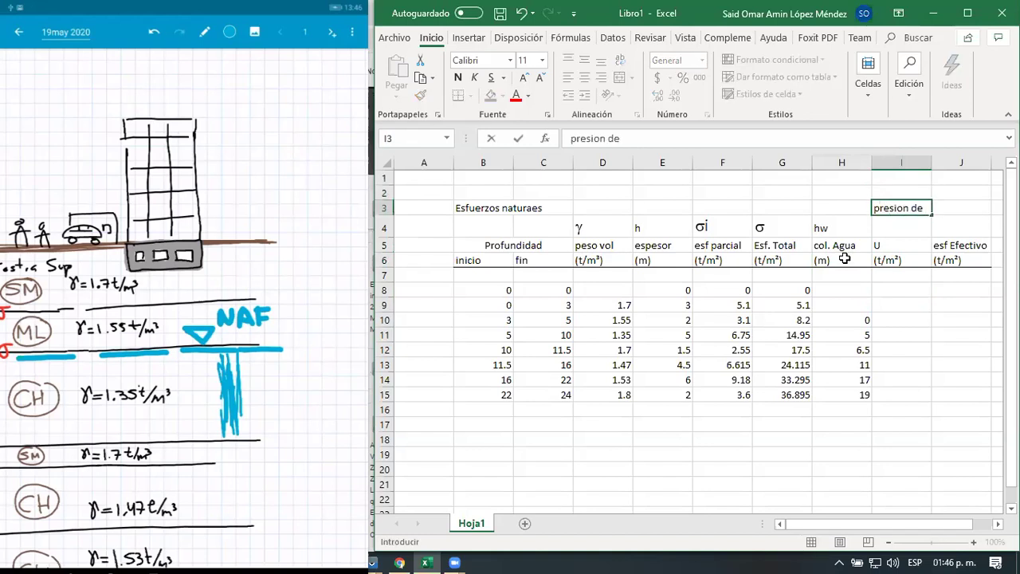
pyautogui.press('Return')
pyautogui.write('poro')
pyautogui.press('Return')
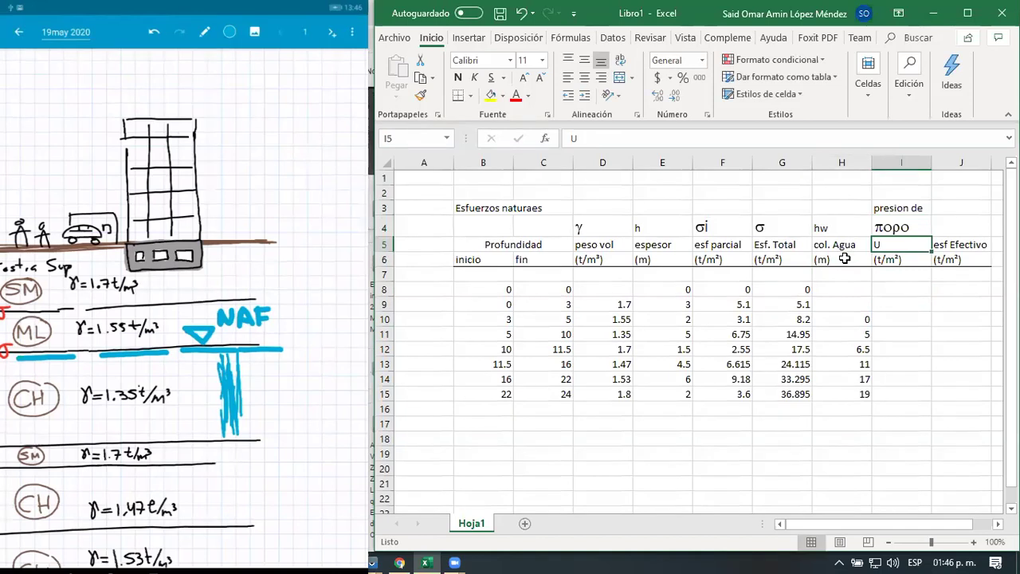
# Copy the cell formatting of I3 onto I4 so "poro" uses the regular text font
pyautogui.press('Up')
pyautogui.press('Up')
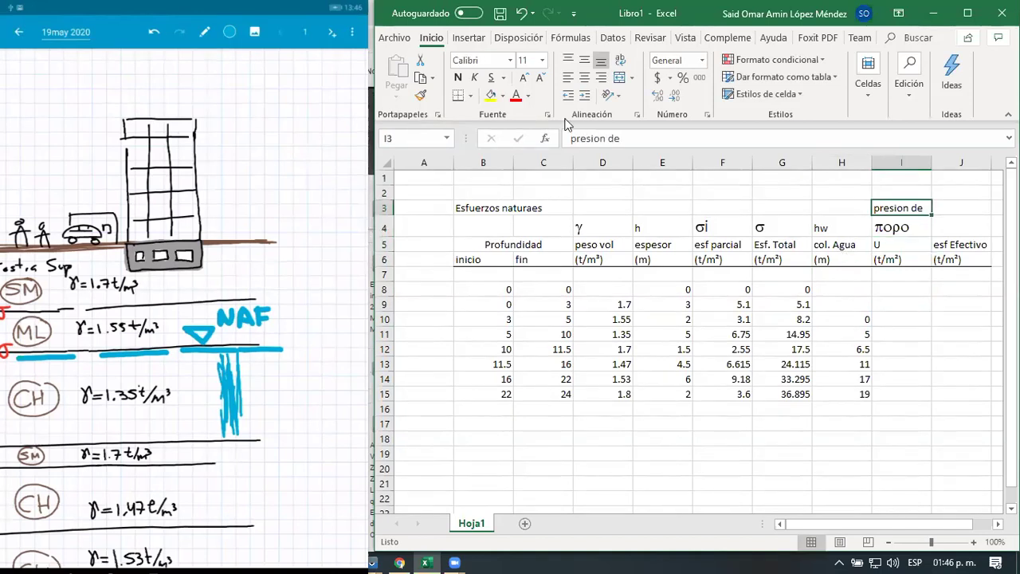
pyautogui.click(420, 95)
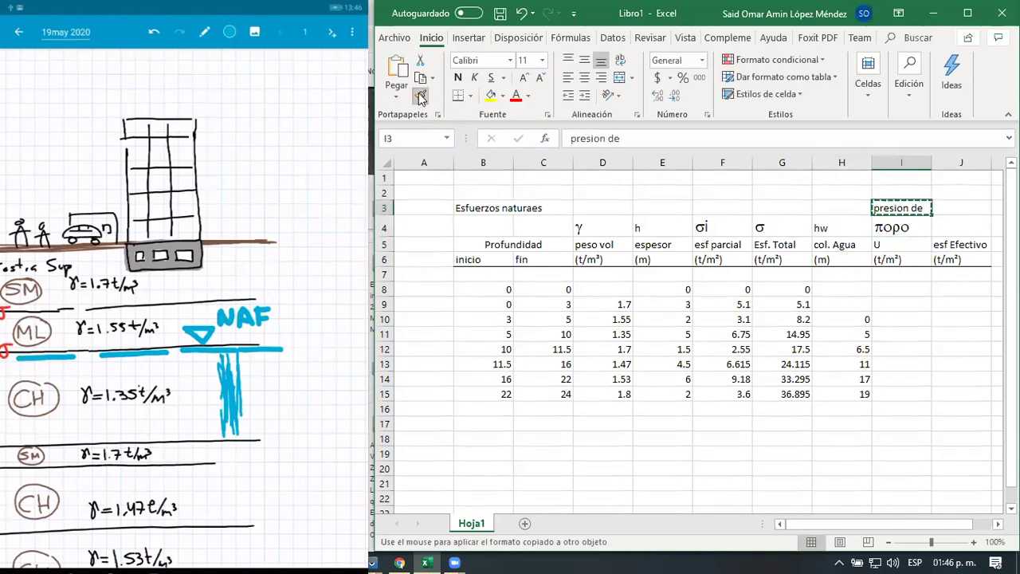
pyautogui.click(882, 227)
pyautogui.click(895, 292)
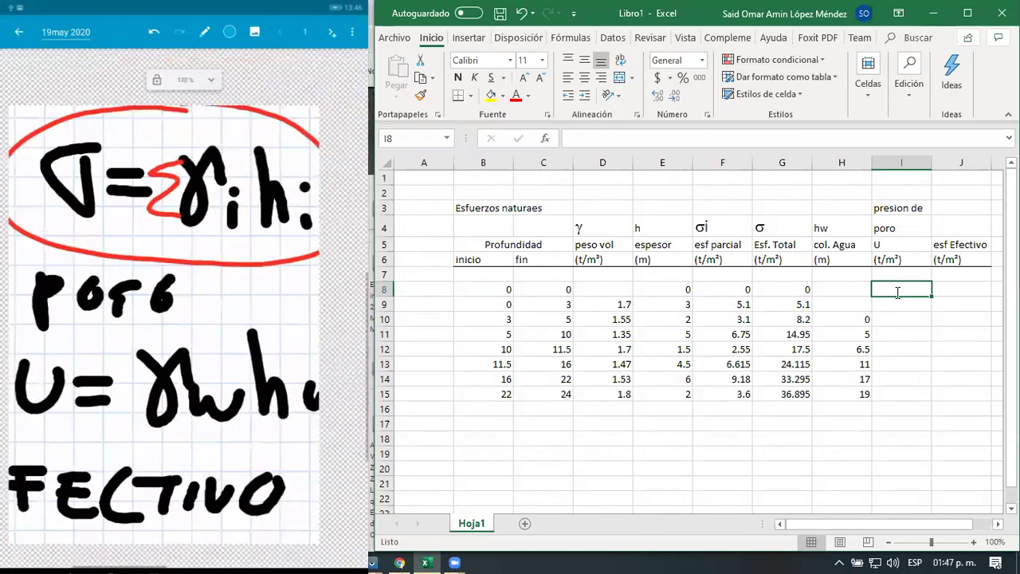
pyautogui.write('=')
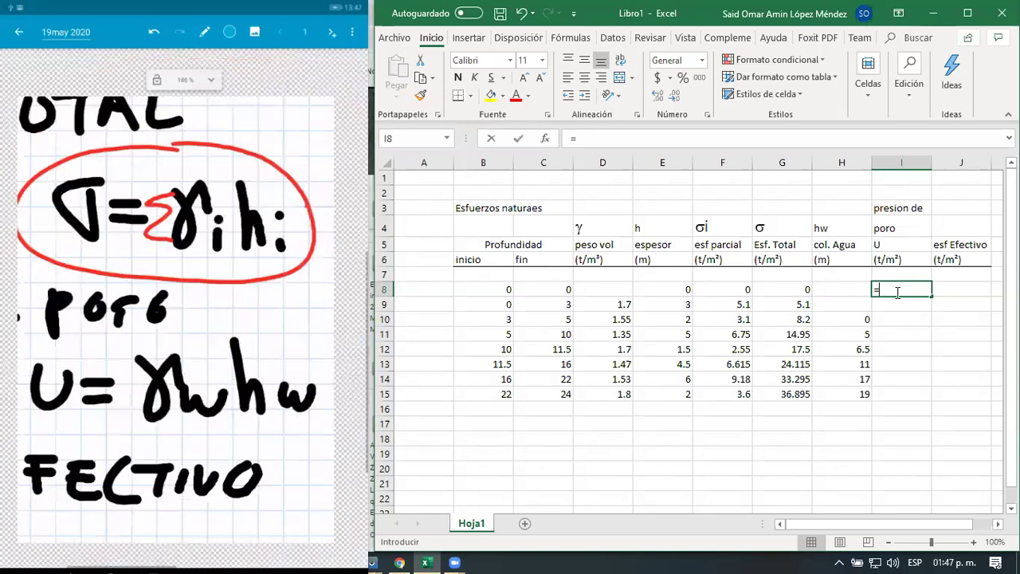
pyautogui.press('Escape')
pyautogui.hotkey('ctrl', 'z')
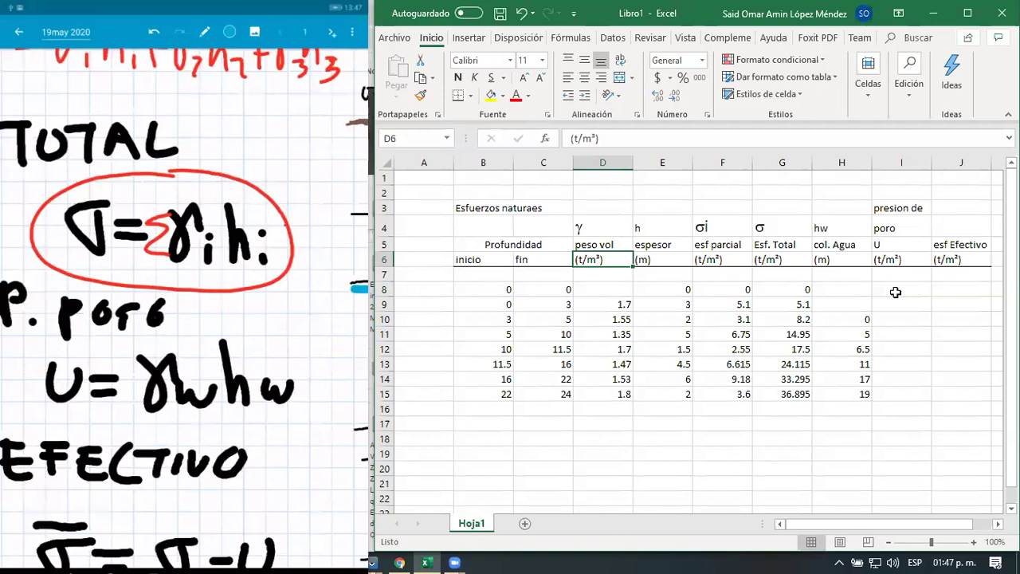
pyautogui.press('Up')
pyautogui.press('Up')
pyautogui.hotkey('ctrl', 'c')
pyautogui.press('Up')
pyautogui.press('Up')
pyautogui.press('Right')
pyautogui.press('Right')
pyautogui.press('Right')
pyautogui.press('Right')
pyautogui.press('Right')
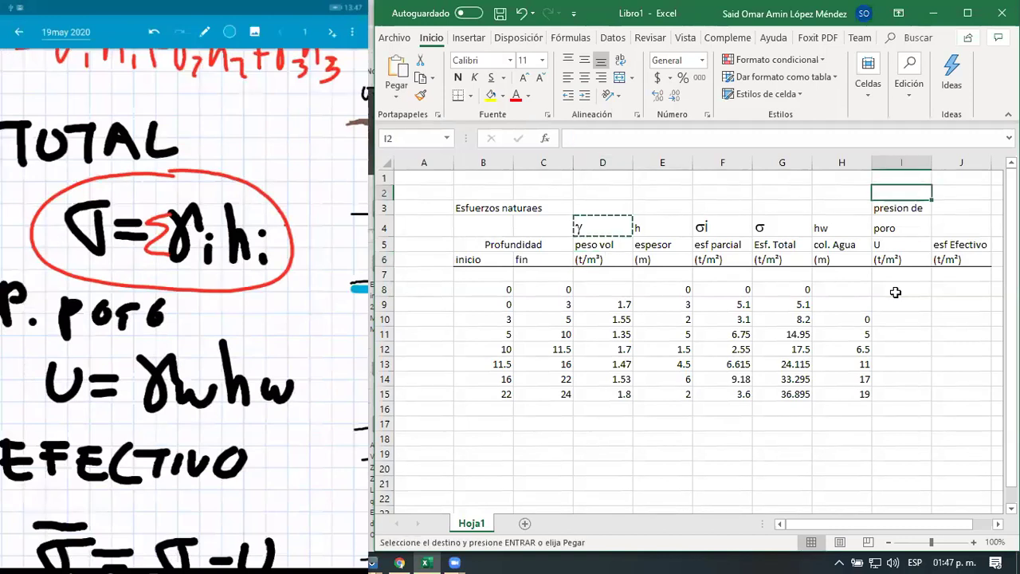
pyautogui.press('F2')
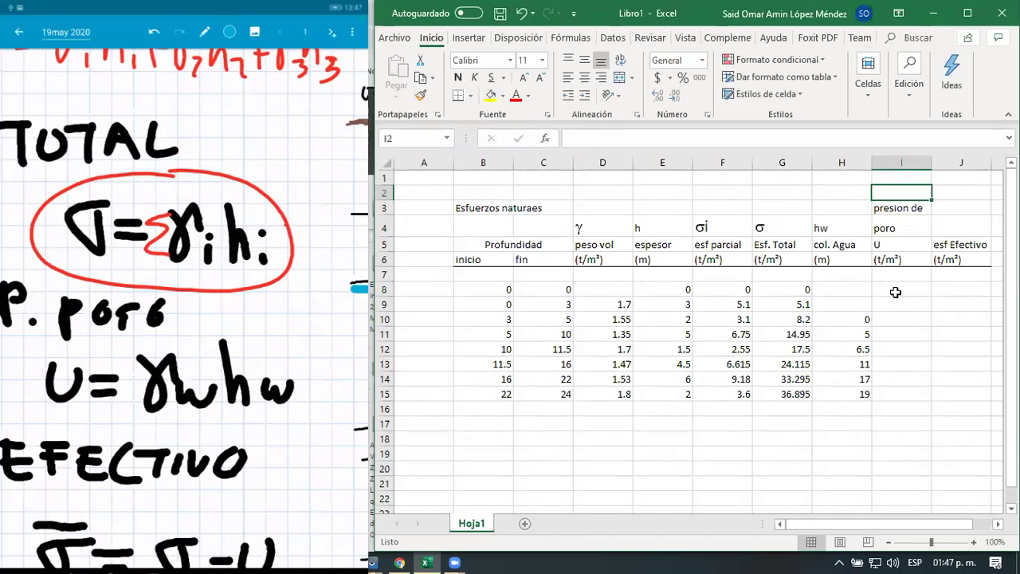
# Copy the γ symbol from D4 into I2 above the pore pressure heading
pyautogui.press('Left')
pyautogui.press('Left')
pyautogui.press('Left')
pyautogui.press('Left')
pyautogui.press('Left')
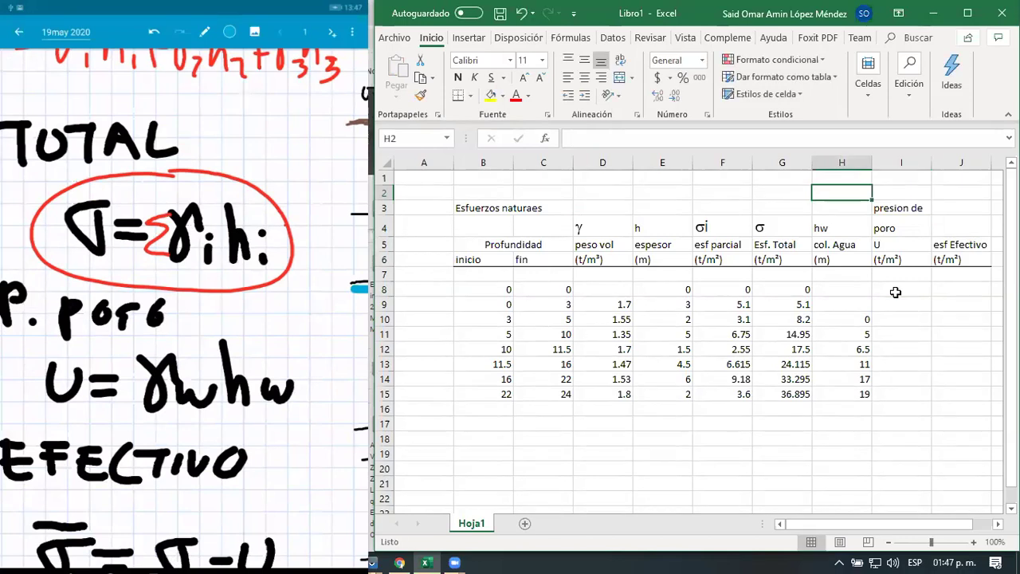
pyautogui.press('Down')
pyautogui.press('Down')
pyautogui.hotkey('ctrl', 'c')
pyautogui.press('Right')
pyautogui.press('Right')
pyautogui.press('Right')
pyautogui.press('Right')
pyautogui.press('Right')
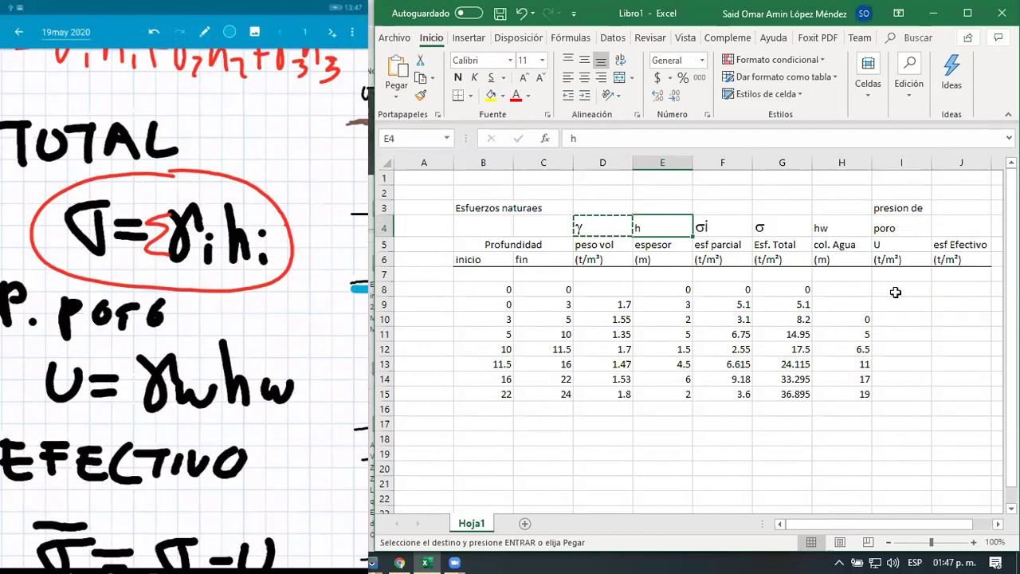
pyautogui.press('Up')
pyautogui.press('Up')
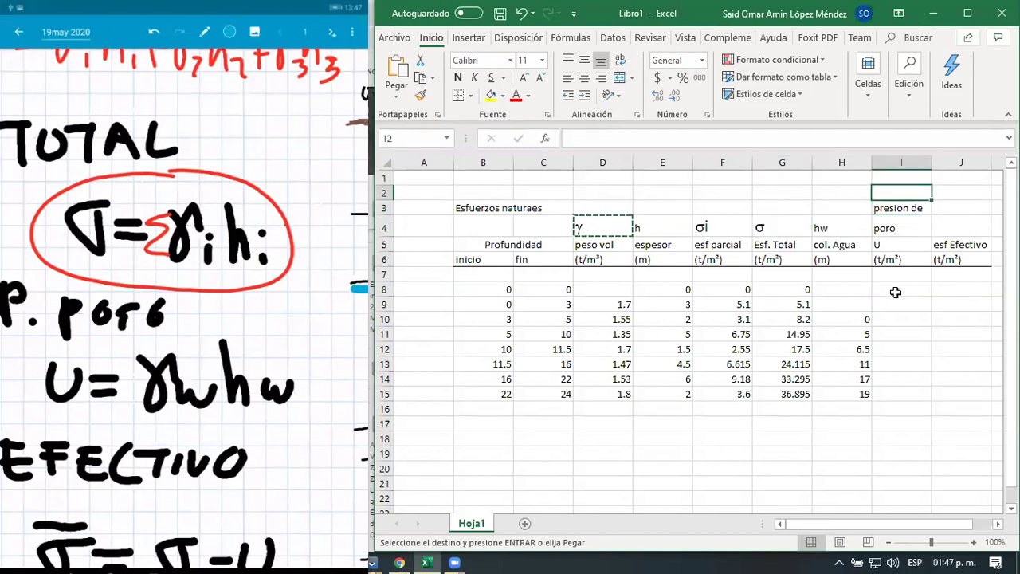
pyautogui.hotkey('ctrl', 'v')
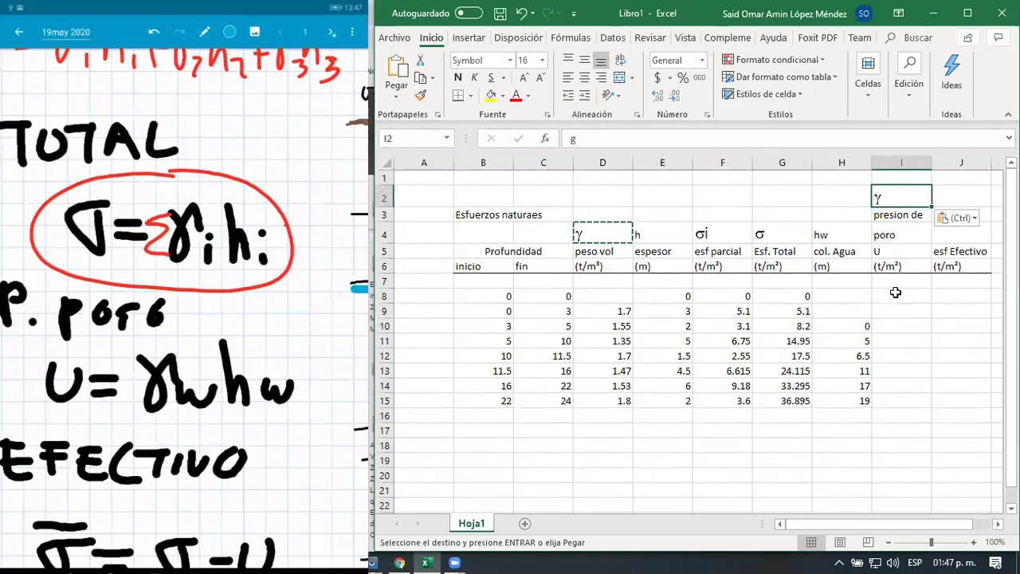
# Append "w=" to the γ in I2 and set only those added characters to the STXinwei font
pyautogui.press('F2')
pyautogui.write('=')
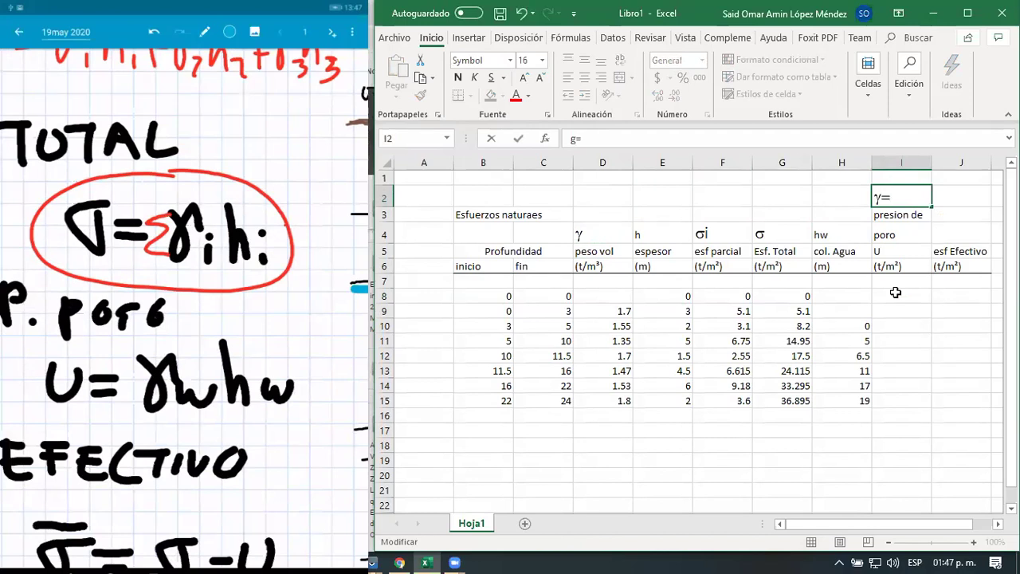
pyautogui.press('Left')
pyautogui.write('w')
pyautogui.hotkey('shift', 'Left')
pyautogui.press('Left')
pyautogui.hotkey('shift', 'End')
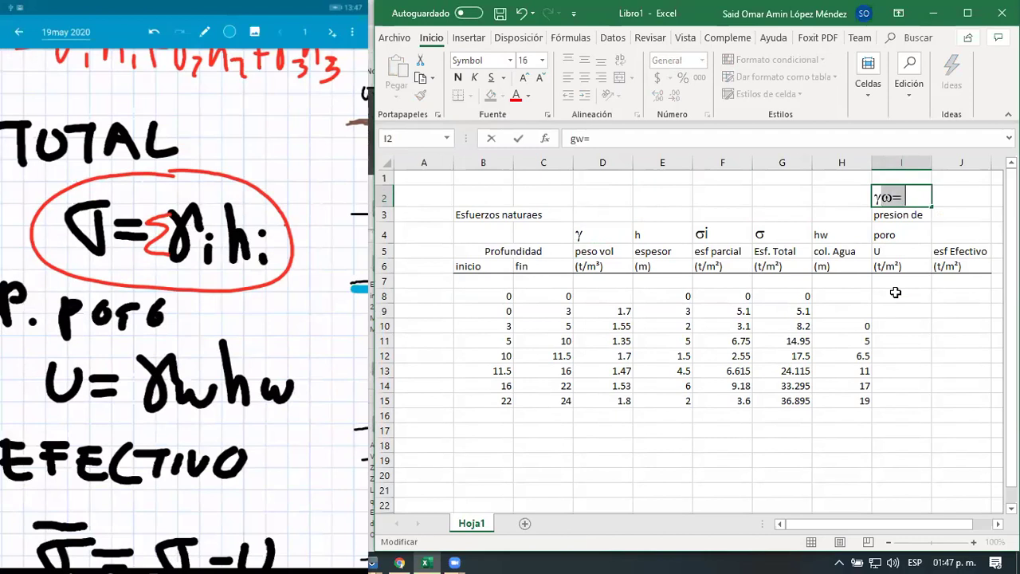
pyautogui.click(508, 66)
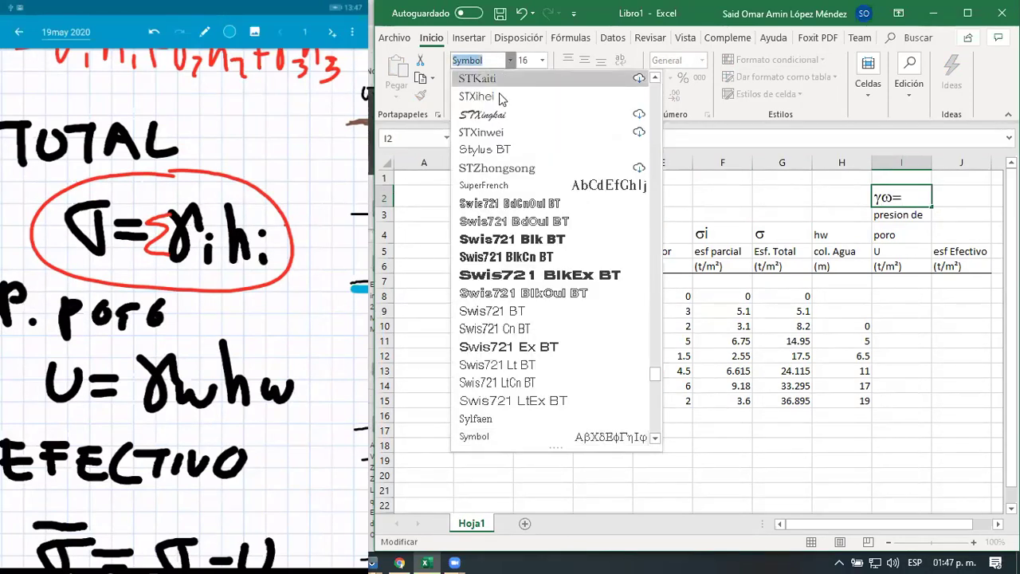
pyautogui.click(492, 137)
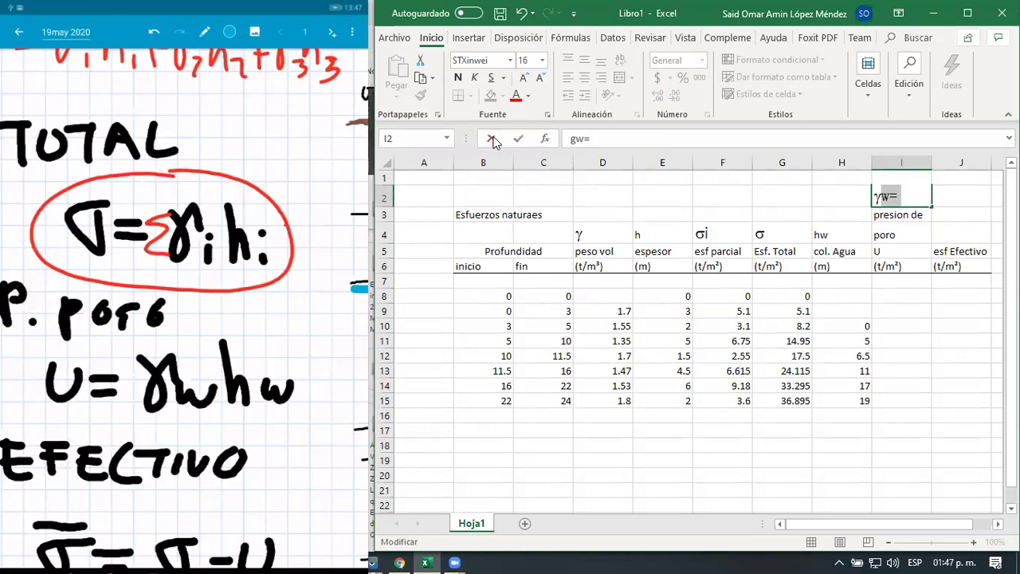
# Complete the water unit weight label in I2 by adding the value 1t/m³
pyautogui.press('Right')
pyautogui.write('1t/')
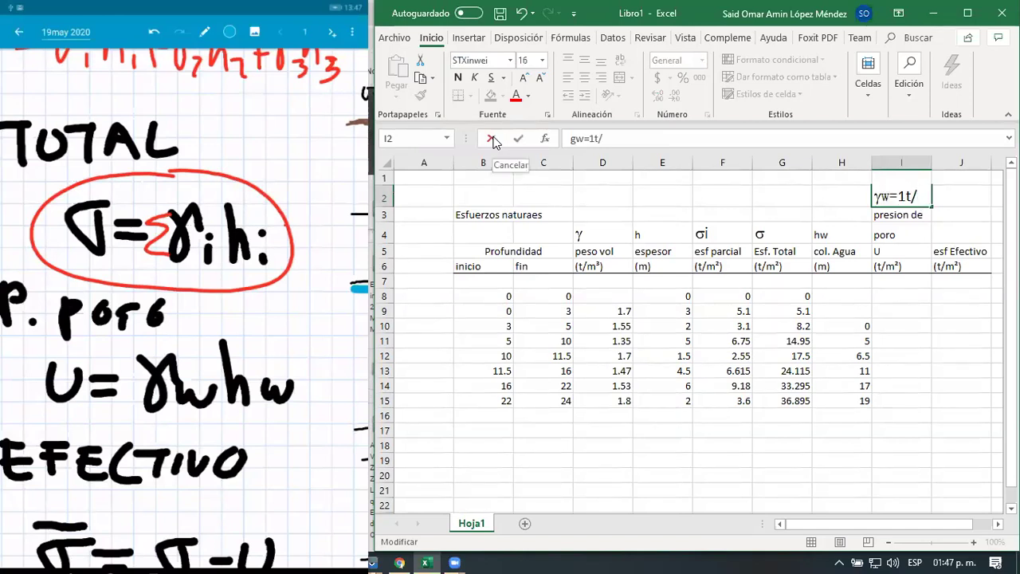
pyautogui.write('m³')
pyautogui.press('Return')
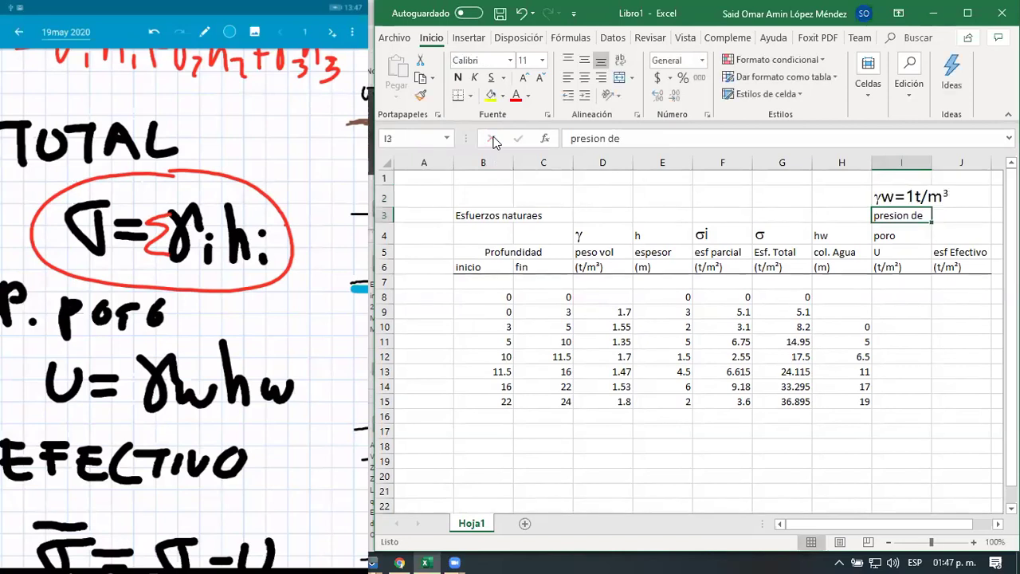
# Enter the pore pressure formula =H10*1 in I10
pyautogui.press('Down')
pyautogui.press('Down')
pyautogui.press('Down')
pyautogui.press('Down')
pyautogui.press('Down')
pyautogui.press('Down')
pyautogui.press('Down')
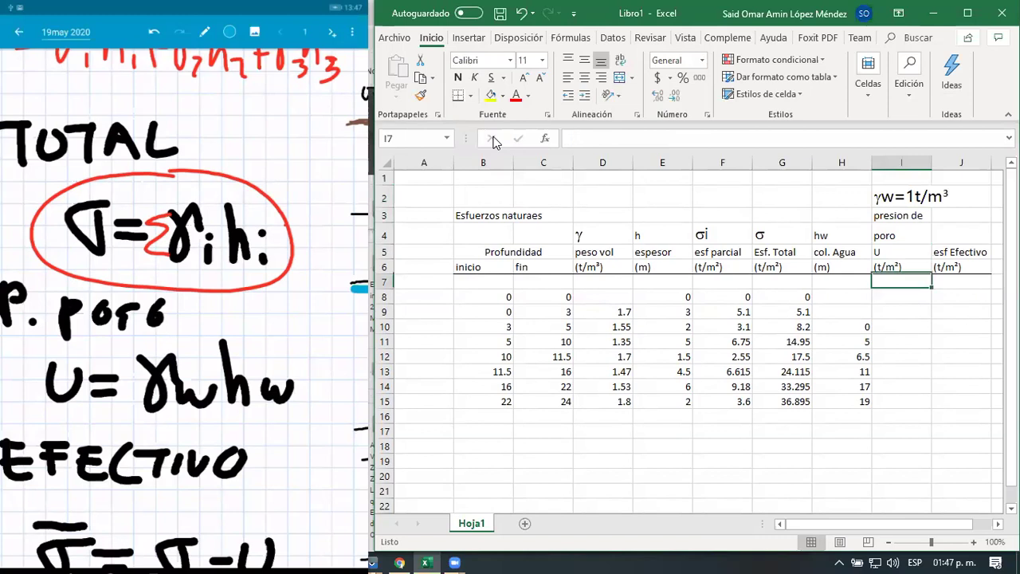
pyautogui.press('Down')
pyautogui.press('Up')
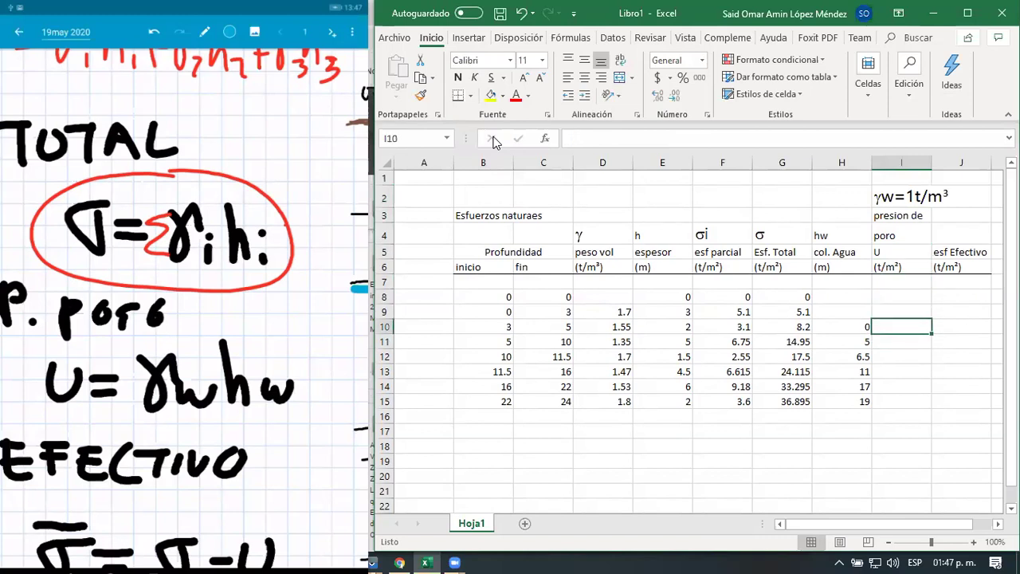
pyautogui.write('=H10*1')
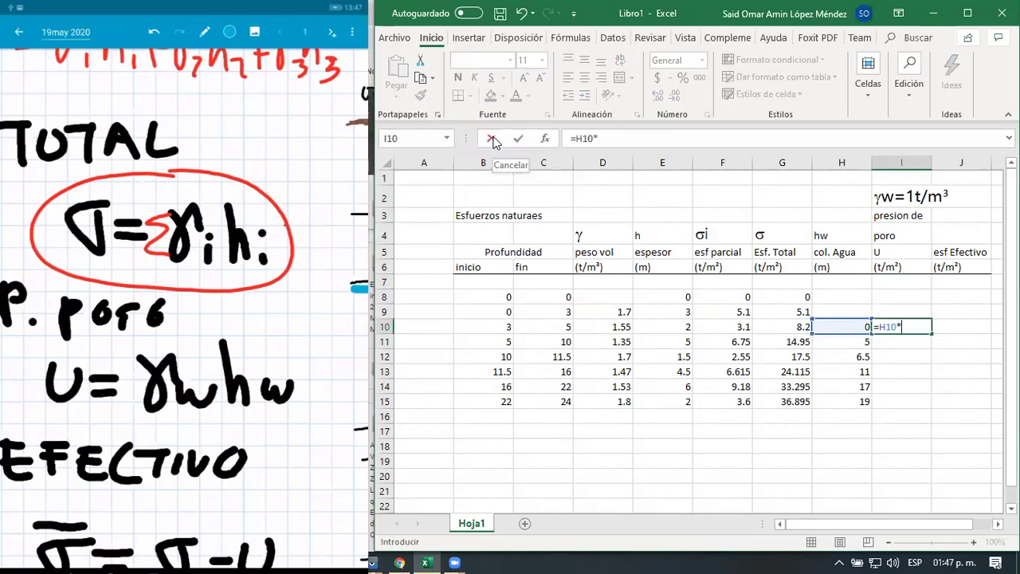
pyautogui.press('Return')
# Copy the pore pressure formula from I10 down through I15
pyautogui.press('Up')
pyautogui.hotkey('ctrl', 'c')
pyautogui.hotkey('shift', 'Down')
pyautogui.hotkey('shift', 'Down')
pyautogui.hotkey('shift', 'Down')
pyautogui.hotkey('shift', 'Down')
pyautogui.hotkey('shift', 'Down')
pyautogui.press('Return')
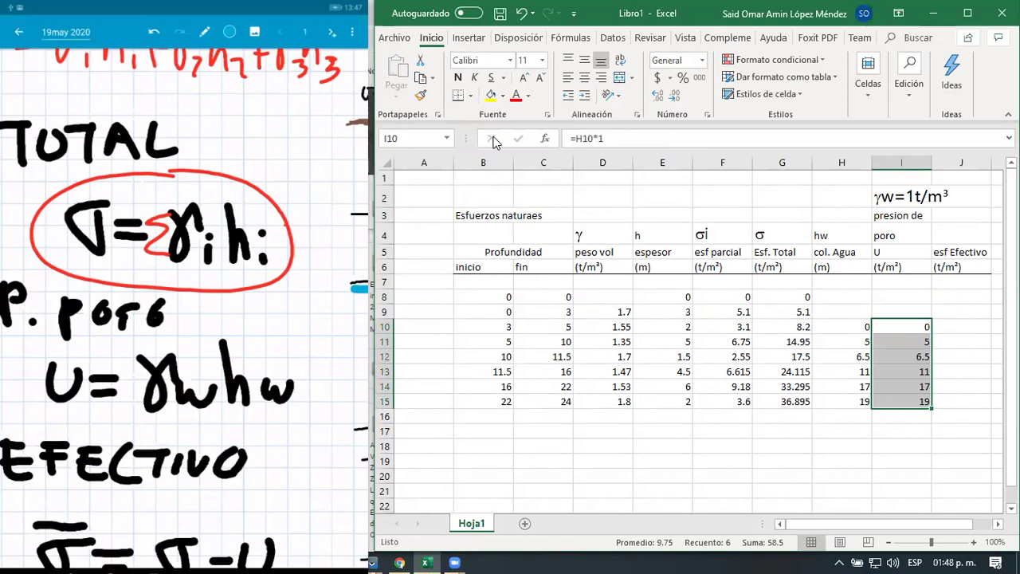
# Try a yellow fill on the "presion de poro" heading cells I3:I4 and undo it
pyautogui.click(831, 269)
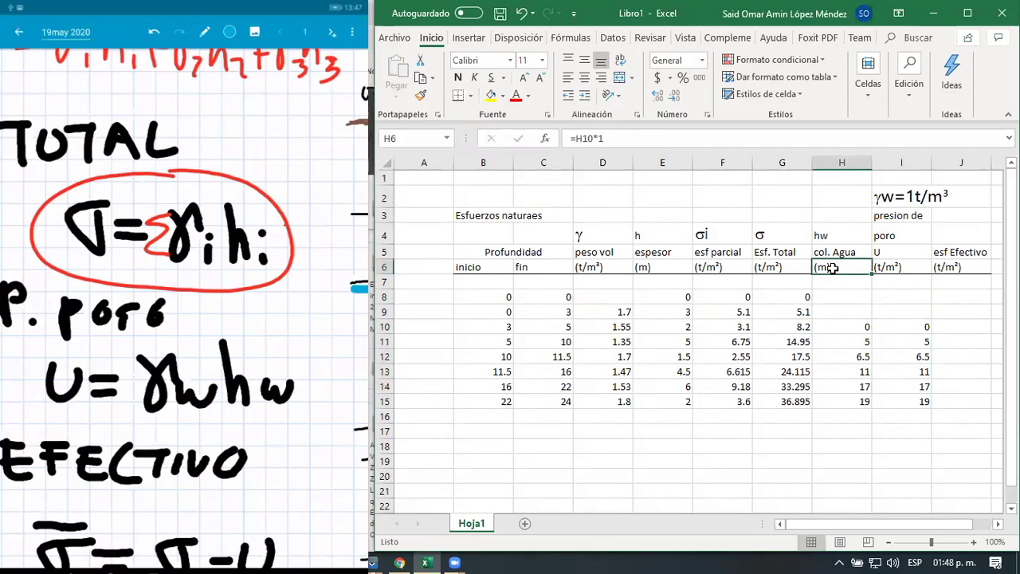
pyautogui.rightClick(831, 269)
pyautogui.click(831, 268)
pyautogui.click(887, 217)
pyautogui.moveTo(887, 217); pyautogui.dragTo(888, 236)
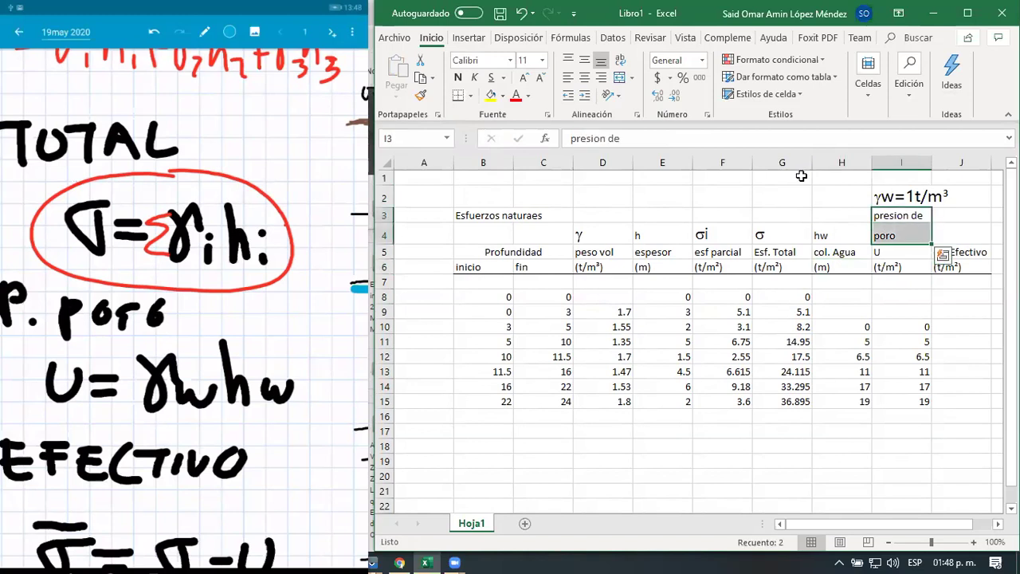
pyautogui.click(490, 96)
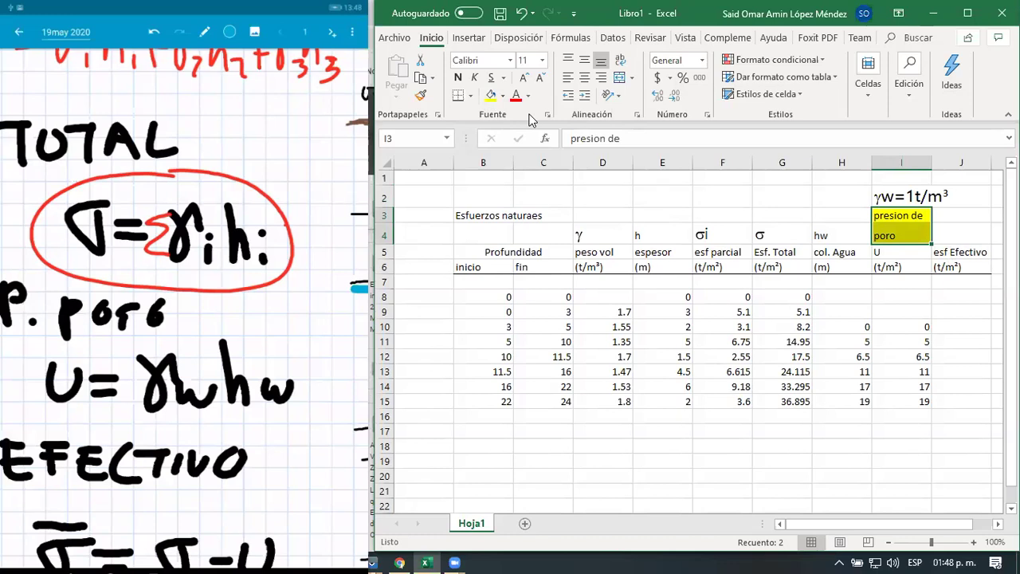
pyautogui.hotkey('ctrl', 'z')
pyautogui.rightClick(979, 332)
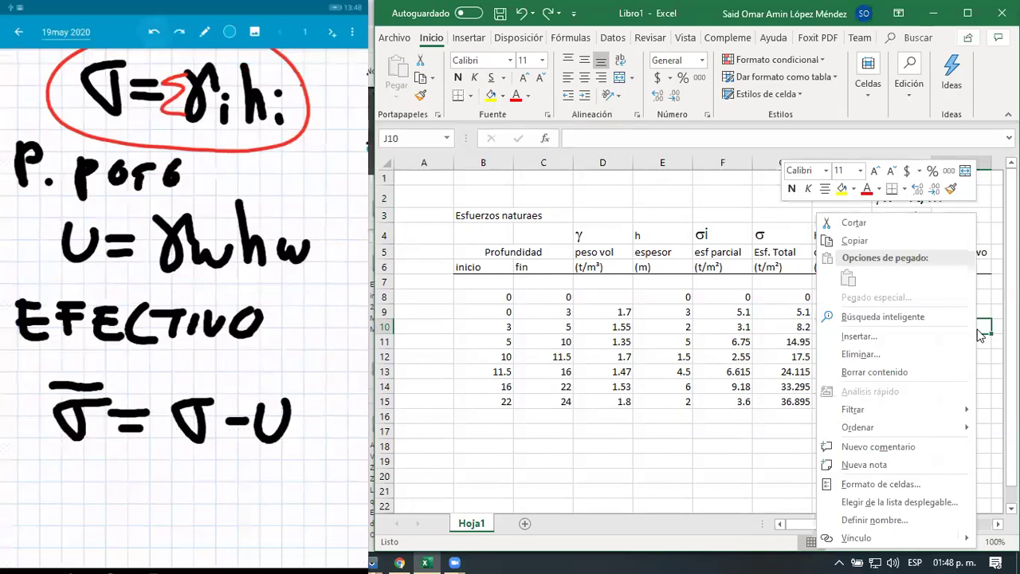
pyautogui.rightClick(697, 448)
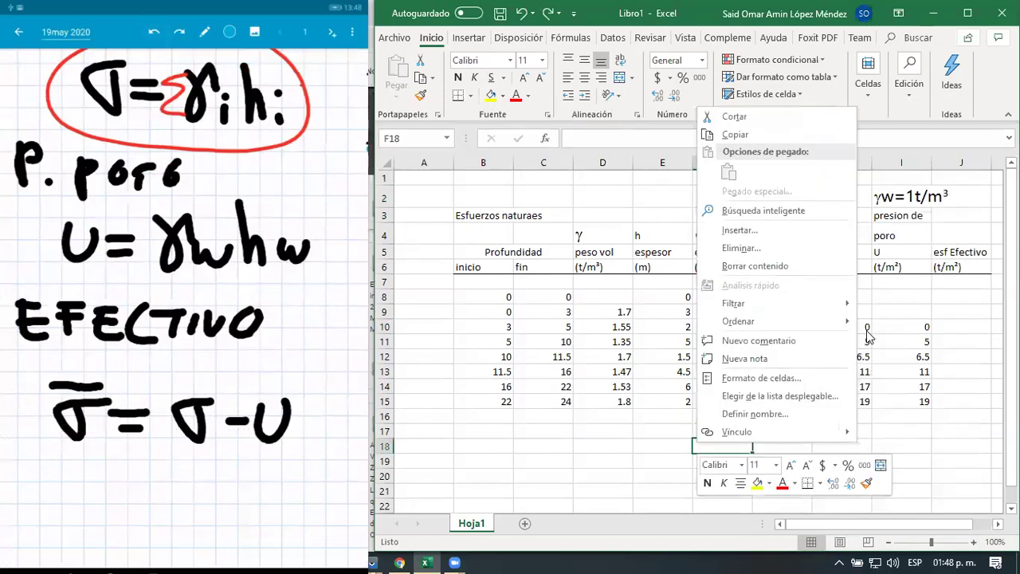
pyautogui.click(967, 304)
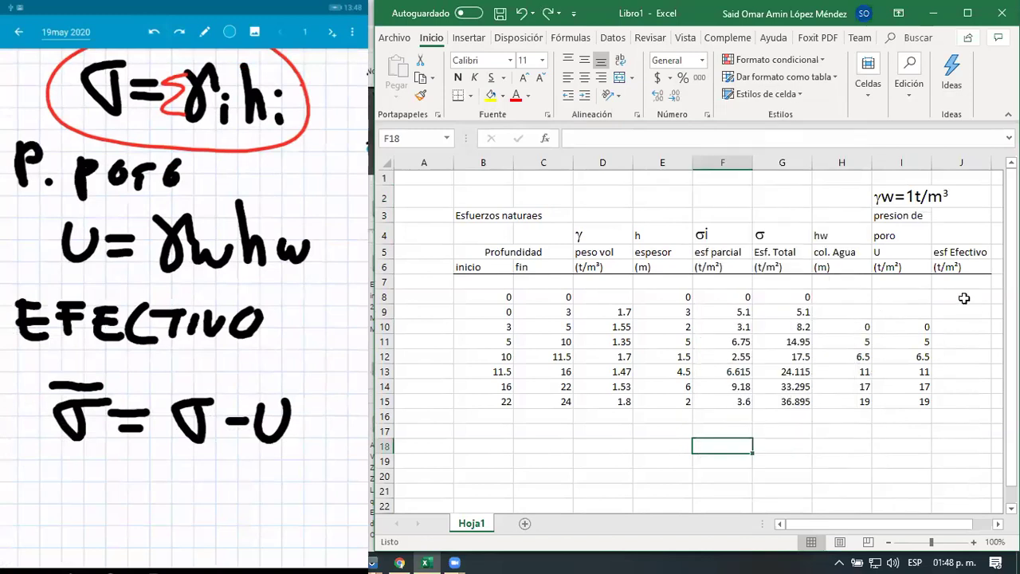
# Enter the effective stress formula =G8-I8 in J8
pyautogui.click(963, 298)
pyautogui.rightClick(966, 304)
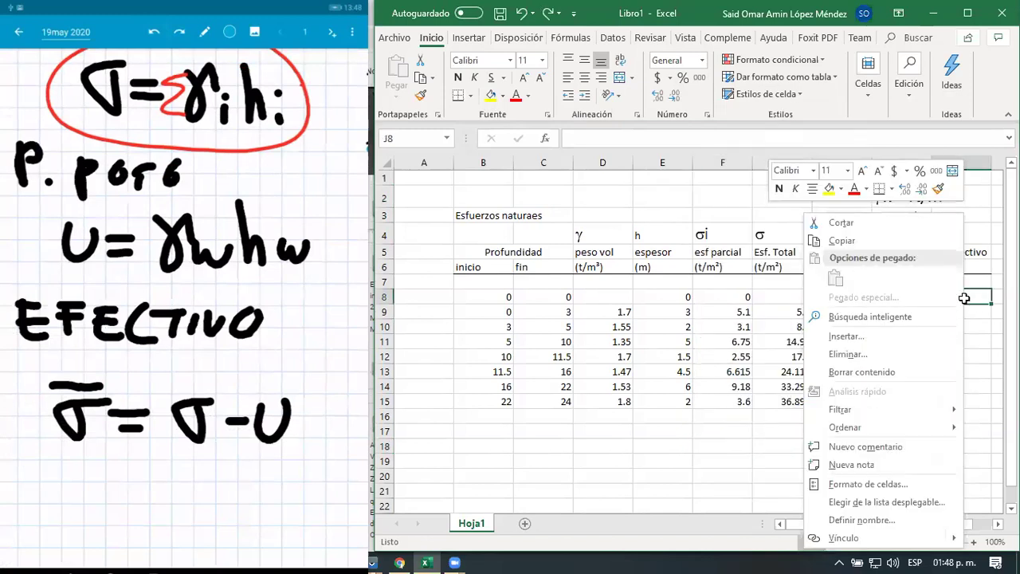
pyautogui.click(964, 298)
pyautogui.write('=')
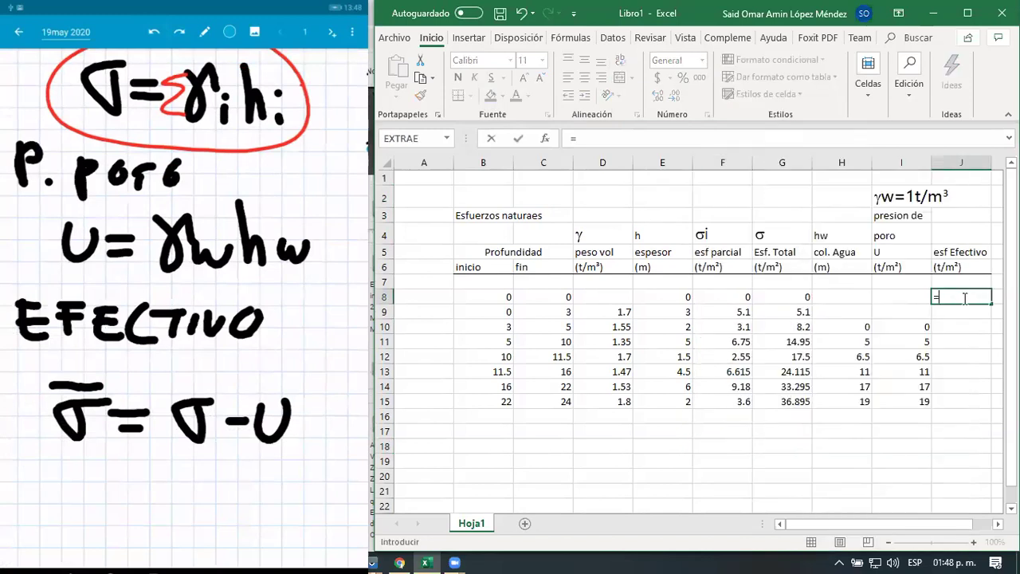
pyautogui.click(780, 295)
pyautogui.write('-')
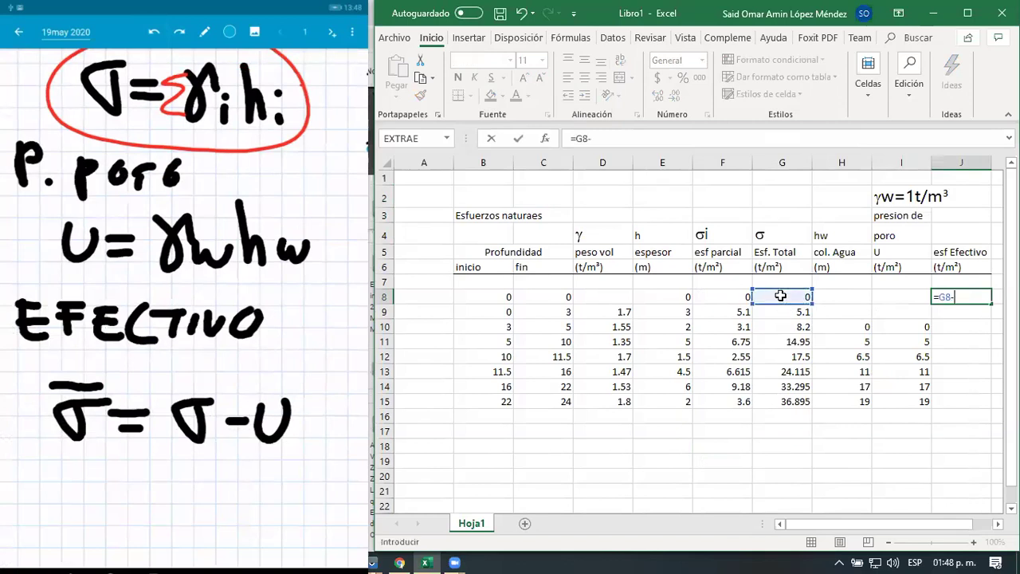
pyautogui.click(900, 294)
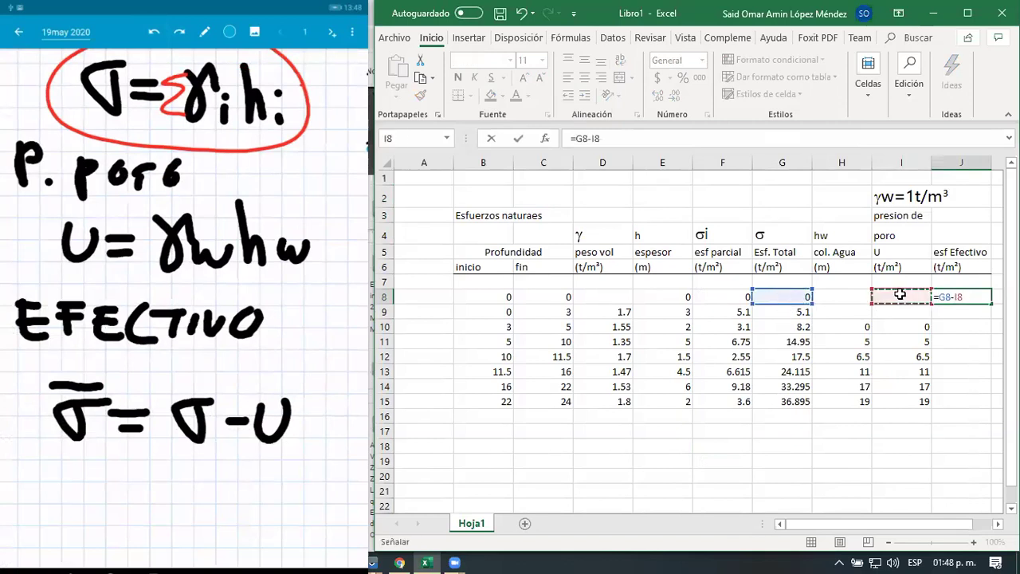
pyautogui.press('Return')
# Copy the effective stress formula from J8 down through J15
pyautogui.press('Up')
pyautogui.hotkey('ctrl', 'c')
pyautogui.hotkey('shift', 'Down')
pyautogui.hotkey('shift', 'Down')
pyautogui.hotkey('shift', 'Down')
pyautogui.hotkey('shift', 'Down')
pyautogui.hotkey('shift', 'Down')
pyautogui.hotkey('shift', 'Down')
pyautogui.hotkey('shift', 'Down')
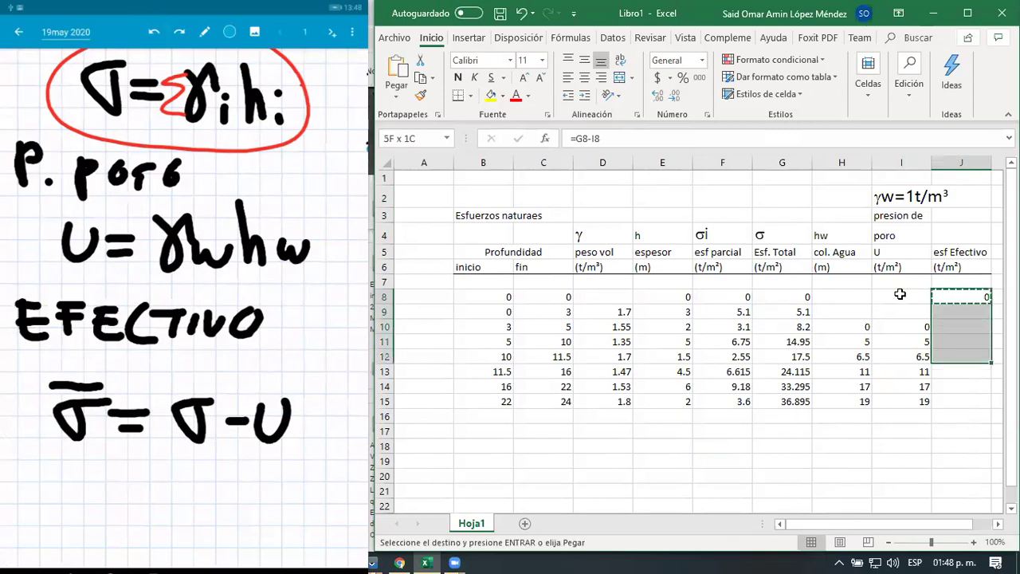
pyautogui.hotkey('ctrl', 'v')
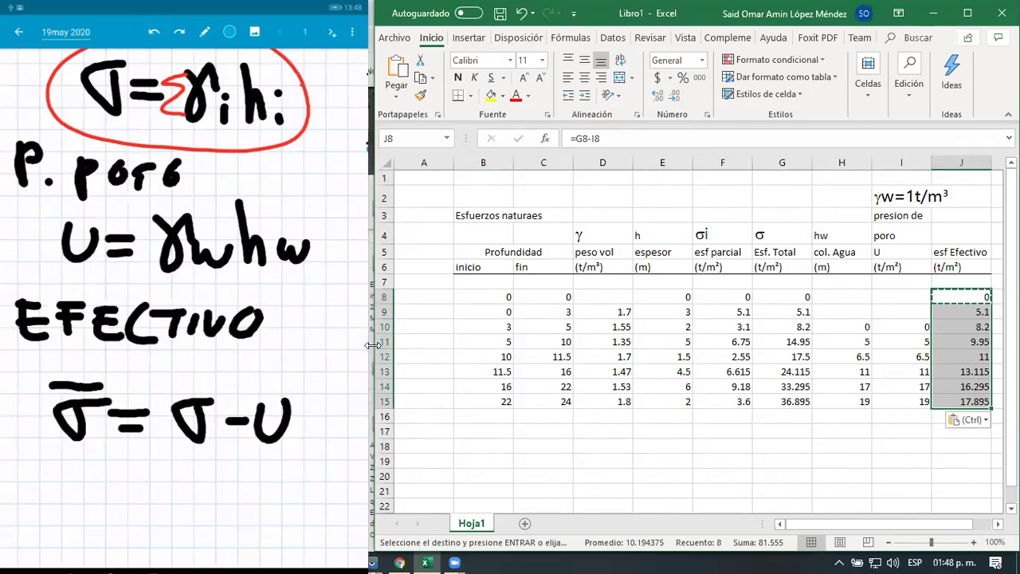
# Widen the workbook window to the full screen width and zoom the sheet out to 66%
pyautogui.moveTo(372, 344); pyautogui.dragTo(2, 345)
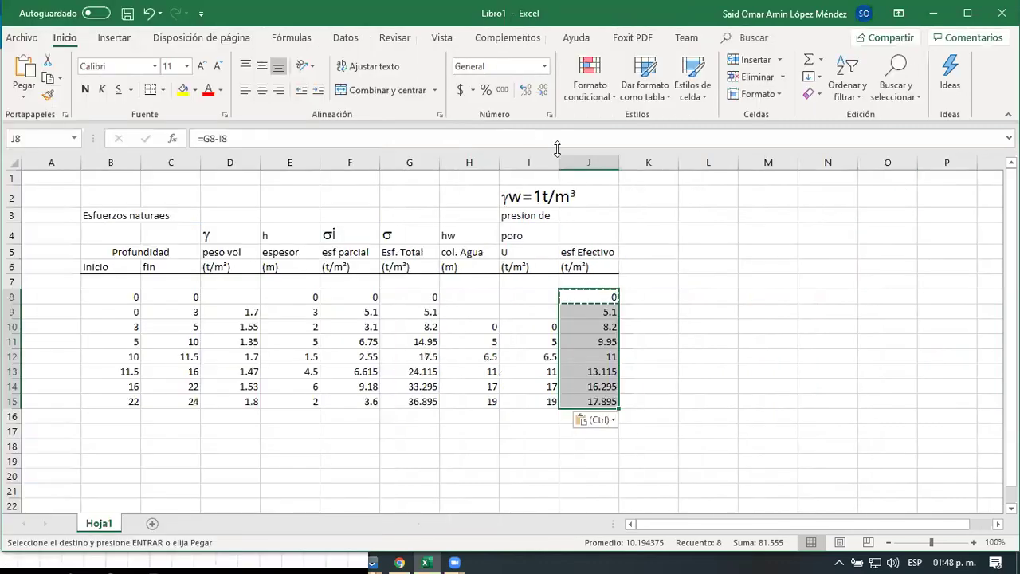
pyautogui.click(539, 503)
pyautogui.click(311, 456)
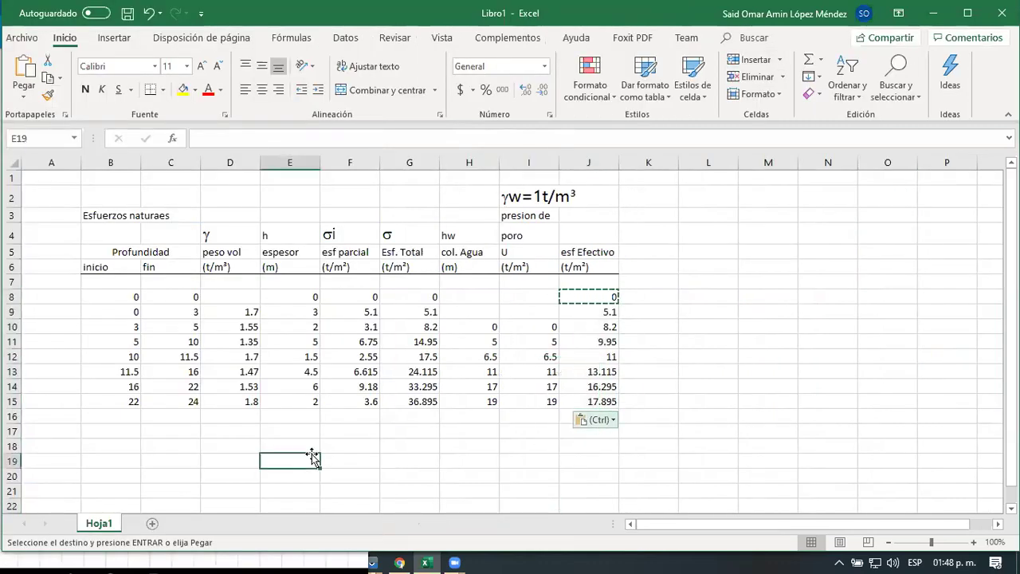
pyautogui.press('ctrl')
pyautogui.scroll(-3, 312, 455)
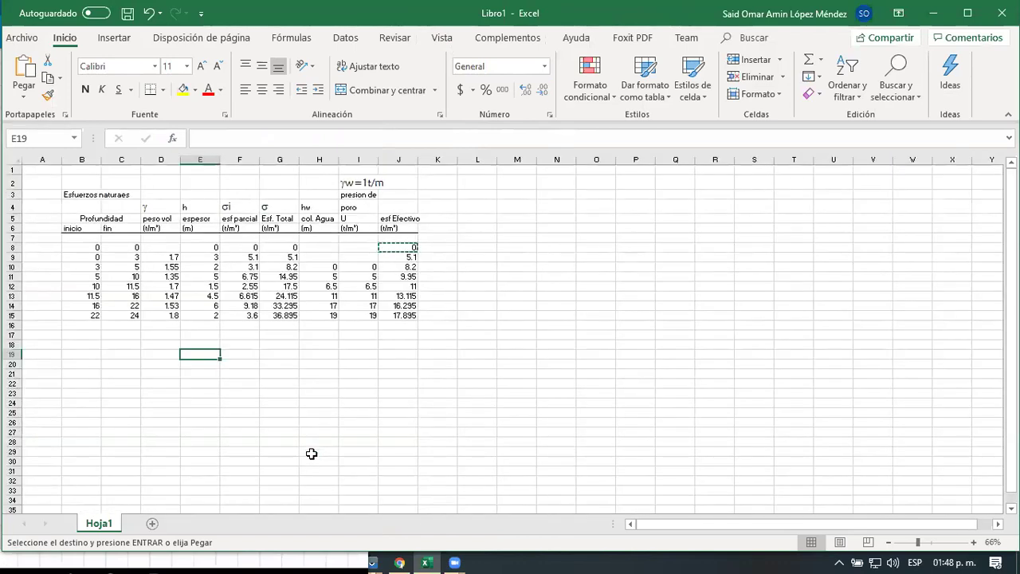
pyautogui.press('Left')
pyautogui.press('Left')
pyautogui.press('Up')
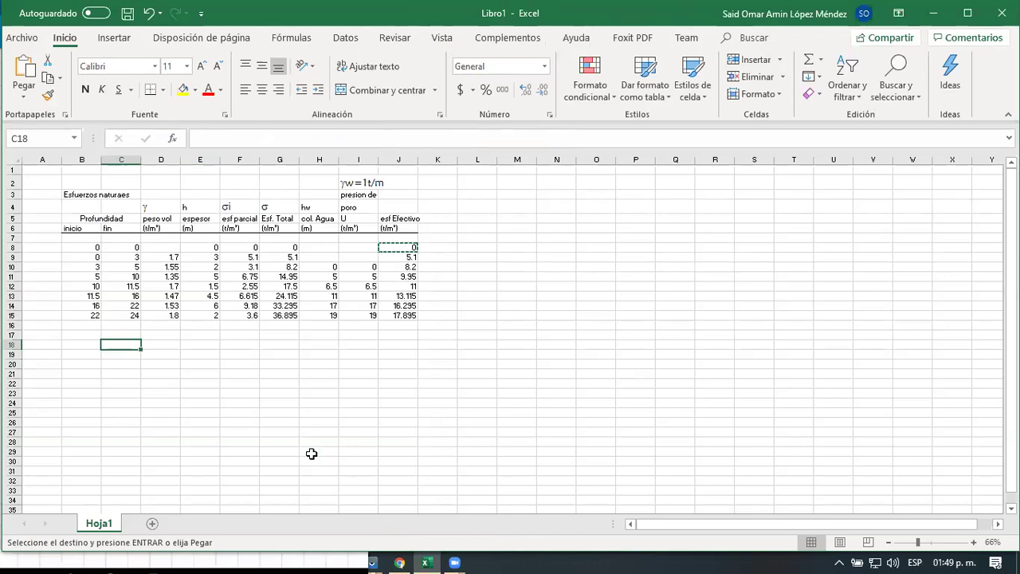
pyautogui.write('=')
pyautogui.press('Escape')
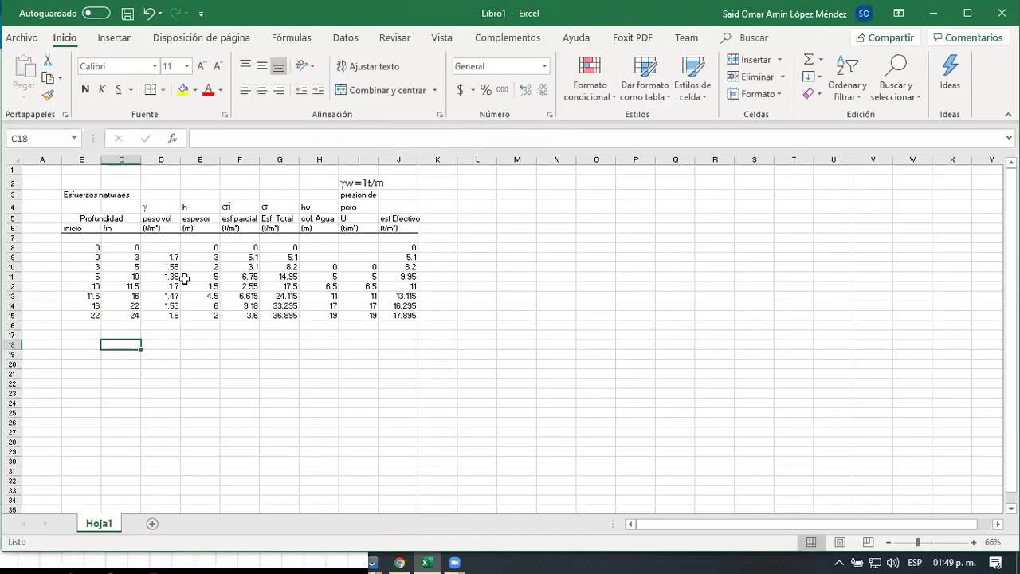
# Insert a scatter chart with smooth lines and markers from the final depth values in C8:C15
pyautogui.click(131, 249)
pyautogui.hotkey('shift', 'Down')
pyautogui.hotkey('shift', 'Down')
pyautogui.hotkey('shift', 'Down')
pyautogui.hotkey('shift', 'Down')
pyautogui.hotkey('shift', 'Down')
pyautogui.hotkey('shift', 'Down')
pyautogui.hotkey('shift', 'Down')
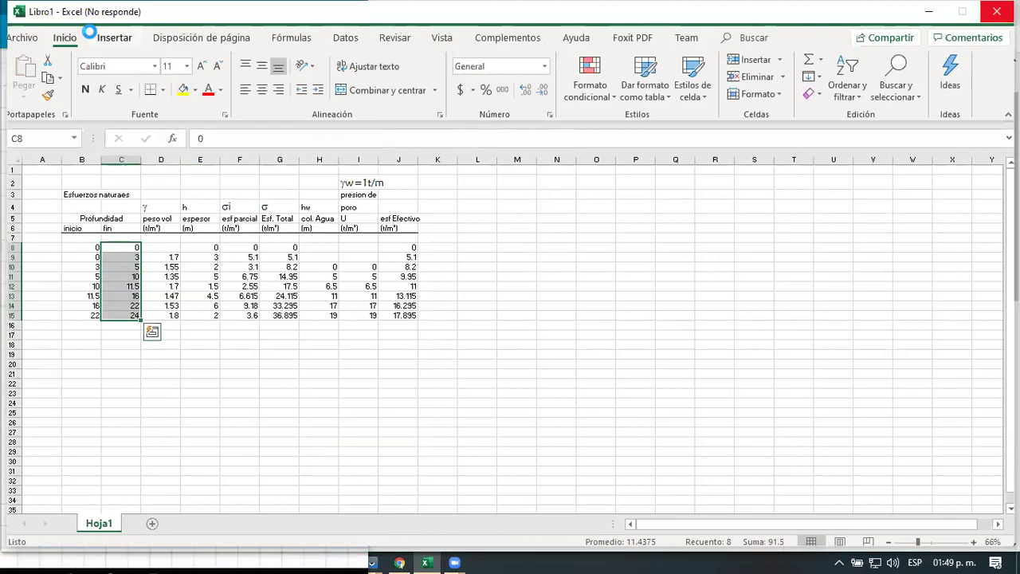
pyautogui.click(93, 38)
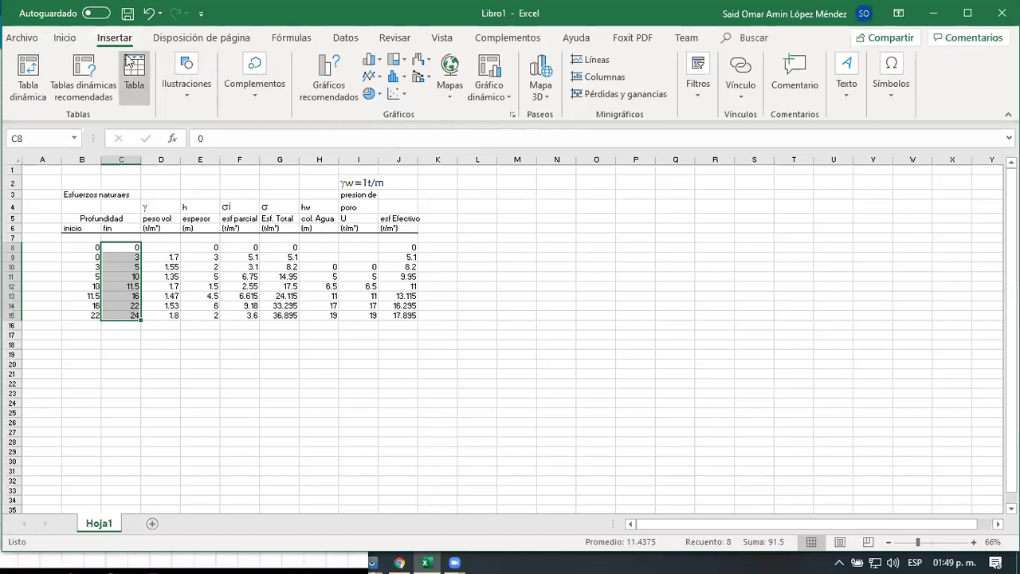
pyautogui.click(403, 95)
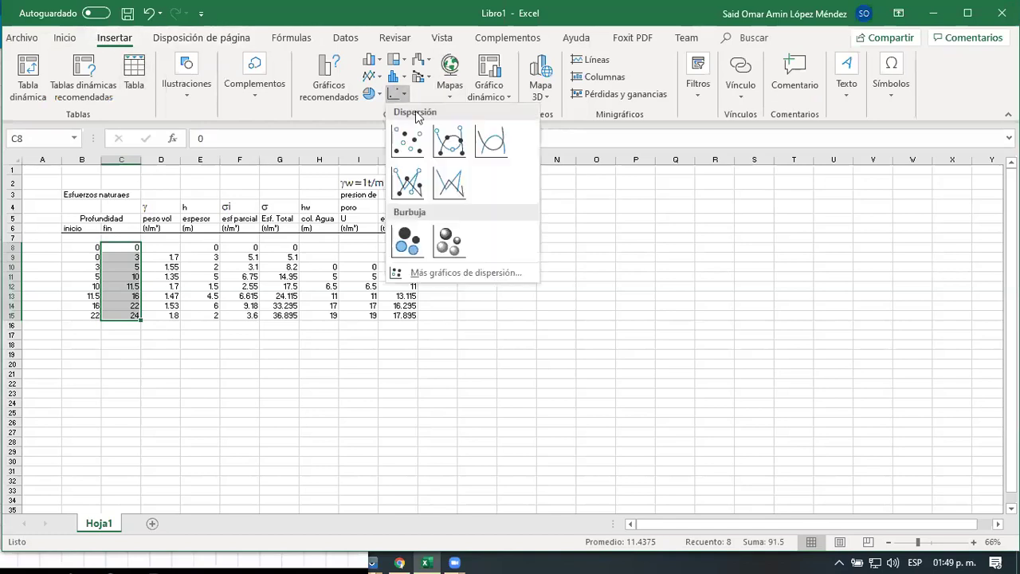
pyautogui.click(454, 146)
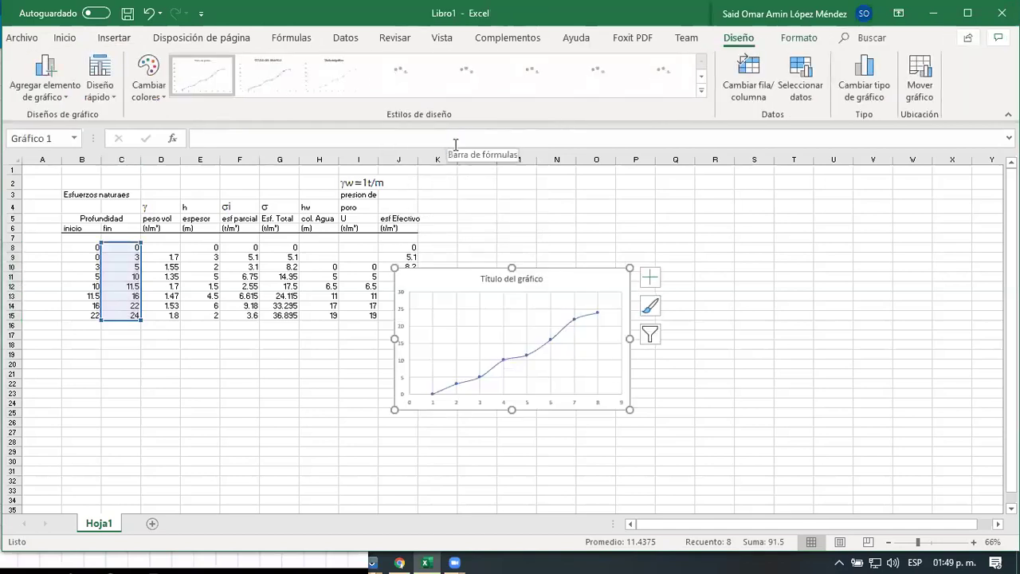
# Edit the chart's series so its X values come from the total stress range G8:G15
pyautogui.click(526, 360)
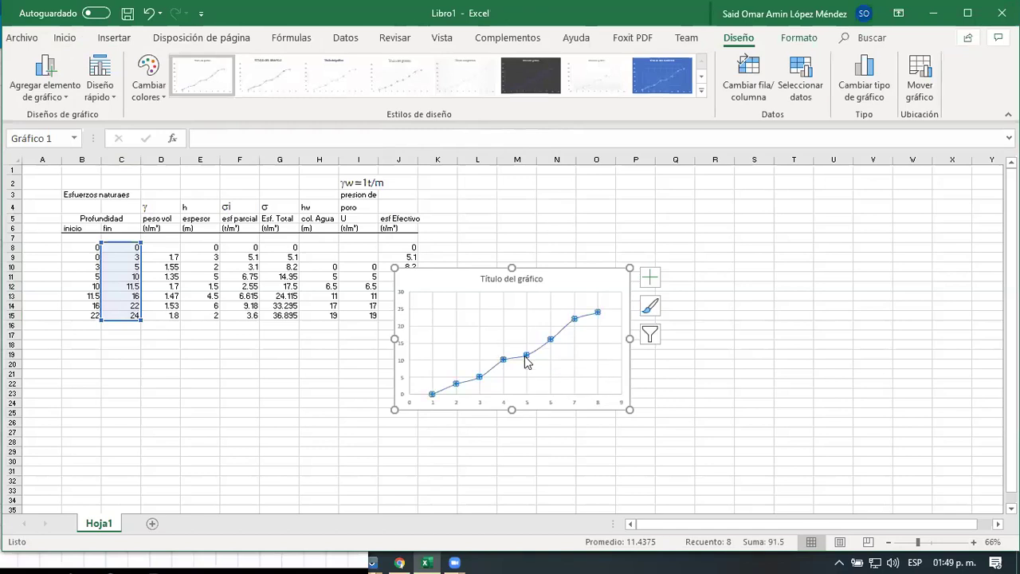
pyautogui.doubleClick(526, 360)
pyautogui.rightClick(526, 360)
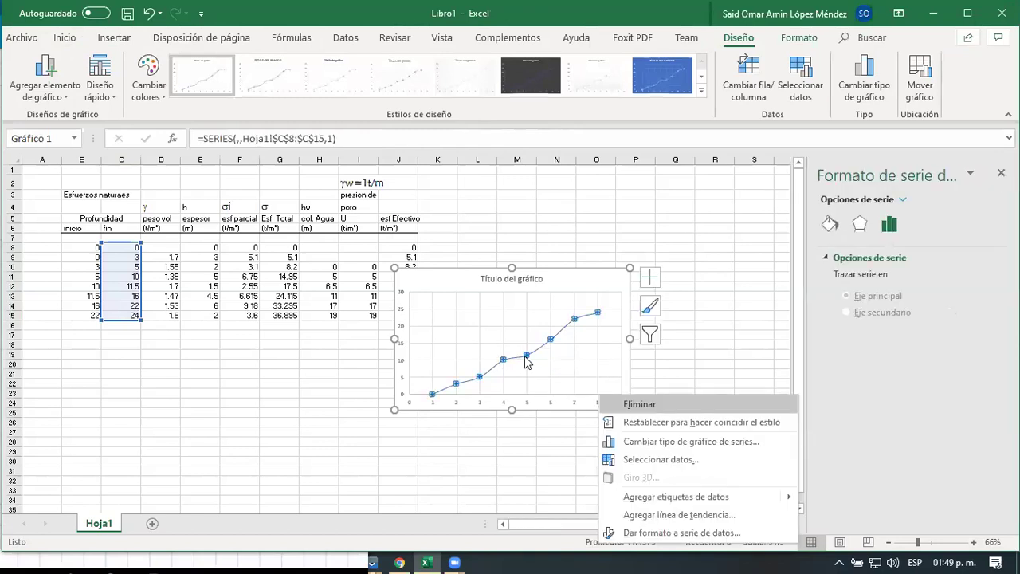
pyautogui.click(638, 458)
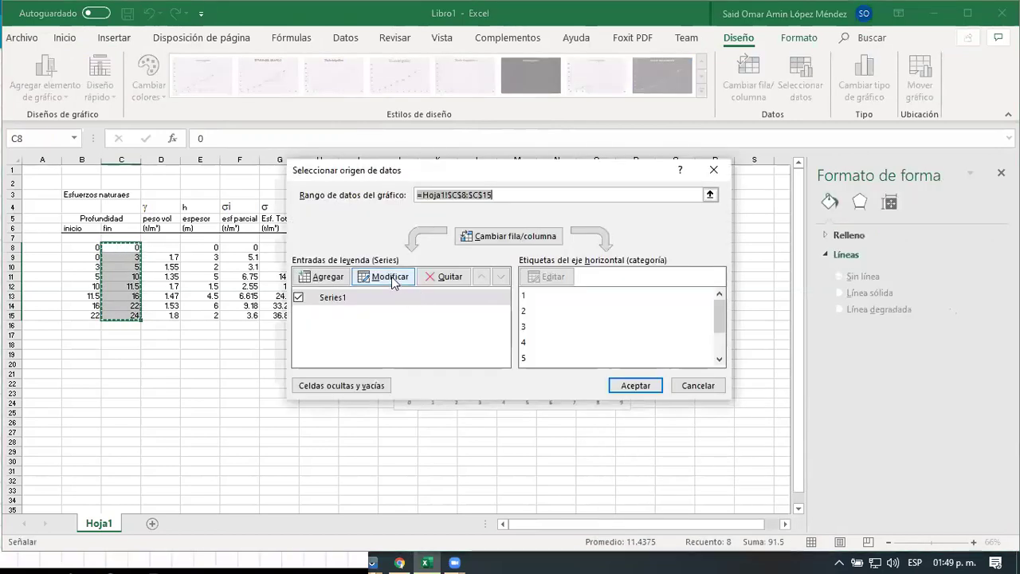
pyautogui.click(389, 277)
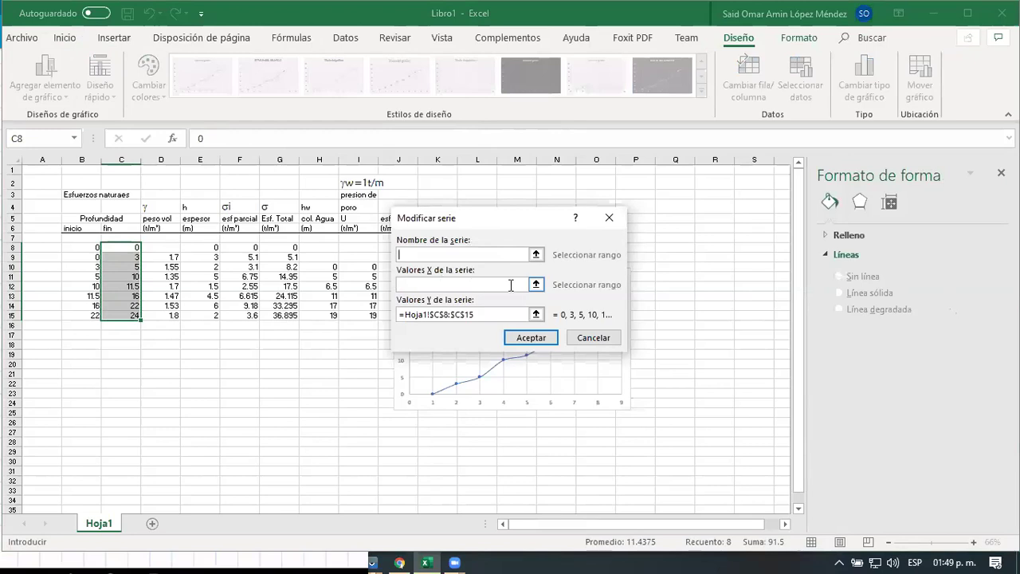
pyautogui.click(535, 284)
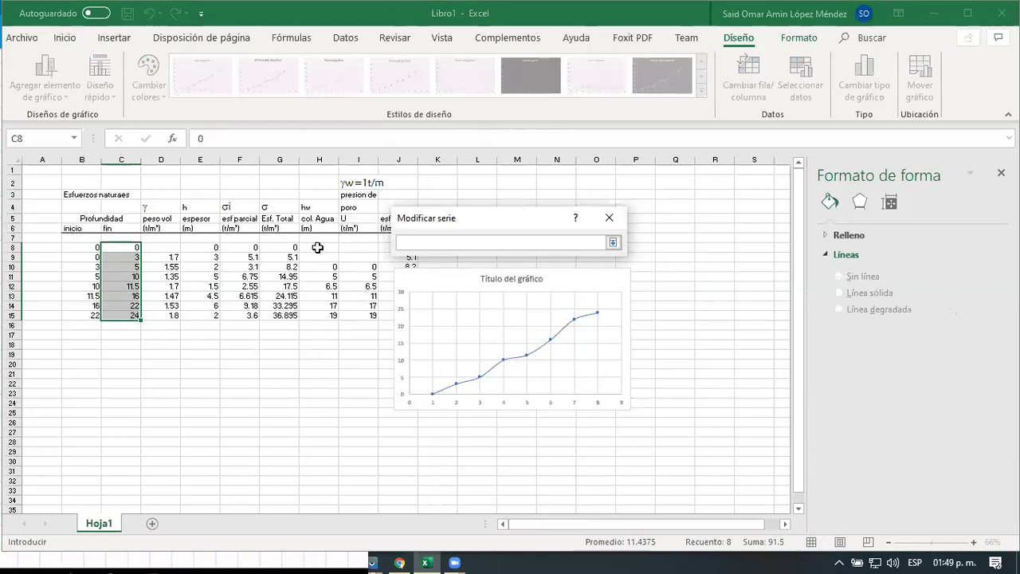
pyautogui.click(285, 248)
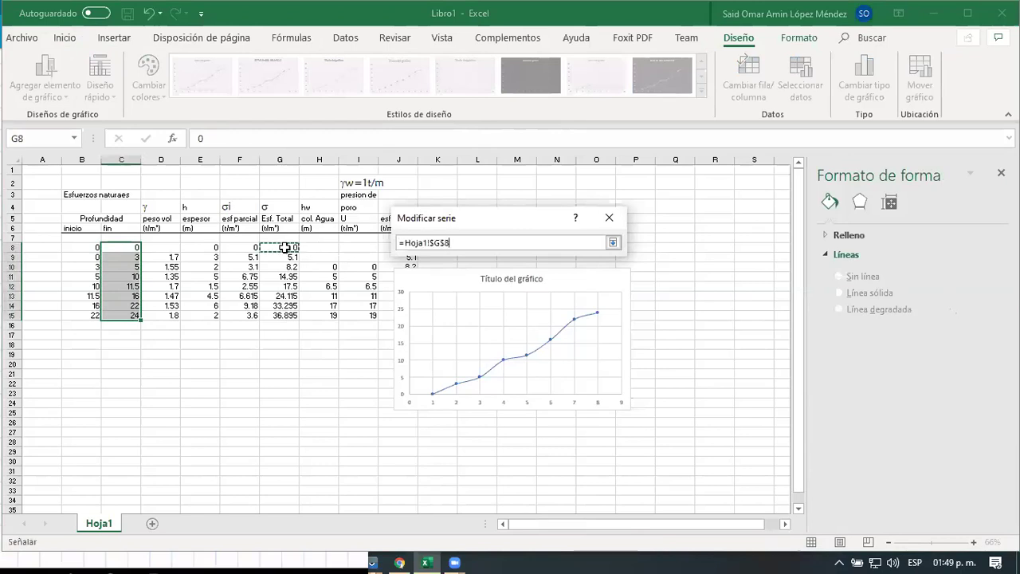
pyautogui.hotkey('shift', 'Down')
pyautogui.hotkey('shift', 'Down')
pyautogui.hotkey('shift', 'Down')
pyautogui.hotkey('shift', 'Down')
pyautogui.hotkey('shift', 'Down')
pyautogui.hotkey('shift', 'Down')
pyautogui.hotkey('shift', 'Down')
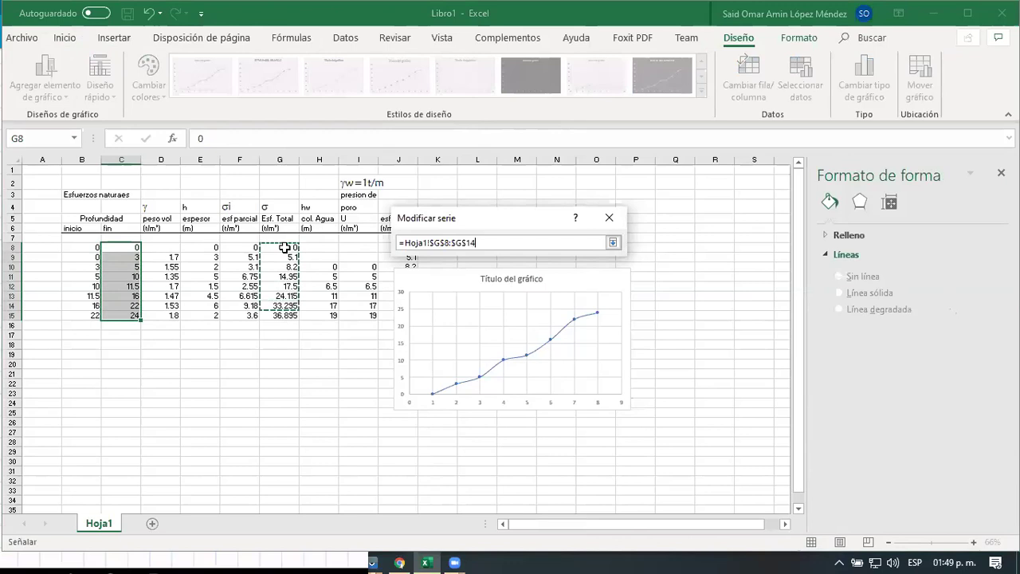
pyautogui.press('Return')
# Name the series "Esf. Total" and accept the data source changes
pyautogui.click(450, 254)
pyautogui.write('Esf. Total')
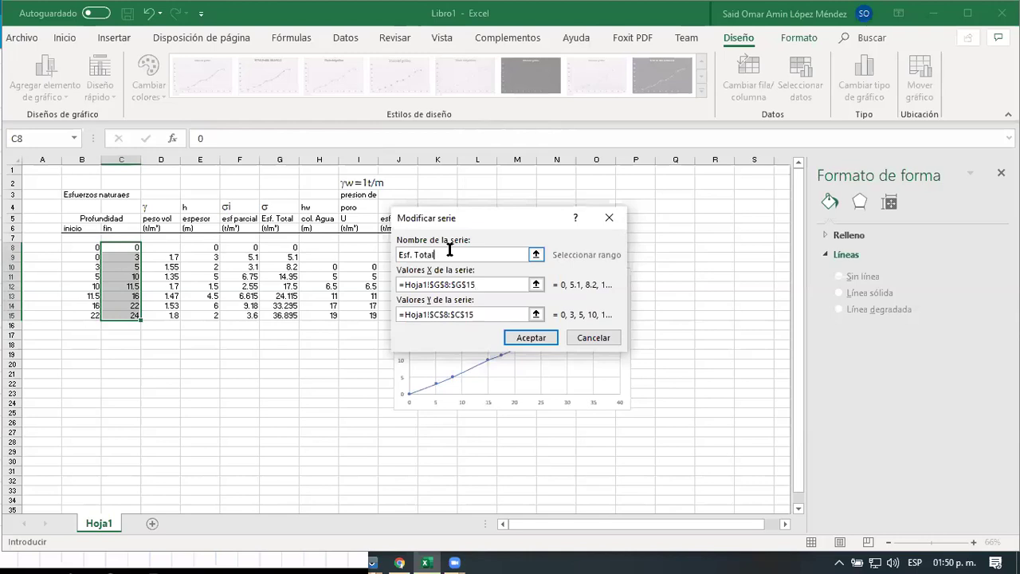
pyautogui.click(526, 341)
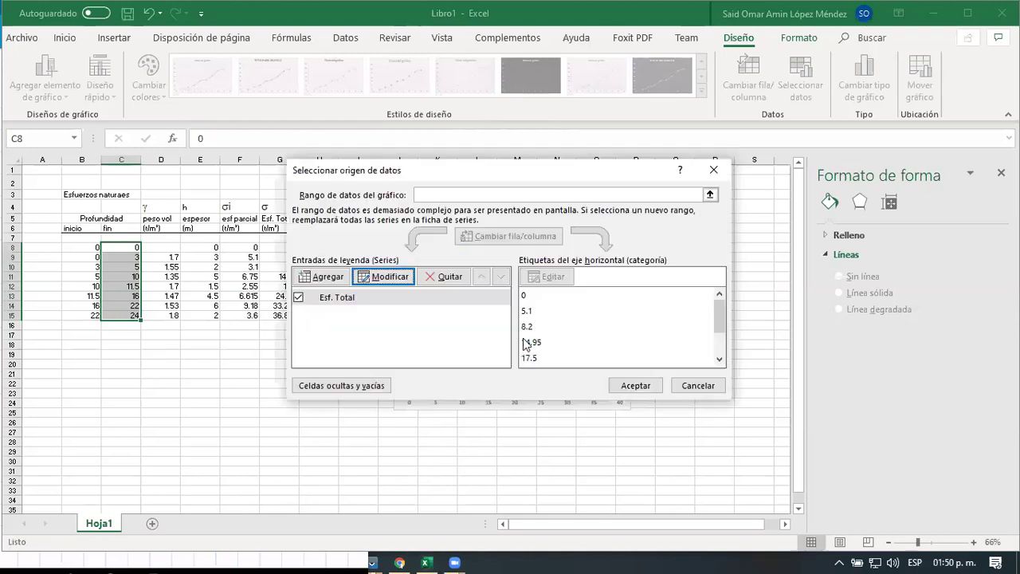
pyautogui.click(634, 387)
# Move the chart below the table and set its vertical depth axis to values in reverse order
pyautogui.moveTo(557, 283); pyautogui.dragTo(355, 380)
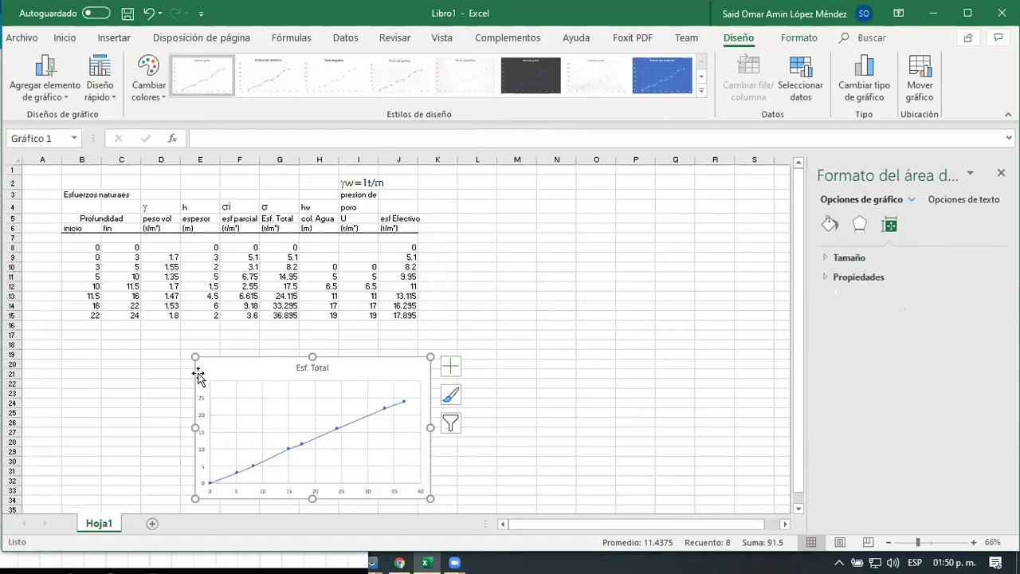
pyautogui.click(204, 416)
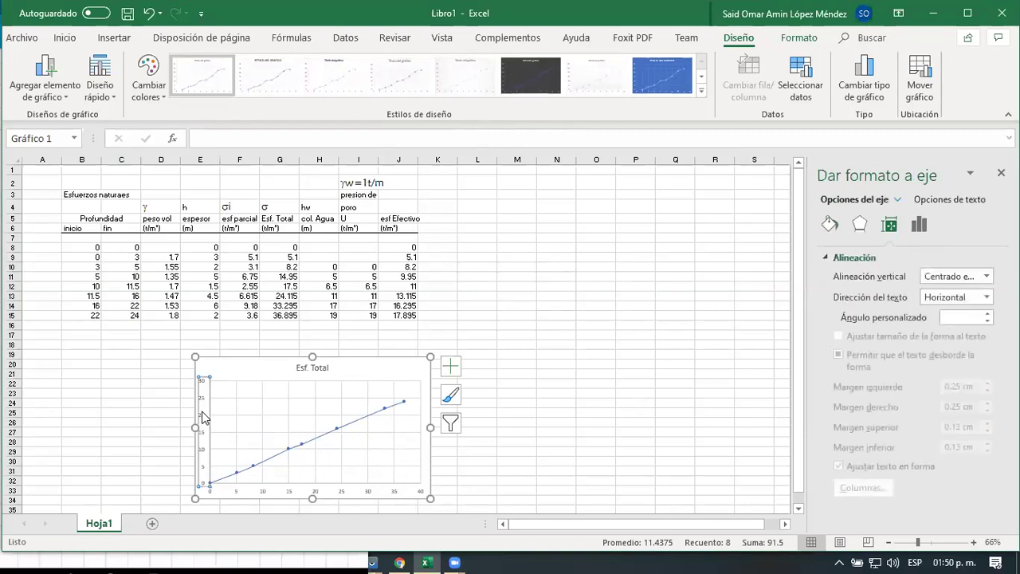
pyautogui.rightClick(203, 417)
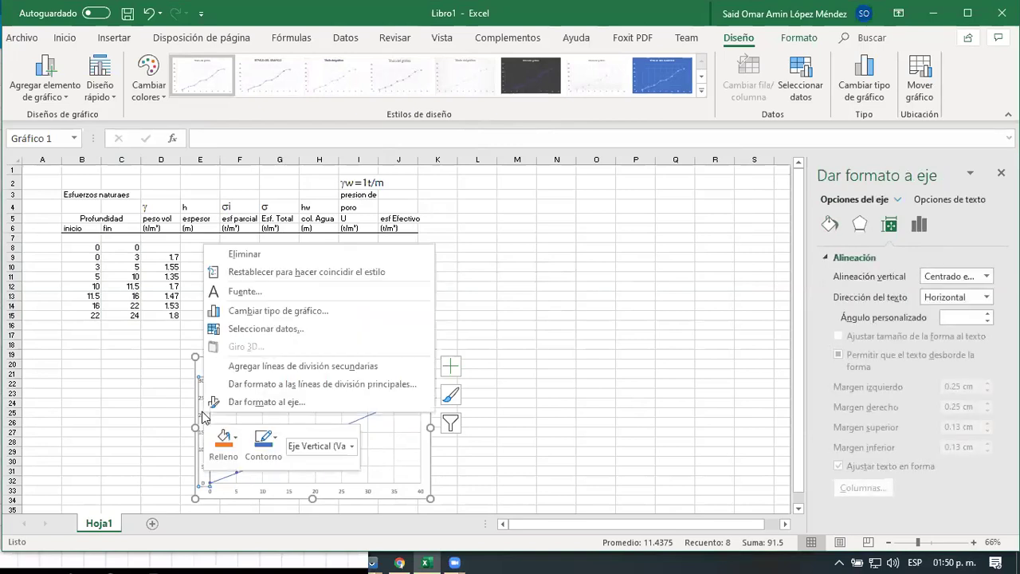
pyautogui.click(232, 402)
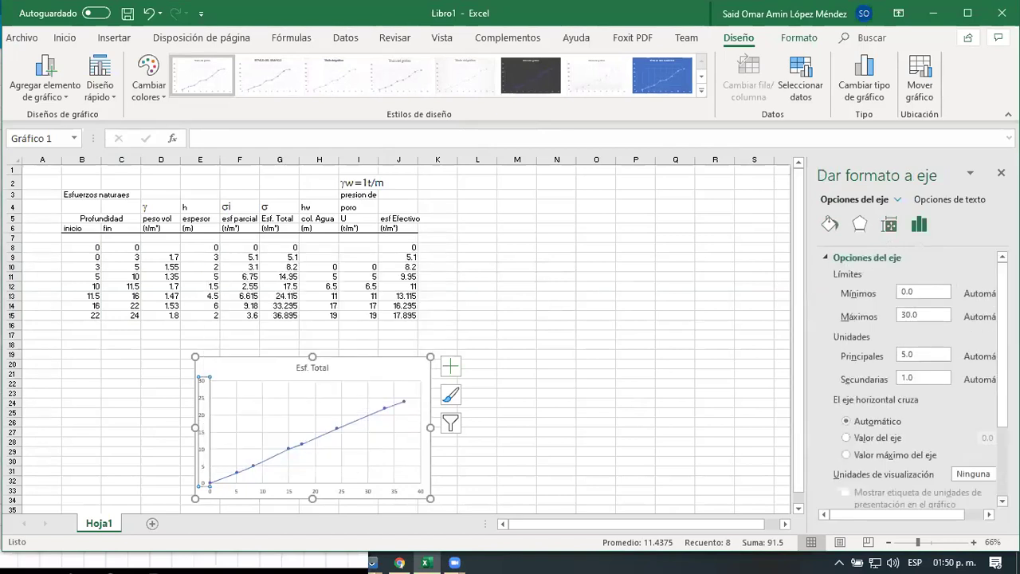
pyautogui.scroll(-3, 909, 375)
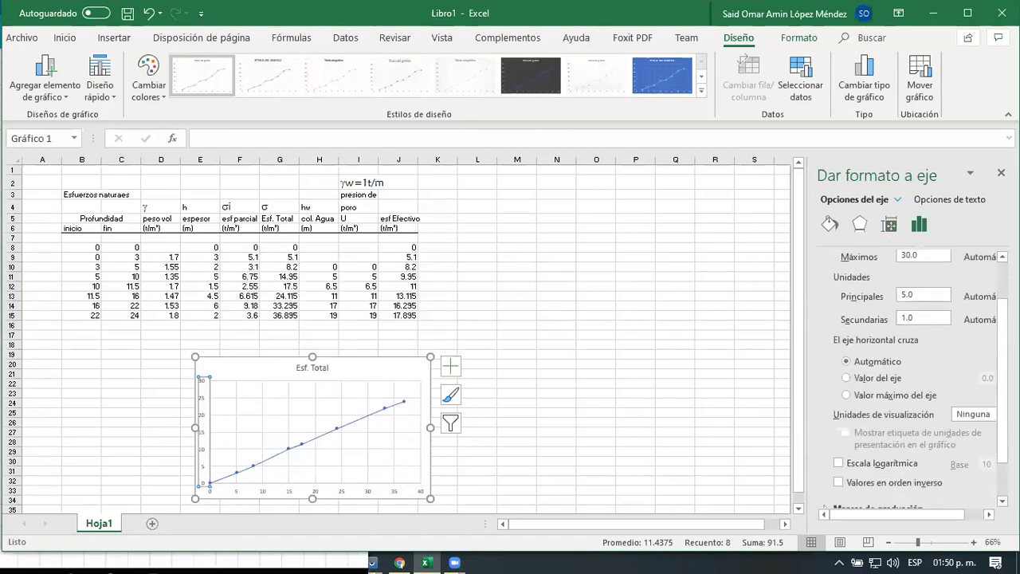
pyautogui.scroll(-1, 907, 427)
pyautogui.click(877, 441)
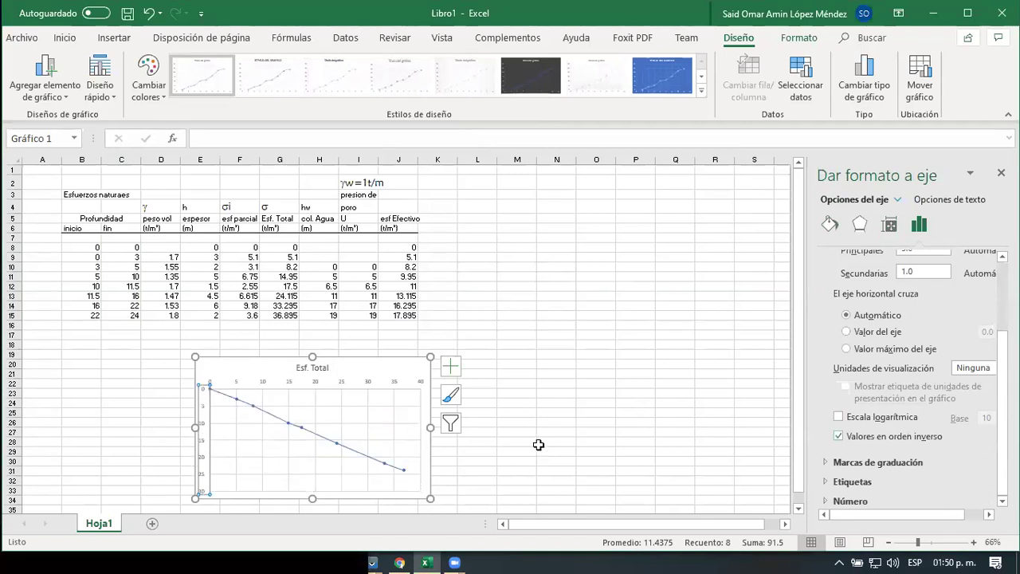
# Make the chart narrower and taller, and place it beside the table over columns K to P, starting at row 3
pyautogui.moveTo(433, 422); pyautogui.dragTo(405, 426)
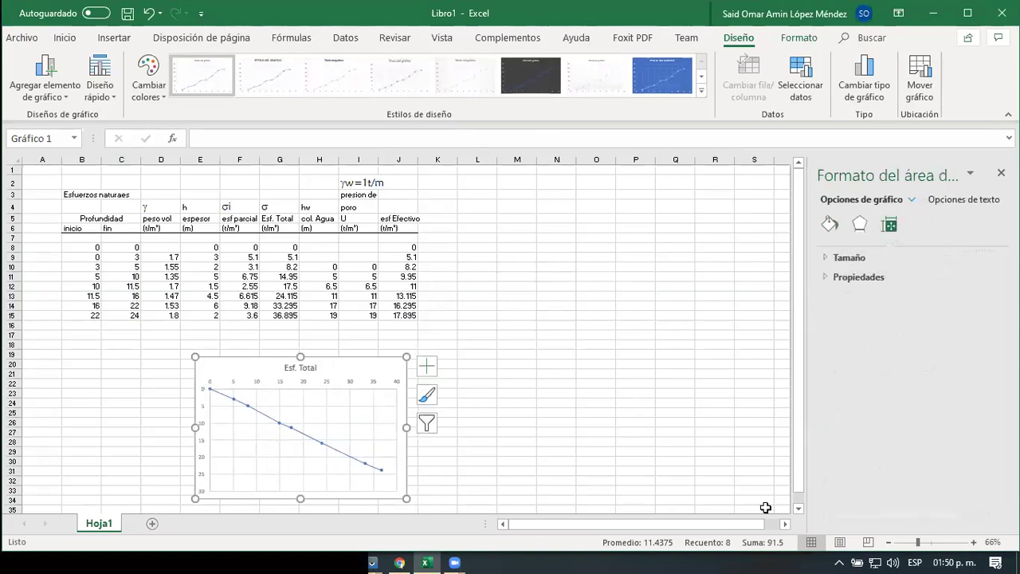
pyautogui.click(798, 508)
pyautogui.click(799, 508)
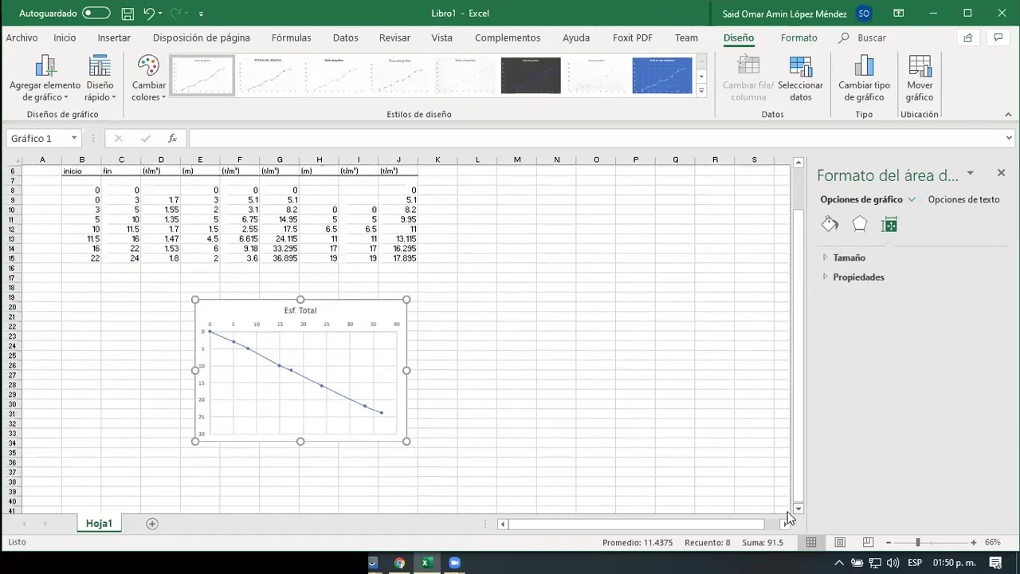
pyautogui.moveTo(399, 458); pyautogui.dragTo(390, 469)
pyautogui.moveTo(325, 299); pyautogui.dragTo(565, 191)
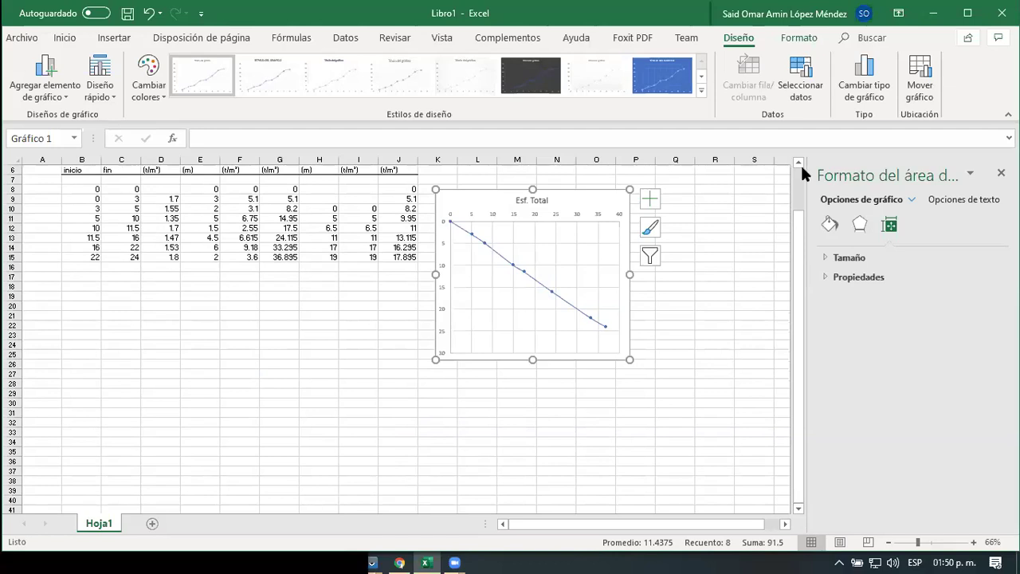
pyautogui.scroll(2, 800, 164)
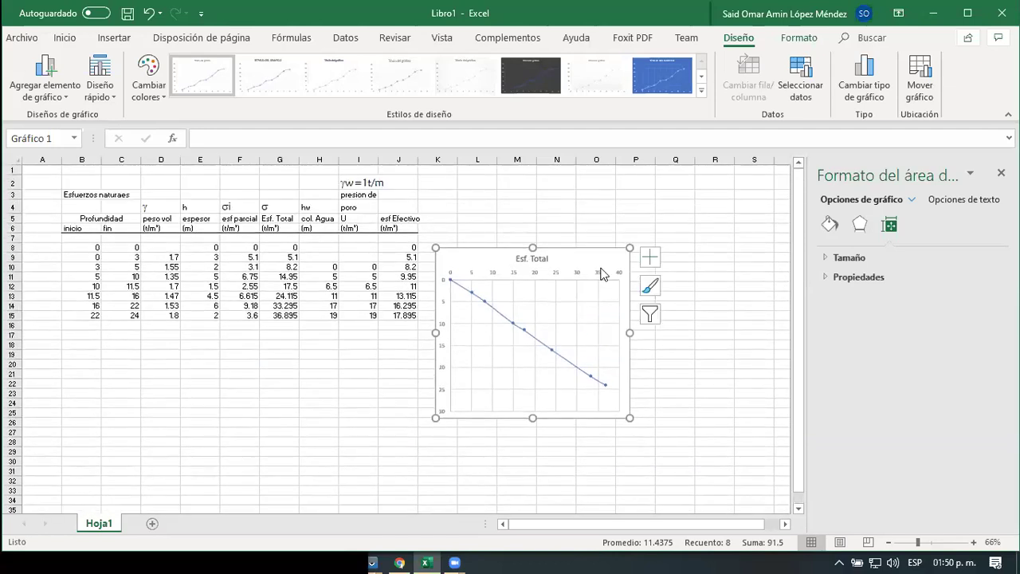
pyautogui.moveTo(590, 255); pyautogui.dragTo(600, 209)
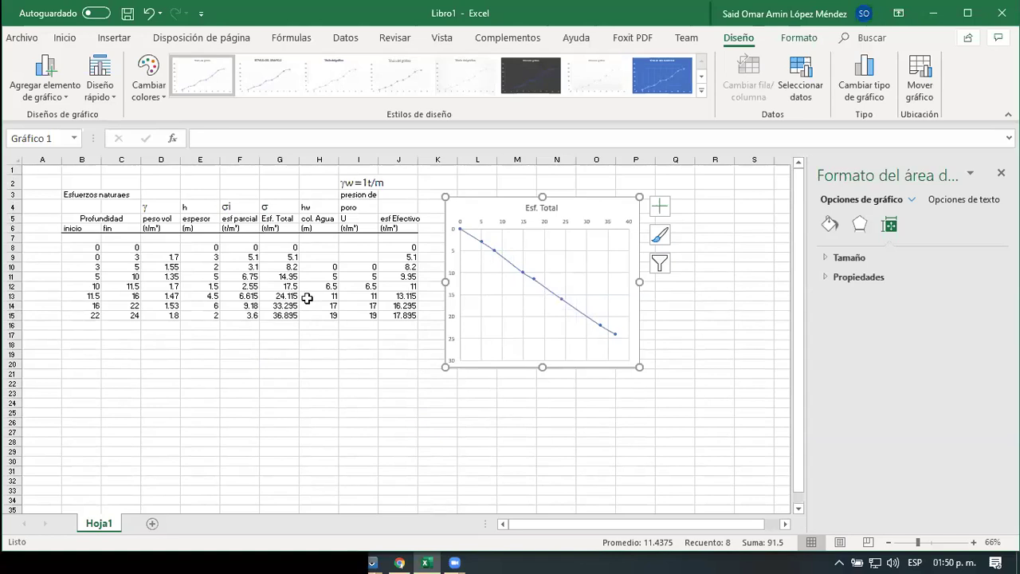
# Add a second chart series named "Presion de poro" with its X values taken from I8:I15
pyautogui.click(491, 250)
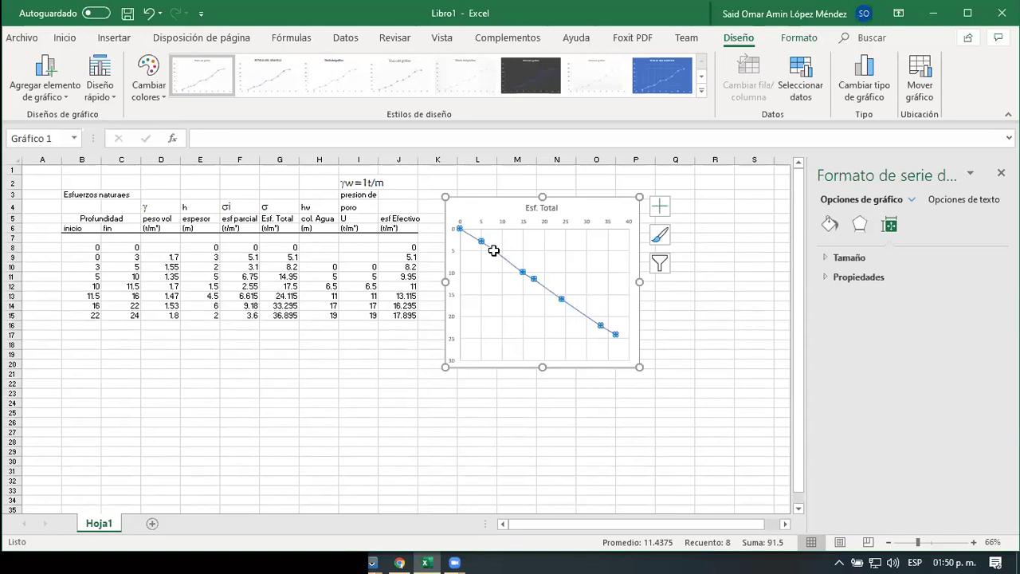
pyautogui.rightClick(493, 250)
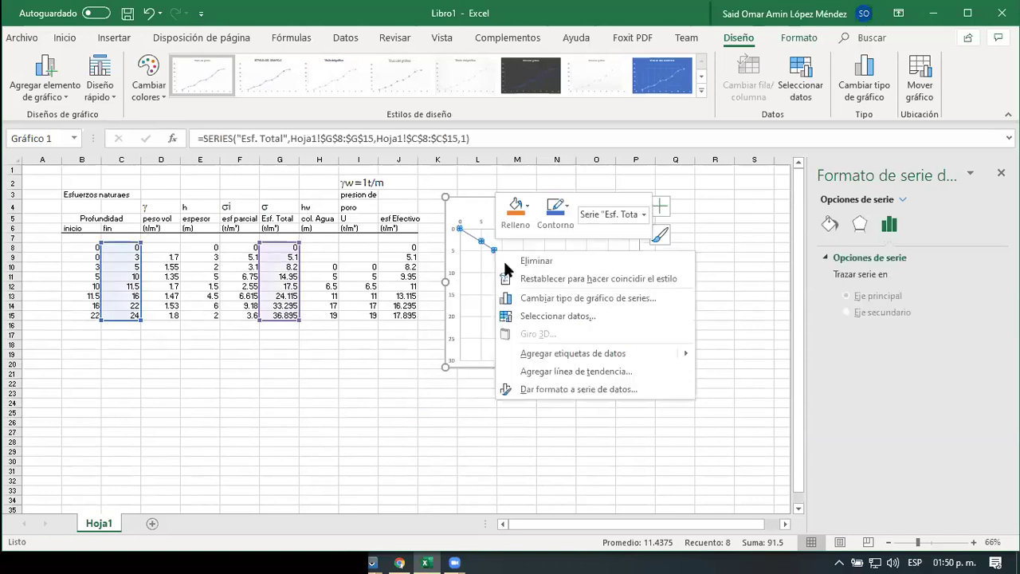
pyautogui.click(553, 318)
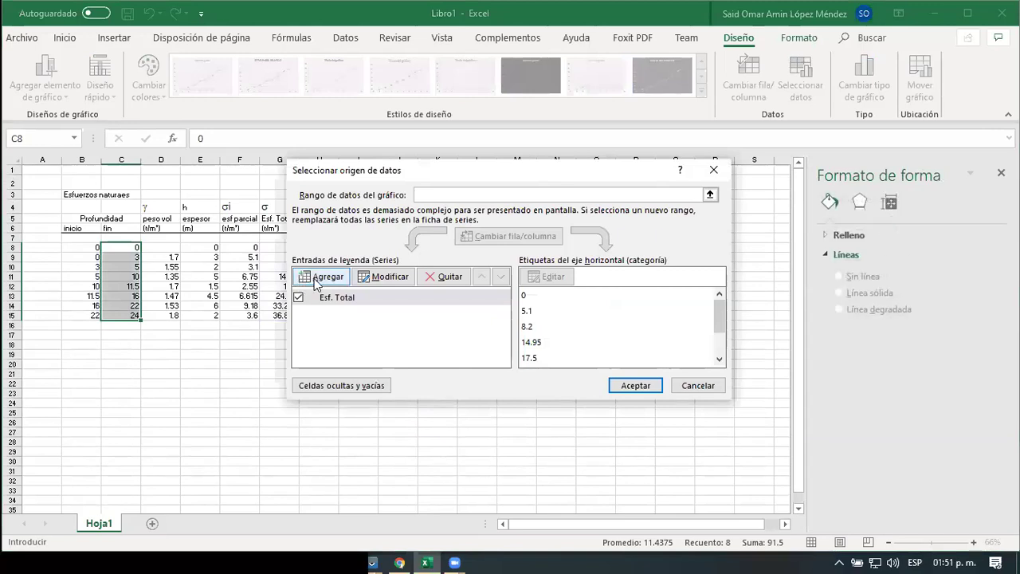
pyautogui.click(317, 279)
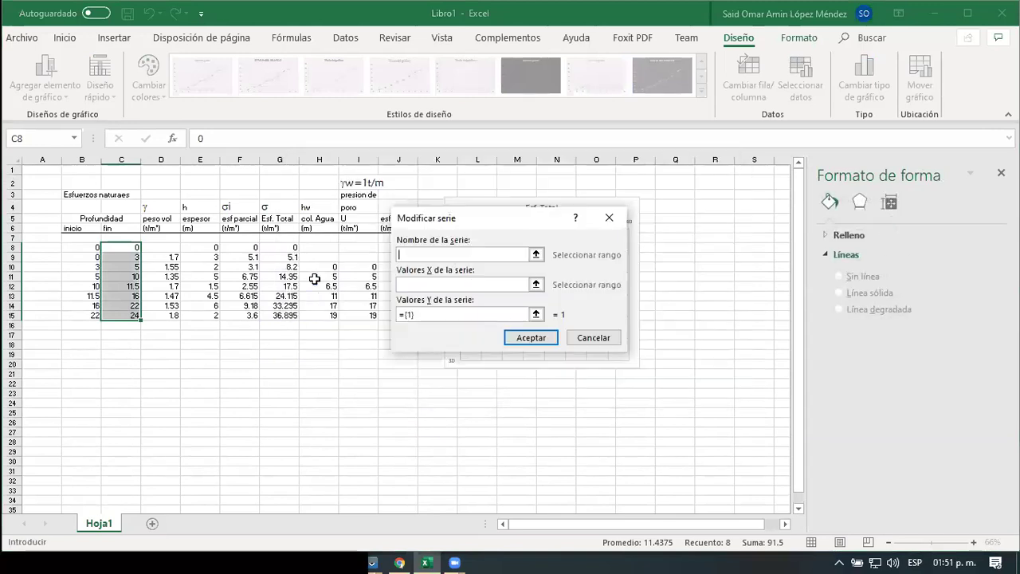
pyautogui.write('Presion da')
pyautogui.write(' poro')
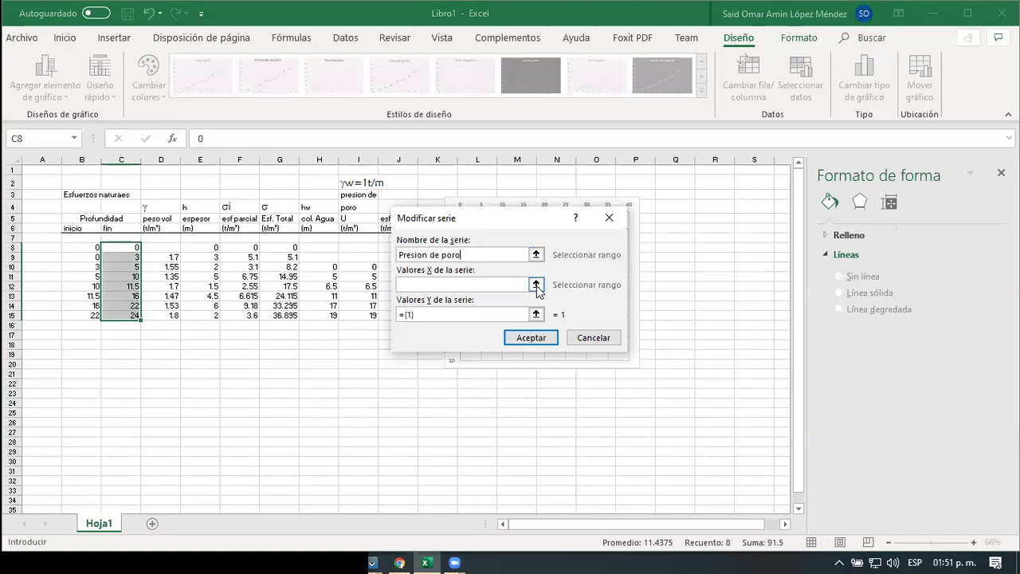
pyautogui.click(537, 285)
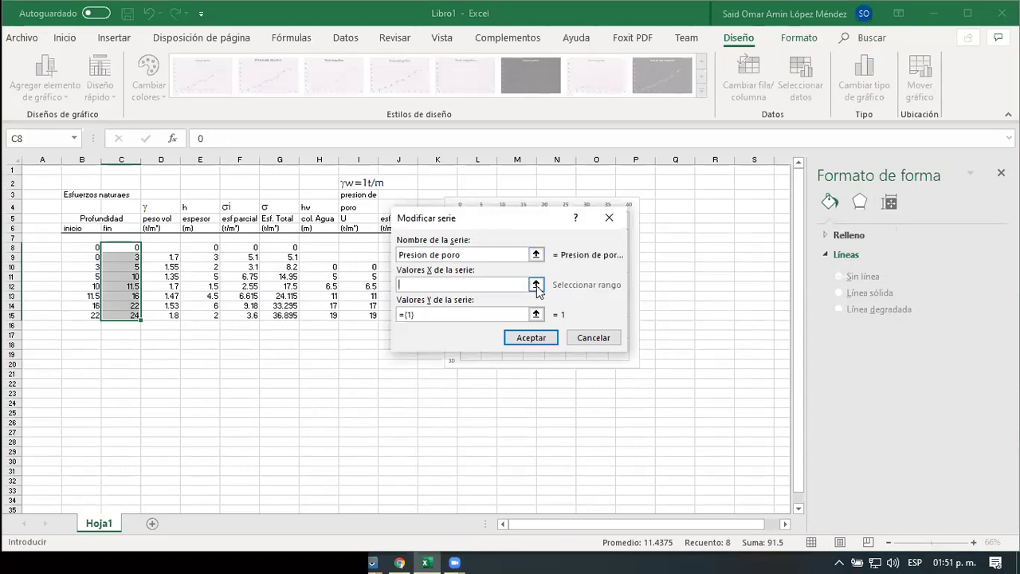
pyautogui.click(353, 248)
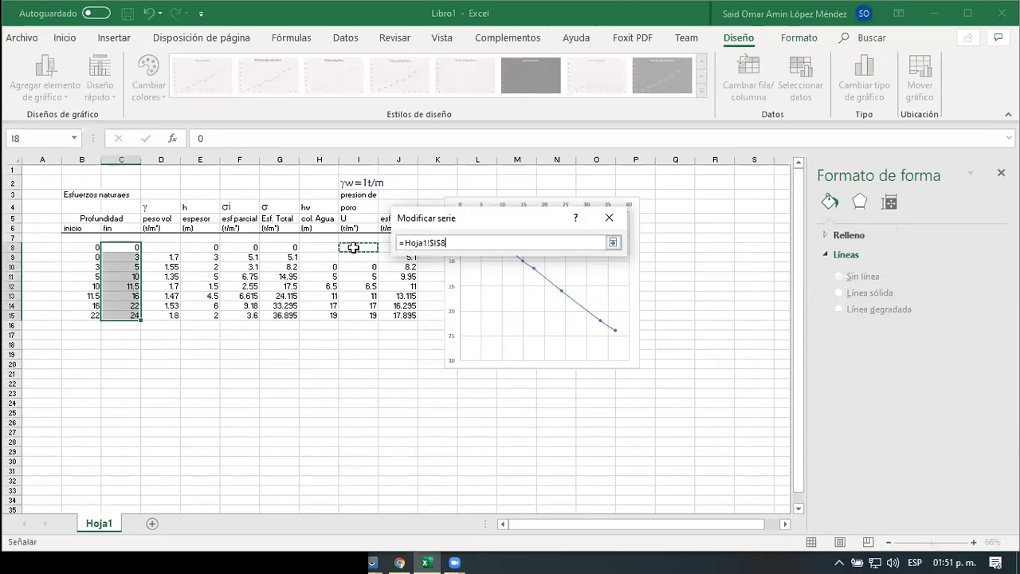
pyautogui.moveTo(353, 248); pyautogui.dragTo(363, 315)
pyautogui.press('Return')
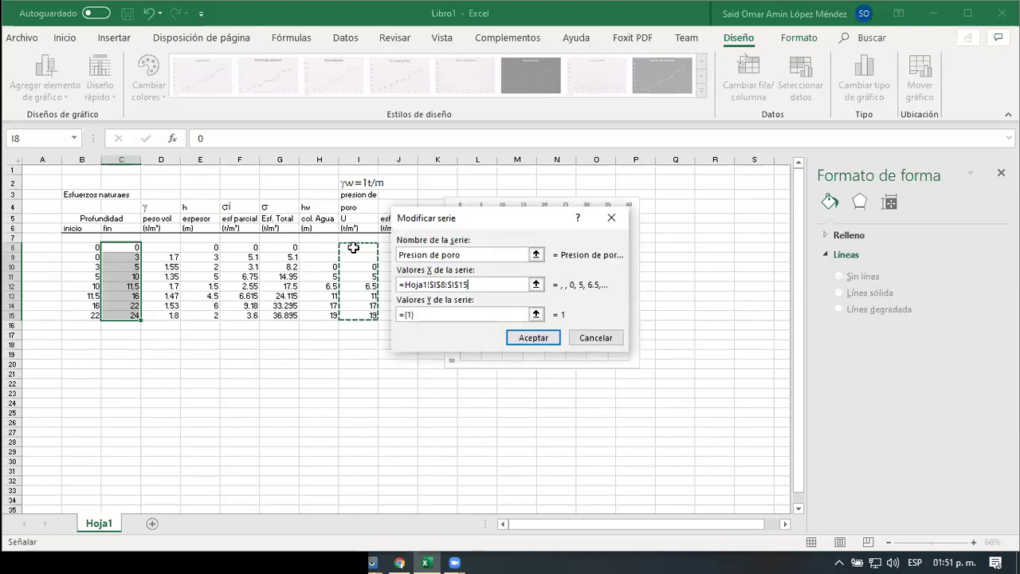
# Set the new series' Y values to the depth range C8:C15 and accept the data source changes
pyautogui.click(535, 315)
pyautogui.click(112, 248)
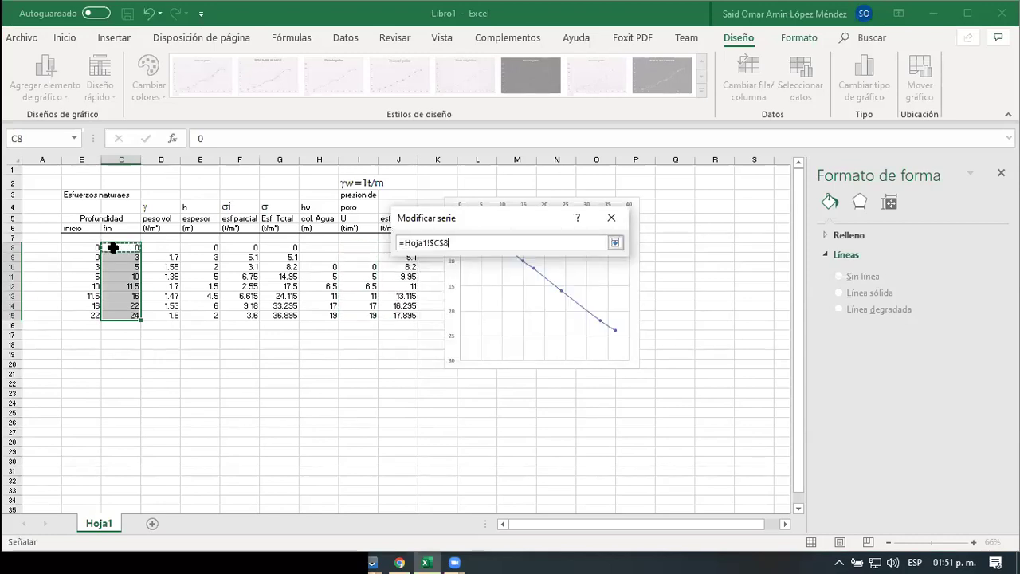
pyautogui.hotkey('shift', 'Down')
pyautogui.hotkey('shift', 'Down')
pyautogui.hotkey('shift', 'Down')
pyautogui.hotkey('shift', 'Down')
pyautogui.hotkey('shift', 'Down')
pyautogui.hotkey('shift', 'Down')
pyautogui.hotkey('shift', 'Down')
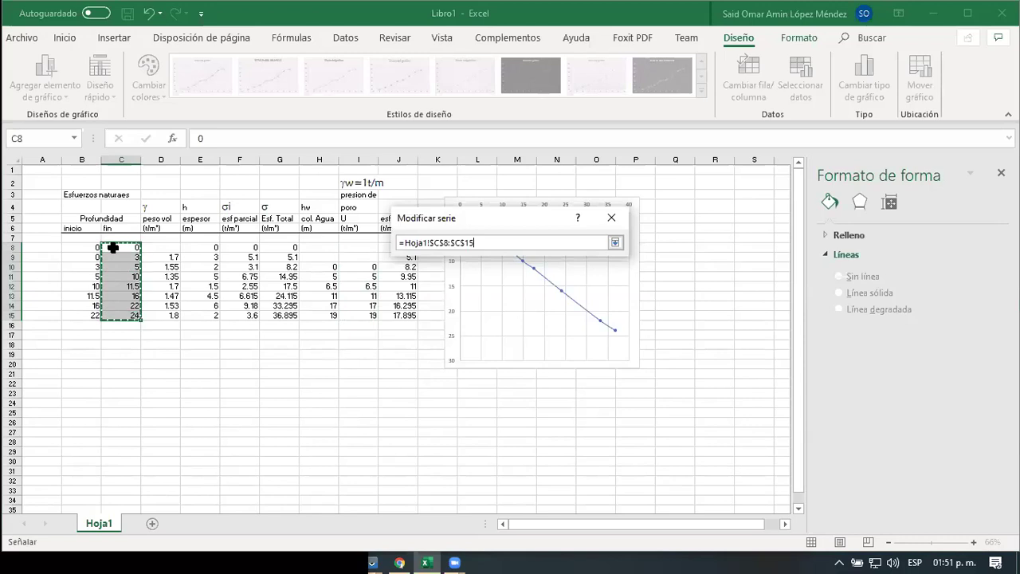
pyautogui.press('Return')
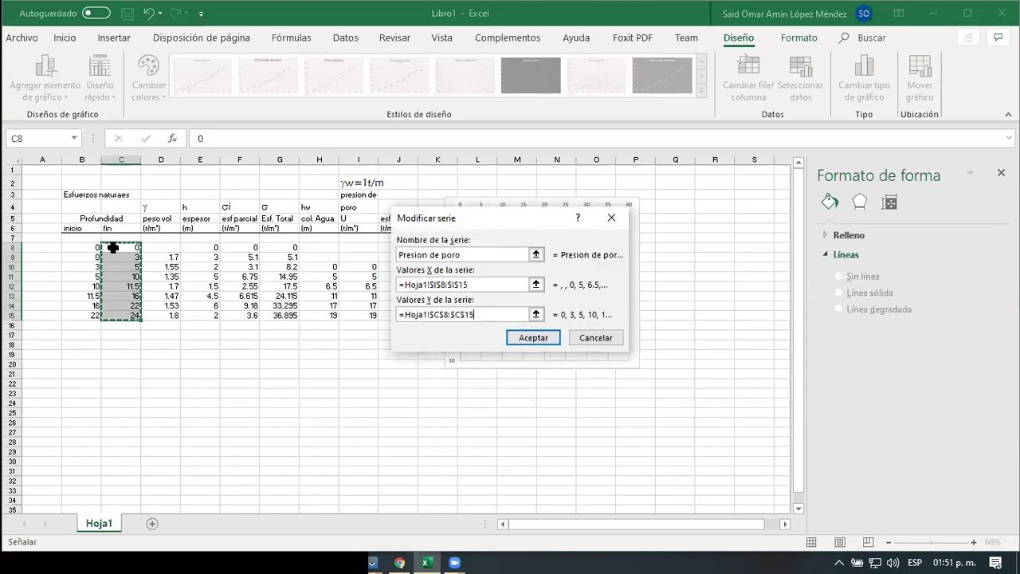
pyautogui.click(528, 339)
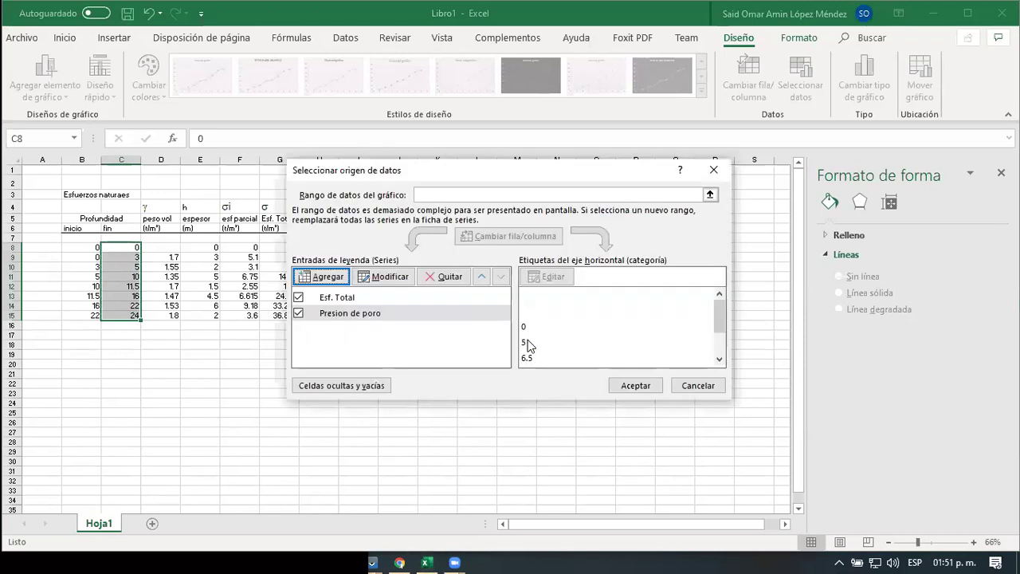
pyautogui.click(617, 385)
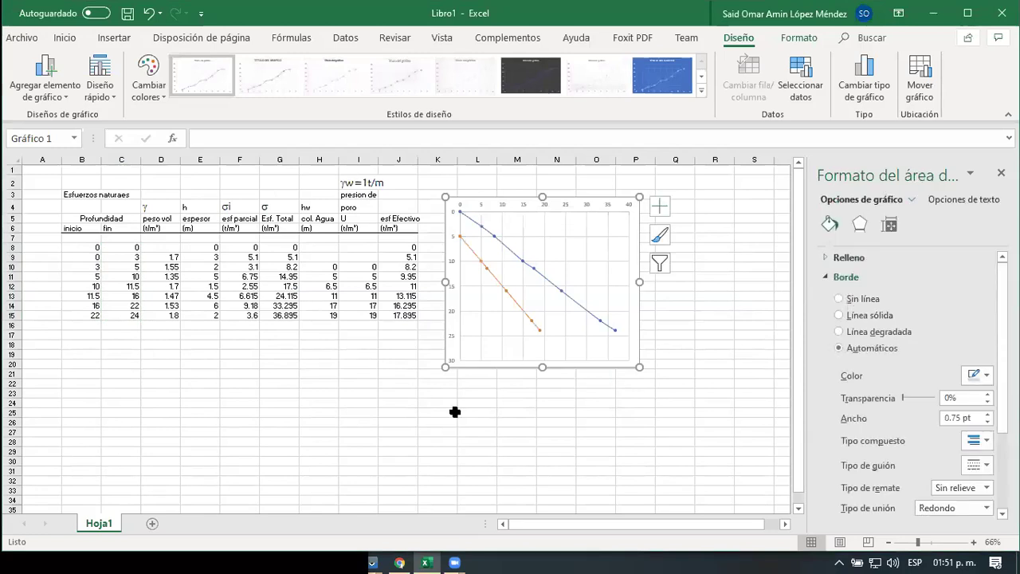
# Examine the plotted points of the Esf. Total and Presion de poro series against the table values
pyautogui.keyDown('ctrl'); pyautogui.scroll(1, 454, 411); pyautogui.keyUp('ctrl')
pyautogui.keyDown('ctrl'); pyautogui.scroll(1, 454, 411); pyautogui.keyUp('ctrl')
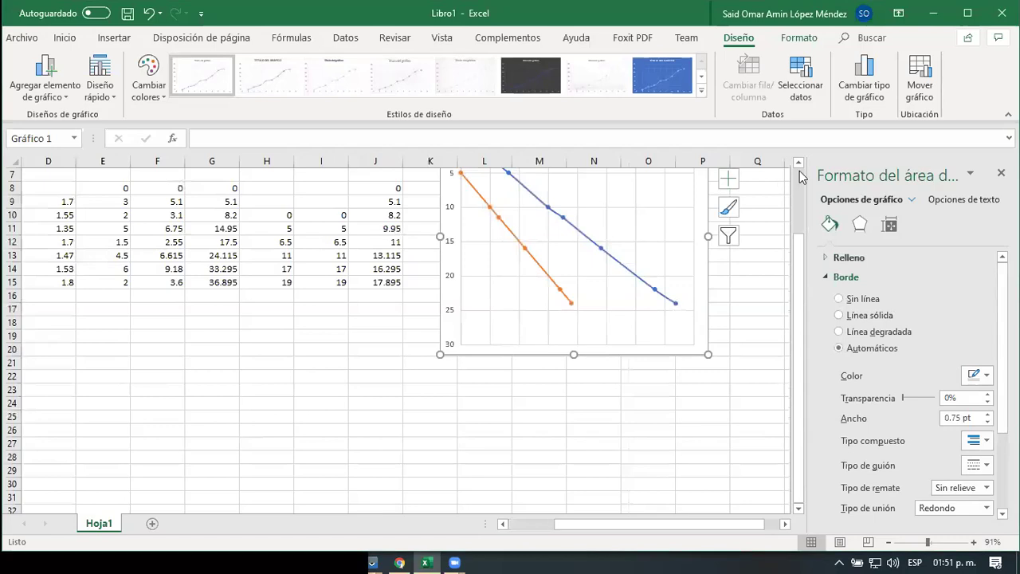
pyautogui.click(799, 164)
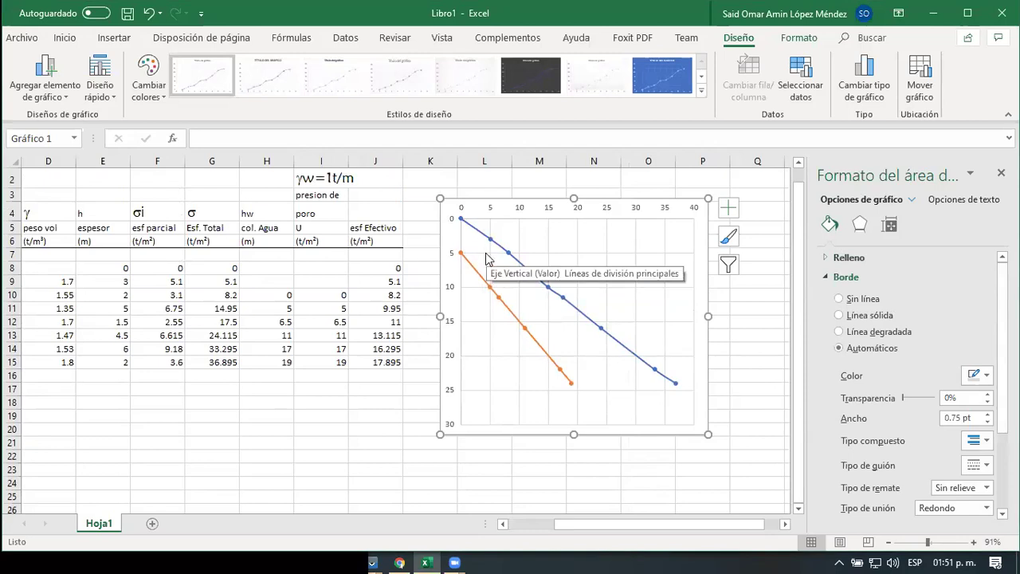
pyautogui.moveTo(507, 253)
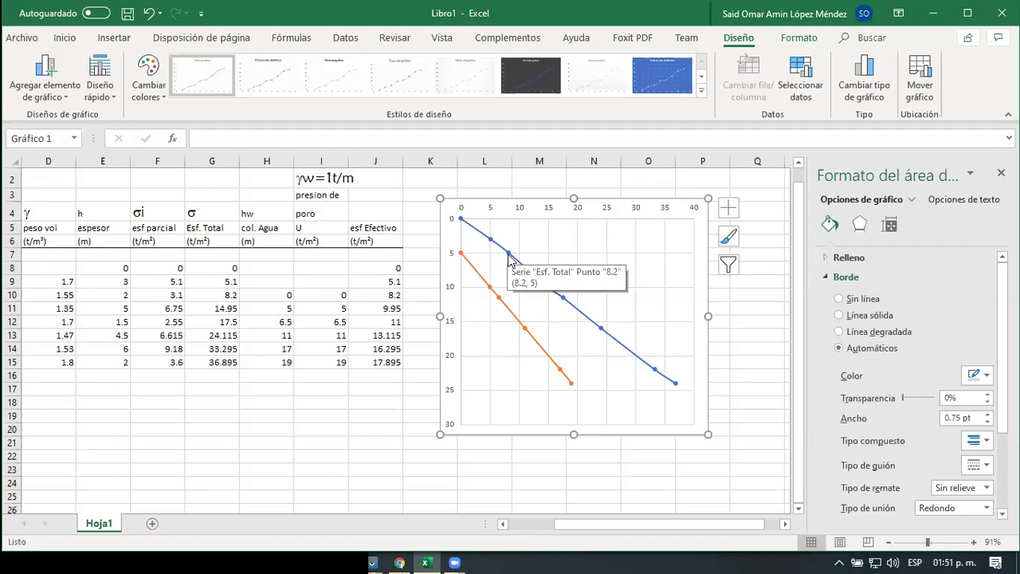
pyautogui.press('Escape')
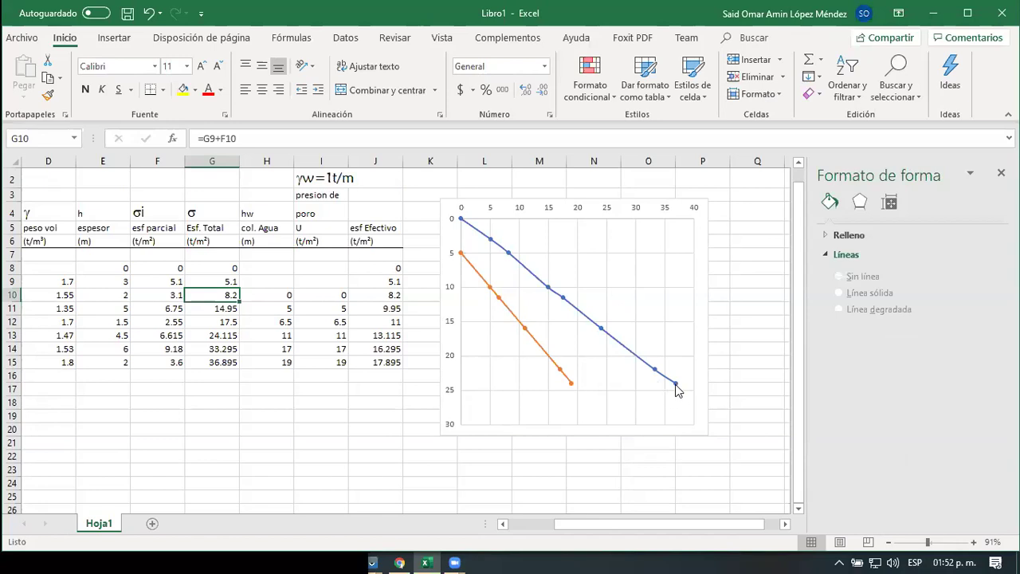
pyautogui.moveTo(676, 385)
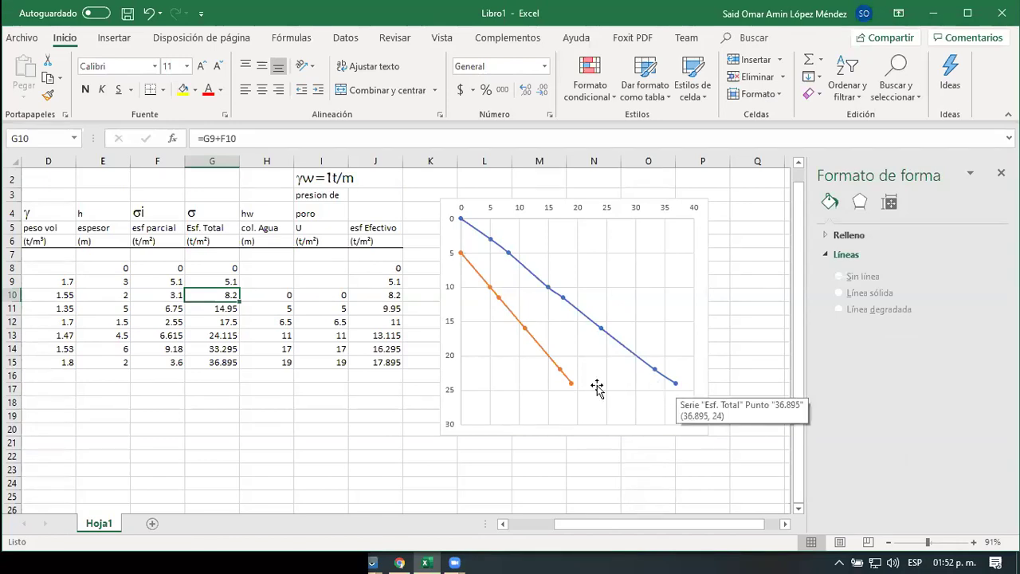
pyautogui.moveTo(571, 386)
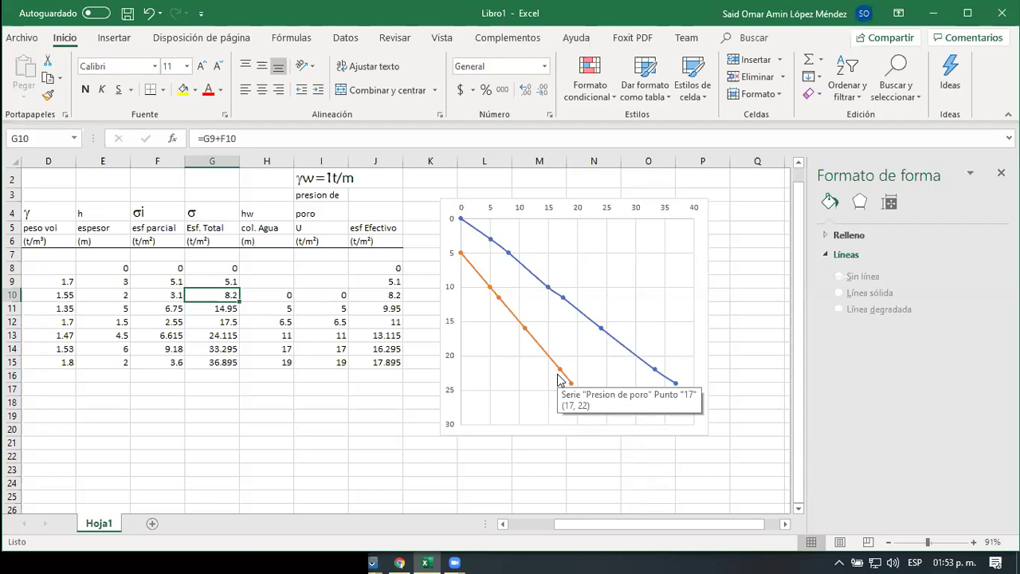
# Narrow the chart so that its right edge falls in column O
pyautogui.click(705, 320)
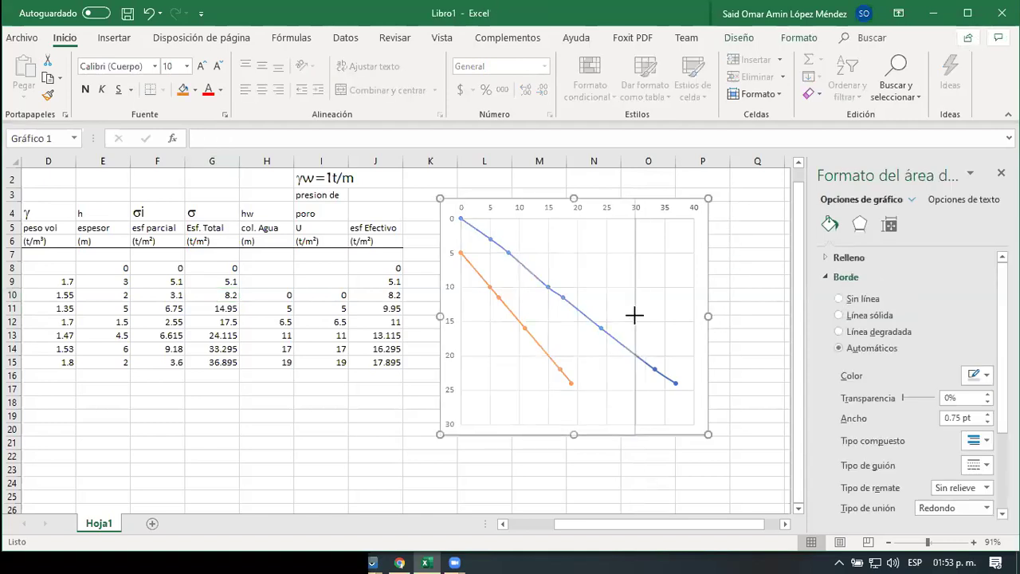
pyautogui.moveTo(634, 315); pyautogui.dragTo(635, 316)
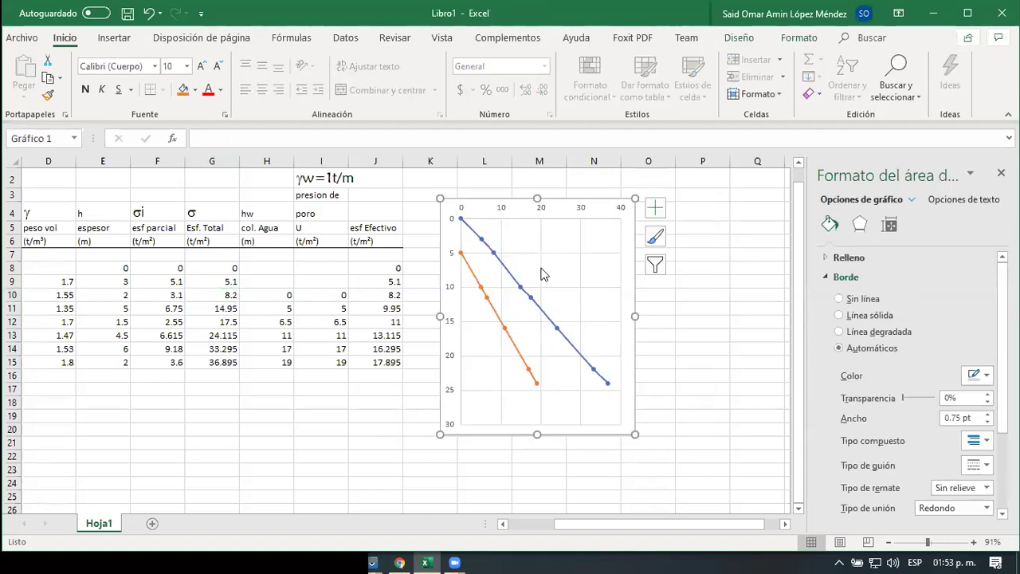
# Try data labels on the Esf. Total series and undo them
pyautogui.rightClick(559, 333)
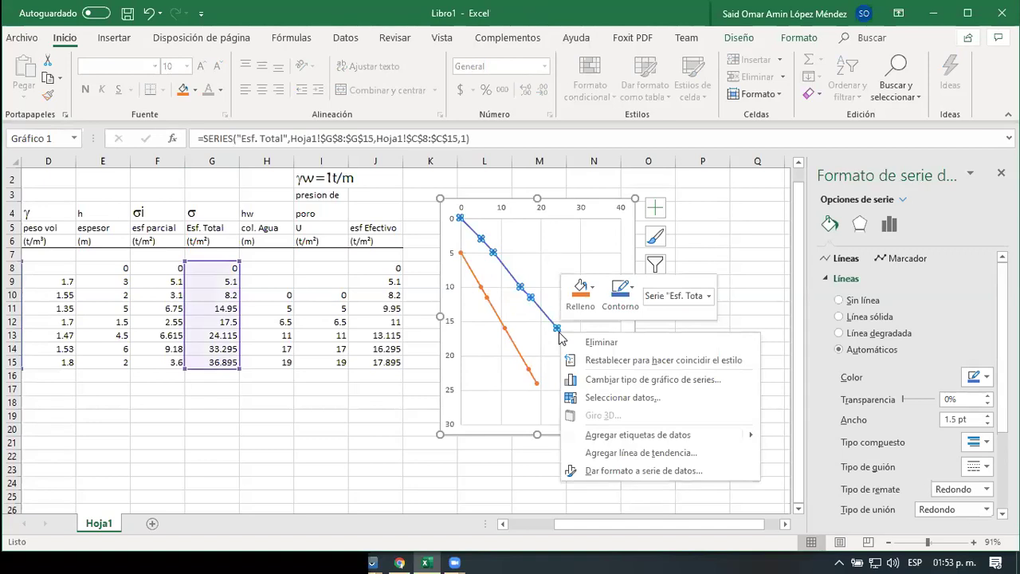
pyautogui.click(625, 437)
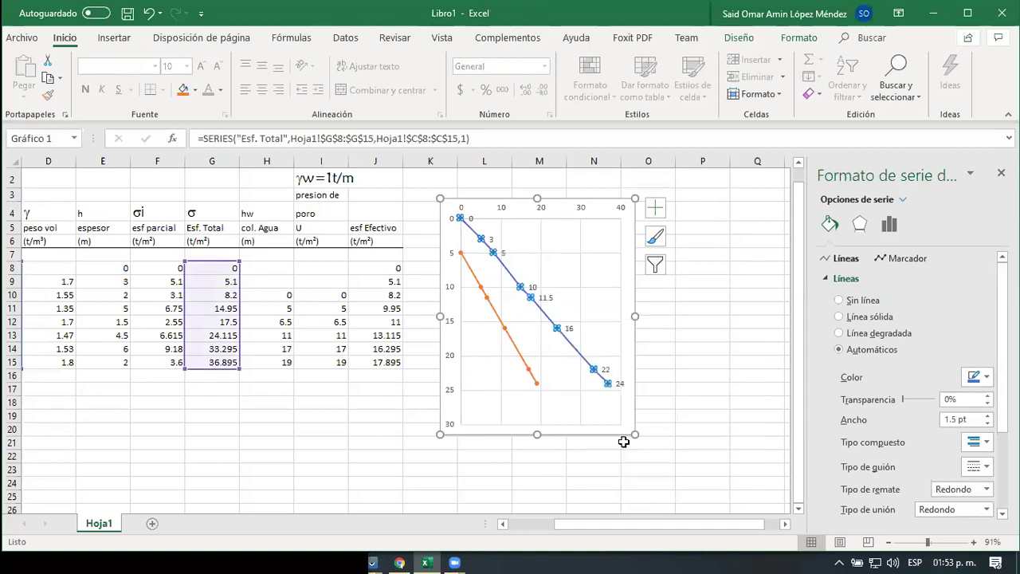
pyautogui.hotkey('ctrl', 'z')
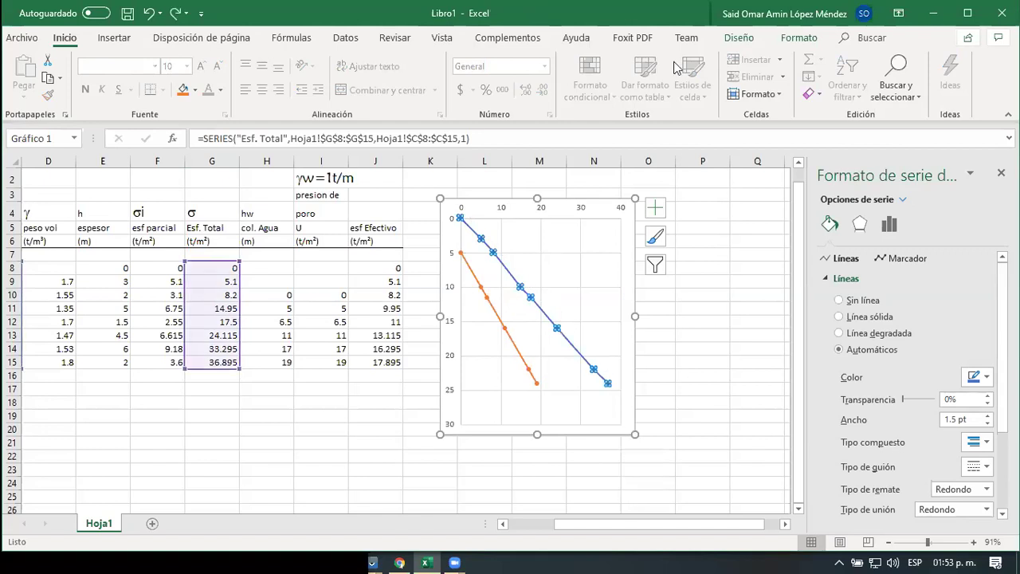
# Add a legend below the chart's plot area
pyautogui.click(807, 37)
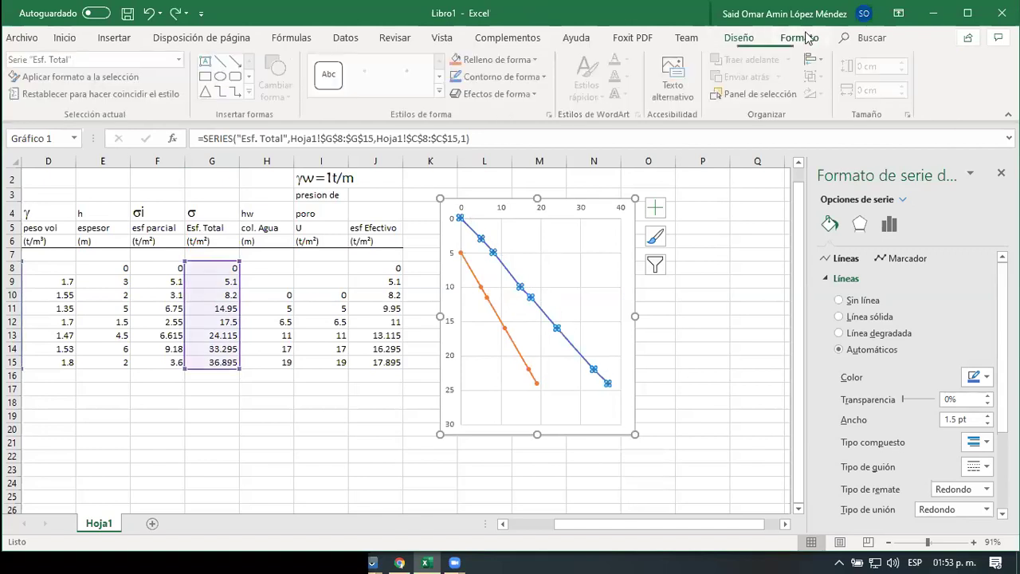
pyautogui.click(739, 39)
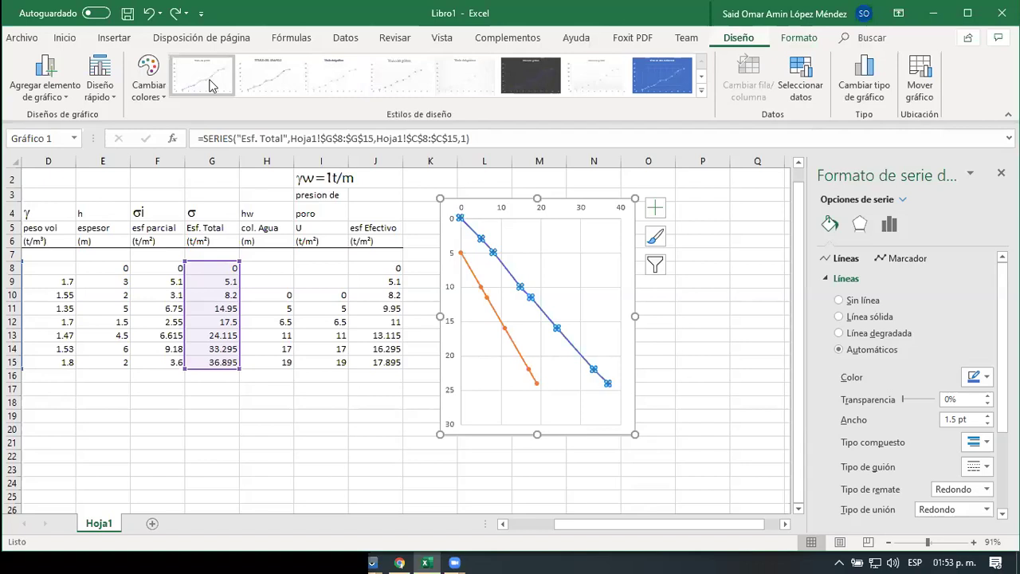
pyautogui.click(66, 97)
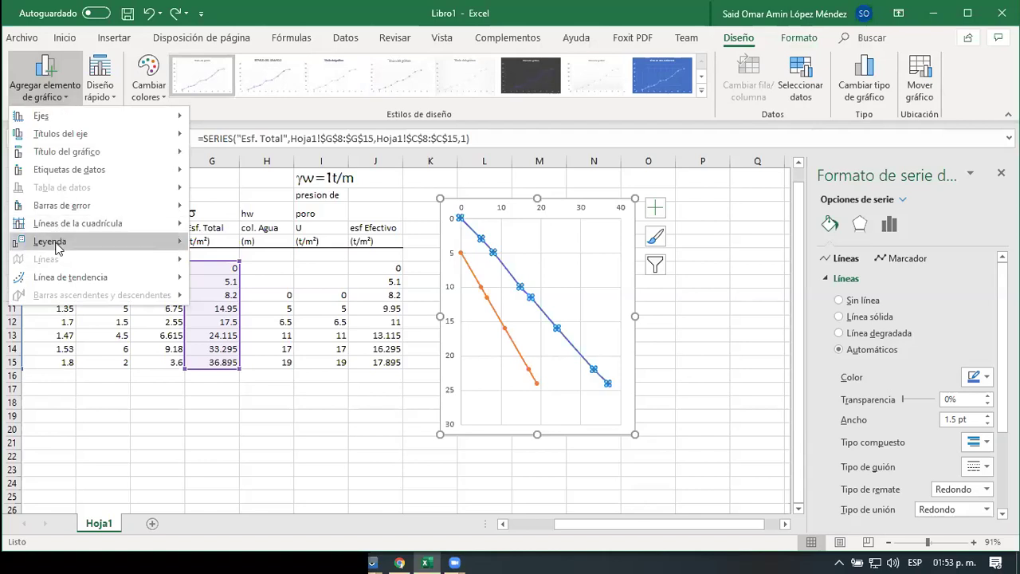
pyautogui.moveTo(127, 249)
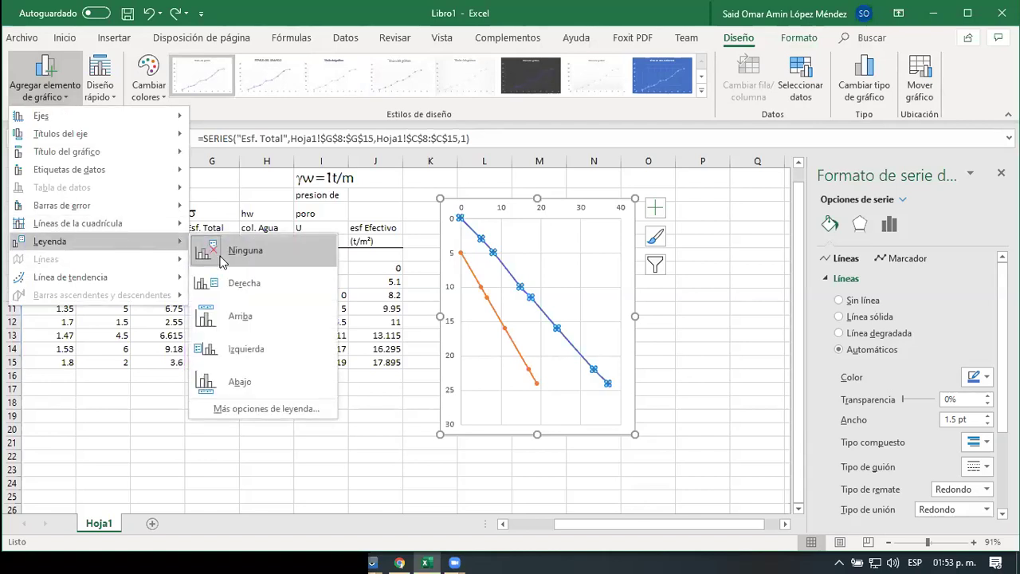
pyautogui.click(241, 385)
pyautogui.click(530, 455)
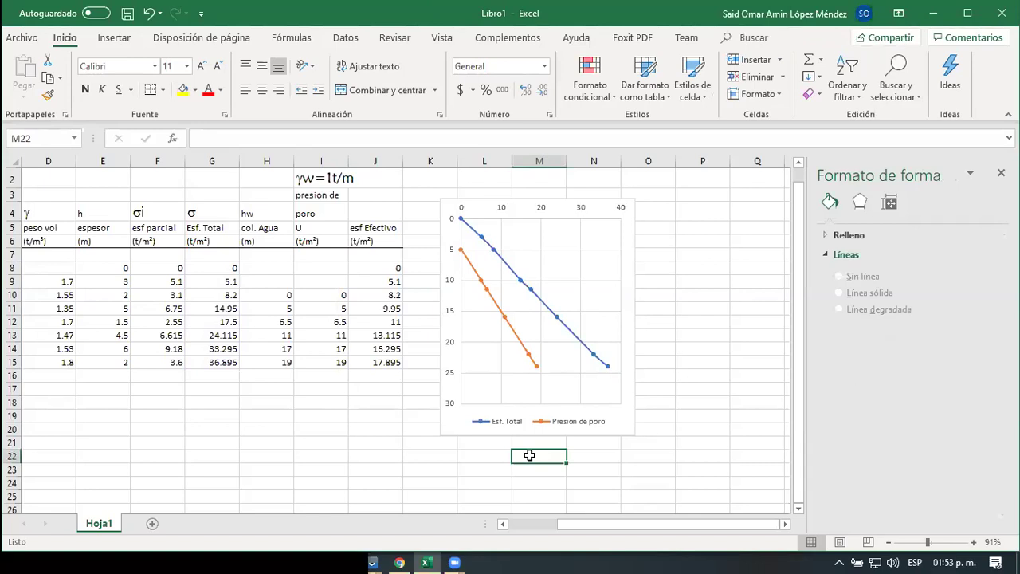
# Make a copy of the chart and place it directly to the right of the original, starting in column O
pyautogui.click(604, 207)
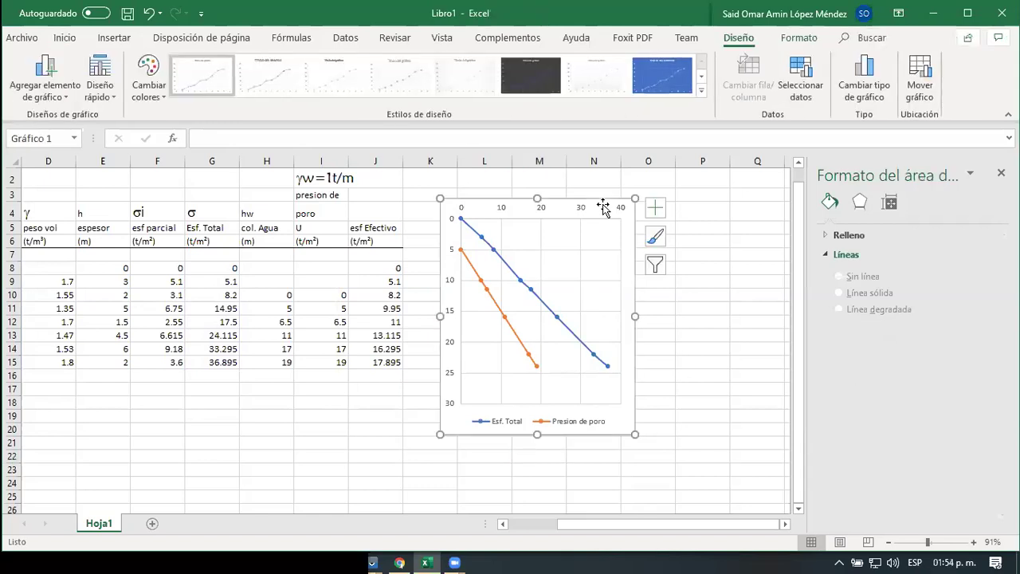
pyautogui.click(704, 212)
pyautogui.hotkey('ctrl', 'v')
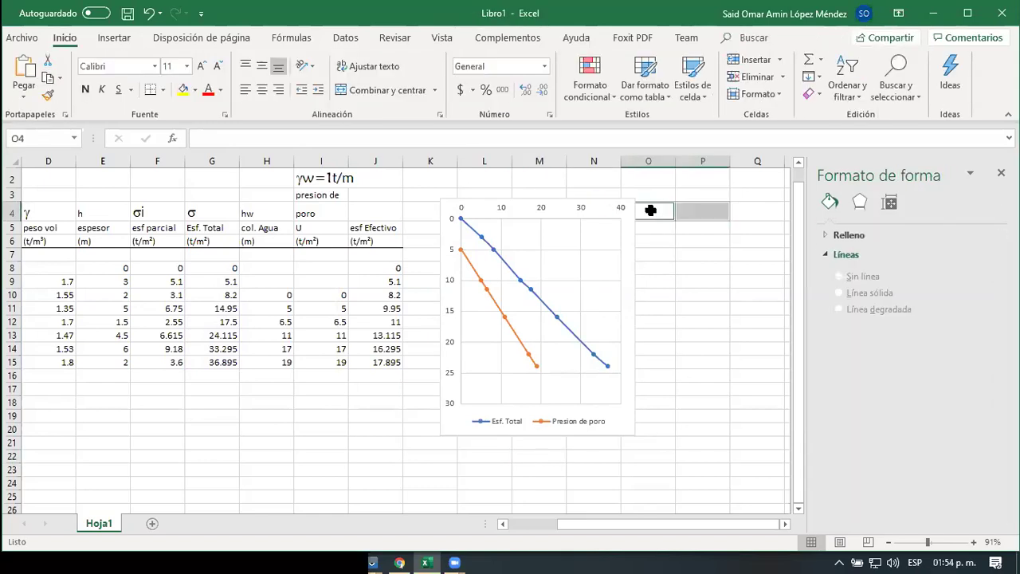
pyautogui.click(704, 209)
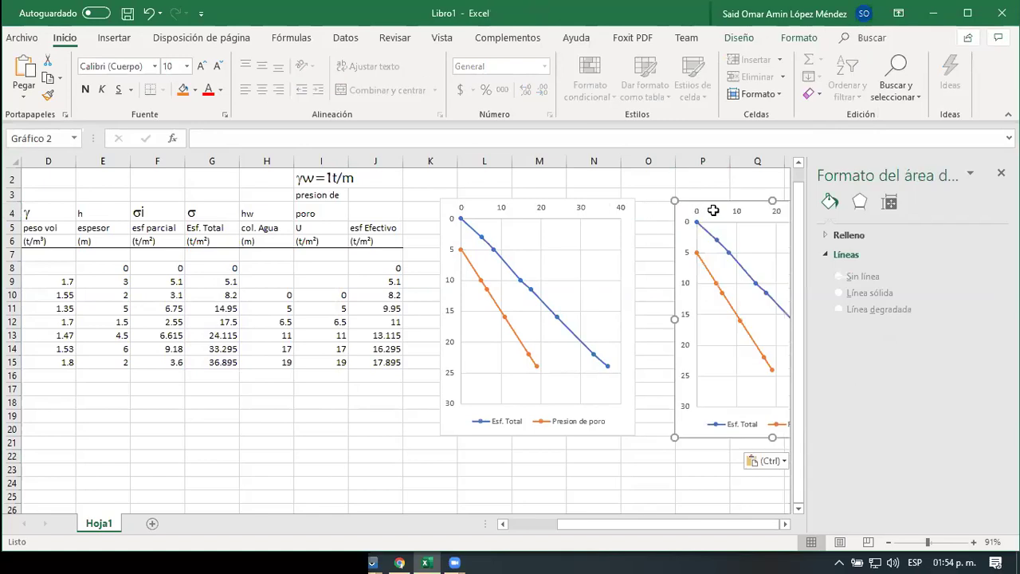
pyautogui.moveTo(706, 209); pyautogui.dragTo(679, 209)
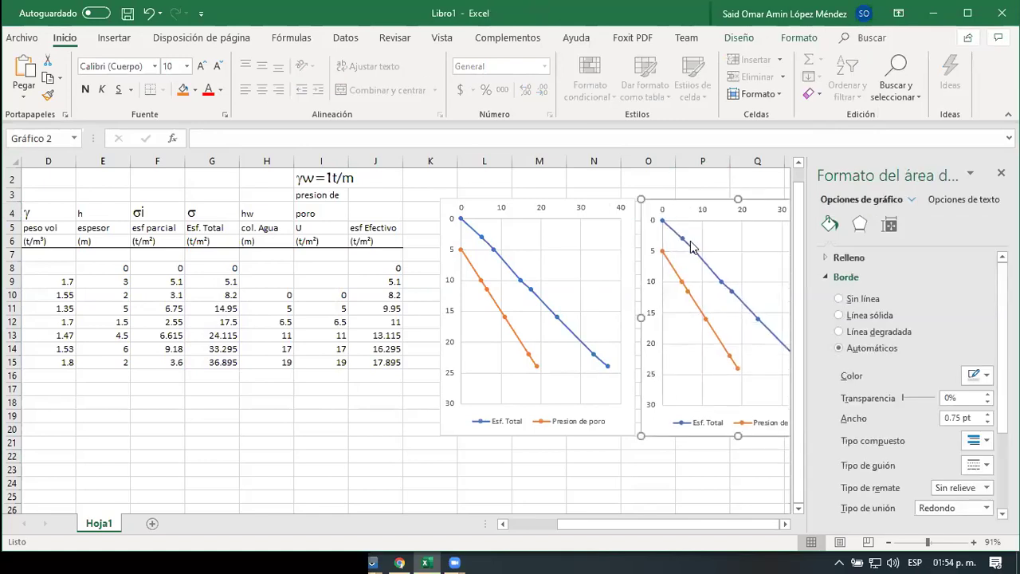
# Delete the Presion de poro series from the copied chart and select its Esf. Total series
pyautogui.click(705, 318)
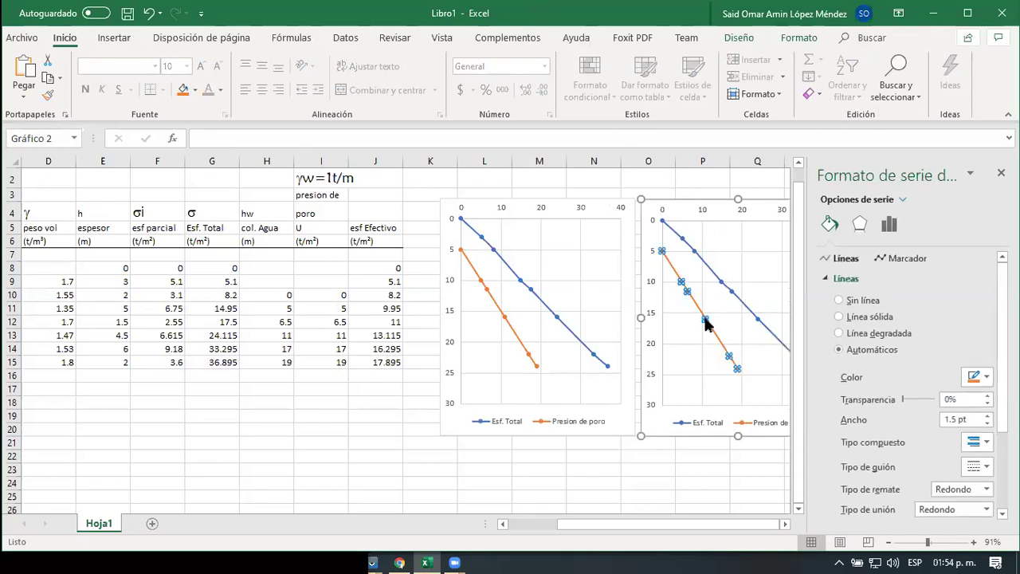
pyautogui.press('Delete')
pyautogui.click(723, 303)
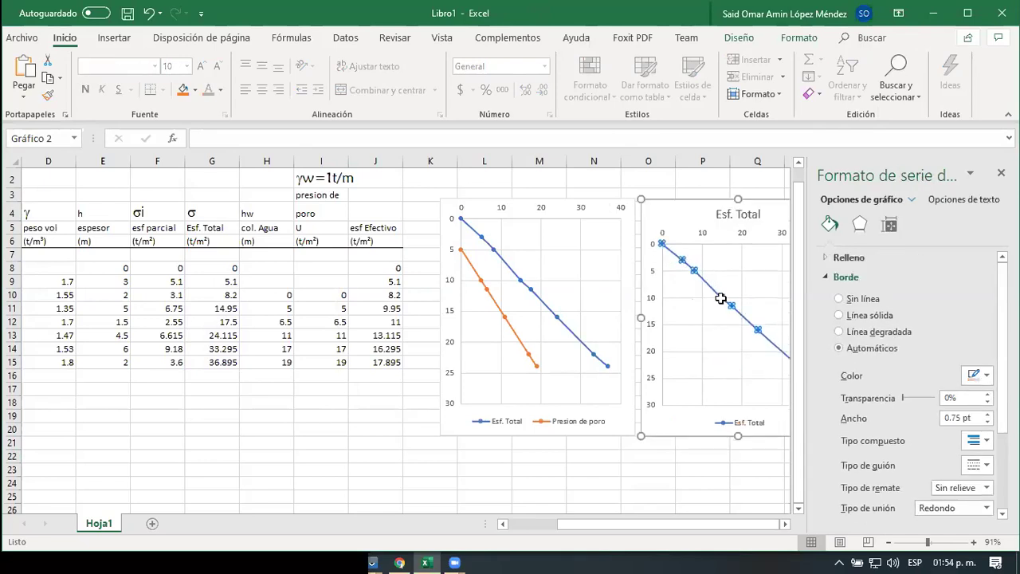
# Open the copied chart's data series for editing and rename it as esf. efectivo
pyautogui.rightClick(724, 302)
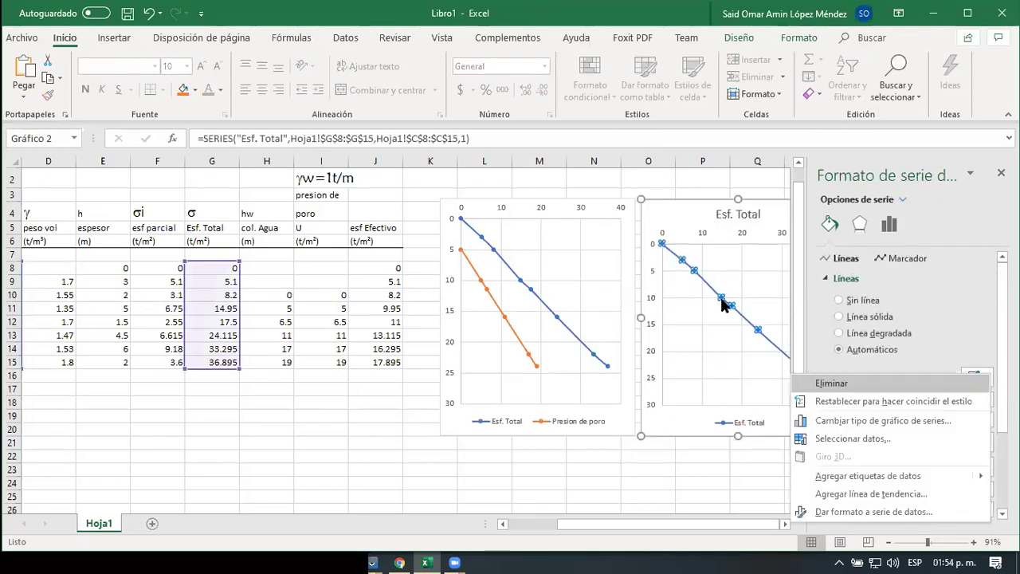
pyautogui.click(843, 440)
pyautogui.click(385, 275)
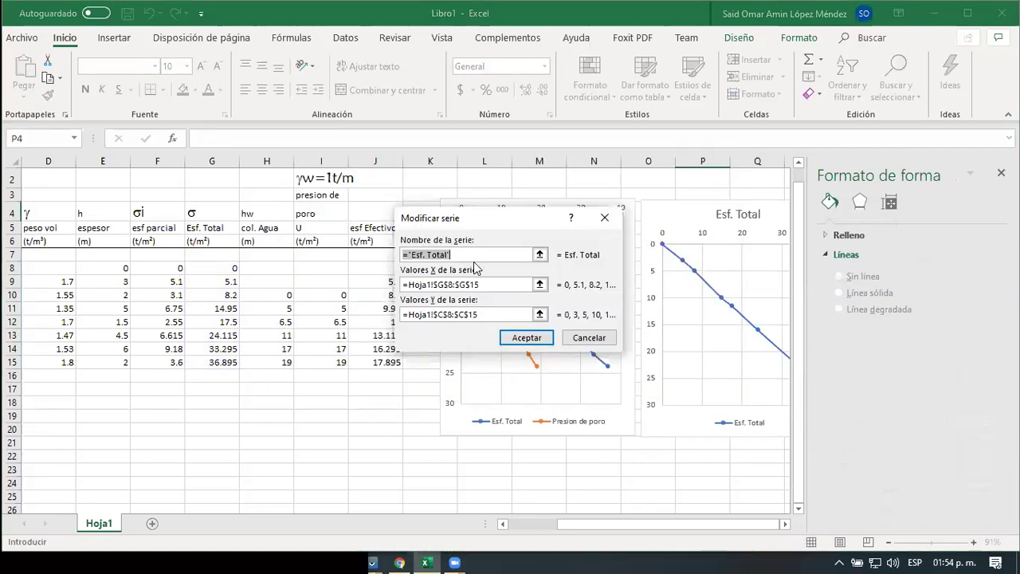
pyautogui.write('esf')
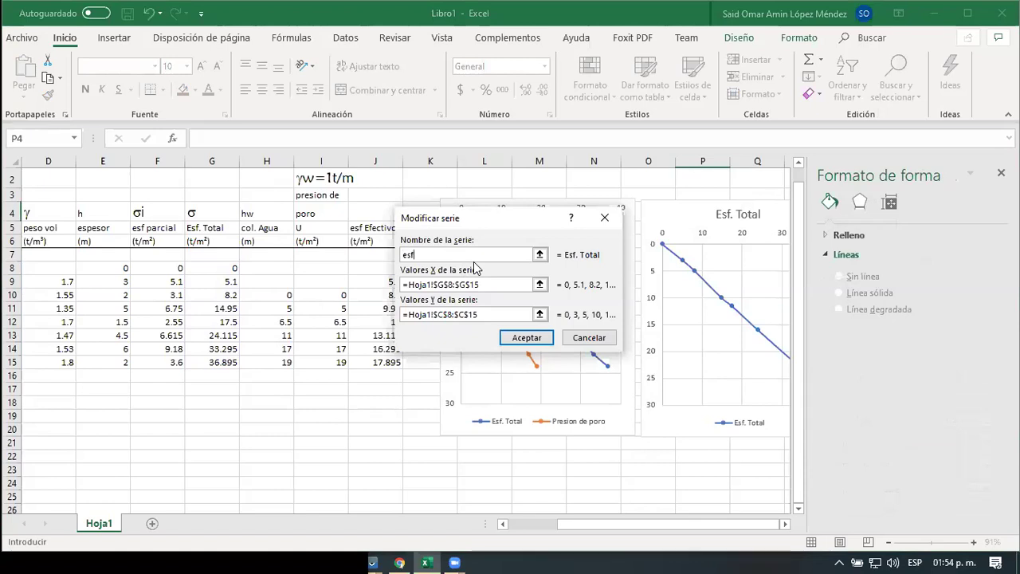
pyautogui.write('.efectivo')
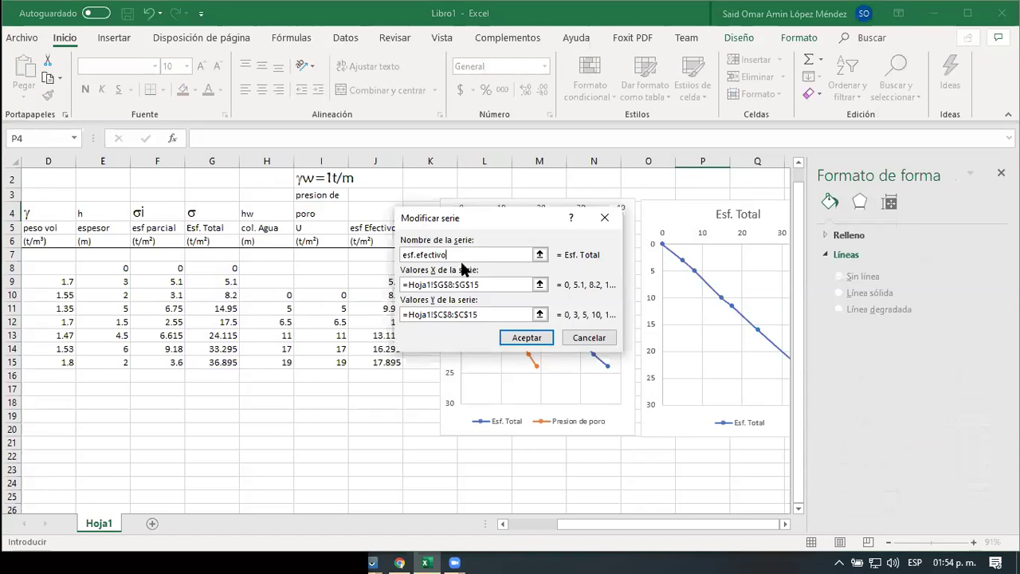
pyautogui.click(417, 255)
# Set the esf. efectivo series' X values to J8:J15, keep C8:C15 as Y values, and accept the data changes
pyautogui.click(540, 285)
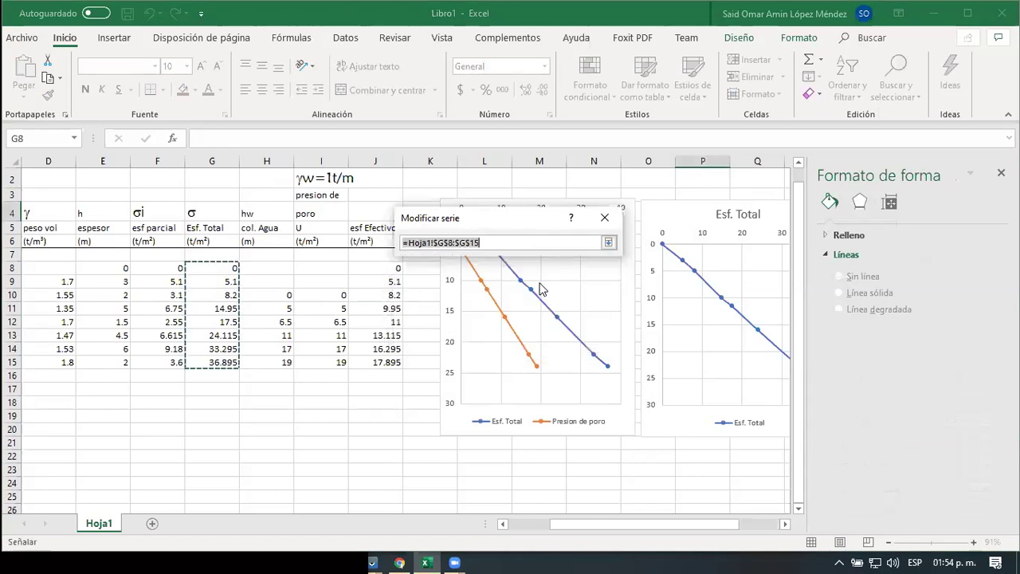
pyautogui.moveTo(373, 360); pyautogui.dragTo(375, 268)
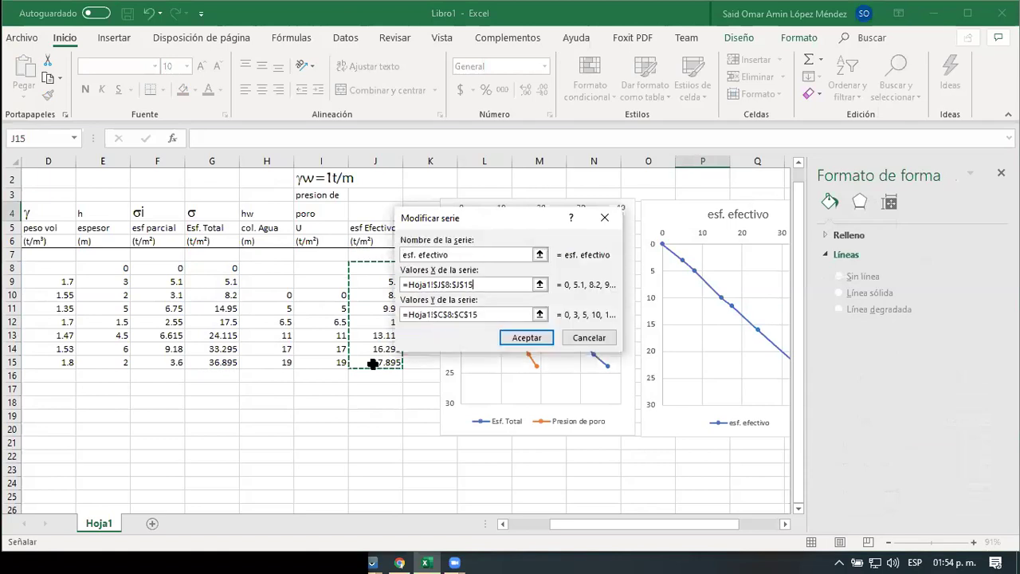
pyautogui.click(538, 315)
pyautogui.press('Return')
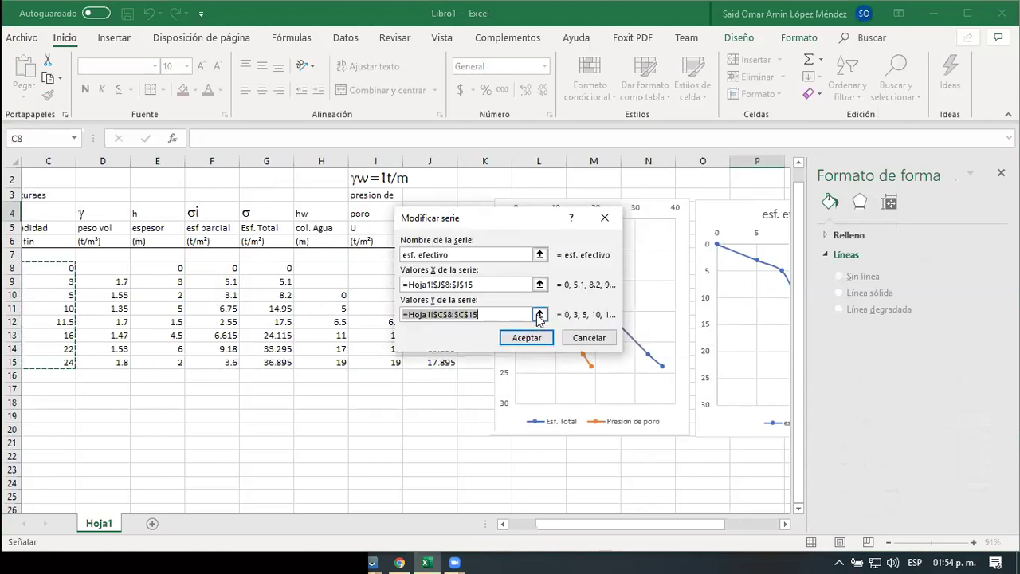
pyautogui.click(510, 340)
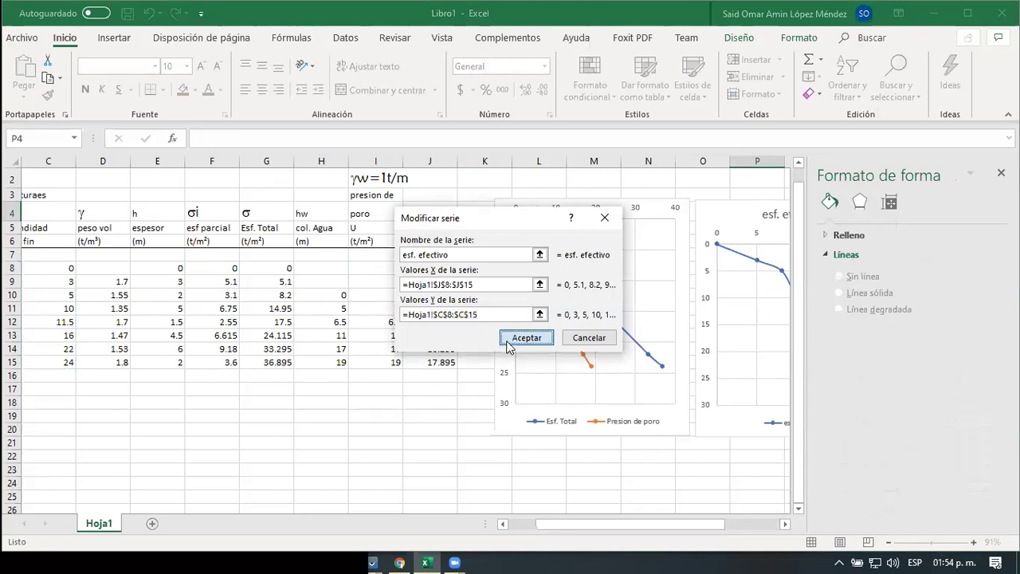
pyautogui.click(626, 387)
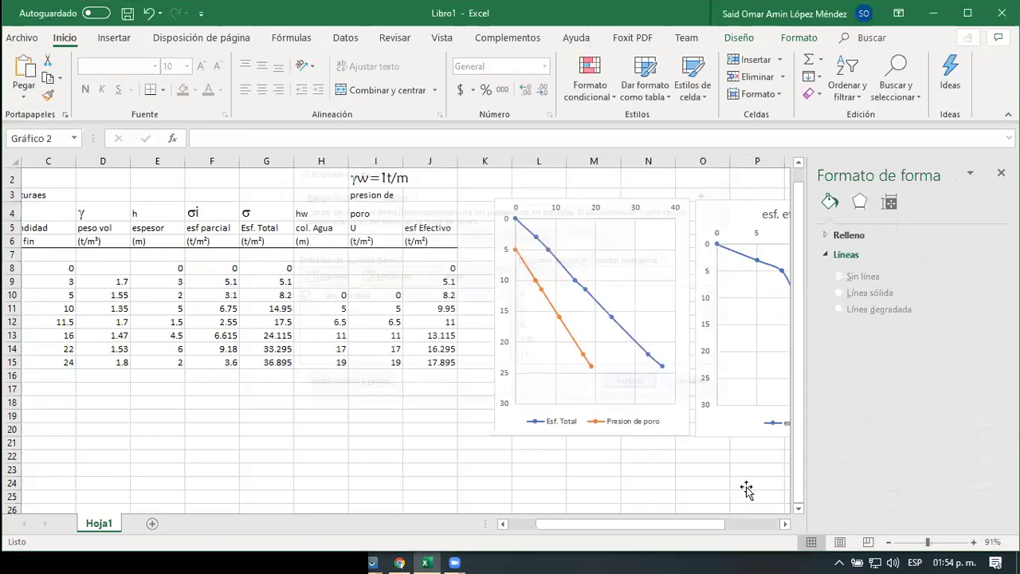
# Stretch the esf. efectivo chart upward so that its upper edge starts at row 2
pyautogui.rightClick(783, 525)
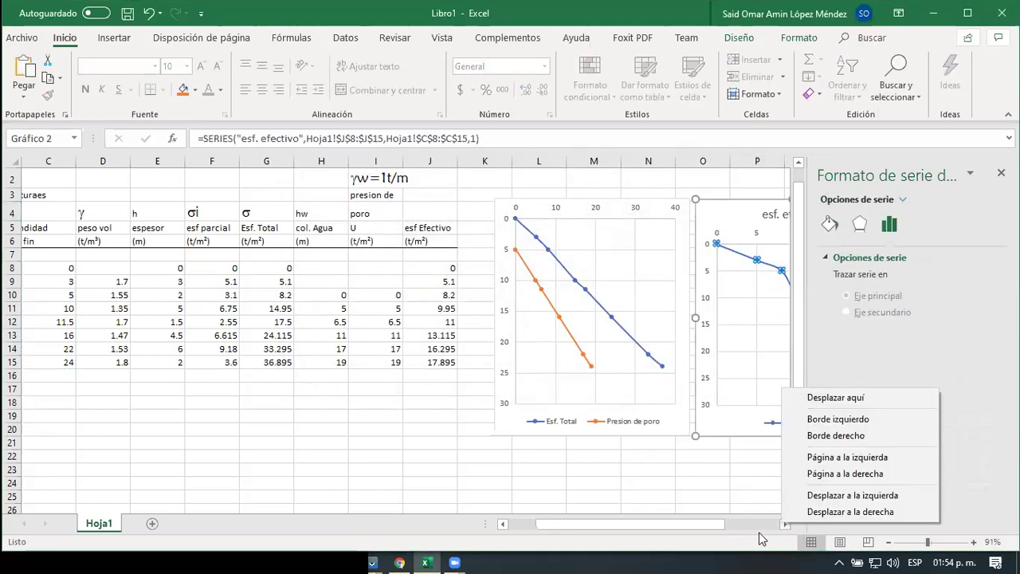
pyautogui.click(763, 540)
pyautogui.click(785, 523)
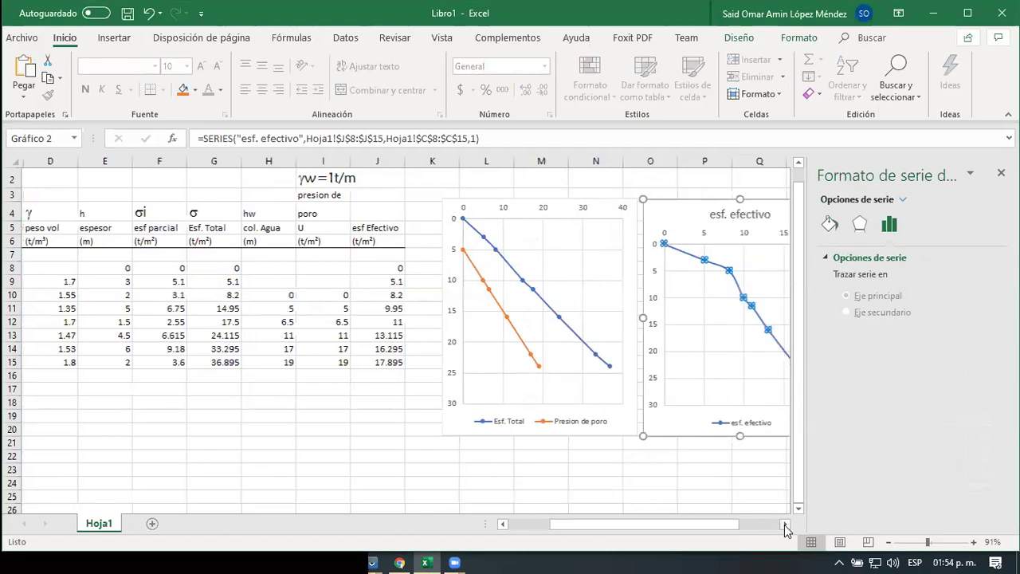
pyautogui.doubleClick(785, 523)
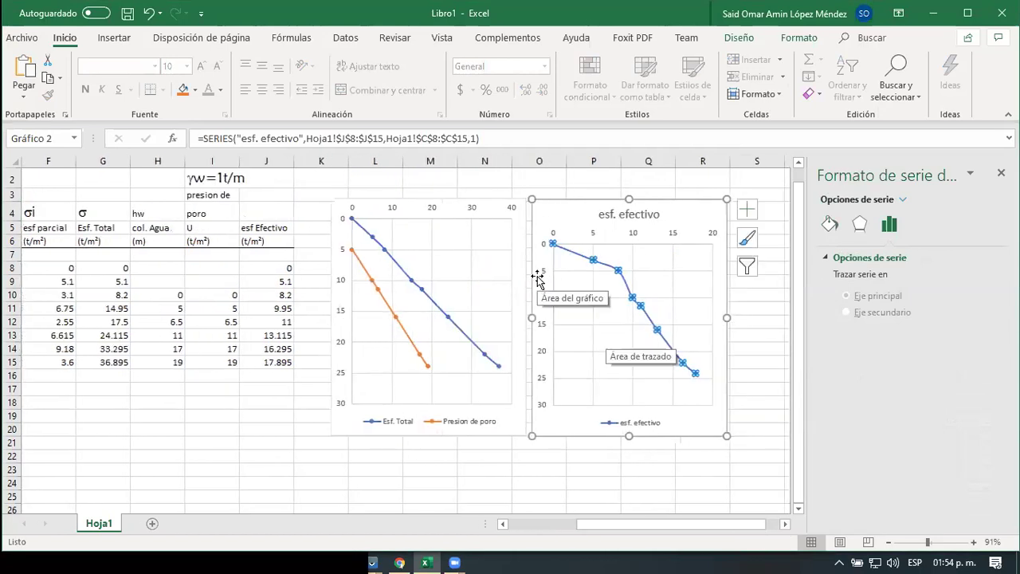
pyautogui.moveTo(628, 198)
pyautogui.mouseDown()
pyautogui.moveTo(629, 162)
pyautogui.moveTo(629, 181)
pyautogui.mouseUp()
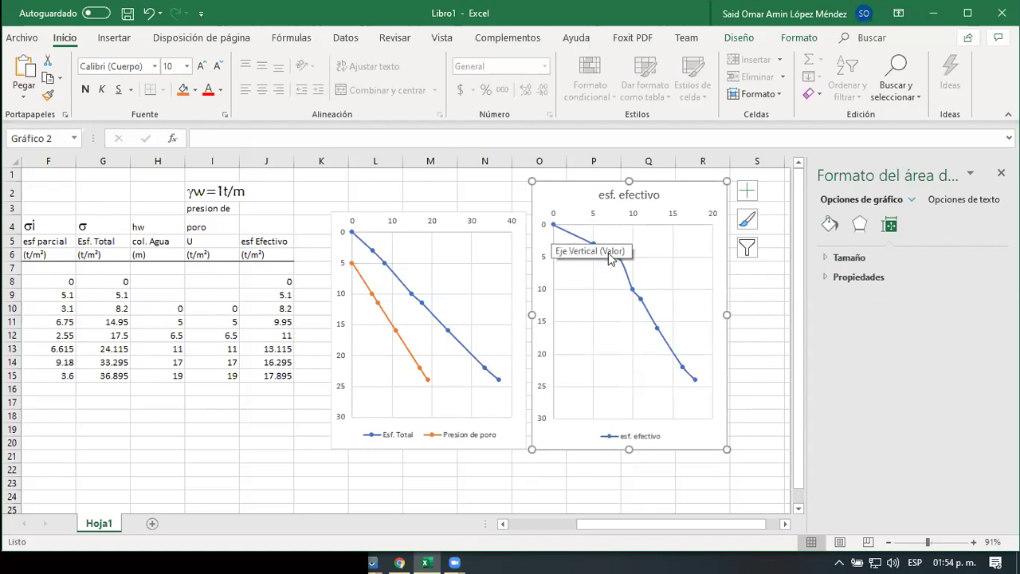
# Set the maximum of the esf. efectivo chart's horizontal axis to 40
pyautogui.moveTo(615, 260)
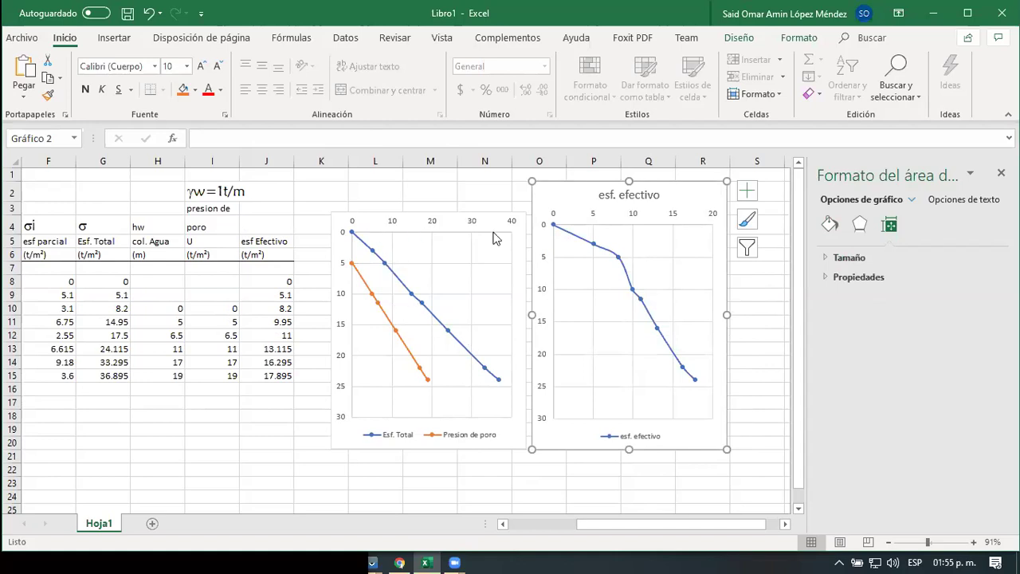
pyautogui.click(634, 221)
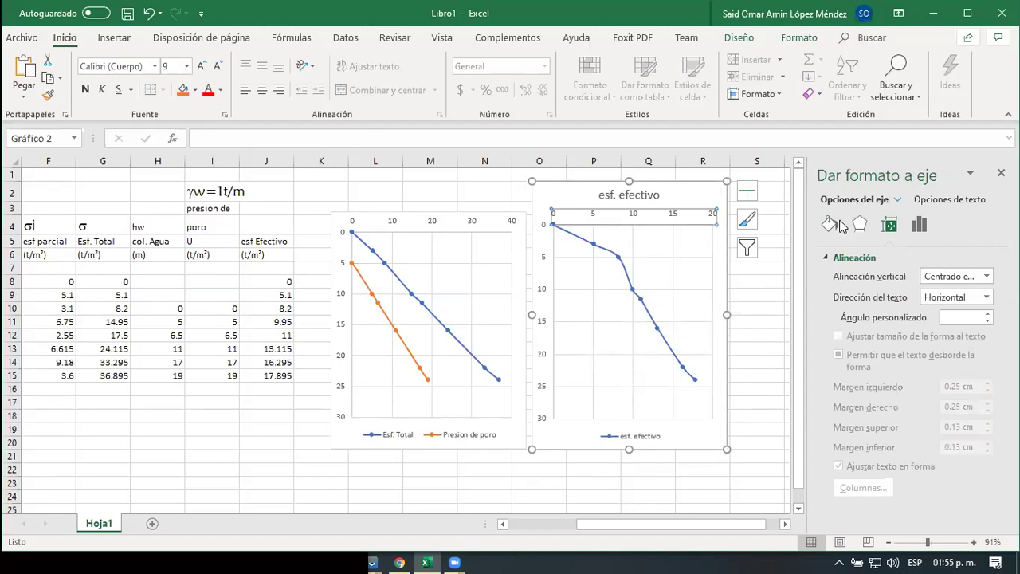
pyautogui.rightClick(677, 217)
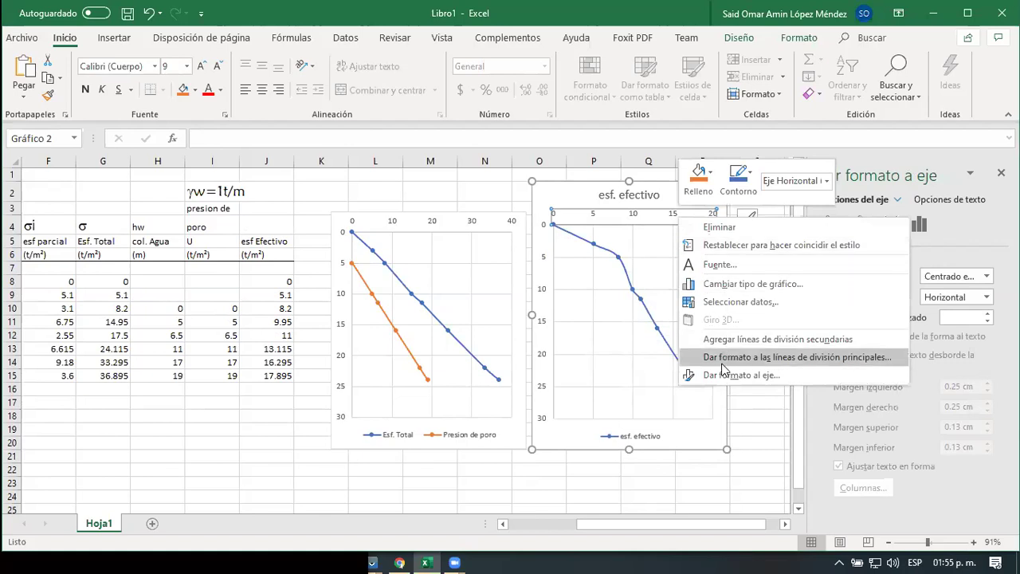
pyautogui.click(722, 374)
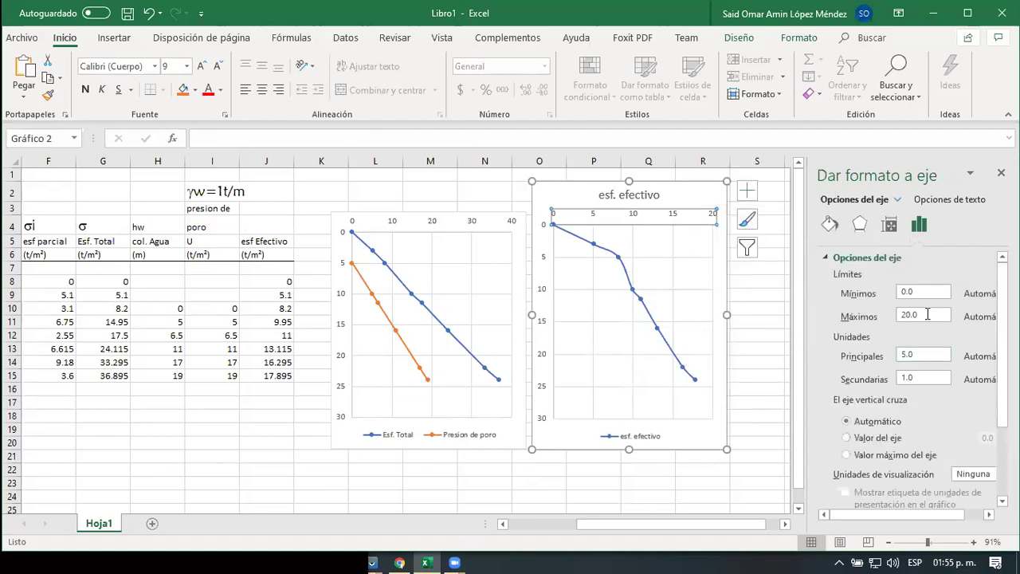
pyautogui.click(928, 314)
pyautogui.rightClick(928, 314)
pyautogui.click(913, 315)
pyautogui.rightClick(913, 314)
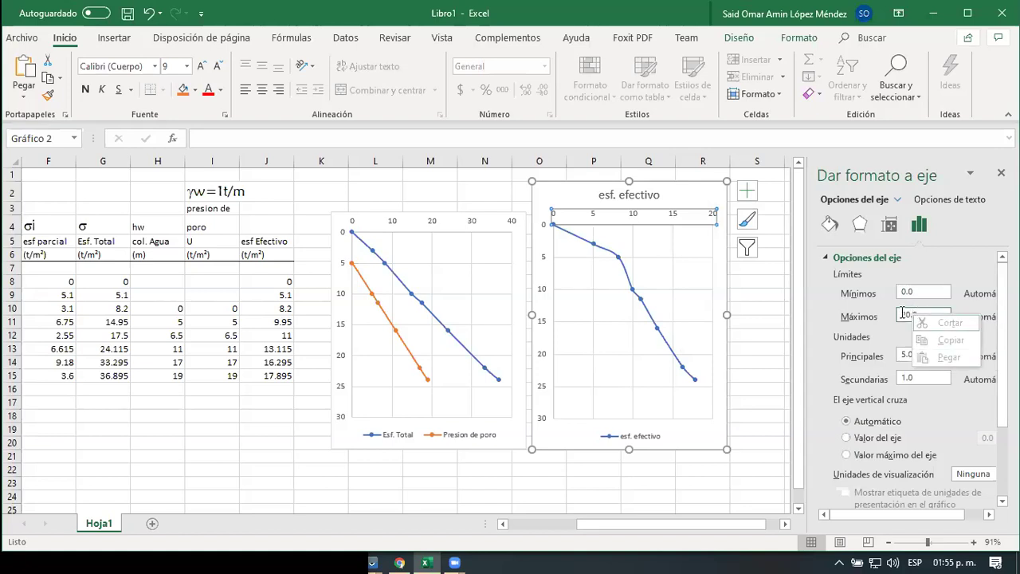
pyautogui.rightClick(903, 315)
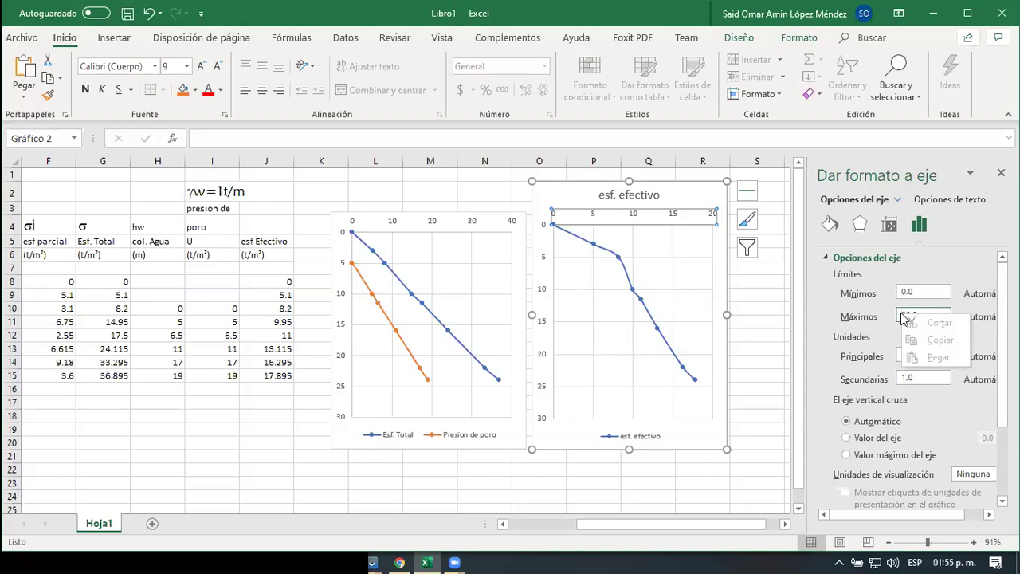
pyautogui.click(934, 273)
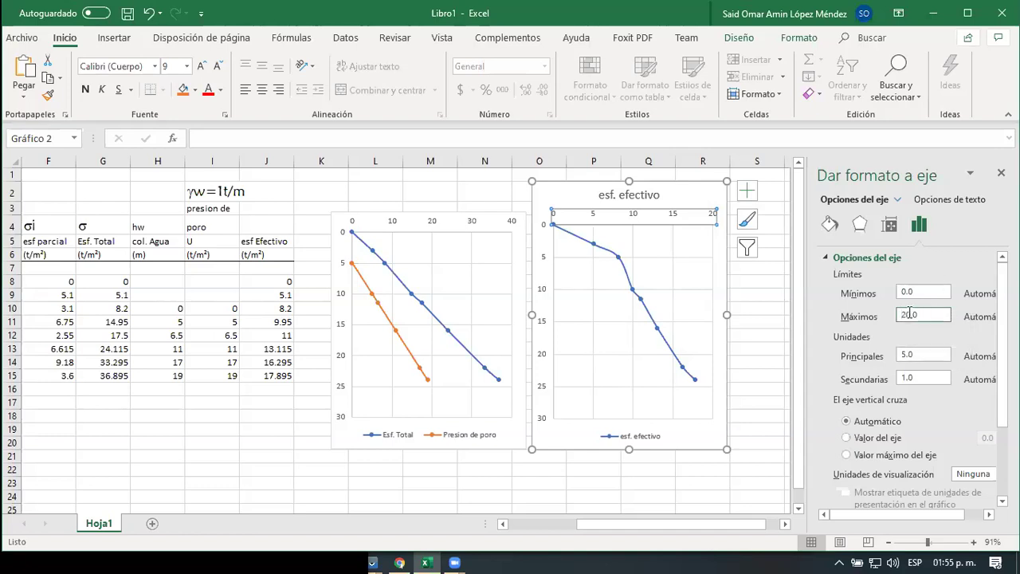
pyautogui.press('BackSpace')
pyautogui.write('4')
pyautogui.press('Return')
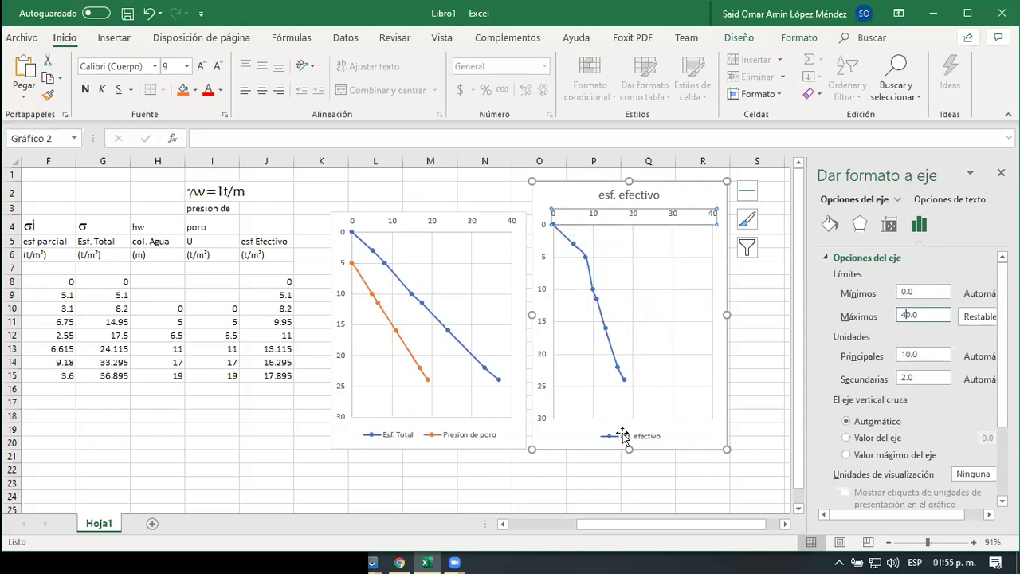
pyautogui.click(596, 497)
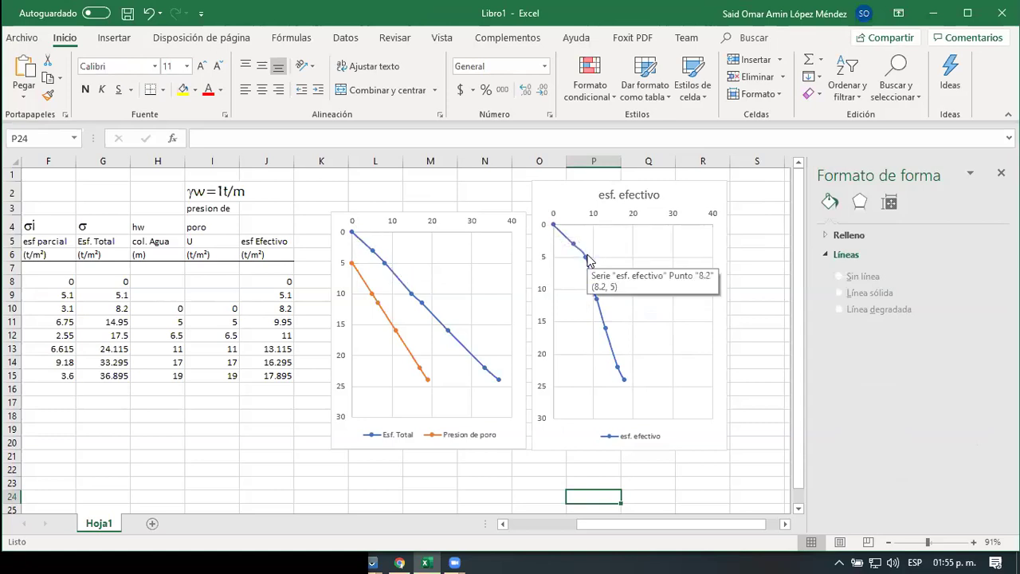
# Examine the total stress, pore pressure and effective stress points at depth 16 on both charts
pyautogui.click(624, 380)
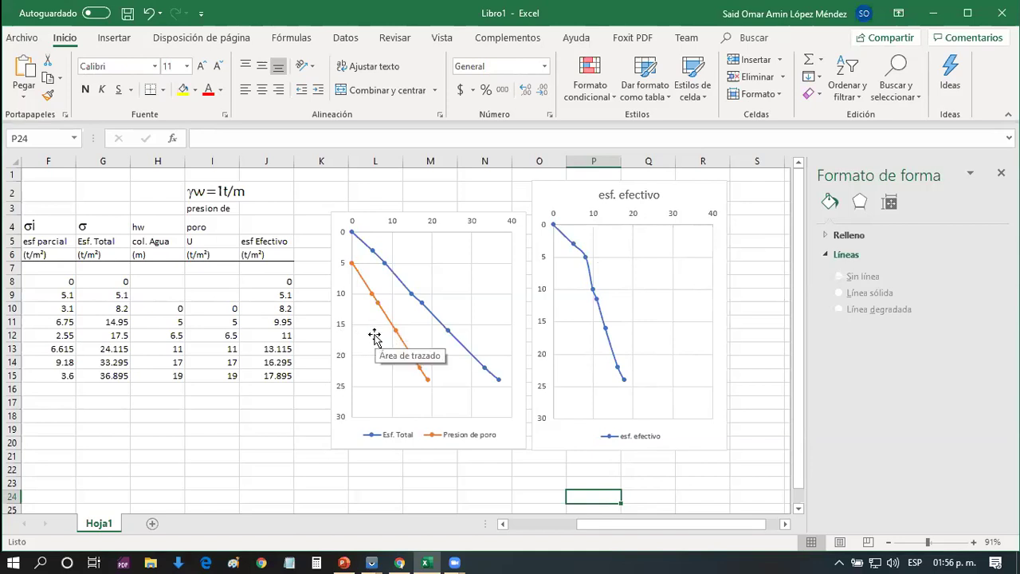
pyautogui.moveTo(395, 335)
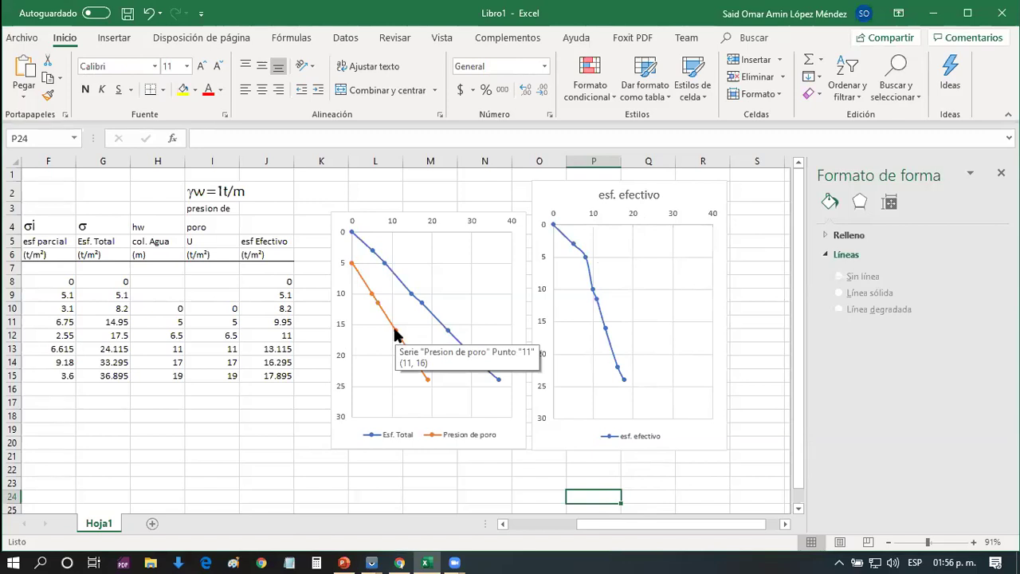
pyautogui.moveTo(448, 335)
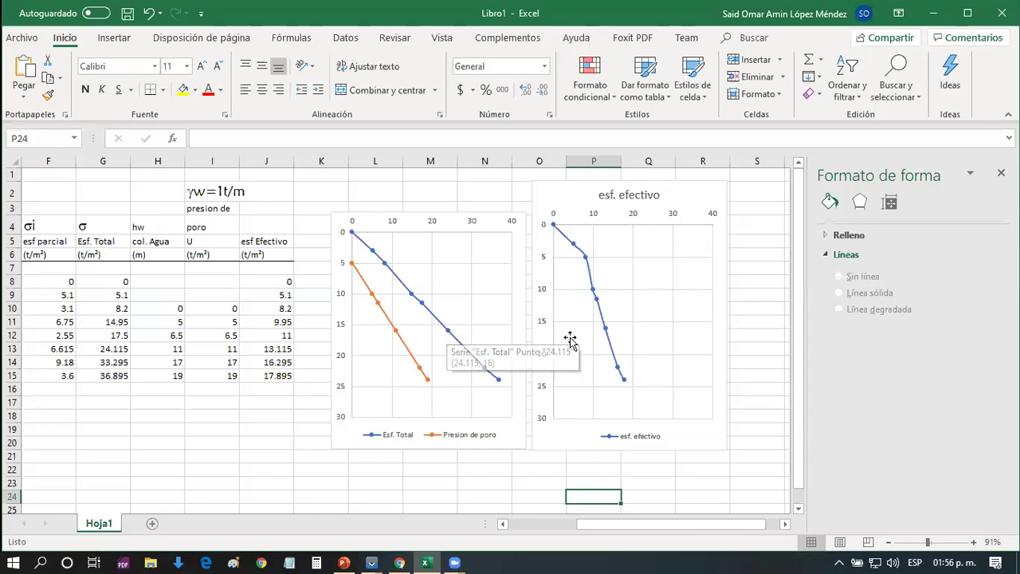
pyautogui.moveTo(606, 334)
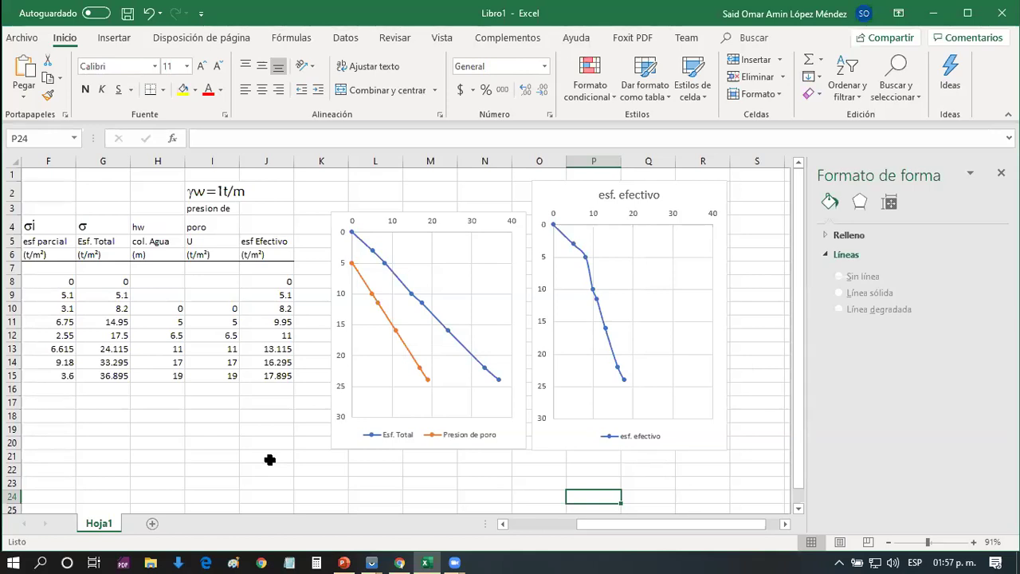
# Format the table title range B2:F3 in bold at font size 28
pyautogui.keyDown('ctrl'); pyautogui.scroll(-4, 269, 460); pyautogui.keyUp('ctrl')
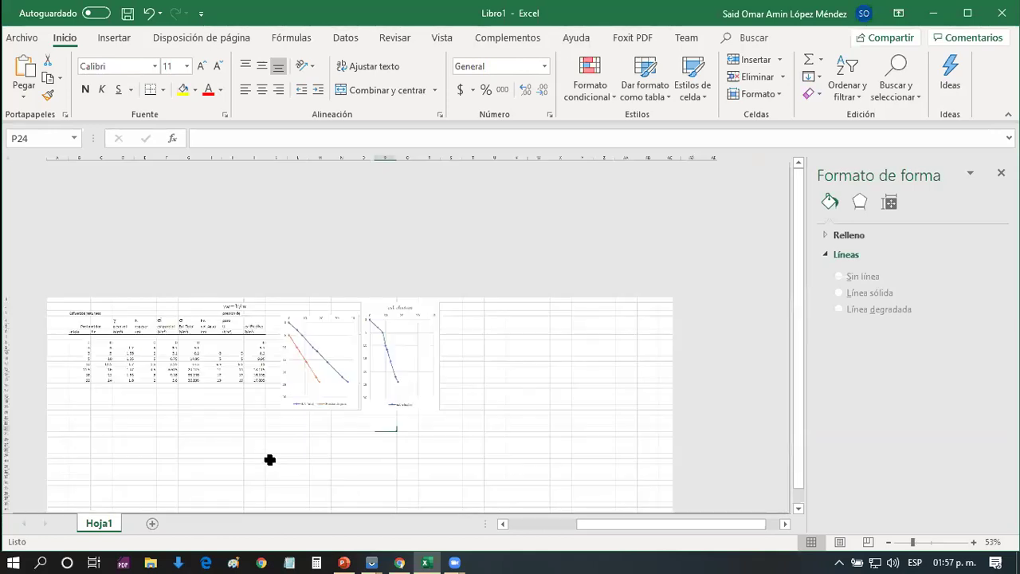
pyautogui.keyDown('ctrl'); pyautogui.scroll(4, 59, 210); pyautogui.keyUp('ctrl')
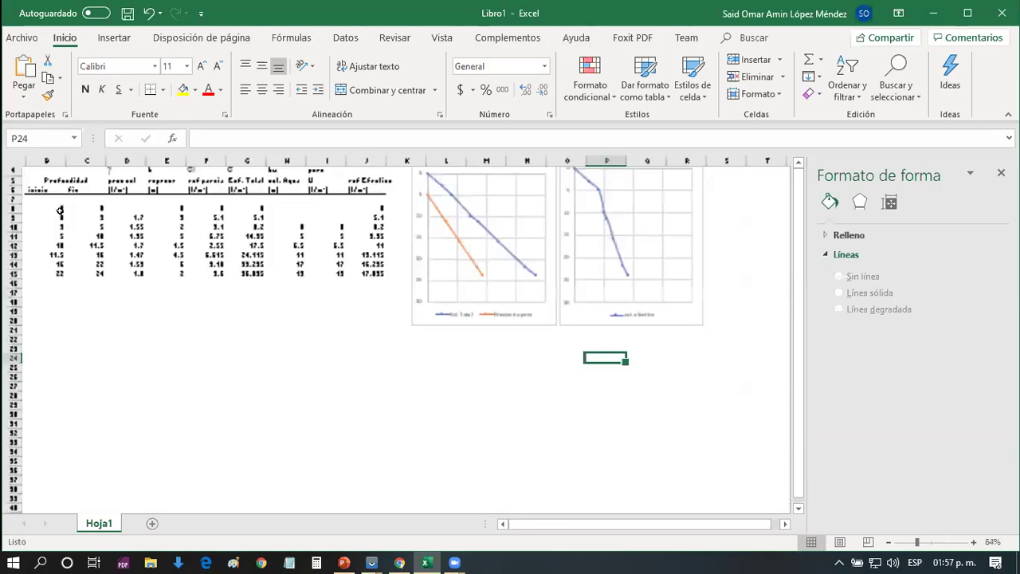
pyautogui.click(59, 210)
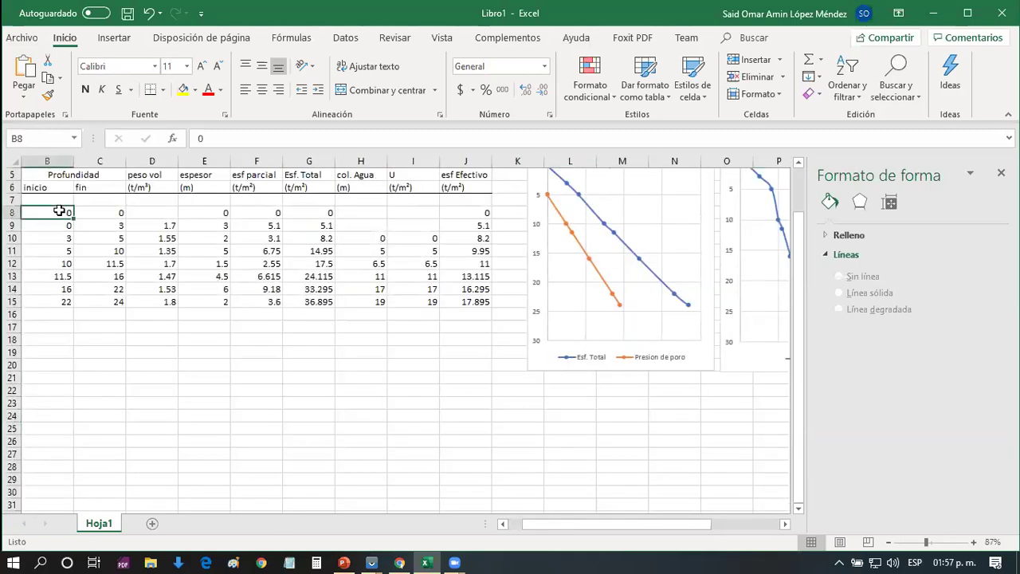
pyautogui.press('Up')
pyautogui.press('Up')
pyautogui.press('Up')
pyautogui.press('Up')
pyautogui.press('Up')
pyautogui.press('Up')
pyautogui.press('Up')
pyautogui.click(59, 209)
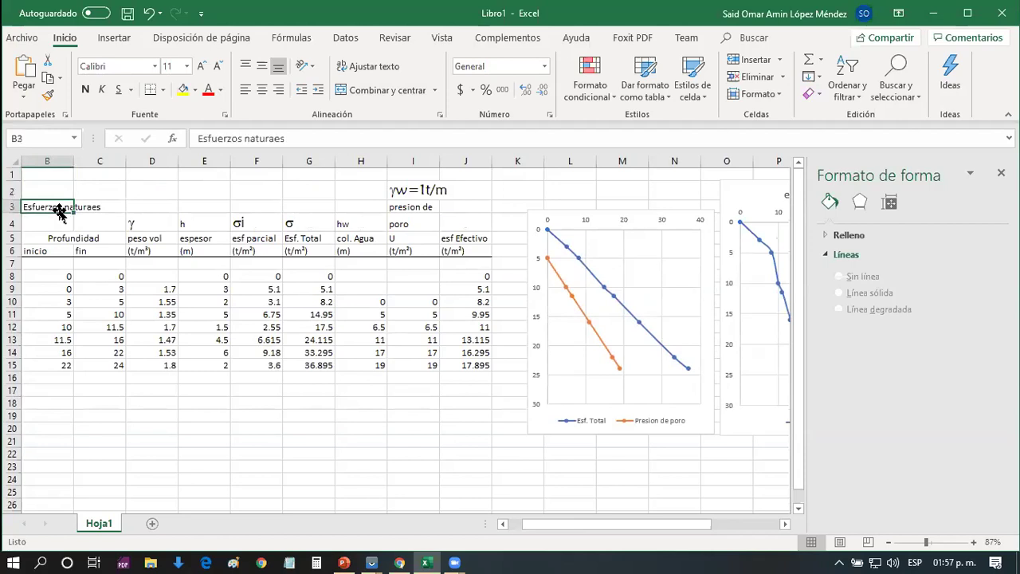
pyautogui.hotkey('shift', 'Right')
pyautogui.hotkey('shift', 'Right')
pyautogui.hotkey('shift', 'Right')
pyautogui.hotkey('shift', 'Right')
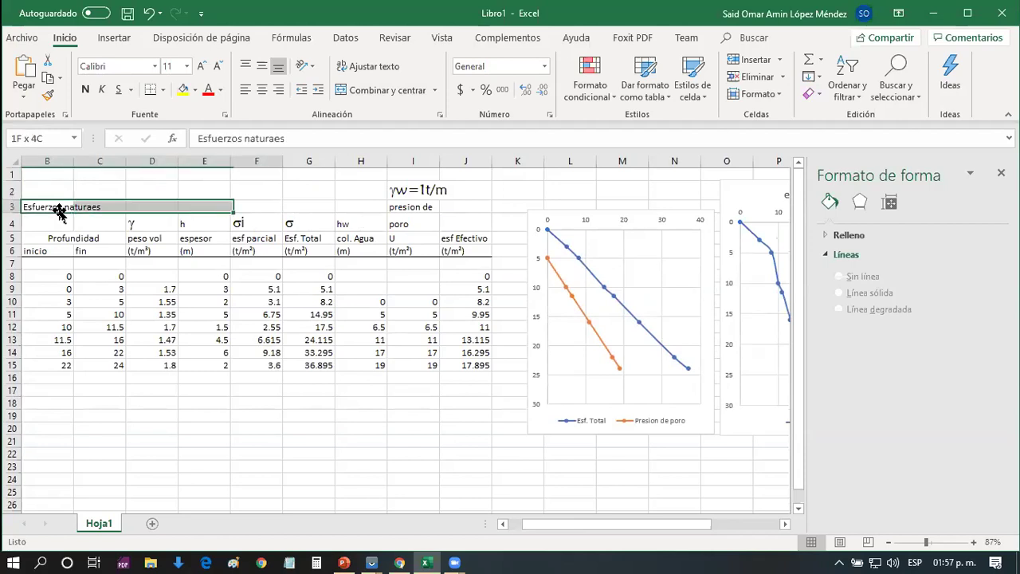
pyautogui.hotkey('shift', 'Up')
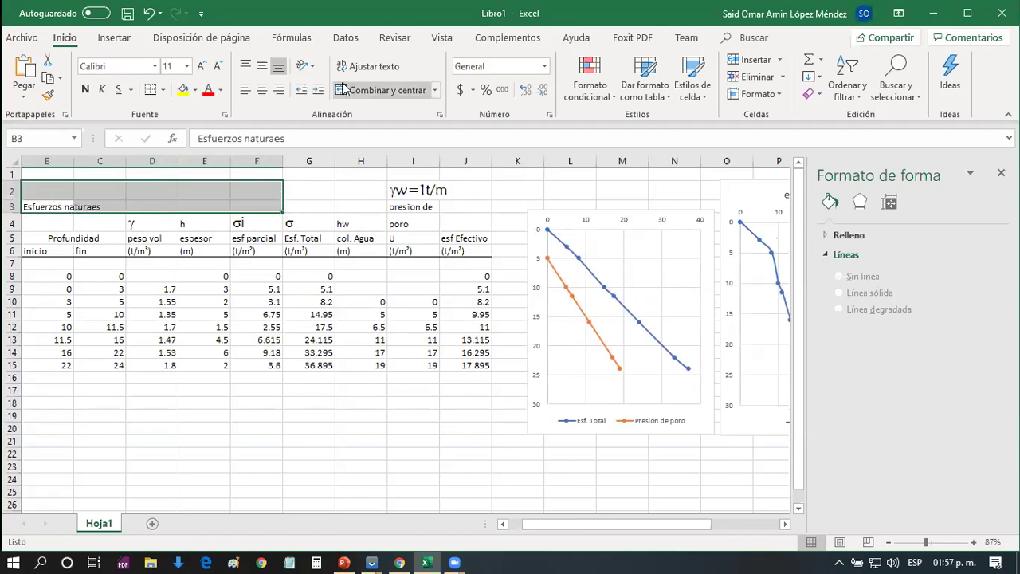
pyautogui.click(202, 67)
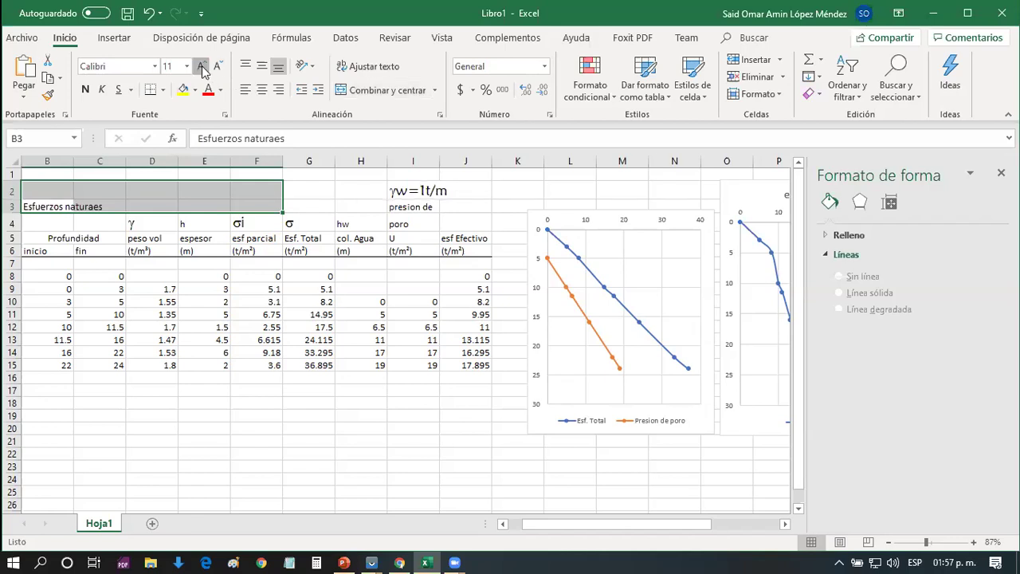
pyautogui.click(203, 67)
pyautogui.click(202, 67)
pyautogui.click(203, 67)
pyautogui.click(203, 67)
pyautogui.click(202, 67)
pyautogui.click(202, 67)
pyautogui.click(202, 67)
pyautogui.click(202, 67)
pyautogui.hotkey('ctrl', 'n')
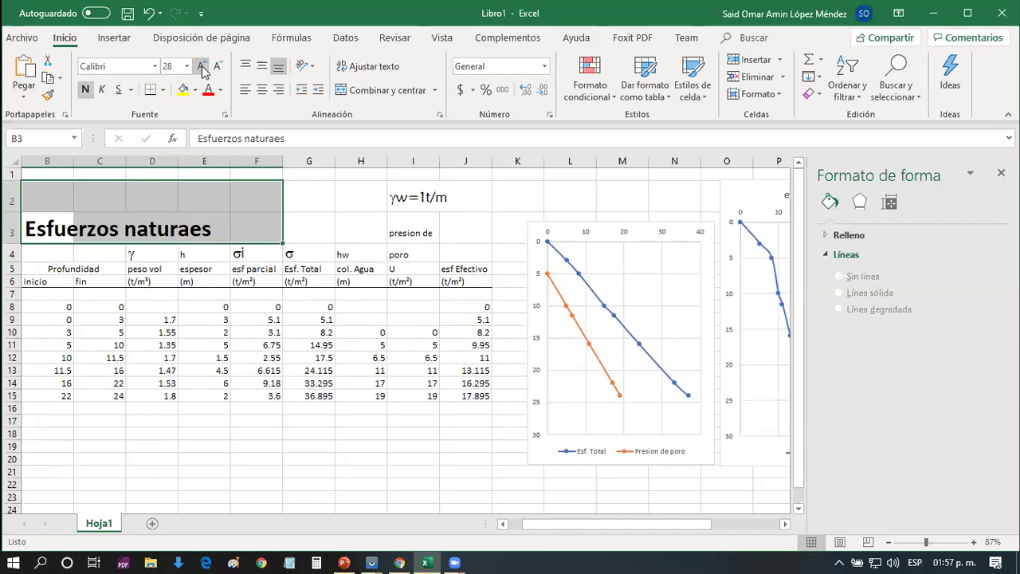
# Correct the spelling of the title in B3 to Esfuerzos naturales
pyautogui.press('F2')
pyautogui.press('Left')
pyautogui.press('Left')
pyautogui.write('l')
pyautogui.press('Return')
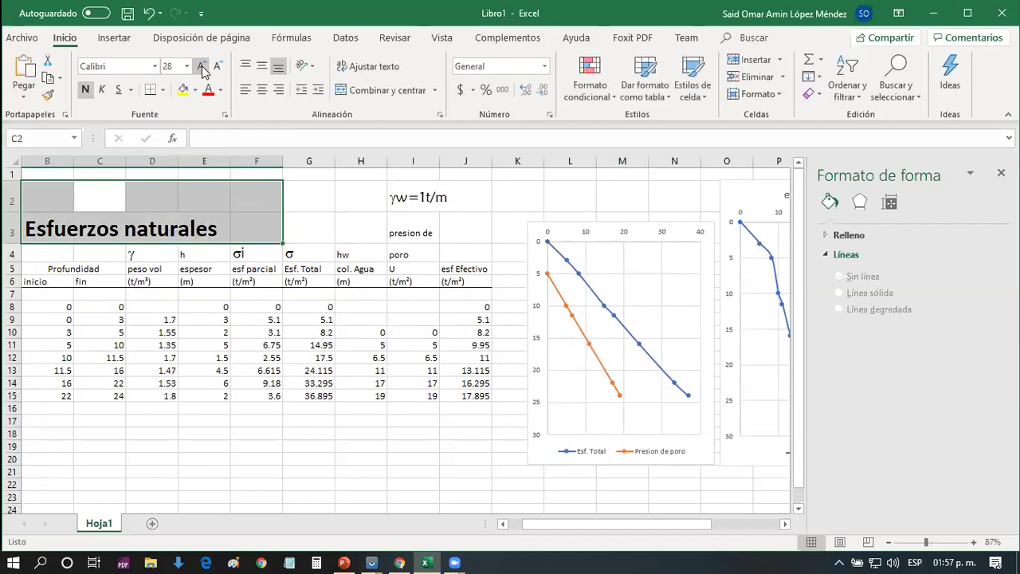
# Close the shape formatting pane so both stress charts have room on the sheet
pyautogui.click(237, 461)
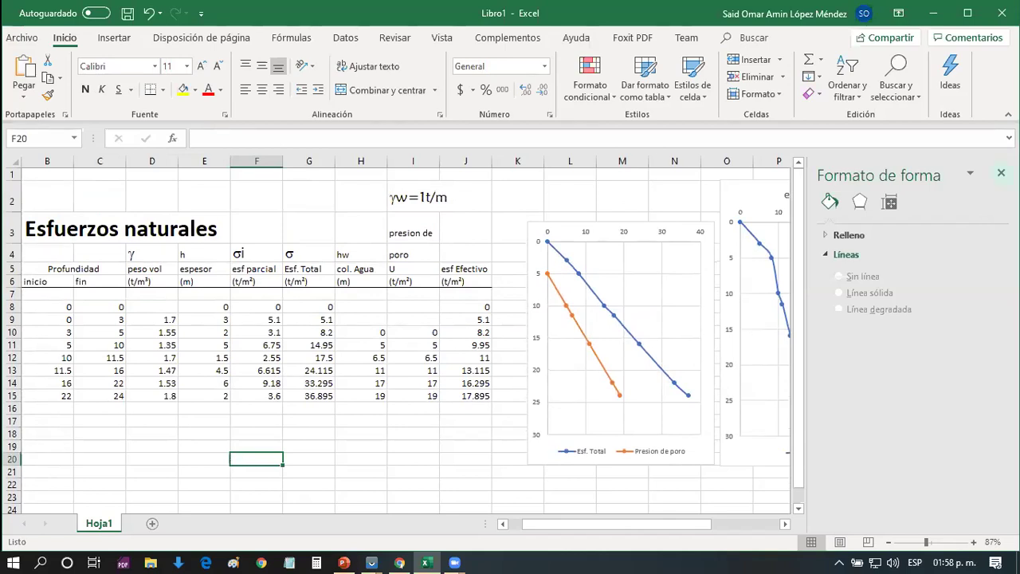
pyautogui.click(1001, 173)
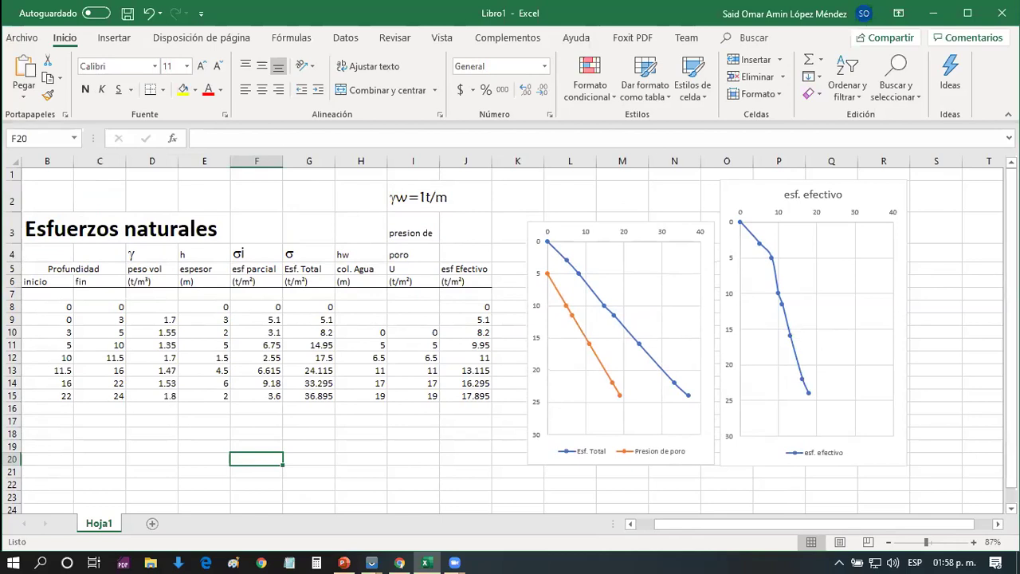
pyautogui.click(256, 446)
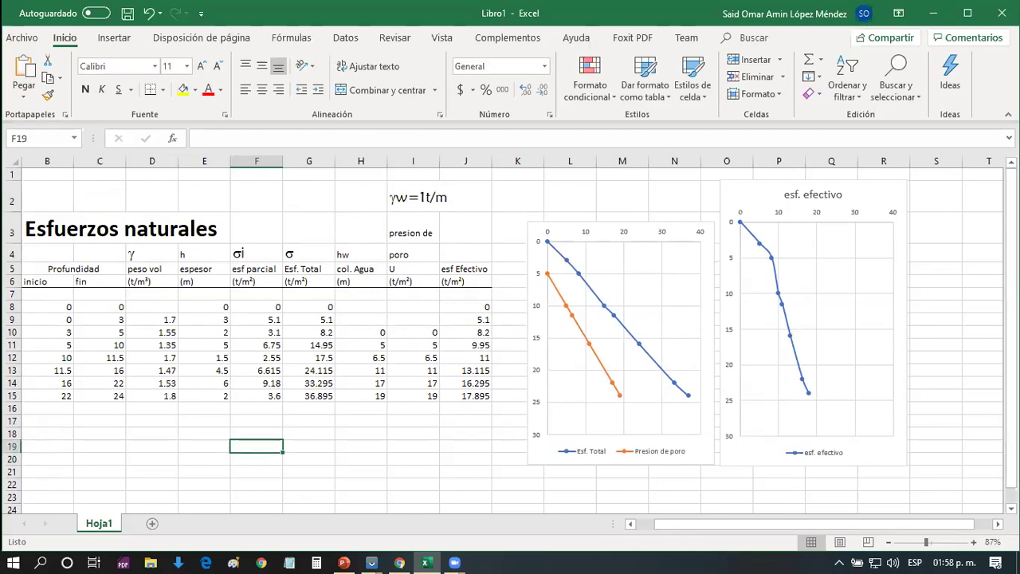
# Copy the title Esfuerzos naturales from B3 to B23, below the stress table
pyautogui.press('Up')
pyautogui.press('Up')
pyautogui.press('Up')
pyautogui.press('Up')
pyautogui.press('Up')
pyautogui.press('Up')
pyautogui.press('Up')
pyautogui.press('Up')
pyautogui.press('Up')
pyautogui.press('Up')
pyautogui.press('Up')
pyautogui.press('Up')
pyautogui.press('Up')
pyautogui.press('Up')
pyautogui.press('Up')
pyautogui.press('Up')
pyautogui.press('Up')
pyautogui.press('Left')
pyautogui.press('Left')
pyautogui.press('Left')
pyautogui.press('Left')
pyautogui.press('Down')
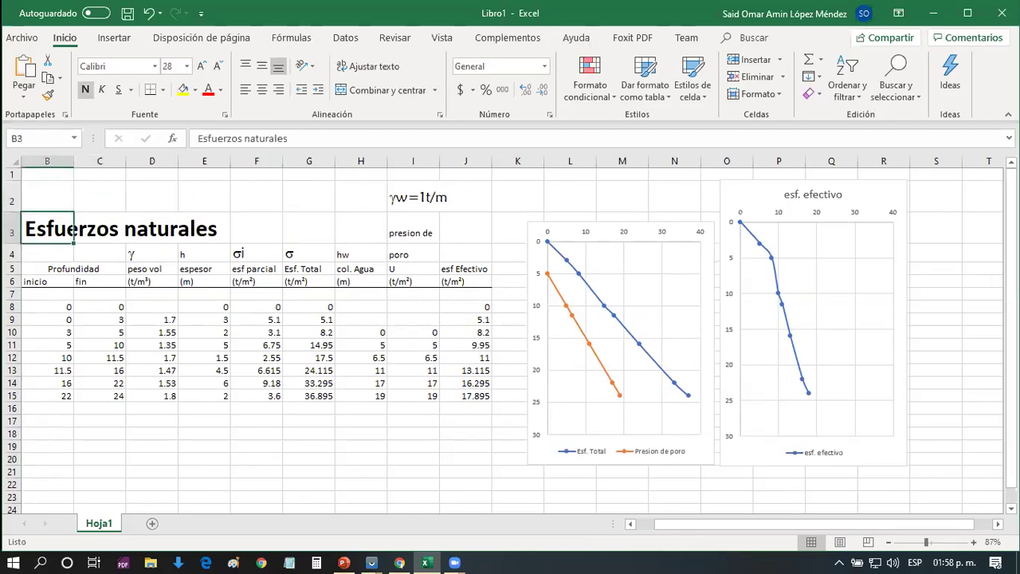
pyautogui.hotkey('ctrl', 'c')
pyautogui.press('Down')
pyautogui.press('Down')
pyautogui.press('Down')
pyautogui.press('Down')
pyautogui.press('Down')
pyautogui.press('Down')
pyautogui.press('Down')
pyautogui.press('Down')
pyautogui.press('Down')
pyautogui.press('Down')
pyautogui.press('Down')
pyautogui.press('Down')
pyautogui.press('Down')
pyautogui.press('Down')
pyautogui.press('Down')
pyautogui.press('Down')
pyautogui.press('Down')
pyautogui.press('Down')
pyautogui.press('Down')
pyautogui.press('Down')
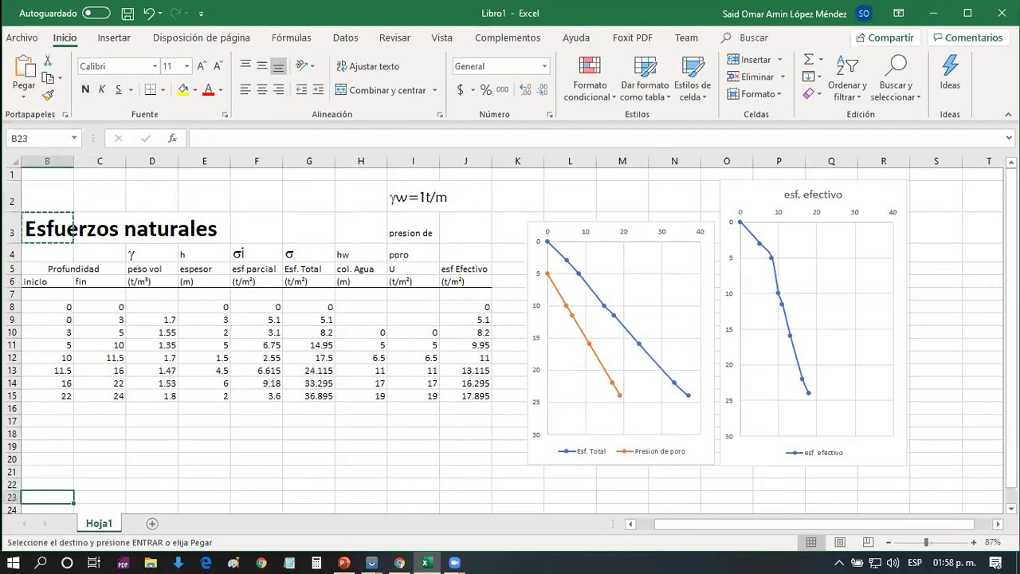
pyautogui.hotkey('ctrl', 'v')
# Replace the copied title in B23 with Incremento de esfuerzos
pyautogui.press('Down')
pyautogui.press('Down')
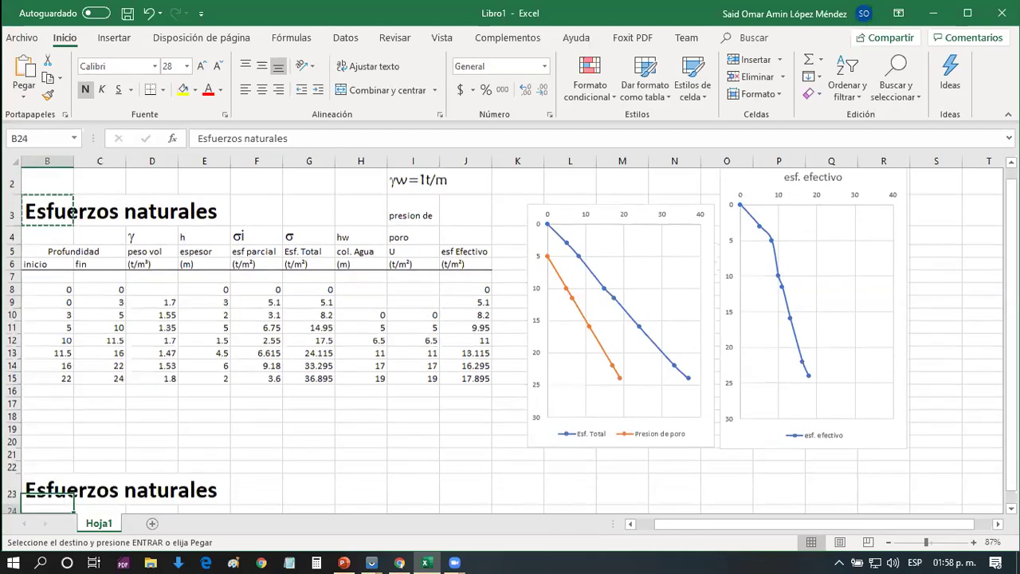
pyautogui.press('Up')
pyautogui.press('Up')
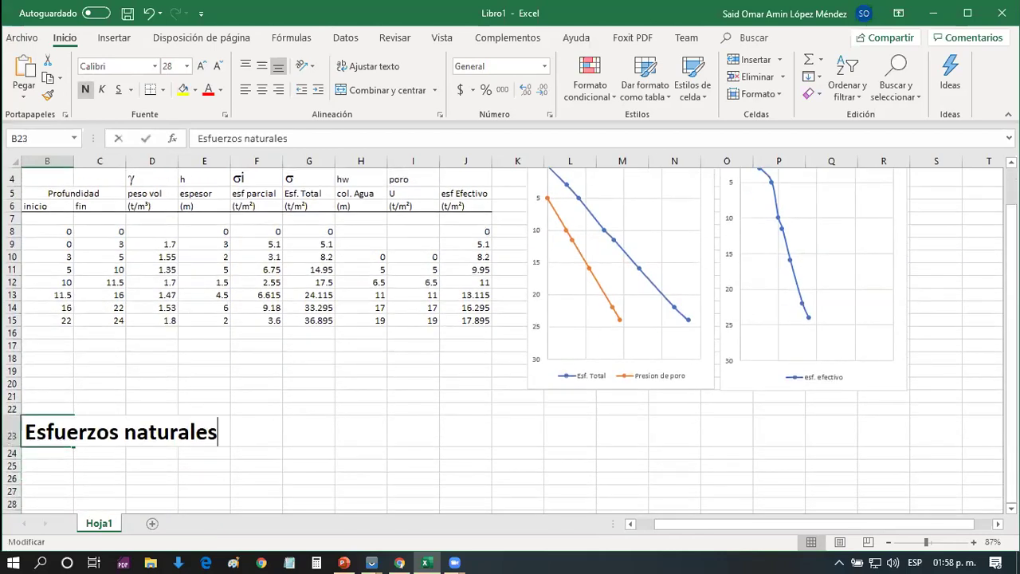
pyautogui.press('F2')
pyautogui.hotkey('shift', 'Home')
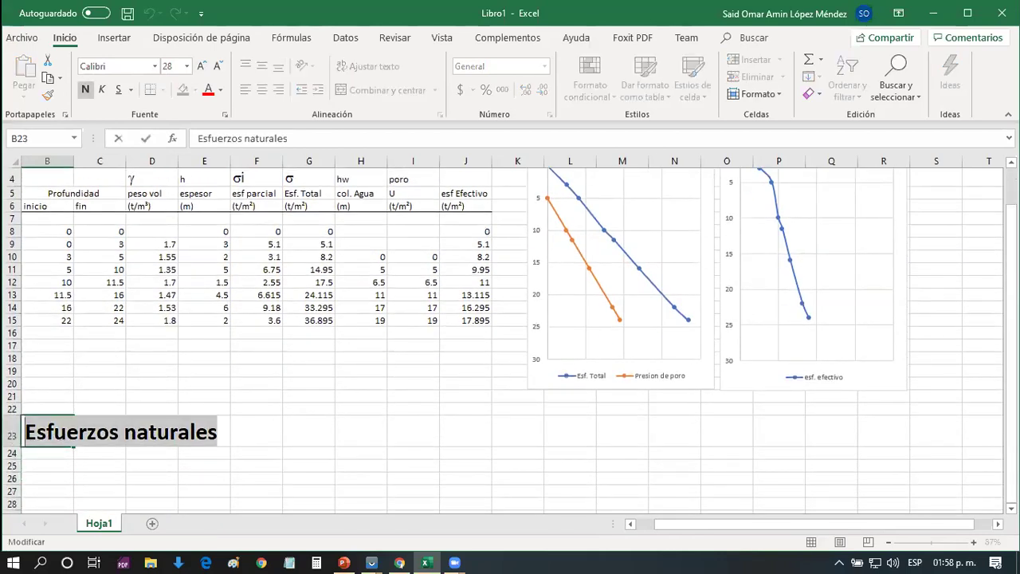
pyautogui.write('in')
pyautogui.press('BackSpace')
pyautogui.press('BackSpace')
pyautogui.write('Increme')
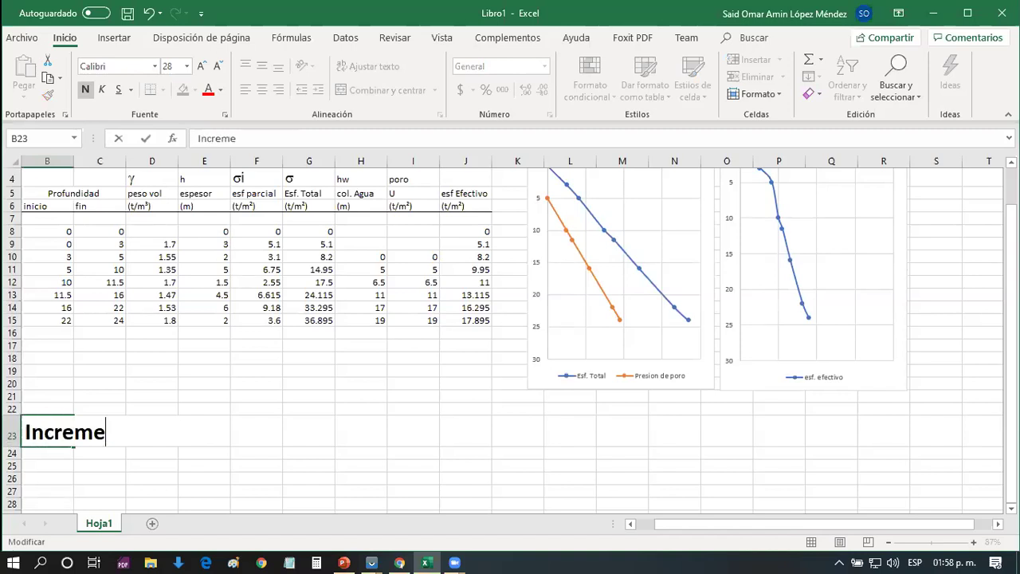
pyautogui.write('nto de esfuerzos')
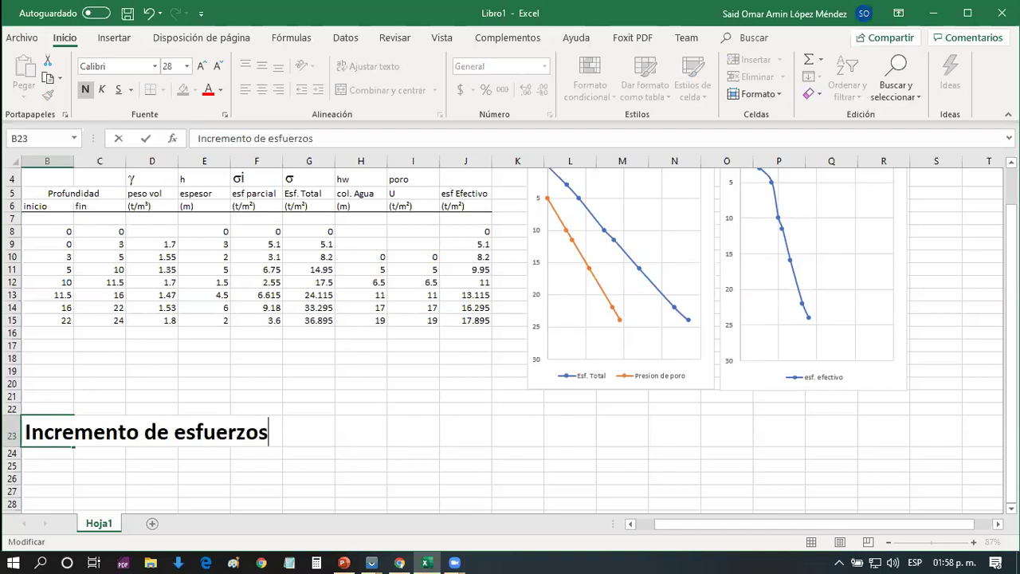
pyautogui.press('Return')
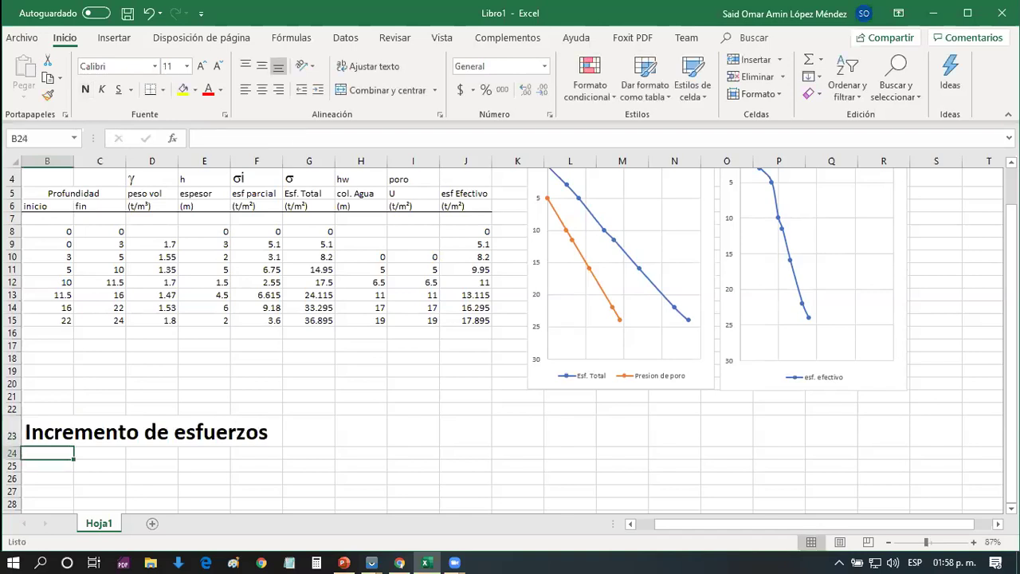
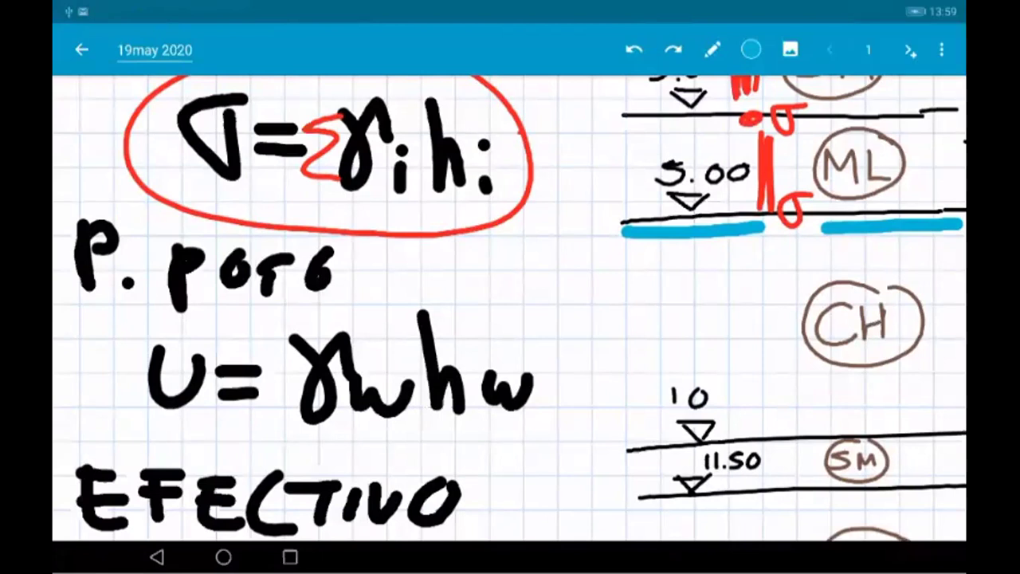
# In the 19may 2020 handwritten note, draw in black an extra floor line across the building and a brace beside its top storey
pyautogui.scroll(-1, 510, 307)
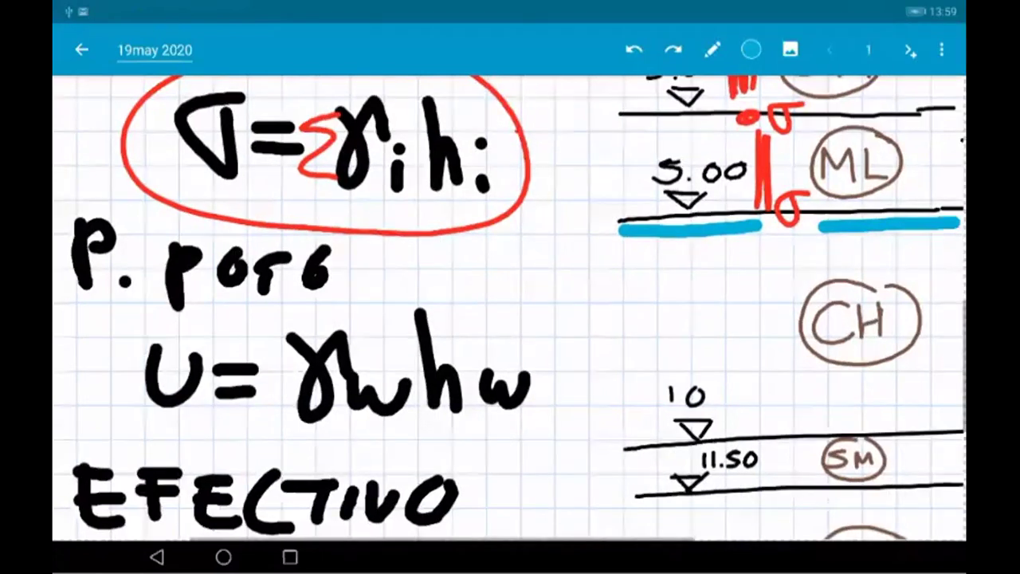
pyautogui.scroll(-5, 510, 308)
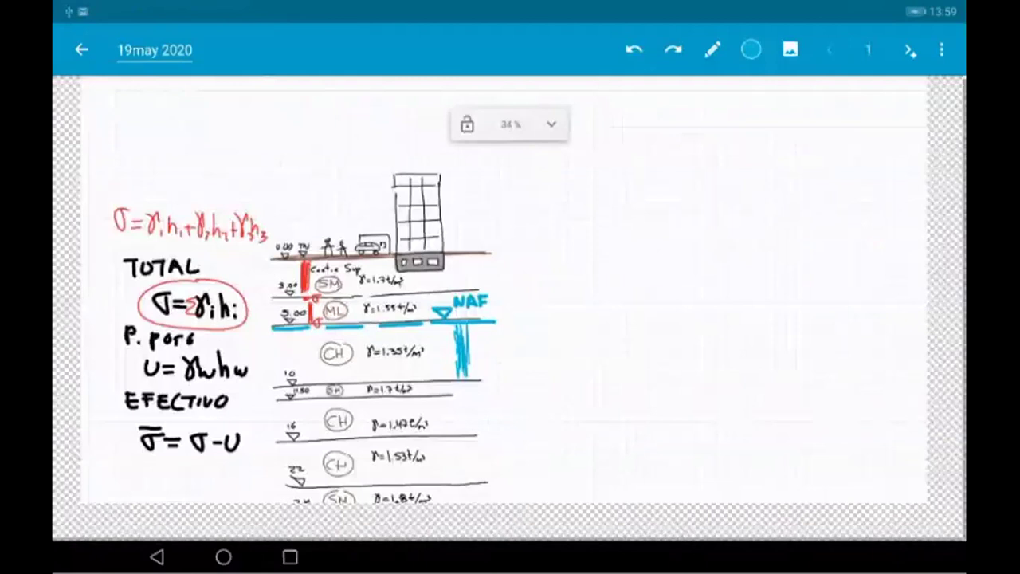
pyautogui.scroll(-2, 510, 308)
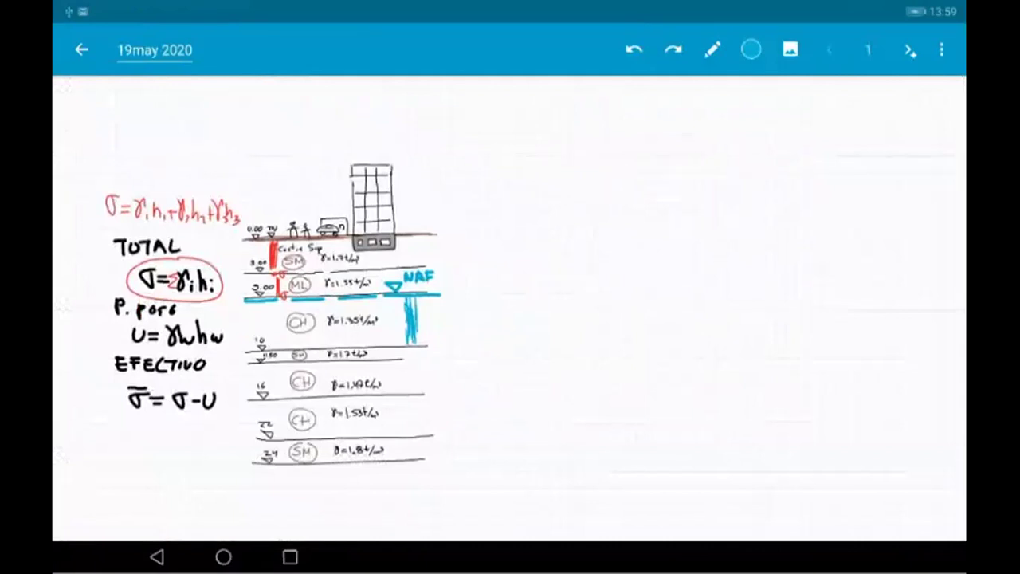
pyautogui.scroll(3, 302, 177)
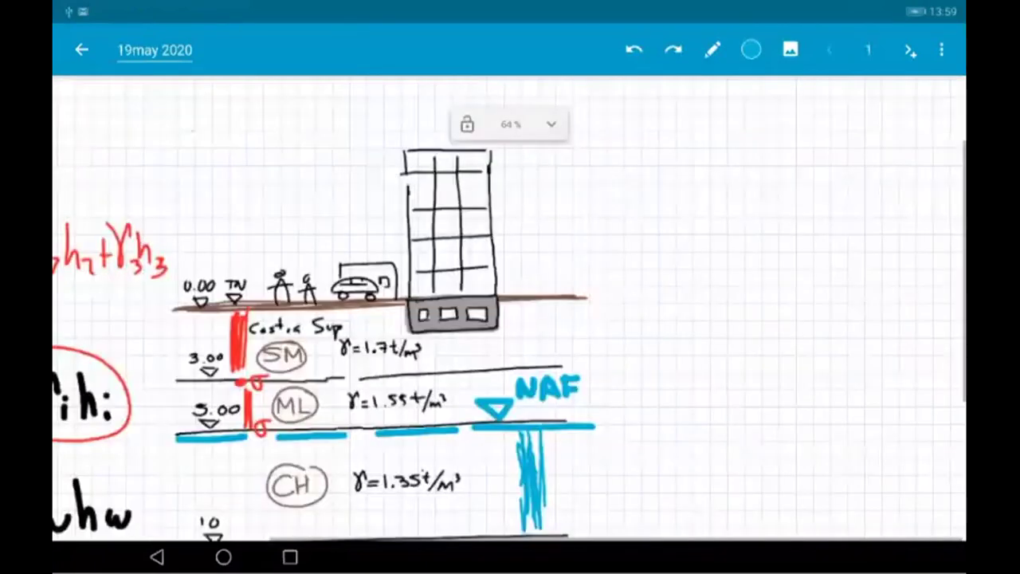
pyautogui.scroll(1, 112, 279)
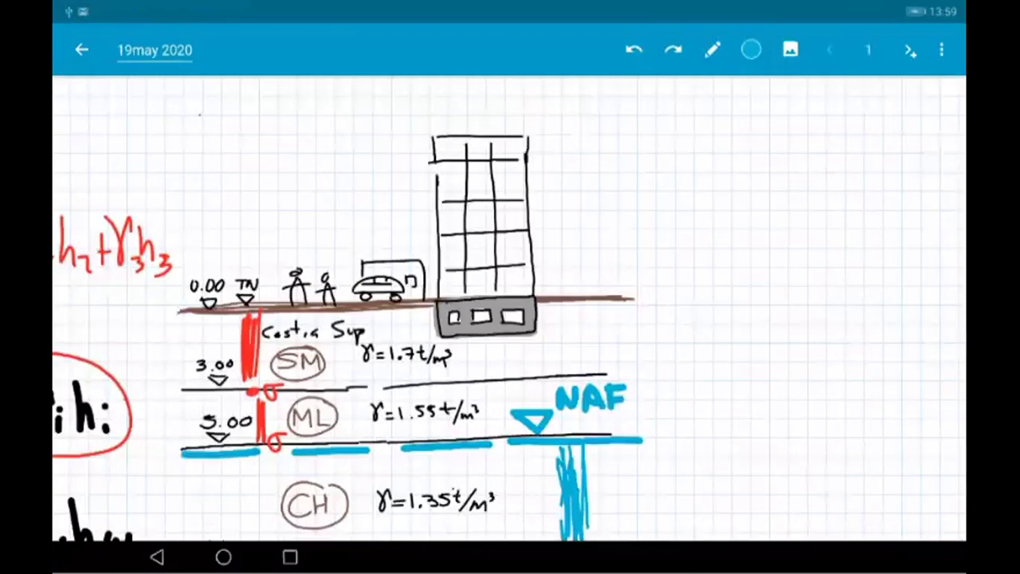
pyautogui.hscroll(1, 510, 308)
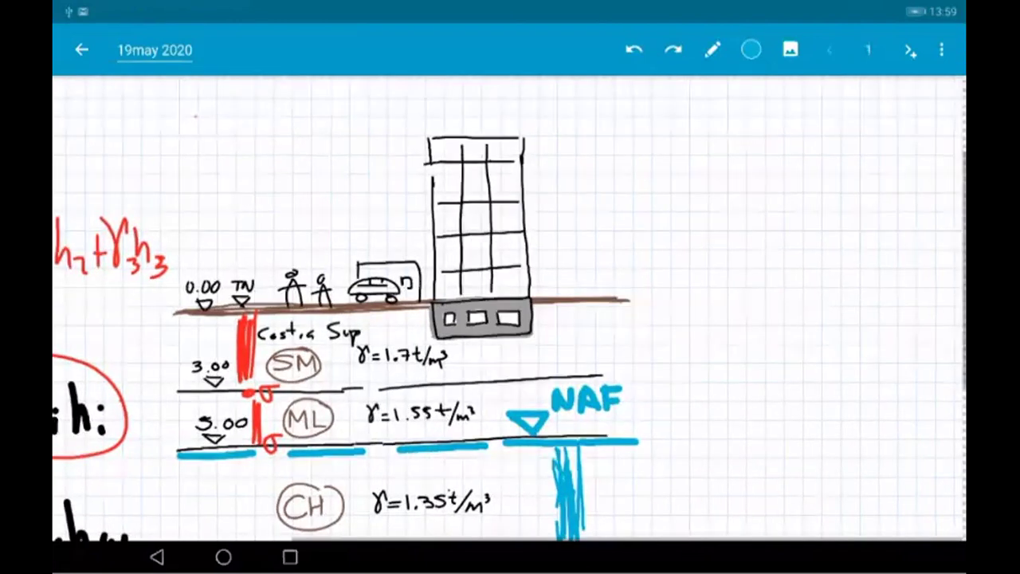
pyautogui.scroll(3, 656, 155)
pyautogui.click(751, 49)
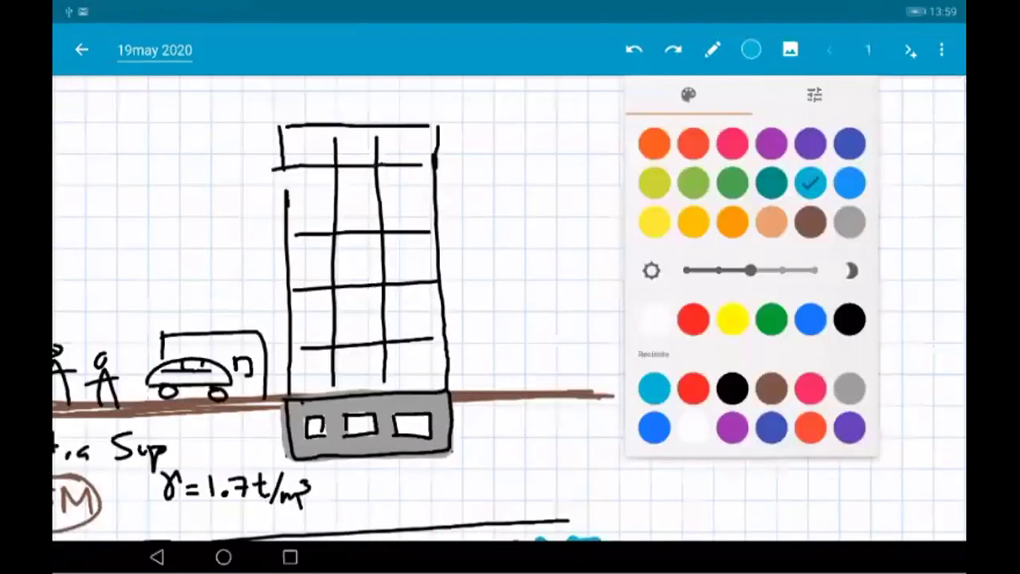
pyautogui.click(850, 320)
pyautogui.moveTo(285, 203); pyautogui.dragTo(428, 201)
pyautogui.moveTo(448, 128)
pyautogui.mouseDown()
pyautogui.moveTo(486, 156)
pyautogui.moveTo(452, 168)
pyautogui.mouseUp()
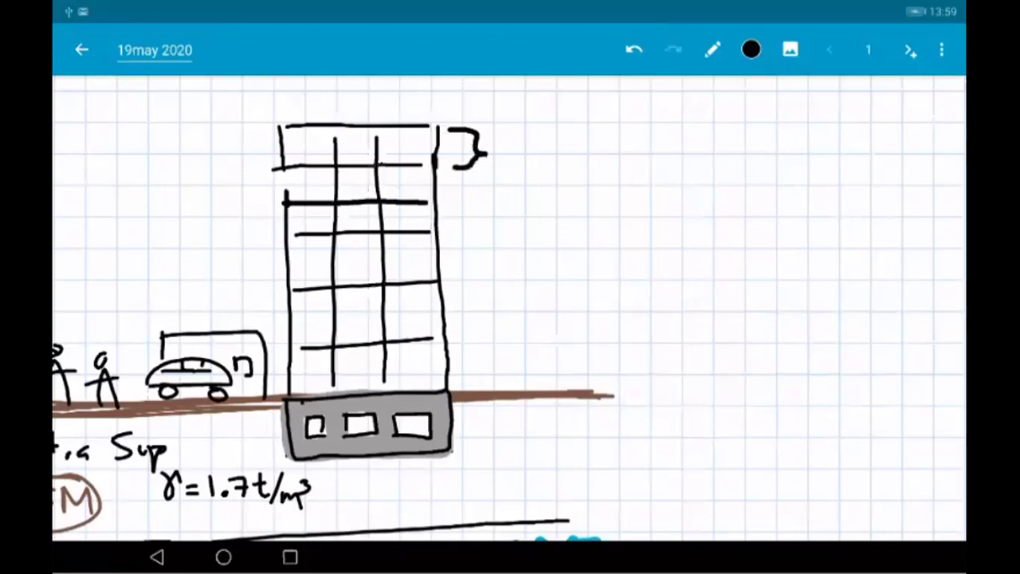
# Draw red double-headed arrows along the building's upper beams and red downward arrows on its two interior columns to show the load path
pyautogui.scroll(5, 366, 239)
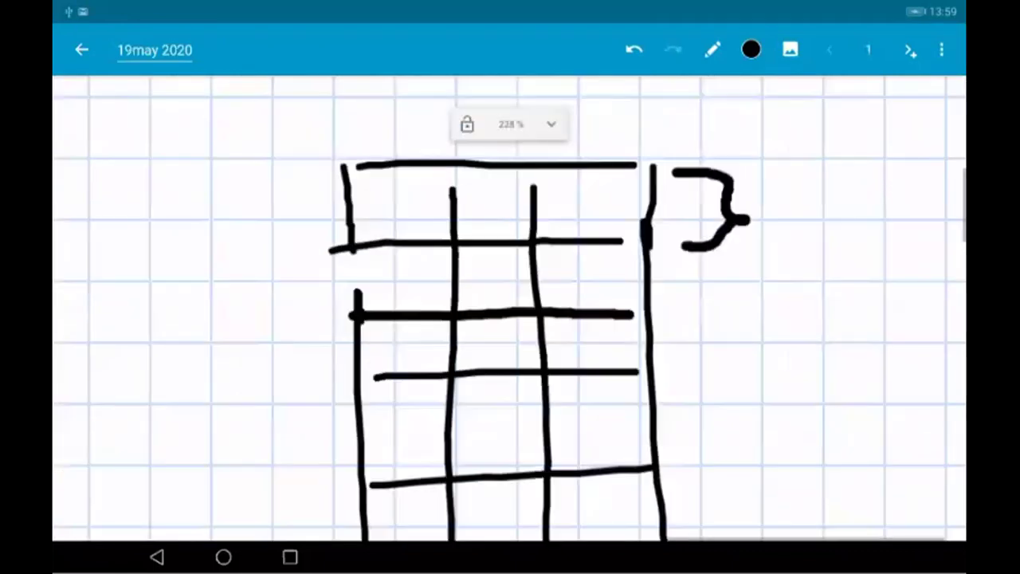
pyautogui.scroll(-2, 510, 308)
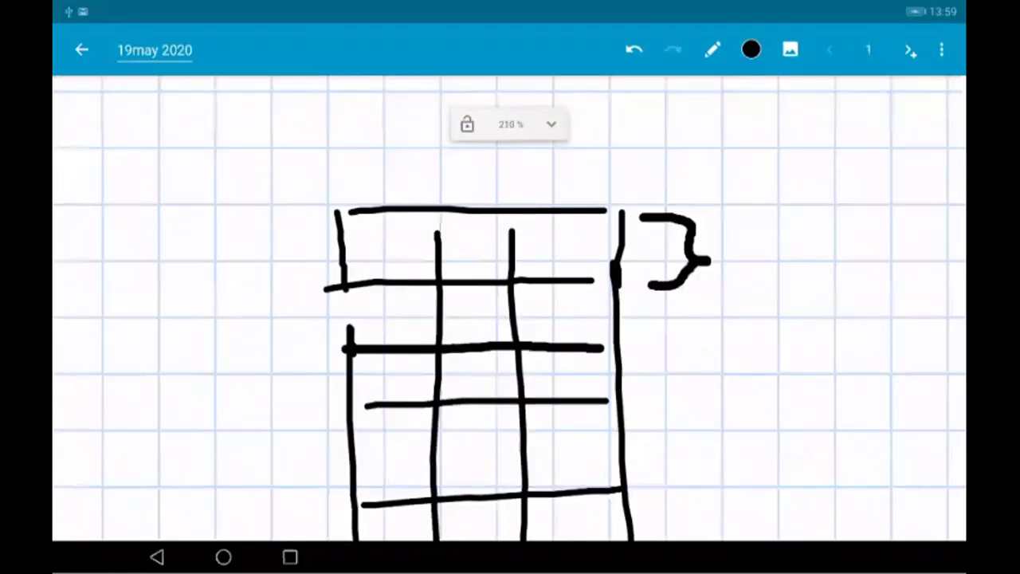
pyautogui.click(751, 50)
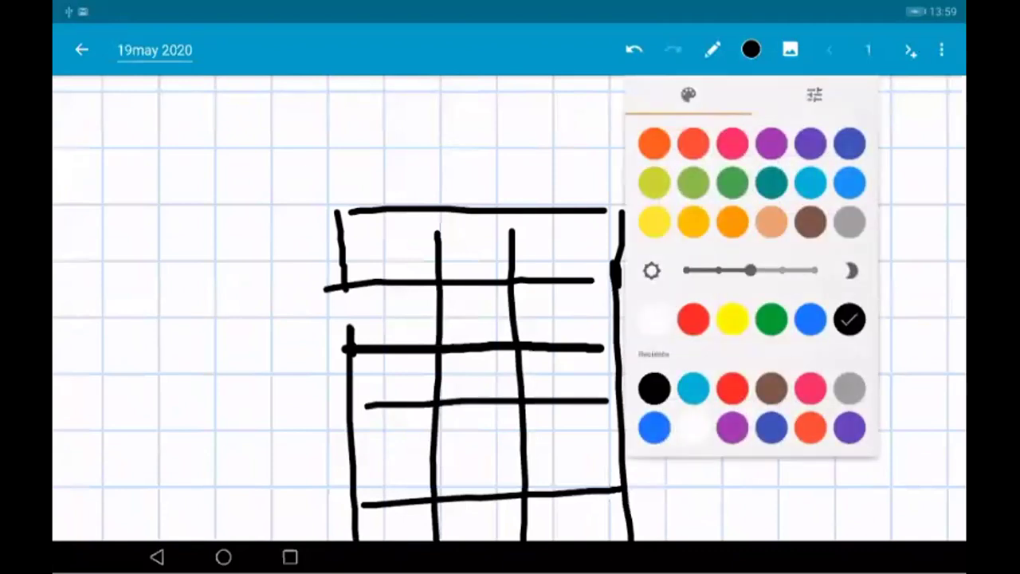
pyautogui.click(692, 319)
pyautogui.click(473, 214)
pyautogui.moveTo(473, 214)
pyautogui.mouseDown()
pyautogui.moveTo(498, 233)
pyautogui.moveTo(437, 208)
pyautogui.moveTo(451, 232)
pyautogui.moveTo(437, 281)
pyautogui.mouseUp()
pyautogui.moveTo(418, 271); pyautogui.dragTo(459, 273)
pyautogui.moveTo(514, 237); pyautogui.dragTo(515, 285)
pyautogui.moveTo(476, 285)
pyautogui.mouseDown()
pyautogui.moveTo(527, 273)
pyautogui.moveTo(459, 314)
pyautogui.moveTo(515, 418)
pyautogui.mouseUp()
pyautogui.moveTo(529, 391); pyautogui.dragTo(515, 417)
pyautogui.moveTo(439, 319); pyautogui.dragTo(434, 435)
pyautogui.moveTo(412, 394); pyautogui.dragTo(434, 435)
pyautogui.moveTo(443, 400); pyautogui.dragTo(434, 435)
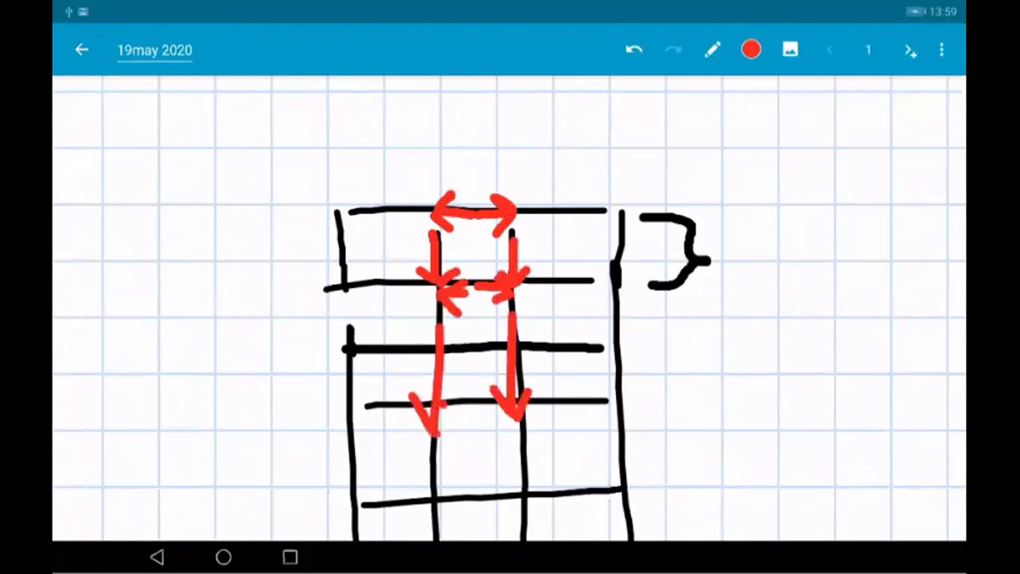
# Draw red downward arrows at the base of the four building columns, just above the grey foundation box
pyautogui.scroll(-3, 469, 302)
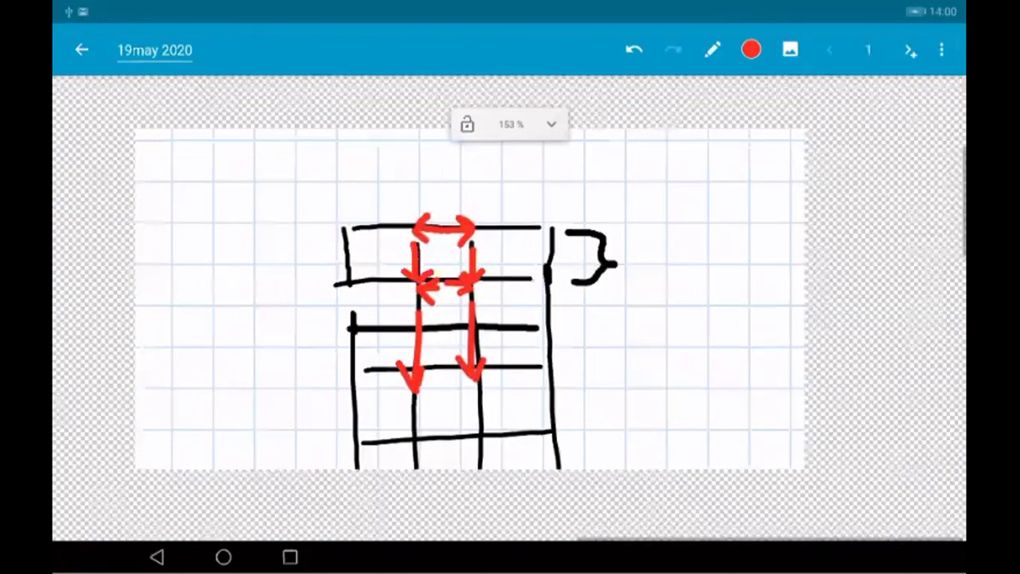
pyautogui.scroll(-2, 488, 275)
pyautogui.scroll(-2, 510, 307)
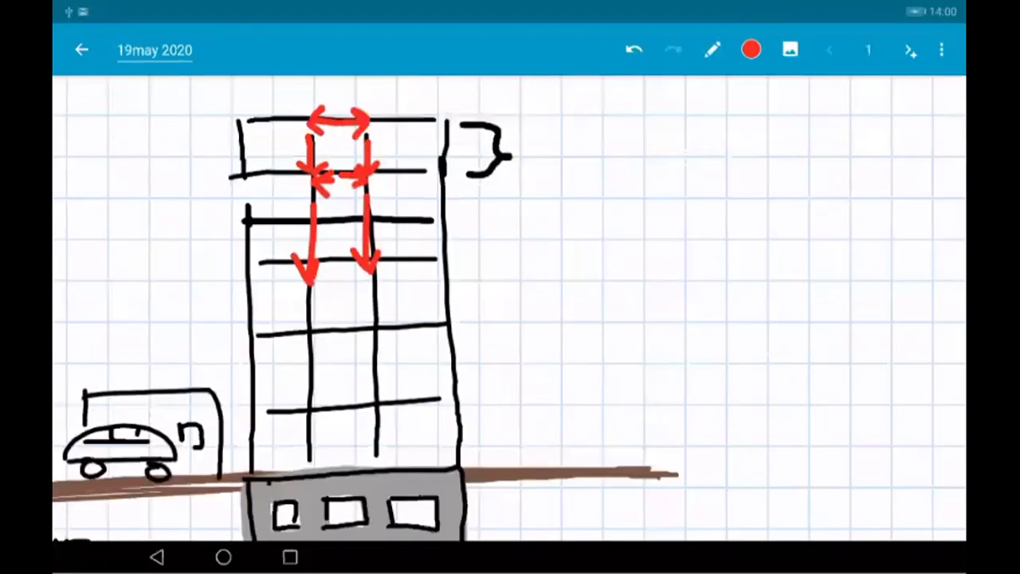
pyautogui.scroll(-2, 510, 307)
pyautogui.moveTo(311, 337); pyautogui.dragTo(311, 387)
pyautogui.moveTo(295, 367); pyautogui.dragTo(324, 368)
pyautogui.moveTo(367, 333); pyautogui.dragTo(369, 379)
pyautogui.moveTo(355, 360); pyautogui.dragTo(386, 361)
pyautogui.moveTo(422, 331); pyautogui.dragTo(432, 378)
pyautogui.moveTo(505, 318); pyautogui.dragTo(514, 381)
pyautogui.moveTo(494, 362); pyautogui.dragTo(526, 363)
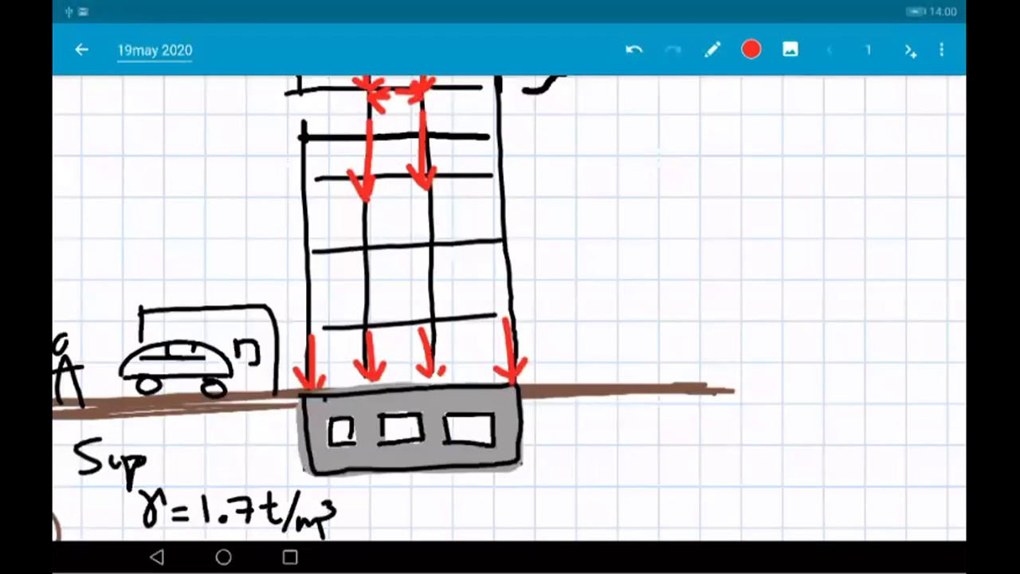
# Cross-hatch the building's top storey with black diagonal strokes
pyautogui.scroll(-2, 510, 307)
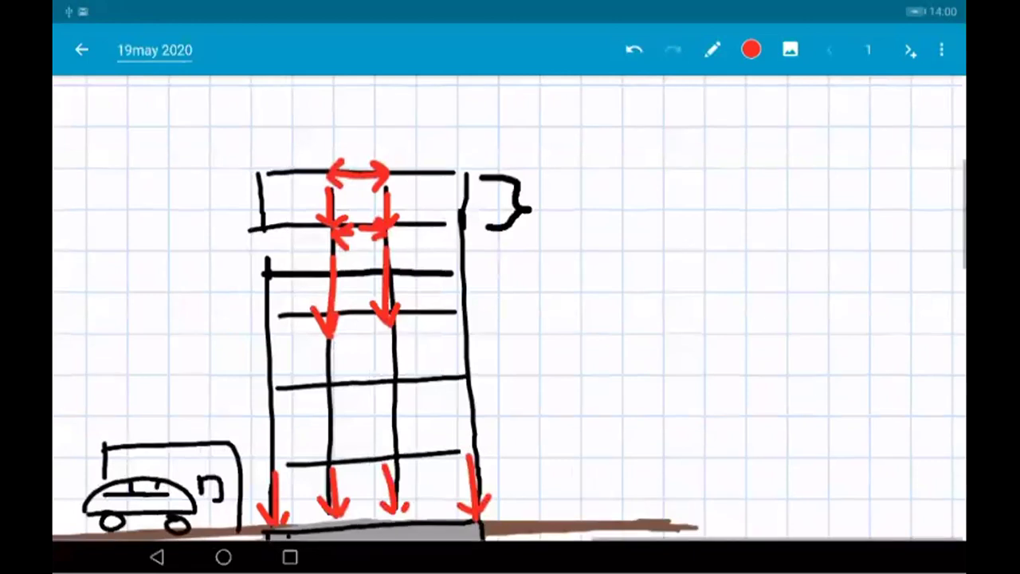
pyautogui.scroll(3, 499, 155)
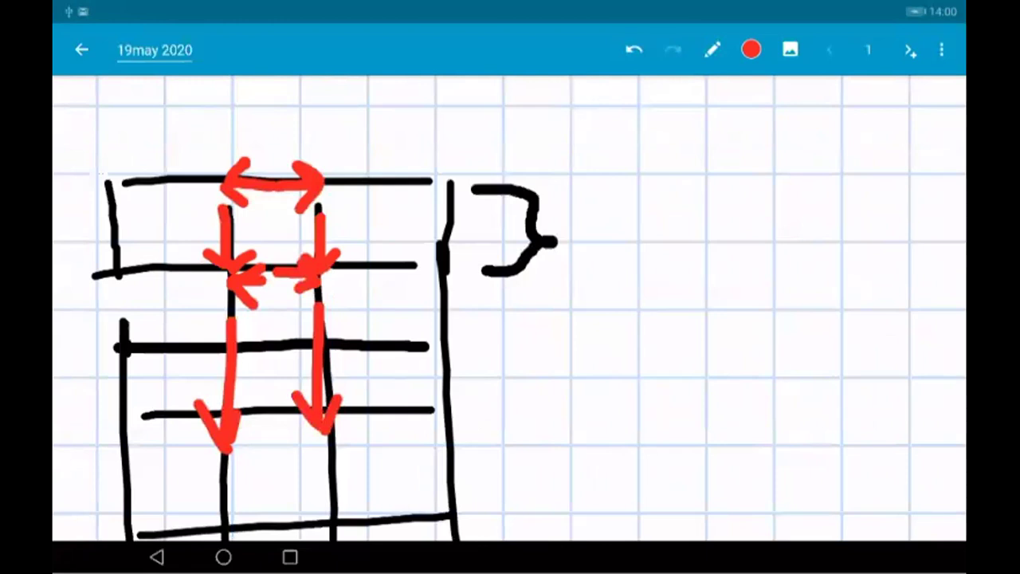
pyautogui.click(712, 49)
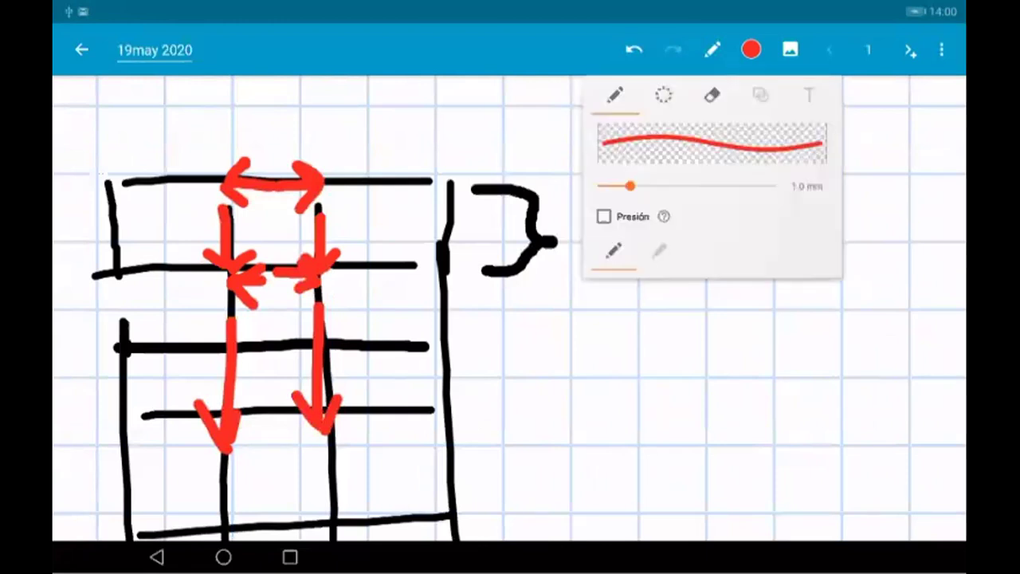
pyautogui.press('Escape')
pyautogui.click(750, 49)
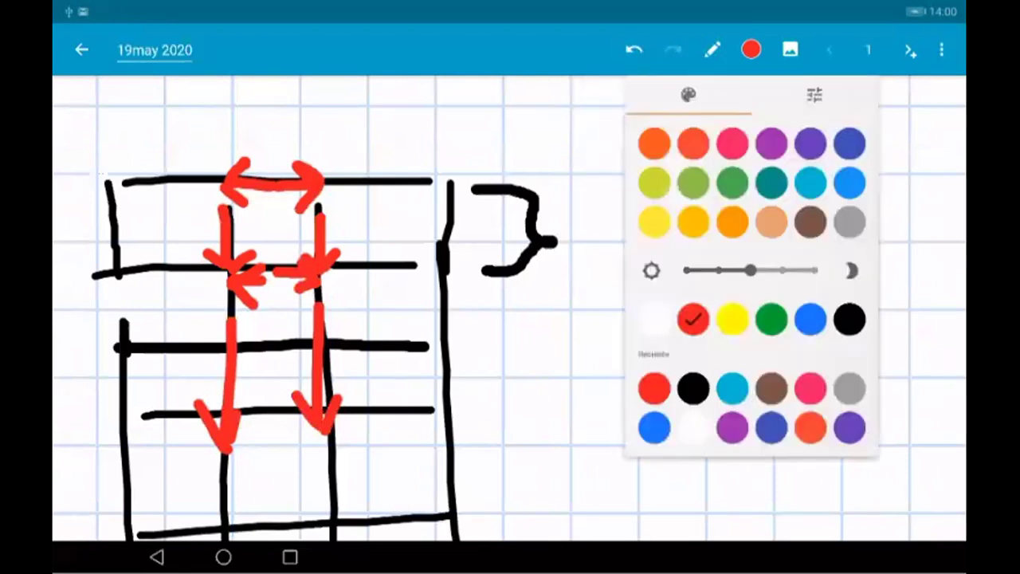
pyautogui.click(850, 318)
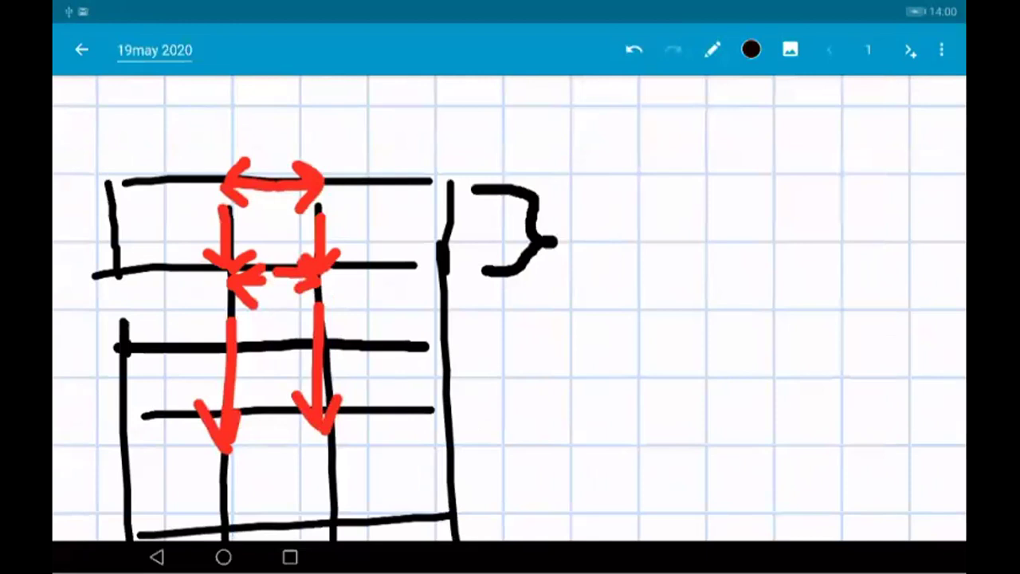
pyautogui.moveTo(128, 249); pyautogui.dragTo(185, 199)
pyautogui.moveTo(154, 269); pyautogui.dragTo(230, 204)
pyautogui.moveTo(220, 238); pyautogui.dragTo(275, 197)
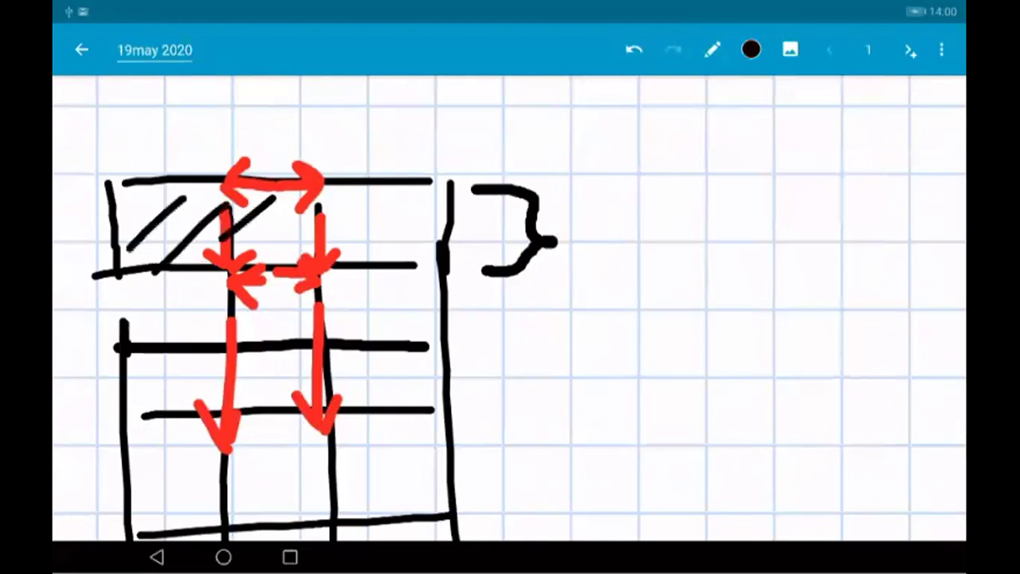
pyautogui.moveTo(231, 255); pyautogui.dragTo(322, 185)
pyautogui.moveTo(274, 255); pyautogui.dragTo(373, 185)
pyautogui.moveTo(307, 254); pyautogui.dragTo(408, 188)
pyautogui.moveTo(333, 256); pyautogui.dragTo(434, 185)
pyautogui.moveTo(371, 259); pyautogui.dragTo(448, 207)
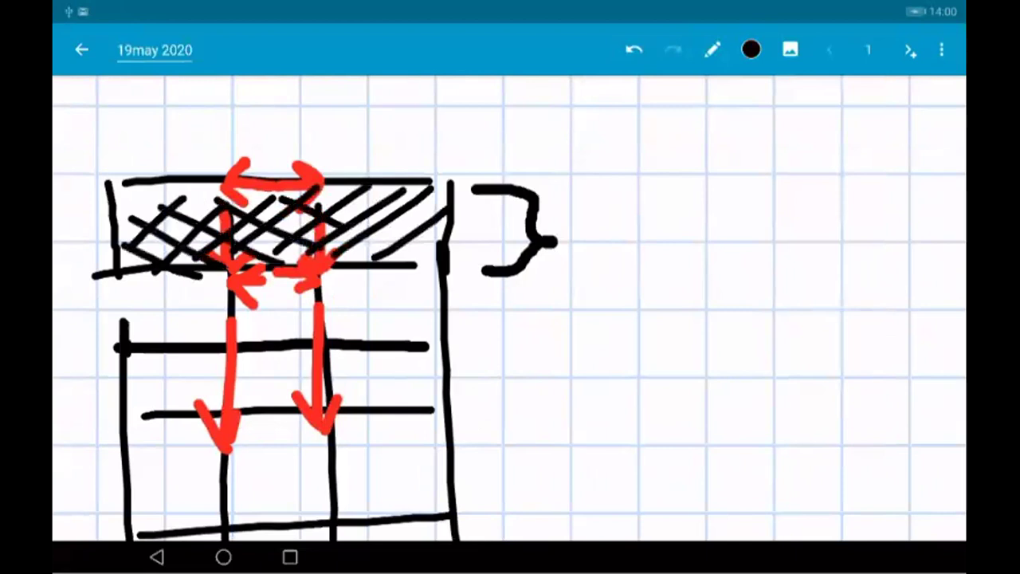
pyautogui.moveTo(375, 188); pyautogui.dragTo(434, 215)
# Write the load 1 t/m² in black beside the top storey's brace
pyautogui.moveTo(583, 207); pyautogui.dragTo(583, 241)
pyautogui.moveTo(618, 206); pyautogui.dragTo(638, 239)
pyautogui.moveTo(600, 225); pyautogui.dragTo(638, 223)
pyautogui.moveTo(676, 195)
pyautogui.mouseDown()
pyautogui.moveTo(642, 254)
pyautogui.moveTo(712, 253)
pyautogui.mouseUp()
pyautogui.moveTo(720, 208); pyautogui.dragTo(736, 224)
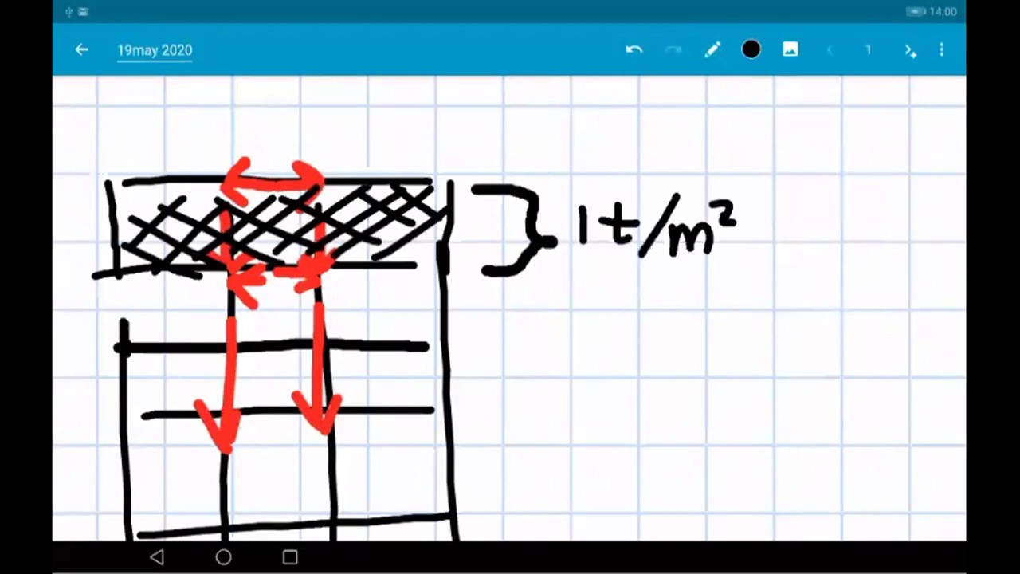
# Move the 1 t/m² load label further away from the top storey's brace and delete its digit 1
pyautogui.moveTo(678, 195); pyautogui.dragTo(697, 188)
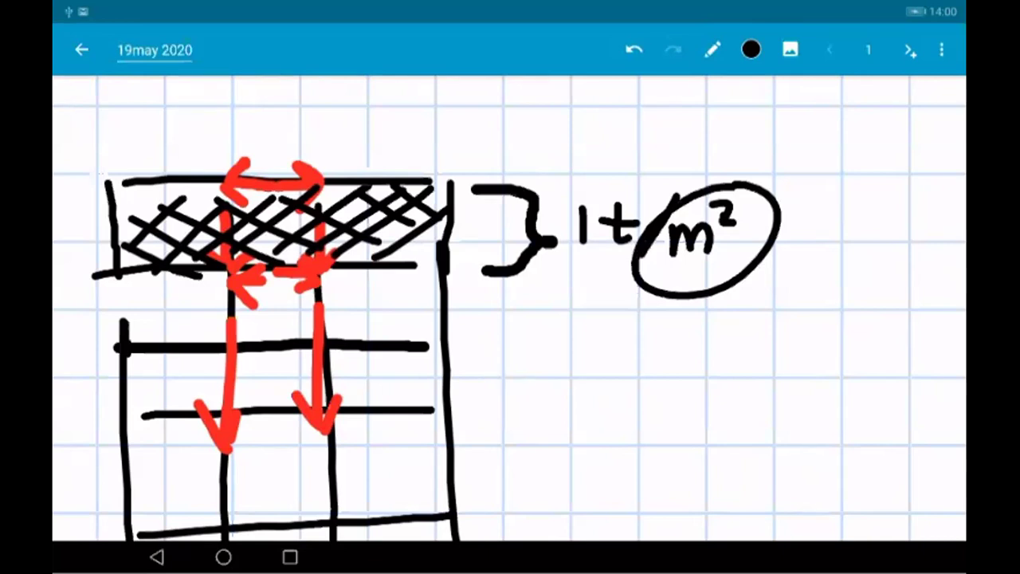
pyautogui.click(633, 50)
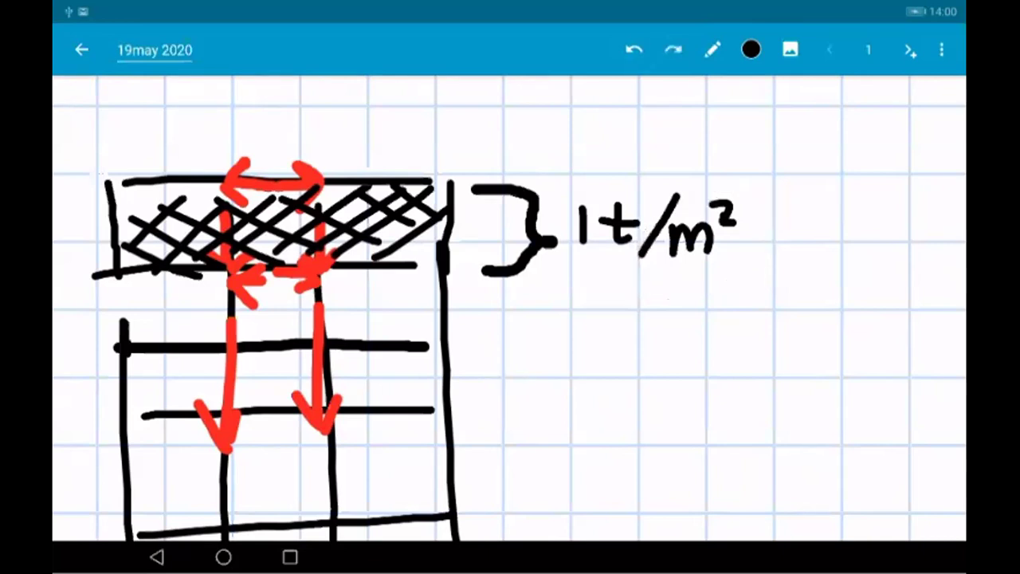
pyautogui.click(713, 49)
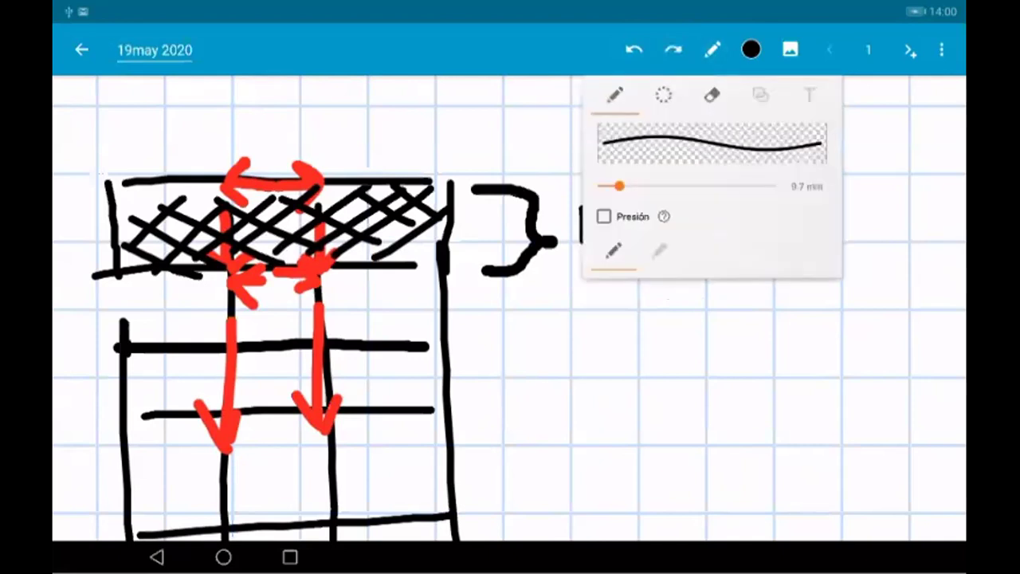
pyautogui.click(662, 93)
pyautogui.moveTo(580, 191); pyautogui.dragTo(586, 279)
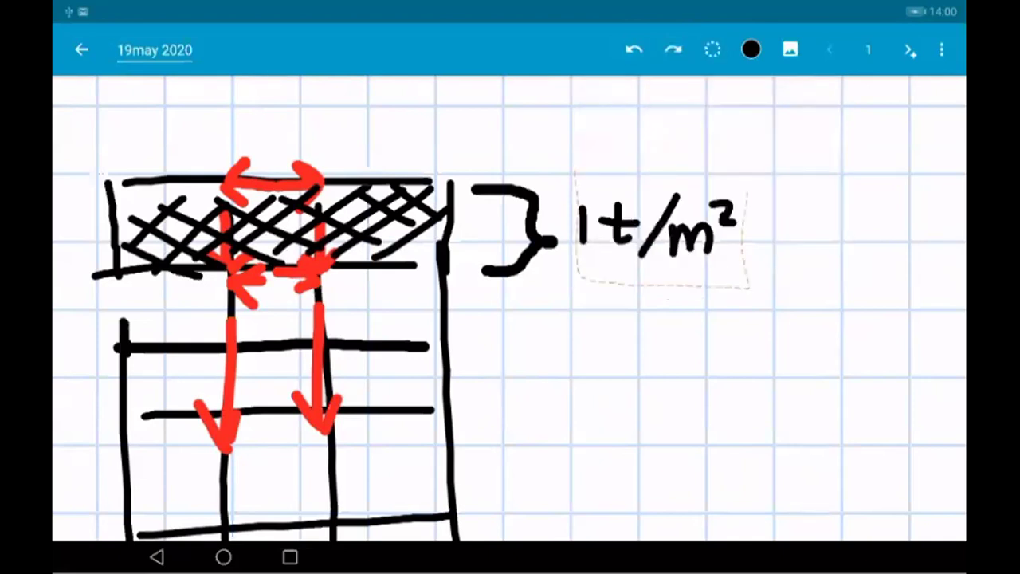
pyautogui.moveTo(662, 223); pyautogui.dragTo(797, 214)
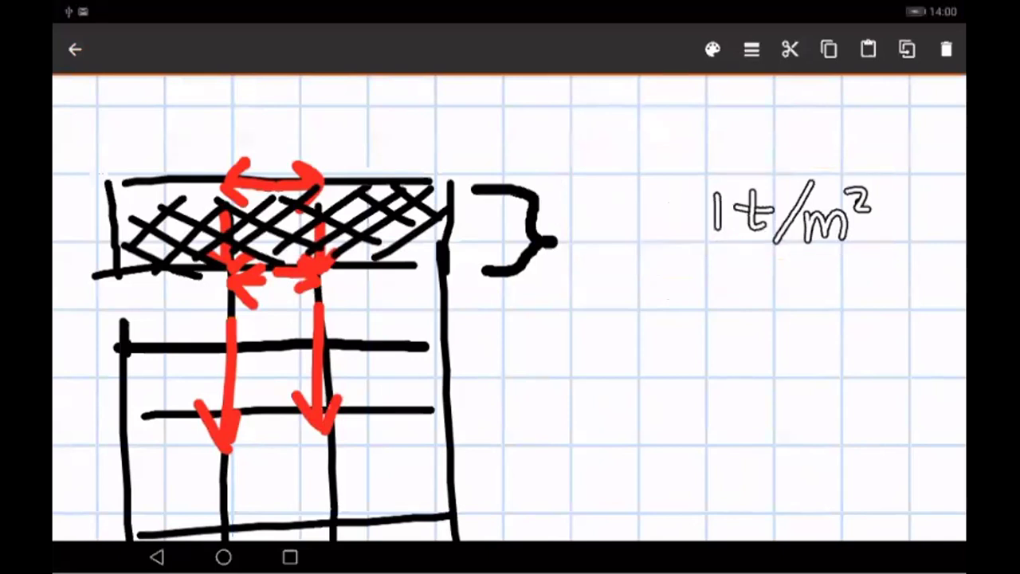
pyautogui.click(690, 206)
pyautogui.moveTo(698, 255)
pyautogui.mouseDown()
pyautogui.moveTo(732, 199)
pyautogui.moveTo(689, 159)
pyautogui.mouseUp()
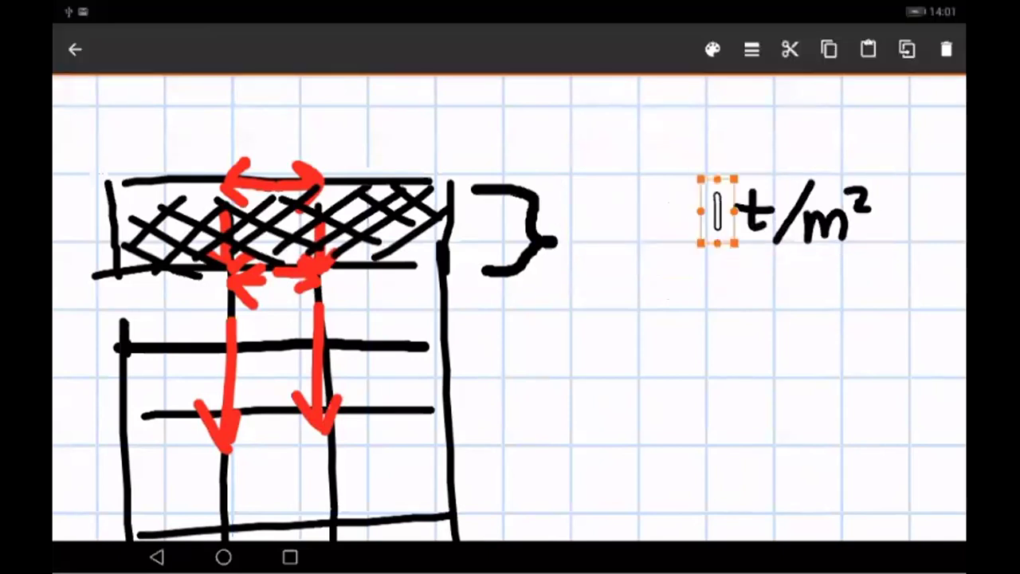
pyautogui.click(946, 49)
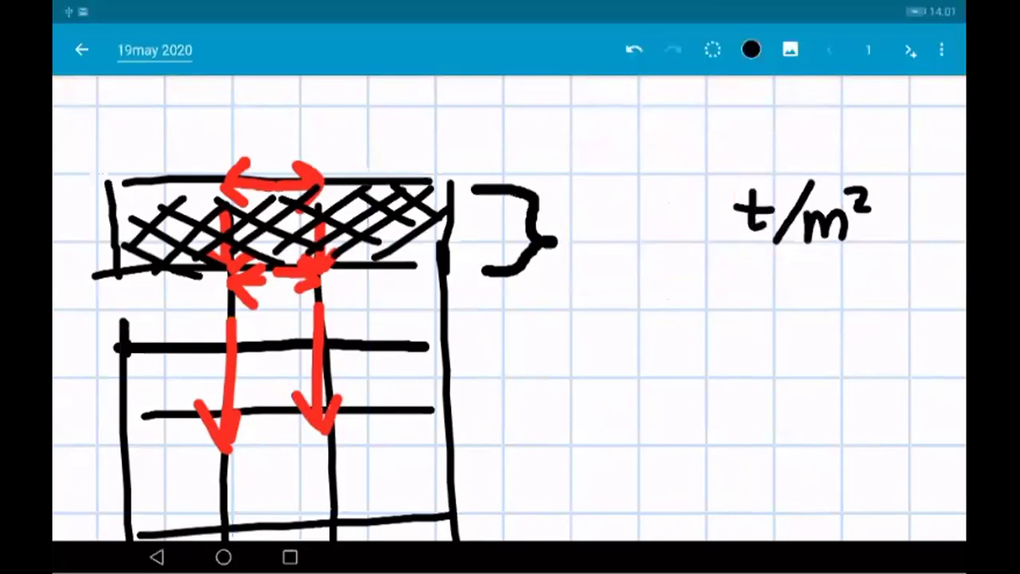
# Handwrite 0.80 in black in front of t/m² beside the top storey's brace
pyautogui.click(713, 49)
pyautogui.click(621, 94)
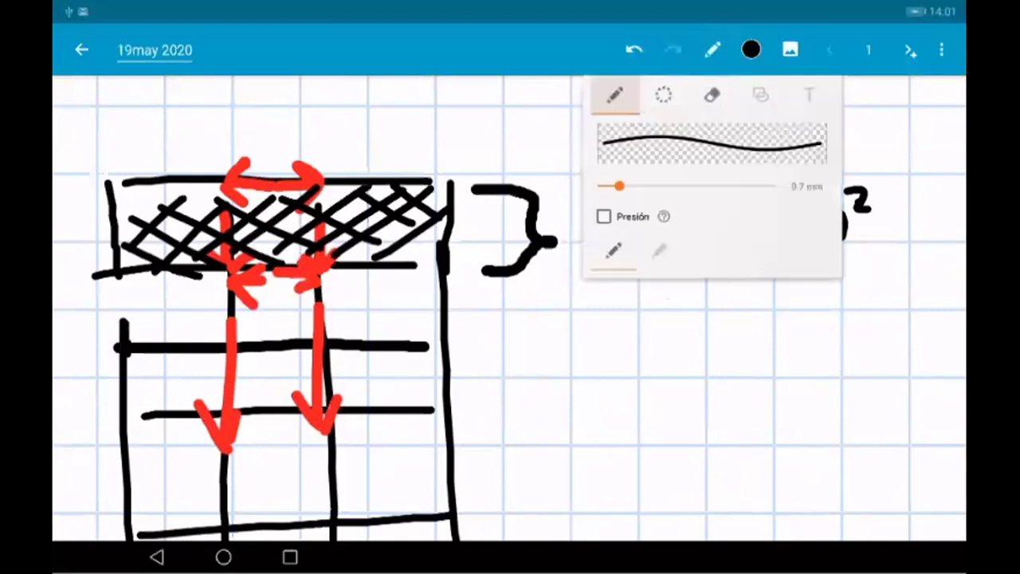
pyautogui.press('Escape')
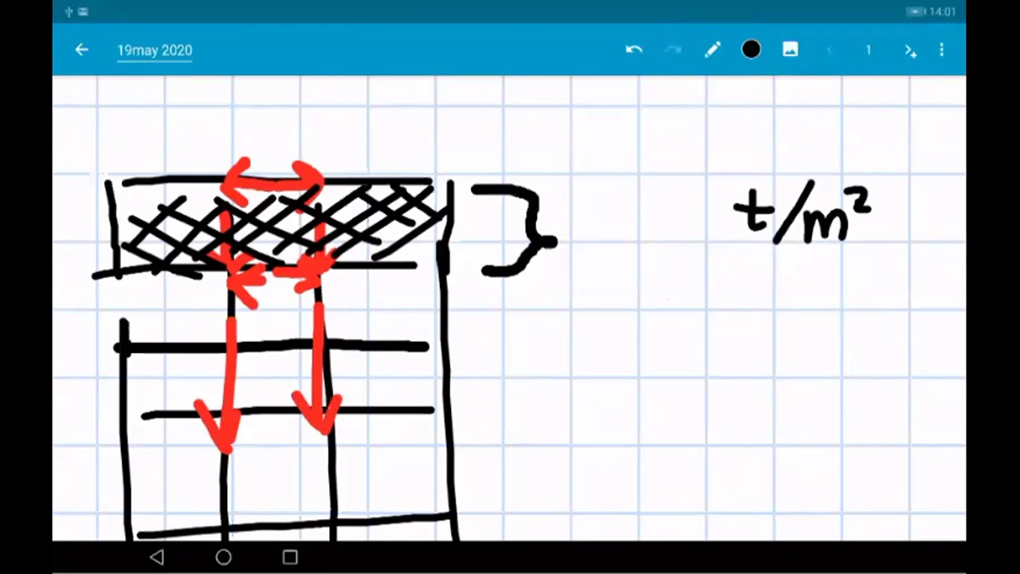
pyautogui.moveTo(605, 196); pyautogui.dragTo(602, 242)
pyautogui.click(634, 239)
pyautogui.moveTo(660, 202)
pyautogui.mouseDown()
pyautogui.moveTo(677, 206)
pyautogui.moveTo(668, 219)
pyautogui.moveTo(715, 196)
pyautogui.mouseUp()
pyautogui.moveTo(638, 238); pyautogui.dragTo(649, 236)
pyautogui.click(632, 242)
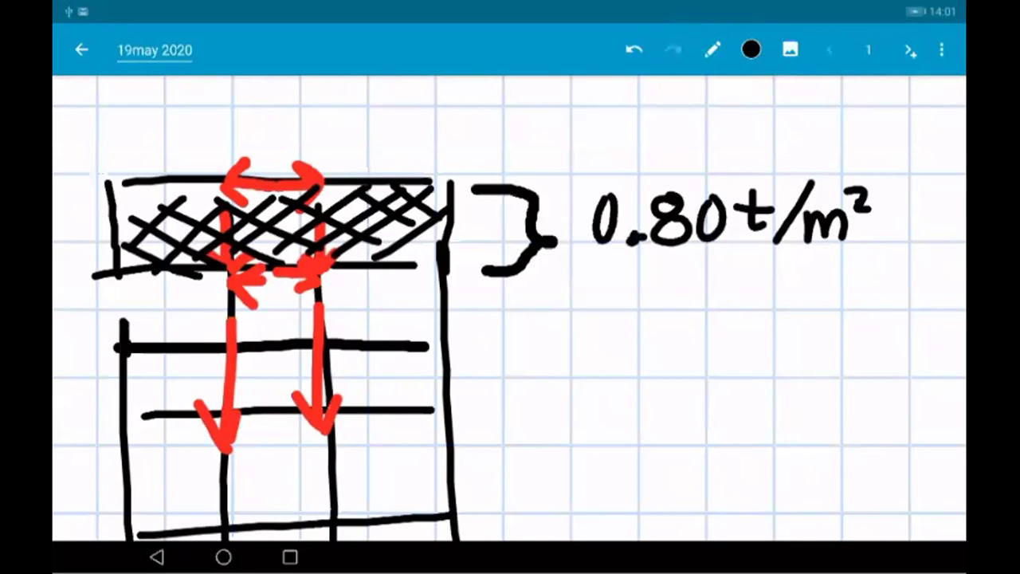
# Write the note "x Nivel" in black above the 0.80 t/m² load
pyautogui.scroll(-3, 510, 311)
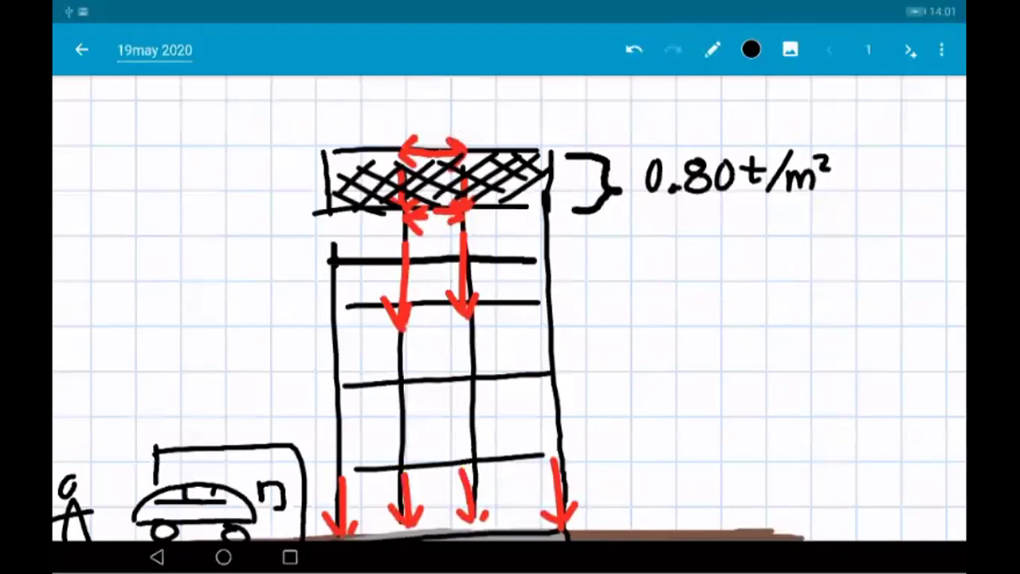
pyautogui.scroll(2, 510, 310)
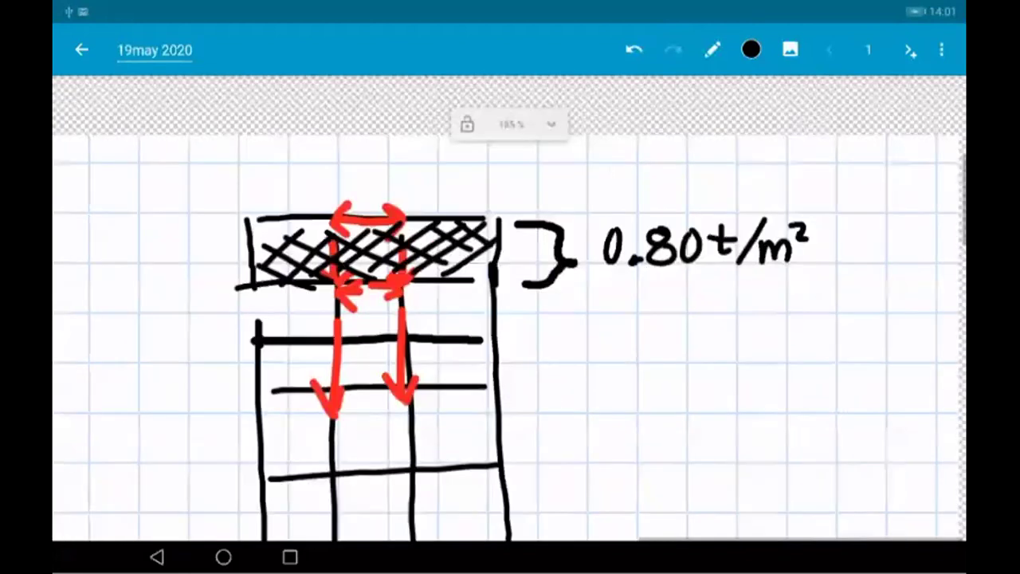
pyautogui.moveTo(592, 196)
pyautogui.mouseDown()
pyautogui.moveTo(620, 225)
pyautogui.moveTo(591, 225)
pyautogui.moveTo(686, 177)
pyautogui.moveTo(763, 179)
pyautogui.mouseUp()
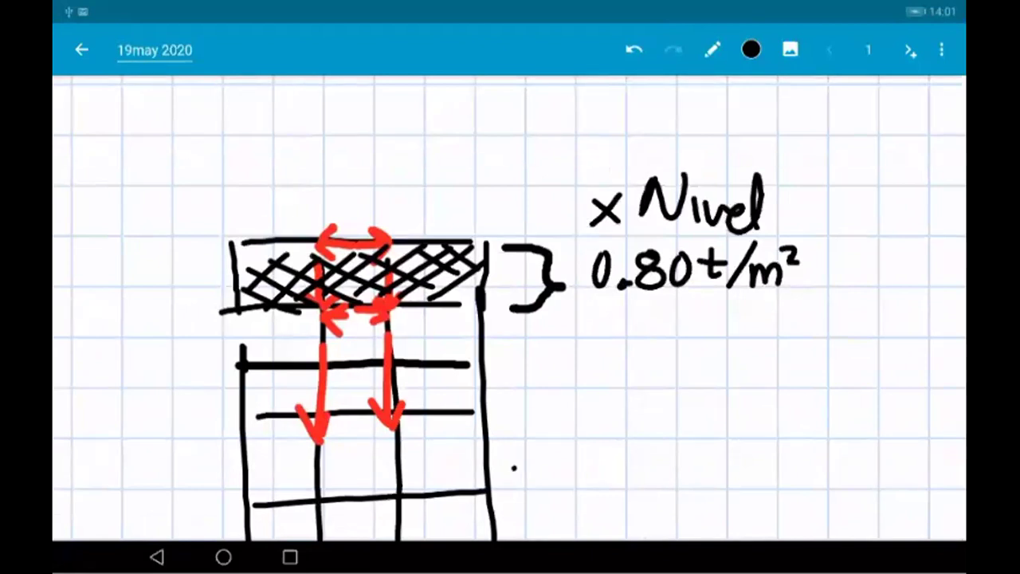
# Draw a black brace or arc beside each of the five storeys below the hatched one
pyautogui.scroll(-2, 510, 310)
pyautogui.scroll(-1, 510, 311)
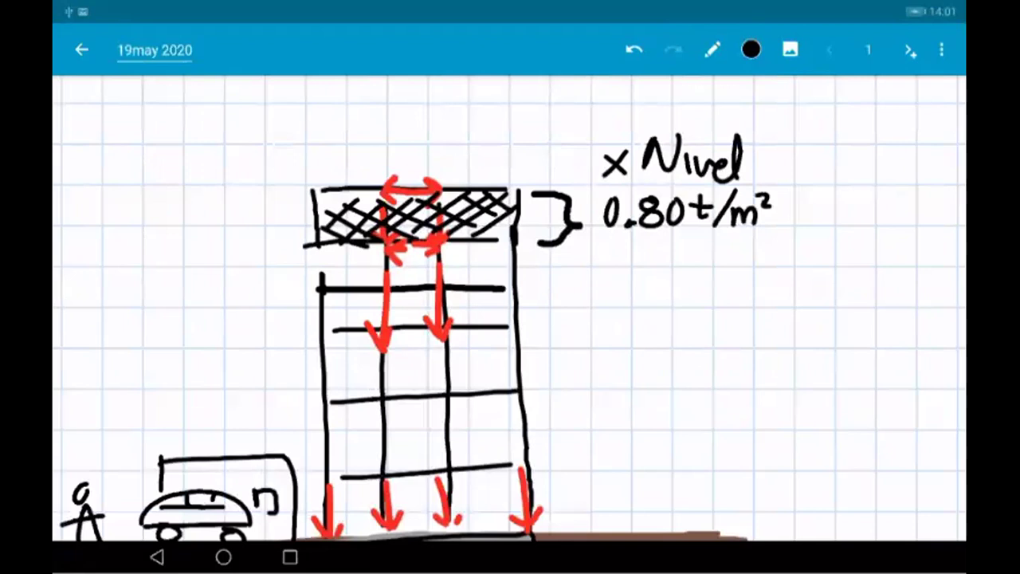
pyautogui.scroll(-2, 510, 311)
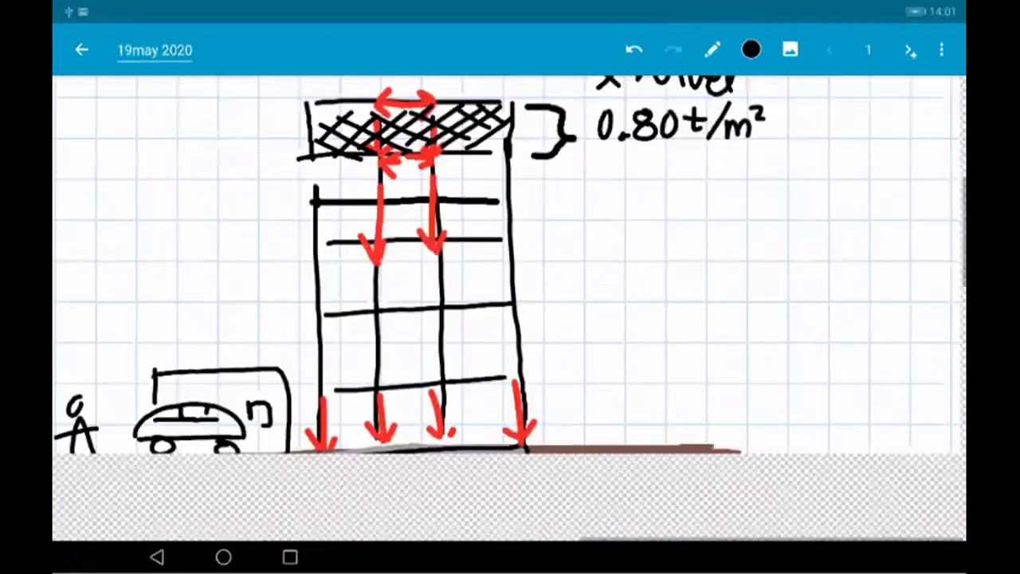
pyautogui.moveTo(523, 161)
pyautogui.mouseDown()
pyautogui.moveTo(541, 177)
pyautogui.moveTo(526, 296)
pyautogui.moveTo(537, 429)
pyautogui.mouseUp()
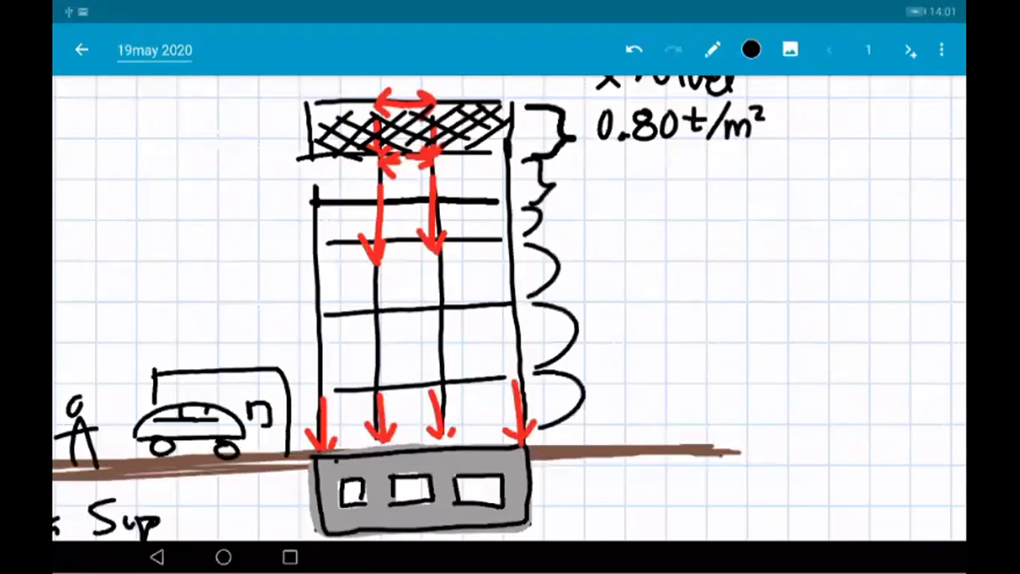
# Draw one tall brace spanning all storeys, label it "6 Niv =", and underline the 0.80 t/m² load
pyautogui.moveTo(769, 104); pyautogui.dragTo(696, 437)
pyautogui.hscroll(2, 510, 303)
pyautogui.hscroll(3, 510, 302)
pyautogui.moveTo(665, 217)
pyautogui.mouseDown()
pyautogui.moveTo(637, 259)
pyautogui.moveTo(642, 252)
pyautogui.mouseUp()
pyautogui.moveTo(677, 265); pyautogui.dragTo(710, 235)
pyautogui.moveTo(726, 247)
pyautogui.mouseDown()
pyautogui.moveTo(731, 265)
pyautogui.moveTo(760, 239)
pyautogui.mouseUp()
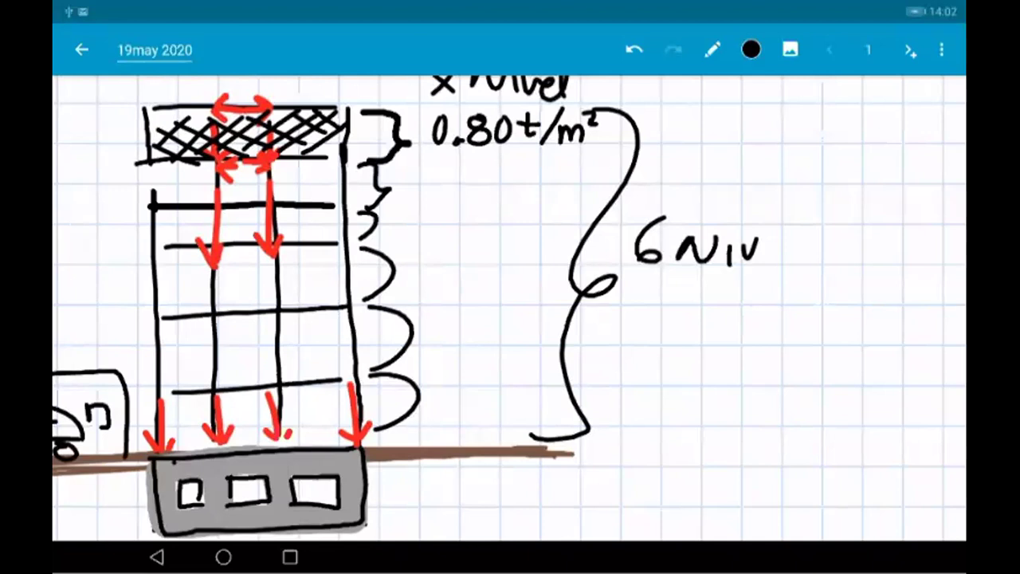
pyautogui.moveTo(770, 250); pyautogui.dragTo(790, 247)
pyautogui.moveTo(763, 261); pyautogui.dragTo(793, 259)
pyautogui.moveTo(432, 169); pyautogui.dragTo(540, 165)
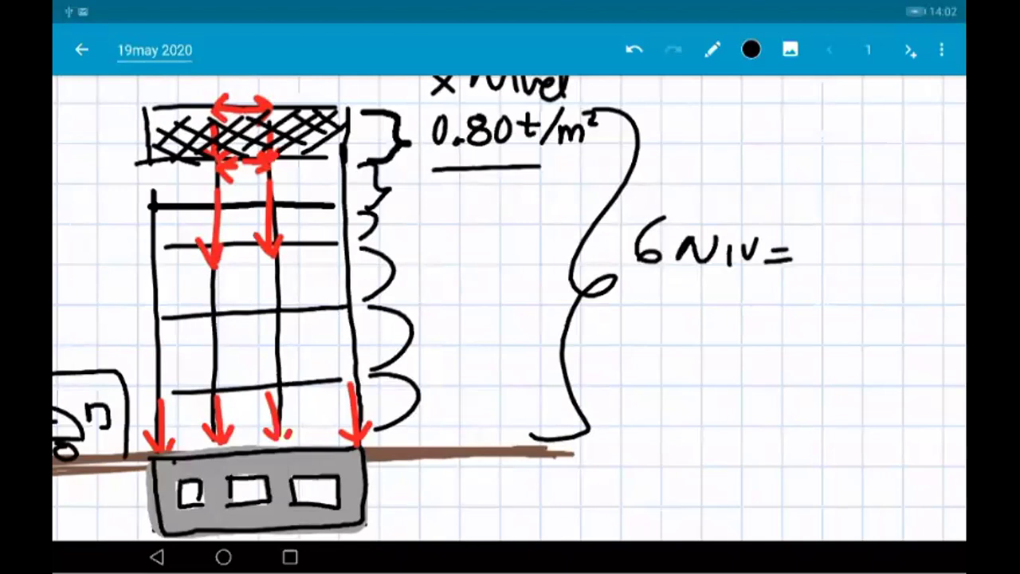
# Draw three black downward arrows onto a horizontal line that extends the ground surface beside the building
pyautogui.moveTo(606, 287); pyautogui.dragTo(514, 305)
pyautogui.moveTo(605, 287); pyautogui.dragTo(585, 287)
pyautogui.moveTo(562, 401)
pyautogui.mouseDown()
pyautogui.moveTo(562, 457)
pyautogui.moveTo(589, 440)
pyautogui.mouseUp()
pyautogui.click(596, 447)
pyautogui.moveTo(613, 402)
pyautogui.mouseDown()
pyautogui.moveTo(614, 463)
pyautogui.moveTo(636, 439)
pyautogui.mouseUp()
pyautogui.moveTo(664, 398); pyautogui.dragTo(662, 462)
pyautogui.moveTo(644, 444); pyautogui.dragTo(685, 440)
pyautogui.moveTo(456, 470); pyautogui.dragTo(734, 465)
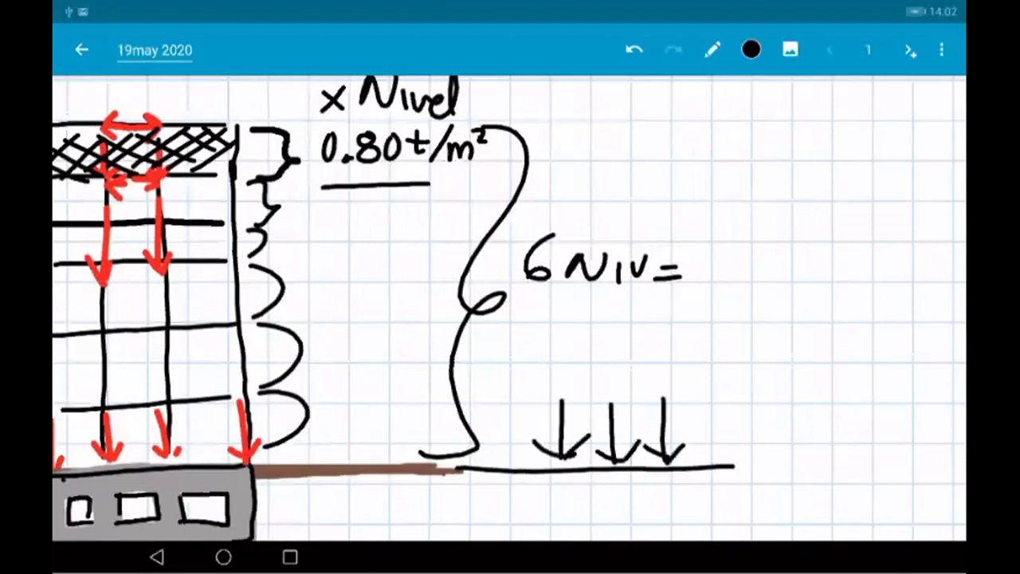
# Write the total load 4.8 t/m² in black above the three downward arrows
pyautogui.moveTo(583, 341); pyautogui.dragTo(601, 362)
pyautogui.moveTo(596, 343); pyautogui.dragTo(597, 380)
pyautogui.click(608, 373)
pyautogui.moveTo(649, 345)
pyautogui.mouseDown()
pyautogui.moveTo(639, 341)
pyautogui.moveTo(679, 376)
pyautogui.mouseUp()
pyautogui.moveTo(660, 352); pyautogui.dragTo(687, 349)
pyautogui.moveTo(723, 324)
pyautogui.mouseDown()
pyautogui.moveTo(691, 387)
pyautogui.moveTo(740, 383)
pyautogui.mouseUp()
pyautogui.moveTo(746, 349); pyautogui.dragTo(755, 362)
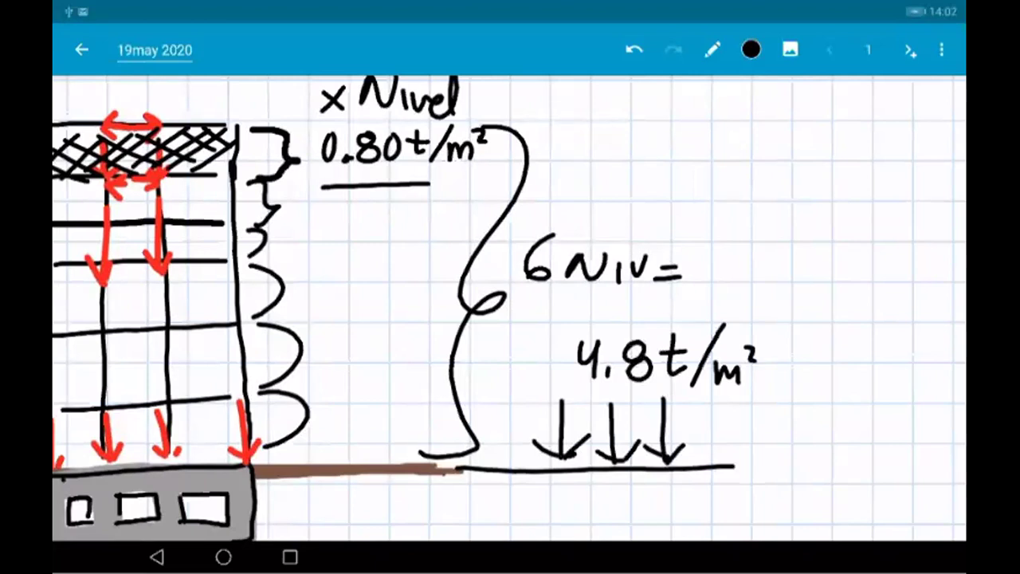
pyautogui.click(610, 371)
pyautogui.moveTo(761, 321)
pyautogui.mouseDown()
pyautogui.moveTo(558, 411)
pyautogui.moveTo(761, 319)
pyautogui.mouseUp()
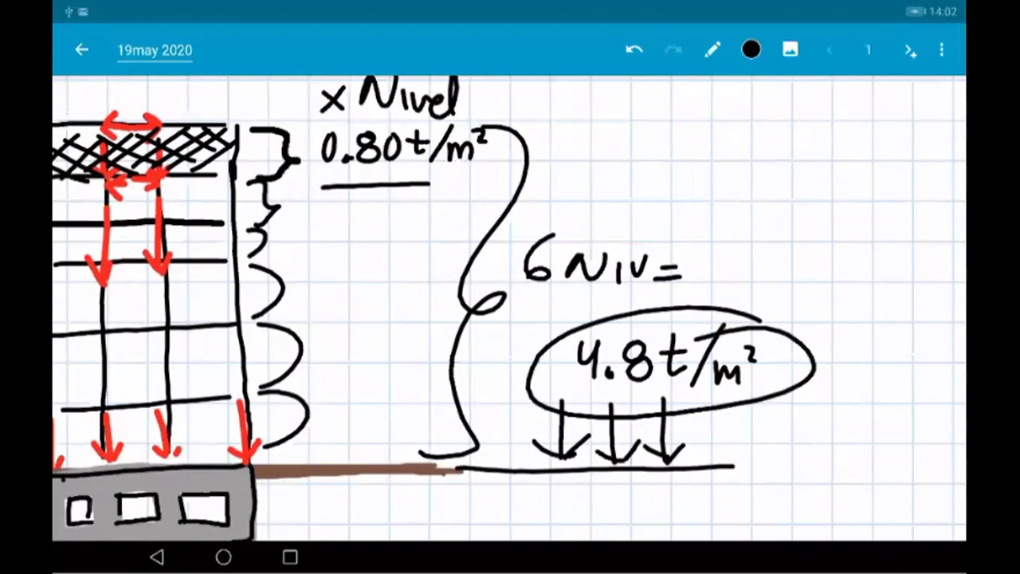
pyautogui.click(634, 49)
pyautogui.moveTo(413, 307); pyautogui.dragTo(428, 273)
pyautogui.click(633, 50)
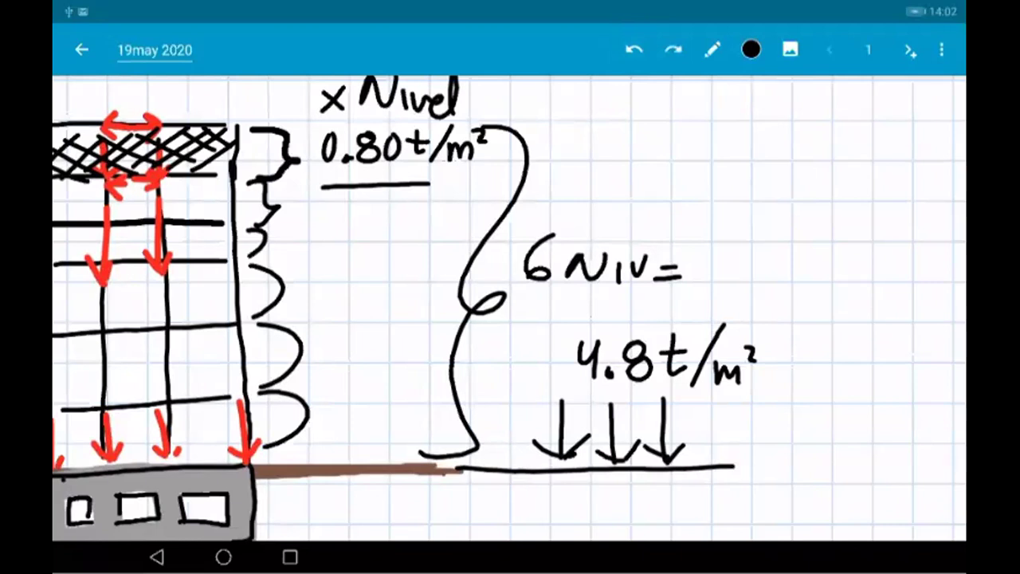
pyautogui.scroll(-3, 510, 306)
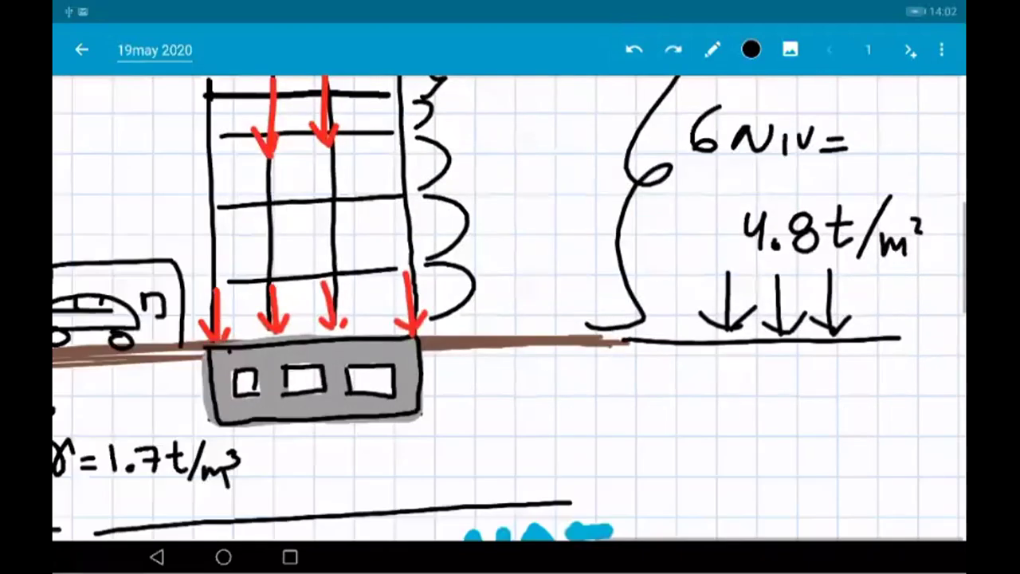
pyautogui.moveTo(430, 312); pyautogui.dragTo(422, 316)
pyautogui.click(634, 49)
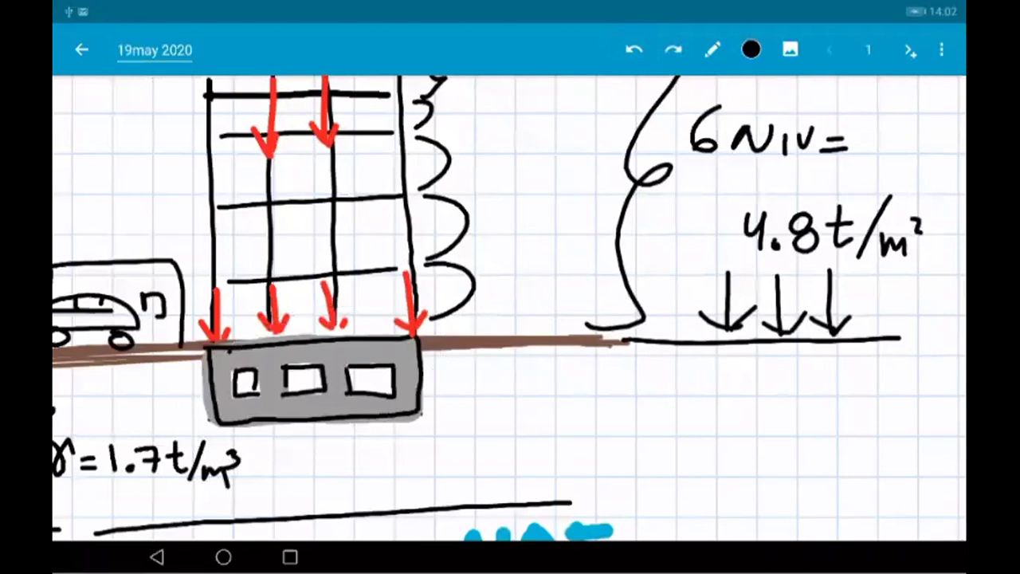
# Draw a short vertical stroke under the loaded line and a column of three small black circles further below it
pyautogui.hscroll(3, 510, 307)
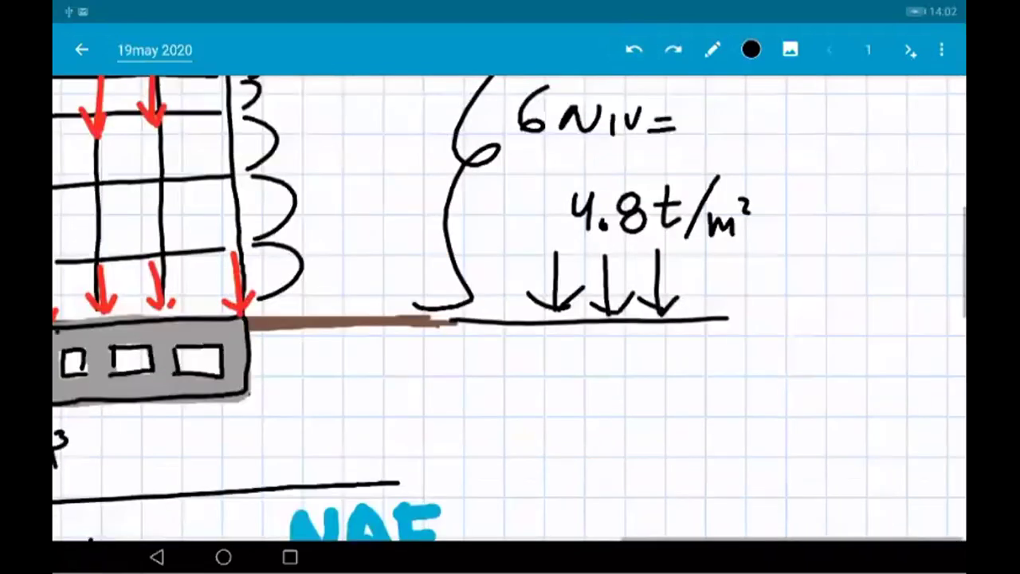
pyautogui.moveTo(533, 333); pyautogui.dragTo(532, 374)
pyautogui.moveTo(613, 451); pyautogui.dragTo(618, 457)
pyautogui.moveTo(619, 481); pyautogui.dragTo(638, 515)
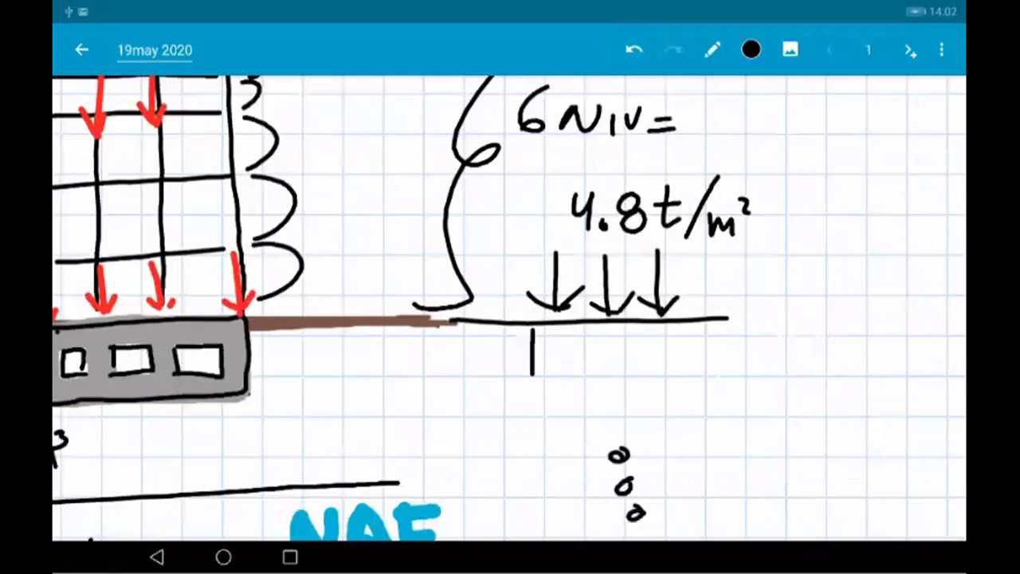
pyautogui.moveTo(618, 341); pyautogui.dragTo(618, 426)
pyautogui.moveTo(599, 408); pyautogui.dragTo(637, 411)
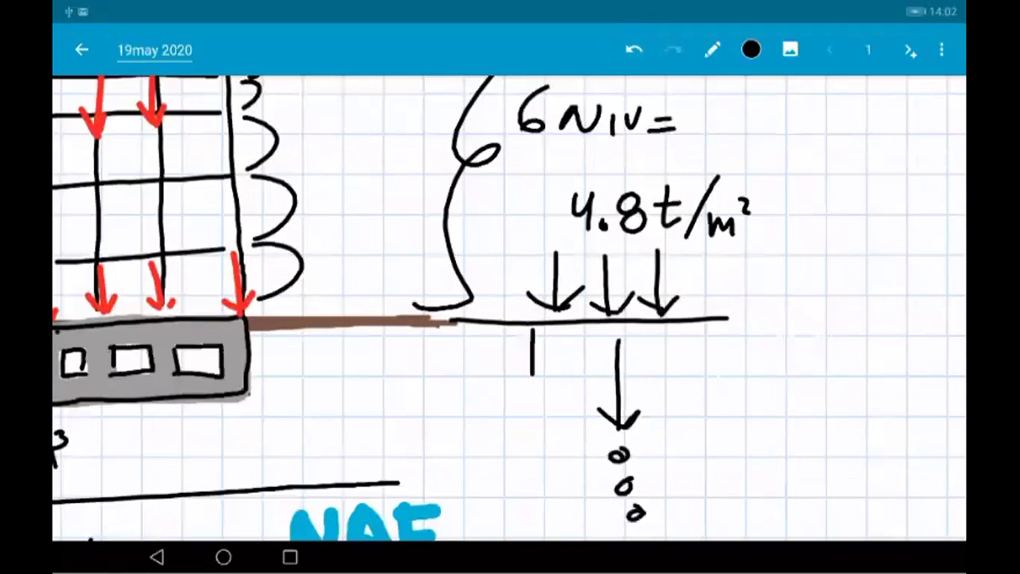
pyautogui.click(633, 50)
# Switch the ink to purple, colour the two small soil circles, and draw a third purple circle beneath them
pyautogui.click(750, 49)
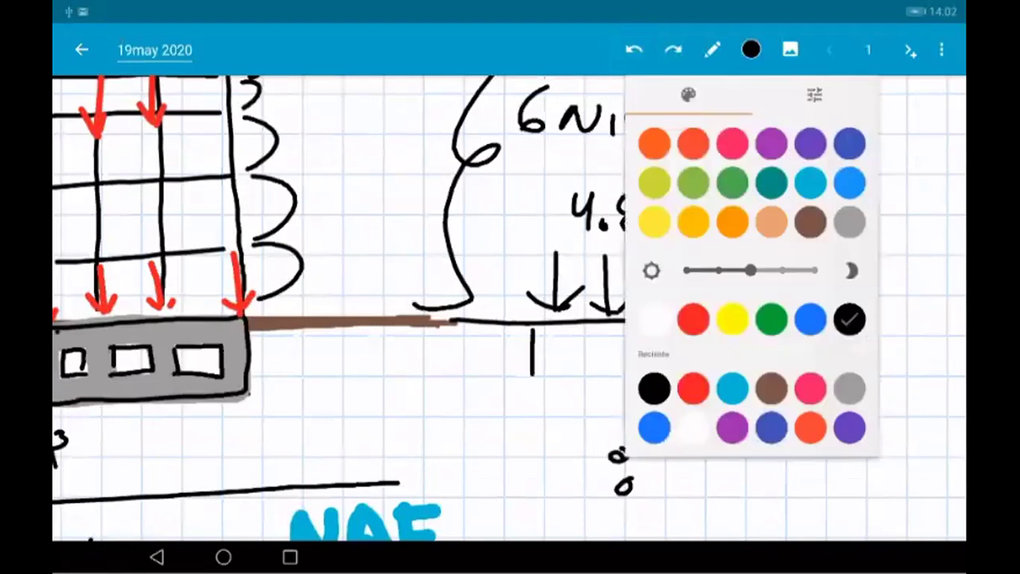
pyautogui.click(771, 144)
pyautogui.click(622, 453)
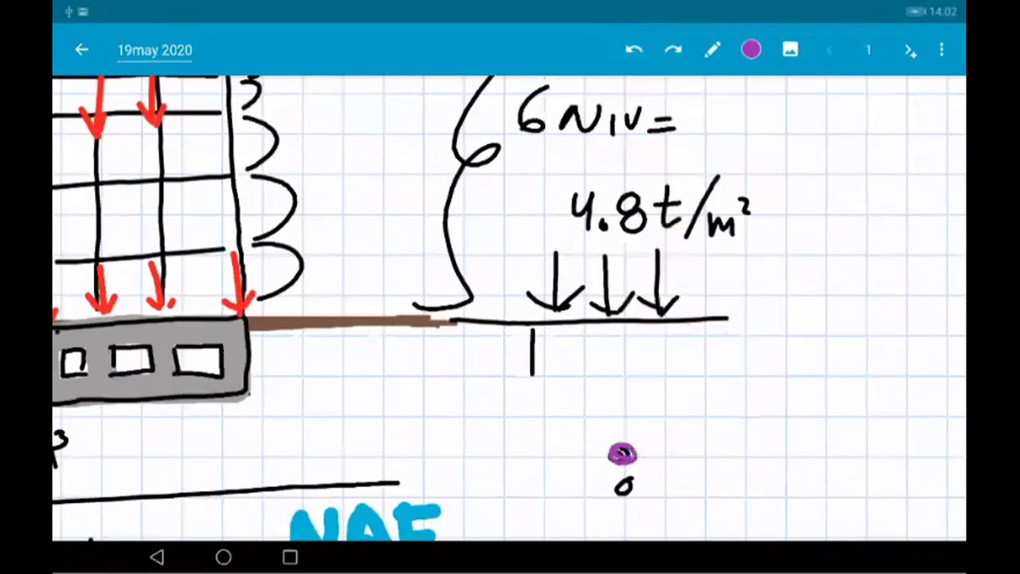
pyautogui.click(625, 485)
pyautogui.moveTo(635, 515); pyautogui.dragTo(634, 514)
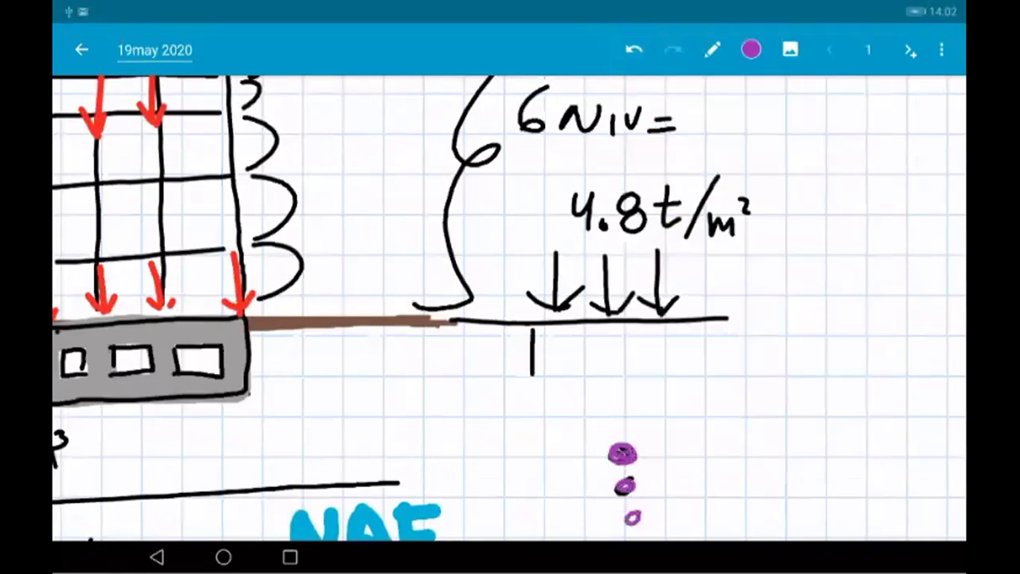
# Draw a purple rectangular block beneath the loaded line and fill it with dense purple strokes
pyautogui.moveTo(532, 362)
pyautogui.mouseDown()
pyautogui.moveTo(558, 389)
pyautogui.moveTo(713, 341)
pyautogui.mouseUp()
pyautogui.moveTo(526, 331); pyautogui.dragTo(715, 327)
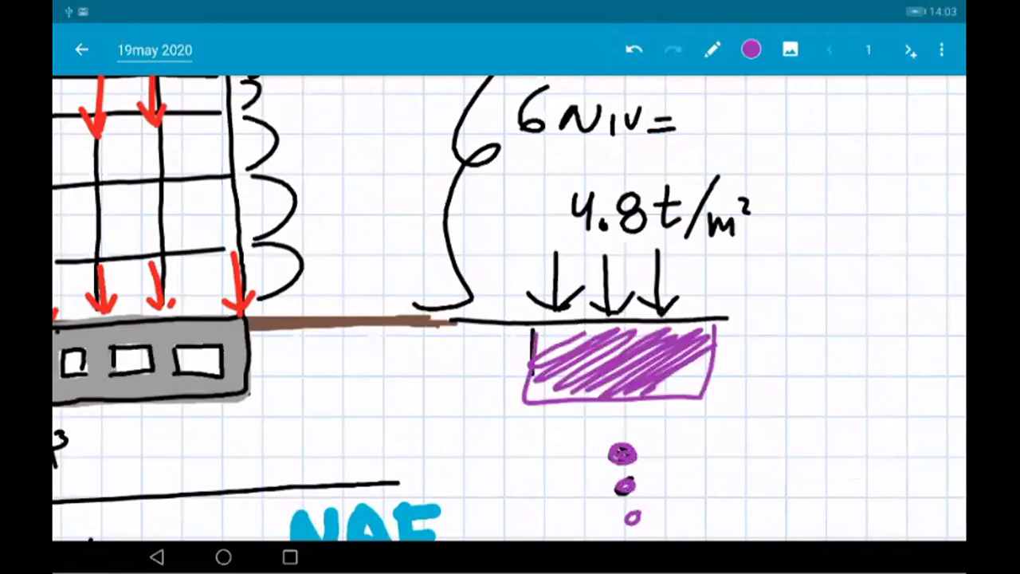
pyautogui.moveTo(543, 395); pyautogui.dragTo(703, 375)
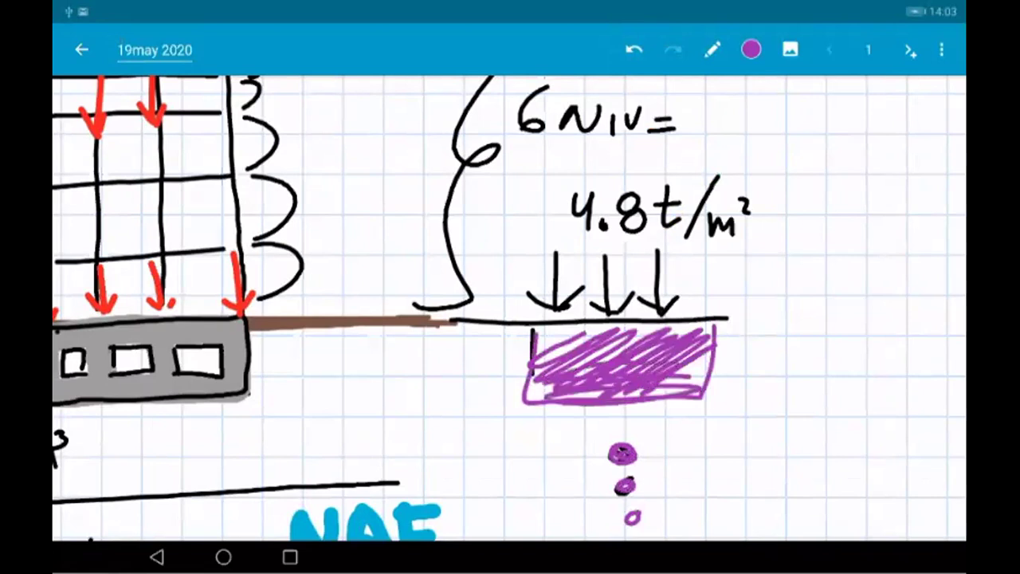
pyautogui.moveTo(541, 355); pyautogui.dragTo(694, 386)
# Draw a purple vertical dimension bar with end ticks beside the filled block to mark its depth
pyautogui.hscroll(3, 510, 319)
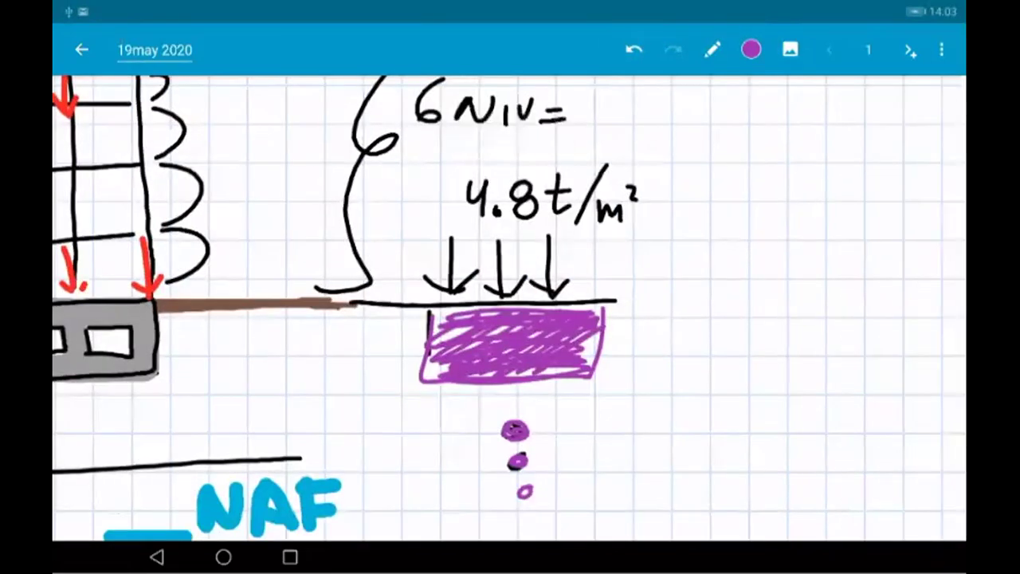
pyautogui.moveTo(624, 306)
pyautogui.mouseDown()
pyautogui.moveTo(658, 305)
pyautogui.moveTo(643, 384)
pyautogui.mouseUp()
pyautogui.moveTo(618, 385); pyautogui.dragTo(658, 383)
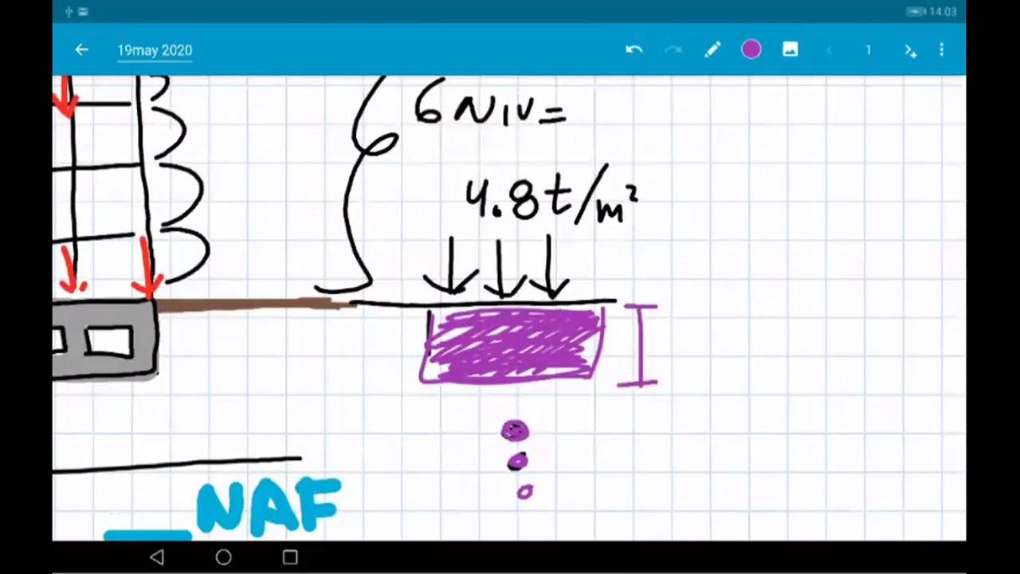
# Select the filled purple block beneath the loaded line and remove it
pyautogui.click(751, 49)
pyautogui.click(713, 49)
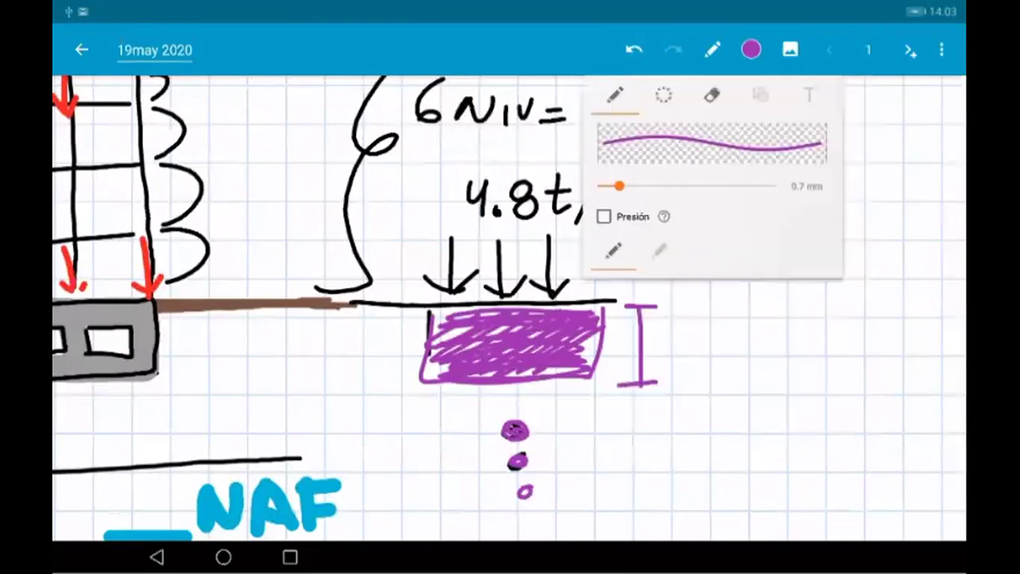
pyautogui.click(663, 95)
pyautogui.moveTo(514, 295)
pyautogui.mouseDown()
pyautogui.moveTo(418, 388)
pyautogui.moveTo(514, 296)
pyautogui.mouseUp()
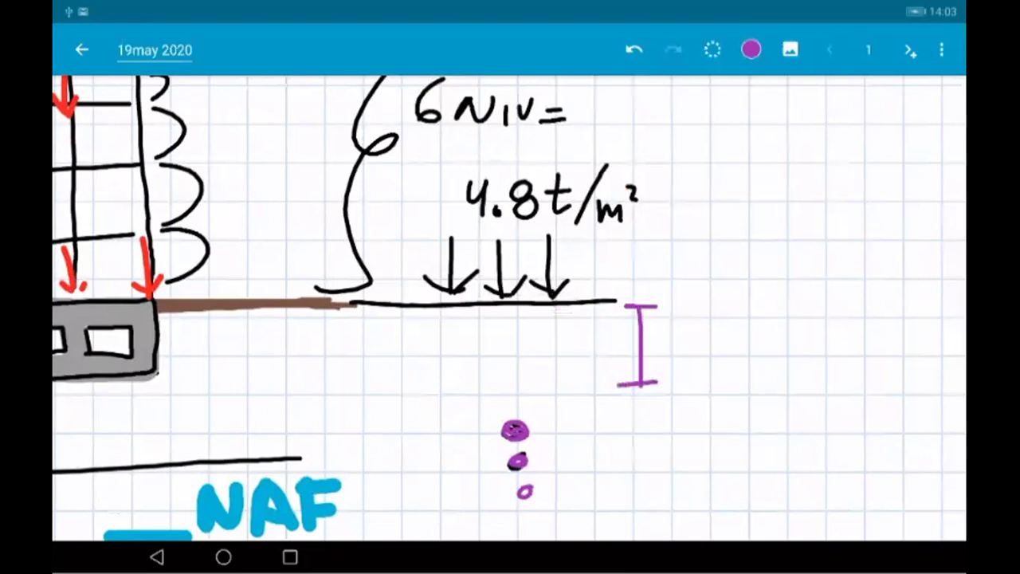
# Draw an empty purple rectangle outline beneath the loaded line to represent the excavation
pyautogui.click(751, 50)
pyautogui.press('Escape')
pyautogui.click(712, 49)
pyautogui.moveTo(438, 312)
pyautogui.mouseDown()
pyautogui.moveTo(438, 363)
pyautogui.moveTo(592, 307)
pyautogui.mouseUp()
# Draw a short purple leader from the uppermost soil circle and write "Alivio" at its end
pyautogui.moveTo(526, 432); pyautogui.dragTo(576, 431)
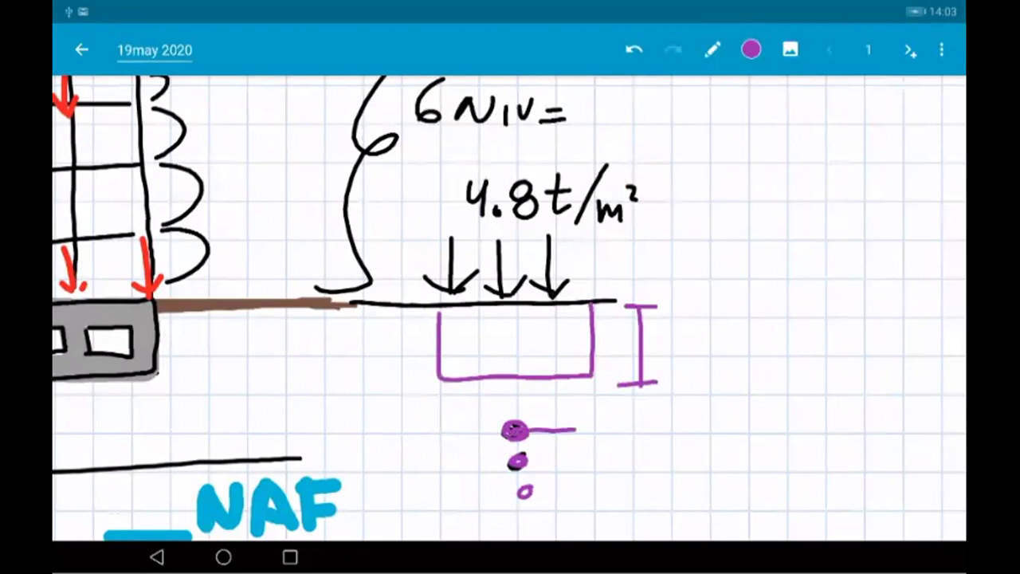
pyautogui.moveTo(608, 414); pyautogui.dragTo(629, 438)
pyautogui.moveTo(604, 424); pyautogui.dragTo(623, 424)
pyautogui.moveTo(647, 402)
pyautogui.mouseDown()
pyautogui.moveTo(646, 441)
pyautogui.moveTo(684, 439)
pyautogui.mouseUp()
pyautogui.moveTo(698, 417); pyautogui.dragTo(697, 443)
pyautogui.moveTo(722, 422); pyautogui.dragTo(721, 424)
pyautogui.click(634, 50)
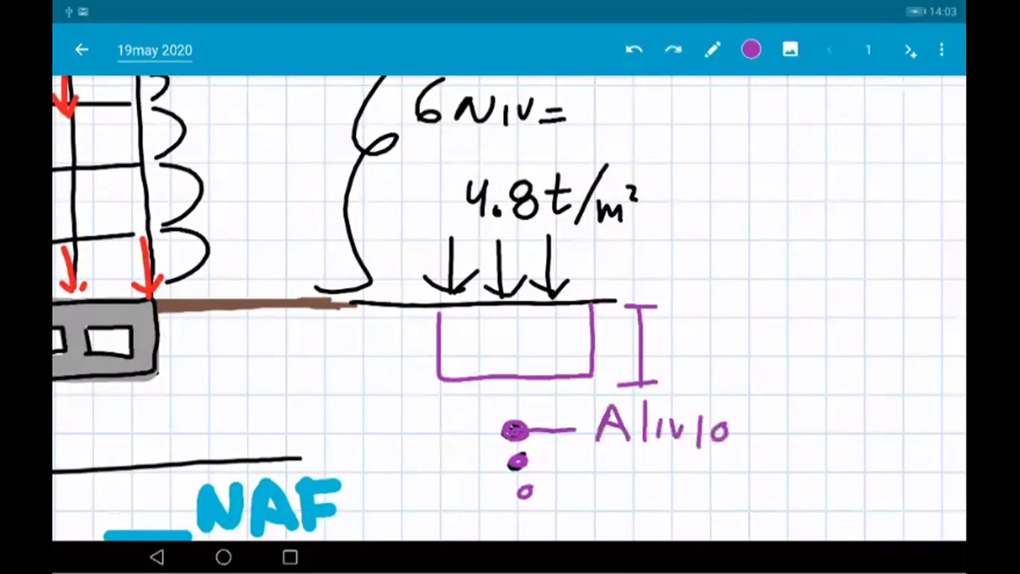
# Complete the purple label with "de Esfuerzos" after and below "Alivio"
pyautogui.moveTo(646, 453); pyautogui.dragTo(651, 454)
pyautogui.moveTo(789, 422); pyautogui.dragTo(777, 440)
pyautogui.moveTo(792, 389); pyautogui.dragTo(794, 443)
pyautogui.moveTo(807, 434); pyautogui.dragTo(831, 443)
pyautogui.moveTo(636, 464); pyautogui.dragTo(638, 491)
pyautogui.moveTo(670, 464); pyautogui.dragTo(658, 494)
pyautogui.moveTo(727, 428)
pyautogui.mouseDown()
pyautogui.moveTo(713, 495)
pyautogui.moveTo(734, 479)
pyautogui.mouseUp()
pyautogui.click(858, 480)
pyautogui.moveTo(740, 477)
pyautogui.mouseDown()
pyautogui.moveTo(829, 500)
pyautogui.moveTo(865, 483)
pyautogui.mouseUp()
pyautogui.moveTo(891, 477); pyautogui.dragTo(875, 499)
# Hatch the soil around the sides and base of the excavation outline with short purple diagonal strokes
pyautogui.scroll(-2, 510, 319)
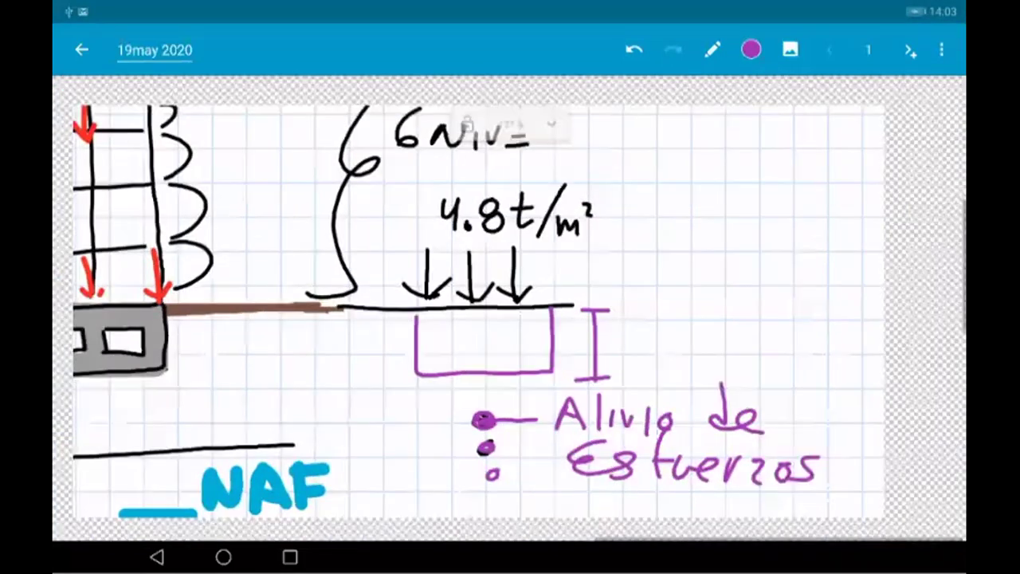
pyautogui.scroll(-2, 510, 239)
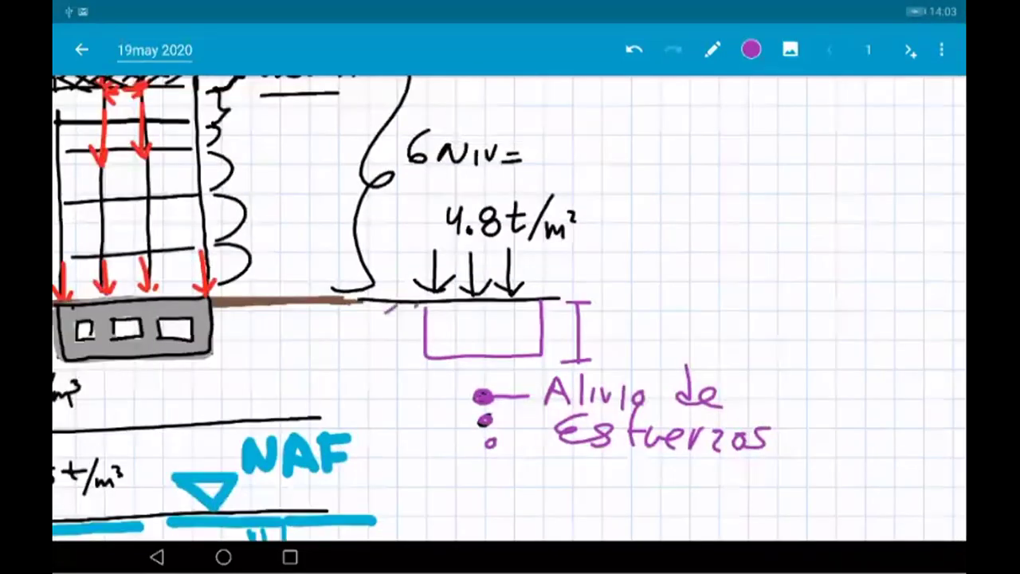
pyautogui.moveTo(398, 307)
pyautogui.mouseDown()
pyautogui.moveTo(422, 362)
pyautogui.moveTo(562, 359)
pyautogui.mouseUp()
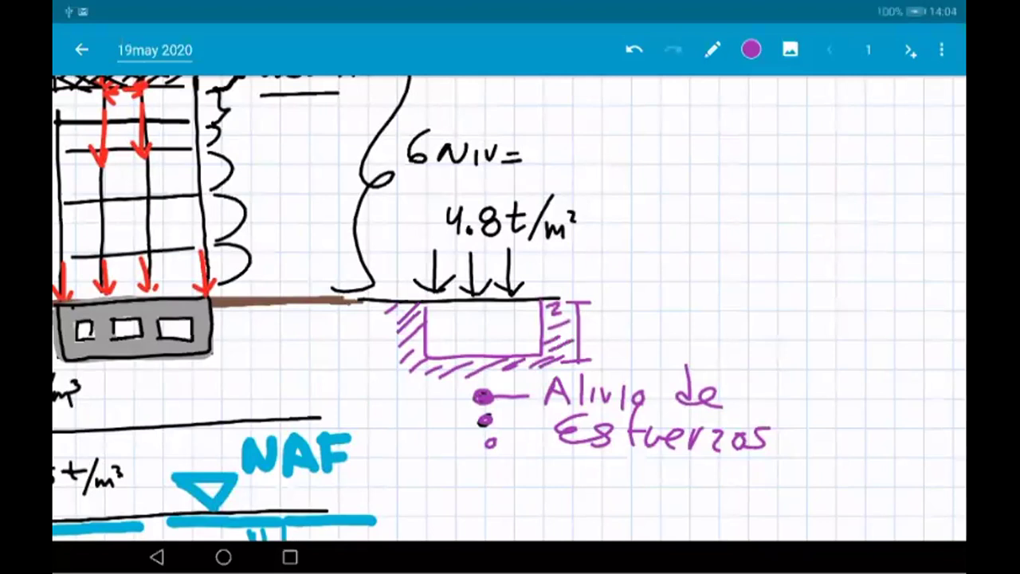
# Write "γh" in purple beside the excavation and check the unit weights in the soil profile
pyautogui.moveTo(711, 306); pyautogui.dragTo(739, 298)
pyautogui.moveTo(759, 293); pyautogui.dragTo(773, 327)
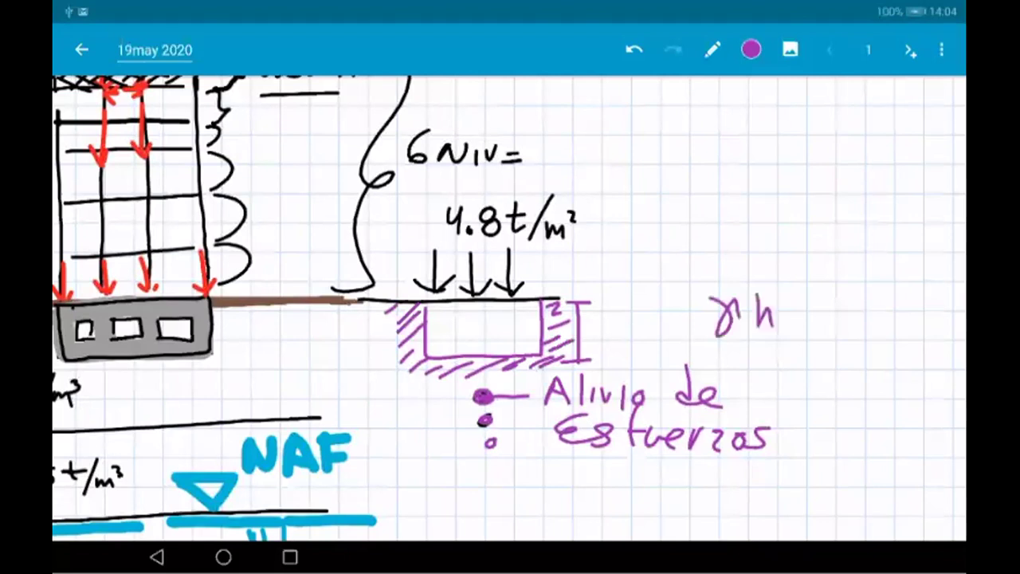
pyautogui.hscroll(-5, 510, 307)
pyautogui.scroll(-2, 510, 308)
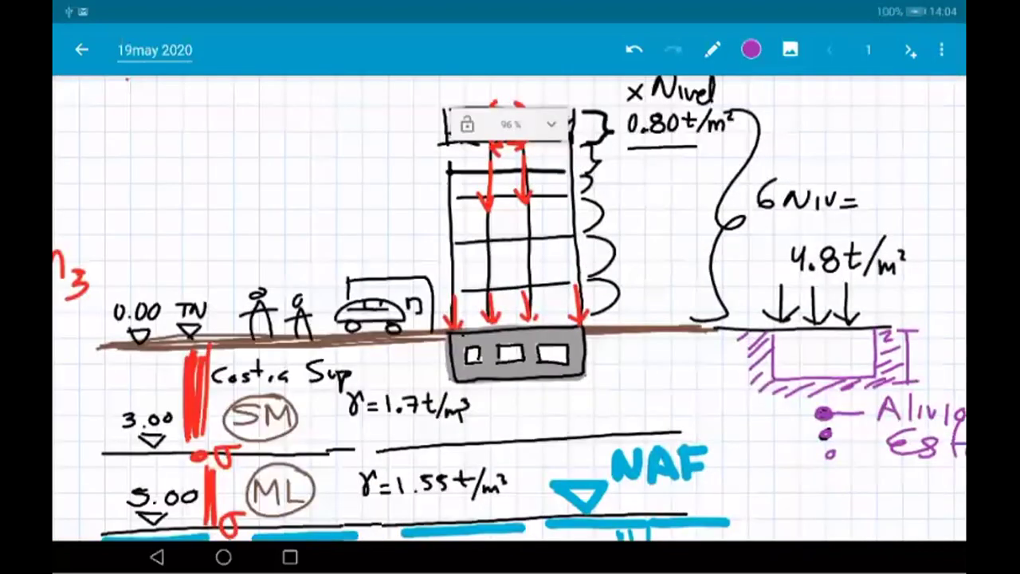
pyautogui.hscroll(3, 510, 308)
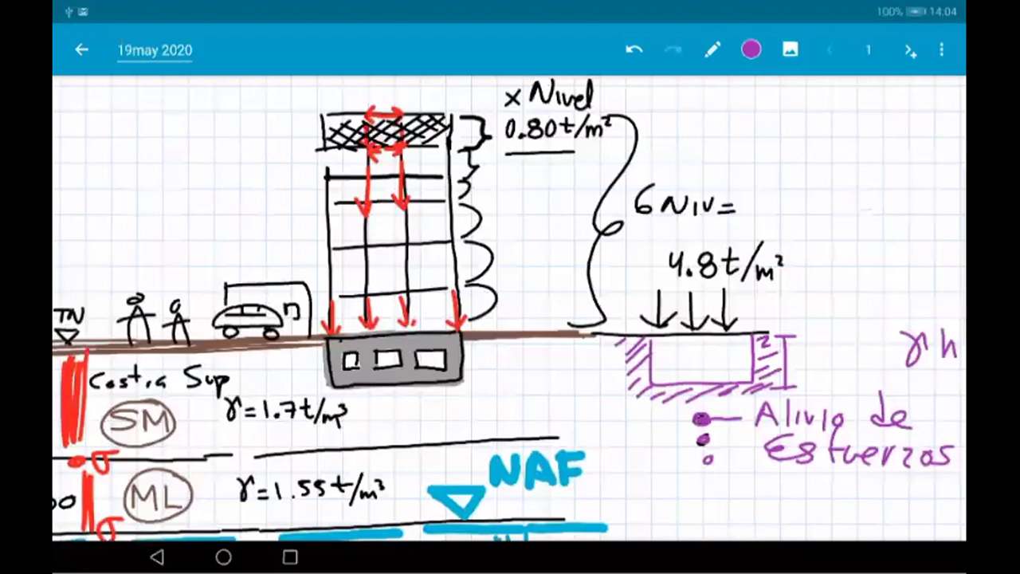
pyautogui.hscroll(2, 510, 308)
pyautogui.hscroll(3, 510, 307)
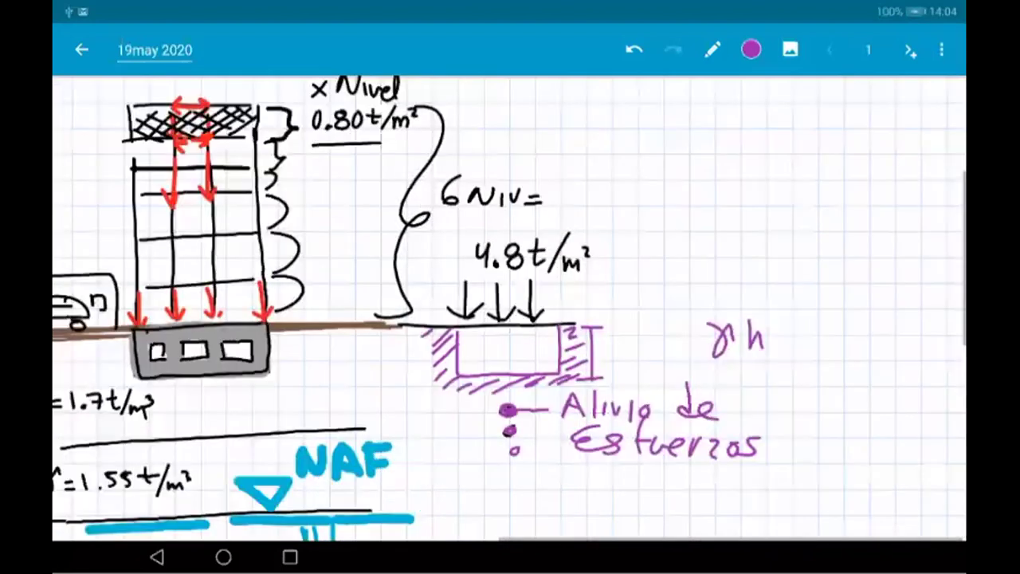
# Label the excavation's vertical dimension bar "2m" in purple
pyautogui.scroll(3, 576, 349)
pyautogui.moveTo(625, 343); pyautogui.dragTo(665, 367)
pyautogui.scroll(-3, 510, 308)
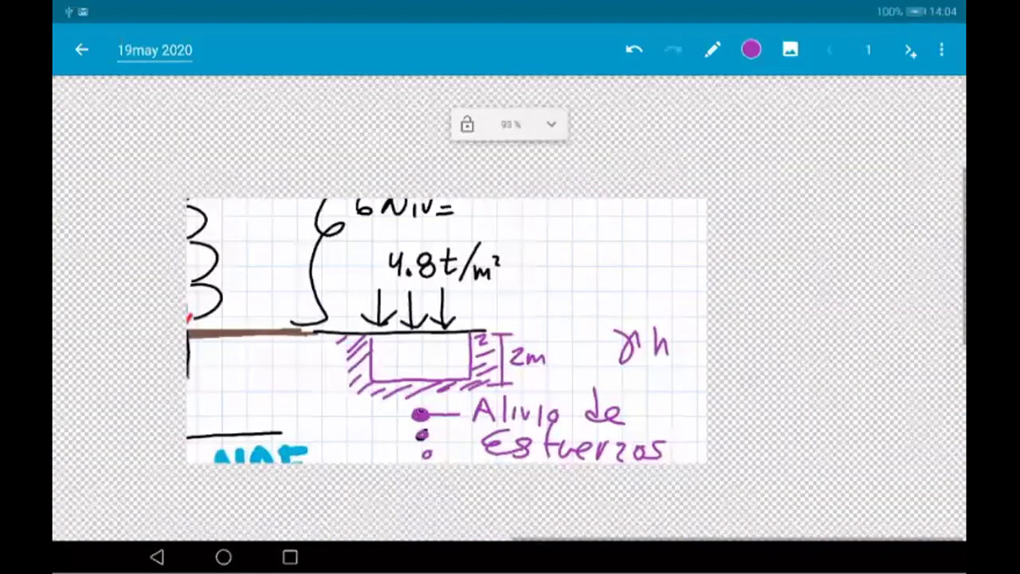
# Continue the γh expression with "= 1.7 t/m³" and a closing parenthesis, using the upper SM layer's unit weight
pyautogui.hscroll(2, 510, 308)
pyautogui.moveTo(864, 338); pyautogui.dragTo(879, 337)
pyautogui.moveTo(864, 347); pyautogui.dragTo(881, 346)
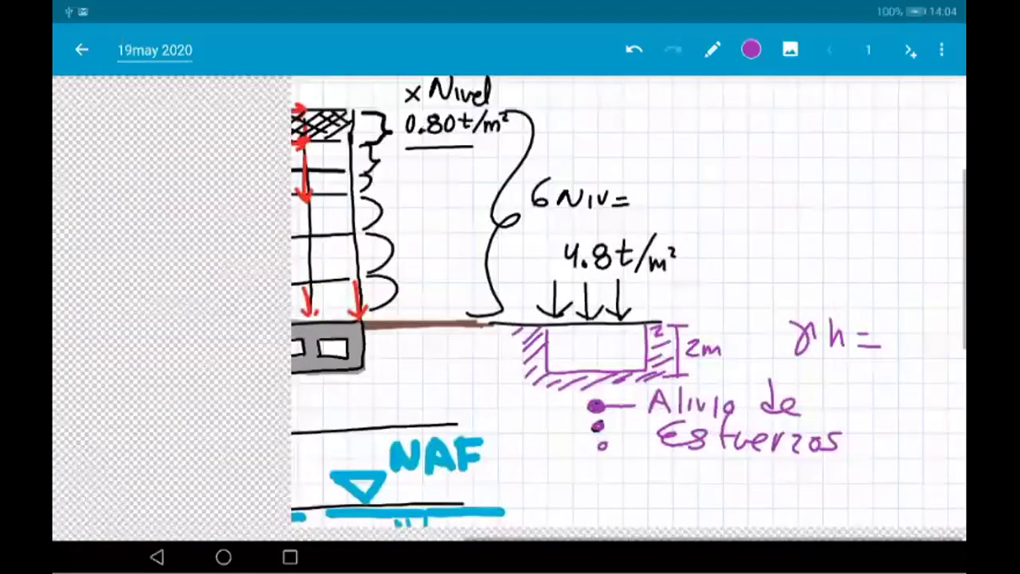
pyautogui.hscroll(-3, 510, 308)
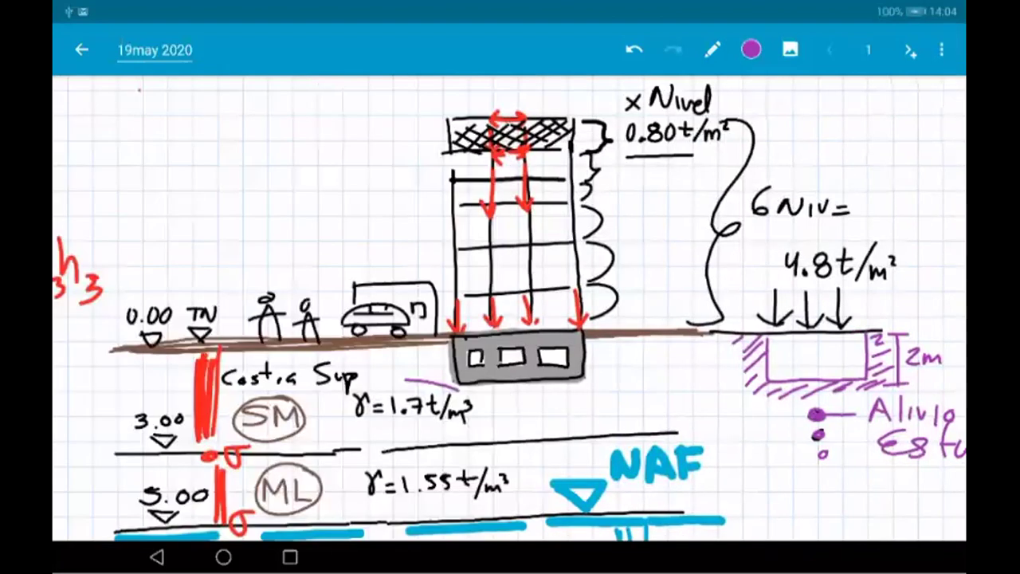
pyautogui.hotkey('ctrl', 'z')
pyautogui.hscroll(5, 510, 308)
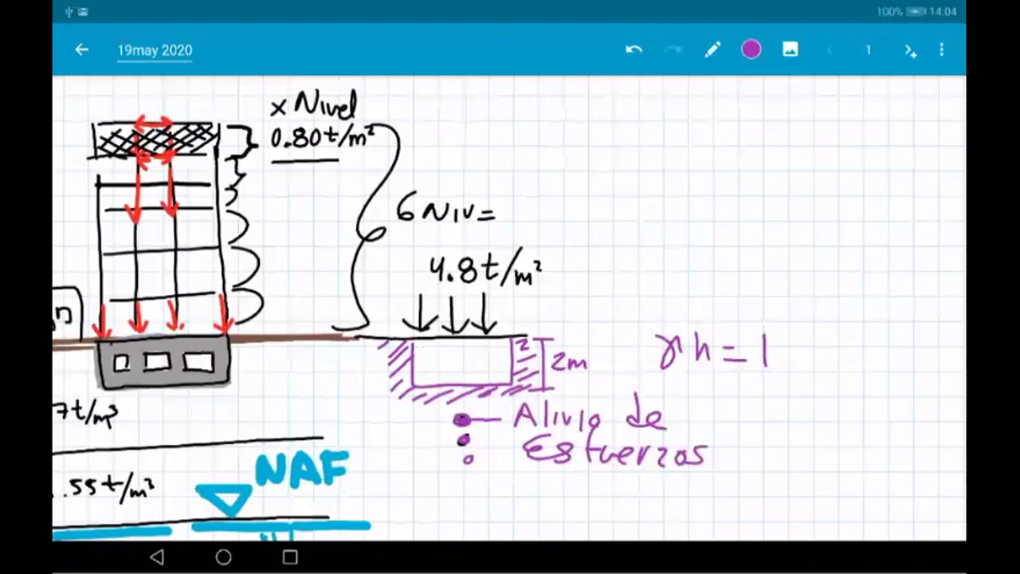
pyautogui.click(770, 364)
pyautogui.moveTo(780, 347); pyautogui.dragTo(787, 367)
pyautogui.moveTo(804, 350)
pyautogui.mouseDown()
pyautogui.moveTo(814, 350)
pyautogui.moveTo(815, 367)
pyautogui.mouseUp()
pyautogui.moveTo(837, 336); pyautogui.dragTo(823, 371)
pyautogui.moveTo(834, 374); pyautogui.dragTo(848, 368)
pyautogui.moveTo(862, 329); pyautogui.dragTo(863, 375)
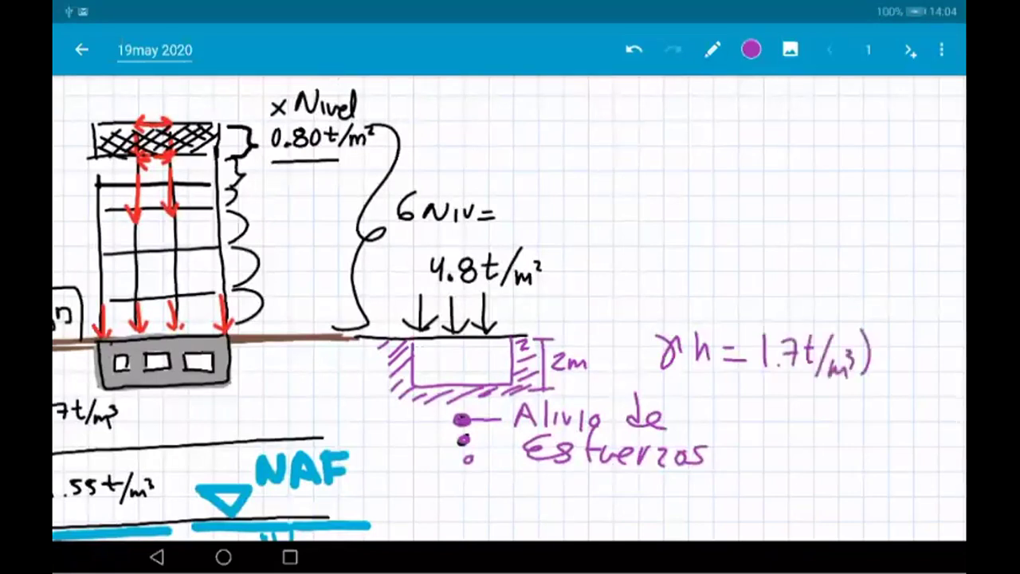
# Add the opening parenthesis before 1.7 t/m³ and write the second factor "(2m)"
pyautogui.moveTo(768, 320); pyautogui.dragTo(763, 380)
pyautogui.moveTo(889, 326); pyautogui.dragTo(883, 386)
pyautogui.moveTo(894, 356)
pyautogui.mouseDown()
pyautogui.moveTo(906, 371)
pyautogui.moveTo(930, 368)
pyautogui.mouseUp()
pyautogui.moveTo(931, 324); pyautogui.dragTo(933, 376)
# Write the product "= 3.4 t/m²" below the γh expression, beside the "Alivio de Esfuerzos" label
pyautogui.moveTo(510, 319); pyautogui.dragTo(415, 302)
pyautogui.moveTo(625, 415); pyautogui.dragTo(651, 412)
pyautogui.moveTo(626, 425); pyautogui.dragTo(668, 429)
pyautogui.moveTo(716, 403); pyautogui.dragTo(733, 430)
pyautogui.moveTo(749, 394)
pyautogui.mouseDown()
pyautogui.moveTo(754, 430)
pyautogui.moveTo(768, 437)
pyautogui.mouseUp()
pyautogui.moveTo(789, 422)
pyautogui.mouseDown()
pyautogui.moveTo(808, 435)
pyautogui.moveTo(814, 415)
pyautogui.mouseUp()
pyautogui.moveTo(706, 427); pyautogui.dragTo(709, 431)
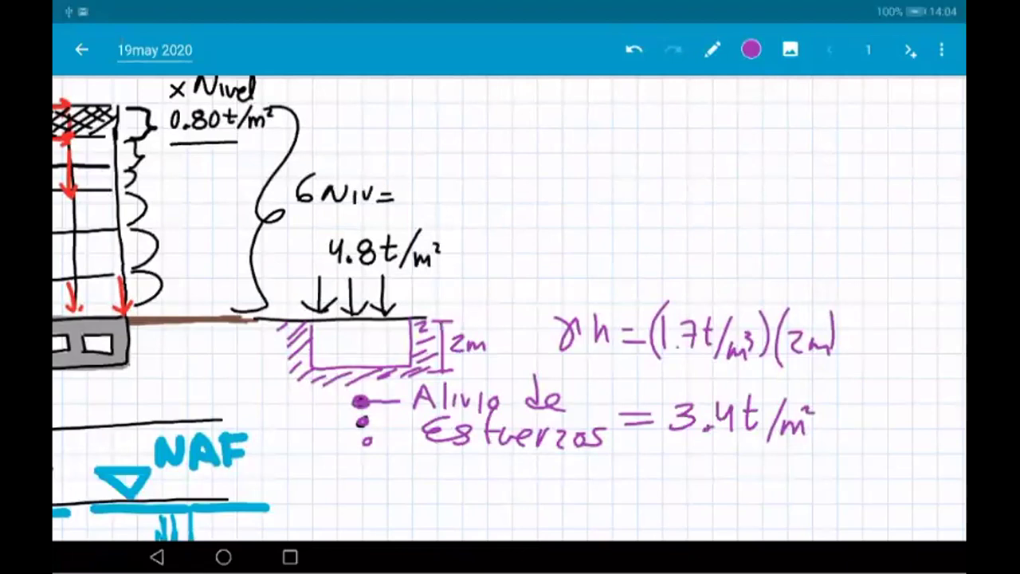
# Draw three long downward purple arrows in the blank area beyond the γh calculation and label them "4.8 t/m²"
pyautogui.scroll(-2, 510, 303)
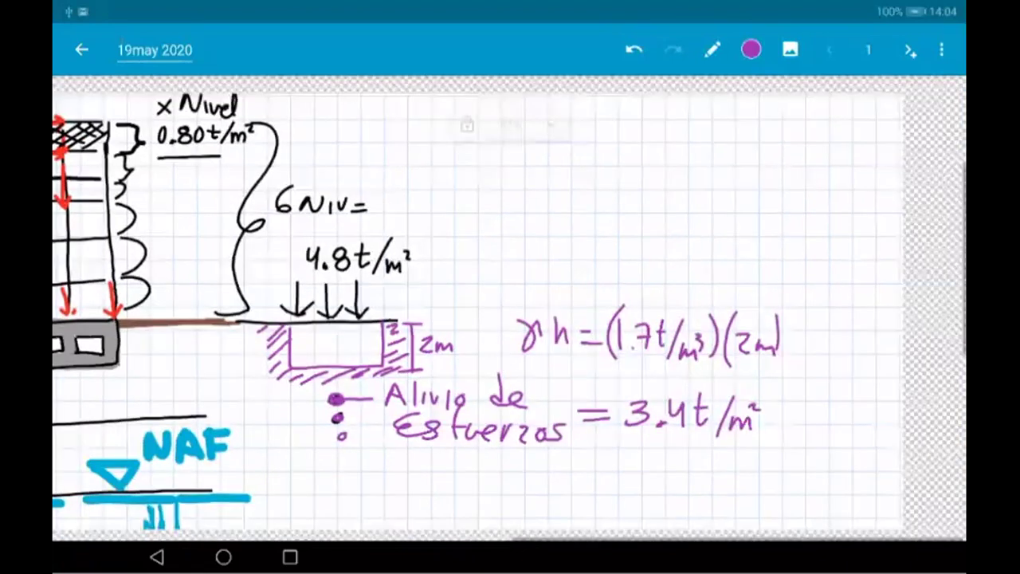
pyautogui.scroll(-2, 510, 303)
pyautogui.moveTo(677, 215); pyautogui.dragTo(677, 301)
pyautogui.moveTo(701, 217); pyautogui.dragTo(698, 303)
pyautogui.moveTo(737, 217); pyautogui.dragTo(738, 307)
pyautogui.moveTo(657, 287); pyautogui.dragTo(676, 303)
pyautogui.moveTo(755, 230)
pyautogui.mouseDown()
pyautogui.moveTo(765, 267)
pyautogui.moveTo(794, 240)
pyautogui.mouseUp()
pyautogui.moveTo(808, 245)
pyautogui.mouseDown()
pyautogui.moveTo(821, 246)
pyautogui.moveTo(813, 264)
pyautogui.mouseUp()
pyautogui.moveTo(842, 234); pyautogui.dragTo(823, 275)
pyautogui.moveTo(840, 273); pyautogui.dragTo(859, 270)
pyautogui.moveTo(862, 247); pyautogui.dragTo(872, 260)
# Draw four upward purple arrows below the downward ones and label them "3.4 t/m²"
pyautogui.moveTo(672, 371); pyautogui.dragTo(673, 330)
pyautogui.moveTo(665, 344); pyautogui.dragTo(702, 331)
pyautogui.moveTo(694, 345); pyautogui.dragTo(731, 328)
pyautogui.moveTo(723, 343)
pyautogui.mouseDown()
pyautogui.moveTo(747, 334)
pyautogui.moveTo(785, 367)
pyautogui.mouseUp()
pyautogui.click(792, 348)
pyautogui.click(811, 359)
pyautogui.moveTo(827, 349); pyautogui.dragTo(835, 361)
pyautogui.moveTo(831, 350)
pyautogui.mouseDown()
pyautogui.moveTo(831, 365)
pyautogui.moveTo(845, 365)
pyautogui.mouseUp()
pyautogui.moveTo(836, 350); pyautogui.dragTo(851, 349)
pyautogui.moveTo(870, 342)
pyautogui.mouseDown()
pyautogui.moveTo(855, 368)
pyautogui.moveTo(885, 375)
pyautogui.mouseUp()
pyautogui.moveTo(887, 355); pyautogui.dragTo(896, 362)
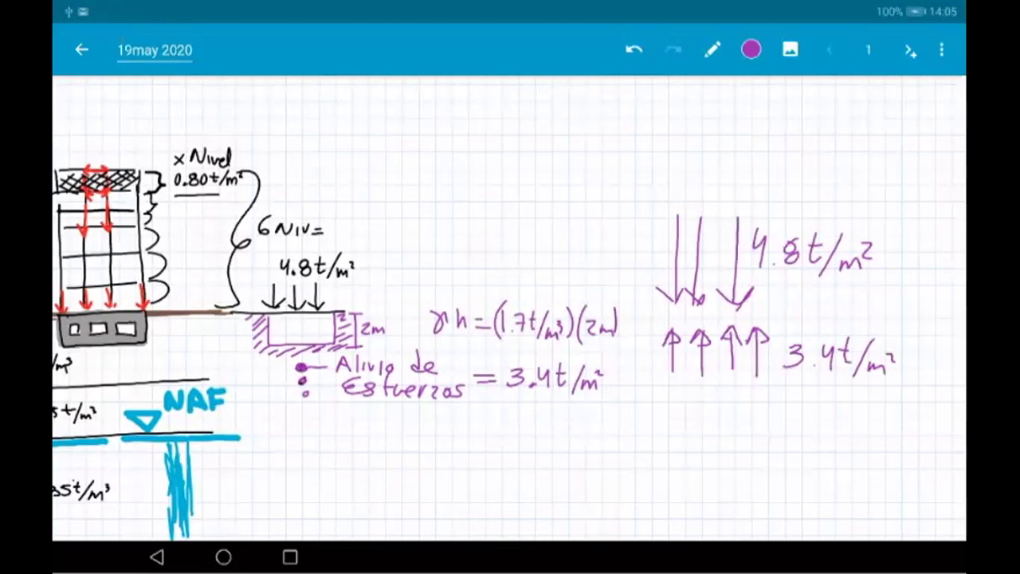
# Loop a purple stroke around the 4.8 and 3.4 t/m² loads and undo it
pyautogui.moveTo(866, 215)
pyautogui.mouseDown()
pyautogui.moveTo(833, 168)
pyautogui.moveTo(814, 169)
pyautogui.mouseUp()
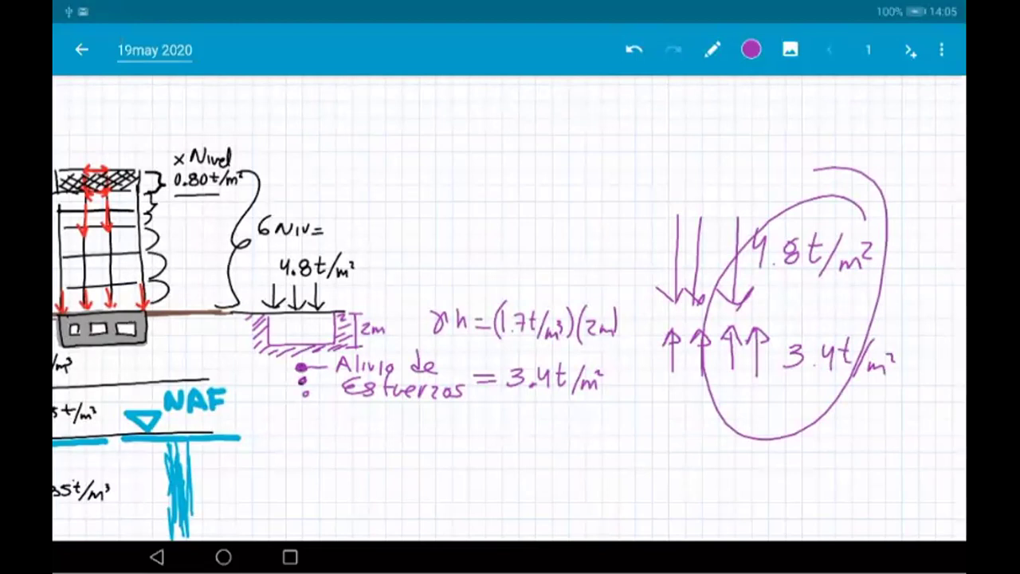
pyautogui.hotkey('ctrl', 'z')
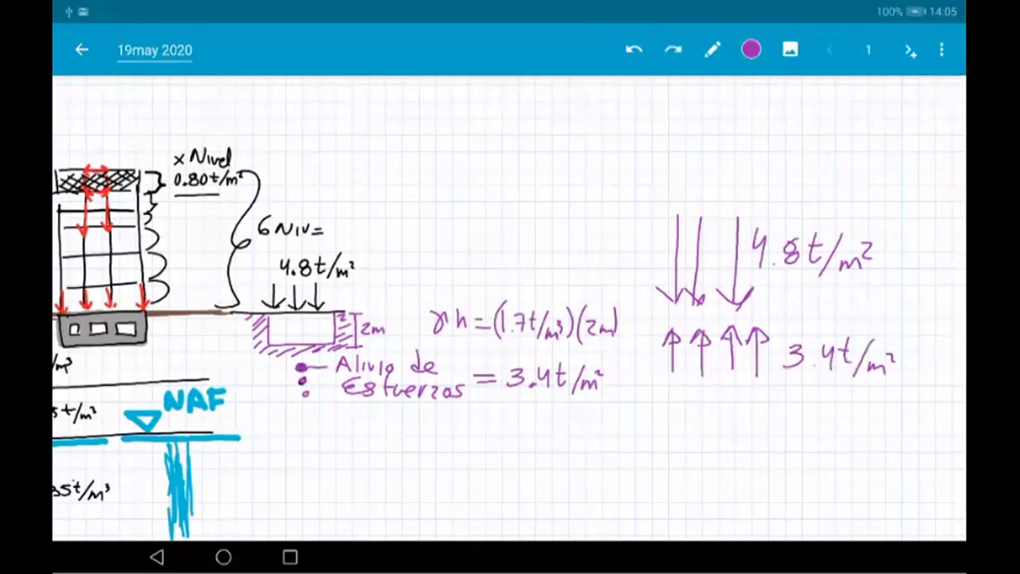
# Switch the ink colour to black and return to the building sketch
pyautogui.click(751, 49)
pyautogui.click(847, 319)
pyautogui.hscroll(-5, 510, 308)
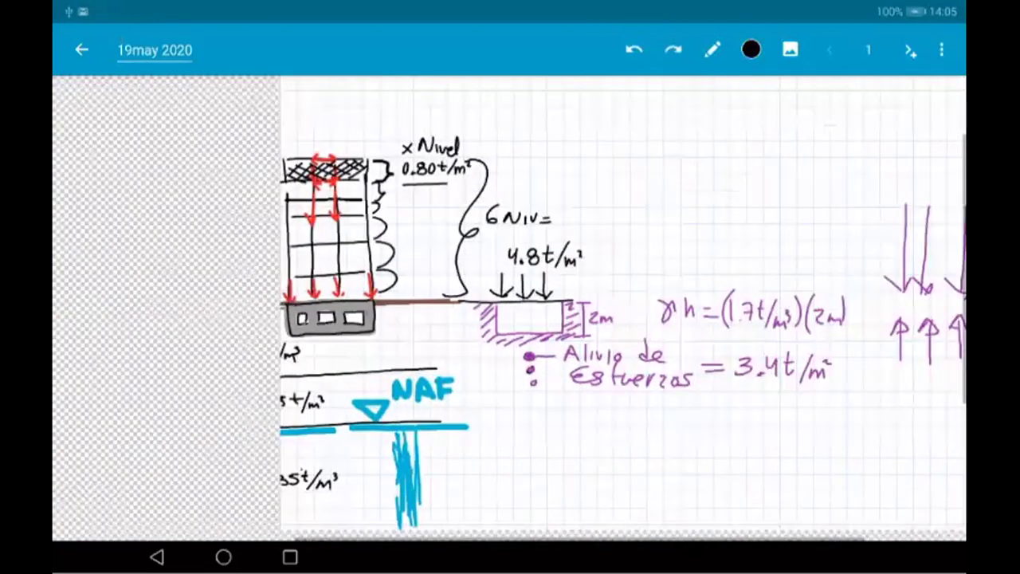
pyautogui.scroll(5, 510, 309)
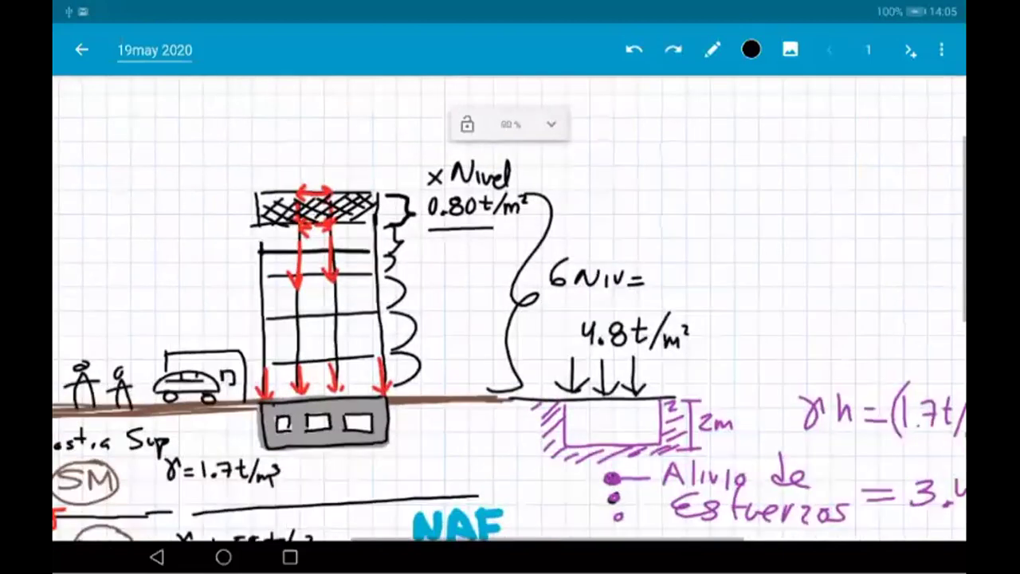
pyautogui.scroll(1, 511, 308)
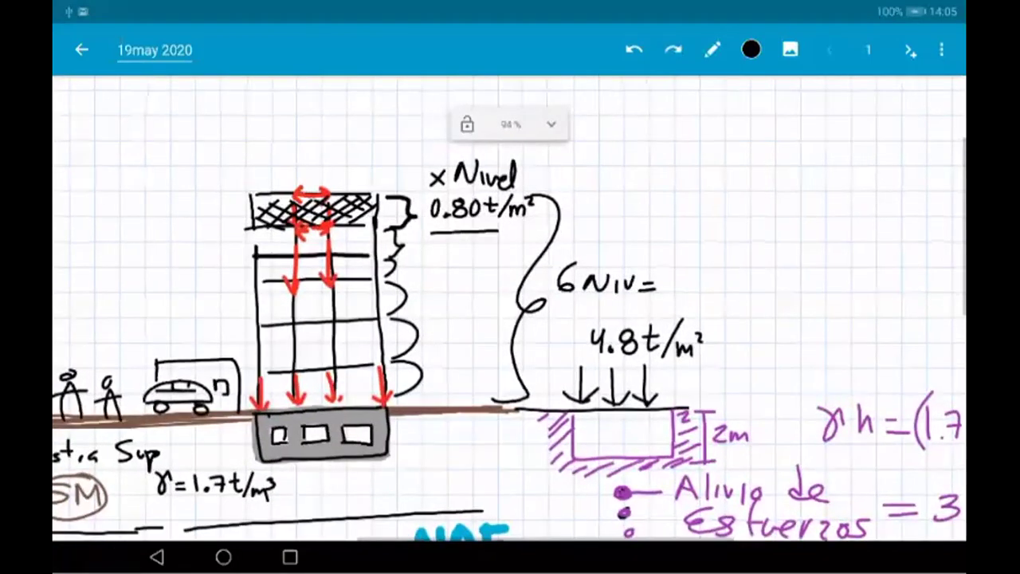
# Trace temporary black strokes around and inside the building's foundation box, and undo them all
pyautogui.moveTo(382, 405); pyautogui.dragTo(275, 483)
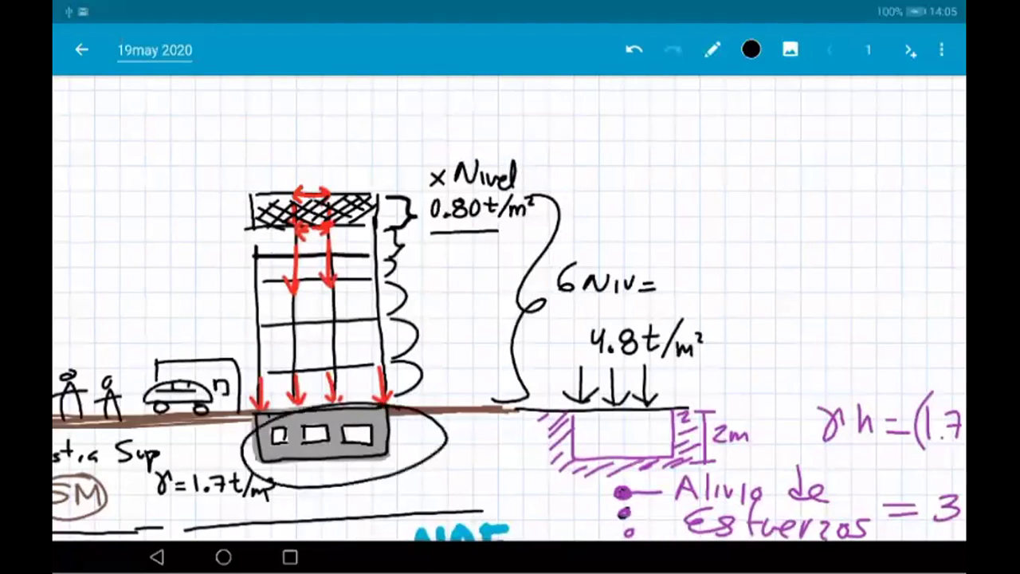
pyautogui.hotkey('ctrl', 'z')
pyautogui.hscroll(-1, 510, 309)
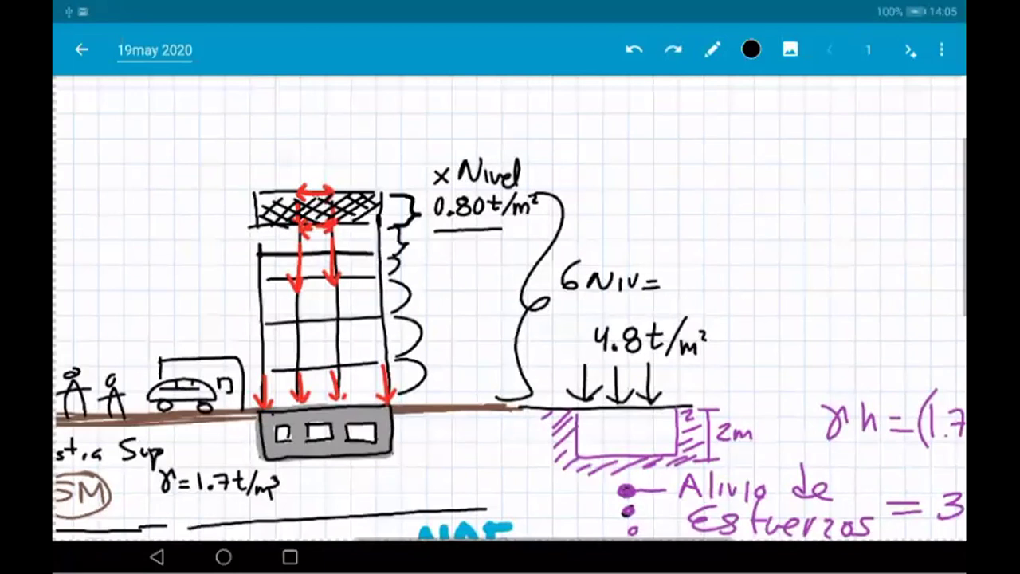
pyautogui.scroll(5, 240, 454)
pyautogui.moveTo(550, 431)
pyautogui.mouseDown()
pyautogui.moveTo(275, 447)
pyautogui.moveTo(366, 402)
pyautogui.moveTo(547, 362)
pyautogui.moveTo(522, 423)
pyautogui.moveTo(545, 462)
pyautogui.mouseUp()
pyautogui.moveTo(458, 396); pyautogui.dragTo(443, 447)
pyautogui.moveTo(365, 403); pyautogui.dragTo(366, 459)
pyautogui.moveTo(297, 407); pyautogui.dragTo(307, 462)
pyautogui.click(634, 49)
pyautogui.click(634, 50)
pyautogui.click(633, 49)
pyautogui.click(634, 49)
pyautogui.click(634, 50)
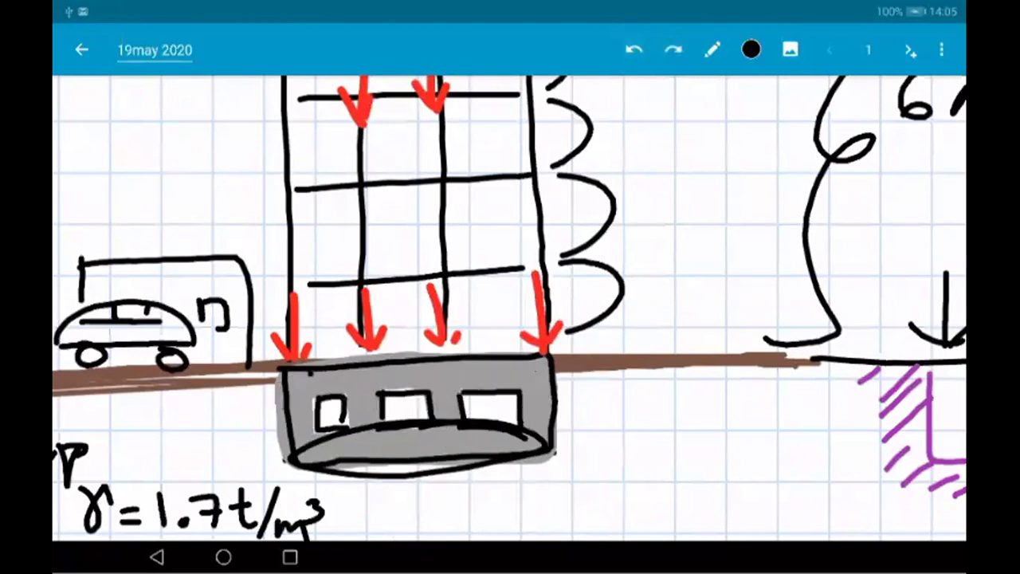
pyautogui.click(633, 49)
# Examine the building sketch, its excavation diagram and the load-per-level note above them
pyautogui.hscroll(1, 510, 307)
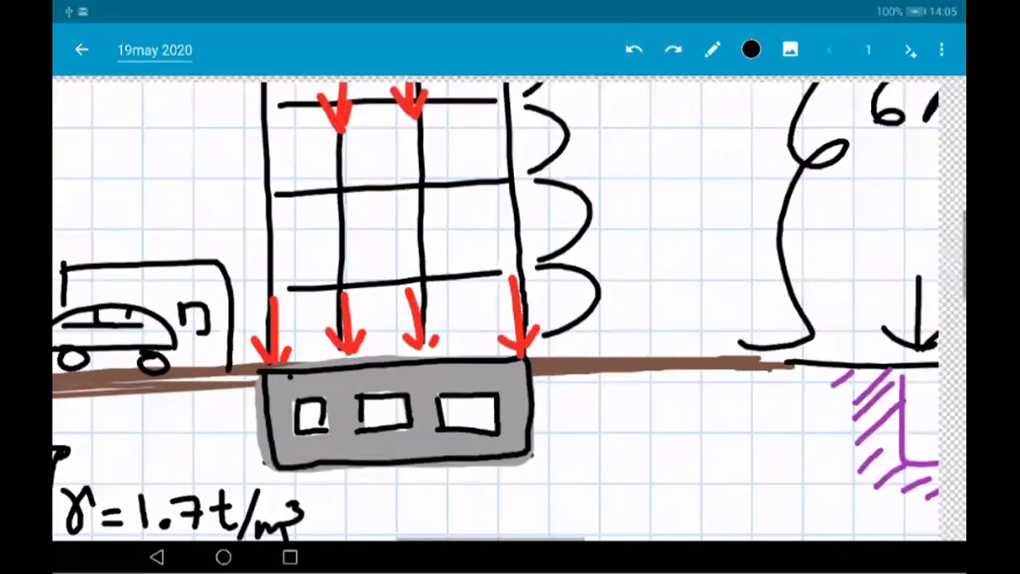
pyautogui.scroll(-2, 497, 310)
pyautogui.scroll(-2, 509, 308)
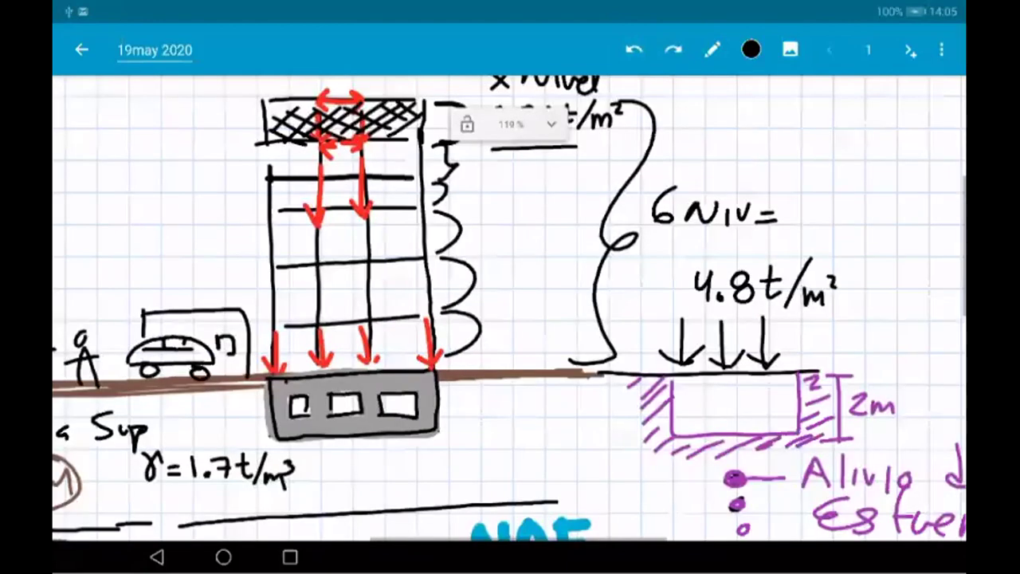
pyautogui.scroll(-2, 510, 308)
pyautogui.scroll(2, 509, 307)
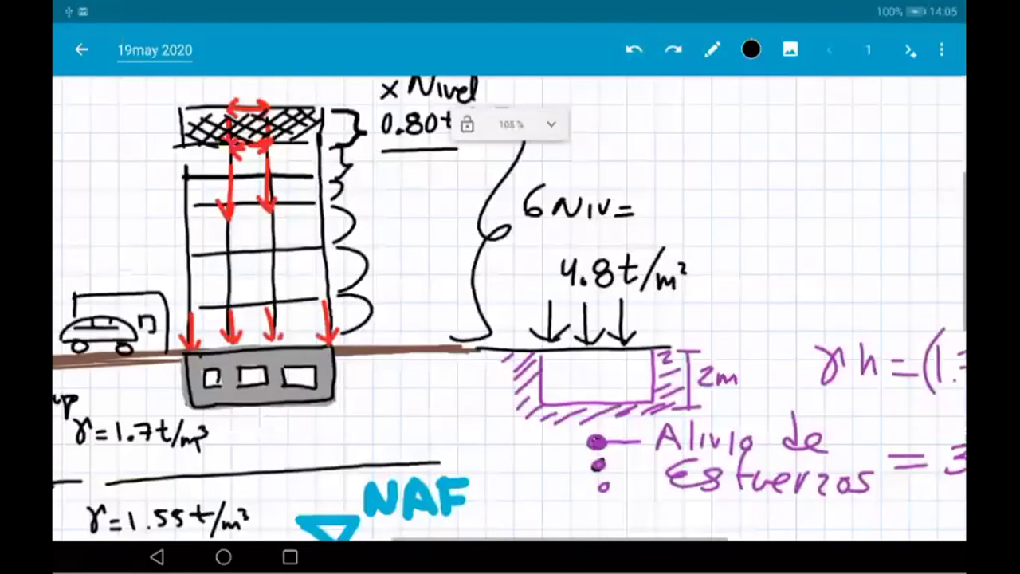
pyautogui.scroll(1, 510, 308)
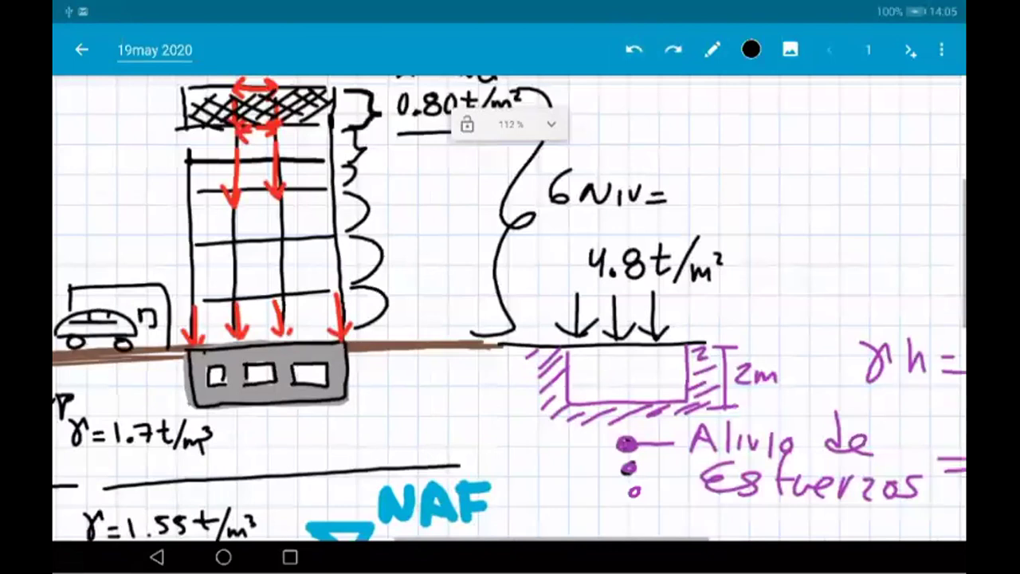
pyautogui.scroll(1, 509, 308)
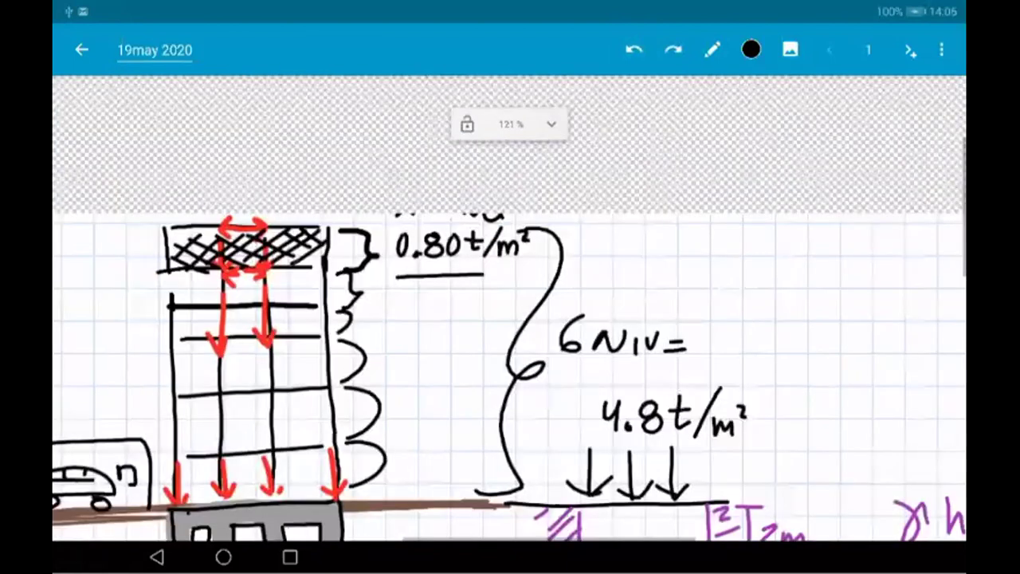
pyautogui.scroll(5, 454, 207)
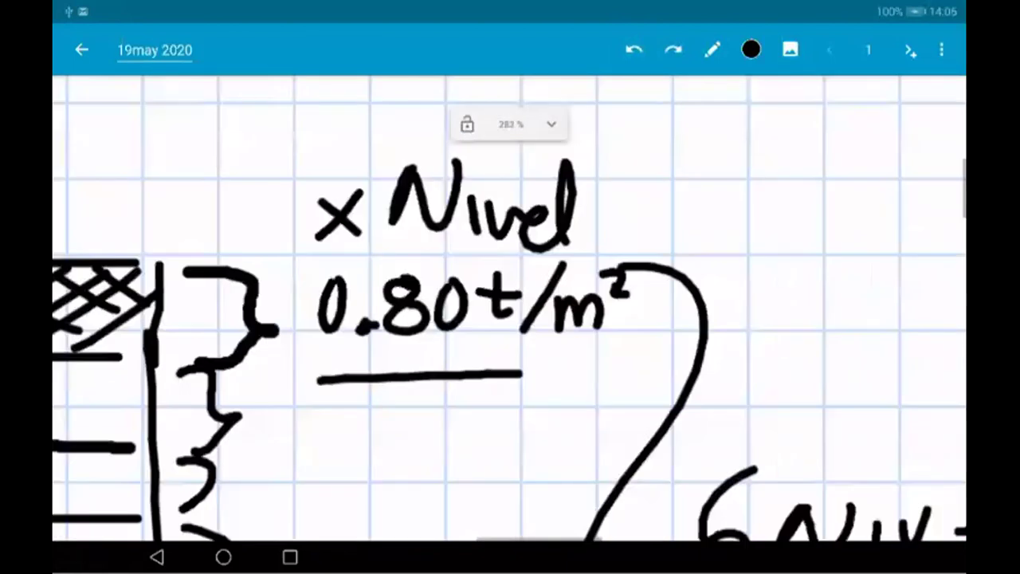
pyautogui.scroll(1, 454, 184)
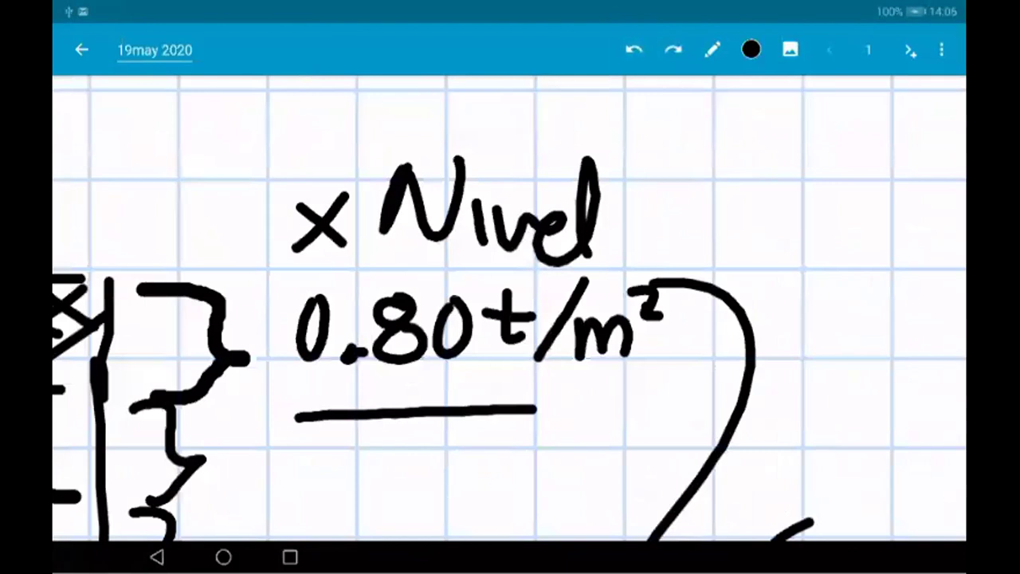
pyautogui.scroll(-5, 468, 359)
pyautogui.scroll(-3, 468, 335)
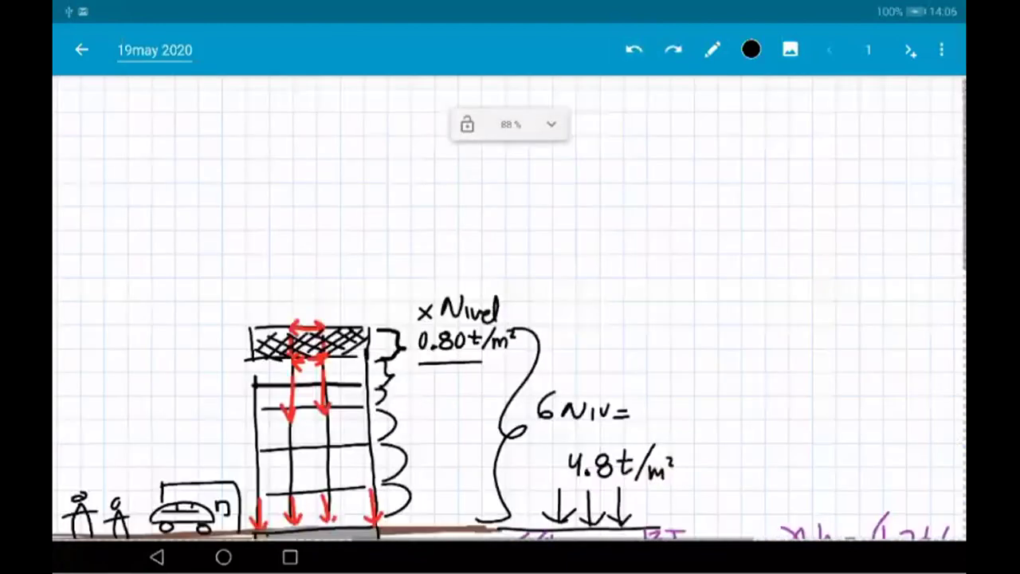
# Write the additional load "1.4 t/m²" in black directly beneath the purple 4.8 t/m² load
pyautogui.scroll(-2, 469, 335)
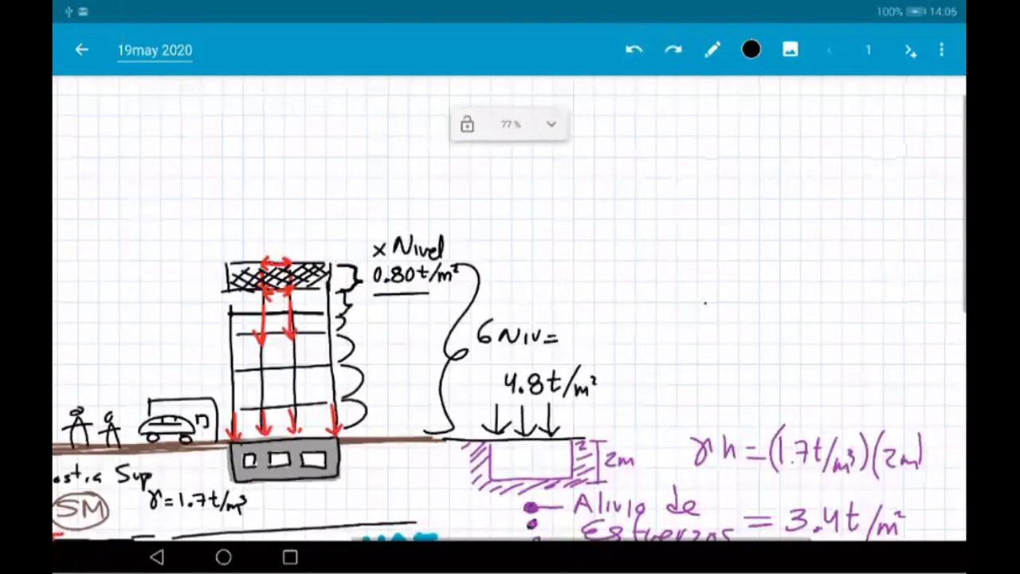
pyautogui.hscroll(5, 510, 307)
pyautogui.hscroll(4, 510, 307)
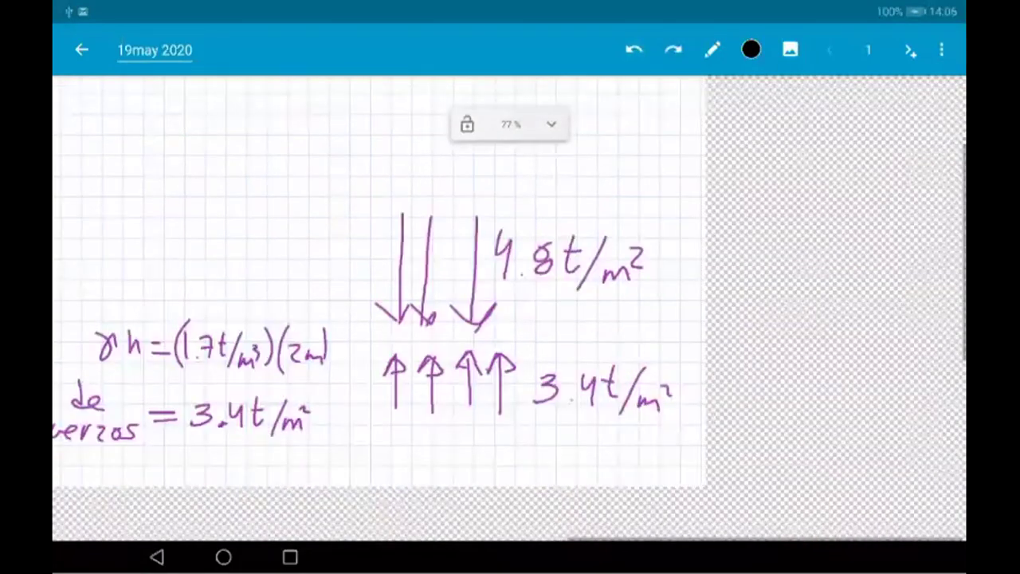
pyautogui.hscroll(3, 510, 308)
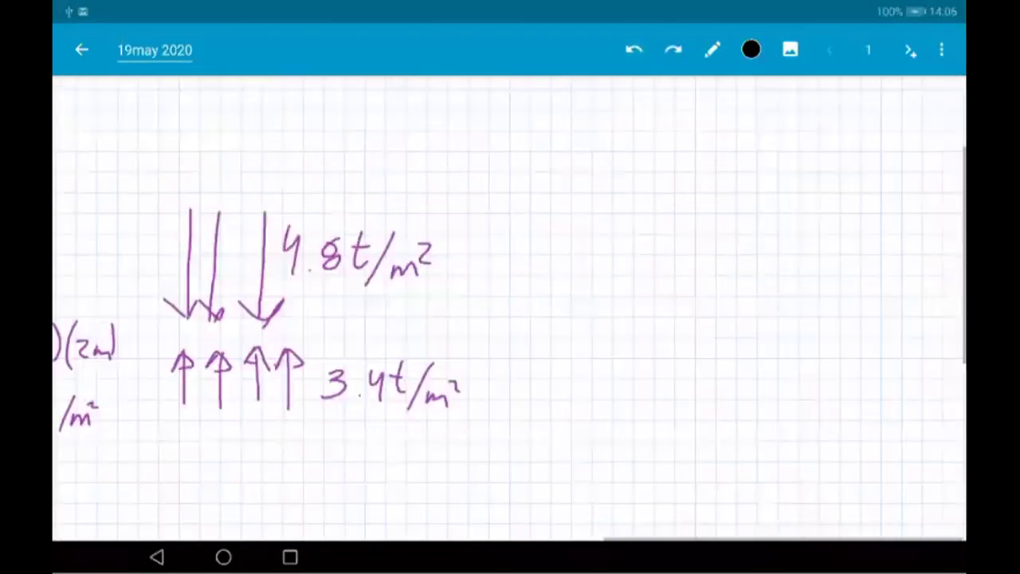
pyautogui.hscroll(-3, 511, 308)
pyautogui.scroll(3, 510, 308)
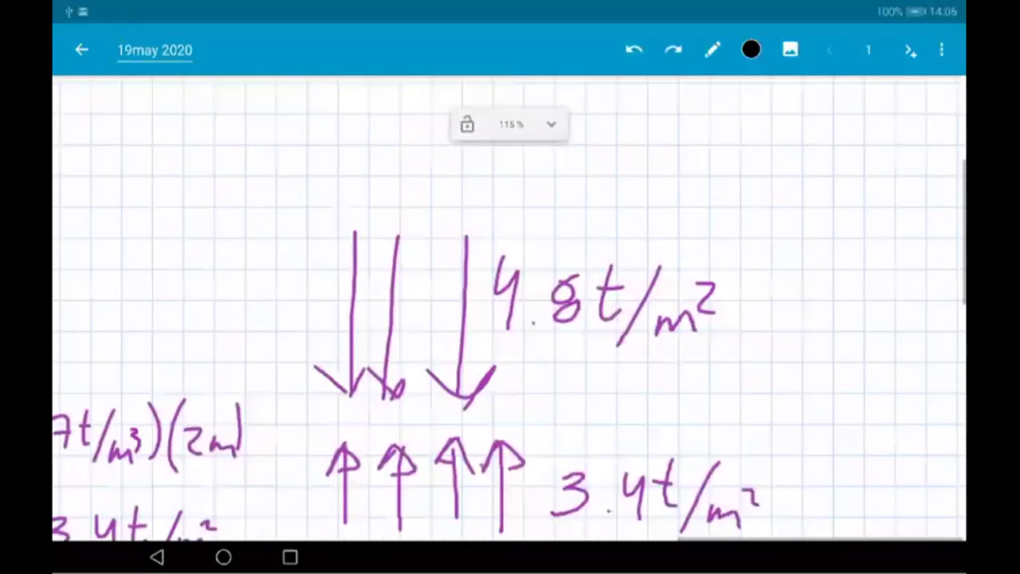
pyautogui.moveTo(512, 353); pyautogui.dragTo(512, 384)
pyautogui.click(536, 375)
pyautogui.moveTo(553, 351); pyautogui.dragTo(572, 372)
pyautogui.moveTo(567, 351); pyautogui.dragTo(569, 386)
pyautogui.click(594, 364)
pyautogui.moveTo(604, 350); pyautogui.dragTo(607, 387)
pyautogui.moveTo(595, 365); pyautogui.dragTo(614, 364)
pyautogui.moveTo(642, 352)
pyautogui.mouseDown()
pyautogui.moveTo(619, 389)
pyautogui.moveTo(666, 386)
pyautogui.mouseUp()
# Label the 1.4 t/m² load with a dash and the word "Cajon"
pyautogui.moveTo(669, 360); pyautogui.dragTo(736, 377)
pyautogui.moveTo(755, 364); pyautogui.dragTo(754, 386)
pyautogui.moveTo(774, 371); pyautogui.dragTo(779, 384)
pyautogui.moveTo(800, 362)
pyautogui.mouseDown()
pyautogui.moveTo(793, 395)
pyautogui.moveTo(821, 370)
pyautogui.mouseUp()
pyautogui.moveTo(837, 384); pyautogui.dragTo(856, 362)
# Label the 4.8 t/m² load "6 N.S" and underline the two downward loads
pyautogui.moveTo(732, 315); pyautogui.dragTo(778, 314)
pyautogui.moveTo(811, 292); pyautogui.dragTo(797, 311)
pyautogui.moveTo(841, 290)
pyautogui.mouseDown()
pyautogui.moveTo(834, 307)
pyautogui.moveTo(850, 293)
pyautogui.mouseUp()
pyautogui.moveTo(866, 310); pyautogui.dragTo(867, 311)
pyautogui.moveTo(901, 296)
pyautogui.mouseDown()
pyautogui.moveTo(902, 316)
pyautogui.moveTo(880, 322)
pyautogui.mouseUp()
pyautogui.moveTo(485, 398); pyautogui.dragTo(867, 403)
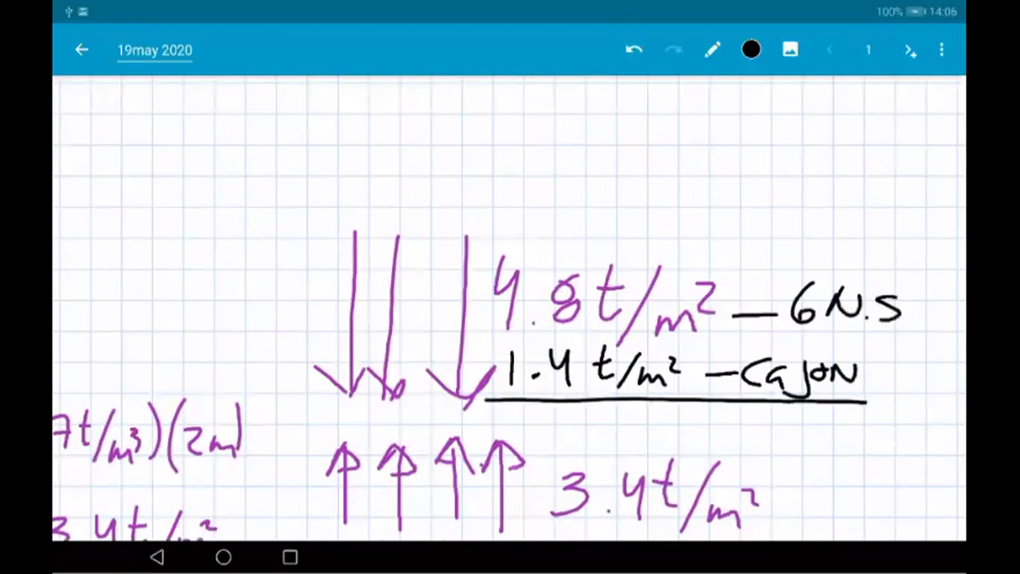
# Bracket the downward and upward loads and write the result "Δσ = 2.8 t/m²" beside them
pyautogui.scroll(-3, 510, 319)
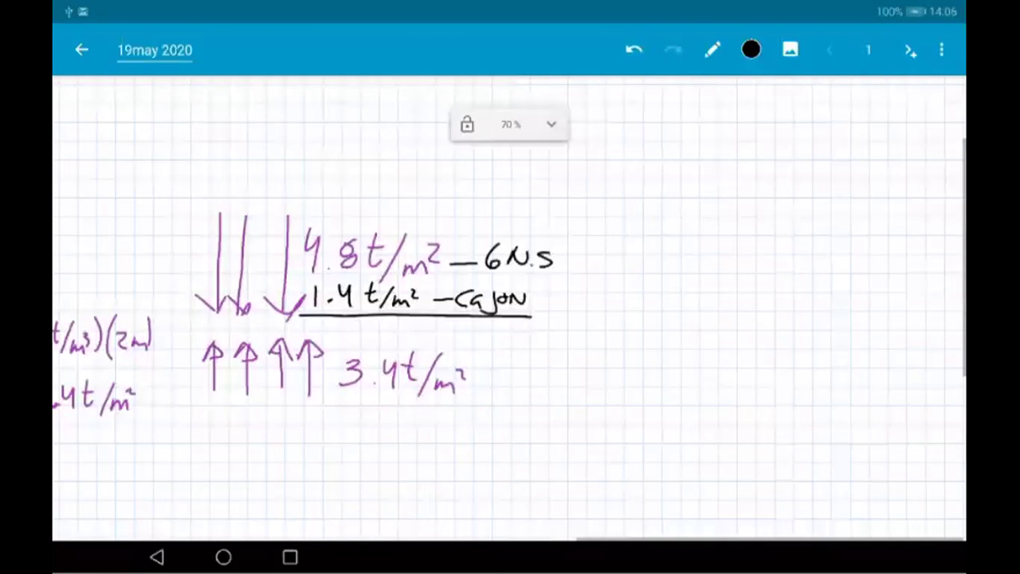
pyautogui.moveTo(555, 280); pyautogui.dragTo(534, 377)
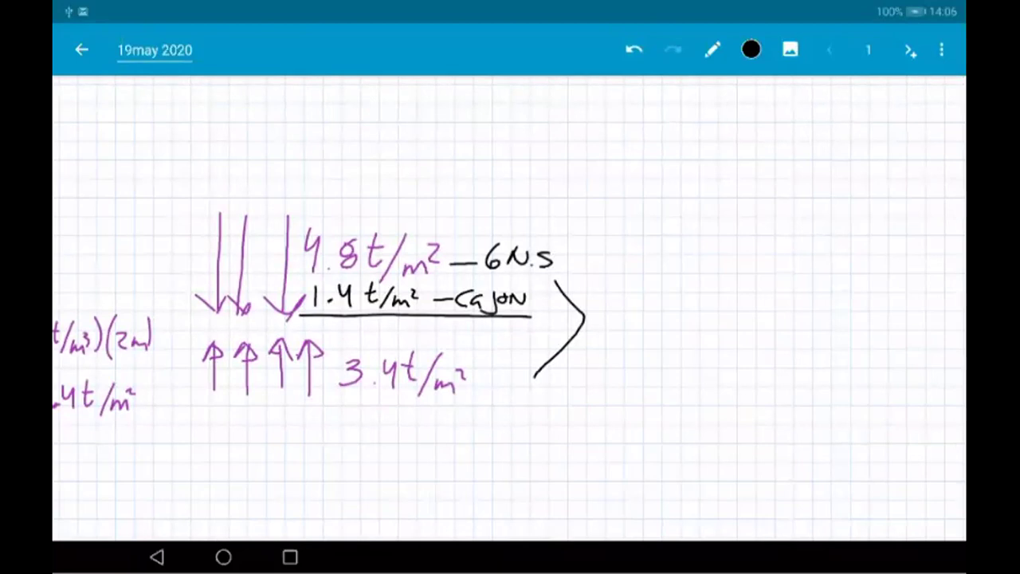
pyautogui.moveTo(653, 295)
pyautogui.mouseDown()
pyautogui.moveTo(638, 328)
pyautogui.moveTo(656, 296)
pyautogui.moveTo(695, 312)
pyautogui.moveTo(716, 304)
pyautogui.mouseUp()
pyautogui.hscroll(4, 510, 311)
pyautogui.moveTo(569, 318); pyautogui.dragTo(591, 316)
pyautogui.moveTo(571, 325)
pyautogui.mouseDown()
pyautogui.moveTo(625, 326)
pyautogui.moveTo(669, 298)
pyautogui.moveTo(662, 314)
pyautogui.moveTo(707, 311)
pyautogui.moveTo(700, 328)
pyautogui.mouseUp()
pyautogui.click(638, 324)
pyautogui.moveTo(730, 287); pyautogui.dragTo(709, 337)
pyautogui.moveTo(731, 336)
pyautogui.mouseDown()
pyautogui.moveTo(743, 321)
pyautogui.moveTo(756, 339)
pyautogui.moveTo(769, 319)
pyautogui.mouseUp()
pyautogui.moveTo(603, 305); pyautogui.dragTo(621, 306)
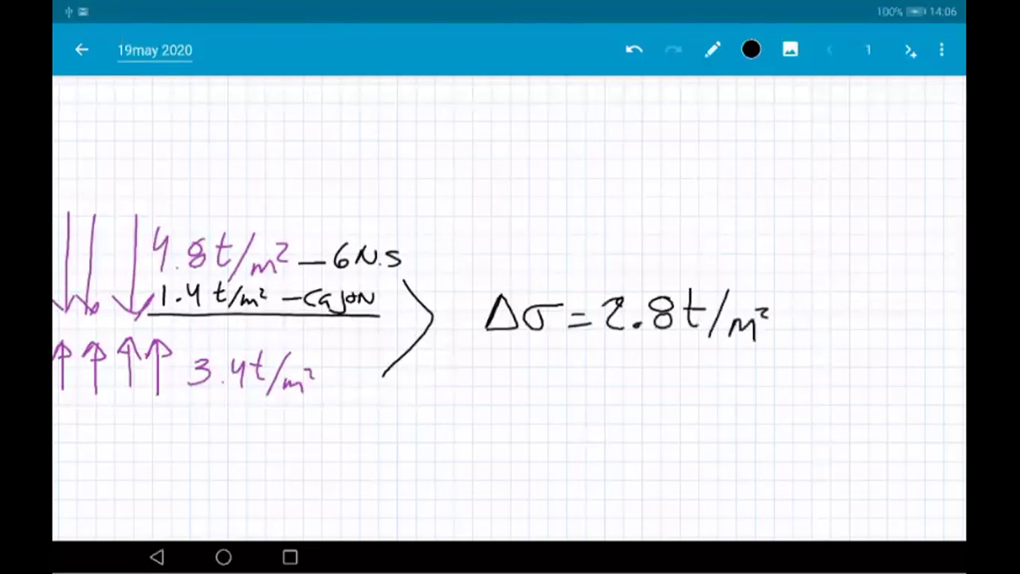
# Frame the Δσ = 2.8 t/m² result with a box
pyautogui.hscroll(1, 510, 308)
pyautogui.hscroll(1, 510, 309)
pyautogui.moveTo(437, 287)
pyautogui.mouseDown()
pyautogui.moveTo(502, 363)
pyautogui.moveTo(439, 296)
pyautogui.mouseUp()
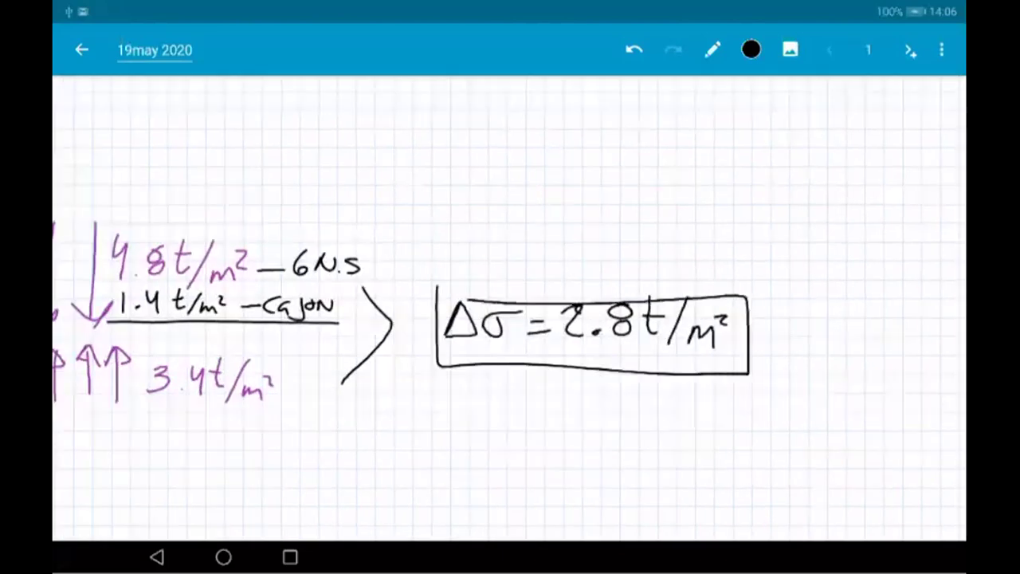
# Write "Incremento de" beneath the boxed Δσ result
pyautogui.scroll(-2, 510, 309)
pyautogui.hscroll(1, 510, 308)
pyautogui.click(433, 345)
pyautogui.moveTo(398, 331)
pyautogui.mouseDown()
pyautogui.moveTo(396, 358)
pyautogui.moveTo(468, 362)
pyautogui.mouseUp()
pyautogui.click(471, 342)
pyautogui.moveTo(473, 346); pyautogui.dragTo(489, 346)
pyautogui.moveTo(494, 355); pyautogui.dragTo(542, 363)
pyautogui.moveTo(549, 356); pyautogui.dragTo(581, 364)
pyautogui.moveTo(588, 326); pyautogui.dragTo(591, 367)
pyautogui.moveTo(579, 344); pyautogui.dragTo(599, 343)
pyautogui.moveTo(605, 352); pyautogui.dragTo(638, 364)
pyautogui.moveTo(647, 317); pyautogui.dragTo(649, 367)
pyautogui.moveTo(658, 357); pyautogui.dragTo(674, 363)
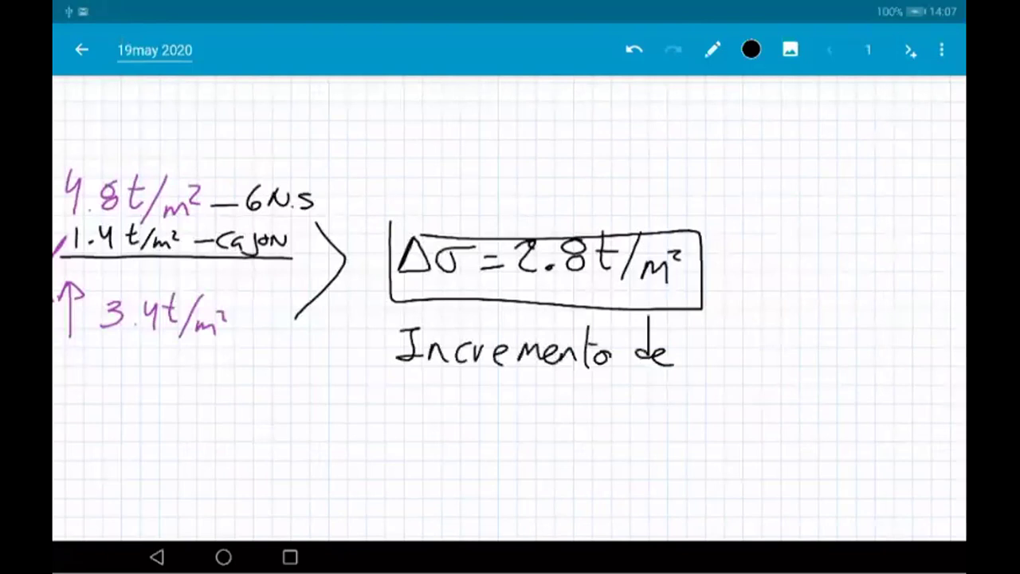
# Complete the line beneath the boxed result with the word "Esfuerzos"
pyautogui.moveTo(718, 334); pyautogui.dragTo(719, 363)
pyautogui.moveTo(743, 338); pyautogui.dragTo(722, 360)
pyautogui.moveTo(757, 339); pyautogui.dragTo(768, 365)
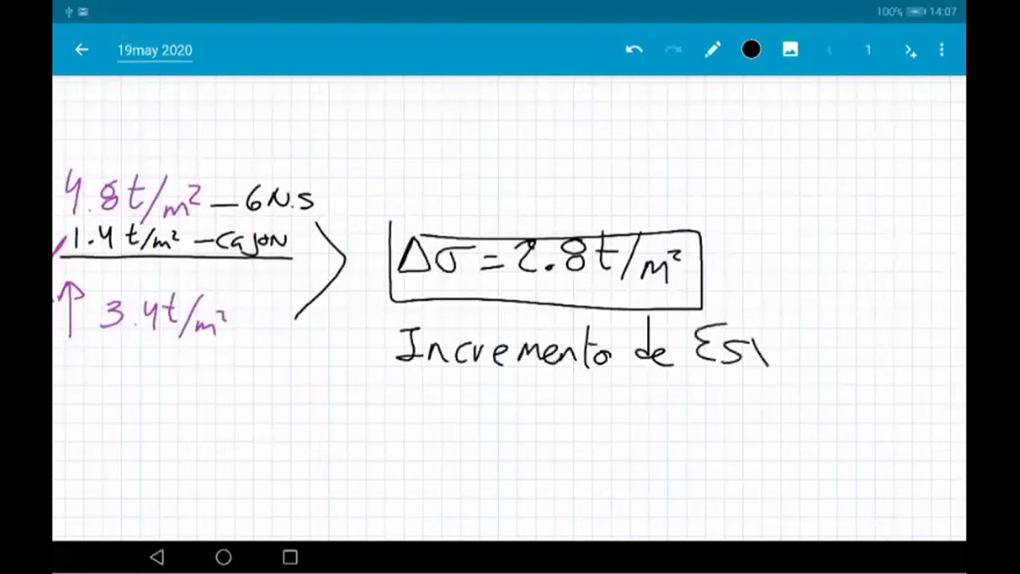
pyautogui.moveTo(770, 319); pyautogui.dragTo(755, 338)
pyautogui.moveTo(778, 349); pyautogui.dragTo(845, 364)
pyautogui.click(879, 349)
pyautogui.moveTo(859, 351); pyautogui.dragTo(857, 365)
# Write "a nivel Desplante" as the second line of the note below the boxed result
pyautogui.click(478, 411)
pyautogui.moveTo(424, 405)
pyautogui.mouseDown()
pyautogui.moveTo(430, 425)
pyautogui.moveTo(494, 425)
pyautogui.mouseUp()
pyautogui.moveTo(518, 411); pyautogui.dragTo(553, 411)
pyautogui.moveTo(542, 416); pyautogui.dragTo(574, 436)
pyautogui.moveTo(621, 399); pyautogui.dragTo(684, 435)
pyautogui.moveTo(705, 422); pyautogui.dragTo(691, 437)
pyautogui.moveTo(735, 423)
pyautogui.mouseDown()
pyautogui.moveTo(736, 459)
pyautogui.moveTo(739, 438)
pyautogui.mouseUp()
pyautogui.moveTo(767, 382)
pyautogui.mouseDown()
pyautogui.moveTo(775, 425)
pyautogui.moveTo(792, 437)
pyautogui.mouseUp()
pyautogui.moveTo(798, 422); pyautogui.dragTo(818, 434)
pyautogui.moveTo(822, 415)
pyautogui.mouseDown()
pyautogui.moveTo(835, 413)
pyautogui.moveTo(824, 428)
pyautogui.mouseUp()
pyautogui.moveTo(839, 427); pyautogui.dragTo(864, 435)
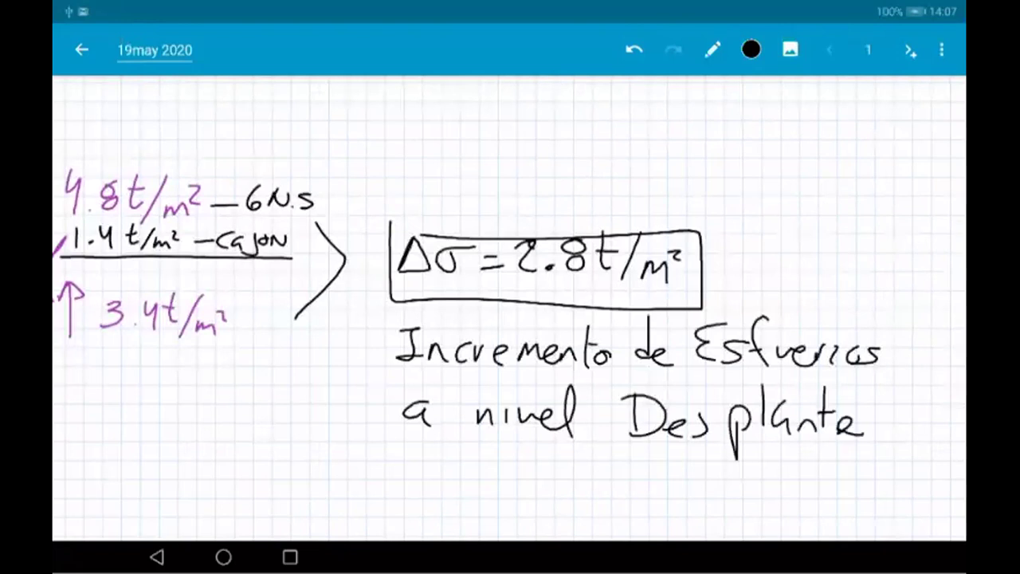
# Add the symbol "(Df)" after the word "Desplante"
pyautogui.moveTo(638, 359); pyautogui.dragTo(446, 343)
pyautogui.click(721, 340)
pyautogui.moveTo(711, 391); pyautogui.dragTo(705, 434)
pyautogui.moveTo(727, 382); pyautogui.dragTo(725, 421)
pyautogui.moveTo(728, 384); pyautogui.dragTo(727, 420)
pyautogui.moveTo(787, 383)
pyautogui.mouseDown()
pyautogui.moveTo(786, 434)
pyautogui.moveTo(805, 410)
pyautogui.mouseUp()
pyautogui.moveTo(805, 365); pyautogui.dragTo(798, 443)
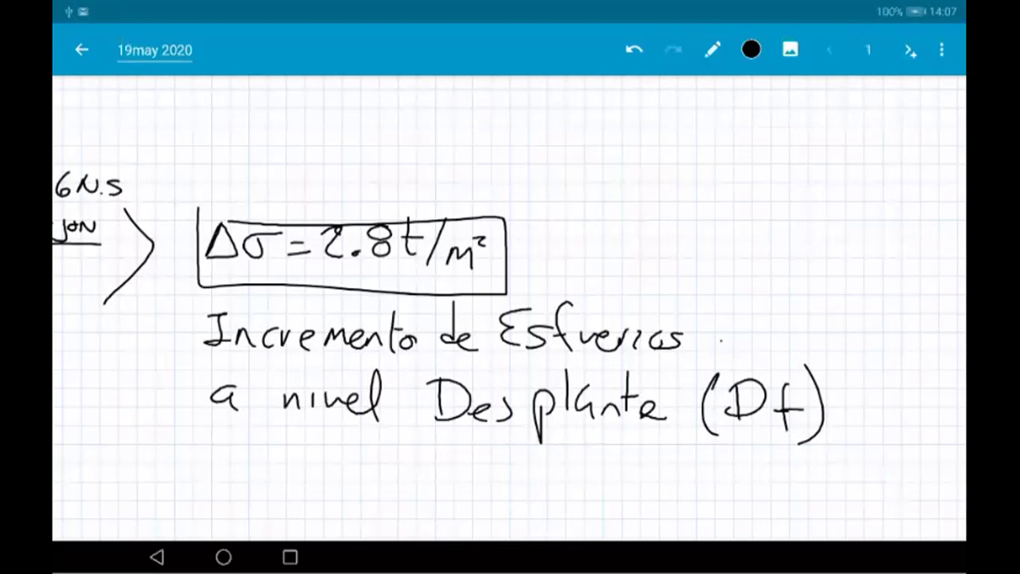
# Draw a black horizontal line at foundation depth from the building's base to the 3.4 t/m² load
pyautogui.scroll(-5, 510, 308)
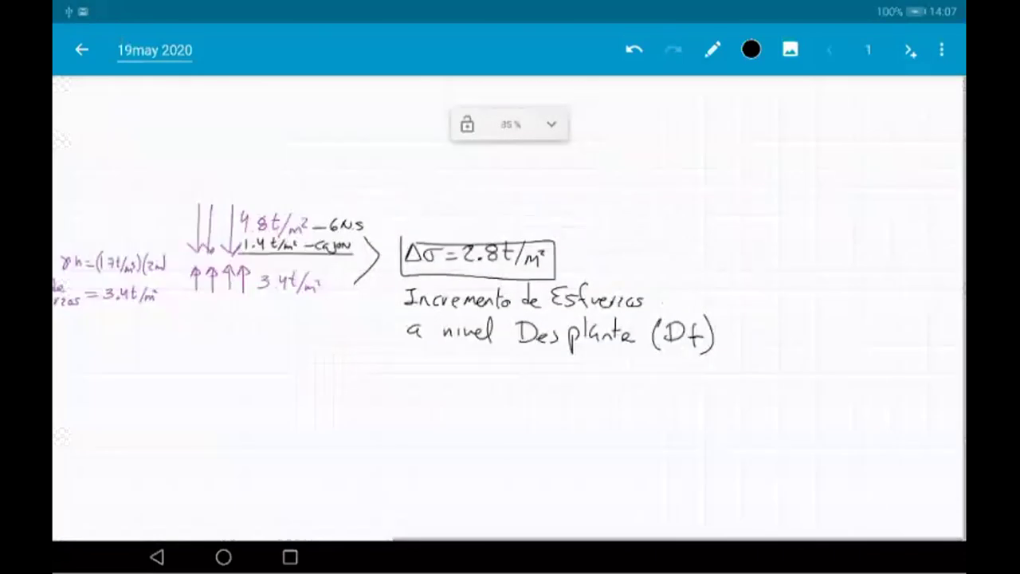
pyautogui.scroll(-3, 510, 308)
pyautogui.scroll(2, 510, 308)
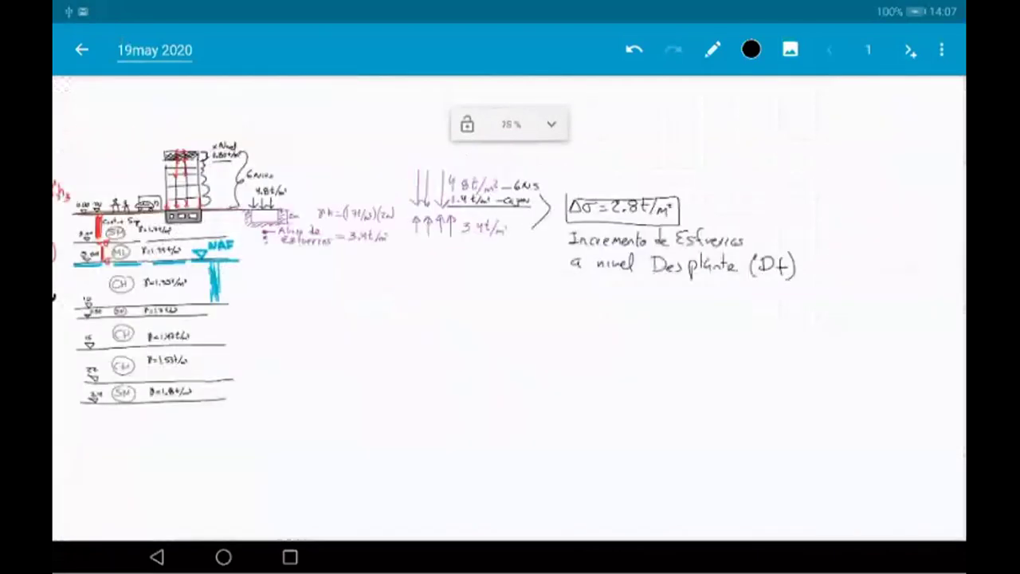
pyautogui.scroll(1, 510, 307)
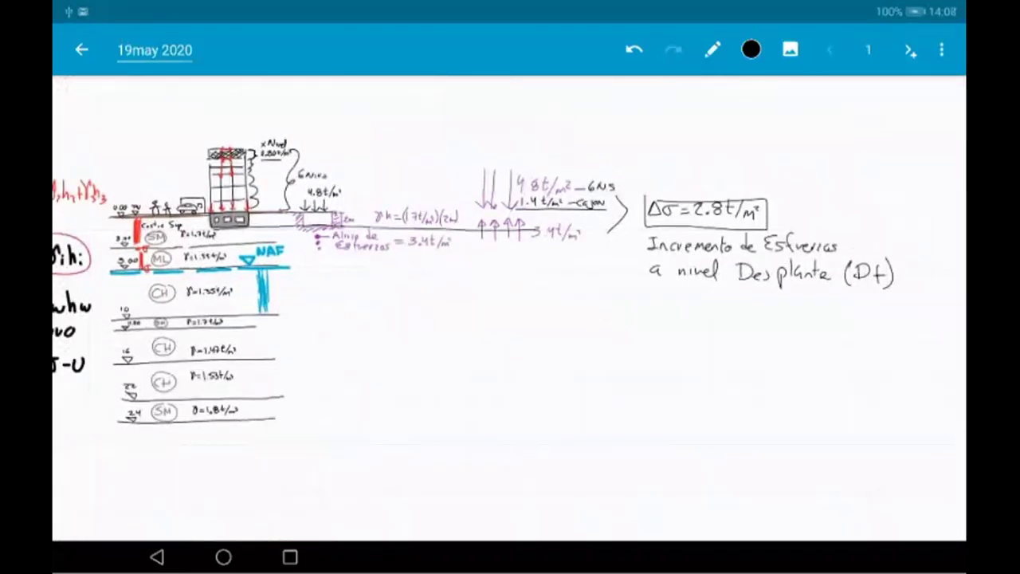
pyautogui.scroll(5, 215, 200)
pyautogui.scroll(1, 215, 139)
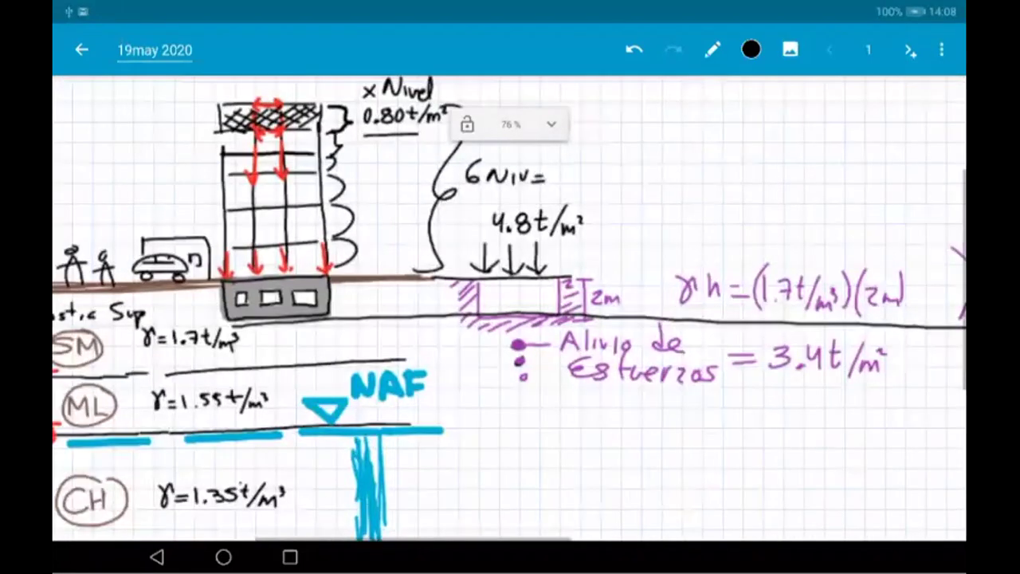
pyautogui.scroll(1, 478, 239)
pyautogui.scroll(-5, 175, 183)
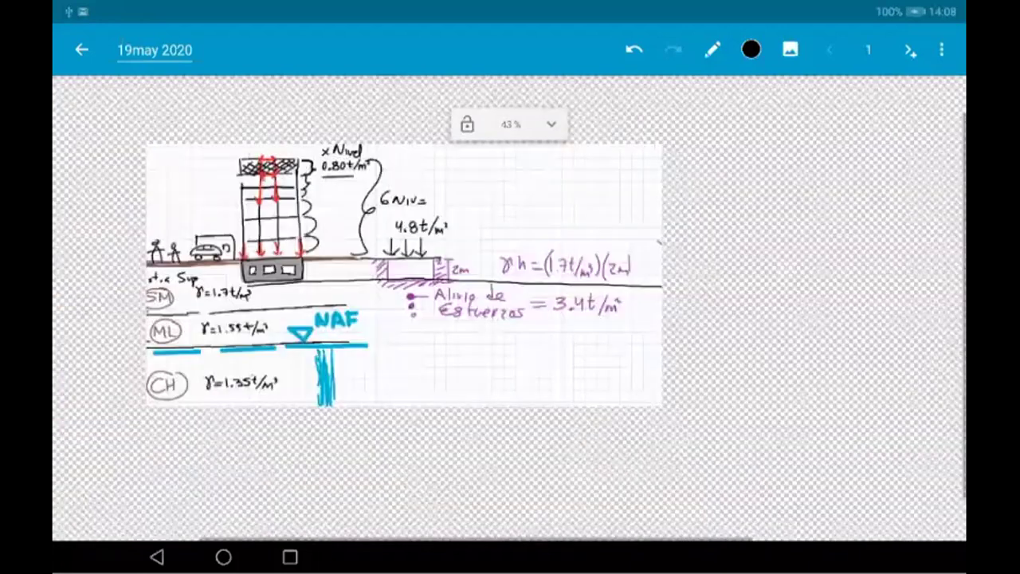
pyautogui.scroll(-2, 319, 239)
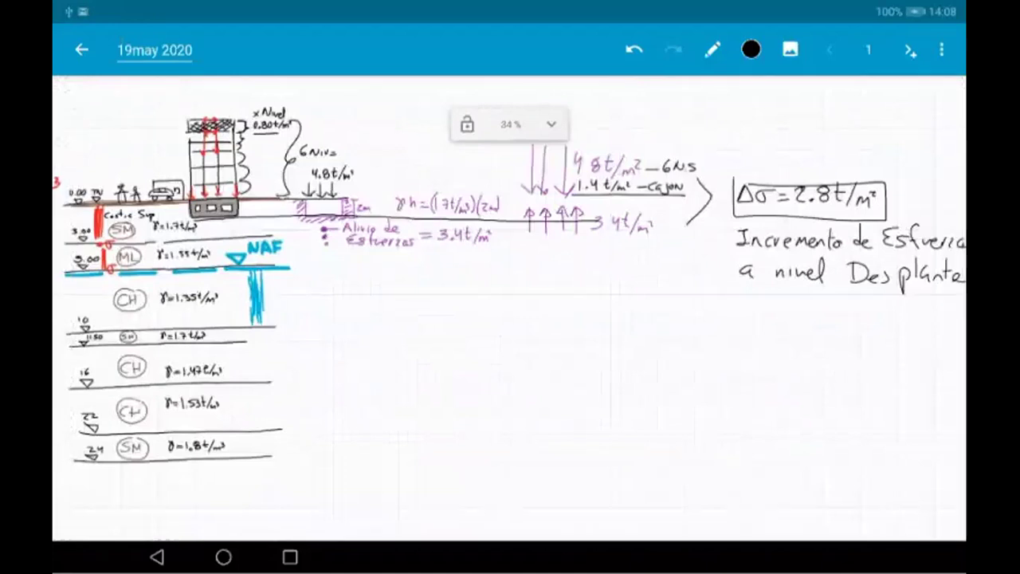
# Sketch a stress curve decreasing with depth beside the soil profile, with a vertical axis and horizontal hatching
pyautogui.moveTo(536, 254)
pyautogui.mouseDown()
pyautogui.moveTo(591, 228)
pyautogui.moveTo(494, 272)
pyautogui.moveTo(448, 313)
pyautogui.moveTo(416, 389)
pyautogui.moveTo(410, 462)
pyautogui.mouseUp()
pyautogui.moveTo(398, 211)
pyautogui.mouseDown()
pyautogui.moveTo(394, 432)
pyautogui.moveTo(502, 220)
pyautogui.mouseUp()
pyautogui.moveTo(399, 257); pyautogui.dragTo(542, 243)
pyautogui.moveTo(409, 275); pyautogui.dragTo(506, 268)
pyautogui.moveTo(406, 295); pyautogui.dragTo(458, 288)
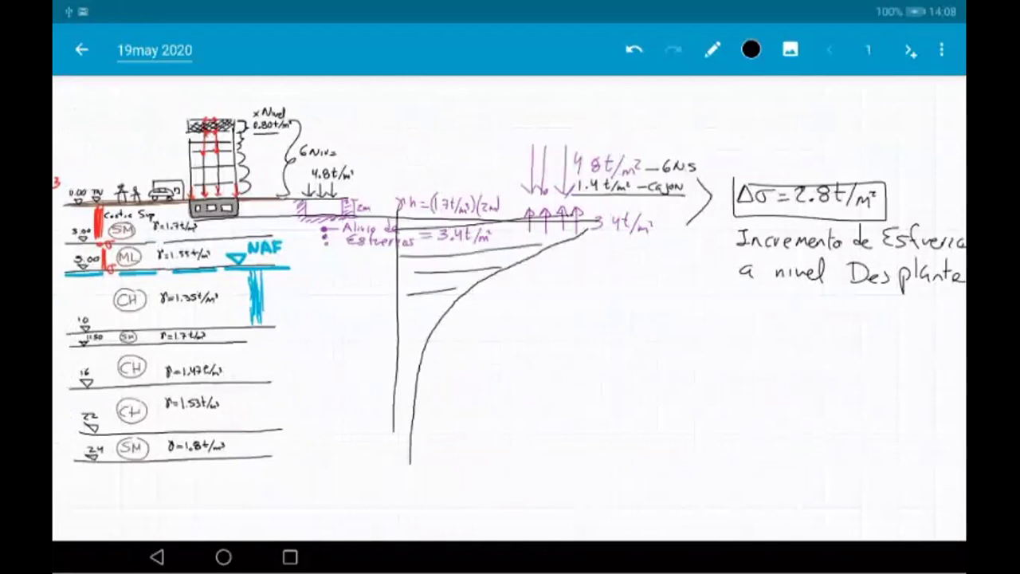
pyautogui.moveTo(398, 312); pyautogui.dragTo(454, 308)
pyautogui.moveTo(398, 331); pyautogui.dragTo(436, 326)
pyautogui.moveTo(398, 351); pyautogui.dragTo(423, 350)
pyautogui.moveTo(400, 369); pyautogui.dragTo(419, 367)
pyautogui.moveTo(401, 388); pyautogui.dragTo(414, 386)
pyautogui.moveTo(402, 407); pyautogui.dragTo(420, 406)
# Undo the hatching, the axis, the stress curve and the foundation-depth line
pyautogui.click(634, 50)
pyautogui.click(634, 49)
pyautogui.click(634, 49)
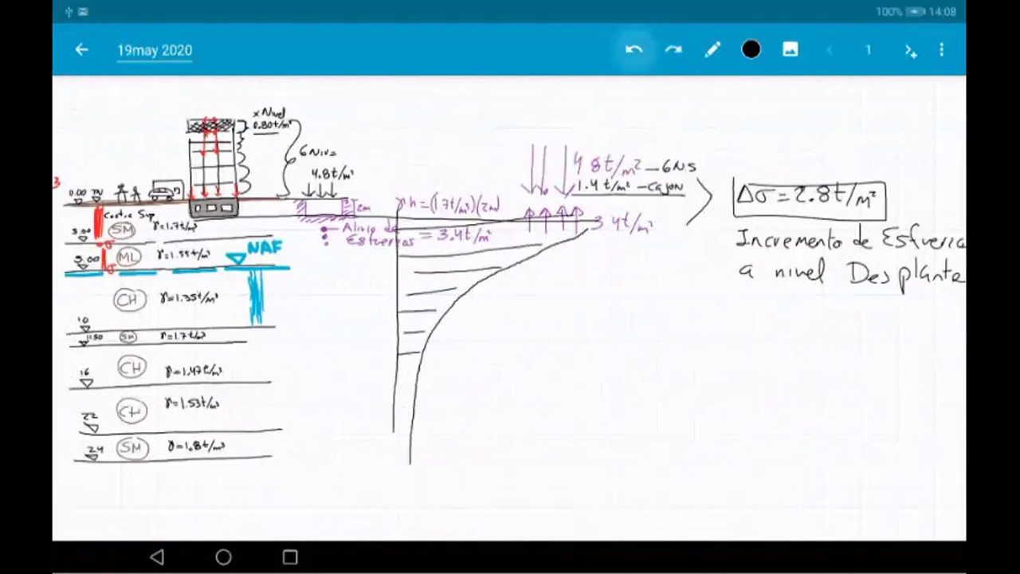
pyautogui.click(633, 50)
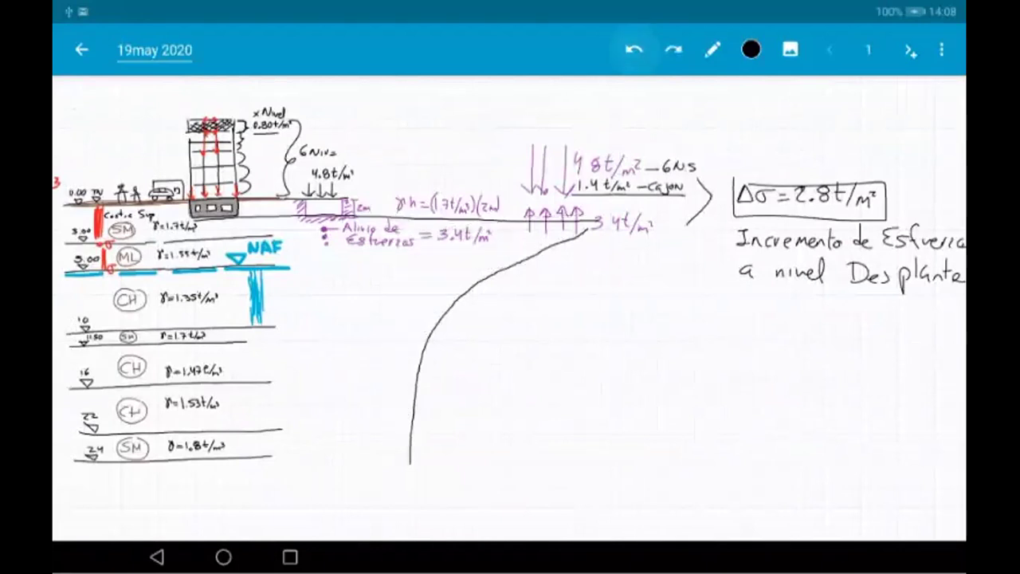
pyautogui.click(633, 49)
# Write "q =" below the stress increment note and point a curved arrow to it from the Δσ box
pyautogui.hscroll(2, 510, 306)
pyautogui.scroll(3, 829, 271)
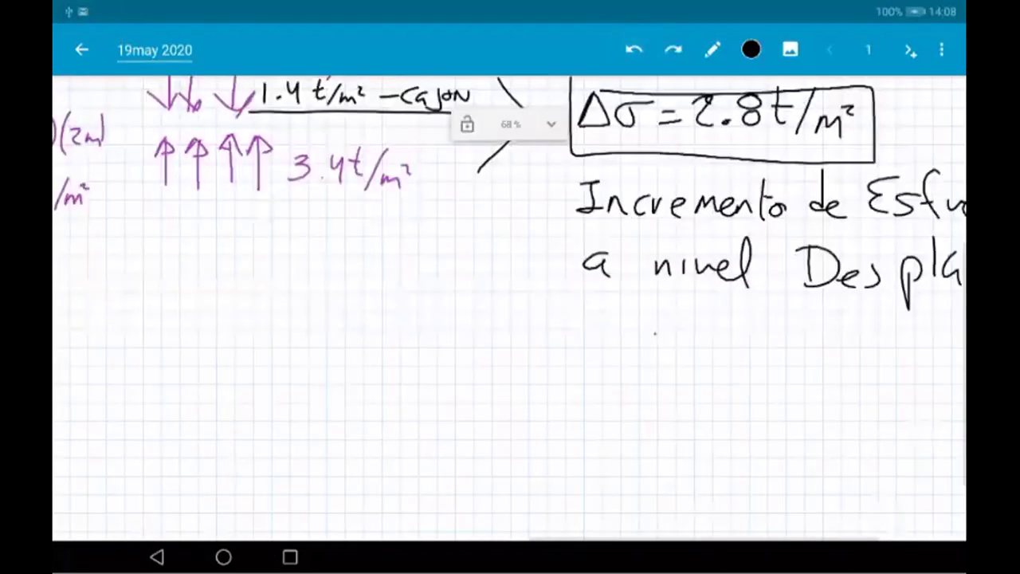
pyautogui.moveTo(655, 333); pyautogui.dragTo(638, 405)
pyautogui.moveTo(617, 380); pyautogui.dragTo(644, 381)
pyautogui.moveTo(659, 366); pyautogui.dragTo(686, 365)
pyautogui.moveTo(660, 380); pyautogui.dragTo(687, 380)
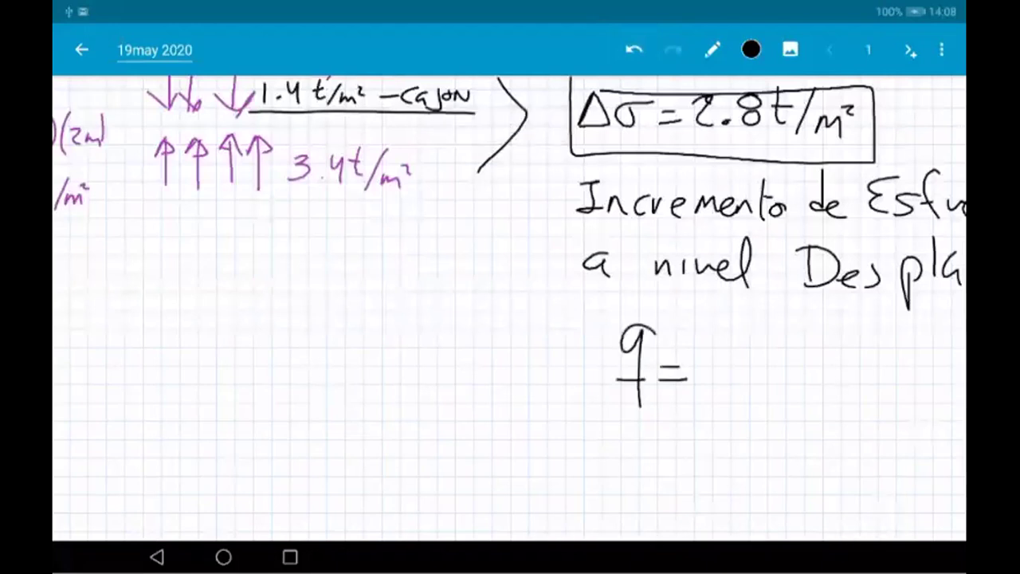
pyautogui.moveTo(567, 153); pyautogui.dragTo(595, 376)
pyautogui.moveTo(577, 357)
pyautogui.mouseDown()
pyautogui.moveTo(596, 375)
pyautogui.moveTo(579, 388)
pyautogui.mouseUp()
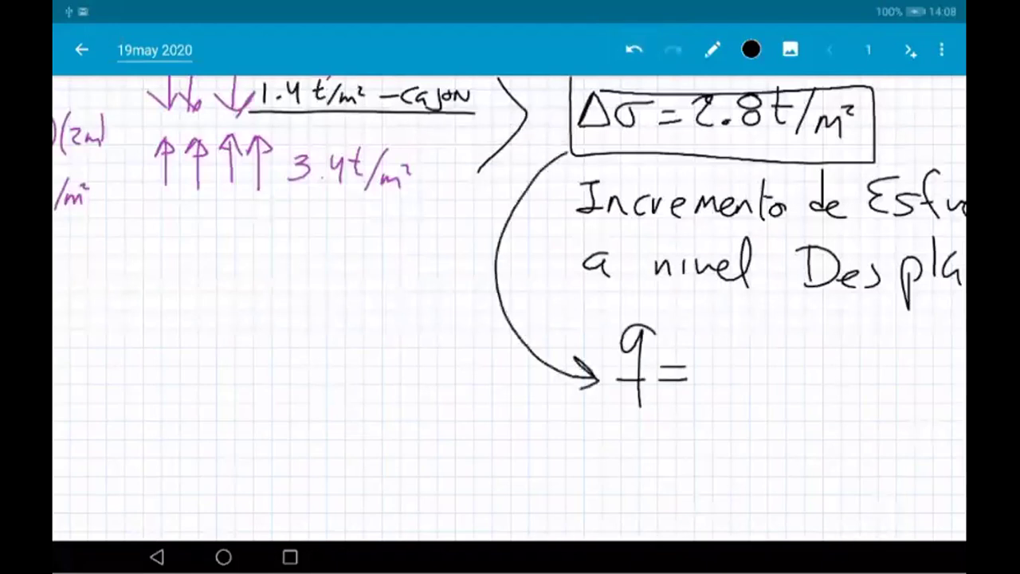
# Complete the q equation with "2.8 t/m²", undoing the misplaced strokes after the 2
pyautogui.moveTo(707, 361); pyautogui.dragTo(739, 385)
pyautogui.moveTo(745, 368); pyautogui.dragTo(767, 366)
pyautogui.moveTo(757, 349); pyautogui.dragTo(758, 381)
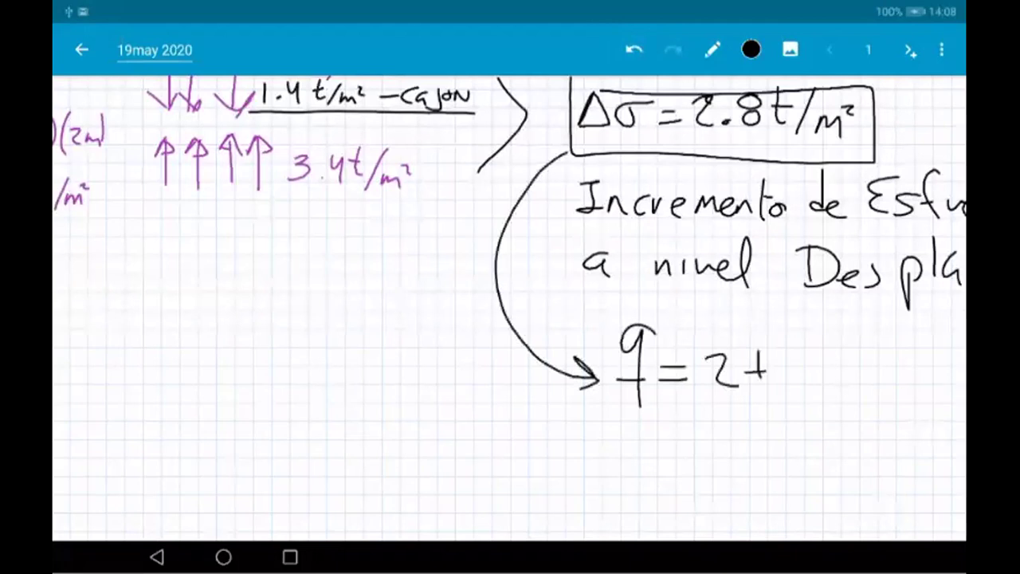
pyautogui.click(634, 49)
pyautogui.click(634, 49)
pyautogui.click(749, 391)
pyautogui.moveTo(787, 356)
pyautogui.mouseDown()
pyautogui.moveTo(778, 371)
pyautogui.moveTo(816, 395)
pyautogui.mouseUp()
pyautogui.moveTo(851, 347)
pyautogui.mouseDown()
pyautogui.moveTo(822, 403)
pyautogui.moveTo(871, 390)
pyautogui.mouseUp()
pyautogui.moveTo(876, 364); pyautogui.dragTo(887, 377)
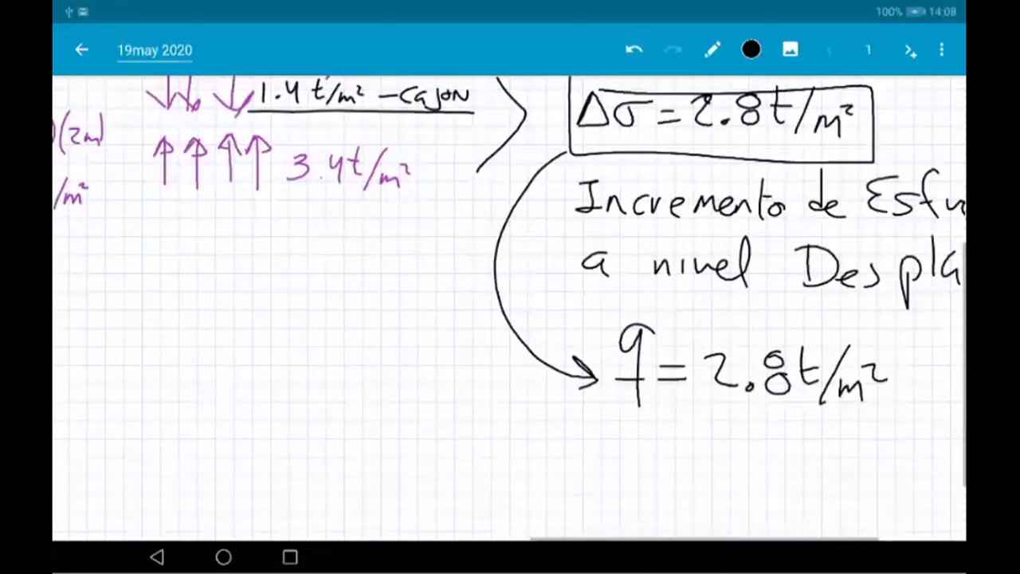
# Sketch a perspective slab outline divided by two crossing lines below the q = 2.8 t/m² note
pyautogui.scroll(-3, 510, 303)
pyautogui.moveTo(403, 400)
pyautogui.mouseDown()
pyautogui.moveTo(522, 456)
pyautogui.moveTo(673, 360)
pyautogui.mouseUp()
pyautogui.moveTo(673, 360); pyautogui.dragTo(567, 332)
pyautogui.moveTo(574, 330); pyautogui.dragTo(396, 397)
pyautogui.moveTo(494, 369); pyautogui.dragTo(594, 404)
pyautogui.moveTo(435, 444); pyautogui.dragTo(643, 344)
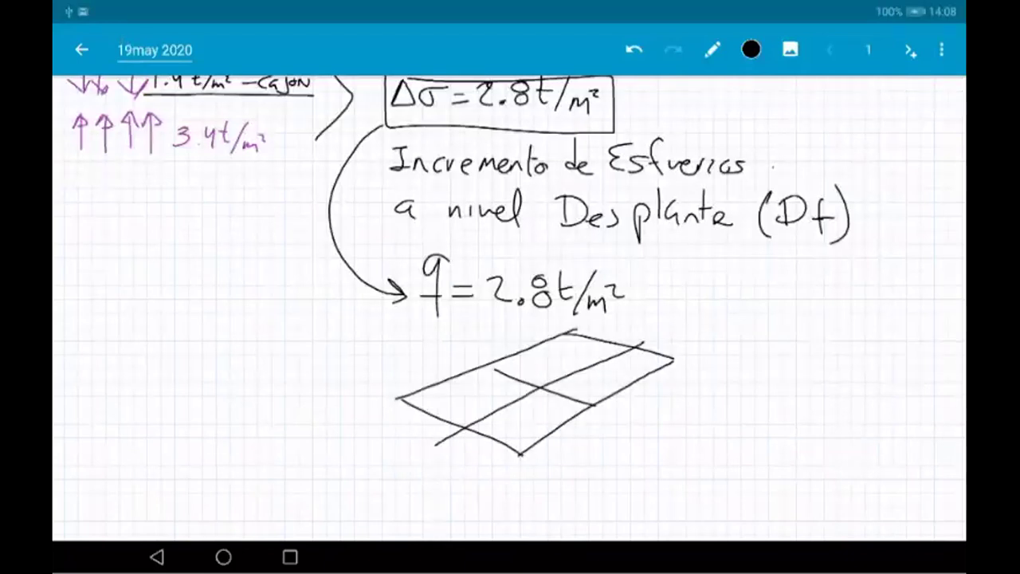
# Examine the building section, its levels and the 0.80 t/m² load note per level
pyautogui.scroll(-2, 510, 308)
pyautogui.scroll(-2, 510, 307)
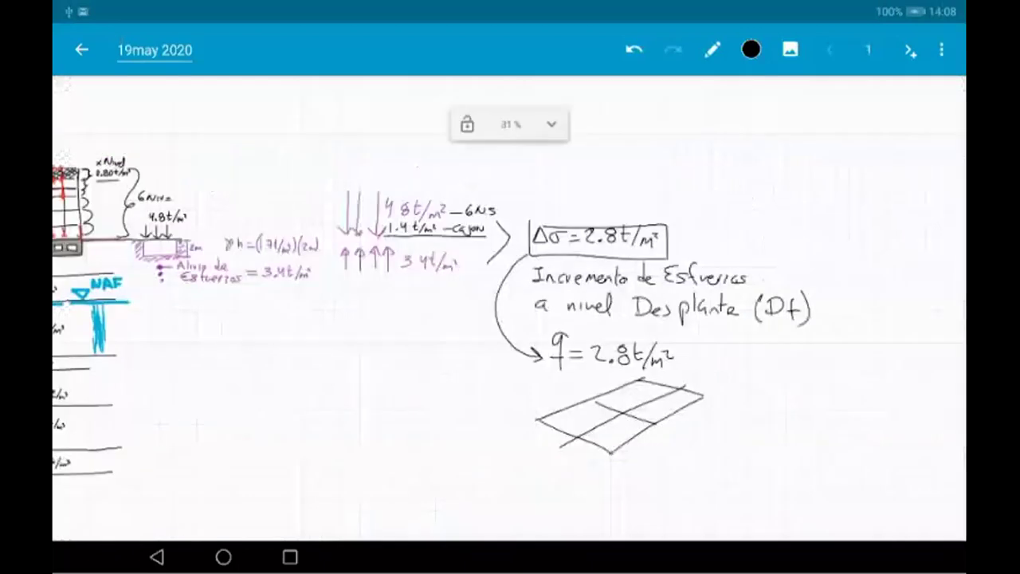
pyautogui.hscroll(-5, 510, 308)
pyautogui.scroll(5, 320, 111)
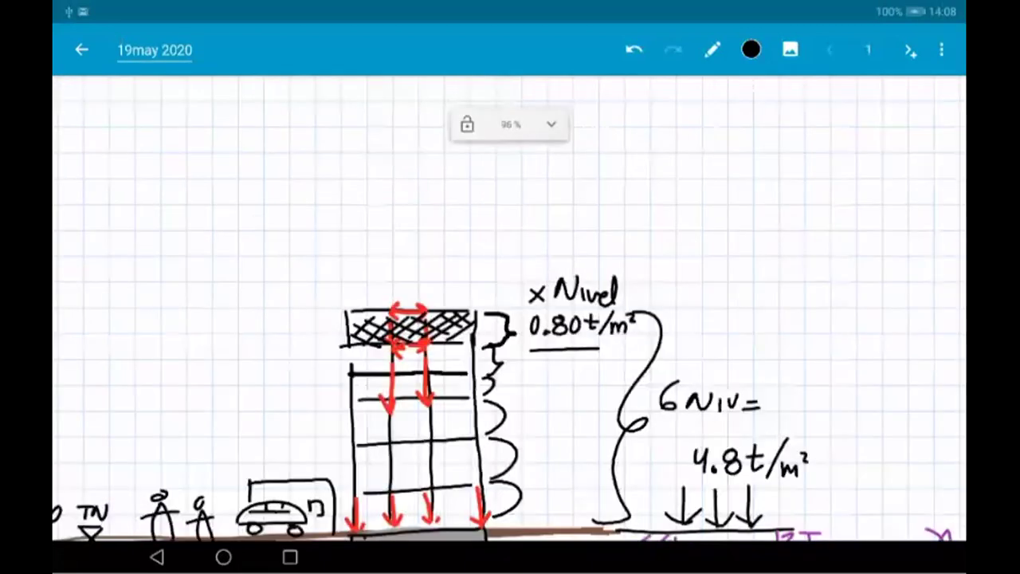
pyautogui.scroll(2, 510, 308)
pyautogui.scroll(-2, 510, 308)
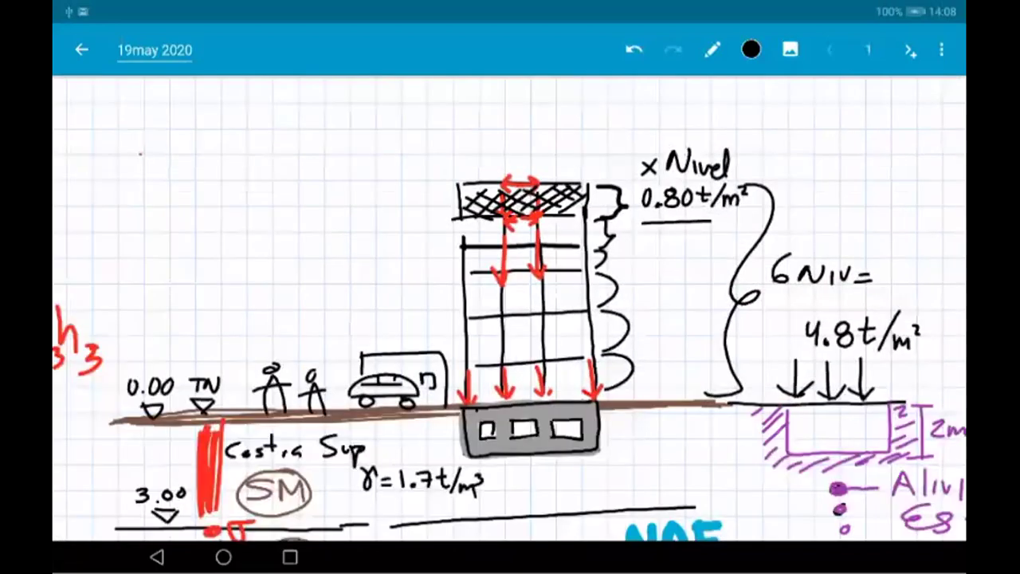
pyautogui.scroll(2, 510, 308)
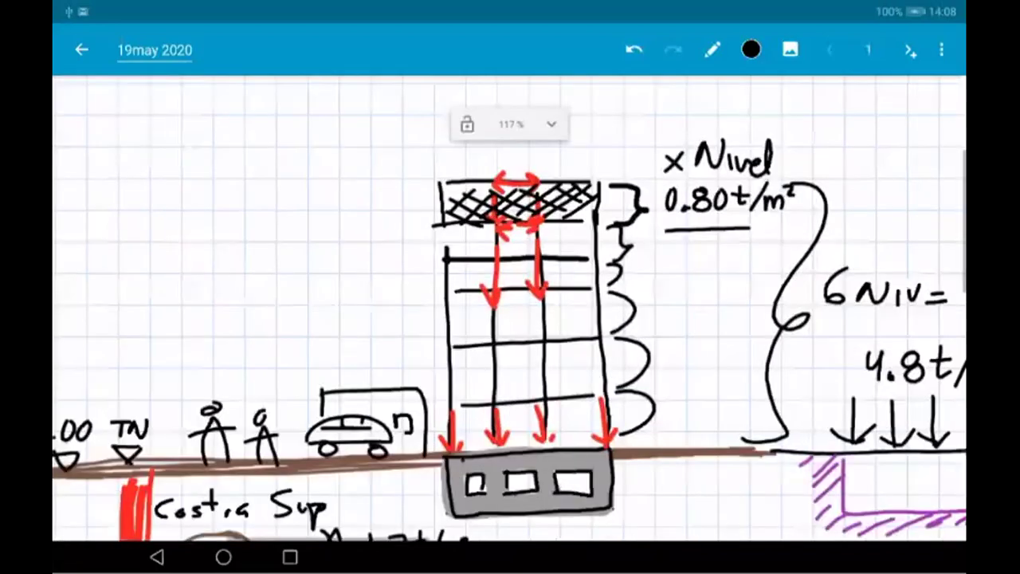
pyautogui.scroll(2, 510, 308)
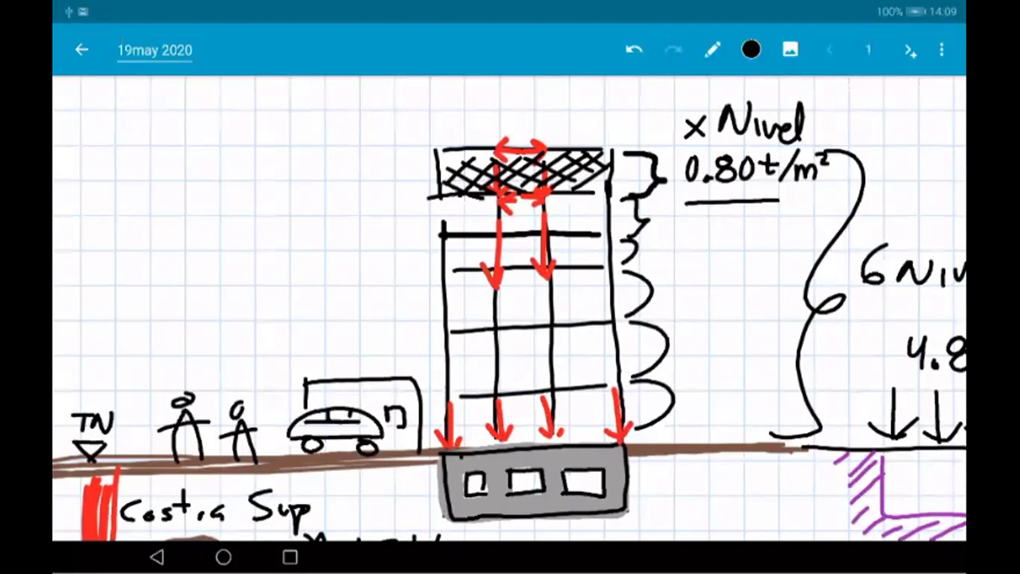
# Write the heading PLANTA in the empty area above the building section and draw a long plan rectangle below it
pyautogui.scroll(-5, 510, 307)
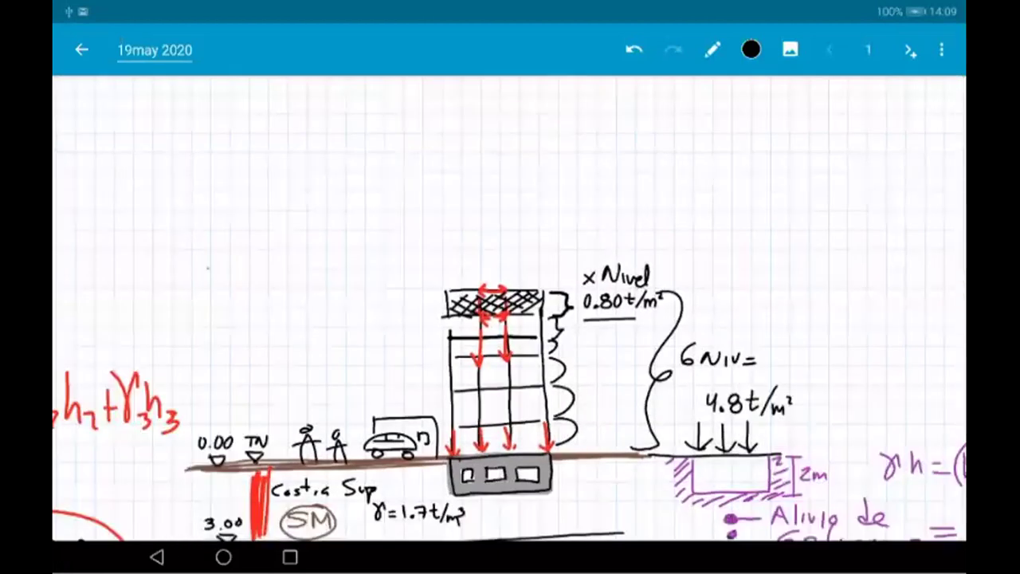
pyautogui.hscroll(1, 510, 307)
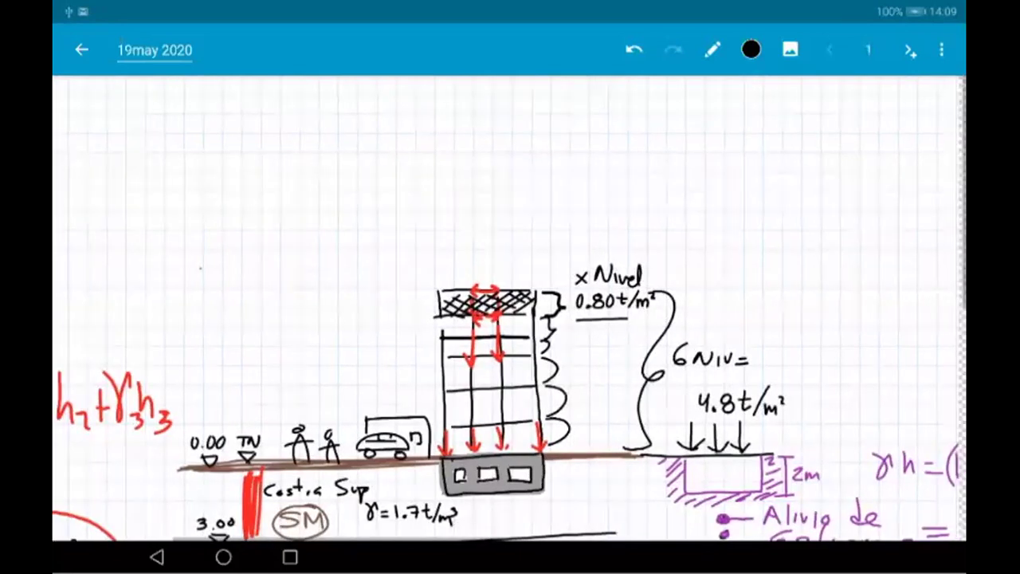
pyautogui.hscroll(1, 510, 307)
pyautogui.moveTo(609, 102)
pyautogui.mouseDown()
pyautogui.moveTo(609, 126)
pyautogui.moveTo(679, 126)
pyautogui.moveTo(684, 106)
pyautogui.moveTo(694, 129)
pyautogui.moveTo(724, 128)
pyautogui.moveTo(698, 111)
pyautogui.moveTo(686, 131)
pyautogui.mouseUp()
pyautogui.moveTo(675, 156)
pyautogui.mouseDown()
pyautogui.moveTo(675, 251)
pyautogui.moveTo(914, 244)
pyautogui.mouseUp()
pyautogui.hscroll(2, 510, 319)
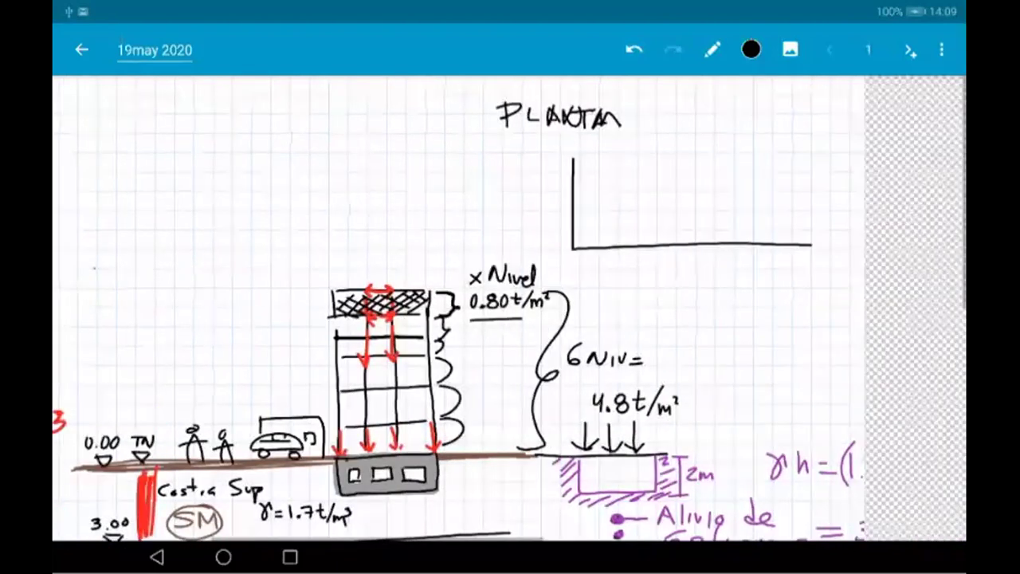
pyautogui.hscroll(2, 510, 319)
pyautogui.moveTo(438, 159); pyautogui.dragTo(739, 160)
pyautogui.moveTo(662, 248); pyautogui.dragTo(748, 244)
pyautogui.moveTo(749, 160); pyautogui.dragTo(750, 243)
# Divide the plan at mid-length and split its left half into four units around a small central core
pyautogui.scroll(1, 323, 199)
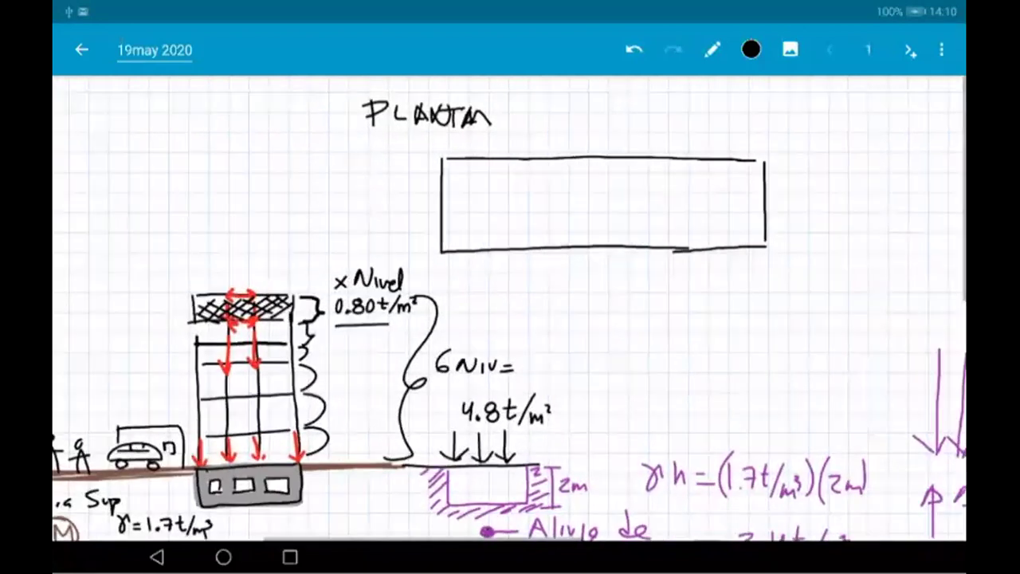
pyautogui.scroll(3, 553, 134)
pyautogui.moveTo(392, 240)
pyautogui.mouseDown()
pyautogui.moveTo(446, 240)
pyautogui.moveTo(456, 257)
pyautogui.moveTo(500, 231)
pyautogui.moveTo(518, 249)
pyautogui.moveTo(456, 256)
pyautogui.mouseUp()
pyautogui.moveTo(519, 247); pyautogui.dragTo(605, 243)
pyautogui.moveTo(604, 170); pyautogui.dragTo(603, 298)
pyautogui.moveTo(488, 257); pyautogui.dragTo(490, 302)
pyautogui.moveTo(483, 172); pyautogui.dragTo(486, 244)
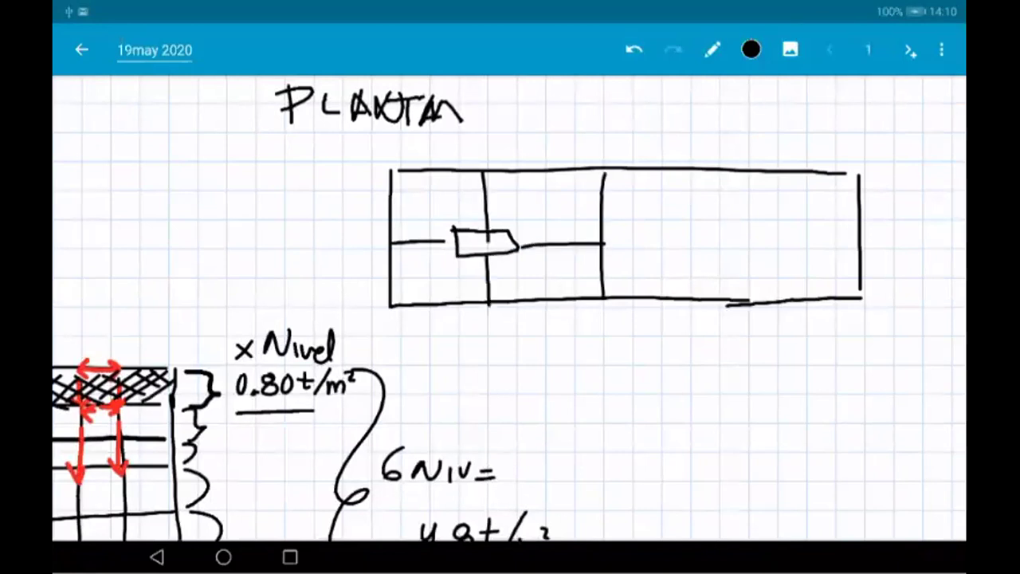
# Draw an elongated core in the plan's right half with dividing lines running out to the walls
pyautogui.moveTo(701, 231)
pyautogui.mouseDown()
pyautogui.moveTo(700, 244)
pyautogui.moveTo(765, 228)
pyautogui.moveTo(769, 252)
pyautogui.moveTo(689, 255)
pyautogui.moveTo(704, 300)
pyautogui.mouseUp()
pyautogui.moveTo(781, 252); pyautogui.dragTo(783, 299)
pyautogui.moveTo(702, 164); pyautogui.dragTo(703, 230)
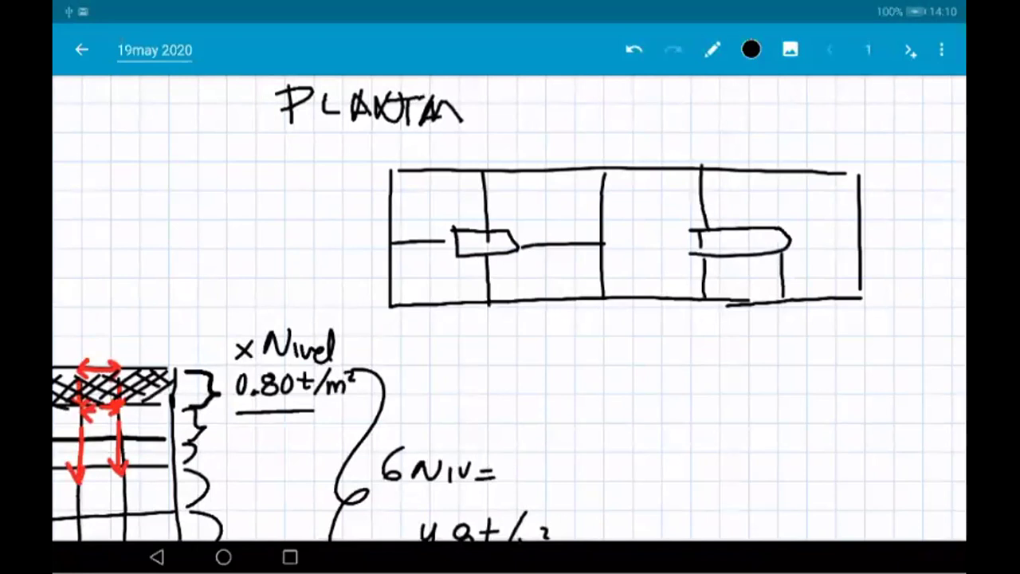
pyautogui.moveTo(777, 173); pyautogui.dragTo(778, 227)
pyautogui.moveTo(601, 241); pyautogui.dragTo(692, 238)
pyautogui.moveTo(789, 237); pyautogui.dragTo(851, 235)
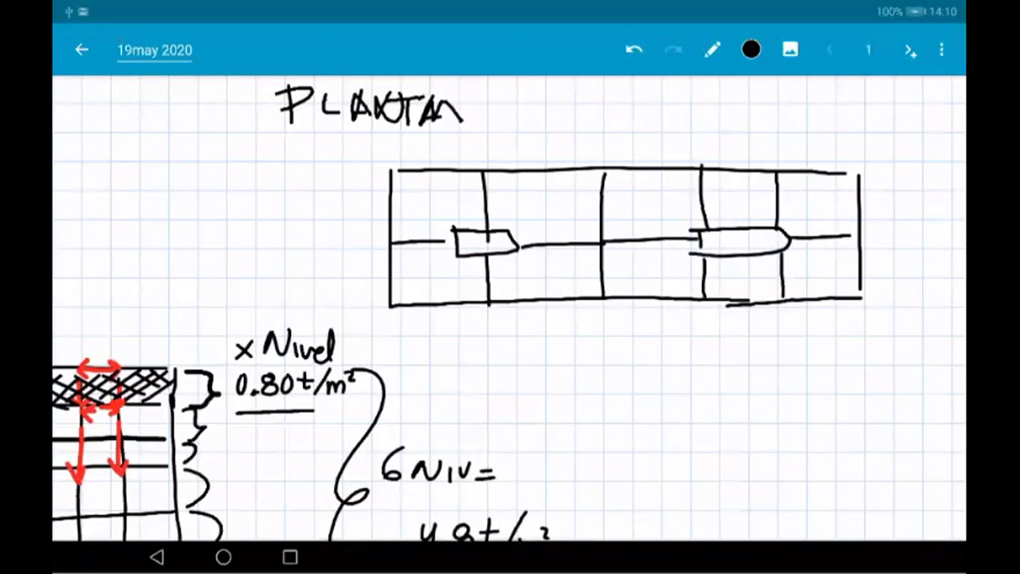
# Draw a second vertical line beside the plan's middle divider to separate the two halves, undoing the faulty strokes
pyautogui.moveTo(619, 173)
pyautogui.mouseDown()
pyautogui.moveTo(618, 221)
pyautogui.moveTo(603, 233)
pyautogui.mouseUp()
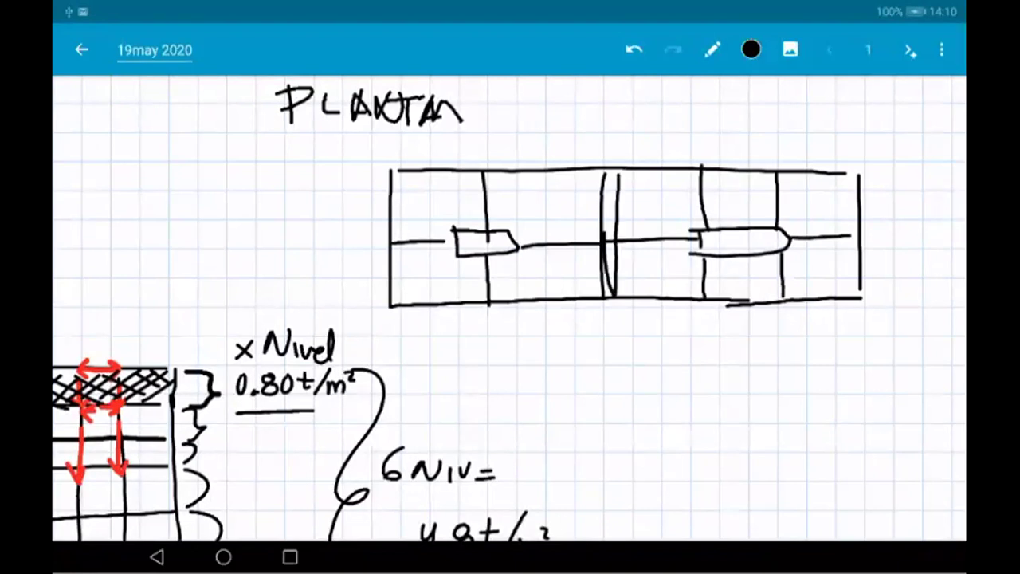
pyautogui.moveTo(606, 177)
pyautogui.mouseDown()
pyautogui.moveTo(609, 295)
pyautogui.moveTo(619, 295)
pyautogui.moveTo(618, 185)
pyautogui.moveTo(622, 307)
pyautogui.mouseUp()
pyautogui.click(634, 49)
pyautogui.click(633, 50)
pyautogui.click(633, 50)
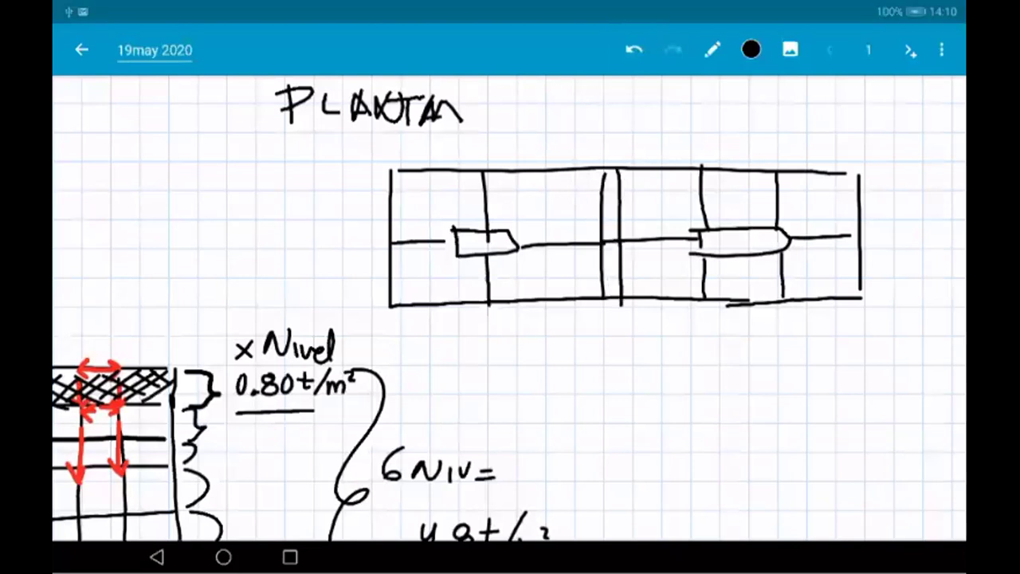
# Hatch the four units of the plan's left half with purple diagonal strokes
pyautogui.click(751, 50)
pyautogui.click(774, 141)
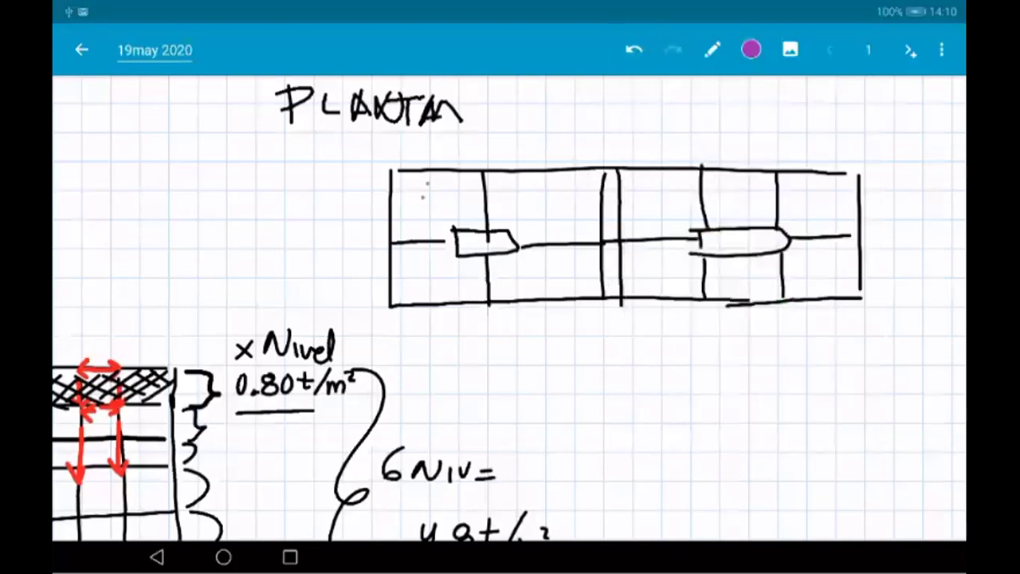
pyautogui.moveTo(392, 225); pyautogui.dragTo(428, 185)
pyautogui.moveTo(407, 237); pyautogui.dragTo(464, 183)
pyautogui.moveTo(397, 272)
pyautogui.mouseDown()
pyautogui.moveTo(483, 181)
pyautogui.moveTo(508, 184)
pyautogui.mouseUp()
pyautogui.moveTo(469, 233); pyautogui.dragTo(528, 185)
pyautogui.moveTo(549, 201); pyautogui.dragTo(574, 185)
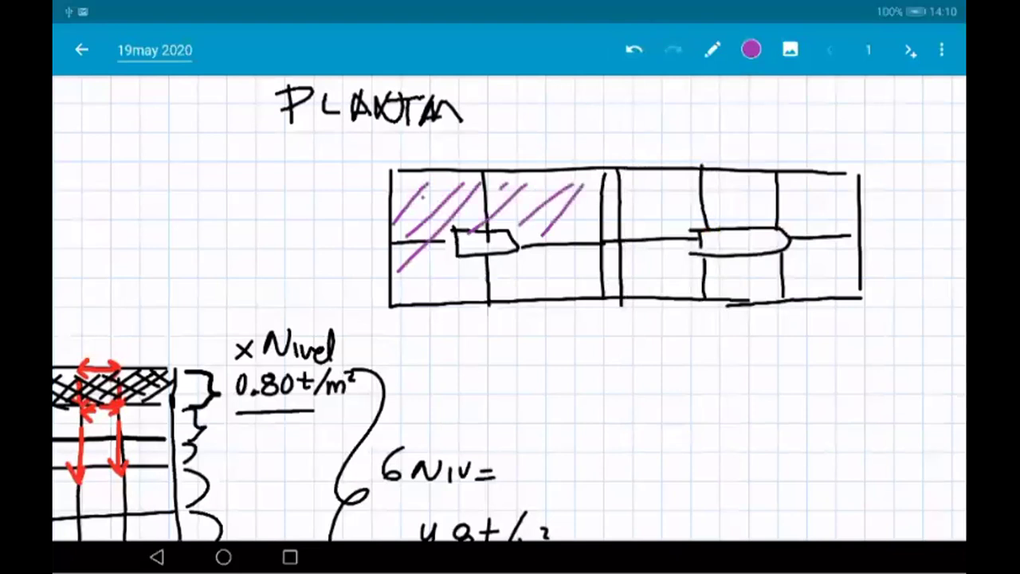
pyautogui.moveTo(523, 275); pyautogui.dragTo(600, 204)
pyautogui.moveTo(535, 289); pyautogui.dragTo(599, 240)
pyautogui.moveTo(570, 271); pyautogui.dragTo(595, 263)
pyautogui.moveTo(574, 280); pyautogui.dragTo(596, 275)
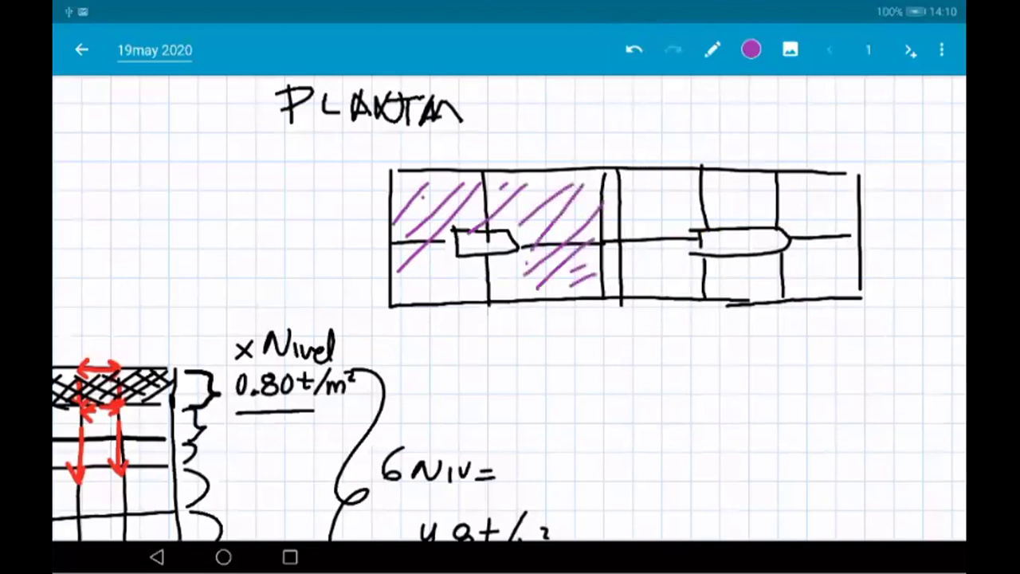
pyautogui.moveTo(402, 293); pyautogui.dragTo(477, 256)
pyautogui.moveTo(443, 298); pyautogui.dragTo(513, 260)
# Hatch the units of the plan's right half with teal diagonal strokes
pyautogui.click(751, 50)
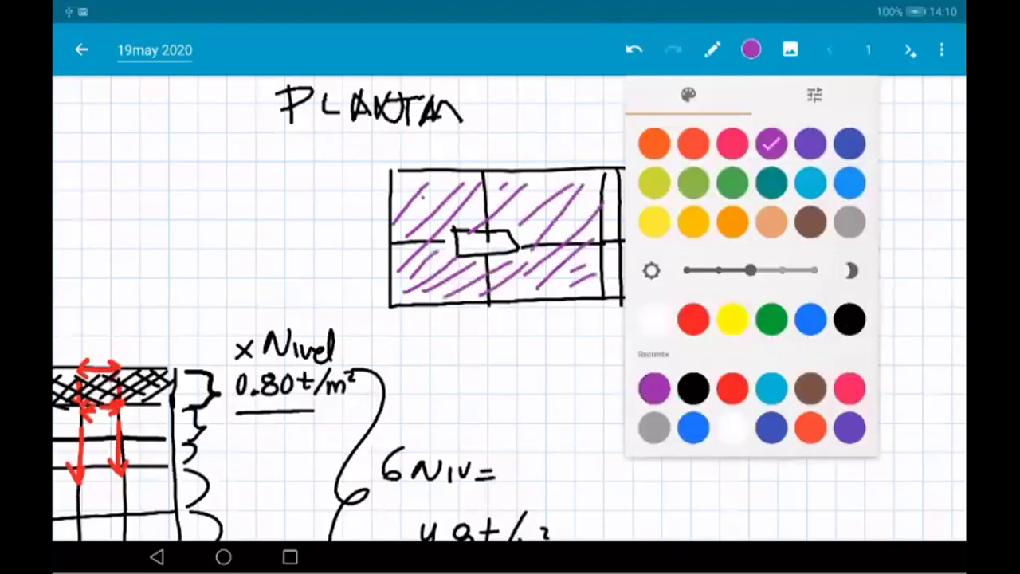
pyautogui.click(771, 183)
pyautogui.moveTo(635, 181); pyautogui.dragTo(699, 209)
pyautogui.moveTo(627, 199); pyautogui.dragTo(695, 231)
pyautogui.moveTo(681, 177)
pyautogui.mouseDown()
pyautogui.moveTo(751, 210)
pyautogui.moveTo(807, 214)
pyautogui.mouseUp()
pyautogui.moveTo(786, 176); pyautogui.dragTo(850, 206)
pyautogui.moveTo(783, 239); pyautogui.dragTo(846, 273)
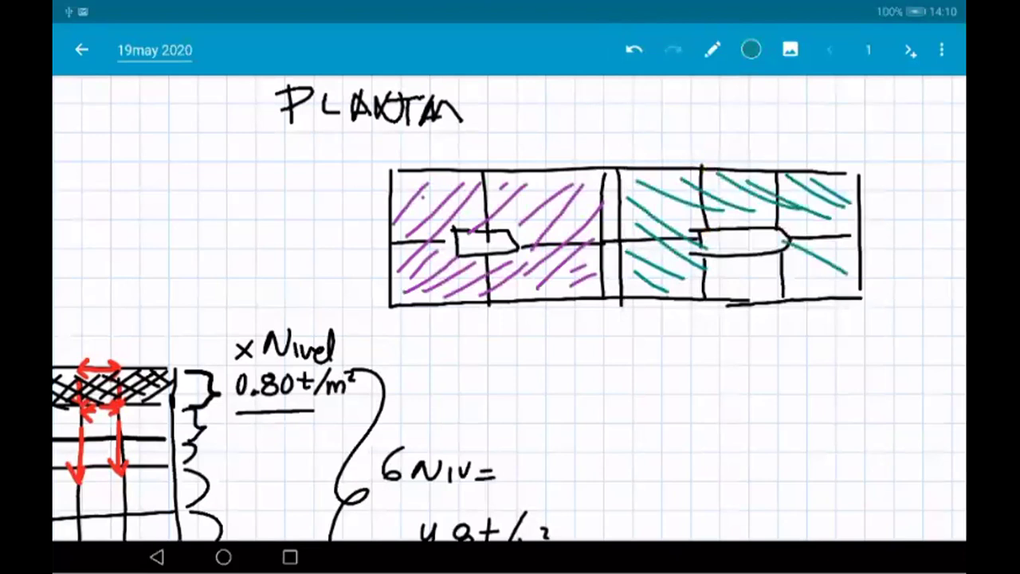
pyautogui.moveTo(746, 261); pyautogui.dragTo(807, 289)
pyautogui.moveTo(781, 252); pyautogui.dragTo(830, 284)
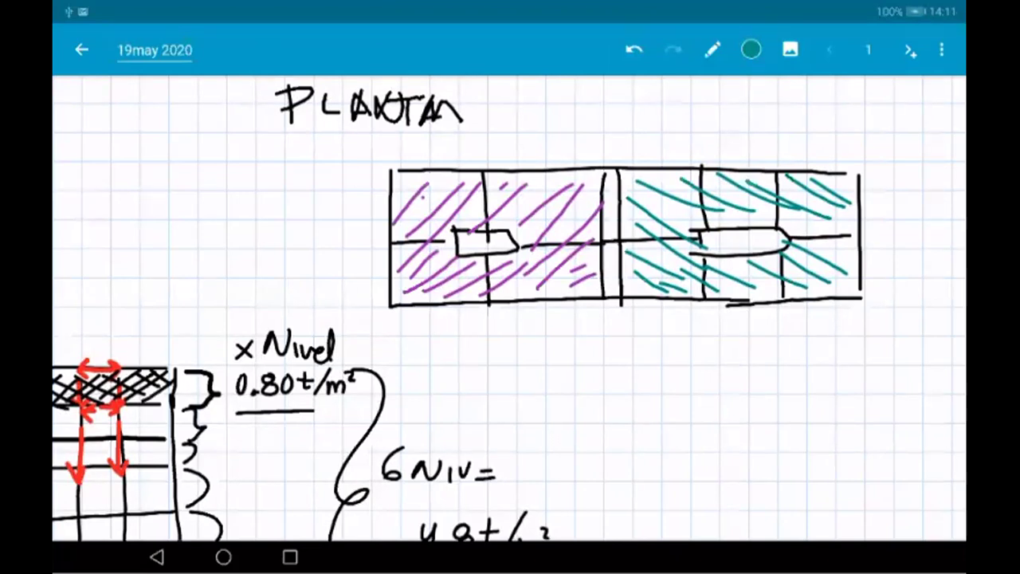
# Fill the left half's central core with brown stair-like strokes crossed by a horizontal line
pyautogui.click(751, 50)
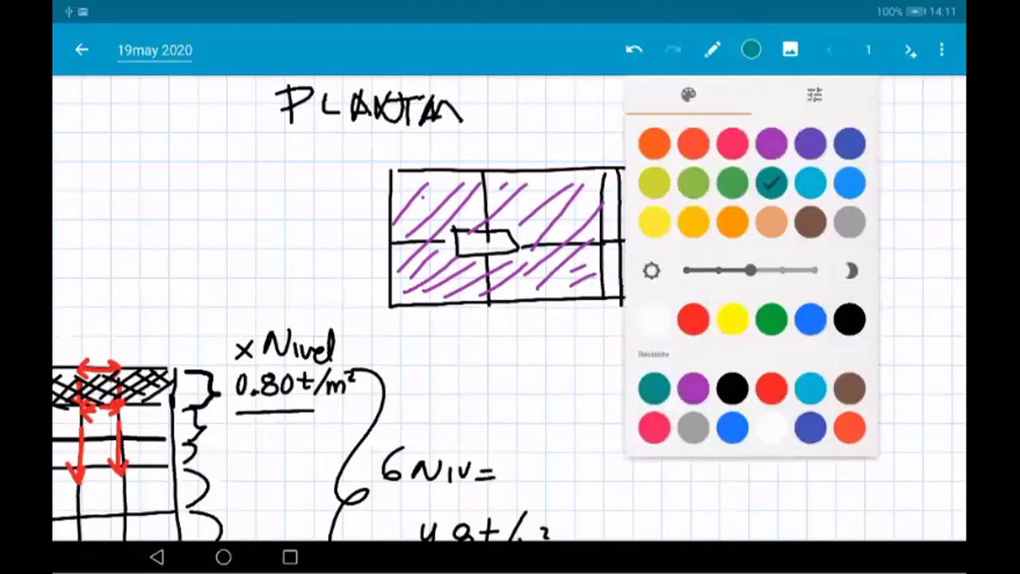
pyautogui.click(810, 222)
pyautogui.scroll(5, 462, 239)
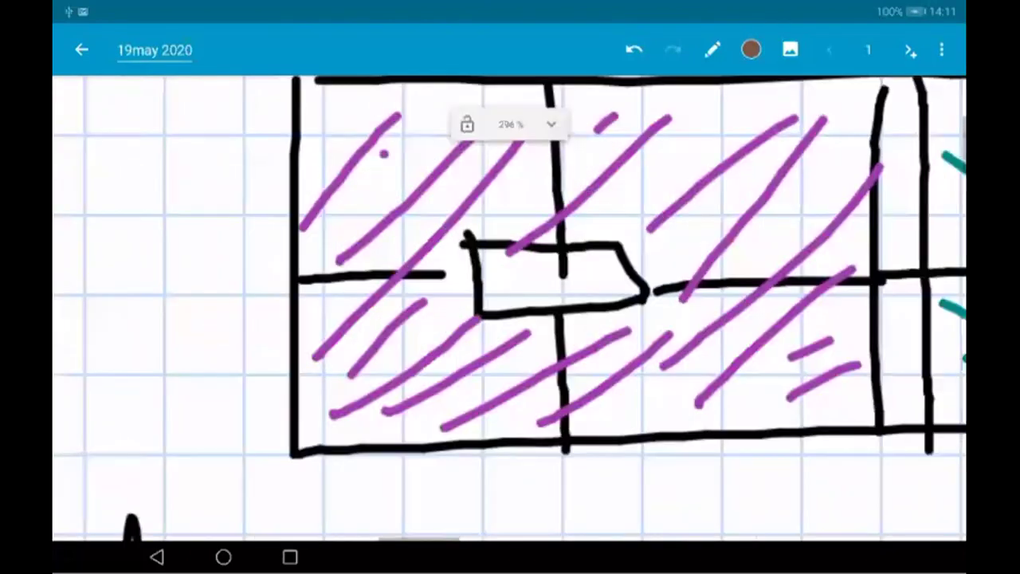
pyautogui.moveTo(496, 259); pyautogui.dragTo(500, 321)
pyautogui.moveTo(510, 263)
pyautogui.mouseDown()
pyautogui.moveTo(522, 323)
pyautogui.moveTo(539, 317)
pyautogui.mouseUp()
pyautogui.moveTo(553, 248); pyautogui.dragTo(564, 318)
pyautogui.moveTo(579, 249)
pyautogui.mouseDown()
pyautogui.moveTo(588, 310)
pyautogui.moveTo(608, 312)
pyautogui.mouseUp()
pyautogui.moveTo(617, 250); pyautogui.dragTo(623, 306)
pyautogui.moveTo(488, 288); pyautogui.dragTo(627, 280)
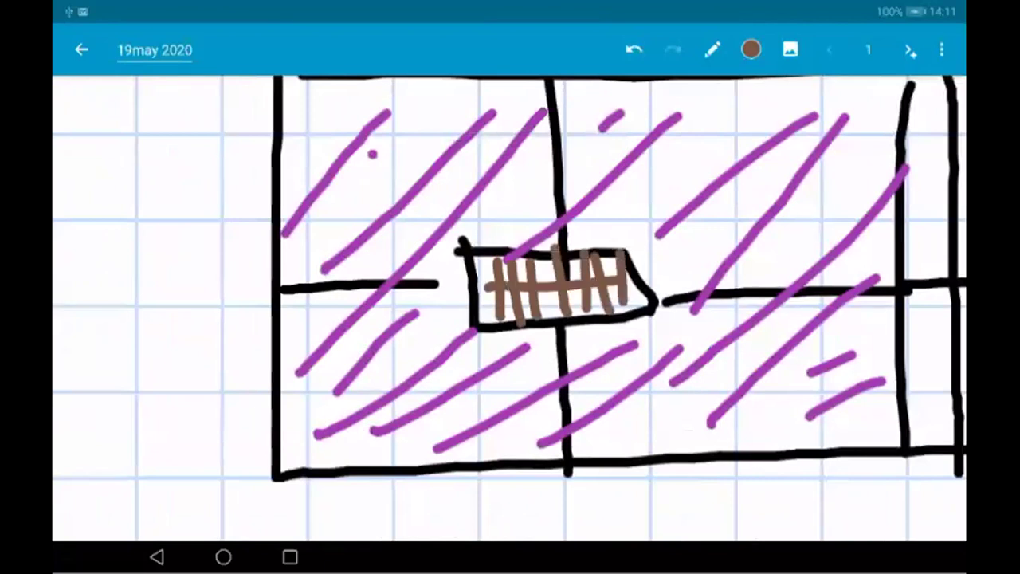
# Add brown stair-like strokes inside the elongated core of the plan's right half
pyautogui.scroll(-5, 511, 307)
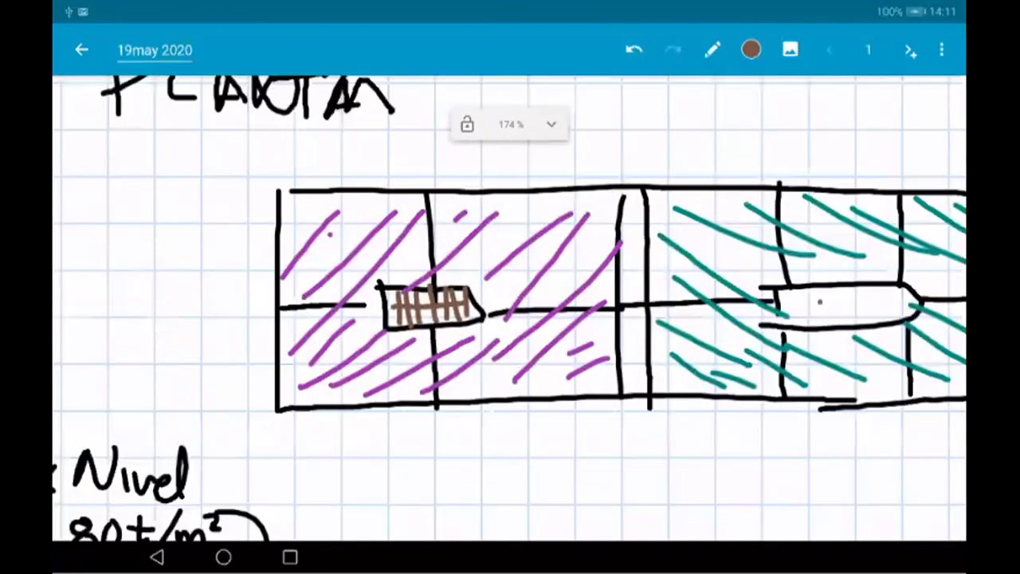
pyautogui.moveTo(820, 301); pyautogui.dragTo(822, 329)
pyautogui.moveTo(829, 297); pyautogui.dragTo(832, 329)
pyautogui.moveTo(839, 293)
pyautogui.mouseDown()
pyautogui.moveTo(842, 327)
pyautogui.moveTo(849, 324)
pyautogui.mouseUp()
pyautogui.moveTo(857, 278)
pyautogui.mouseDown()
pyautogui.moveTo(867, 325)
pyautogui.moveTo(859, 308)
pyautogui.mouseUp()
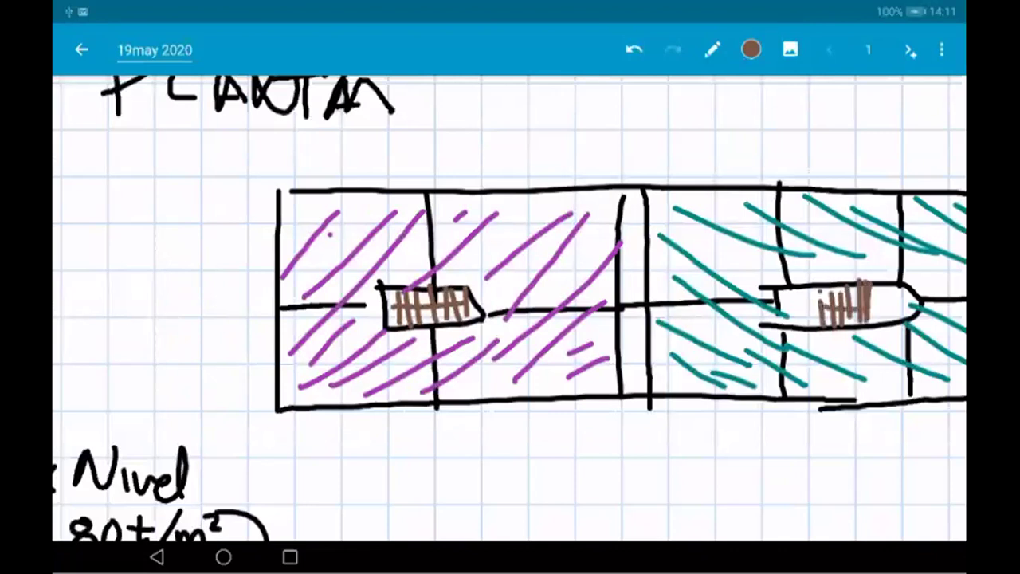
# Draw a brown leader from the left half's upper-right unit and write "A=" at its end
pyautogui.scroll(-3, 510, 307)
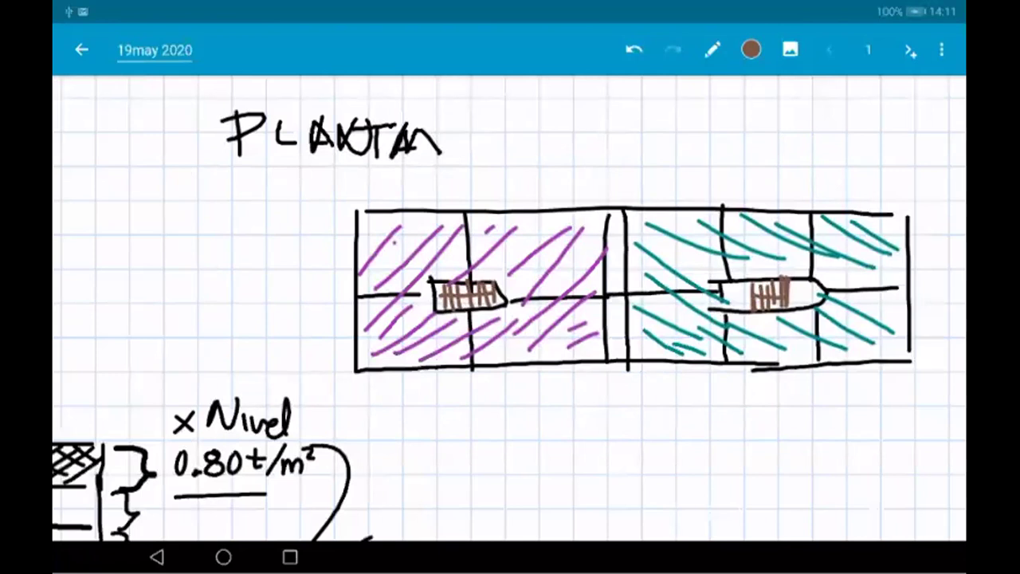
pyautogui.scroll(3, 553, 176)
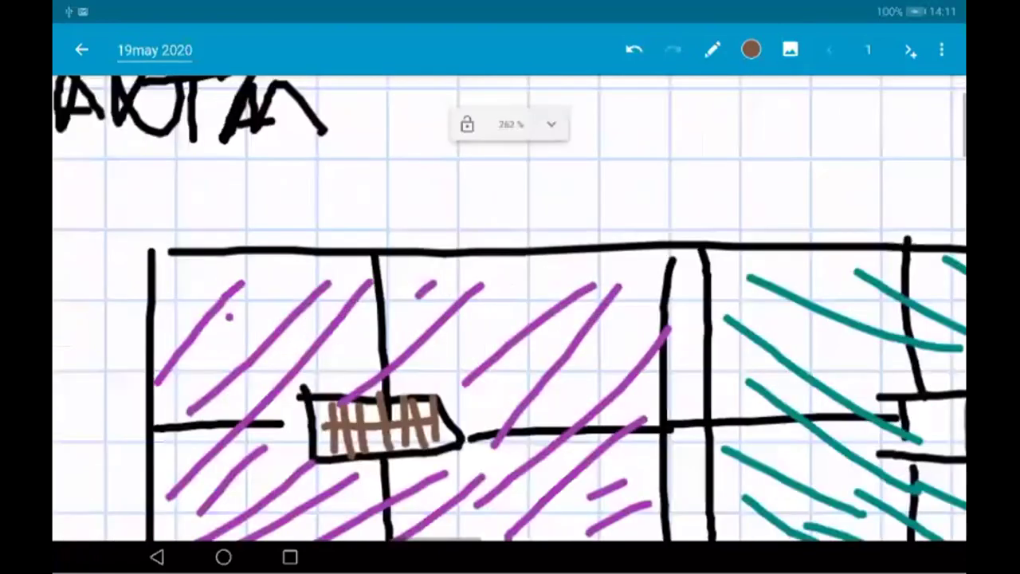
pyautogui.moveTo(539, 189); pyautogui.dragTo(522, 334)
pyautogui.moveTo(558, 159)
pyautogui.mouseDown()
pyautogui.moveTo(568, 214)
pyautogui.moveTo(630, 163)
pyautogui.mouseUp()
pyautogui.moveTo(606, 191); pyautogui.dragTo(633, 179)
# Cross-hatch the left half's upper-right unit densely with violet strokes
pyautogui.scroll(-3, 510, 319)
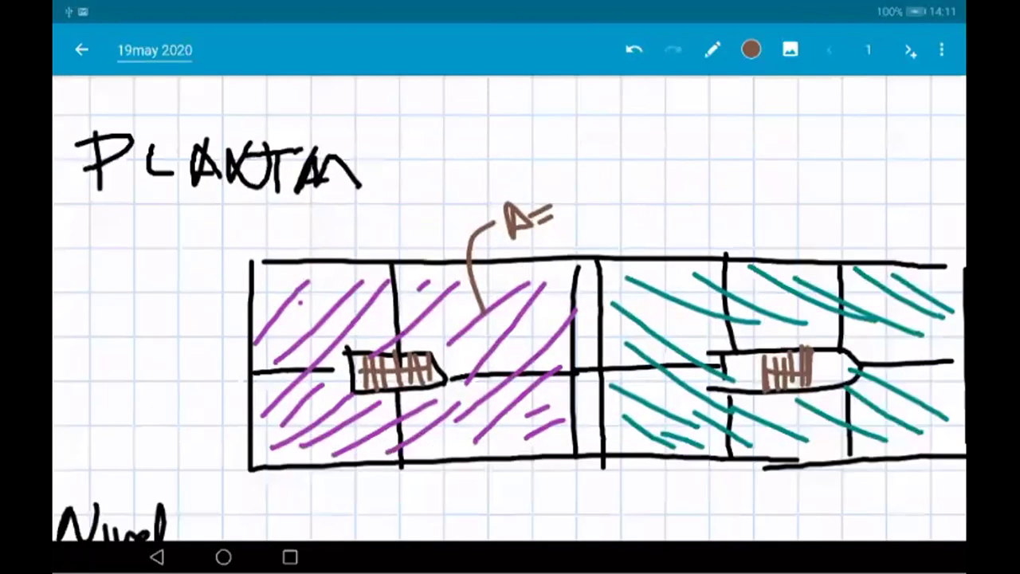
pyautogui.click(751, 50)
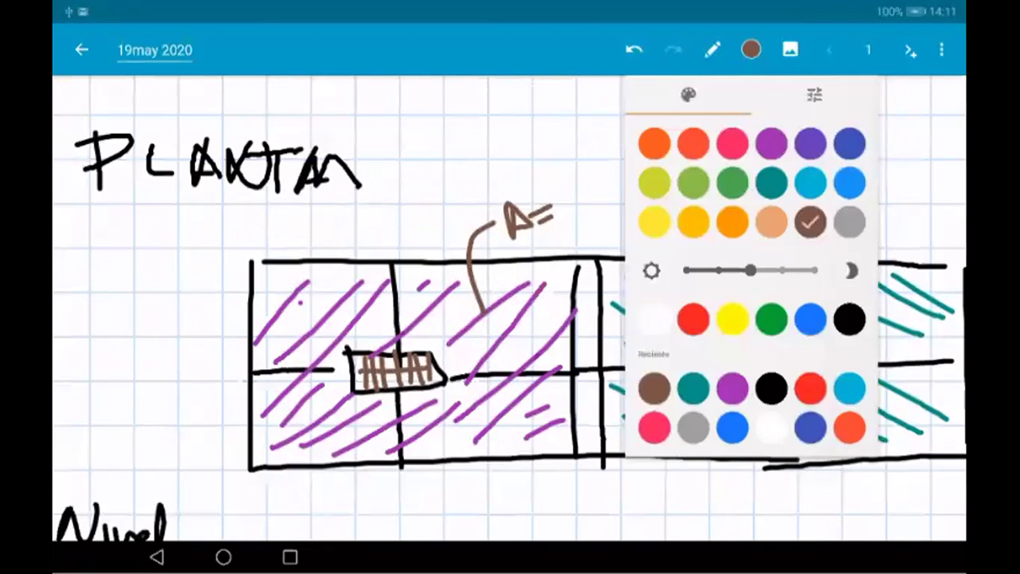
pyautogui.click(732, 388)
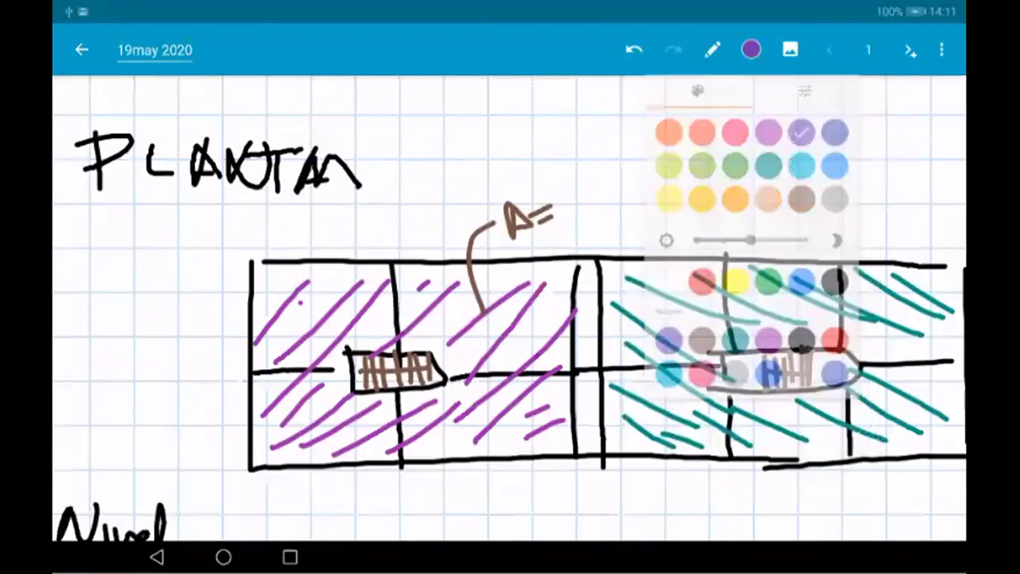
pyautogui.moveTo(408, 333); pyautogui.dragTo(429, 346)
pyautogui.moveTo(414, 283); pyautogui.dragTo(478, 357)
pyautogui.moveTo(408, 311); pyautogui.dragTo(454, 350)
pyautogui.moveTo(437, 276)
pyautogui.mouseDown()
pyautogui.moveTo(515, 354)
pyautogui.moveTo(538, 358)
pyautogui.mouseUp()
pyautogui.moveTo(490, 274); pyautogui.dragTo(553, 352)
pyautogui.moveTo(545, 269); pyautogui.dragTo(532, 321)
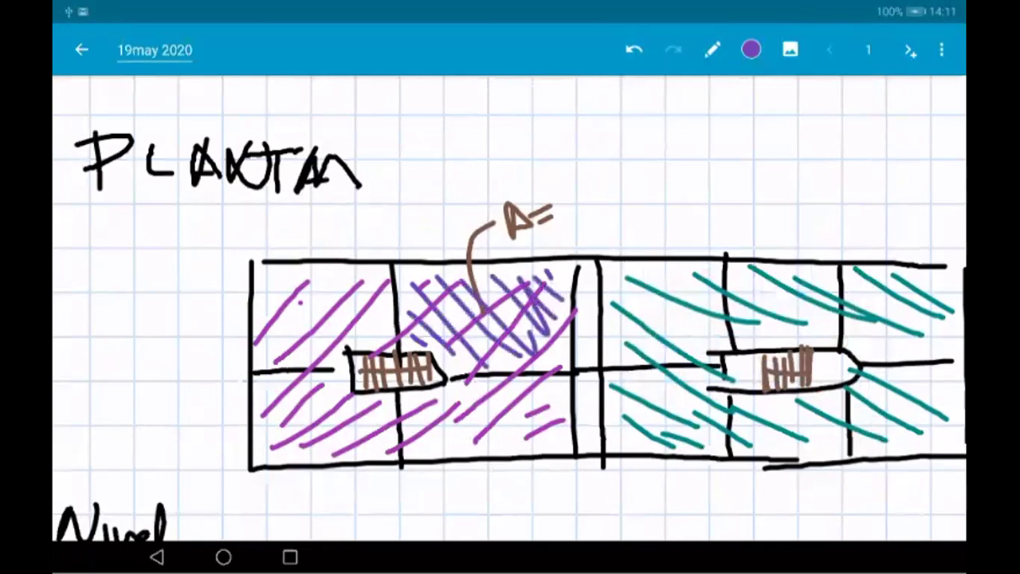
pyautogui.moveTo(446, 272); pyautogui.dragTo(469, 293)
pyautogui.moveTo(548, 279); pyautogui.dragTo(566, 277)
pyautogui.moveTo(424, 287); pyautogui.dragTo(487, 355)
pyautogui.moveTo(494, 307); pyautogui.dragTo(532, 343)
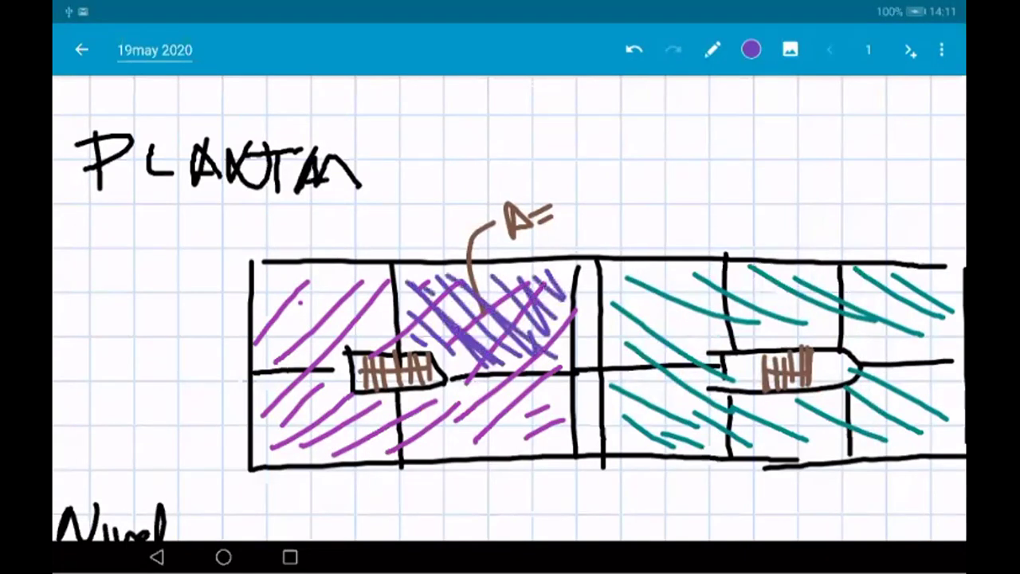
pyautogui.moveTo(443, 300); pyautogui.dragTo(489, 349)
# Complete the area label of the highlighted unit with "50m²" in violet
pyautogui.moveTo(573, 188); pyautogui.dragTo(561, 215)
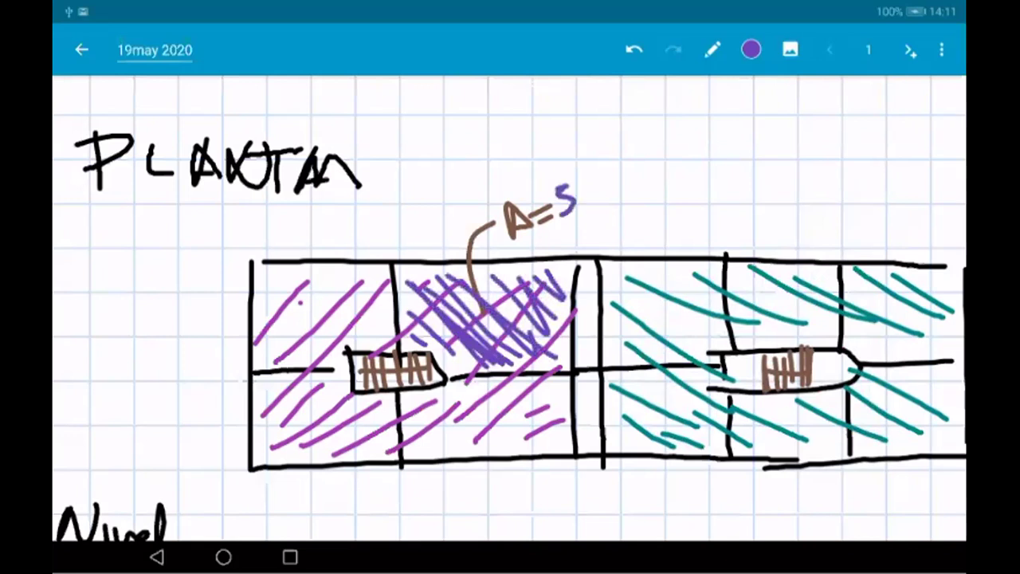
pyautogui.moveTo(599, 176); pyautogui.dragTo(596, 178)
pyautogui.moveTo(615, 204); pyautogui.dragTo(644, 199)
pyautogui.moveTo(633, 159); pyautogui.dragTo(658, 169)
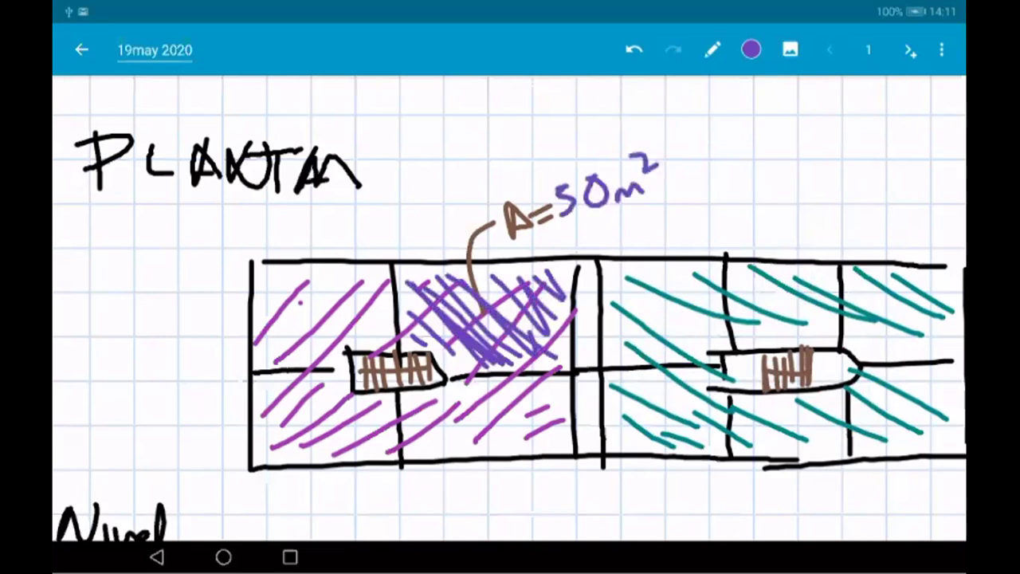
# Finish the 5 in the area label and outline the whole left half of the plan in violet
pyautogui.moveTo(565, 190); pyautogui.dragTo(579, 184)
pyautogui.scroll(-3, 510, 307)
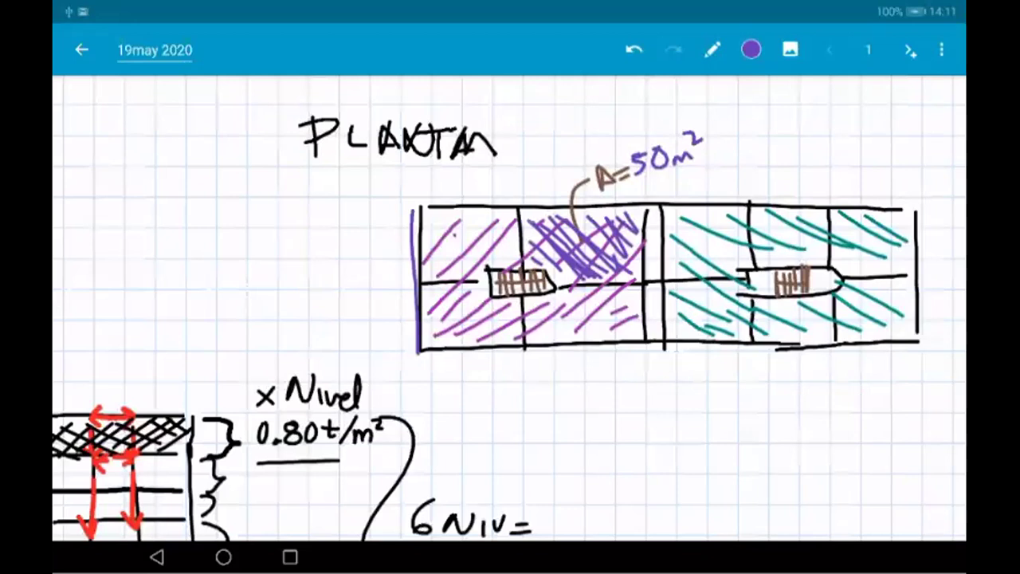
pyautogui.moveTo(412, 211); pyautogui.dragTo(650, 213)
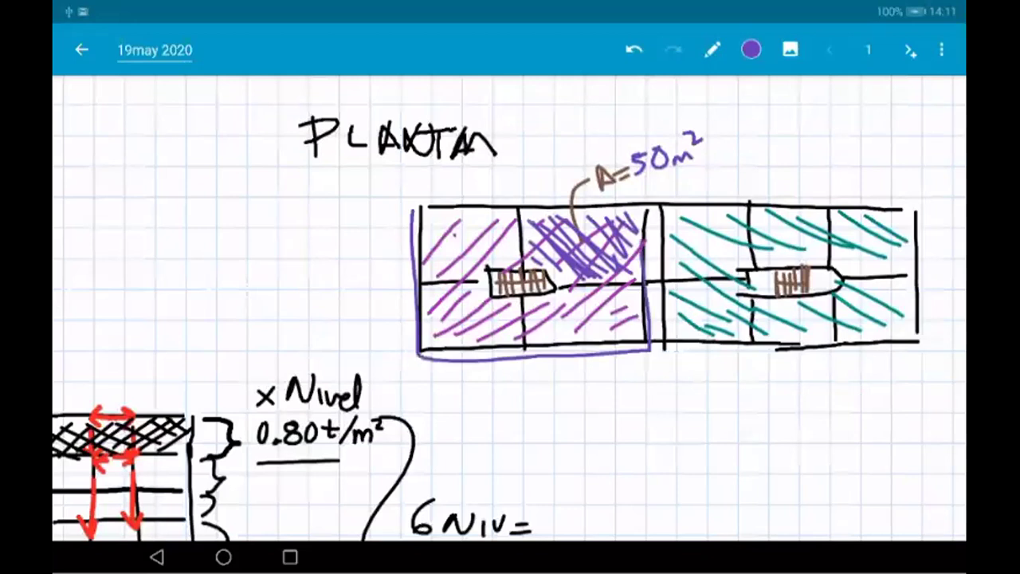
pyautogui.moveTo(413, 212); pyautogui.dragTo(645, 210)
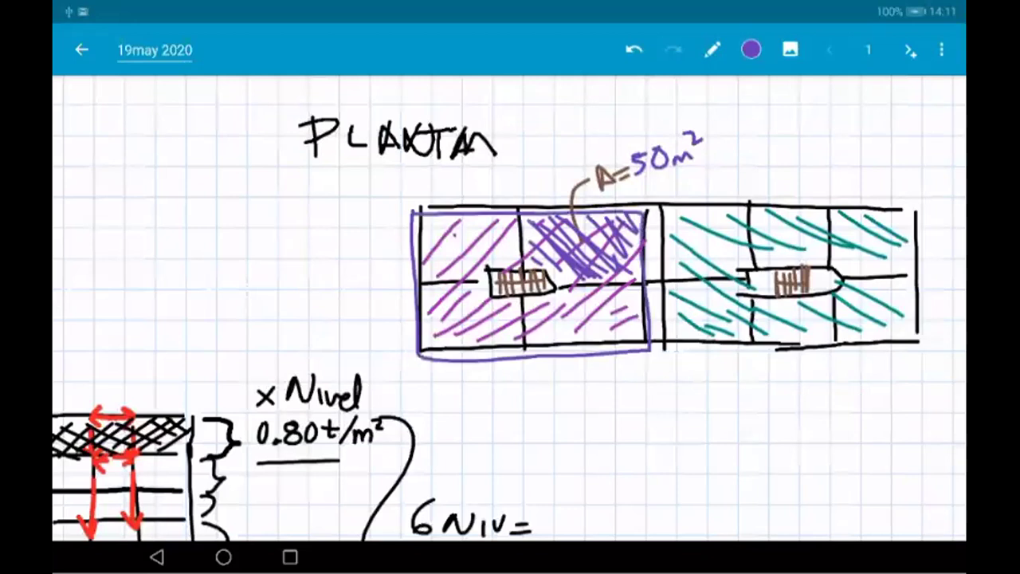
# Draw a violet leader from the lower edge of the plan's left half and write "≈200m²" at its end
pyautogui.click(576, 401)
pyautogui.moveTo(542, 349)
pyautogui.mouseDown()
pyautogui.moveTo(558, 413)
pyautogui.moveTo(603, 396)
pyautogui.mouseUp()
pyautogui.moveTo(579, 413); pyautogui.dragTo(631, 416)
pyautogui.click(674, 395)
pyautogui.moveTo(647, 397); pyautogui.dragTo(678, 398)
pyautogui.moveTo(690, 421)
pyautogui.mouseDown()
pyautogui.moveTo(714, 421)
pyautogui.moveTo(730, 391)
pyautogui.mouseUp()
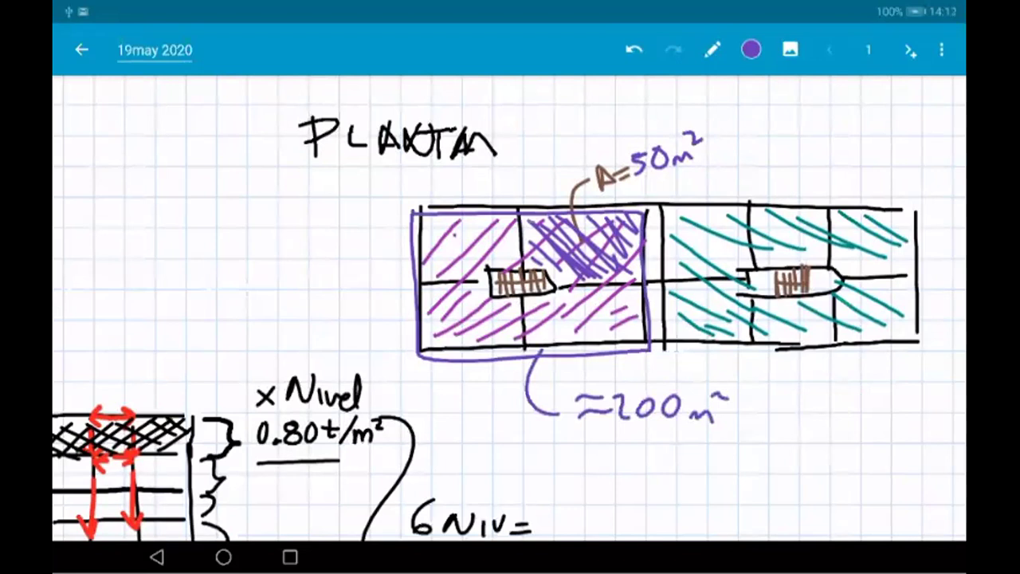
# Draw a vertical violet dimension line beside the plan's left half and mark its two leftmost units with circled 1 and 2
pyautogui.scroll(-3, 510, 307)
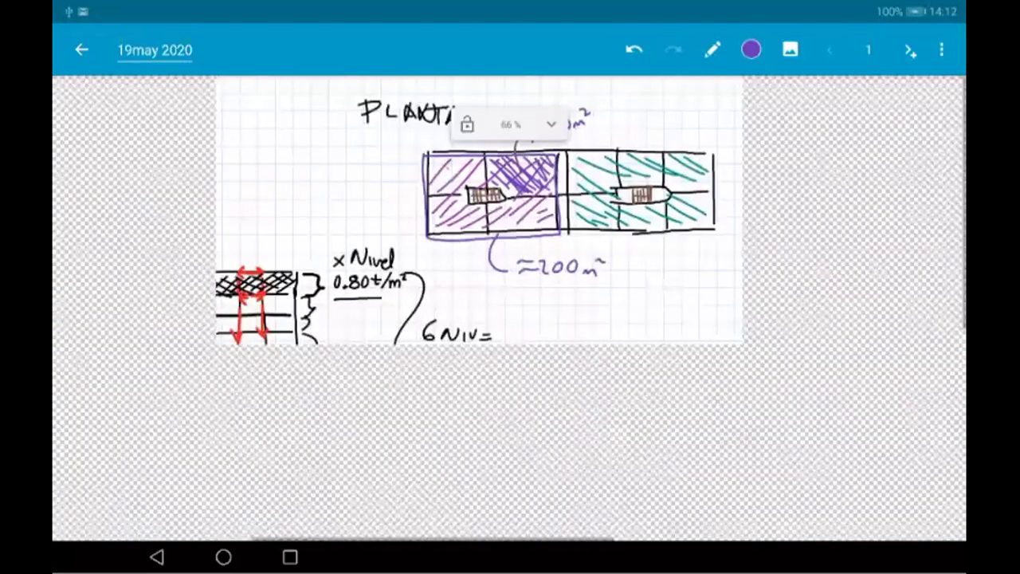
pyautogui.scroll(3, 510, 307)
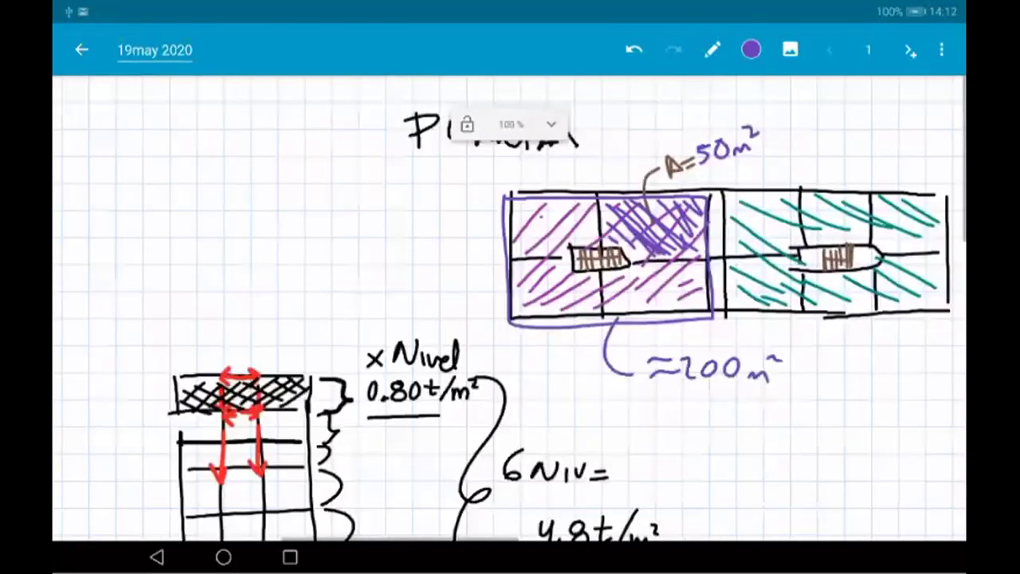
pyautogui.scroll(1, 510, 306)
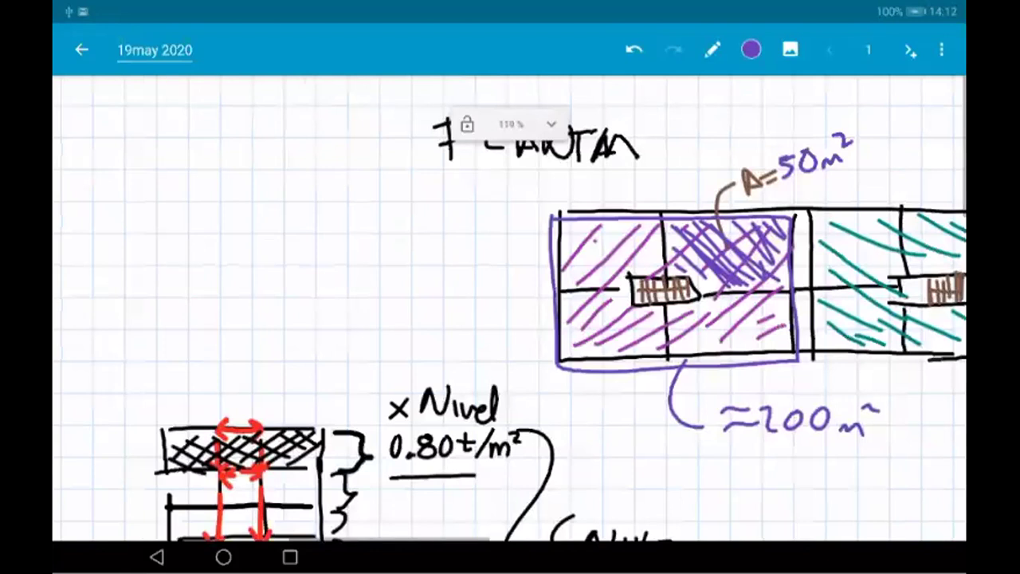
pyautogui.moveTo(451, 211); pyautogui.dragTo(492, 211)
pyautogui.moveTo(480, 212); pyautogui.dragTo(493, 368)
pyautogui.moveTo(472, 371); pyautogui.dragTo(514, 360)
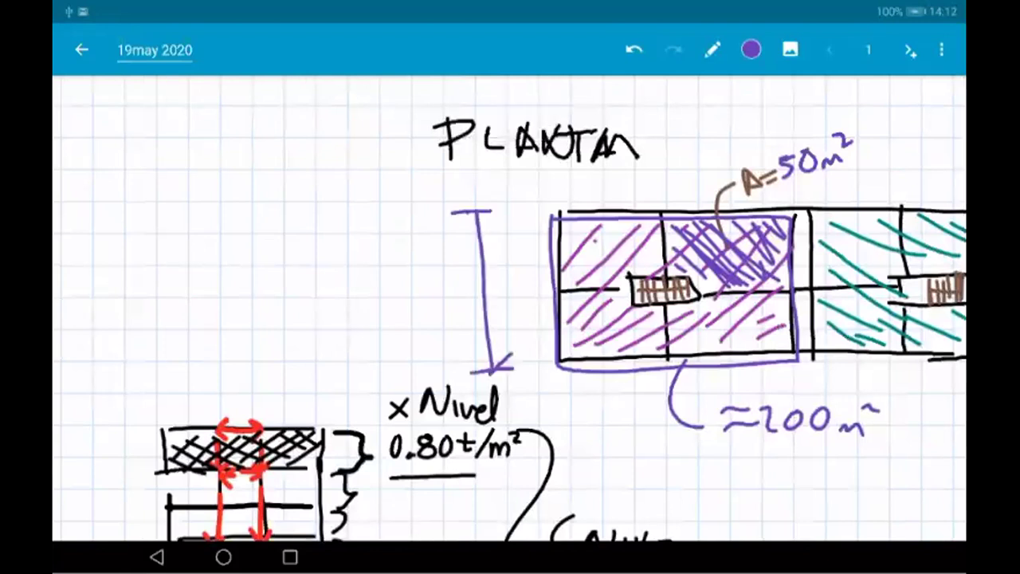
pyautogui.moveTo(461, 231); pyautogui.dragTo(489, 202)
pyautogui.moveTo(596, 239)
pyautogui.mouseDown()
pyautogui.moveTo(590, 271)
pyautogui.moveTo(605, 277)
pyautogui.mouseUp()
pyautogui.moveTo(588, 314)
pyautogui.mouseDown()
pyautogui.moveTo(620, 338)
pyautogui.moveTo(610, 307)
pyautogui.mouseUp()
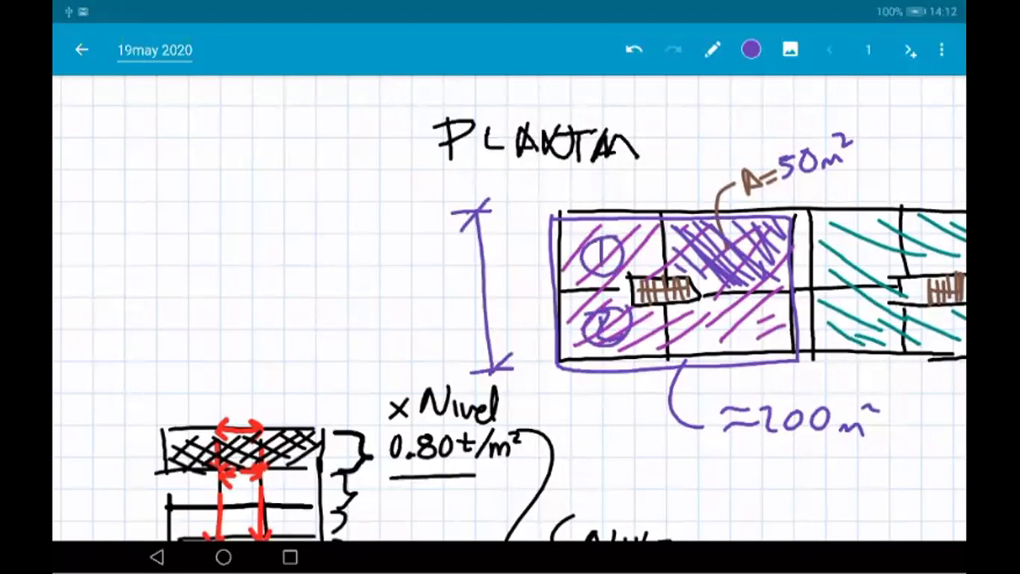
# Label the vertical dimension line of the plan "B=10" in violet
pyautogui.moveTo(369, 270); pyautogui.dragTo(372, 303)
pyautogui.moveTo(369, 271); pyautogui.dragTo(375, 298)
pyautogui.moveTo(401, 277); pyautogui.dragTo(419, 277)
pyautogui.moveTo(401, 286); pyautogui.dragTo(419, 286)
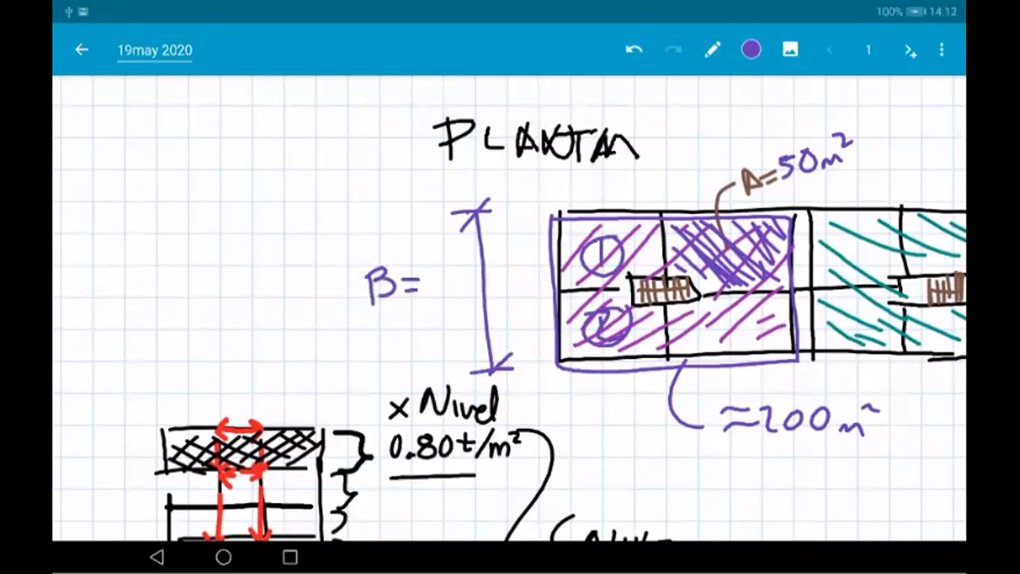
pyautogui.moveTo(440, 266); pyautogui.dragTo(437, 301)
pyautogui.moveTo(468, 273)
pyautogui.mouseDown()
pyautogui.moveTo(458, 282)
pyautogui.moveTo(467, 271)
pyautogui.mouseUp()
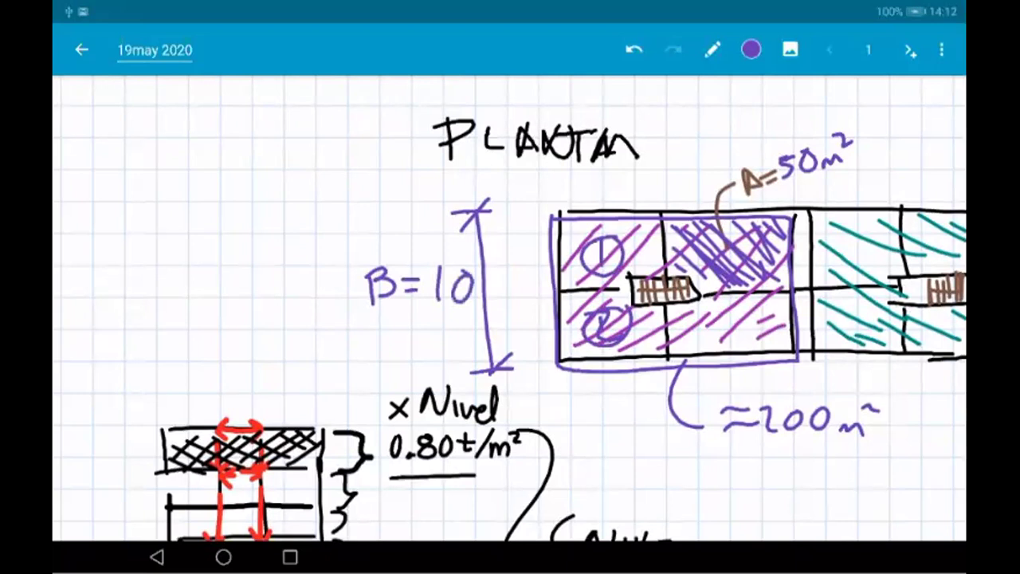
# Add horizontal violet dimension lines above the left half's two unit columns and write "10" over each
pyautogui.moveTo(553, 177)
pyautogui.mouseDown()
pyautogui.moveTo(552, 193)
pyautogui.moveTo(659, 186)
pyautogui.mouseUp()
pyautogui.moveTo(661, 177); pyautogui.dragTo(662, 198)
pyautogui.moveTo(596, 164)
pyautogui.mouseDown()
pyautogui.moveTo(595, 188)
pyautogui.moveTo(611, 190)
pyautogui.moveTo(625, 173)
pyautogui.moveTo(785, 176)
pyautogui.mouseUp()
pyautogui.moveTo(700, 135)
pyautogui.mouseDown()
pyautogui.moveTo(699, 164)
pyautogui.moveTo(726, 148)
pyautogui.mouseUp()
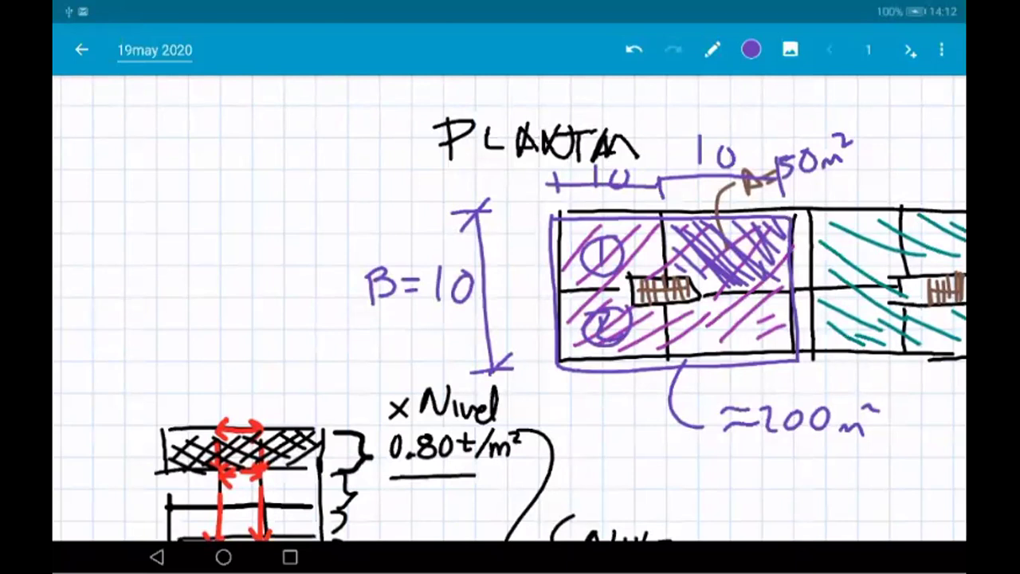
# Draw a violet curved leader from the plan's left half to a separate rectangle, labelled "B=10" and "L=20"
pyautogui.scroll(-5, 510, 308)
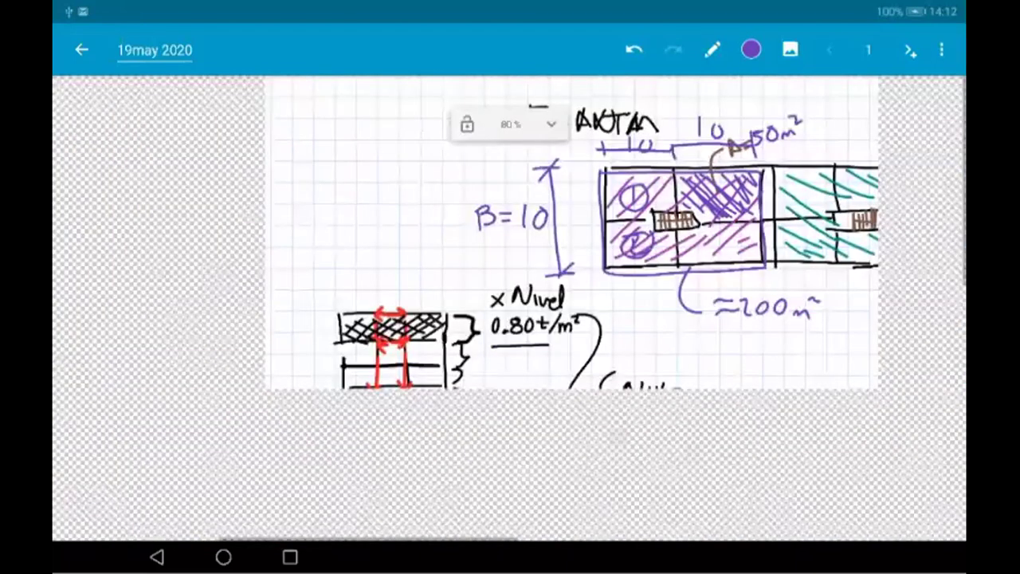
pyautogui.scroll(-2, 510, 309)
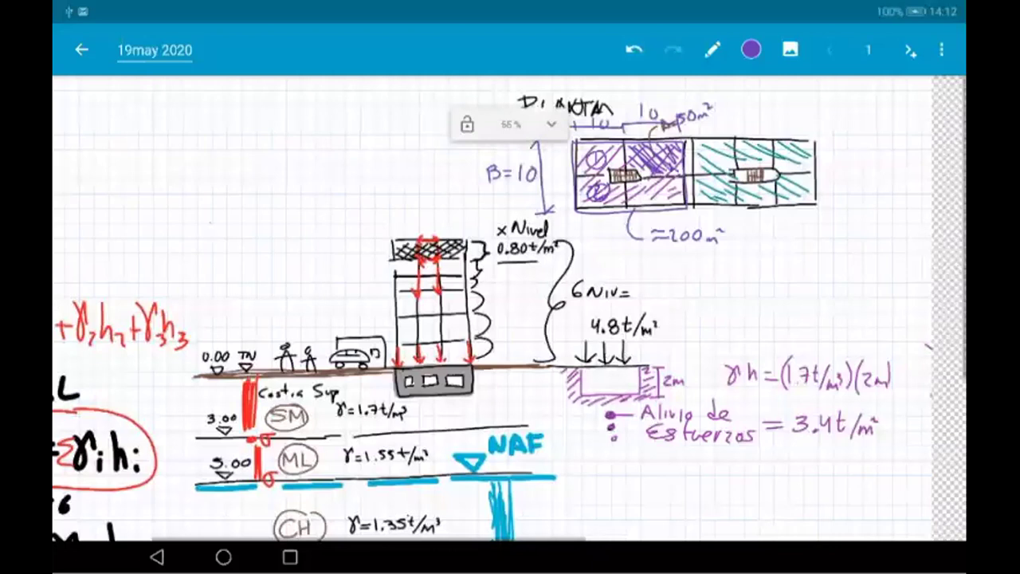
pyautogui.hscroll(5, 510, 308)
pyautogui.scroll(2, 510, 308)
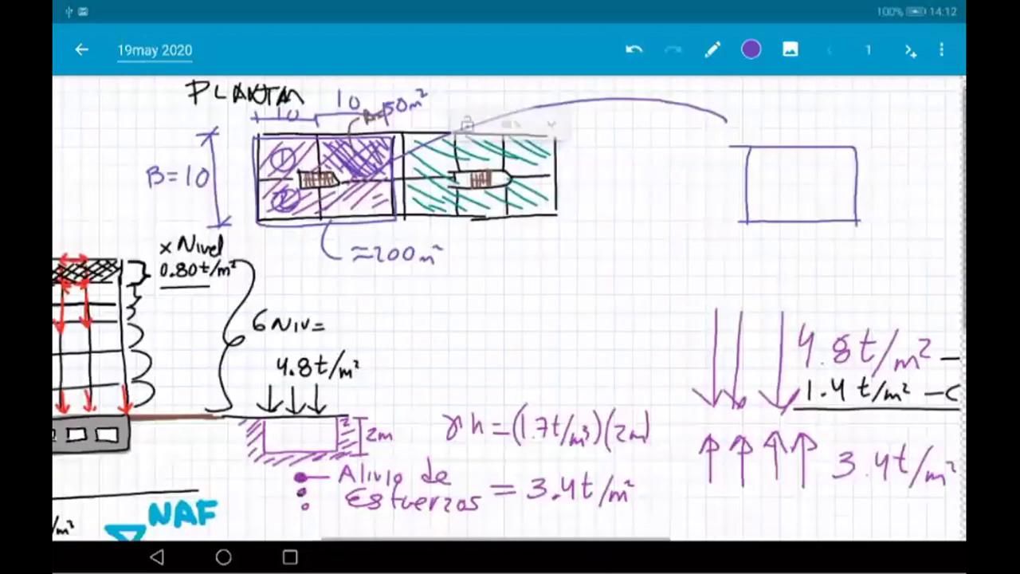
pyautogui.scroll(3, 510, 308)
pyautogui.moveTo(625, 209)
pyautogui.mouseDown()
pyautogui.moveTo(627, 236)
pyautogui.moveTo(666, 227)
pyautogui.moveTo(661, 220)
pyautogui.mouseUp()
pyautogui.moveTo(676, 211); pyautogui.dragTo(678, 228)
pyautogui.moveTo(692, 212); pyautogui.dragTo(689, 212)
pyautogui.click(734, 129)
pyautogui.moveTo(733, 131)
pyautogui.mouseDown()
pyautogui.moveTo(746, 154)
pyautogui.moveTo(763, 138)
pyautogui.mouseUp()
pyautogui.moveTo(758, 148)
pyautogui.mouseDown()
pyautogui.moveTo(793, 150)
pyautogui.moveTo(802, 134)
pyautogui.mouseUp()
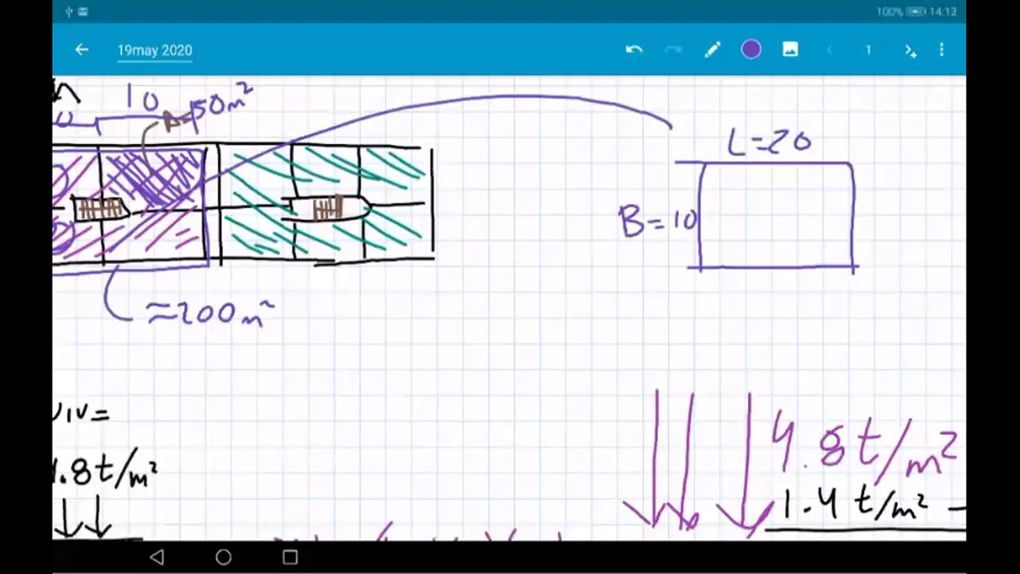
# Outline the whole green-hatched right half of the plan in violet
pyautogui.moveTo(228, 152); pyautogui.dragTo(226, 239)
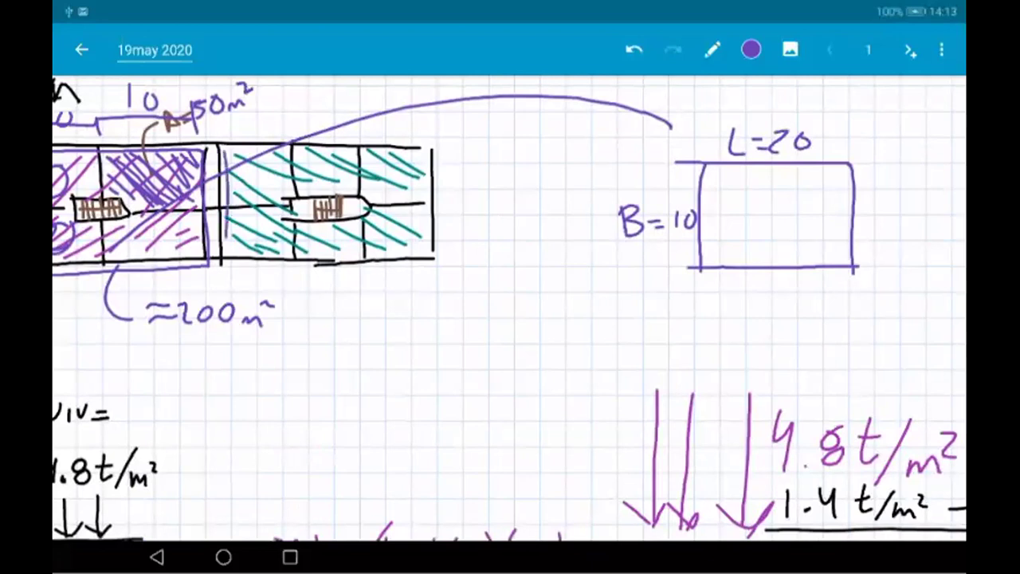
pyautogui.moveTo(226, 145); pyautogui.dragTo(225, 259)
pyautogui.moveTo(237, 150); pyautogui.dragTo(413, 142)
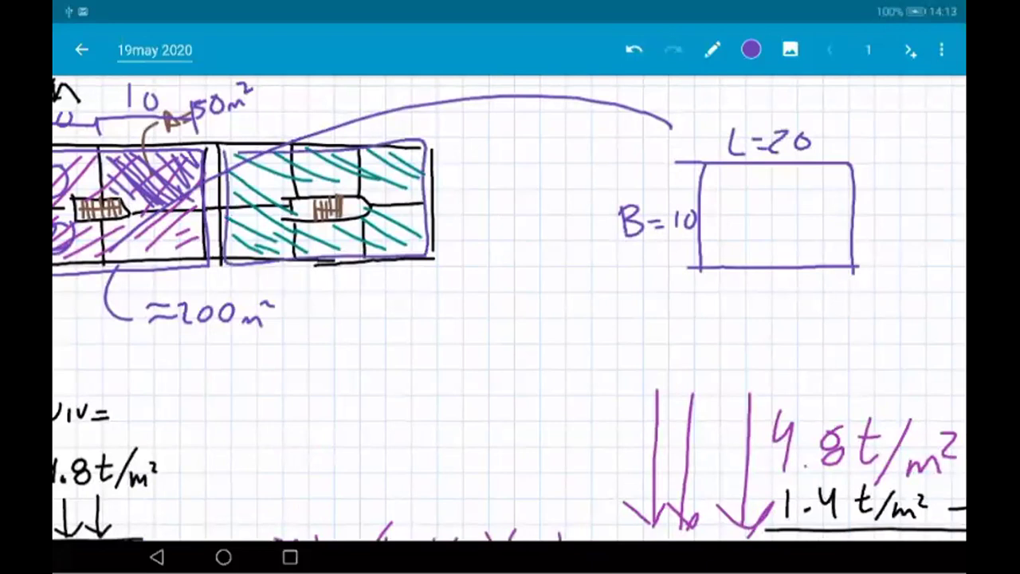
# Cross-hatch the separate B=10 by L=20 rectangle with violet strokes
pyautogui.moveTo(701, 191); pyautogui.dragTo(724, 174)
pyautogui.moveTo(706, 208); pyautogui.dragTo(746, 174)
pyautogui.moveTo(721, 242); pyautogui.dragTo(778, 182)
pyautogui.moveTo(770, 222); pyautogui.dragTo(822, 174)
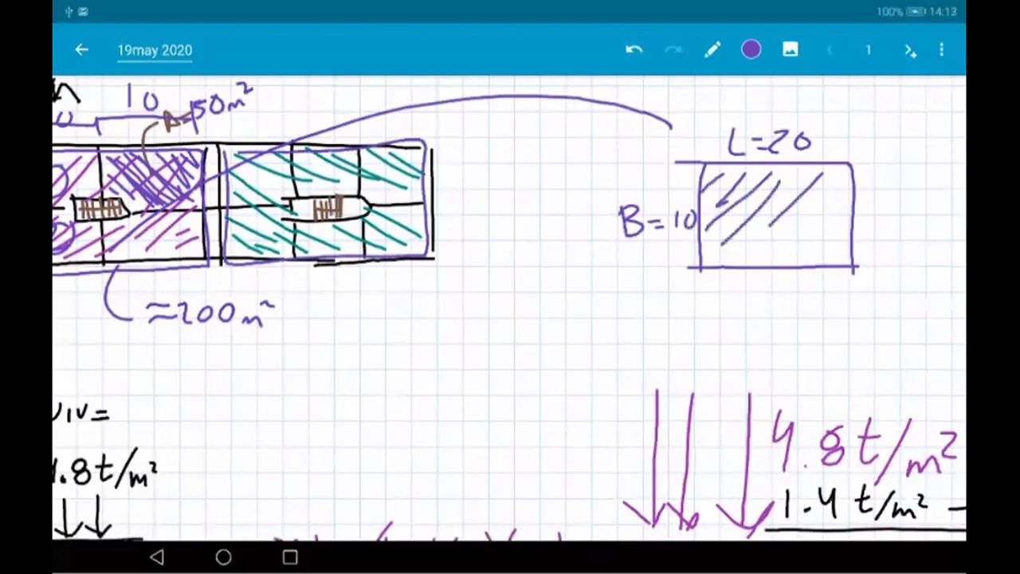
pyautogui.moveTo(776, 255); pyautogui.dragTo(839, 182)
pyautogui.moveTo(797, 262); pyautogui.dragTo(865, 191)
pyautogui.moveTo(821, 260); pyautogui.dragTo(849, 230)
pyautogui.moveTo(717, 209); pyautogui.dragTo(800, 249)
pyautogui.moveTo(707, 237); pyautogui.dragTo(788, 267)
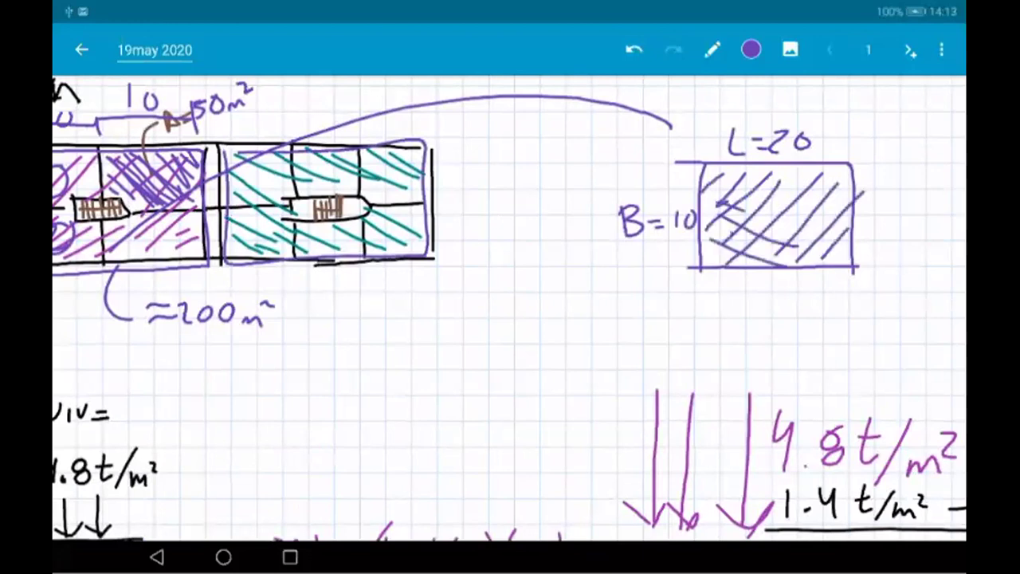
pyautogui.moveTo(712, 175); pyautogui.dragTo(836, 192)
pyautogui.moveTo(714, 199); pyautogui.dragTo(828, 216)
pyautogui.moveTo(741, 221); pyautogui.dragTo(836, 239)
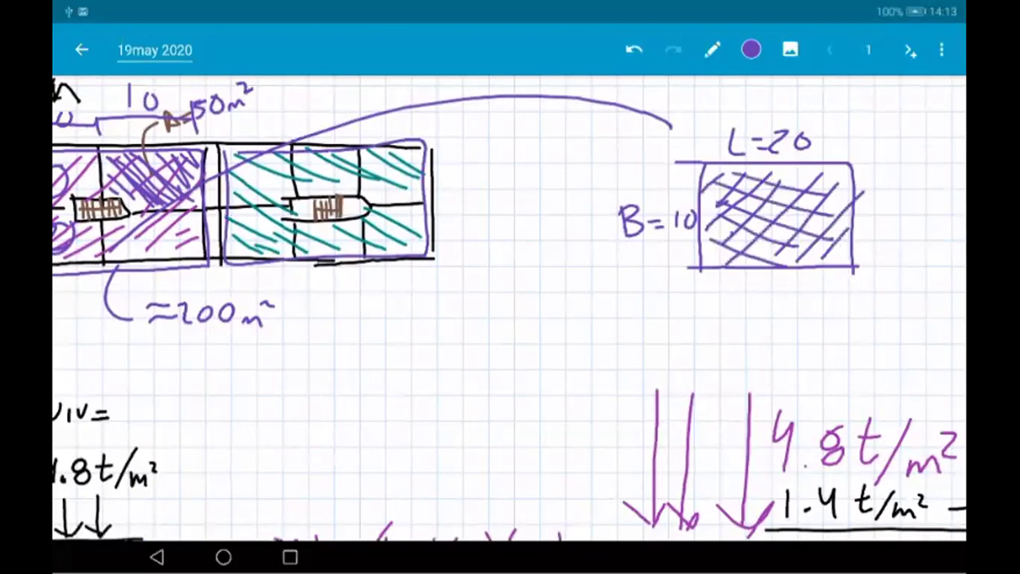
# Draw a violet perspective view of the loaded rectangle as a parallelogram in the empty area beside the hatched rectangle
pyautogui.hscroll(5, 510, 308)
pyautogui.hscroll(2, 510, 308)
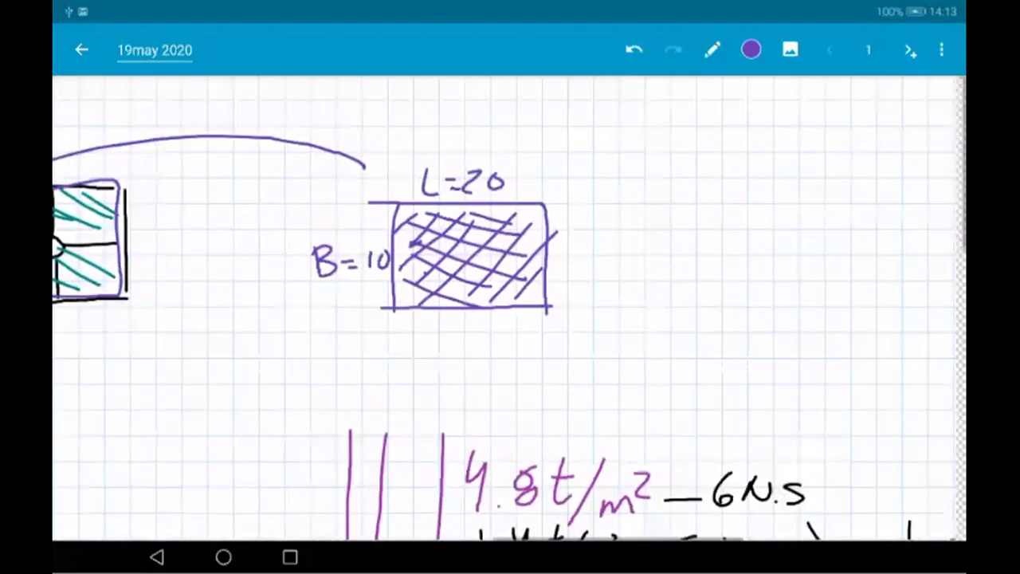
pyautogui.hscroll(3, 510, 308)
pyautogui.click(750, 50)
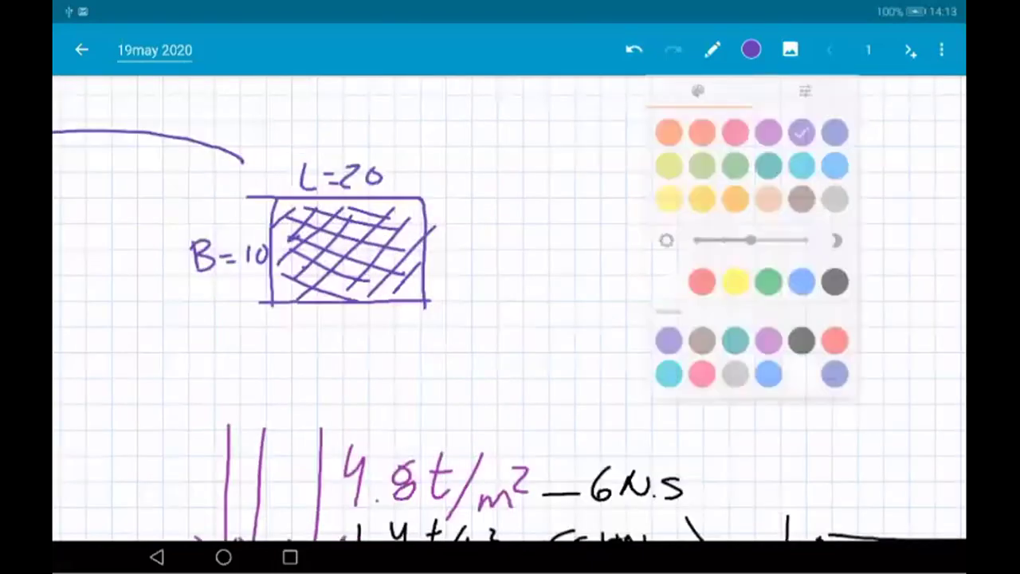
pyautogui.moveTo(566, 226)
pyautogui.mouseDown()
pyautogui.moveTo(774, 192)
pyautogui.moveTo(801, 173)
pyautogui.mouseUp()
pyautogui.moveTo(560, 225)
pyautogui.mouseDown()
pyautogui.moveTo(681, 149)
pyautogui.moveTo(834, 174)
pyautogui.mouseUp()
# Label the short side of the perspective rectangle "10" and its long side "20" in violet
pyautogui.moveTo(585, 259); pyautogui.dragTo(580, 295)
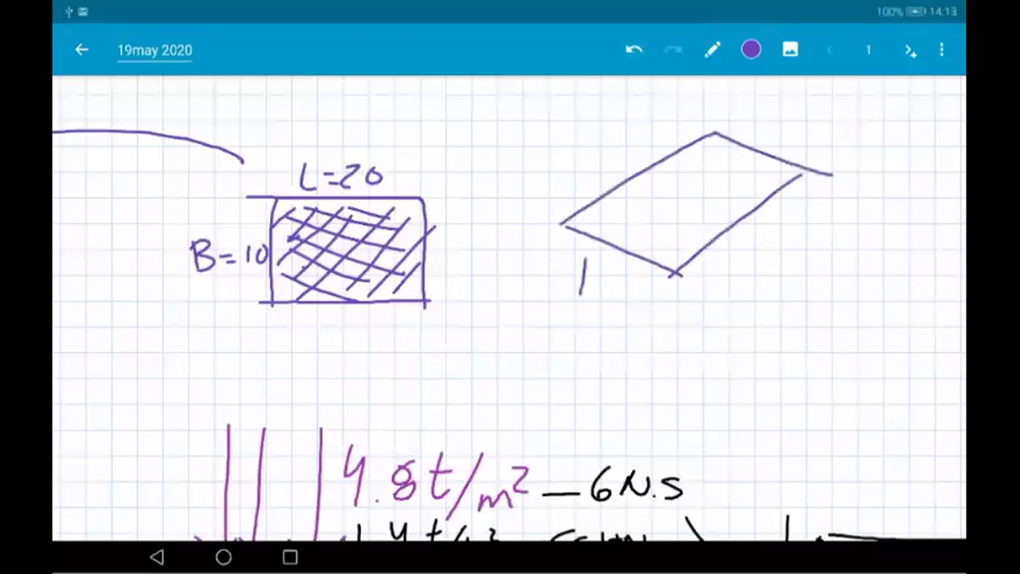
pyautogui.moveTo(609, 263); pyautogui.dragTo(606, 266)
pyautogui.moveTo(738, 249); pyautogui.dragTo(758, 270)
pyautogui.moveTo(770, 246); pyautogui.dragTo(768, 268)
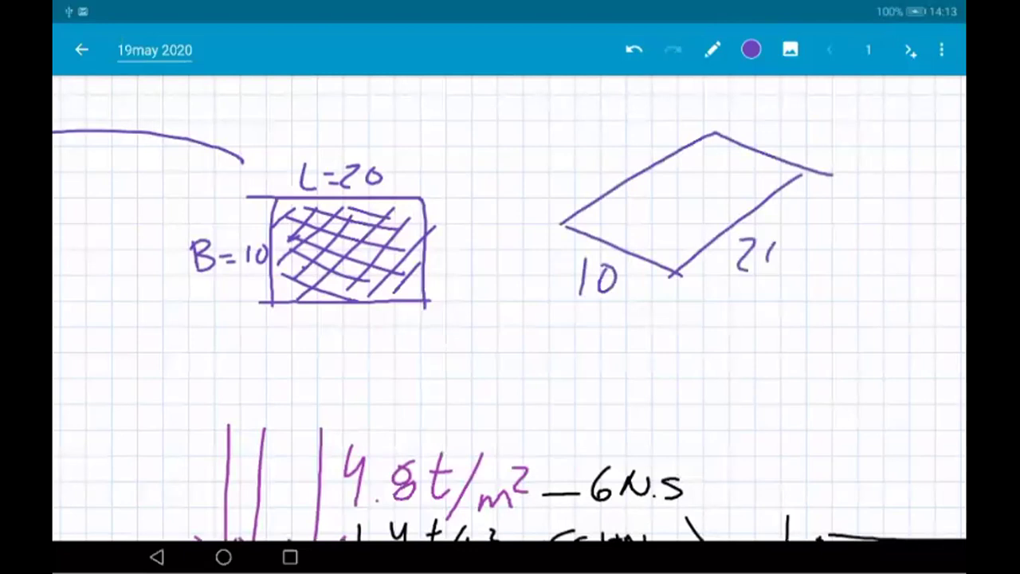
# Outline and hatch one quarter of the perspective rectangle in red, and draw a red vertical line down from the rectangle's centre
pyautogui.click(750, 50)
pyautogui.click(693, 319)
pyautogui.moveTo(755, 157)
pyautogui.mouseDown()
pyautogui.moveTo(724, 225)
pyautogui.moveTo(727, 180)
pyautogui.mouseUp()
pyautogui.moveTo(702, 213)
pyautogui.mouseDown()
pyautogui.moveTo(749, 169)
pyautogui.moveTo(797, 169)
pyautogui.mouseUp()
pyautogui.moveTo(680, 215); pyautogui.dragTo(669, 386)
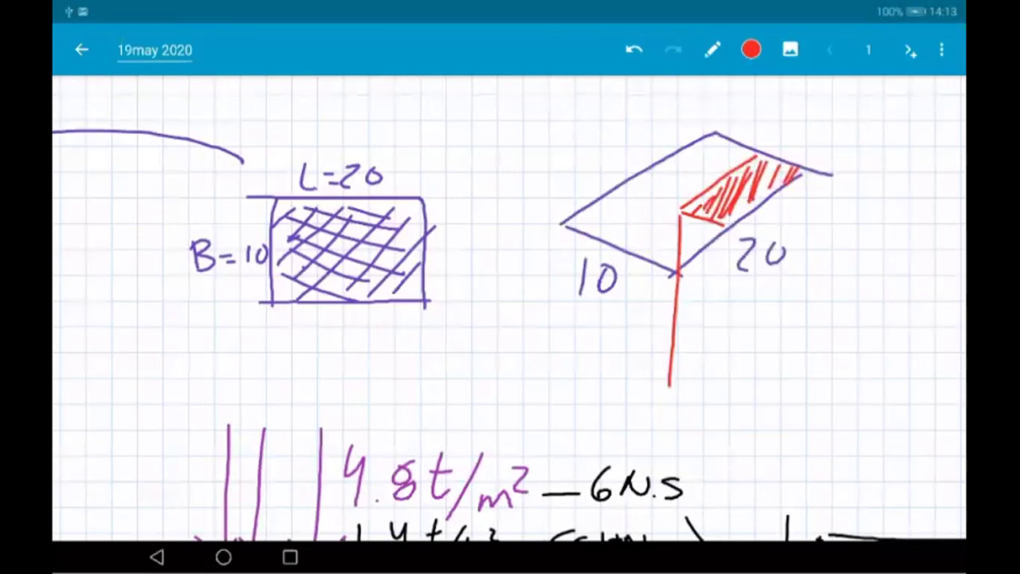
# Draw a red leader from the short side of the hatched quarter and label it "B=5"
pyautogui.scroll(2, 510, 311)
pyautogui.moveTo(745, 222); pyautogui.dragTo(774, 163)
pyautogui.moveTo(792, 137); pyautogui.dragTo(792, 164)
pyautogui.moveTo(791, 129); pyautogui.dragTo(789, 167)
pyautogui.moveTo(824, 150); pyautogui.dragTo(840, 152)
pyautogui.moveTo(823, 158); pyautogui.dragTo(838, 163)
pyautogui.click(857, 131)
pyautogui.moveTo(857, 134); pyautogui.dragTo(873, 133)
# Draw a red leader from the long side of the hatched quarter and label it "l=10"
pyautogui.moveTo(716, 253)
pyautogui.mouseDown()
pyautogui.moveTo(783, 273)
pyautogui.moveTo(806, 306)
pyautogui.mouseUp()
pyautogui.moveTo(827, 282); pyautogui.dragTo(844, 281)
pyautogui.moveTo(827, 293)
pyautogui.mouseDown()
pyautogui.moveTo(845, 293)
pyautogui.moveTo(856, 307)
pyautogui.mouseUp()
pyautogui.moveTo(880, 271); pyautogui.dragTo(877, 272)
# Fill the red quarter of the perspective rectangle more densely with crossing strokes and reinforce its edges
pyautogui.moveTo(631, 263); pyautogui.dragTo(694, 260)
pyautogui.moveTo(697, 217); pyautogui.dragTo(692, 253)
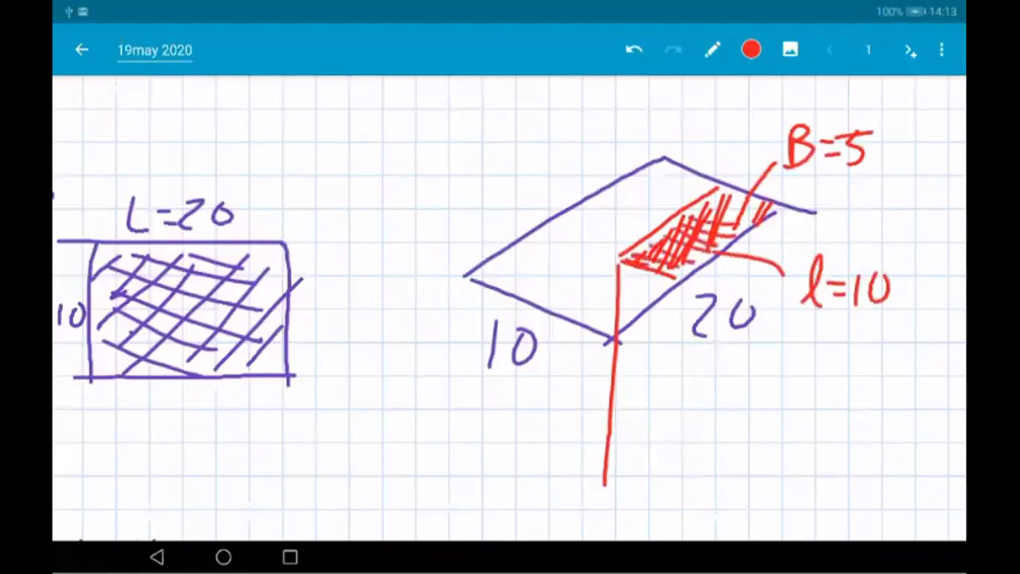
pyautogui.moveTo(711, 219); pyautogui.dragTo(763, 205)
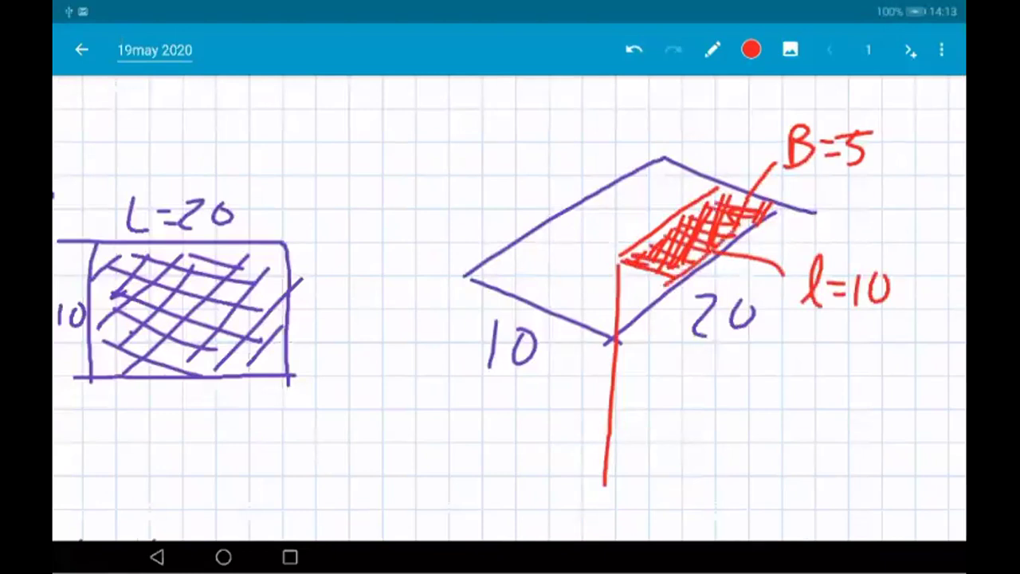
pyautogui.moveTo(637, 239); pyautogui.dragTo(702, 267)
pyautogui.moveTo(676, 225); pyautogui.dragTo(719, 197)
pyautogui.moveTo(644, 265); pyautogui.dragTo(654, 260)
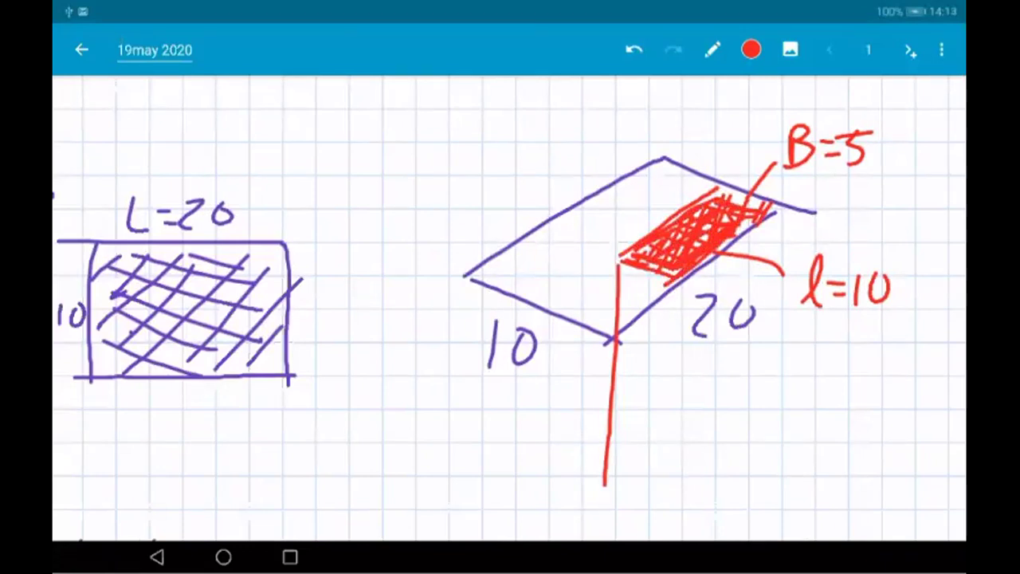
# Mark a series of small red points at successive depths along the vertical line below the rectangle's centre
pyautogui.scroll(-2, 510, 307)
pyautogui.scroll(-2, 510, 307)
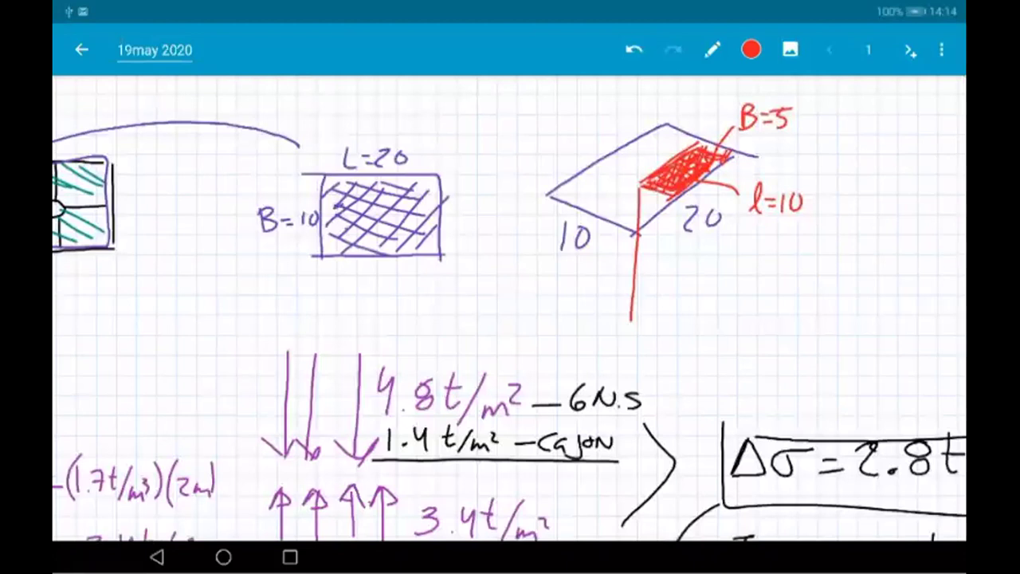
pyautogui.scroll(4, 639, 141)
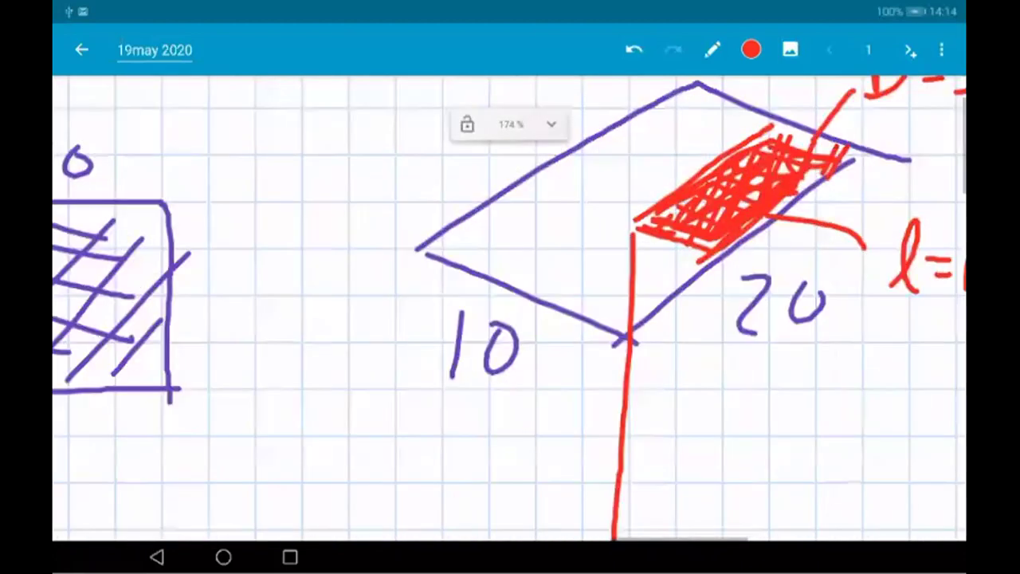
pyautogui.click(634, 278)
pyautogui.click(633, 358)
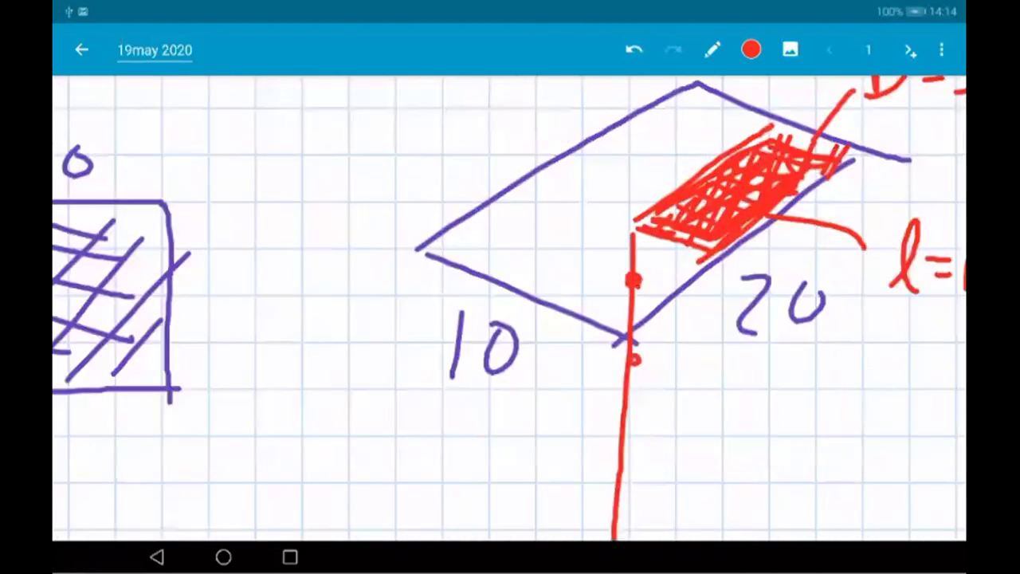
pyautogui.moveTo(630, 423); pyautogui.dragTo(628, 426)
pyautogui.moveTo(622, 483); pyautogui.dragTo(624, 504)
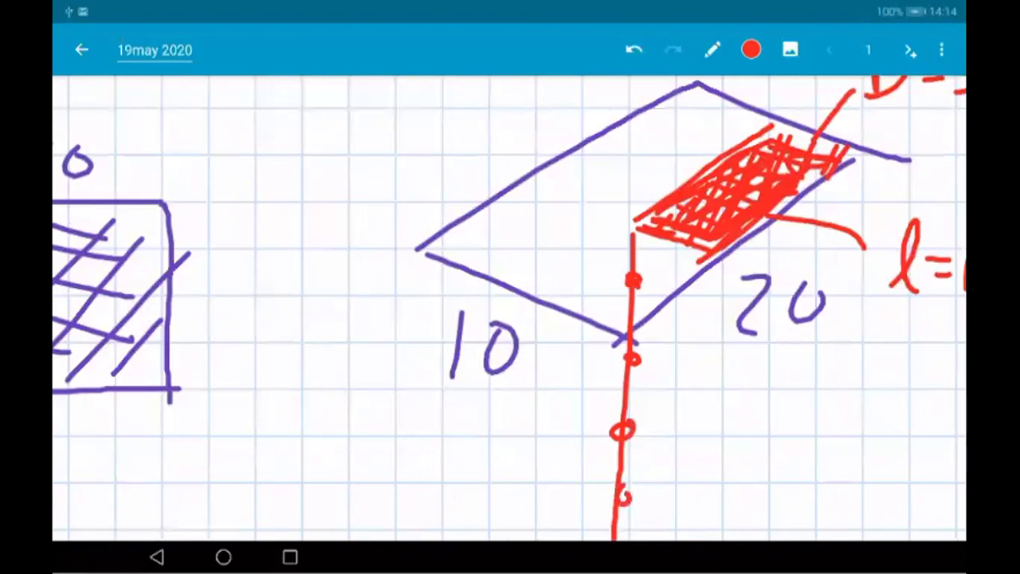
pyautogui.scroll(-1, 510, 319)
pyautogui.scroll(-3, 510, 295)
pyautogui.scroll(-1, 510, 311)
pyautogui.moveTo(613, 386); pyautogui.dragTo(610, 400)
pyautogui.scroll(-5, 711, 265)
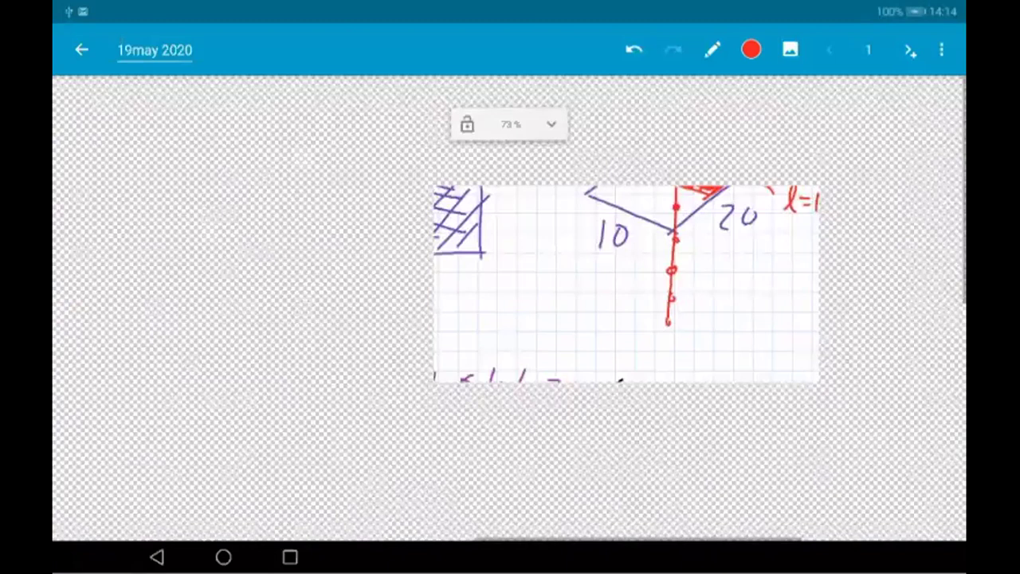
pyautogui.scroll(-5, 673, 232)
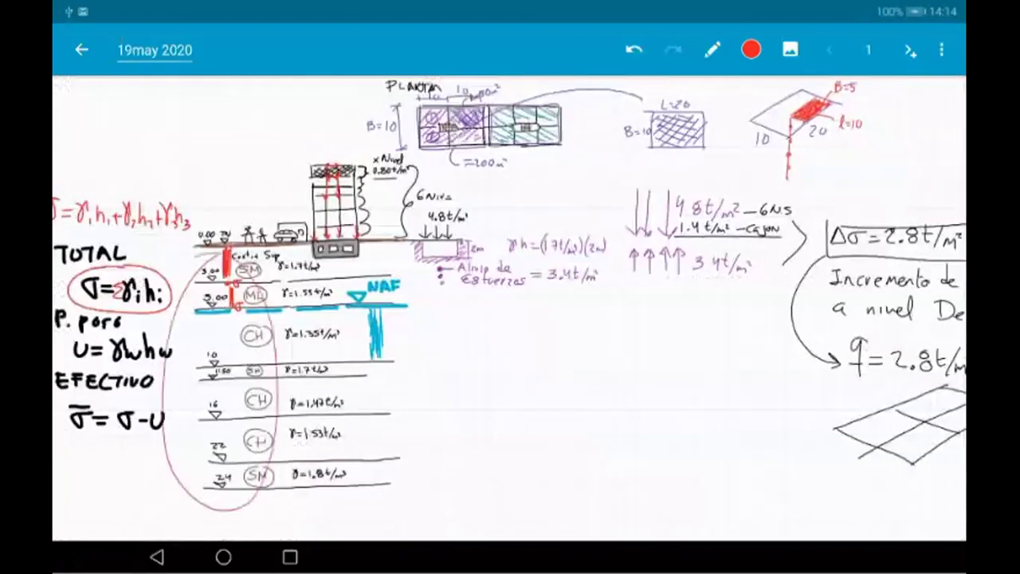
# Switch to the Excel workbook, place it beside the mirrored tablet notes, and widen it to fill the remaining screen width
pyautogui.hotkey('ctrl', 'z')
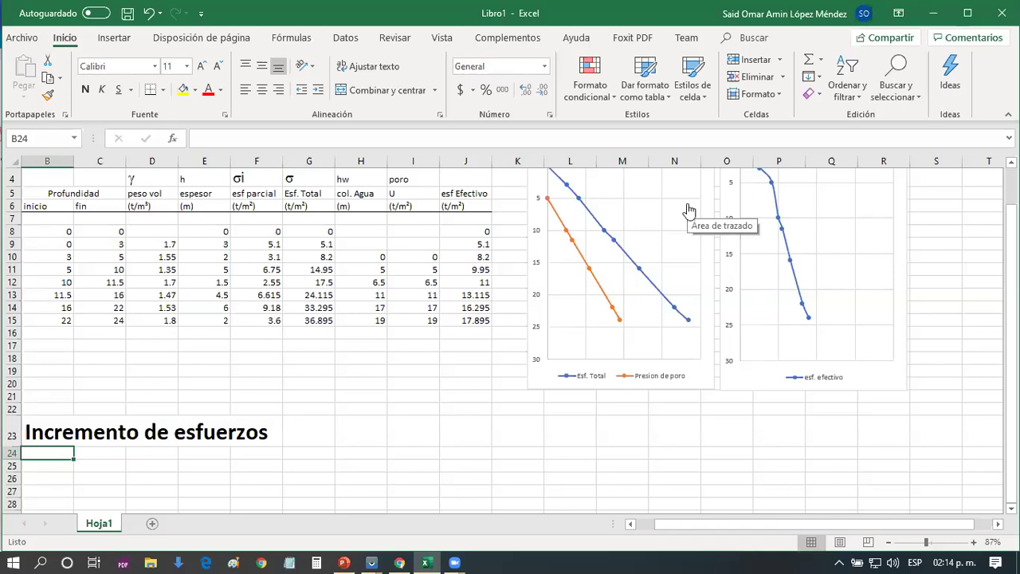
pyautogui.press('super+Left')
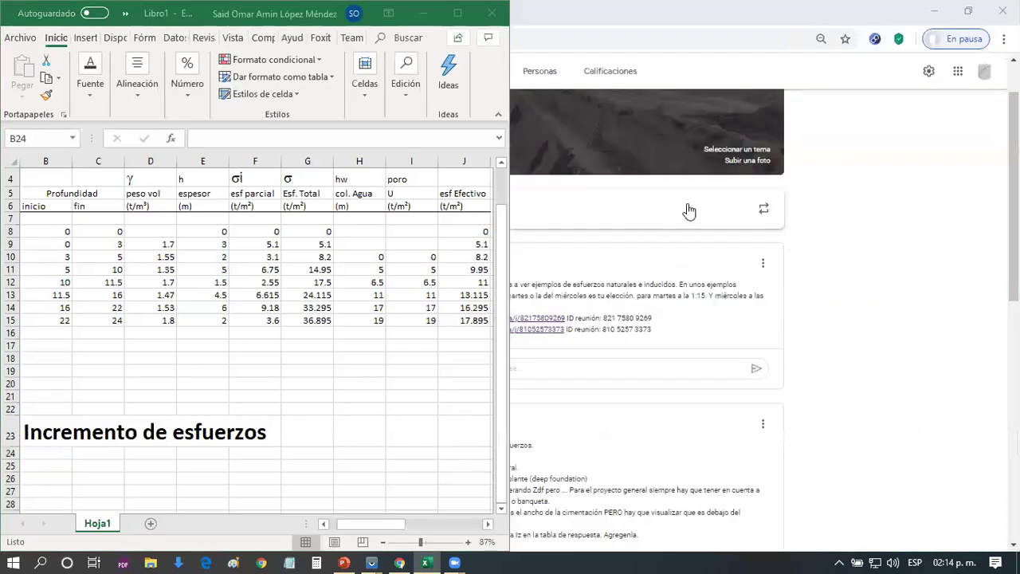
pyautogui.click(234, 360)
pyautogui.press('super+Down')
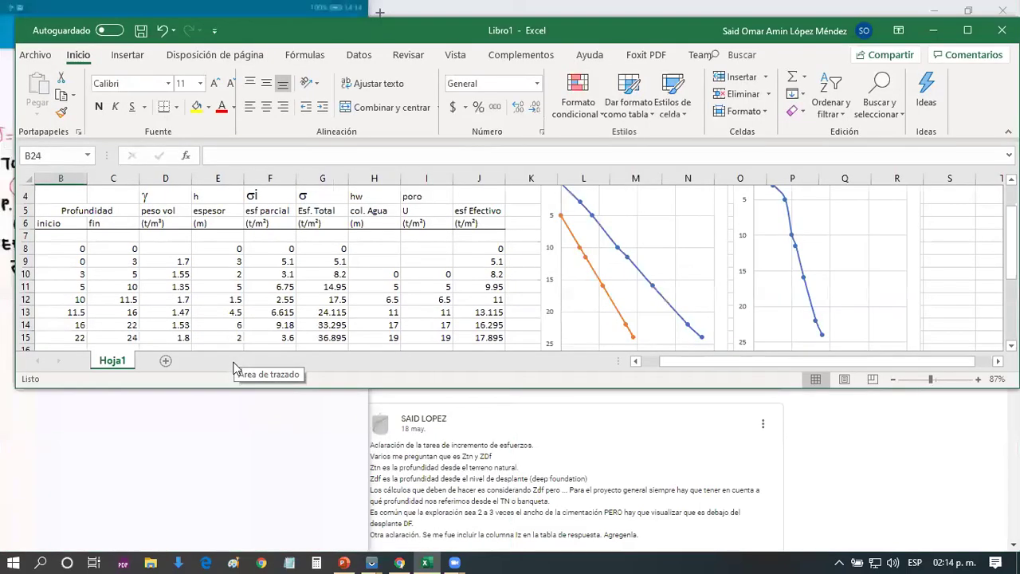
pyautogui.press('super+Right')
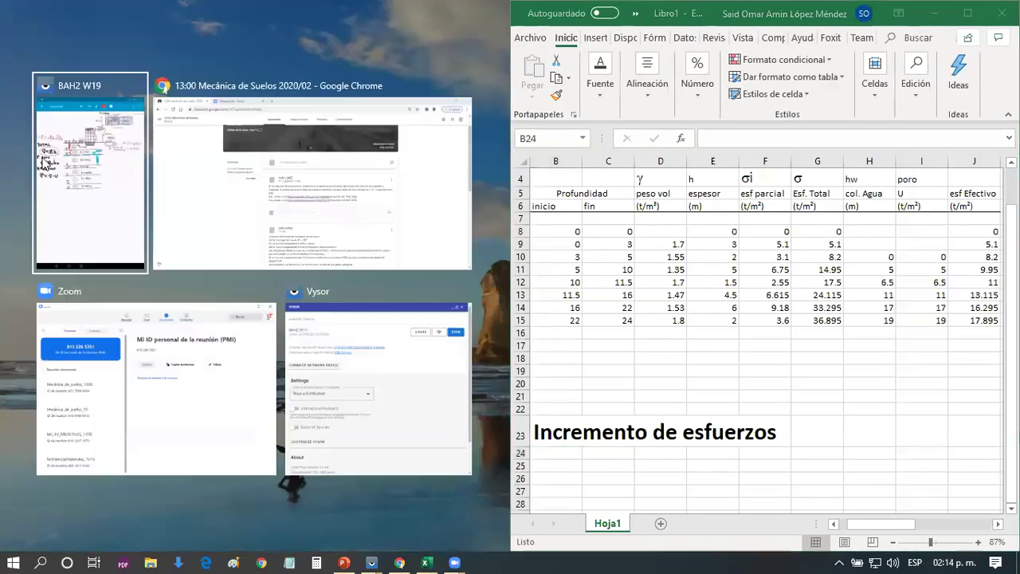
pyautogui.click(100, 174)
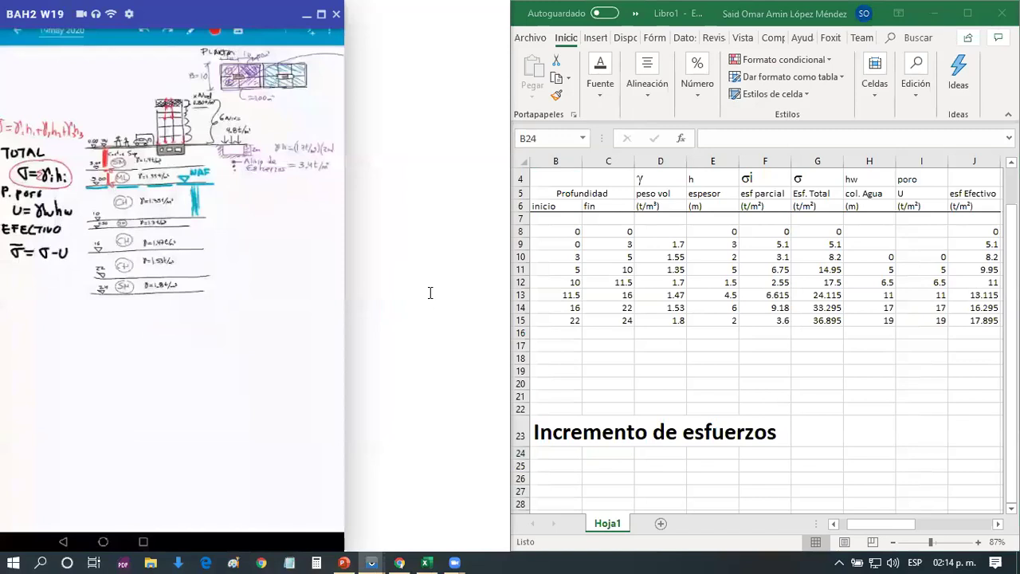
pyautogui.click(601, 361)
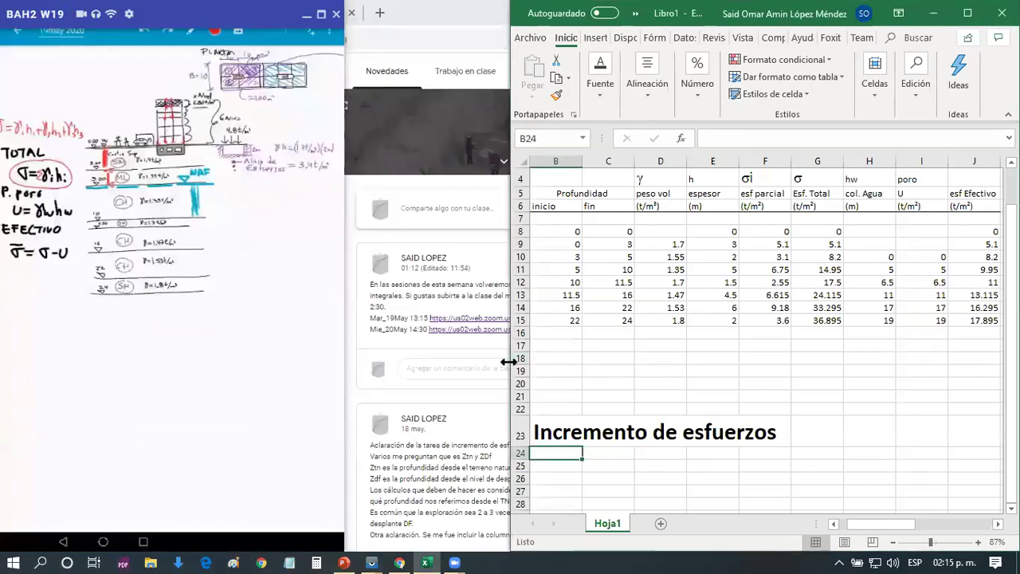
pyautogui.moveTo(507, 361); pyautogui.dragTo(350, 361)
# Below the "Incremento de esfuerzos" heading, enter the label "B=" in C25 and the value 5 in D25
pyautogui.click(510, 462)
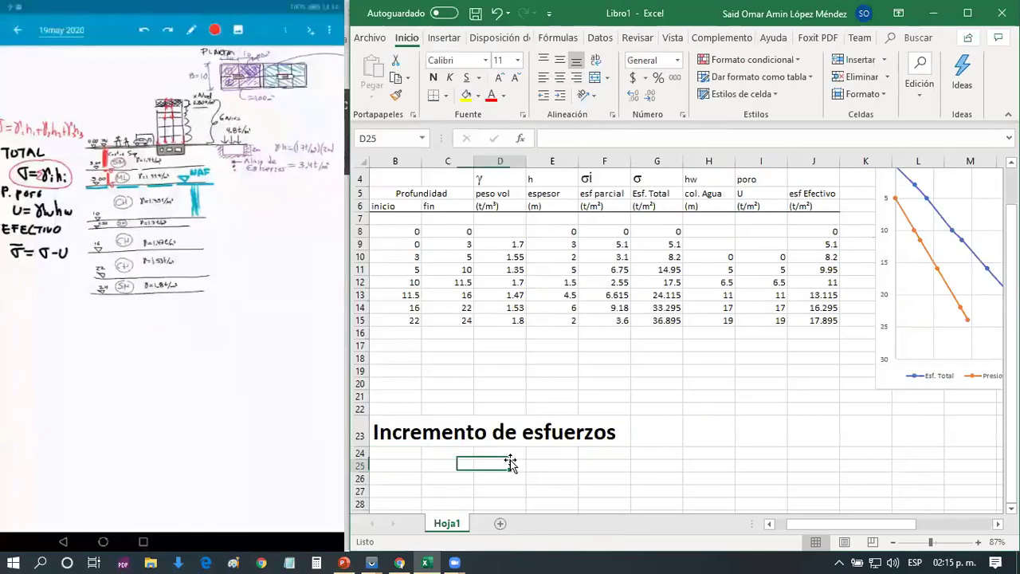
pyautogui.press('Down')
pyautogui.press('Down')
pyautogui.press('Down')
pyautogui.press('Down')
pyautogui.press('Down')
pyautogui.press('Down')
pyautogui.press('Down')
pyautogui.press('Down')
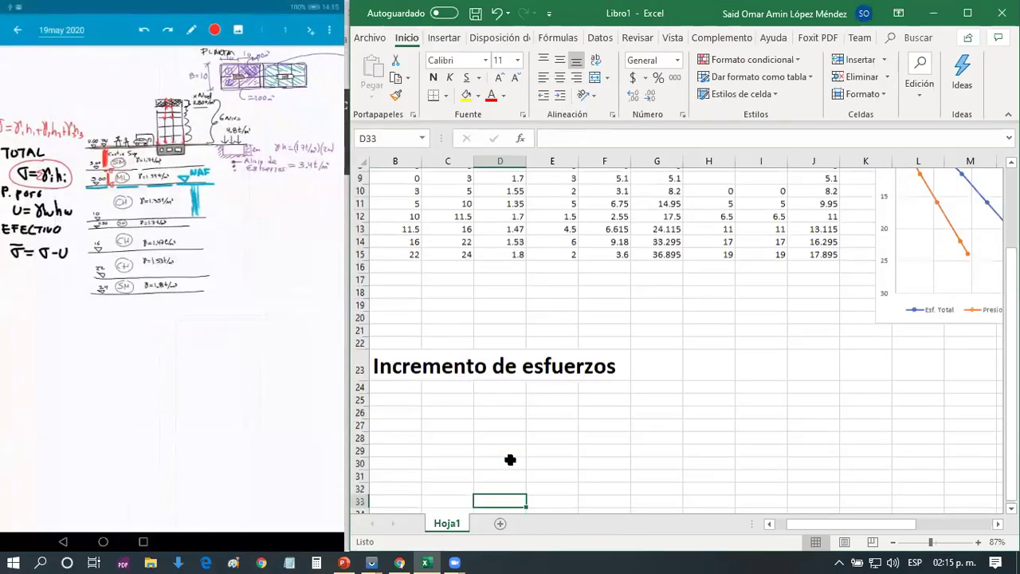
pyautogui.press('Down')
pyautogui.press('Down')
pyautogui.press('Down')
pyautogui.press('Up')
pyautogui.press('Up')
pyautogui.press('Up')
pyautogui.press('Up')
pyautogui.press('Up')
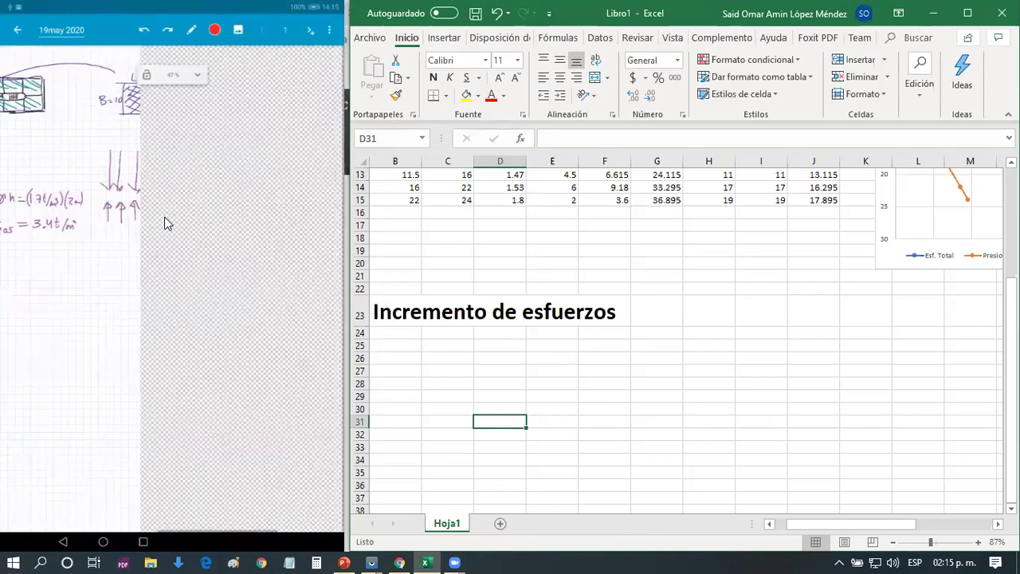
pyautogui.press('Up')
pyautogui.press('Left')
pyautogui.press('Left')
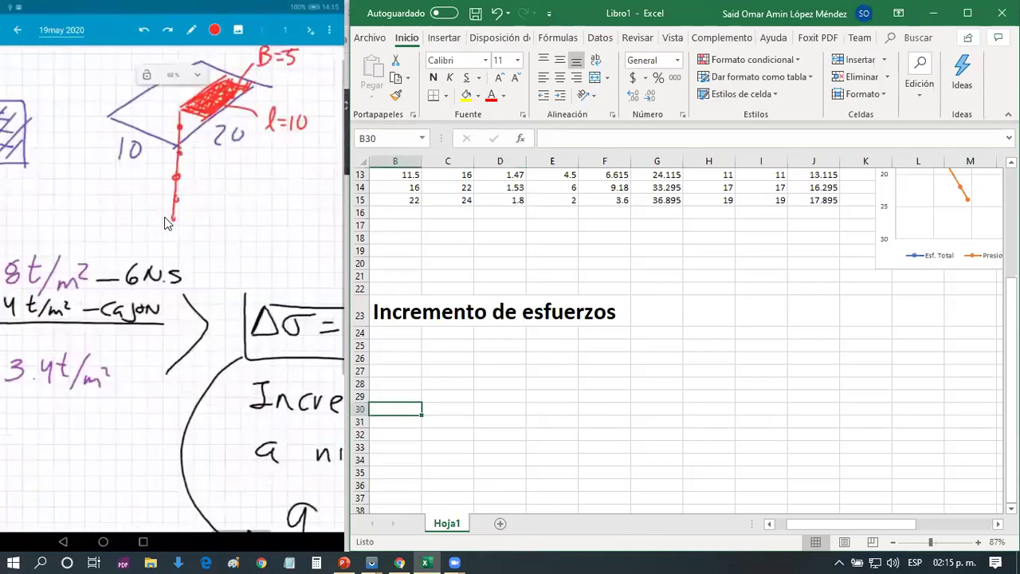
pyautogui.press('Up')
pyautogui.press('Up')
pyautogui.press('Up')
pyautogui.press('Right')
pyautogui.press('Up')
pyautogui.press('Up')
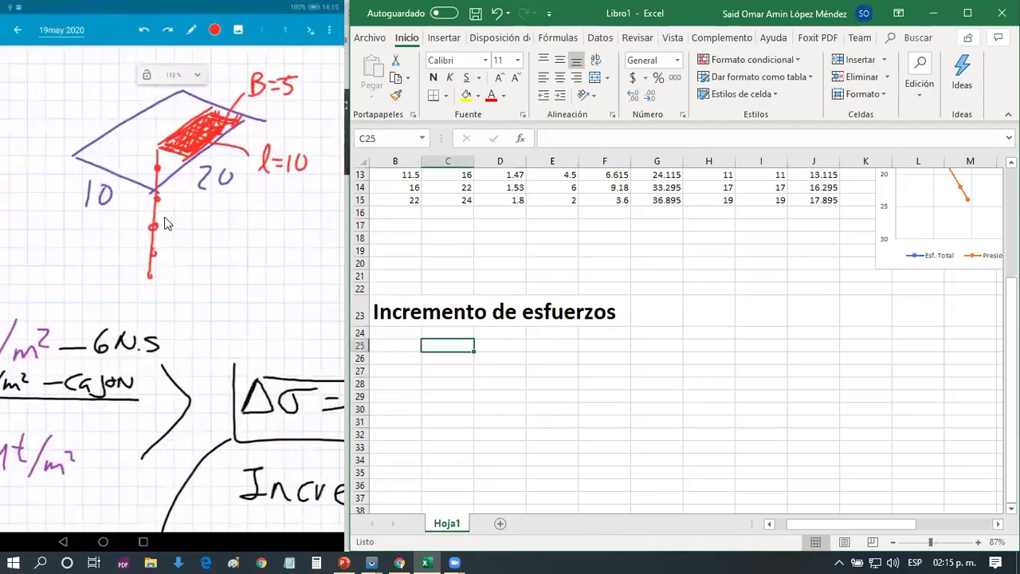
pyautogui.write('B=')
pyautogui.press('Return')
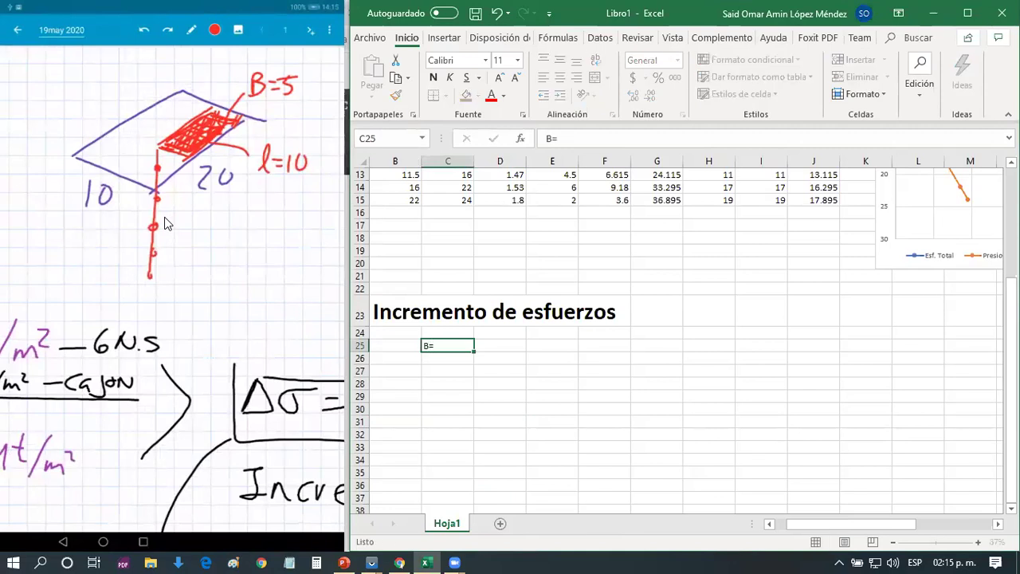
pyautogui.press('Up')
pyautogui.press('Right')
pyautogui.write('5')
pyautogui.press('Return')
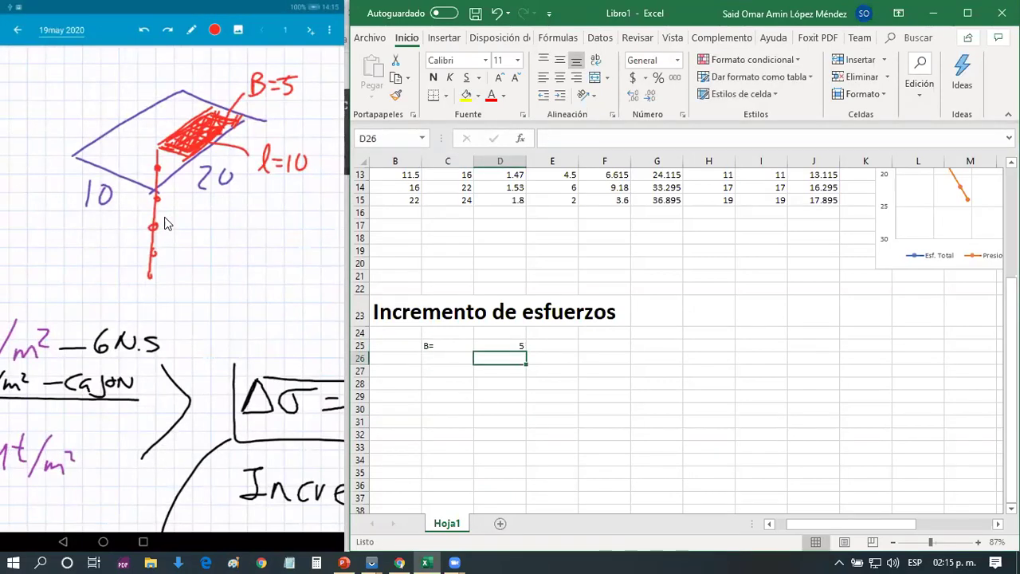
# Enter the label "L=" in C26 and the value 10 in D26
pyautogui.press('Left')
pyautogui.write('l')
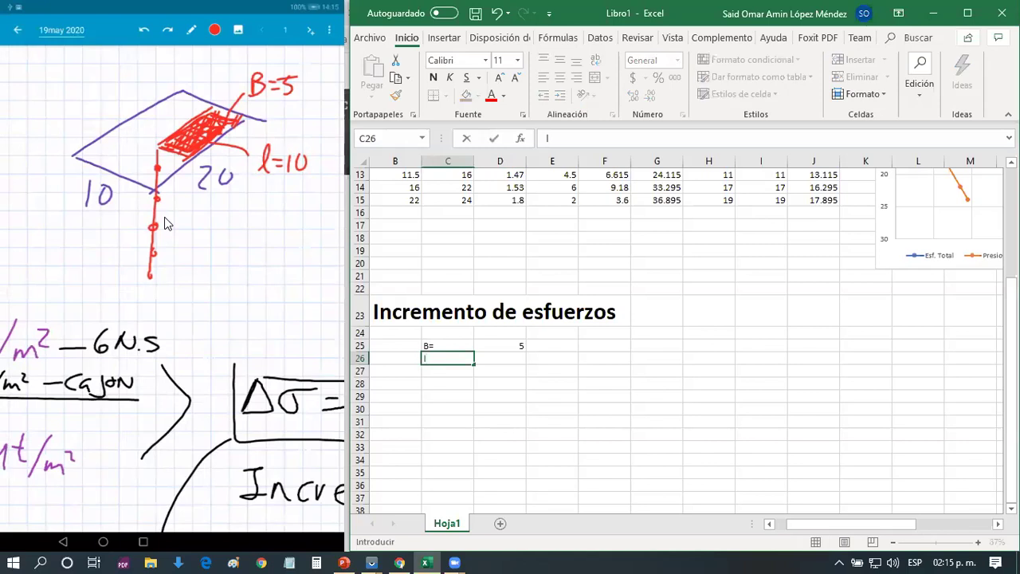
pyautogui.press('Return')
pyautogui.press('Up')
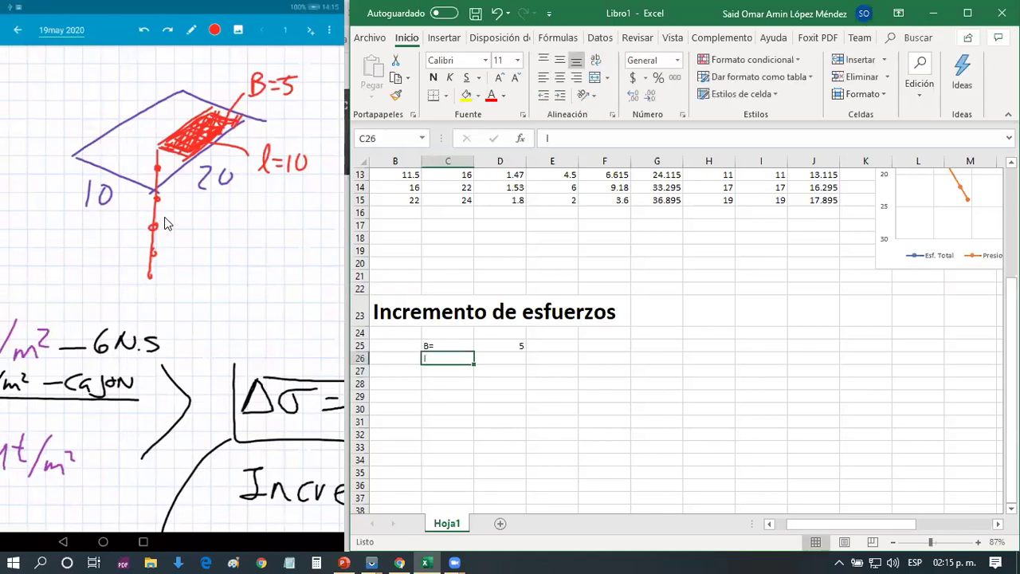
pyautogui.write('L=')
pyautogui.press('Return')
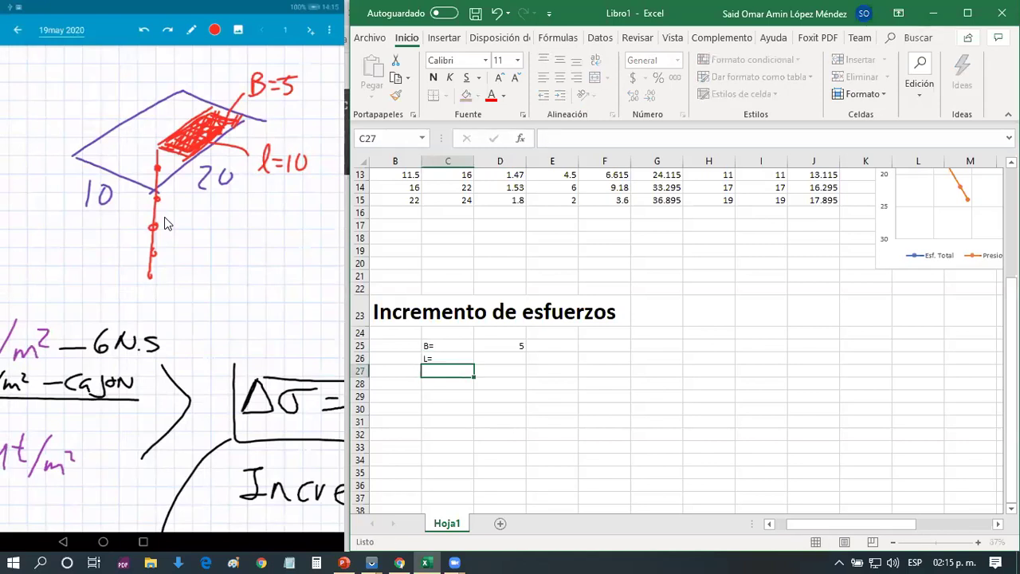
pyautogui.press('Up')
pyautogui.press('Right')
pyautogui.write('10')
# Add the unit "m" in column E beside both the L and B values
pyautogui.press('Right')
pyautogui.write('m')
pyautogui.press('Return')
pyautogui.press('Up')
pyautogui.press('Up')
pyautogui.write('m')
pyautogui.press('Return')
# Enter the column header "ZDF" in C29 and move it to D29
pyautogui.press('Left')
pyautogui.press('Left')
pyautogui.press('Down')
pyautogui.press('Down')
pyautogui.press('Down')
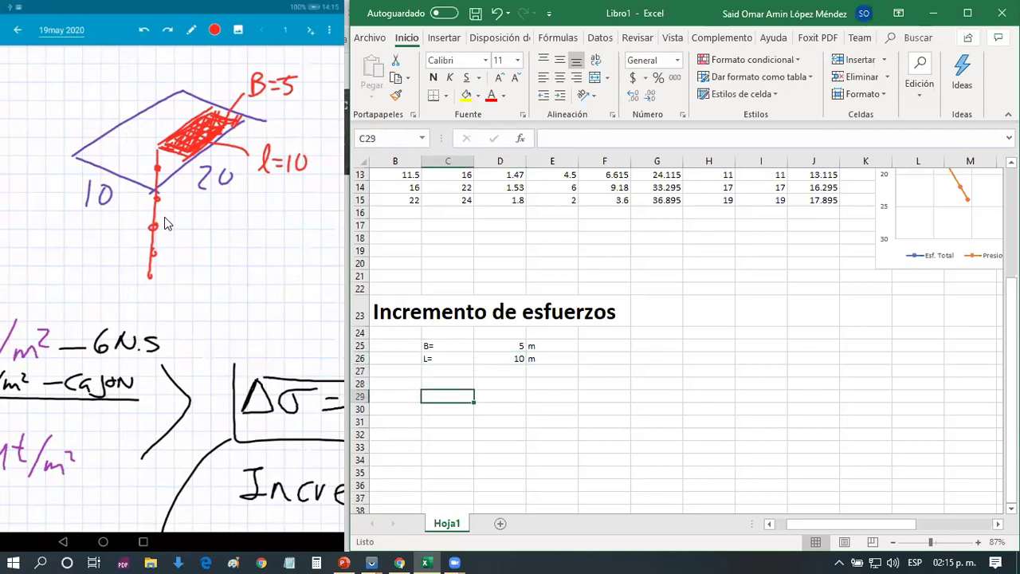
pyautogui.write('Z')
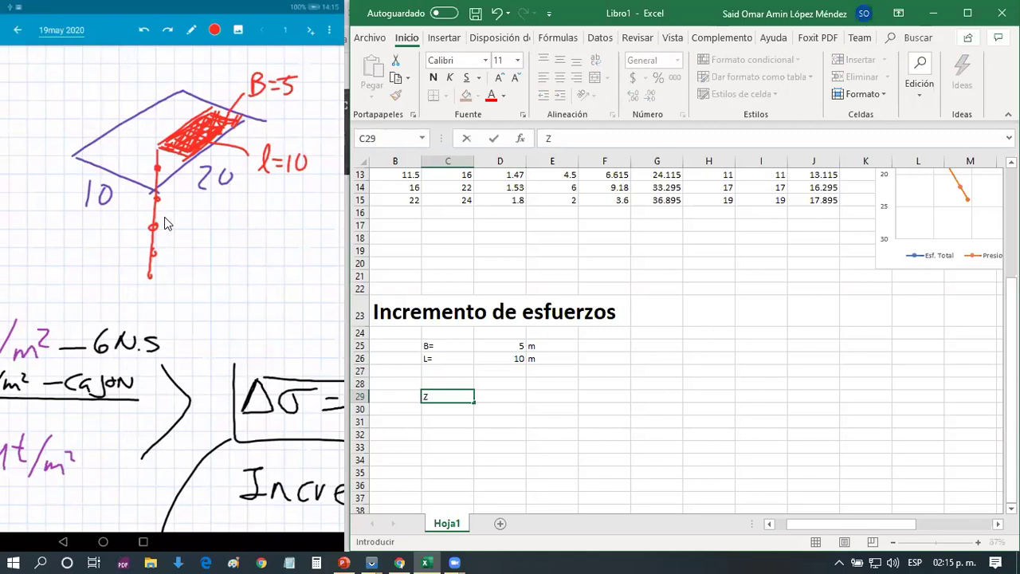
pyautogui.write('df')
pyautogui.press('BackSpace')
pyautogui.press('BackSpace')
pyautogui.write('DF')
pyautogui.hotkey('ctrl', 'Return')
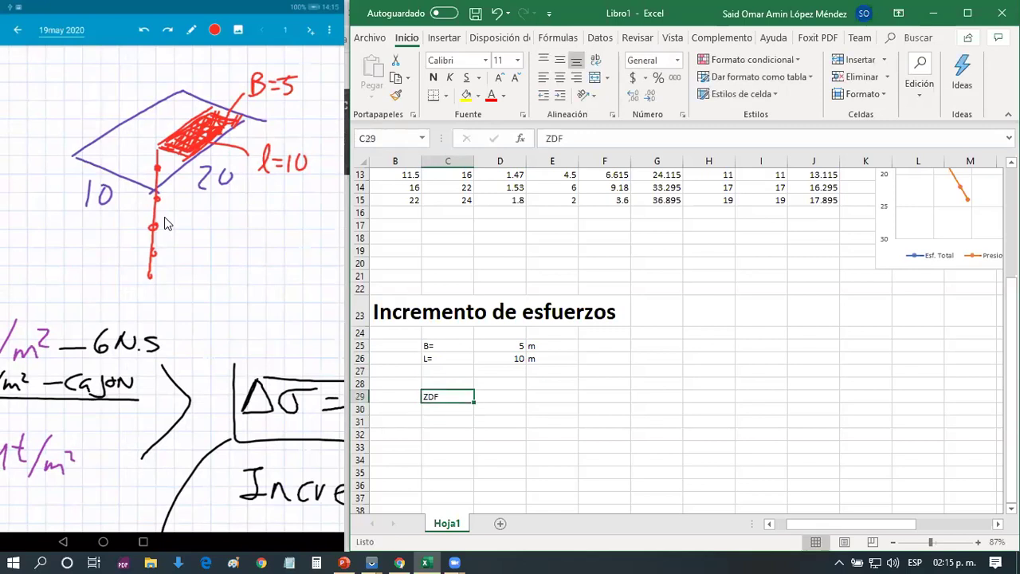
pyautogui.hotkey('ctrl', 'x')
pyautogui.press('Right')
pyautogui.hotkey('ctrl', 'v')
pyautogui.press('Left')
pyautogui.press('Right')
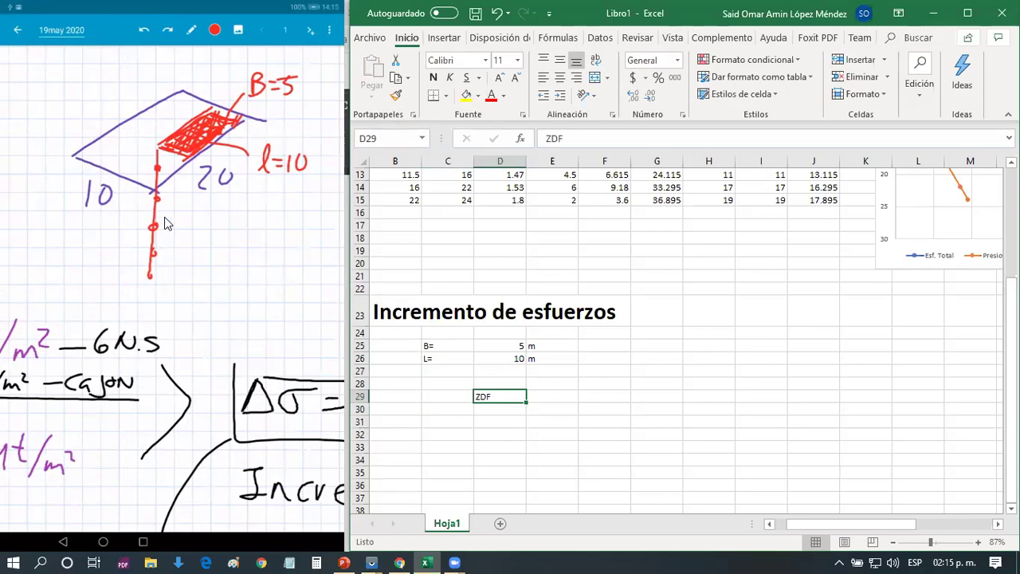
# Copy the ZDF header into C29 and change the copy to "ZTN"
pyautogui.hotkey('ctrl', 'c')
pyautogui.press('Left')
pyautogui.hotkey('ctrl', 'v')
pyautogui.press('F2')
pyautogui.press('BackSpace')
pyautogui.press('BackSpace')
pyautogui.write('t')
pyautogui.press('BackSpace')
pyautogui.write('TN')
pyautogui.press('Return')
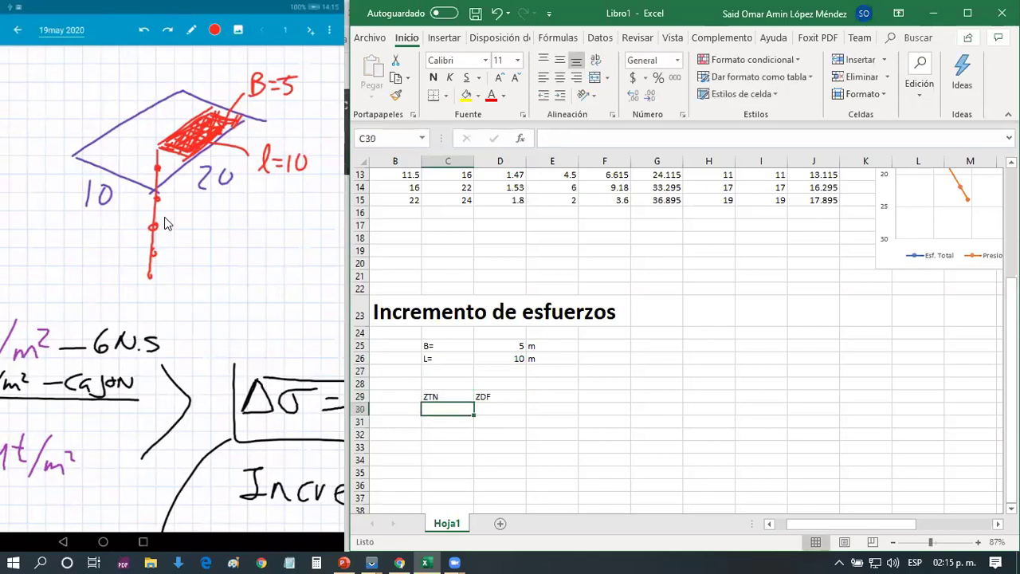
# Enter the unit "(m)" under the ZTN header in C30 and copy it under ZDF in D30
pyautogui.write('m')
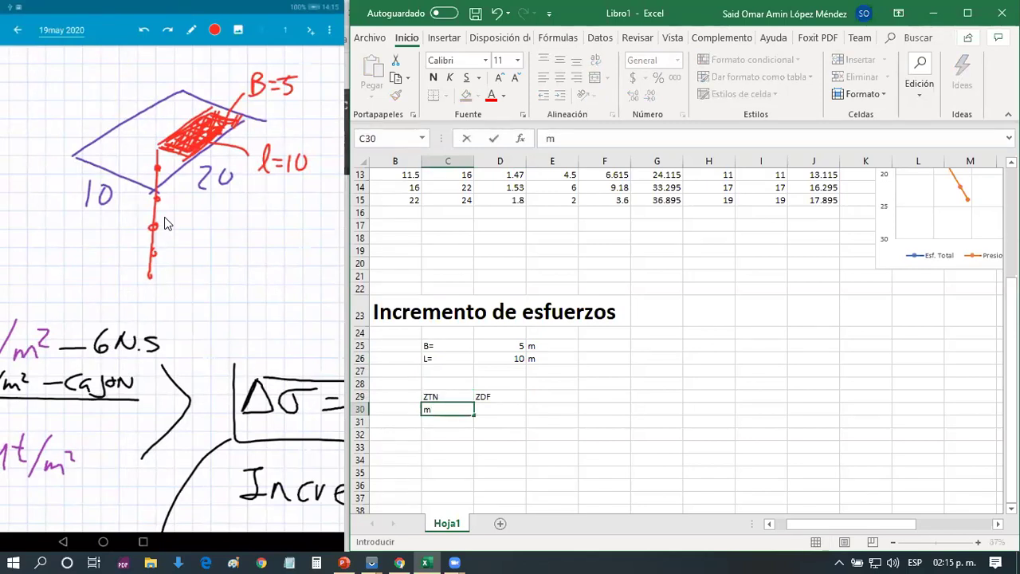
pyautogui.write(')')
pyautogui.press('Return')
pyautogui.press('Up')
pyautogui.press('Home')
pyautogui.write('(')
pyautogui.press('Return')
pyautogui.press('Up')
pyautogui.hotkey('ctrl', 'c')
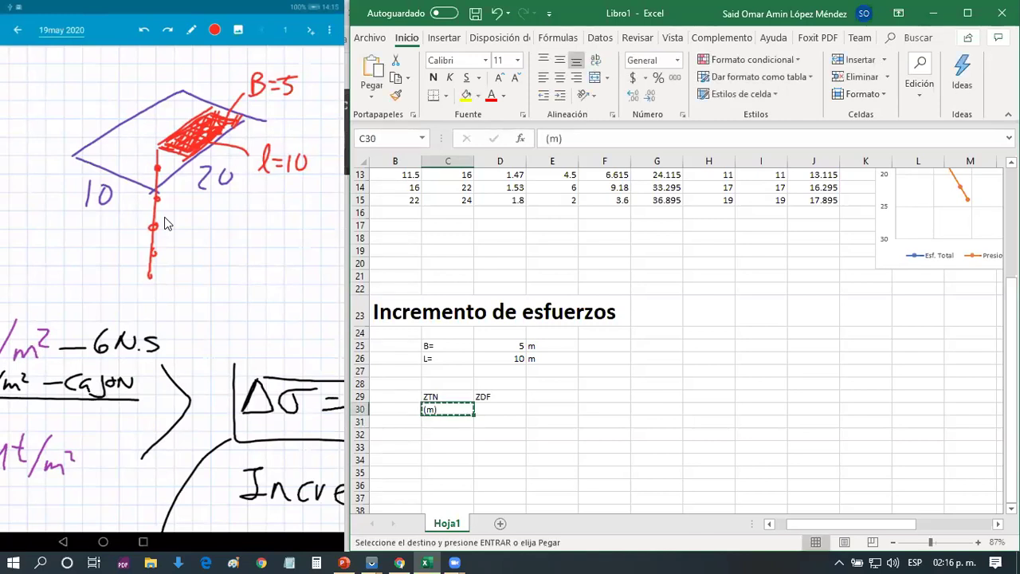
pyautogui.press('Right')
pyautogui.hotkey('ctrl', 'v')
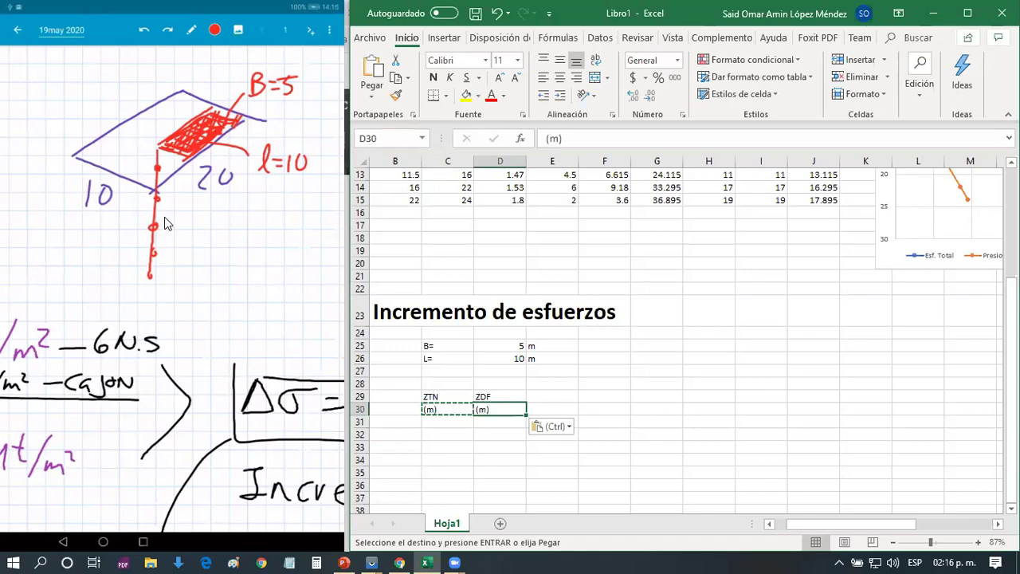
# Add the column headers "m=l/z" in E29 and "n=b/z" in F29
pyautogui.press('Right')
pyautogui.press('Up')
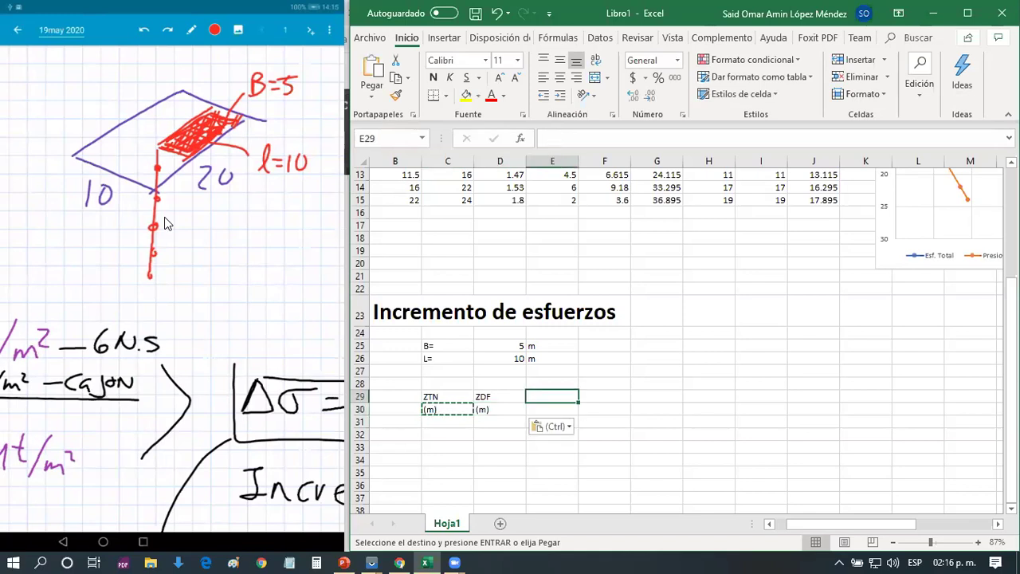
pyautogui.write('m=')
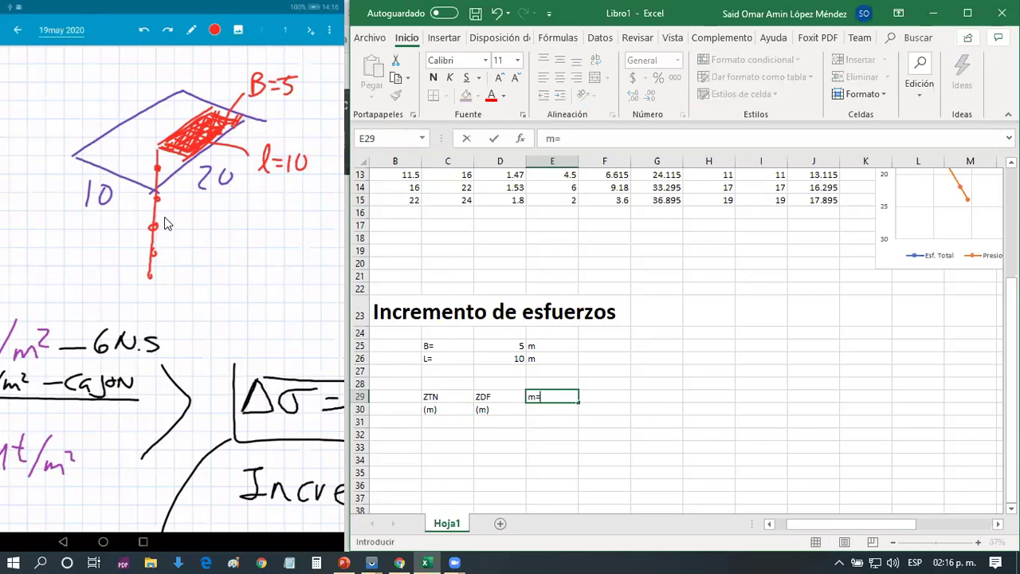
pyautogui.write('l/z')
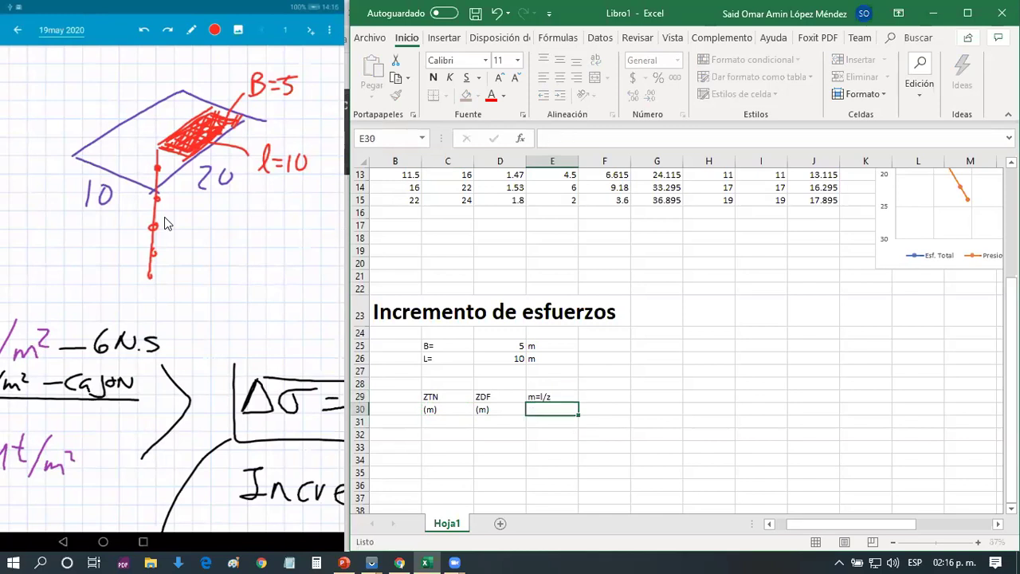
pyautogui.press('Tab')
pyautogui.write('n=')
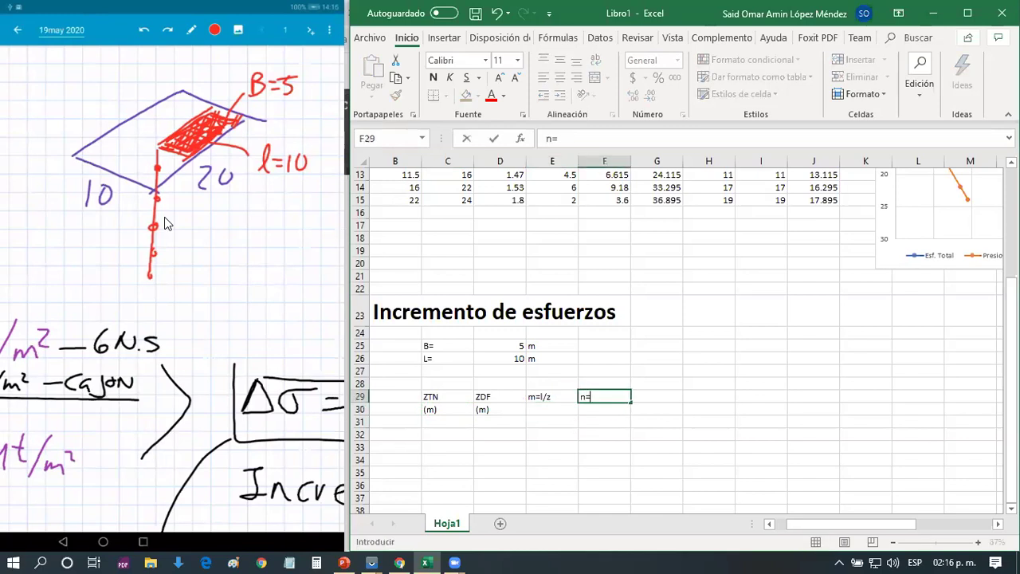
pyautogui.write('b/z')
pyautogui.press('Return')
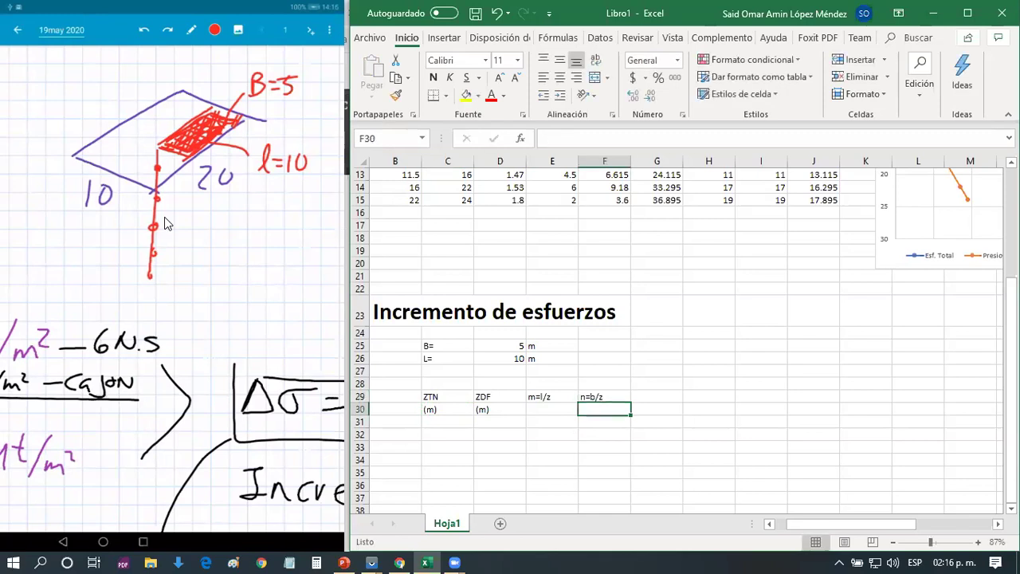
# Put a dash "-" as the unit under the m and n headers in E30 and F30
pyautogui.press('Left')
pyautogui.write('-')
pyautogui.press('Return')
pyautogui.press('Up')
pyautogui.press('Right')
pyautogui.write('-')
pyautogui.press('Return')
# Enter the column header "Iz" in G29, with a capital I and lowercase z
pyautogui.press('Up')
pyautogui.press('Right')
pyautogui.press('Up')
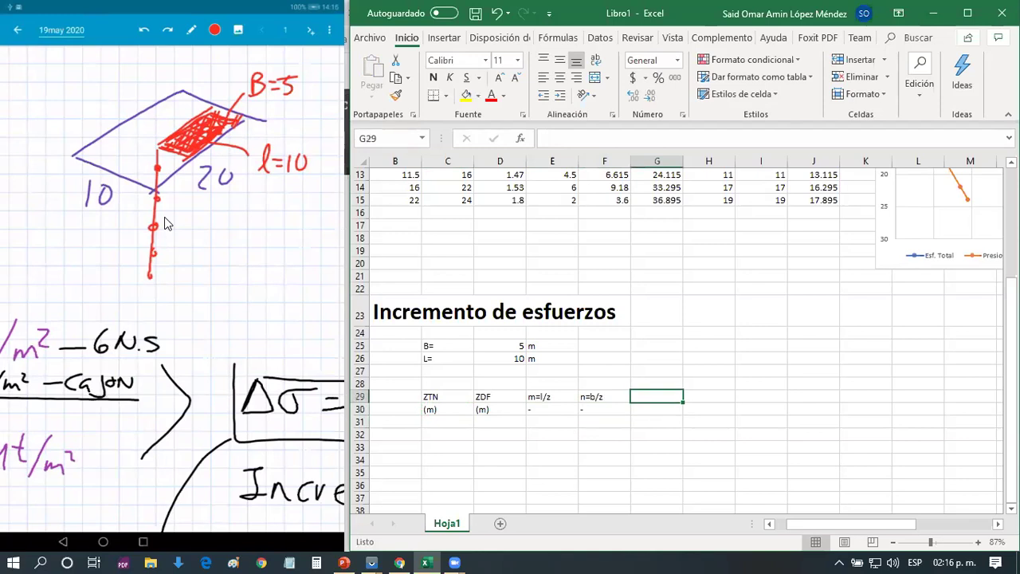
pyautogui.write('iz')
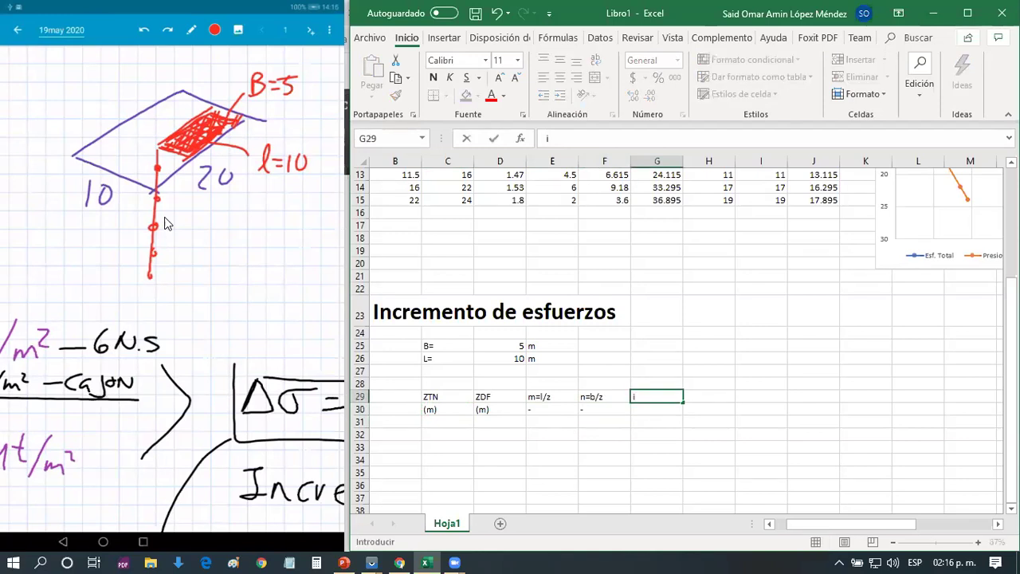
pyautogui.press('BackSpace')
pyautogui.press('BackSpace')
pyautogui.write('IZ')
pyautogui.press('Return')
pyautogui.press('Up')
pyautogui.press('F2')
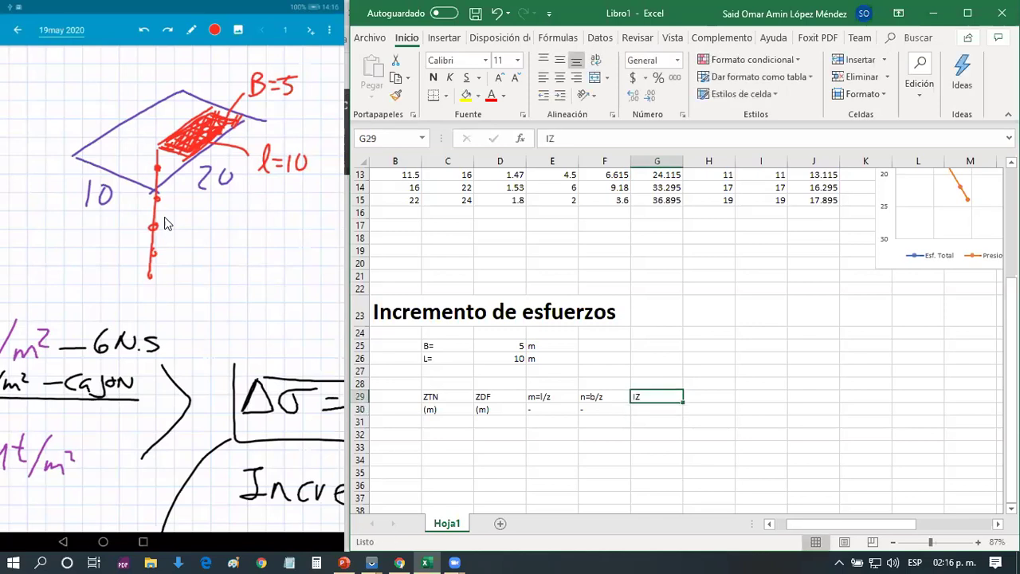
pyautogui.press('BackSpace')
pyautogui.write('z')
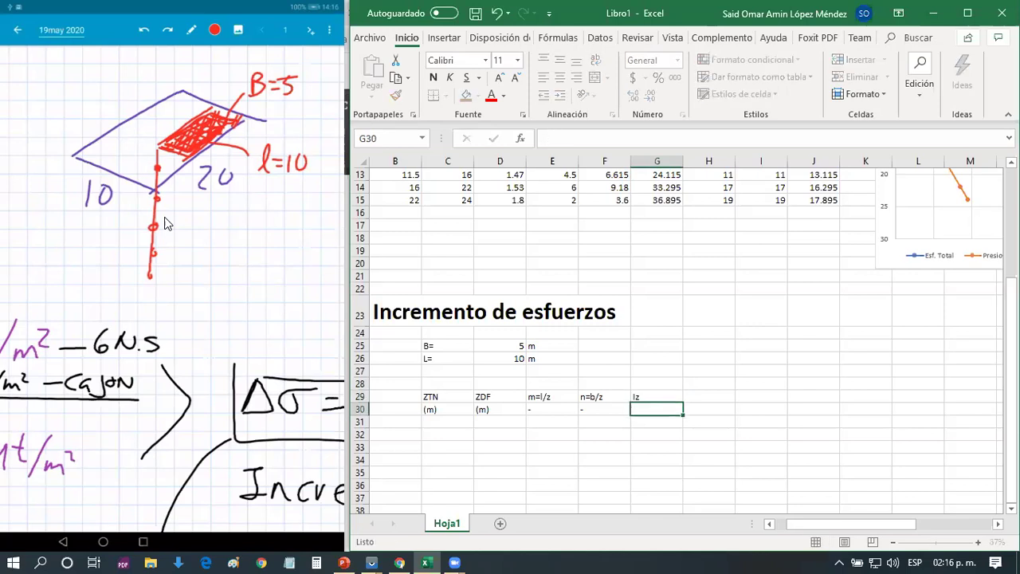
# Enter "Ds" as the column header in H29 and format it in the Symbol font at size 14 to show Δσ
pyautogui.press('Tab')
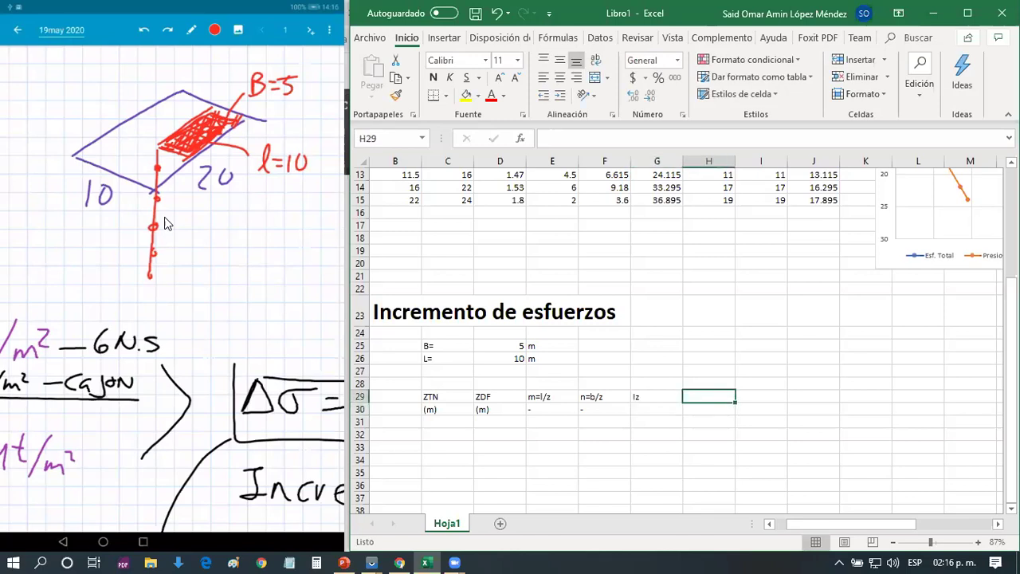
pyautogui.write('Ds')
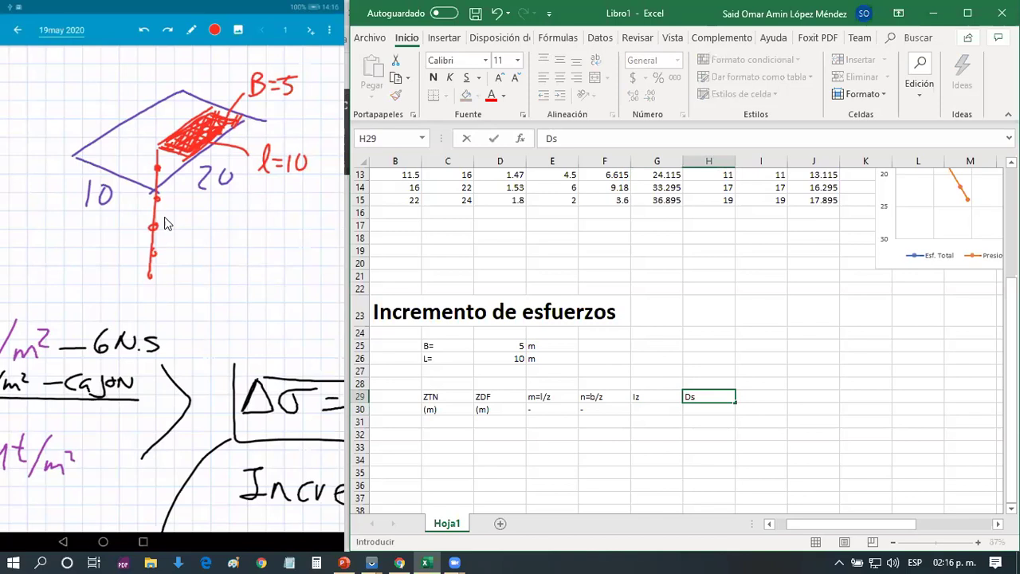
pyautogui.press('Return')
pyautogui.press('Up')
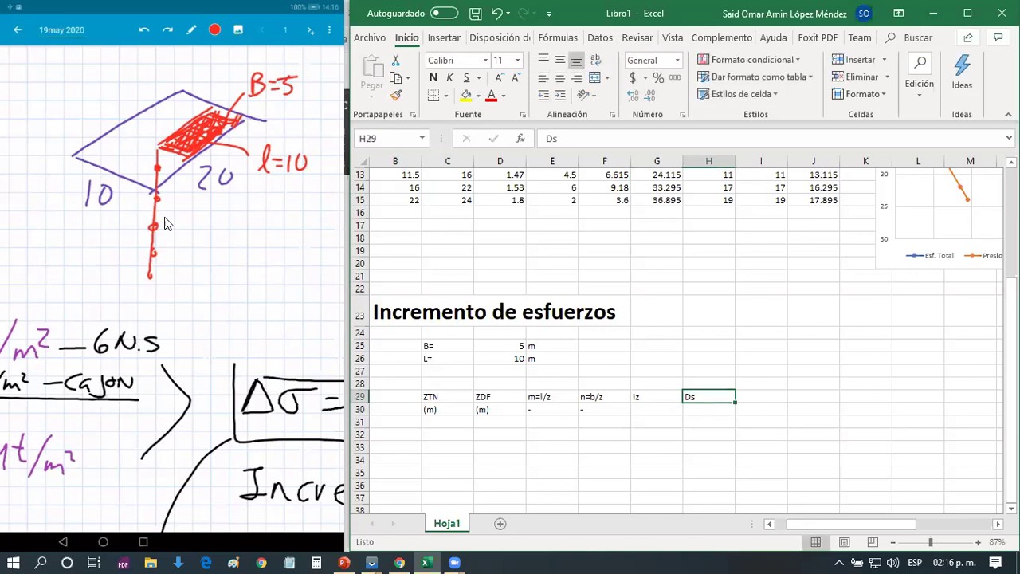
pyautogui.click(484, 61)
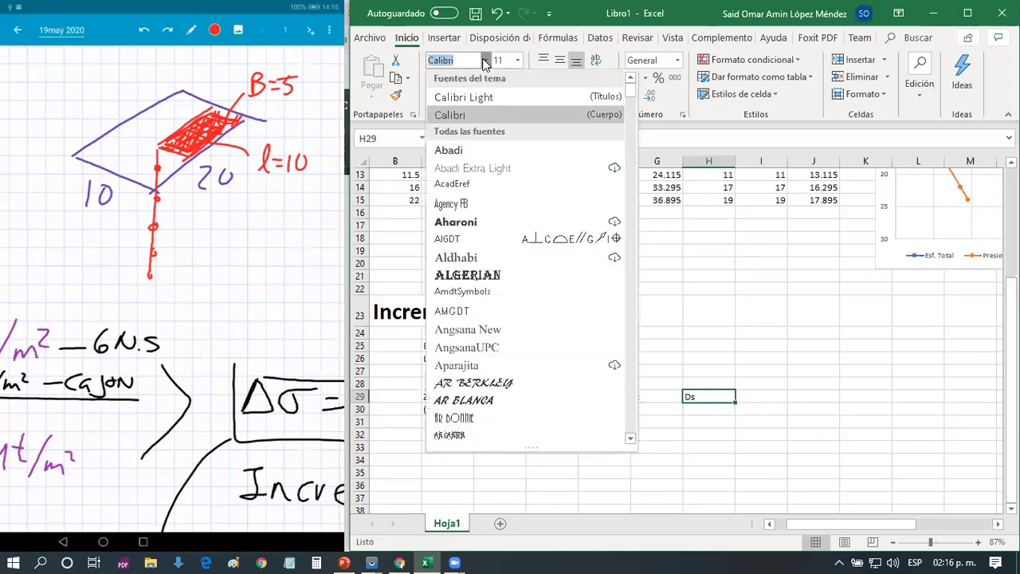
pyautogui.write('Symbol')
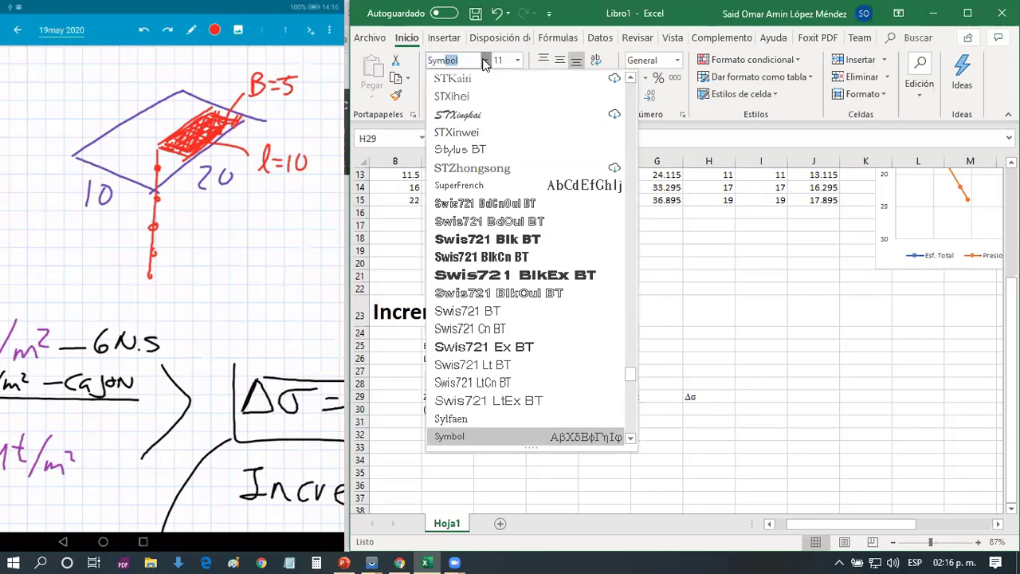
pyautogui.press('Return')
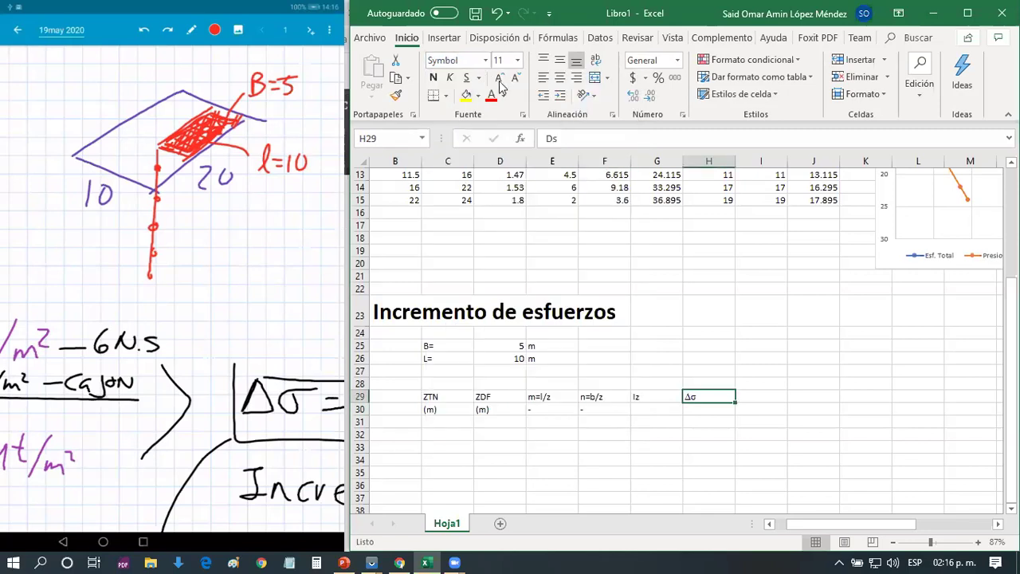
pyautogui.click(498, 79)
pyautogui.click(498, 78)
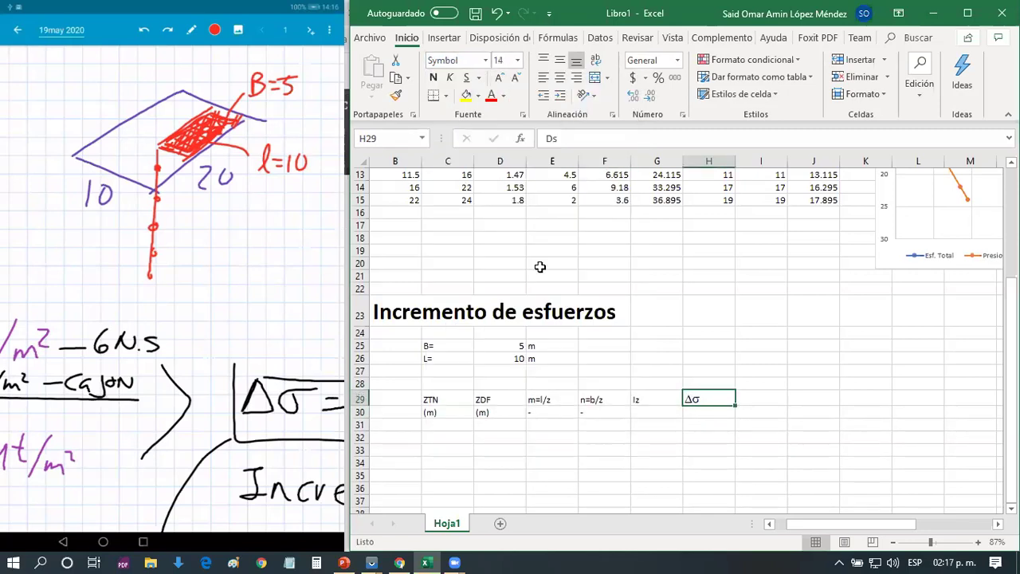
# Center the contents of the range C25:H42 horizontally
pyautogui.click(434, 344)
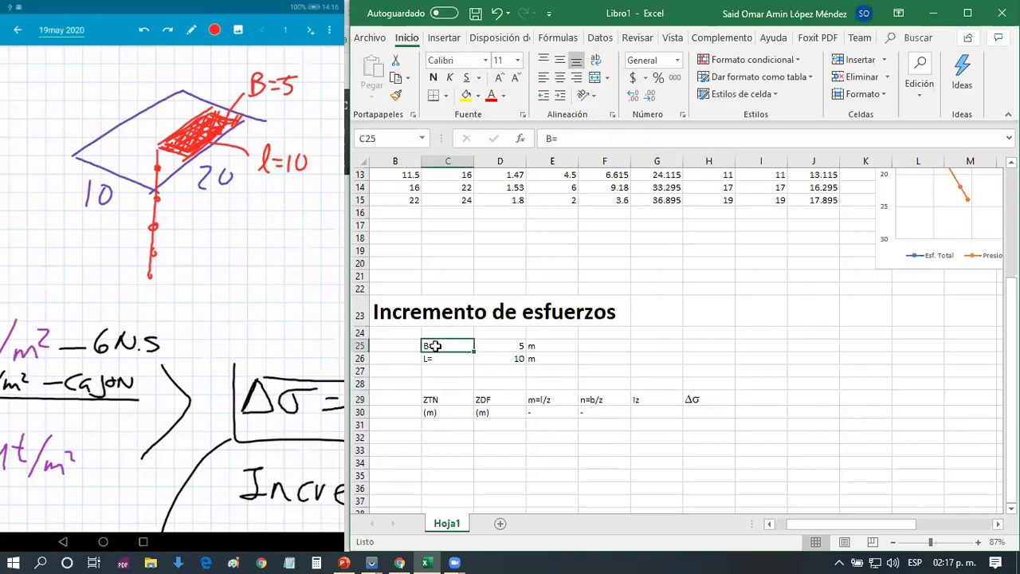
pyautogui.hotkey('shift', 'Down')
pyautogui.hotkey('shift', 'Down')
pyautogui.hotkey('shift', 'Down')
pyautogui.hotkey('shift', 'Down')
pyautogui.hotkey('shift', 'Down')
pyautogui.hotkey('shift', 'Down')
pyautogui.hotkey('shift', 'Down')
pyautogui.hotkey('shift', 'Down')
pyautogui.hotkey('shift', 'Down')
pyautogui.hotkey('shift', 'Down')
pyautogui.hotkey('shift', 'Down')
pyautogui.hotkey('shift', 'Down')
pyautogui.hotkey('shift', 'Down')
pyautogui.hotkey('shift', 'Down')
pyautogui.hotkey('shift', 'Down')
pyautogui.hotkey('shift', 'Down')
pyautogui.hotkey('shift', 'Down')
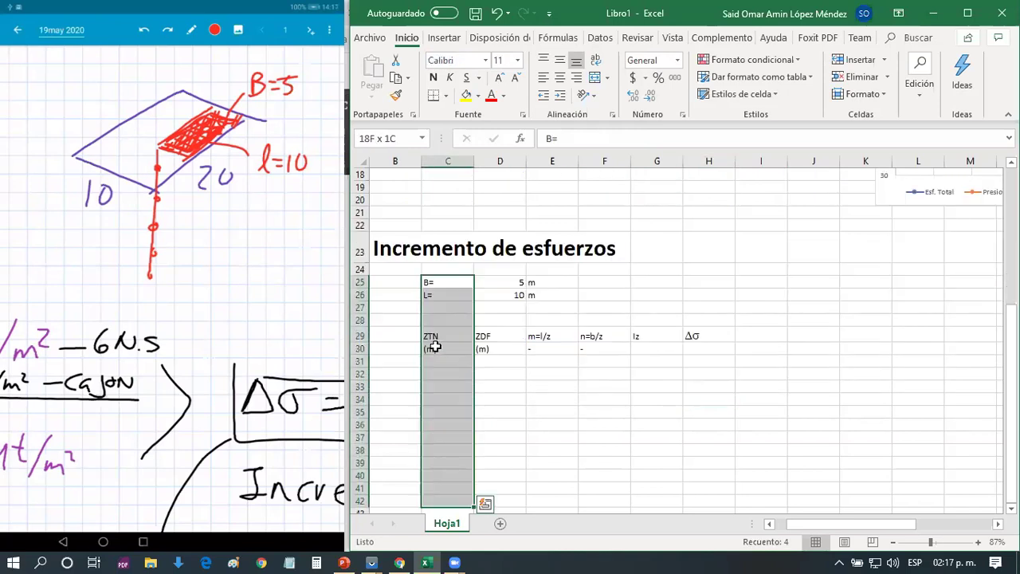
pyautogui.hotkey('shift', 'Right')
pyautogui.hotkey('shift', 'Right')
pyautogui.hotkey('shift', 'Right')
pyautogui.hotkey('shift', 'Right')
pyautogui.hotkey('shift', 'Right')
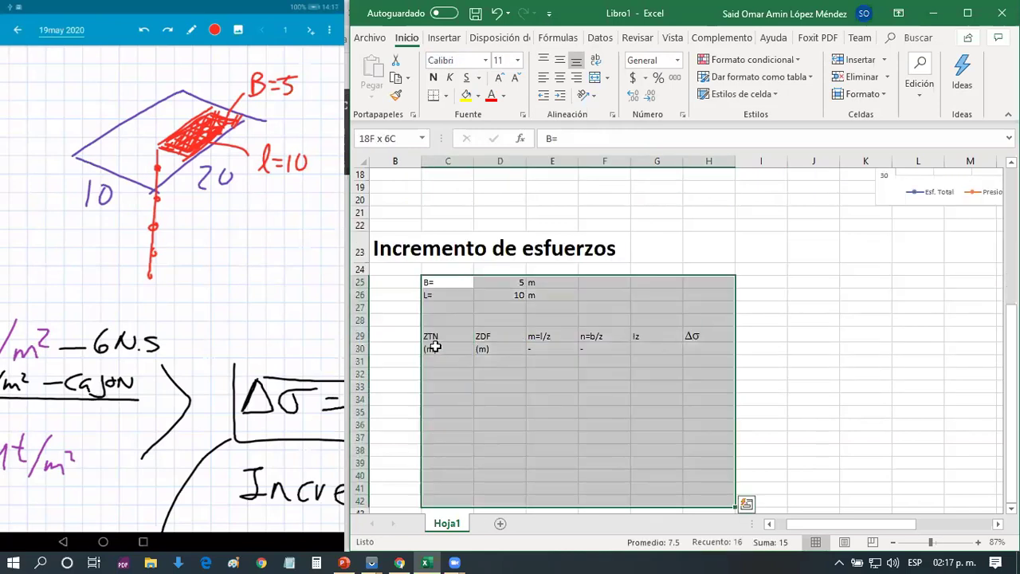
pyautogui.click(560, 77)
# Fill the ZTN column from C31 down with the depths 0, 3, 5, 10, 11.5, 16, 22 and 24
pyautogui.click(448, 360)
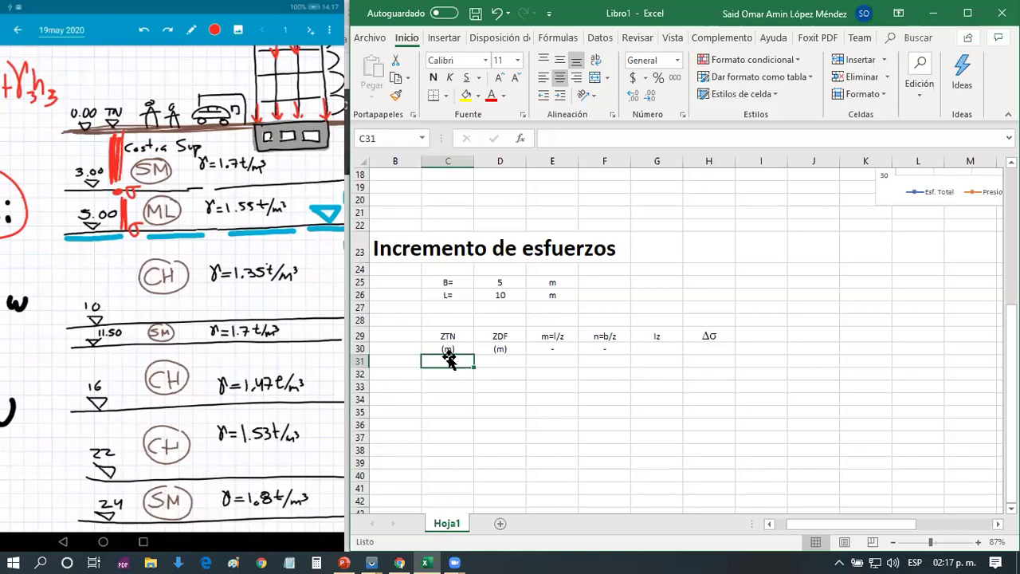
pyautogui.press('Return')
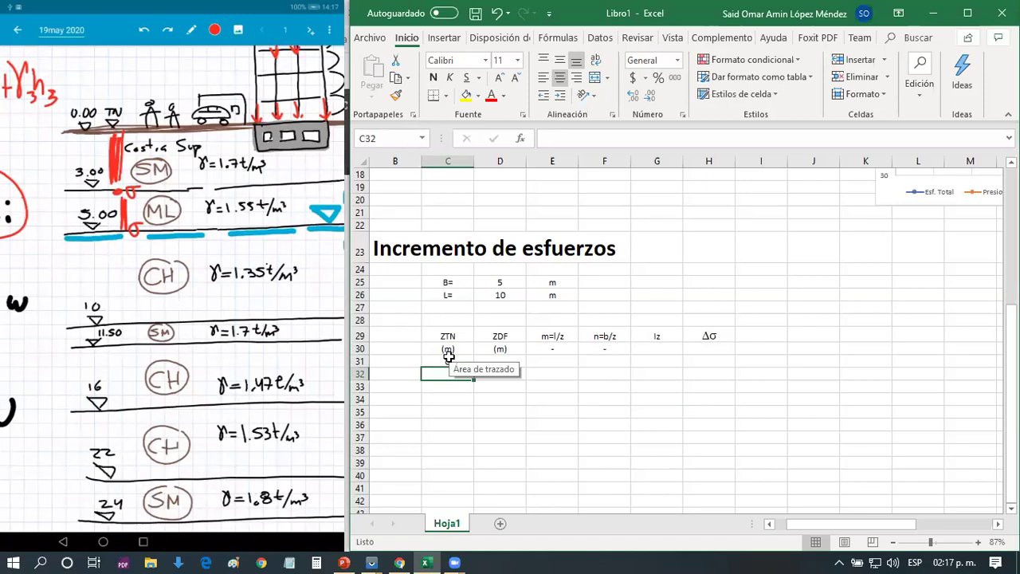
pyautogui.write('3')
pyautogui.press('Return')
pyautogui.write('5')
pyautogui.press('Return')
pyautogui.write('10')
pyautogui.press('Return')
pyautogui.write('11.5')
pyautogui.press('Return')
pyautogui.write('16')
pyautogui.press('Return')
pyautogui.write('22')
pyautogui.press('Return')
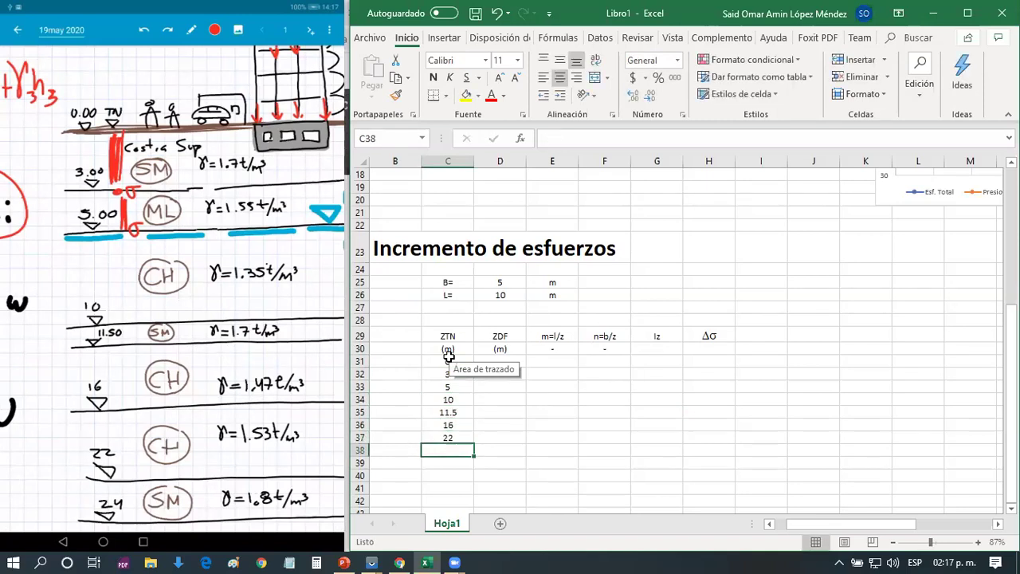
pyautogui.write('24')
pyautogui.press('Return')
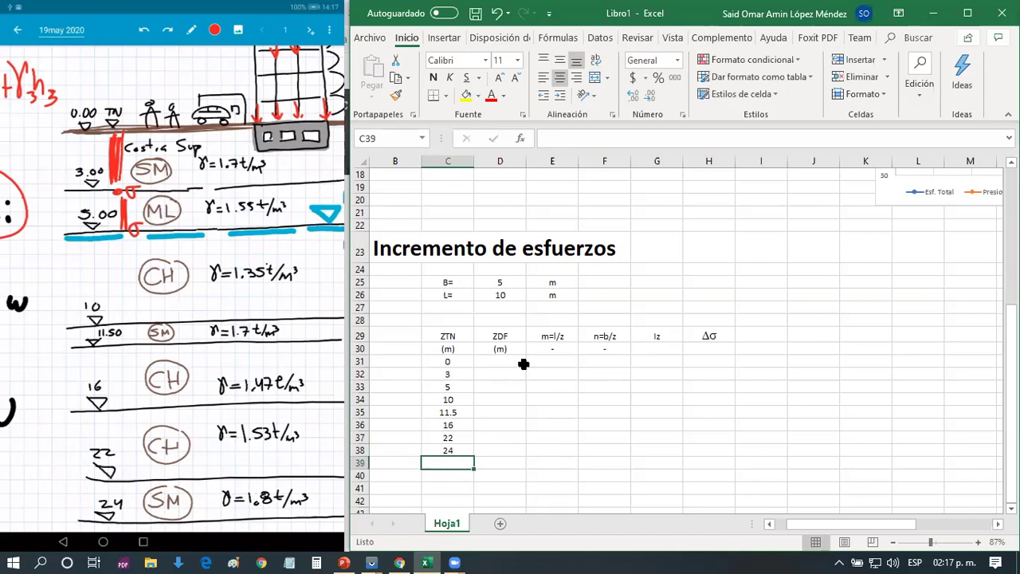
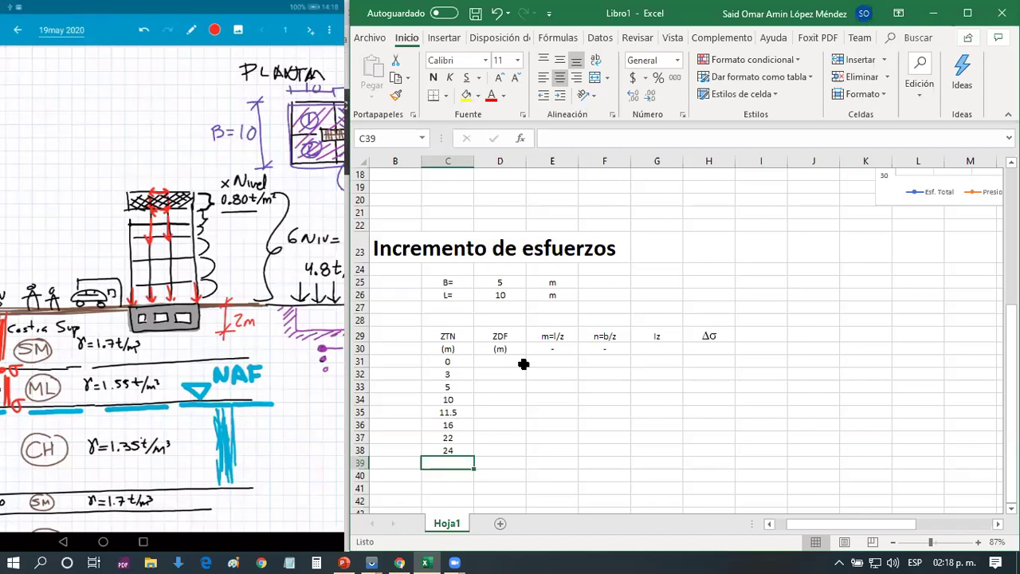
# Add a bottom border under the units row of the table, C30:H30
pyautogui.press('Up')
pyautogui.press('Up')
pyautogui.press('Up')
pyautogui.press('Up')
pyautogui.press('Up')
pyautogui.moveTo(447, 348); pyautogui.dragTo(709, 349)
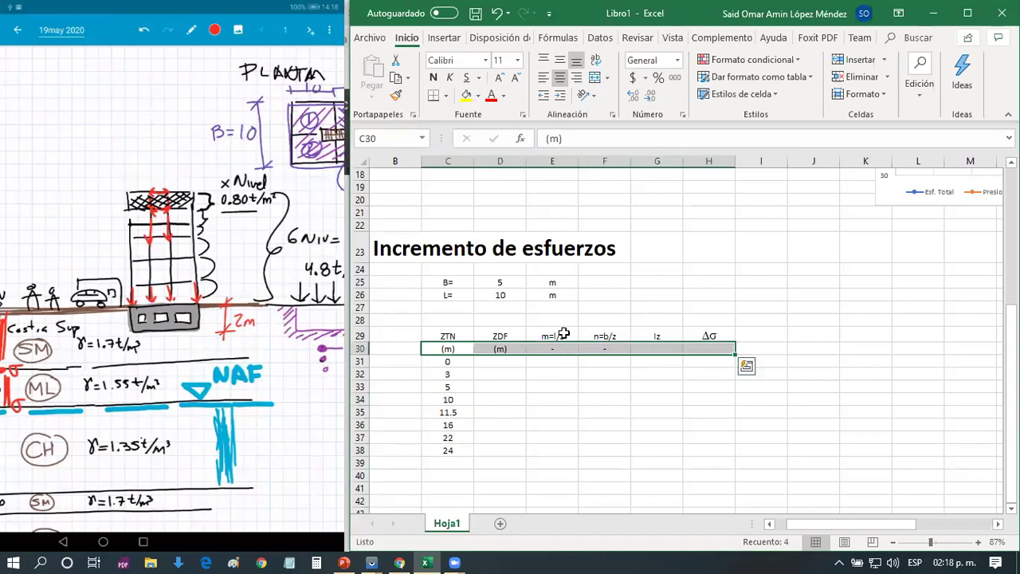
pyautogui.click(432, 97)
pyautogui.press('Down')
pyautogui.press('Right')
pyautogui.press('Down')
pyautogui.press('Up')
pyautogui.press('Up')
pyautogui.press('Up')
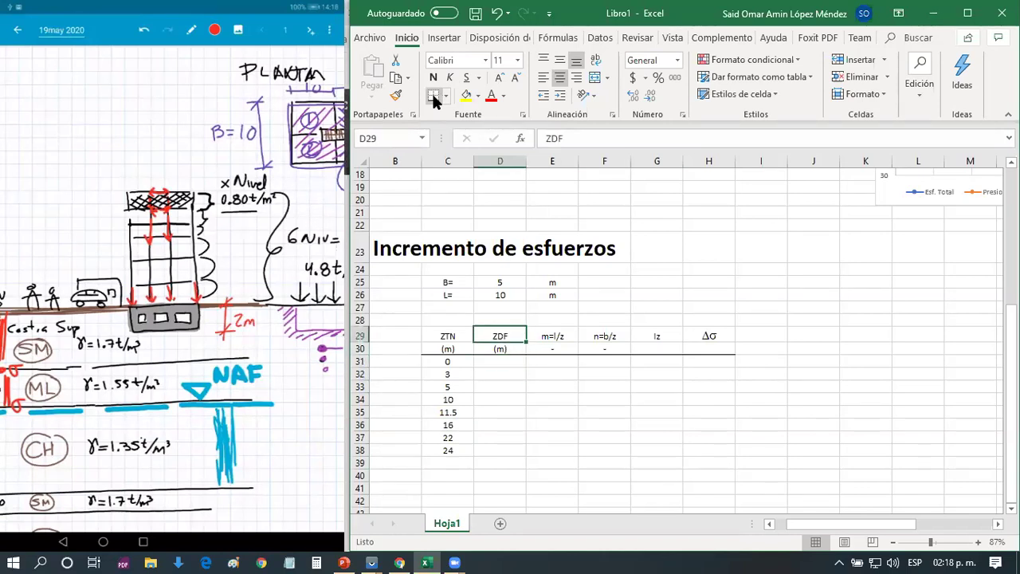
# Enter the ZDF depths 1, 3 and 8 in D32:D34, beside the ZTN depths 3, 5 and 10
pyautogui.press('Down')
pyautogui.press('Down')
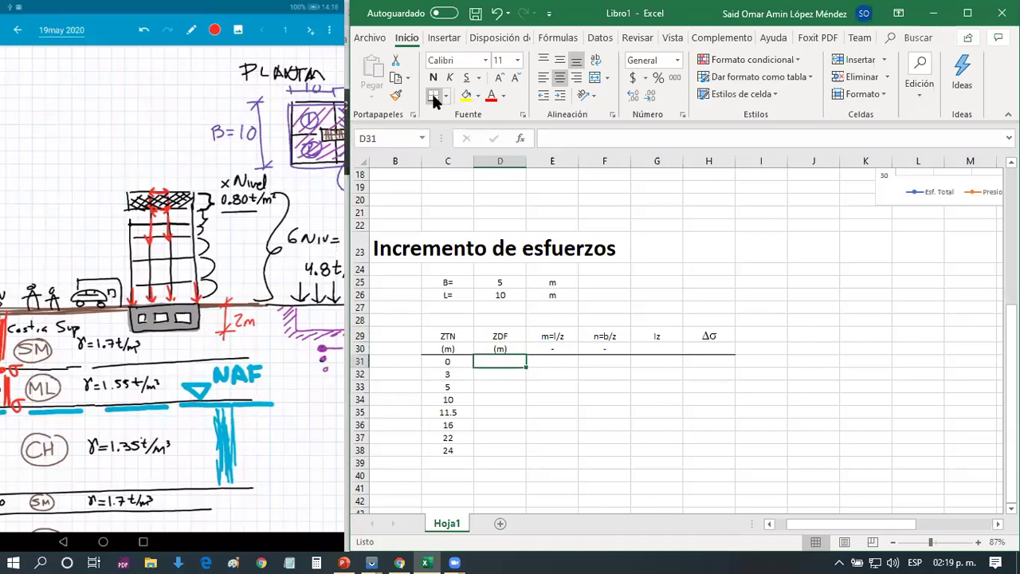
pyautogui.press('Down')
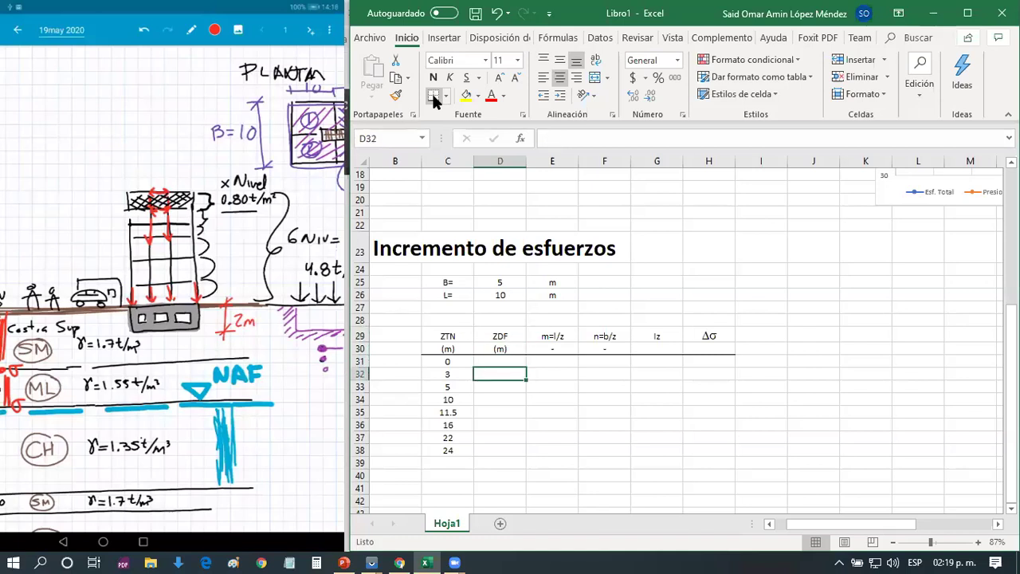
pyautogui.write('1')
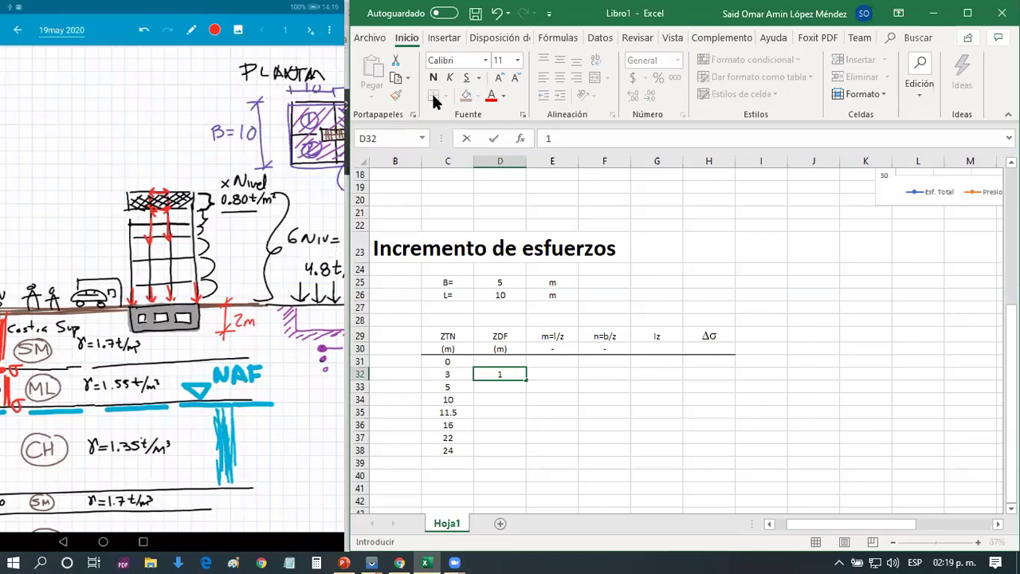
pyautogui.press('Return')
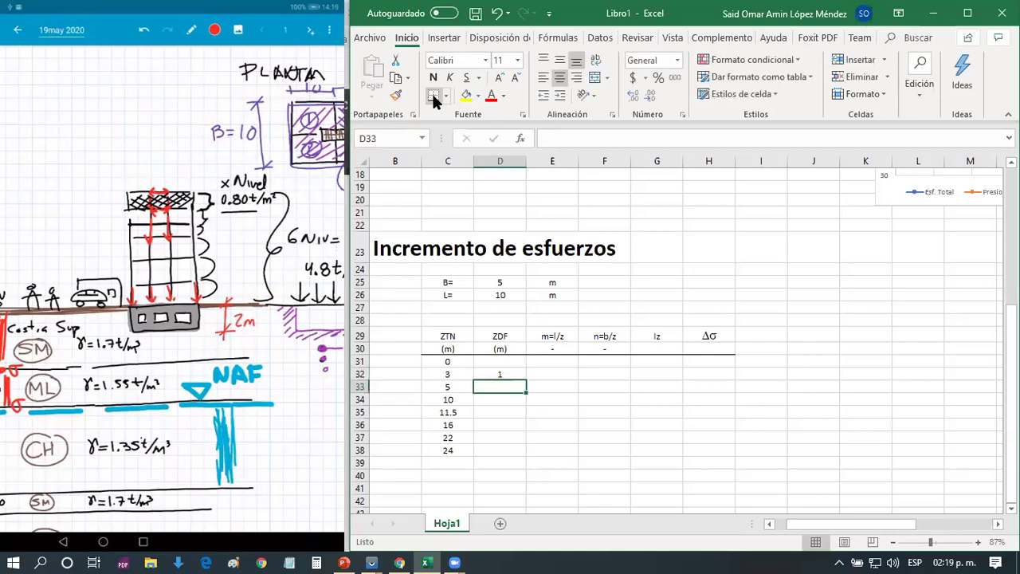
pyautogui.write('3')
pyautogui.press('Return')
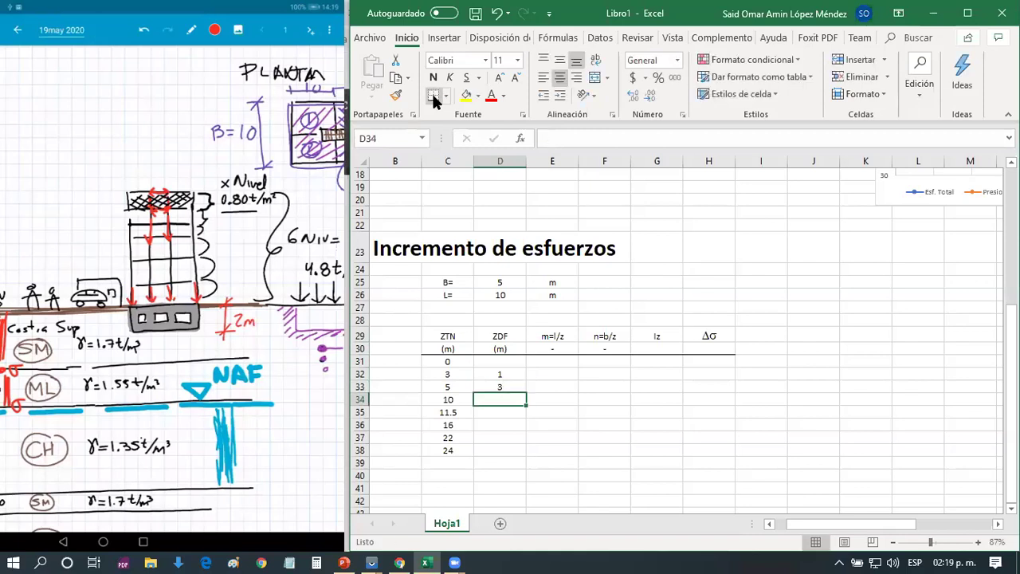
pyautogui.write('8')
pyautogui.press('Return')
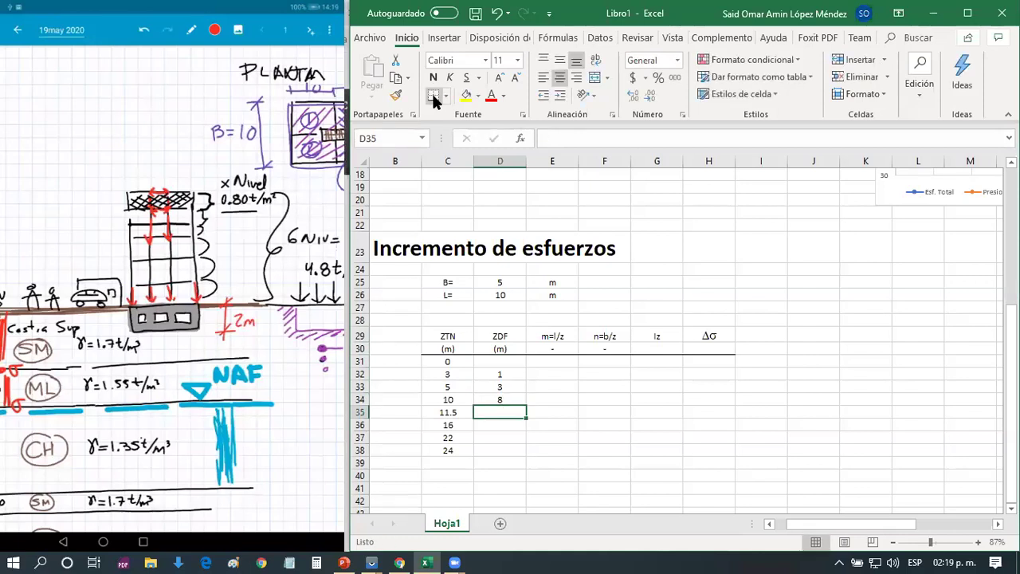
# Calculate ZDF in D35 with the formula =C35-2 and copy it down to D38
pyautogui.write('=')
pyautogui.press('Left')
pyautogui.write('-2')
pyautogui.hotkey('ctrl', 'Return')
pyautogui.hotkey('ctrl', 'c')
pyautogui.hotkey('shift', 'Down')
pyautogui.hotkey('shift', 'Down')
pyautogui.hotkey('shift', 'Down')
pyautogui.hotkey('ctrl', 'v')
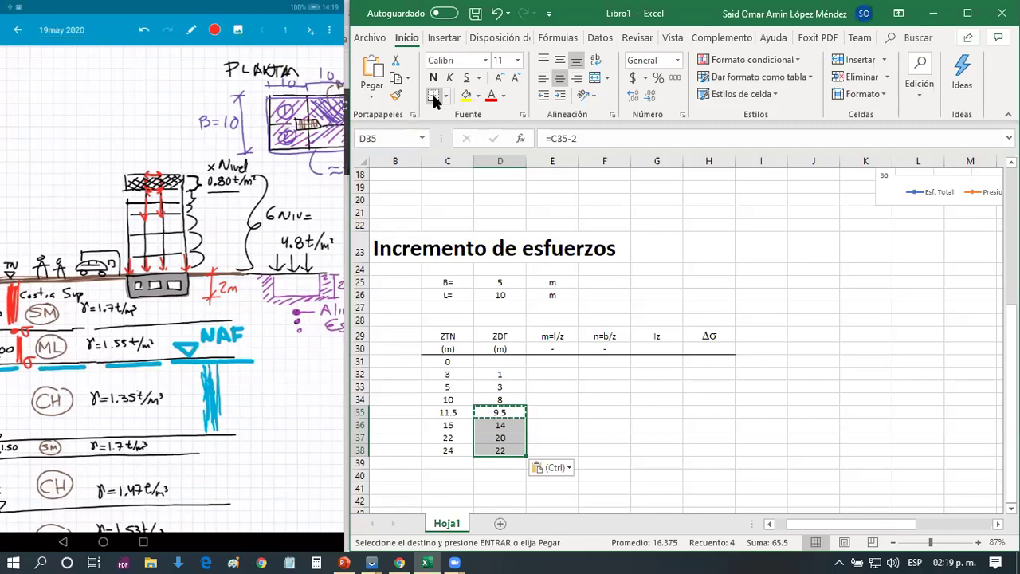
# Review the ZDF depths in D32:D38 against the ZTN depths in column C
pyautogui.press('Up')
pyautogui.press('Up')
pyautogui.press('Up')
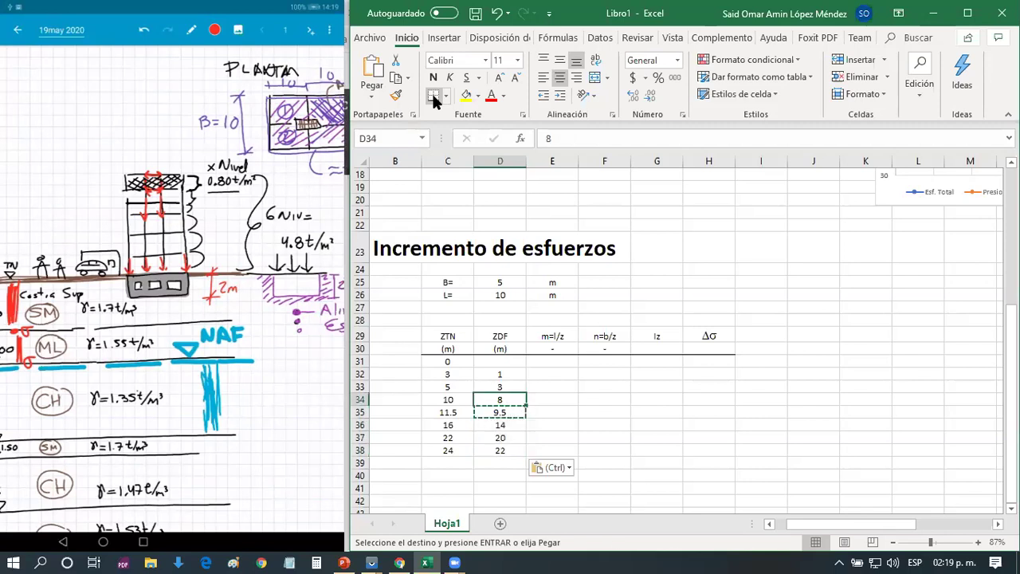
pyautogui.hotkey('shift', 'Down')
pyautogui.hotkey('shift', 'Down')
pyautogui.hotkey('shift', 'Down')
pyautogui.hotkey('shift', 'Down')
pyautogui.hotkey('shift', 'Down')
pyautogui.hotkey('shift', 'Down')
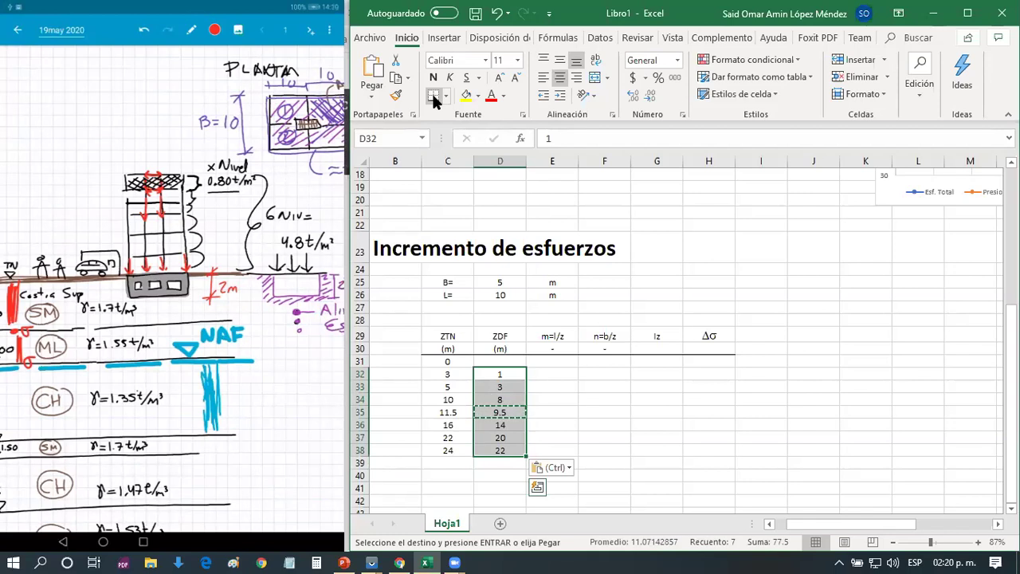
pyautogui.click(434, 449)
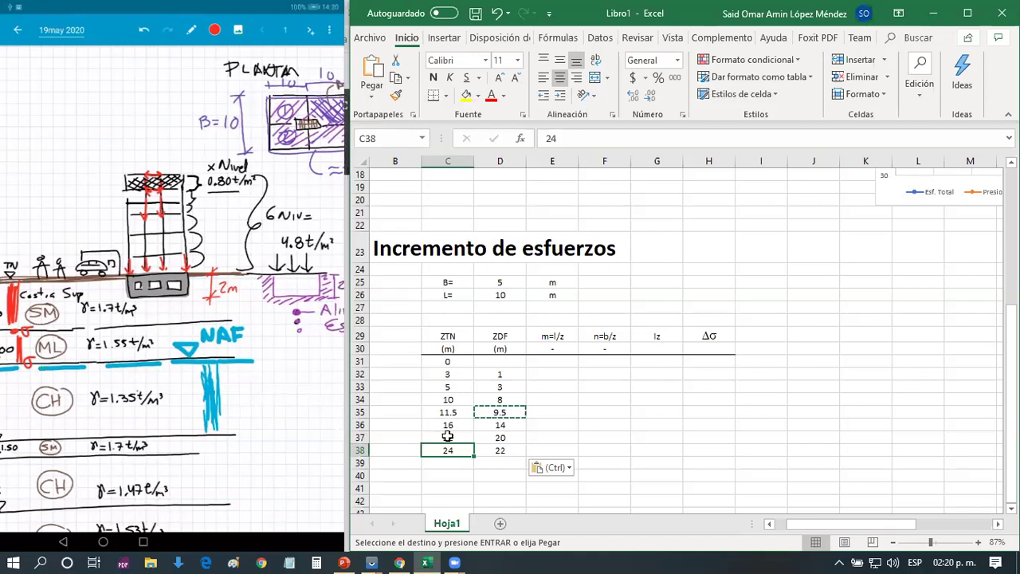
# Insert a new row 32 below the zero depth and enter ZTN 2 in C32 and ZDF 0 in D32
pyautogui.click(504, 338)
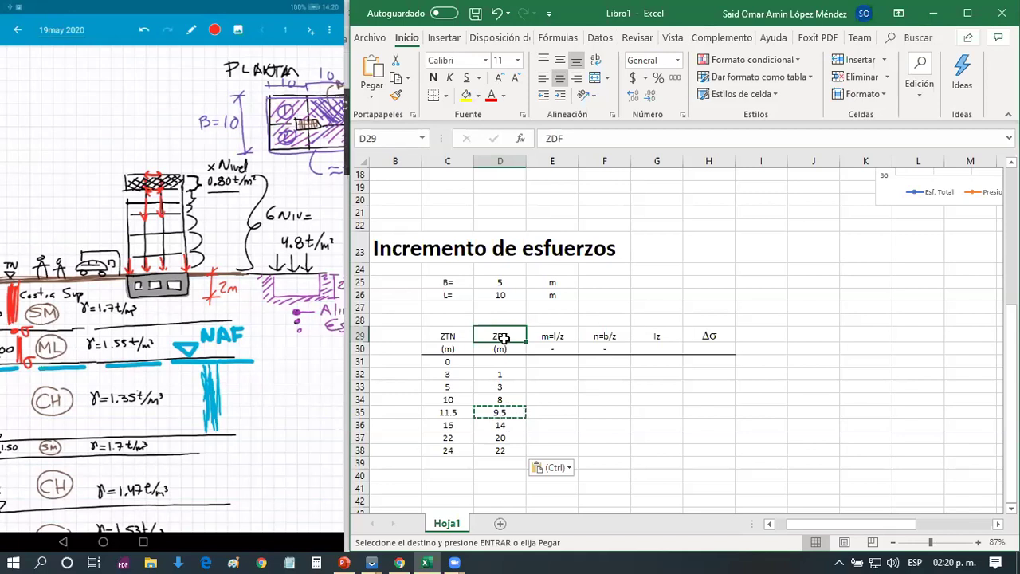
pyautogui.press('Down')
pyautogui.press('Down')
pyautogui.press('Down')
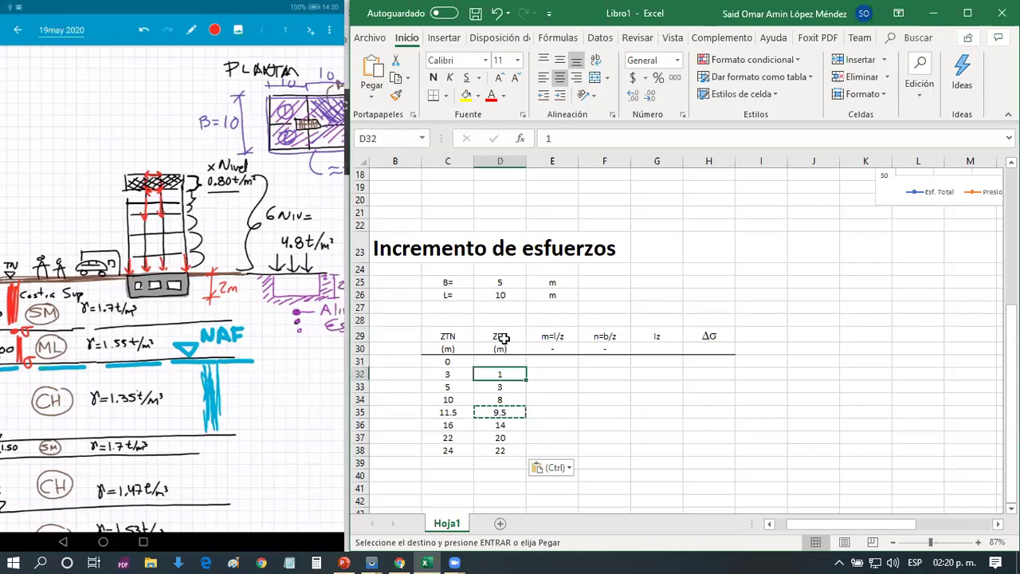
pyautogui.hotkey('alt', 'i')
pyautogui.press('f')
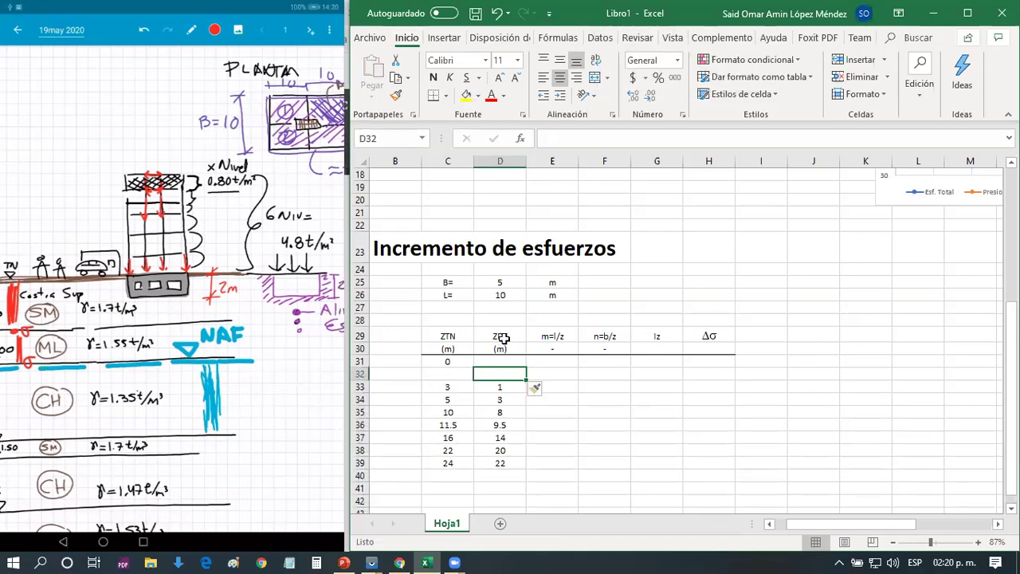
pyautogui.press('Left')
pyautogui.write('2')
pyautogui.press('Return')
pyautogui.press('Up')
pyautogui.press('Right')
pyautogui.write('0')
pyautogui.press('Return')
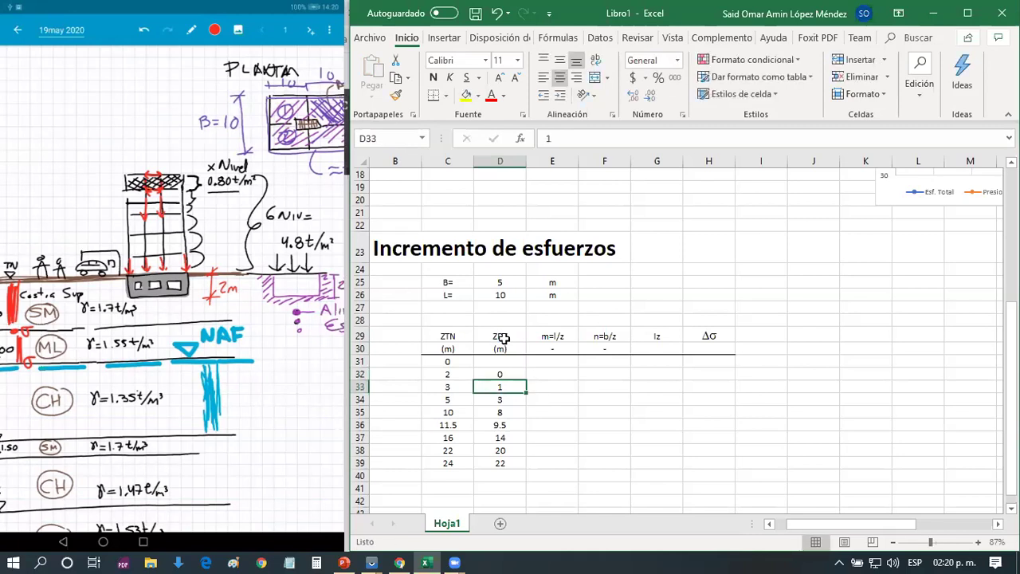
# Change the column header in E29 to "m=b/z"
pyautogui.press('Up')
pyautogui.press('Right')
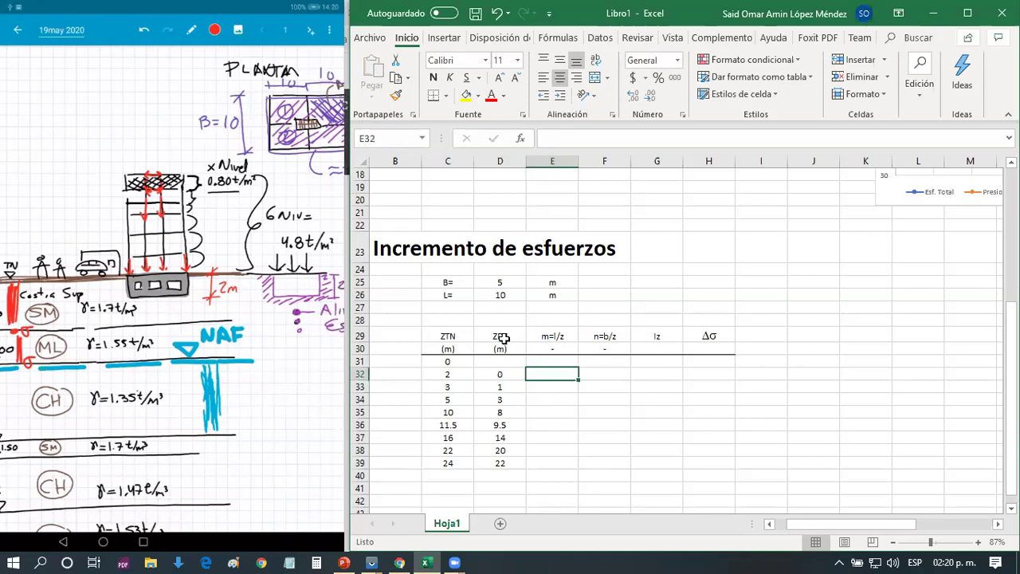
pyautogui.press('Up')
pyautogui.press('Up')
pyautogui.press('Up')
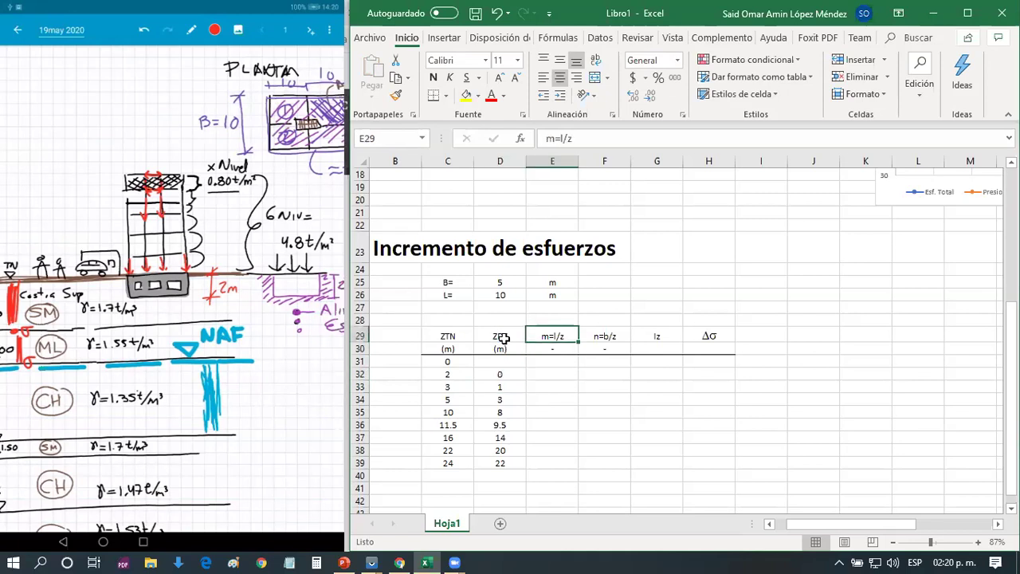
pyautogui.press('F2')
pyautogui.press('Left')
pyautogui.press('Left')
pyautogui.press('BackSpace')
pyautogui.write('b')
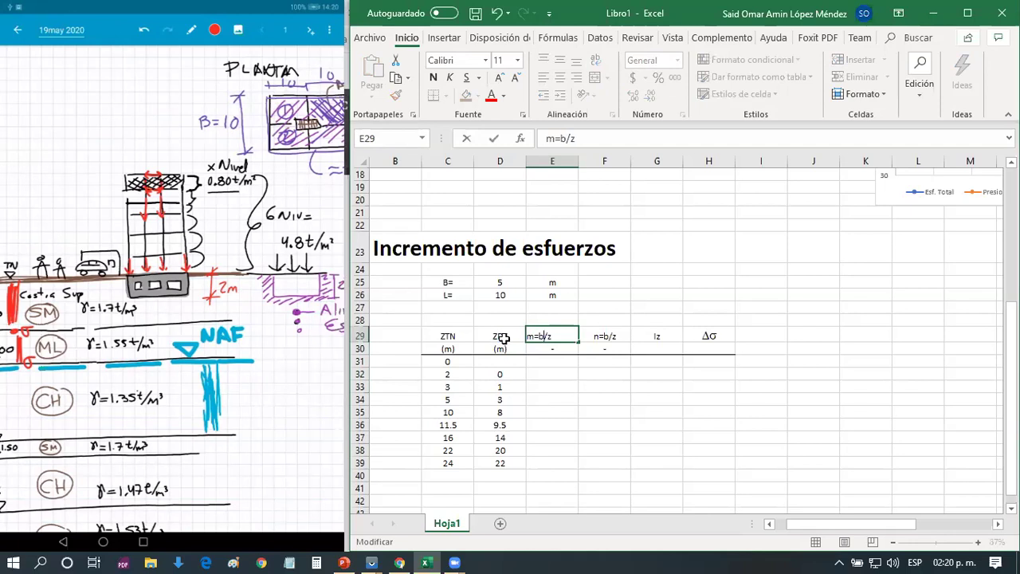
pyautogui.press('Return')
# Change the column header in F29 to "n=l/z"
pyautogui.press('Up')
pyautogui.press('Right')
pyautogui.press('F2')
pyautogui.press('Left')
pyautogui.press('Left')
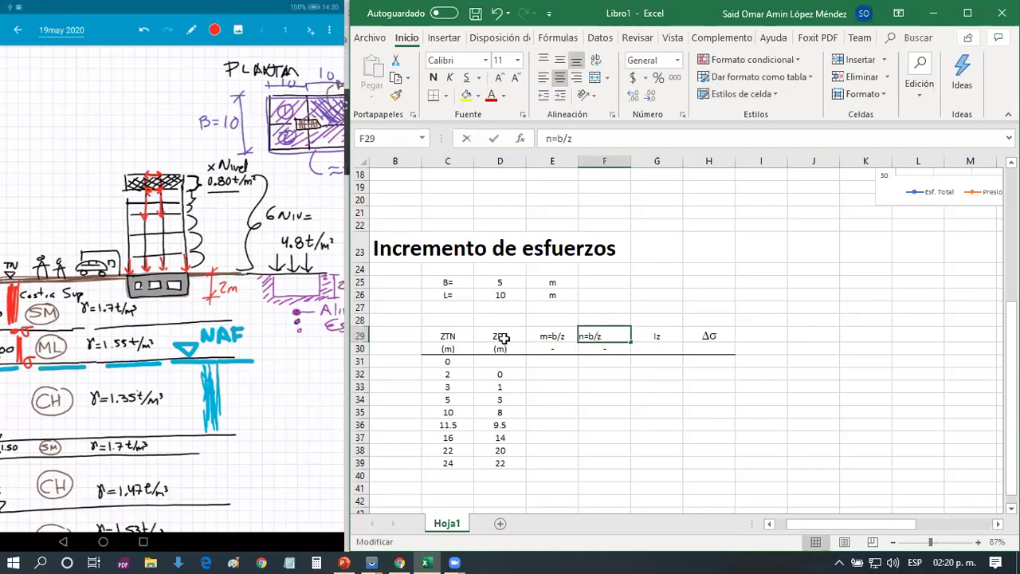
pyautogui.press('BackSpace')
pyautogui.write('l')
pyautogui.press('Return')
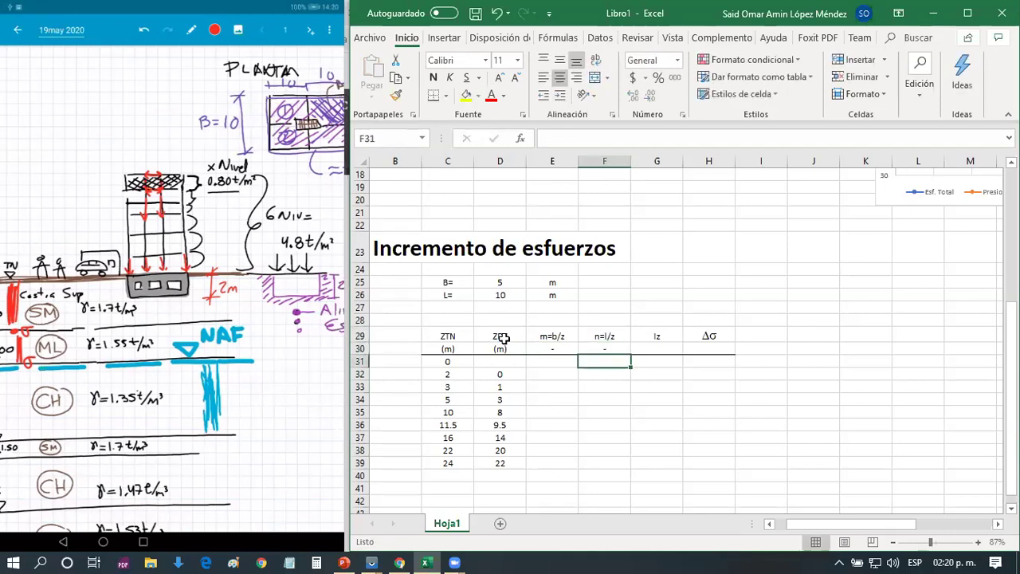
# Calculate m in E32 with the formula =D25/D32
pyautogui.press('Down')
pyautogui.press('Left')
pyautogui.write('=')
pyautogui.press('Up')
pyautogui.press('Up')
pyautogui.press('Up')
pyautogui.press('Up')
pyautogui.press('Up')
pyautogui.press('Up')
pyautogui.press('Up')
pyautogui.press('Left')
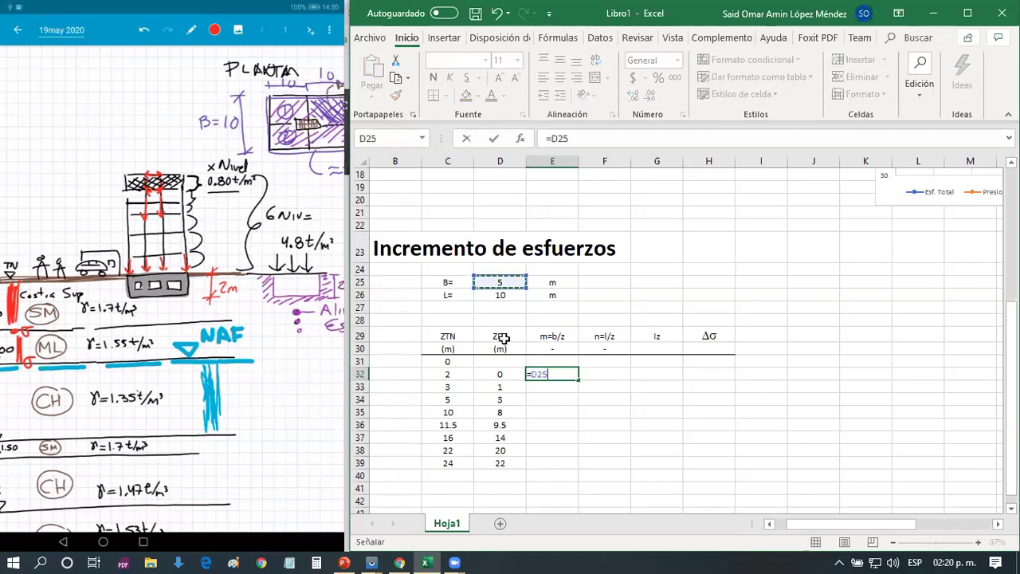
pyautogui.write('/')
pyautogui.press('Left')
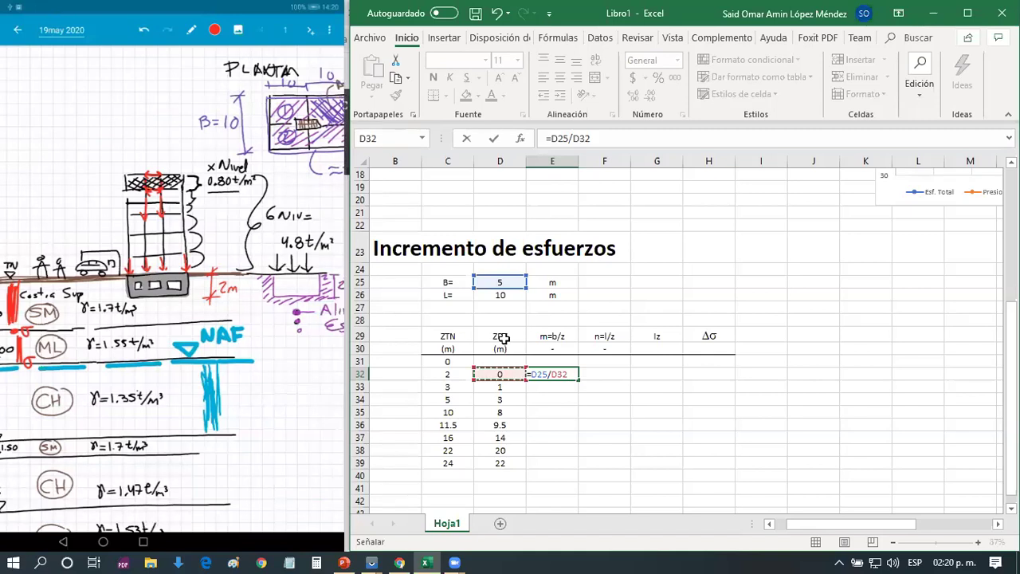
pyautogui.press('Return')
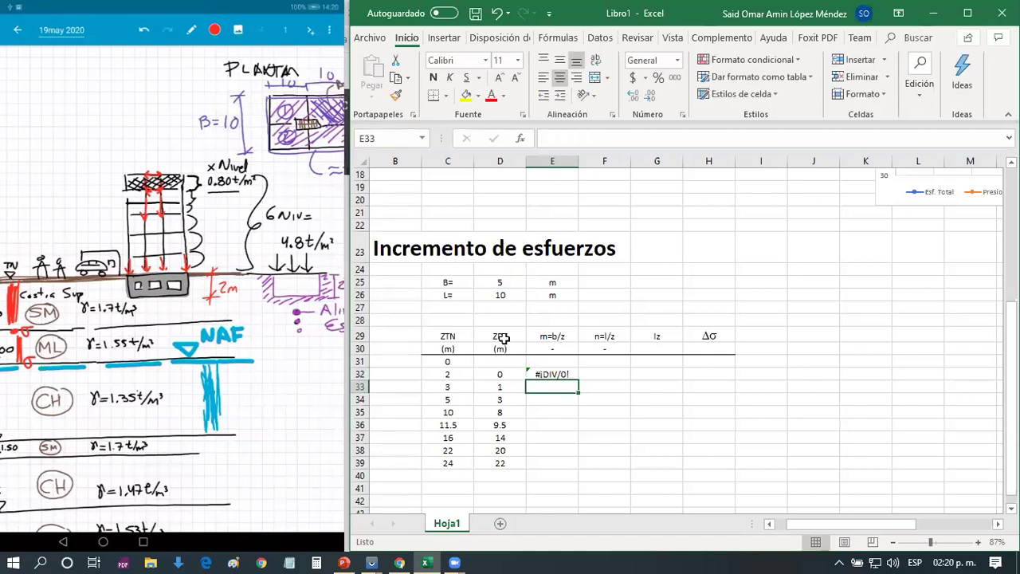
# Set the ZTN depth in C32 to 2.01 and the ZDF depth in D32 to 0.01
pyautogui.press('Up')
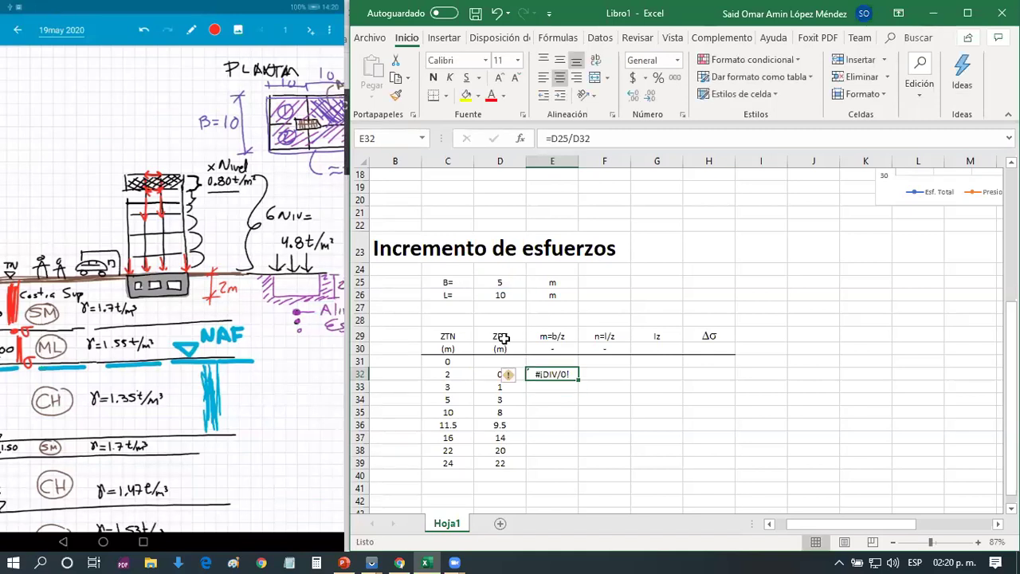
pyautogui.press('Left')
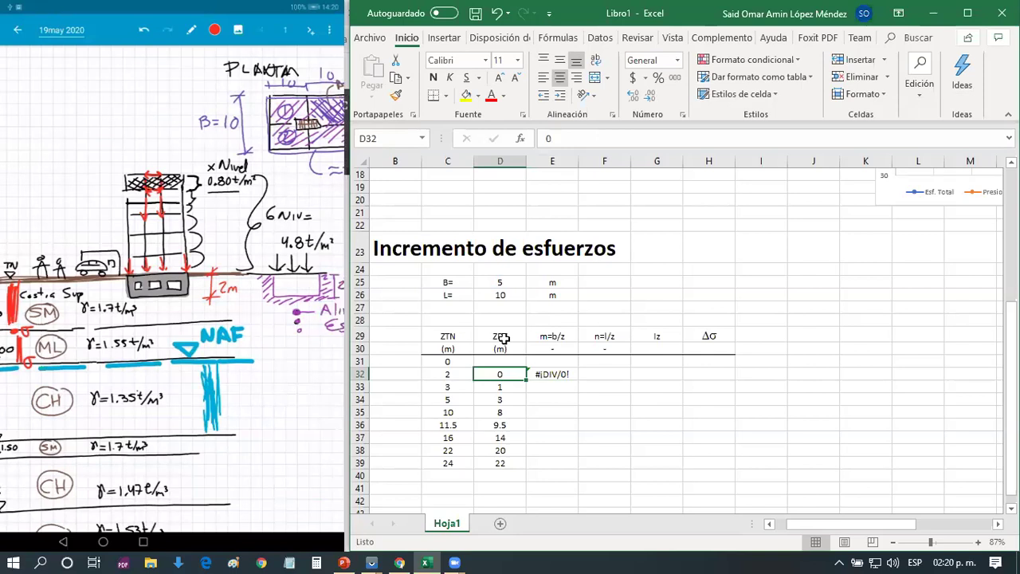
pyautogui.press('Left')
pyautogui.write('2.01')
pyautogui.press('Right')
pyautogui.write('0.01')
pyautogui.press('Return')
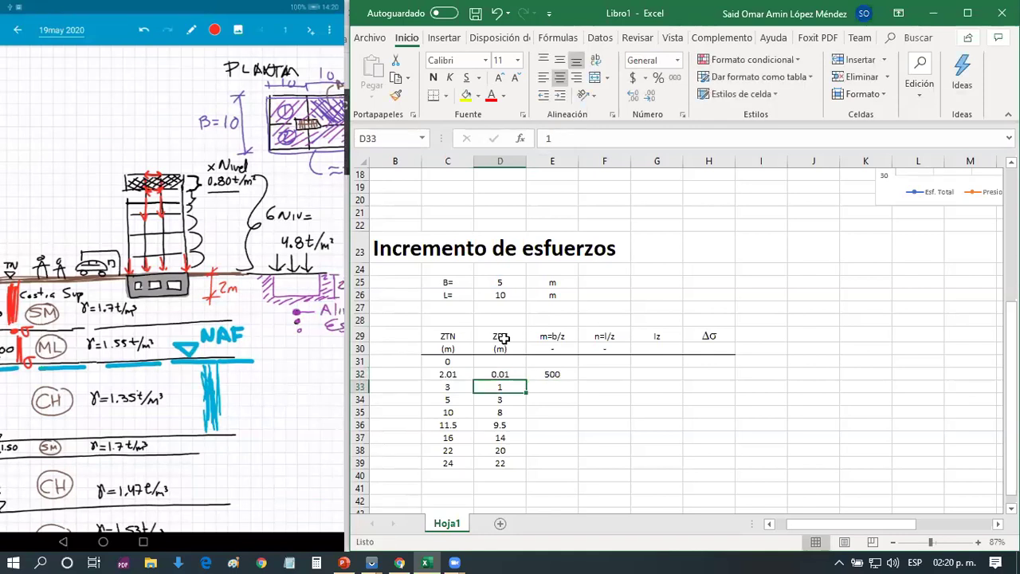
# Copy the m formula from E32 down to E35
pyautogui.press('Right')
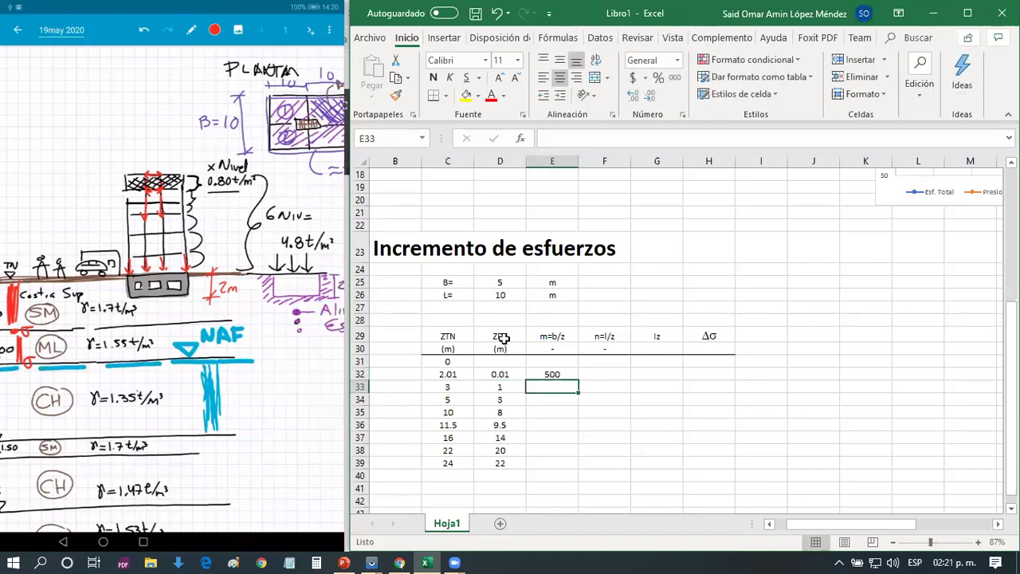
pyautogui.press('Up')
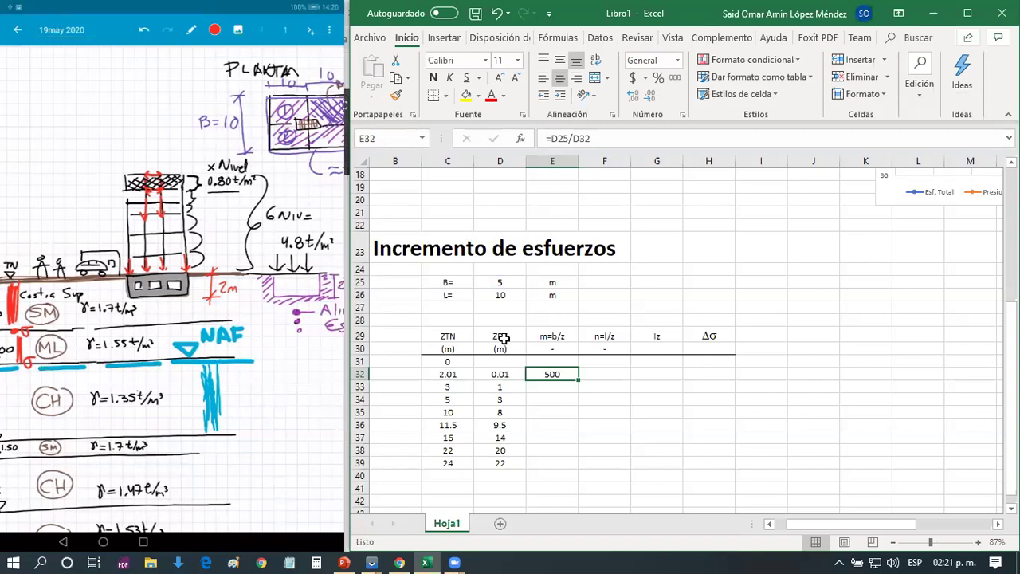
pyautogui.hotkey('ctrl', 'c')
pyautogui.hotkey('shift', 'Down')
pyautogui.hotkey('shift', 'Down')
pyautogui.hotkey('shift', 'Down')
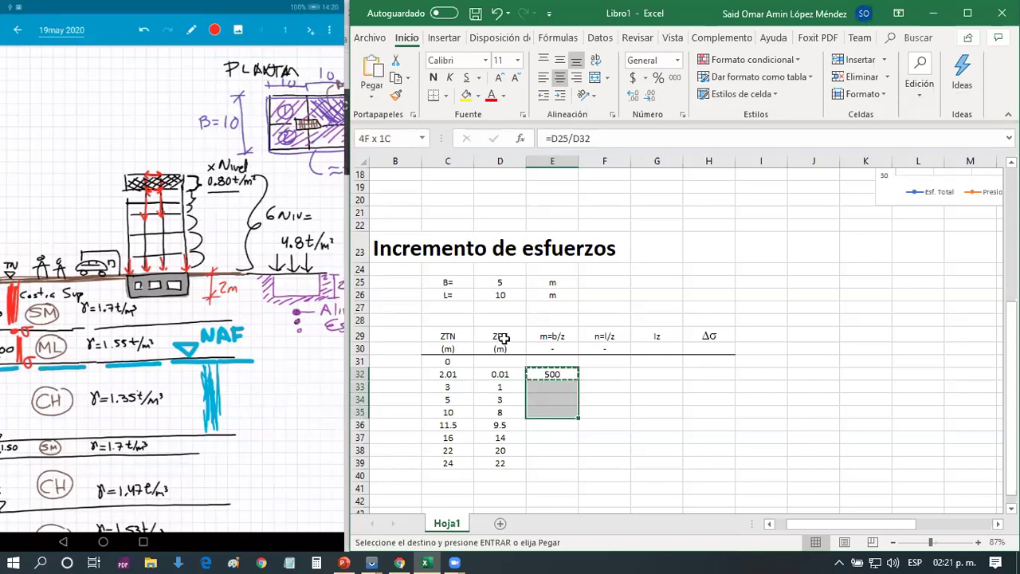
pyautogui.hotkey('ctrl', 'v')
# Check the cell references used by the copied m formulas in E33:E35
pyautogui.press('Down')
pyautogui.press('Down')
pyautogui.press('Down')
pyautogui.press('Up')
pyautogui.press('Up')
pyautogui.press('F2')
pyautogui.press('Return')
pyautogui.press('F2')
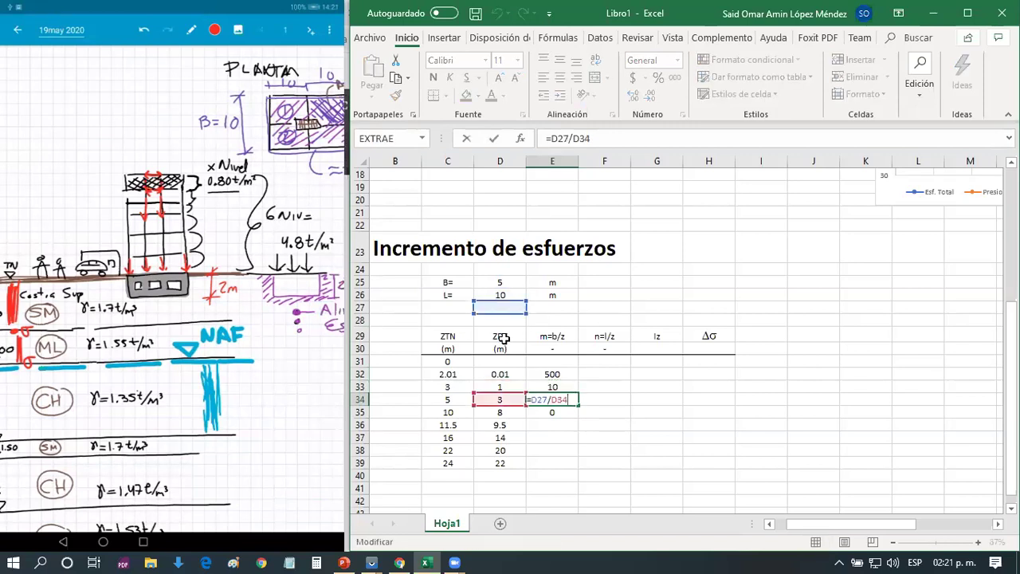
pyautogui.press('Return')
pyautogui.press('F2')
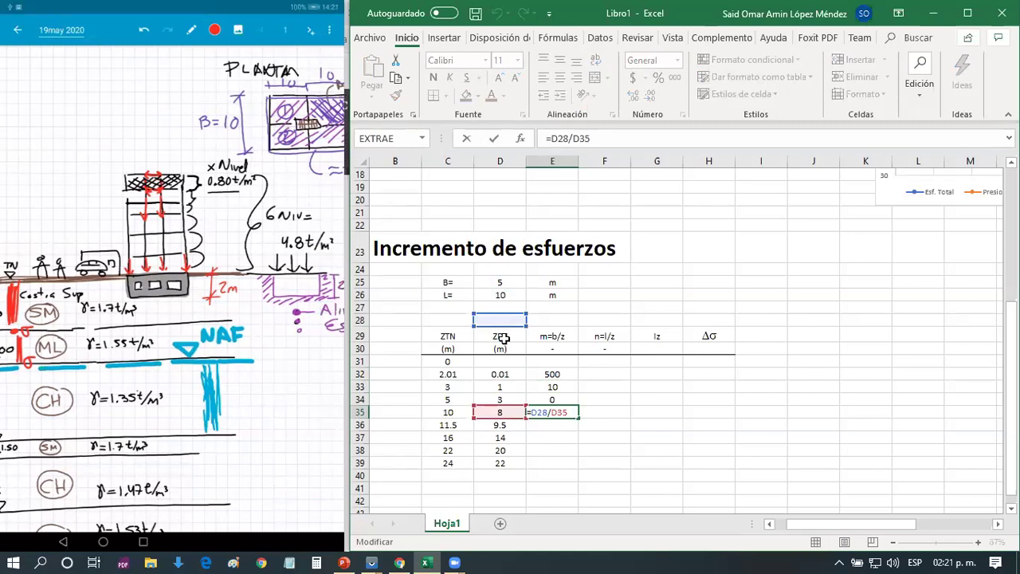
pyautogui.press('Return')
# Lock the row of the B reference in E32 so the formula reads =D$25/D32
pyautogui.press('Up')
pyautogui.press('Up')
pyautogui.press('Up')
pyautogui.press('Up')
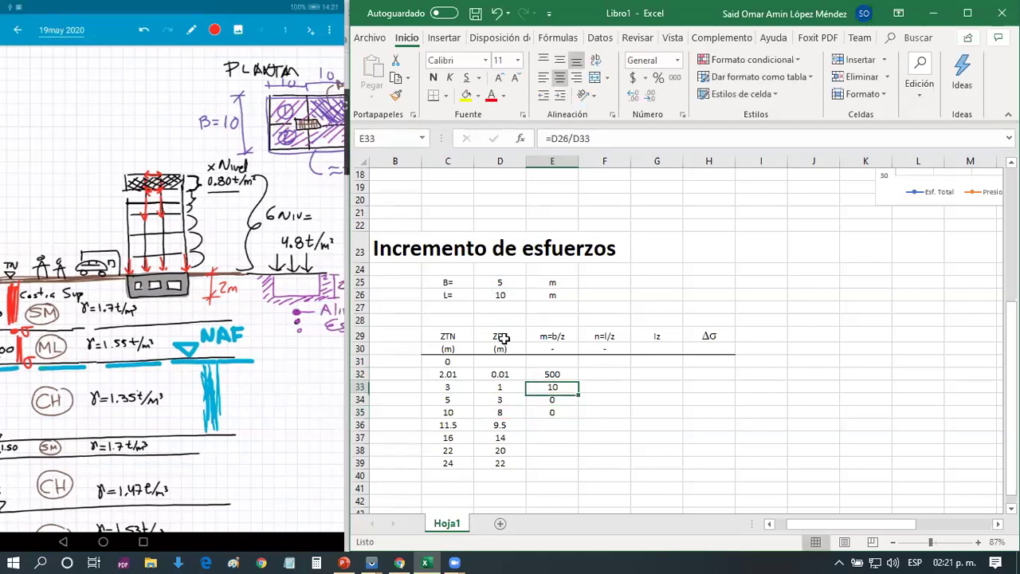
pyautogui.press('F2')
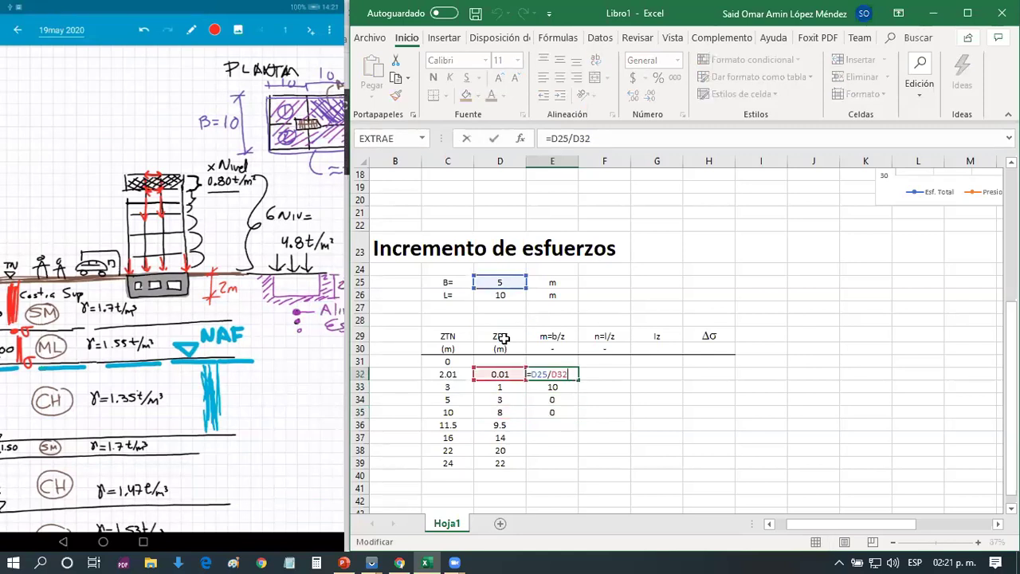
pyautogui.press('Left')
pyautogui.press('Left')
pyautogui.press('Left')
pyautogui.press('Left')
pyautogui.press('Left')
pyautogui.press('Left')
pyautogui.write('$')
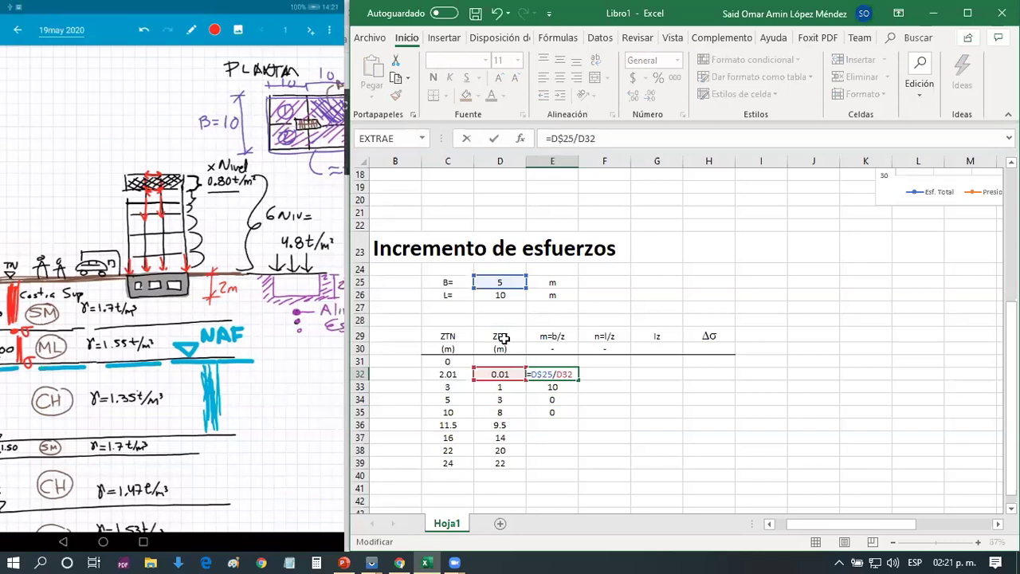
pyautogui.press('Return')
# Copy the m formula from E32 down to E39 and check the cell references in E37
pyautogui.press('Up')
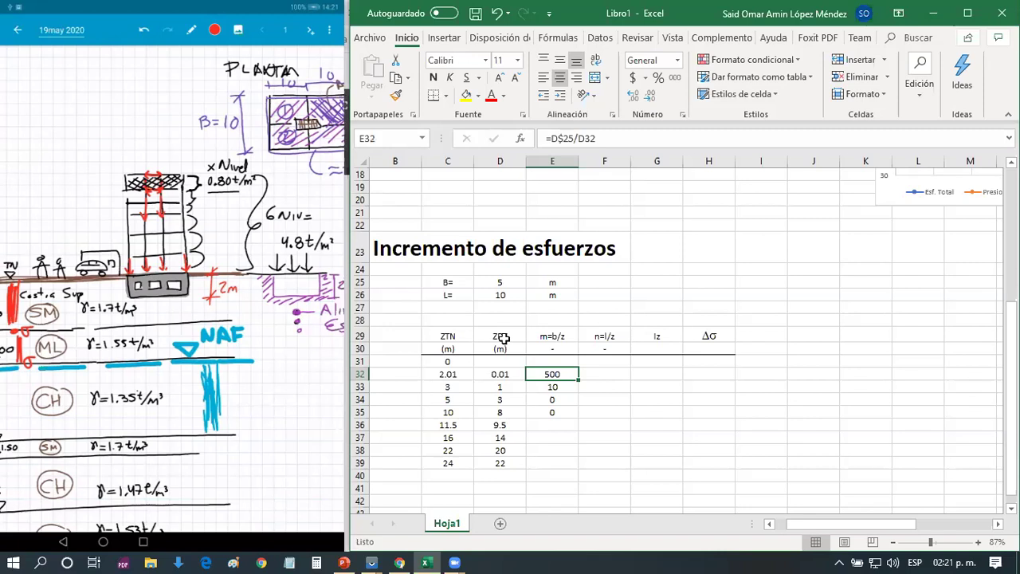
pyautogui.hotkey('ctrl', 'c')
pyautogui.hotkey('shift', 'Down')
pyautogui.hotkey('shift', 'Down')
pyautogui.hotkey('shift', 'Down')
pyautogui.hotkey('shift', 'Down')
pyautogui.hotkey('shift', 'Down')
pyautogui.hotkey('shift', 'Down')
pyautogui.hotkey('shift', 'Down')
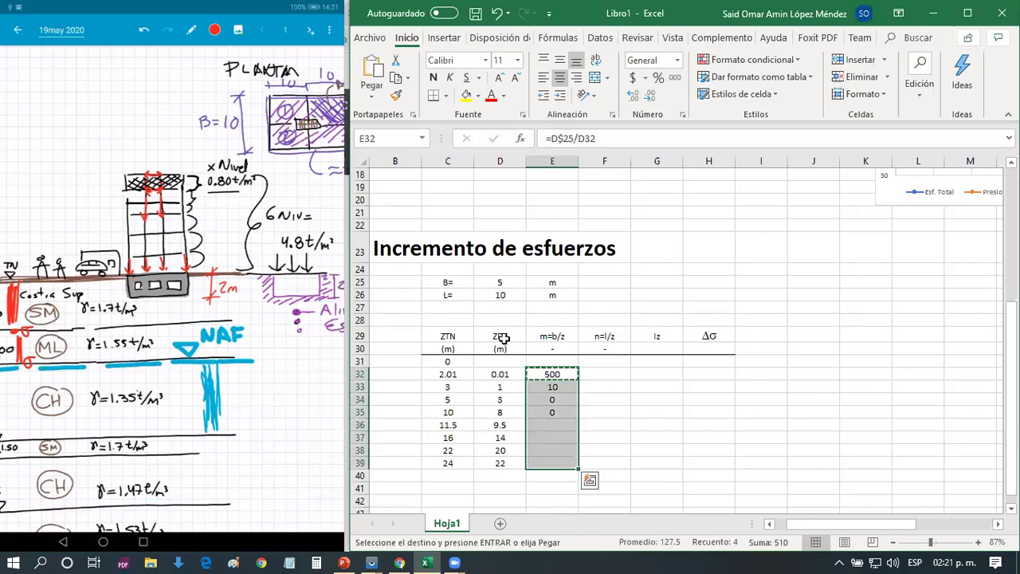
pyautogui.press('Down')
pyautogui.press('Down')
pyautogui.press('Down')
pyautogui.press('Down')
pyautogui.press('Down')
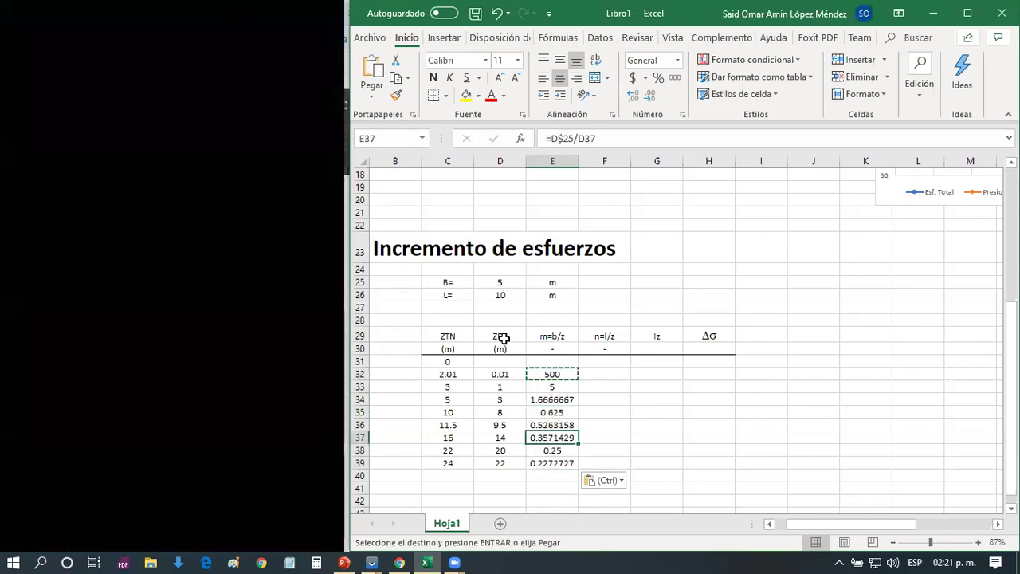
pyautogui.press('F2')
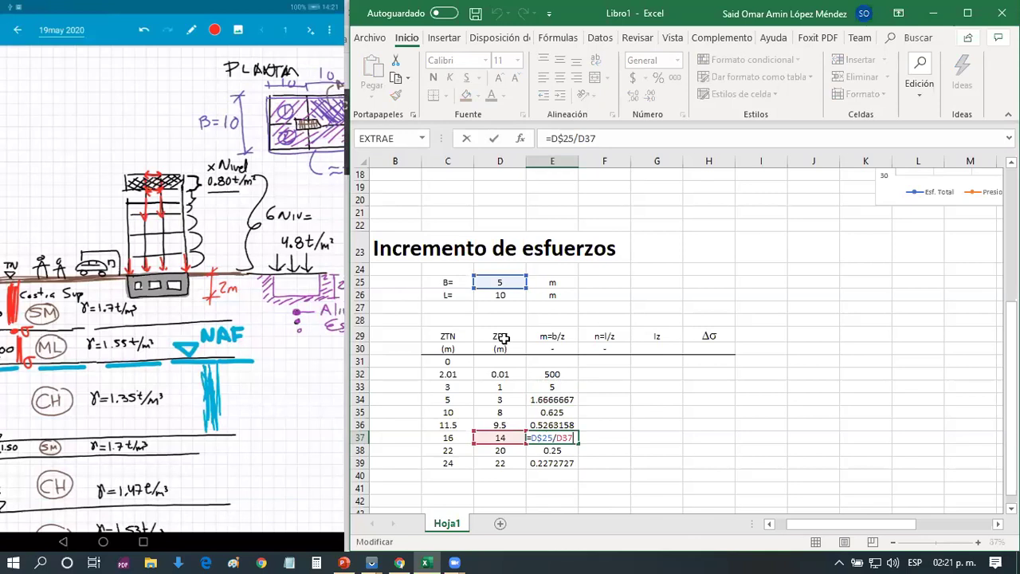
pyautogui.press('Return')
# Calculate n in F32 with the formula =D$26/D32, keeping the row of the L reference locked
pyautogui.press('Up')
pyautogui.press('Right')
pyautogui.press('Right')
pyautogui.press('Up')
pyautogui.press('Up')
pyautogui.press('Up')
pyautogui.press('Up')
pyautogui.press('Up')
pyautogui.press('Left')
pyautogui.write('=')
pyautogui.press('Up')
pyautogui.press('Up')
pyautogui.press('Up')
pyautogui.press('Up')
pyautogui.press('Up')
pyautogui.press('Up')
pyautogui.press('Left')
pyautogui.press('Left')
pyautogui.press('F2')
pyautogui.press('Left')
pyautogui.press('Left')
pyautogui.write('$')
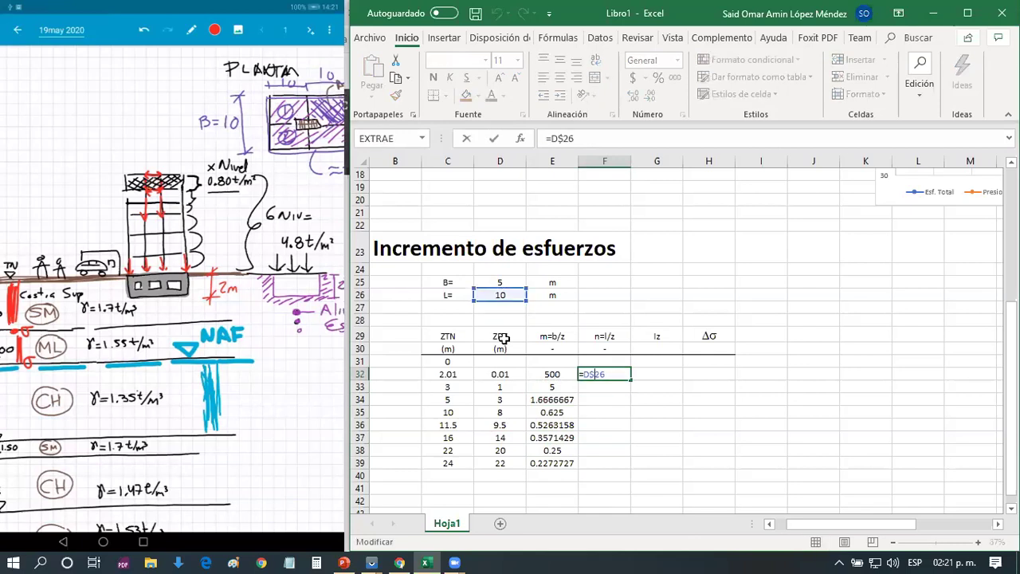
pyautogui.click(580, 138)
pyautogui.write('/')
pyautogui.click(493, 374)
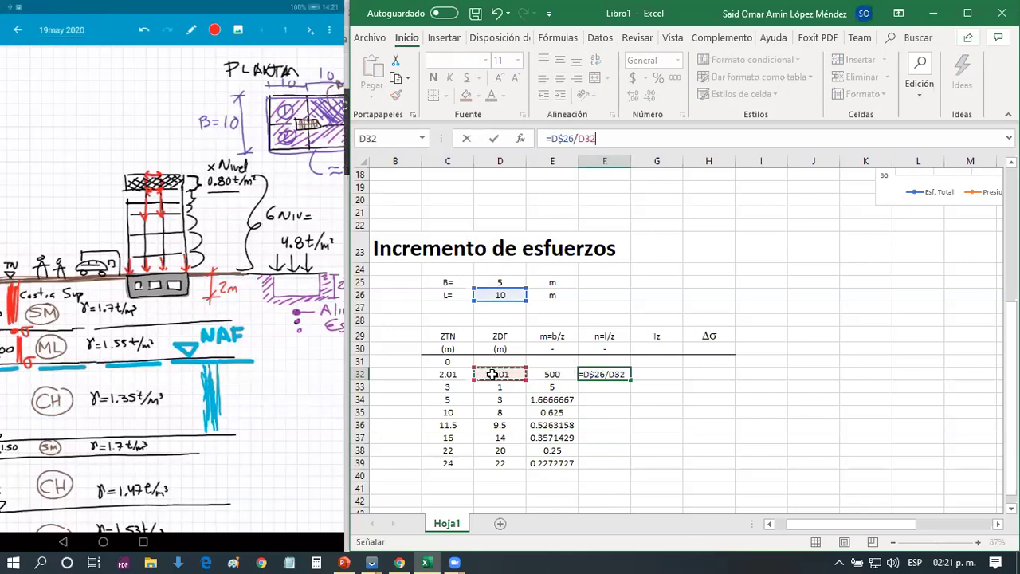
pyautogui.press('Return')
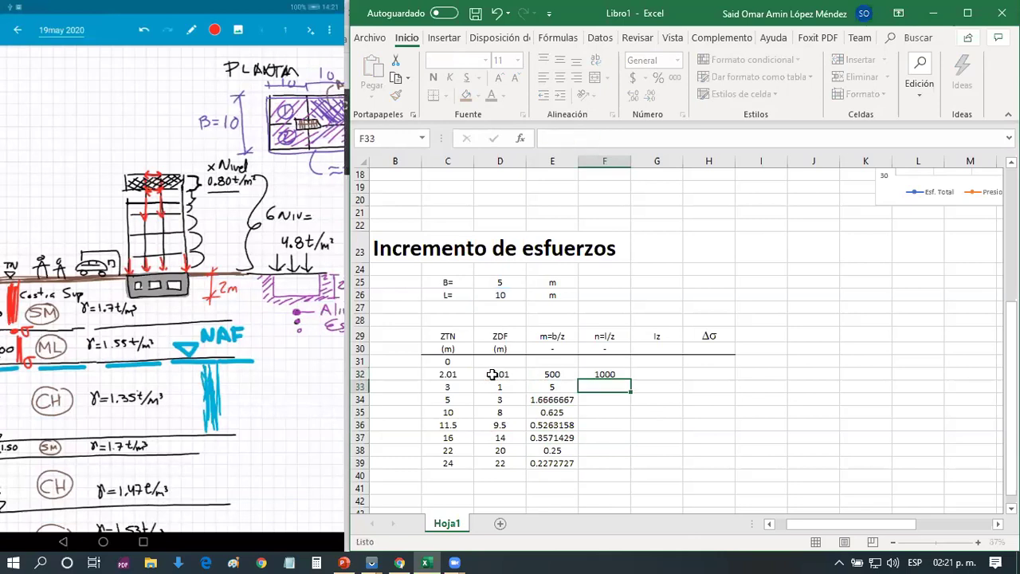
# Copy the n formula from F32 down to F39
pyautogui.press('Up')
pyautogui.hotkey('ctrl', 'c')
pyautogui.hotkey('shift', 'Down')
pyautogui.hotkey('shift', 'Down')
pyautogui.hotkey('shift', 'Down')
pyautogui.hotkey('shift', 'Down')
pyautogui.hotkey('shift', 'Down')
pyautogui.hotkey('shift', 'Down')
pyautogui.hotkey('shift', 'Down')
pyautogui.hotkey('shift', 'Down')
pyautogui.hotkey('shift', 'Down')
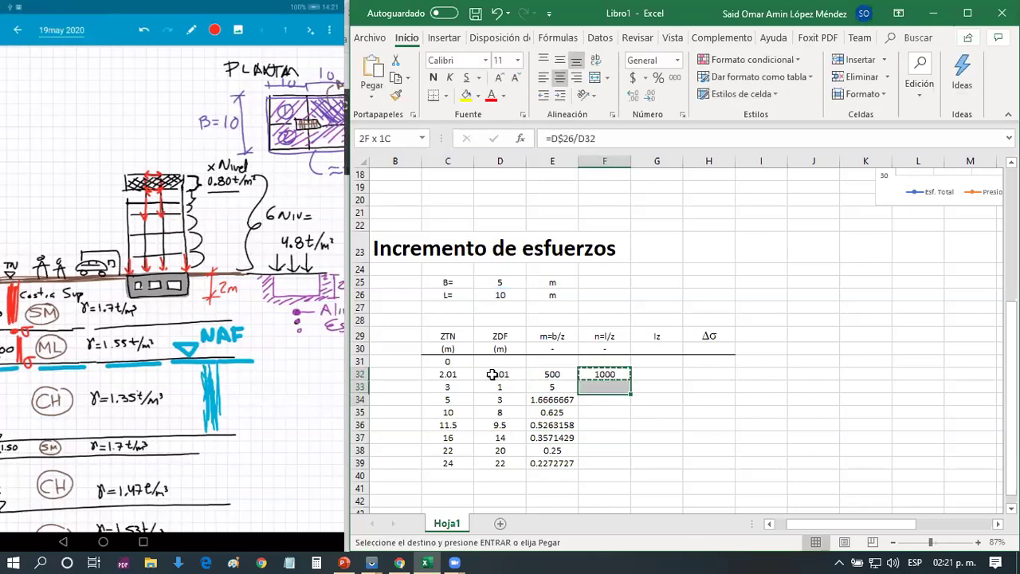
pyautogui.hotkey('shift', 'Up')
pyautogui.hotkey('shift', 'Up')
pyautogui.hotkey('ctrl', 'v')
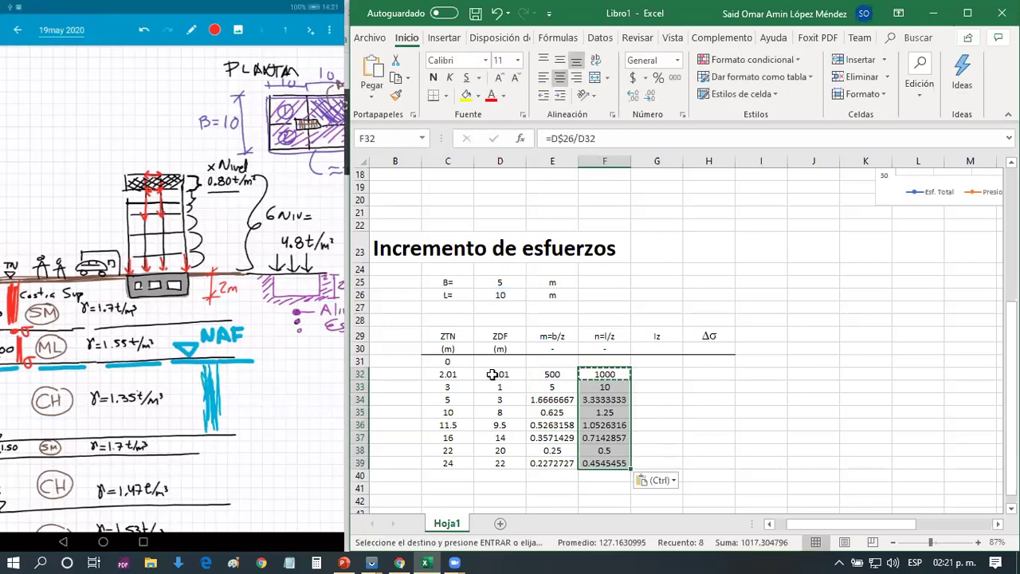
# Format the m and n values in E32:F39 with two decimal places
pyautogui.press('Left')
pyautogui.hotkey('shift', 'Down')
pyautogui.hotkey('shift', 'Down')
pyautogui.hotkey('shift', 'Down')
pyautogui.hotkey('shift', 'Down')
pyautogui.hotkey('shift', 'Down')
pyautogui.hotkey('shift', 'Down')
pyautogui.hotkey('shift', 'Down')
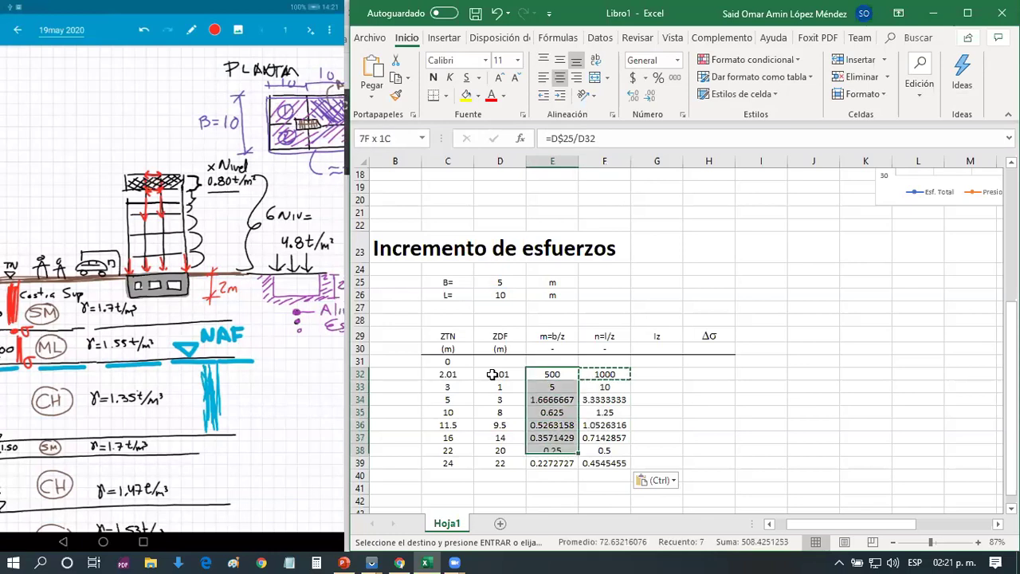
pyautogui.hotkey('shift', 'Right')
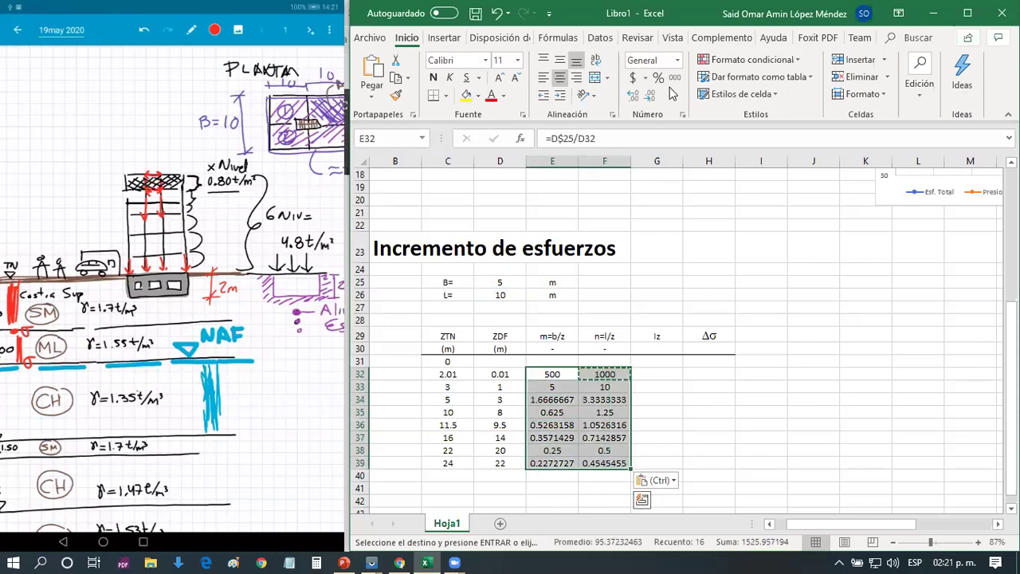
pyautogui.click(652, 96)
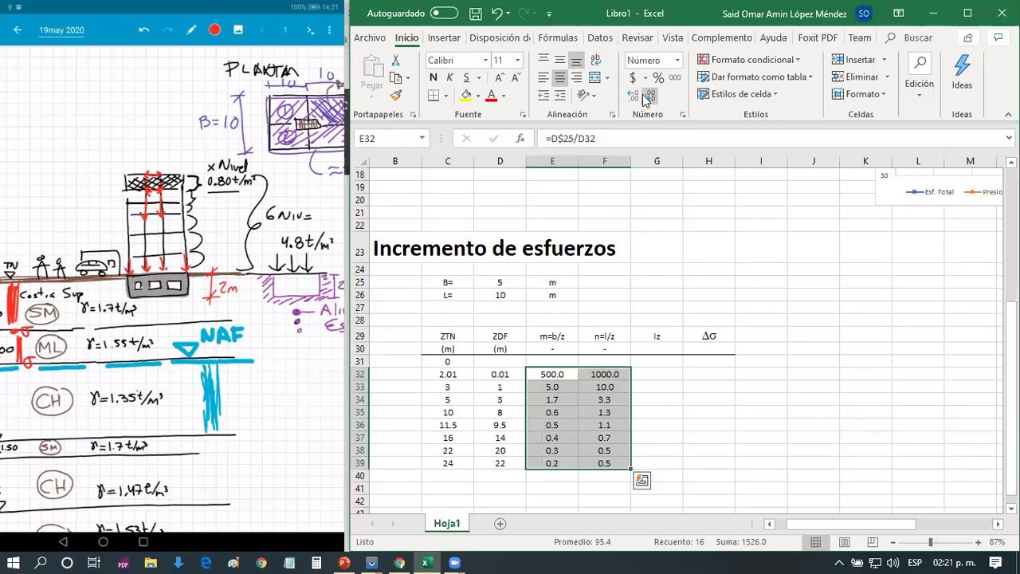
pyautogui.click(634, 96)
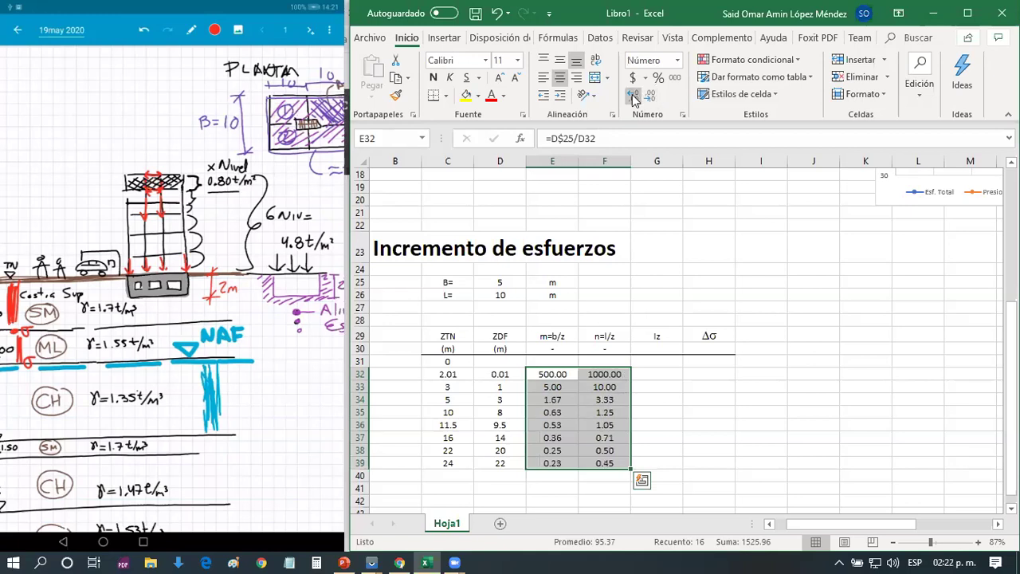
# Enter the influence factor Iz 0.249 in G33 for the 3 m ZTN depth
pyautogui.click(657, 386)
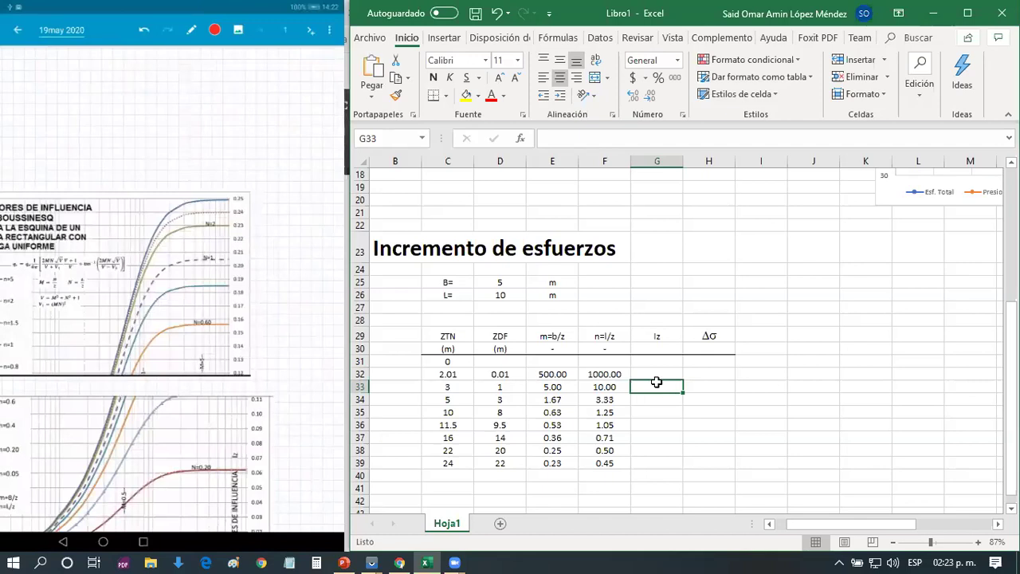
pyautogui.press('Left')
pyautogui.press('Left')
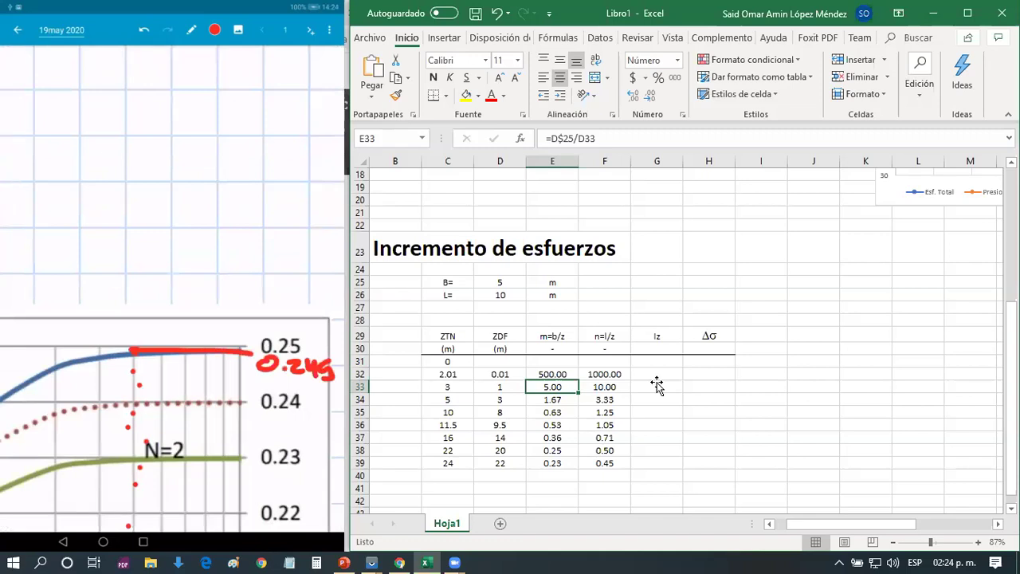
pyautogui.click(657, 385)
pyautogui.write('0.249')
pyautogui.press('Return')
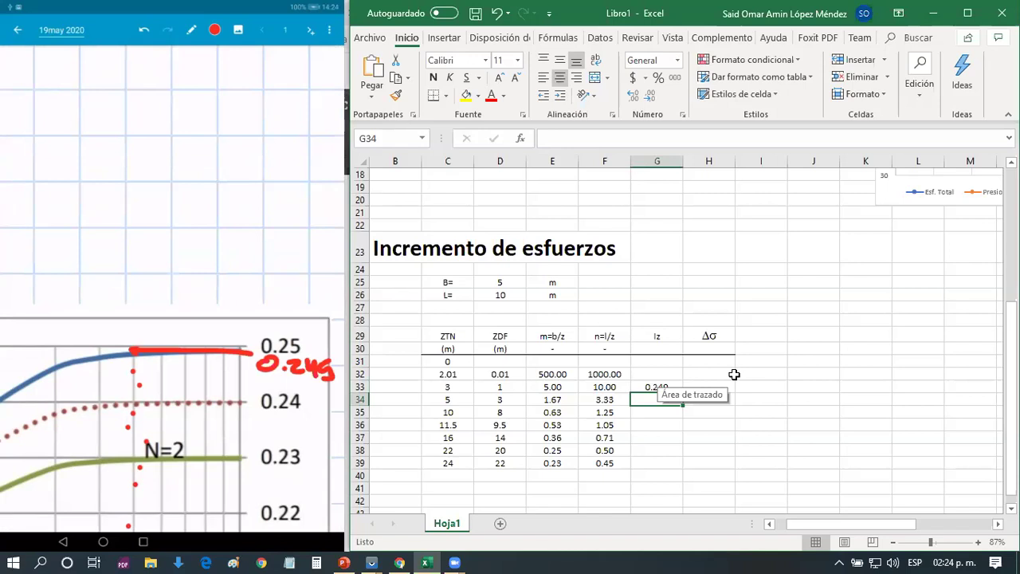
# Enter the influence factor Iz 0.25 in G32 for the 2.01 m ZTN depth
pyautogui.click(553, 373)
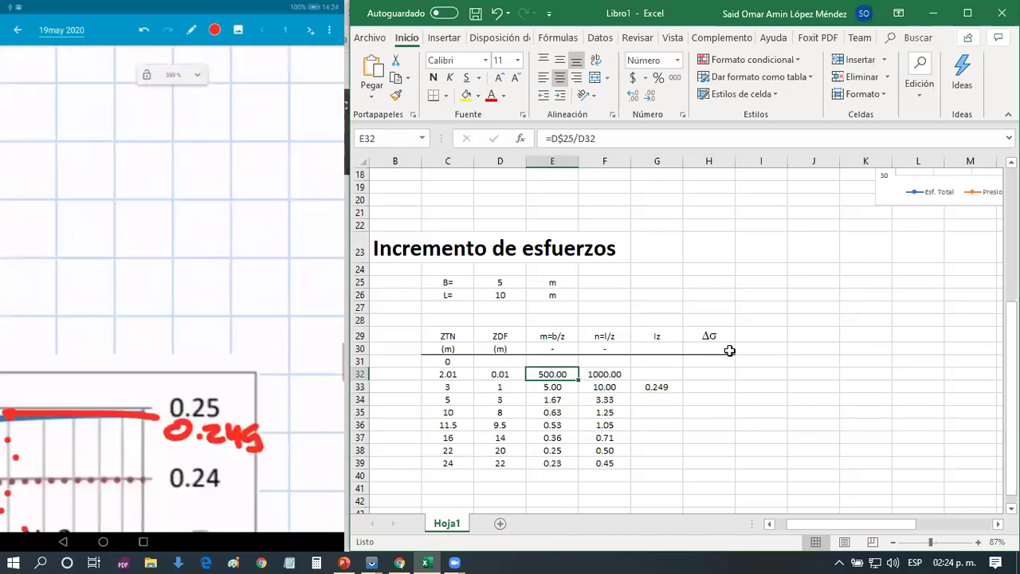
pyautogui.click(654, 374)
pyautogui.write('0.25')
pyautogui.press('Return')
pyautogui.press('Return')
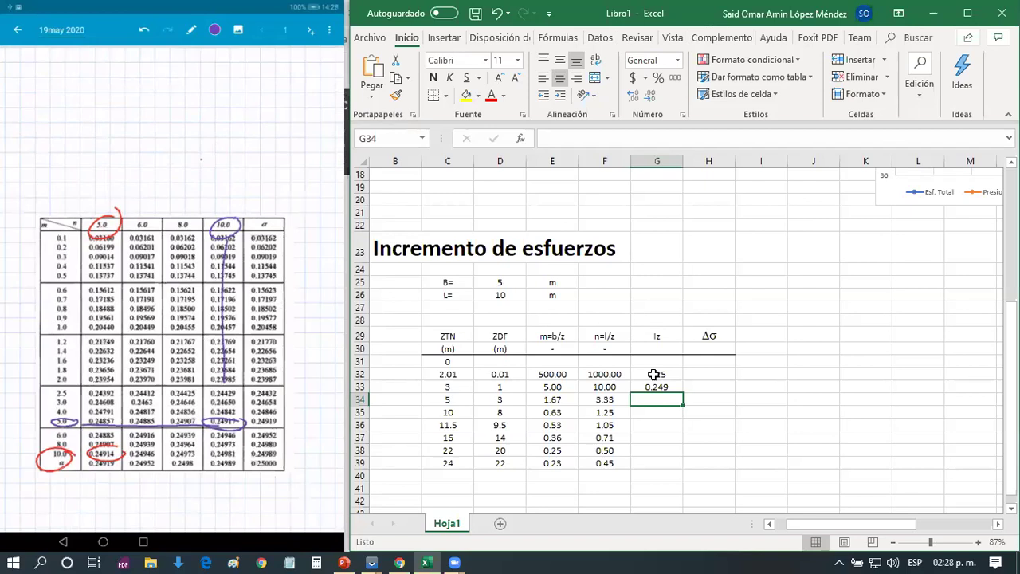
pyautogui.press('Up')
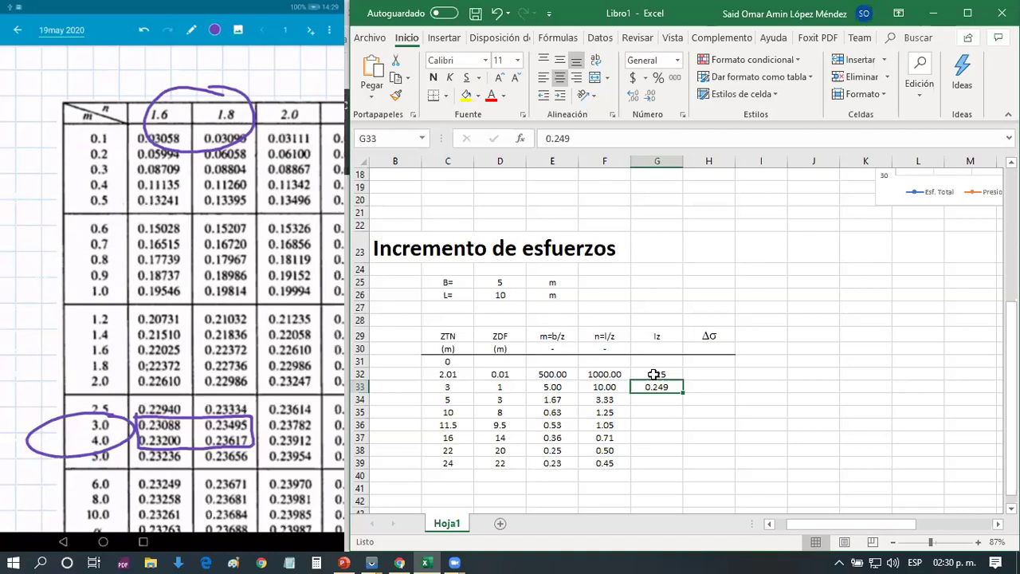
# Enter the influence factor Iz 0.233 in G34 for the 5 m ZTN depth
pyautogui.press('Down')
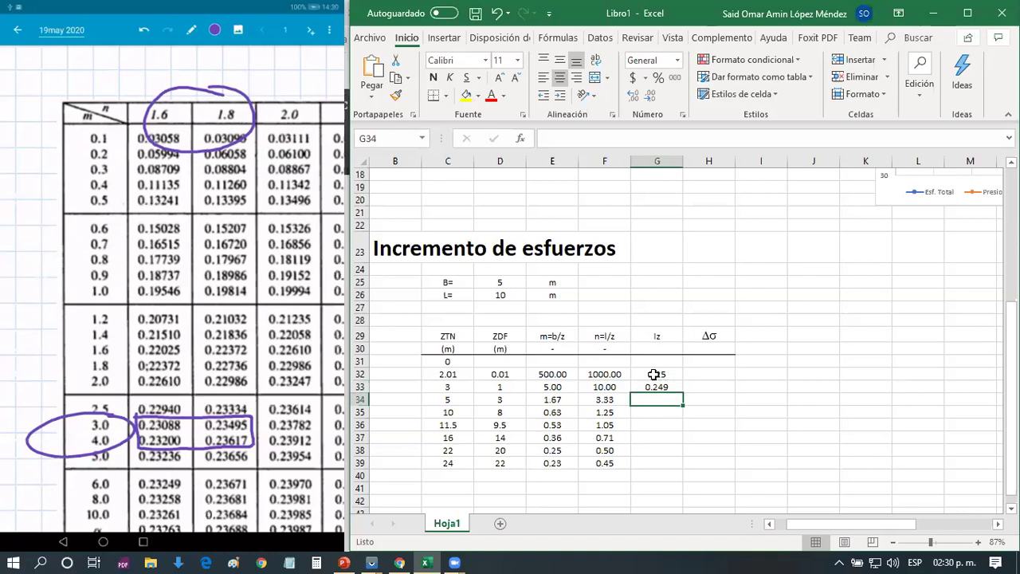
pyautogui.write('0.233')
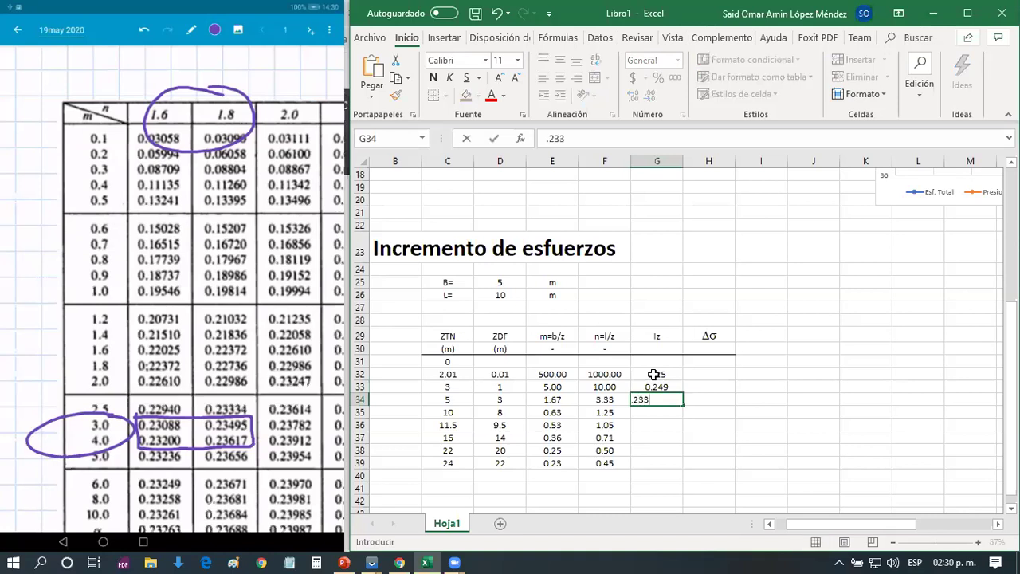
pyautogui.press('Return')
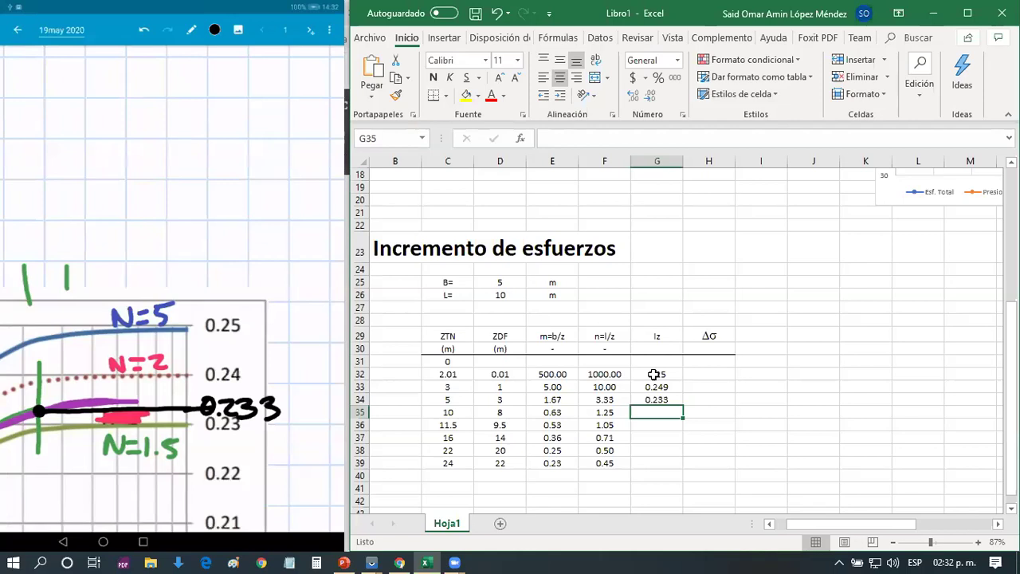
pyautogui.press('Up')
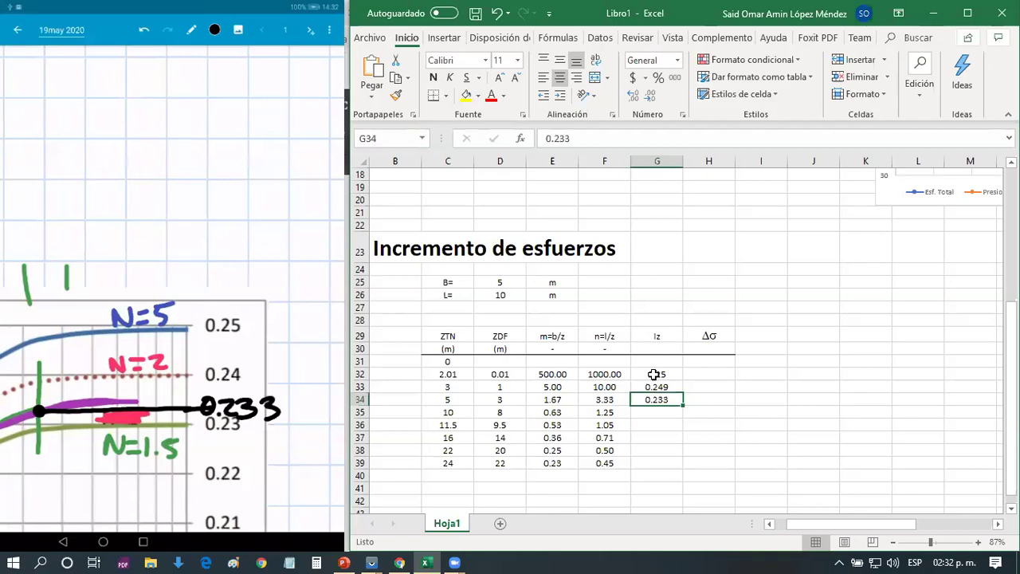
pyautogui.press('Right')
pyautogui.press('Left')
# Add the influence table for n 0.7 to 1.4 to the notes and circle the value at m 0.6, n 1.2 in light blue
pyautogui.scroll(-5, 146, 182)
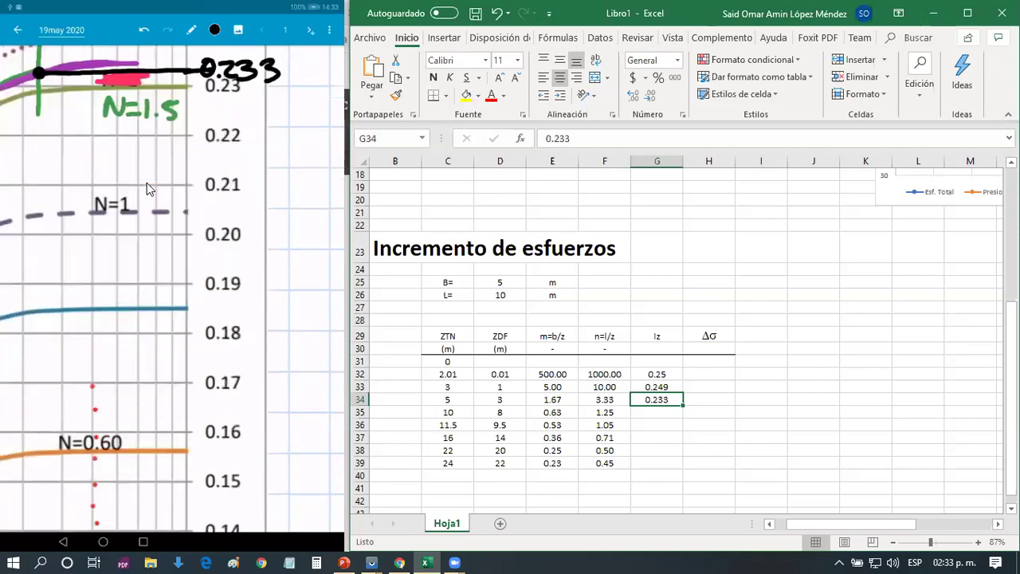
pyautogui.scroll(-5, 147, 182)
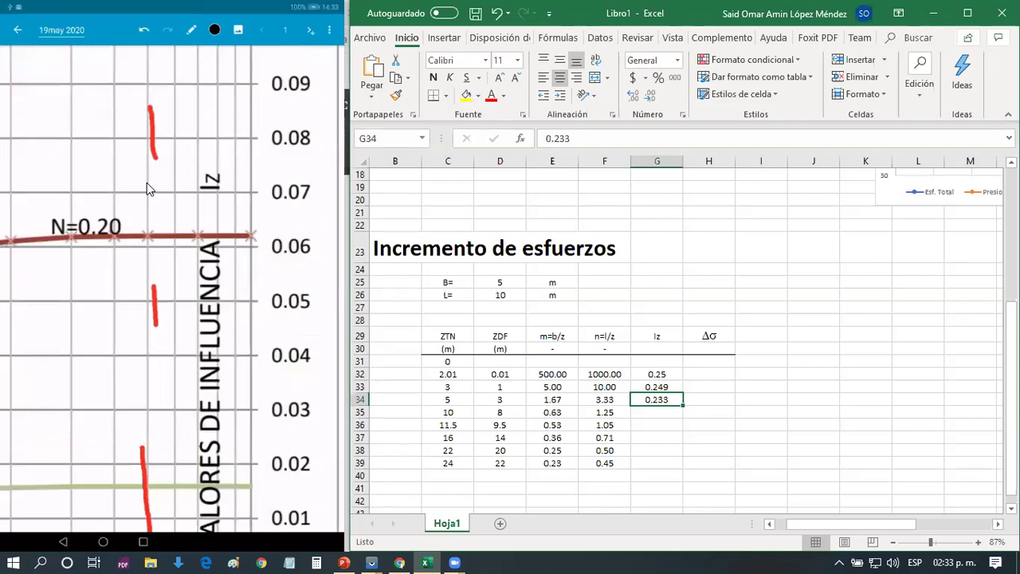
pyautogui.scroll(-3, 147, 183)
pyautogui.scroll(-3, 147, 183)
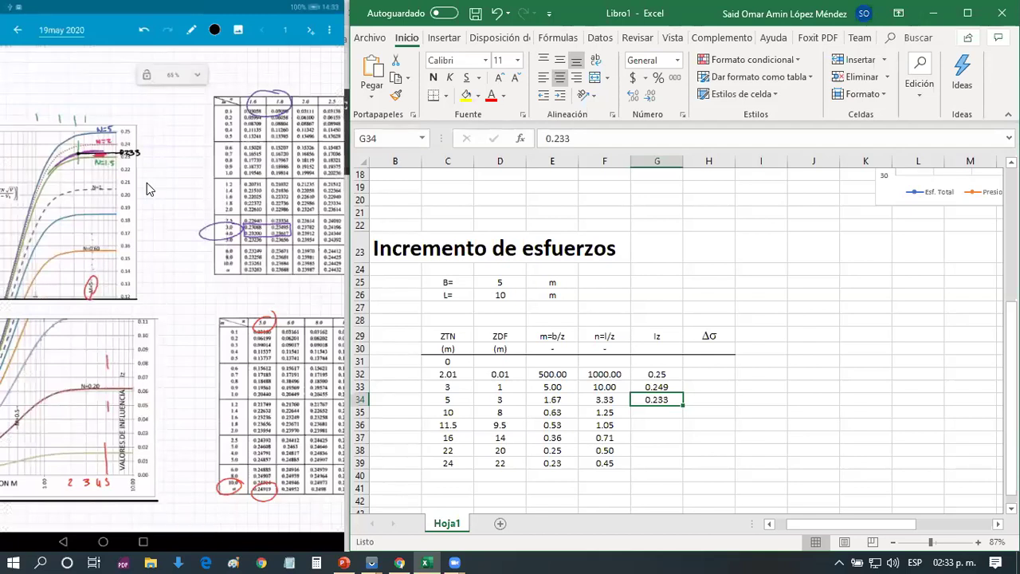
pyautogui.scroll(-3, 147, 183)
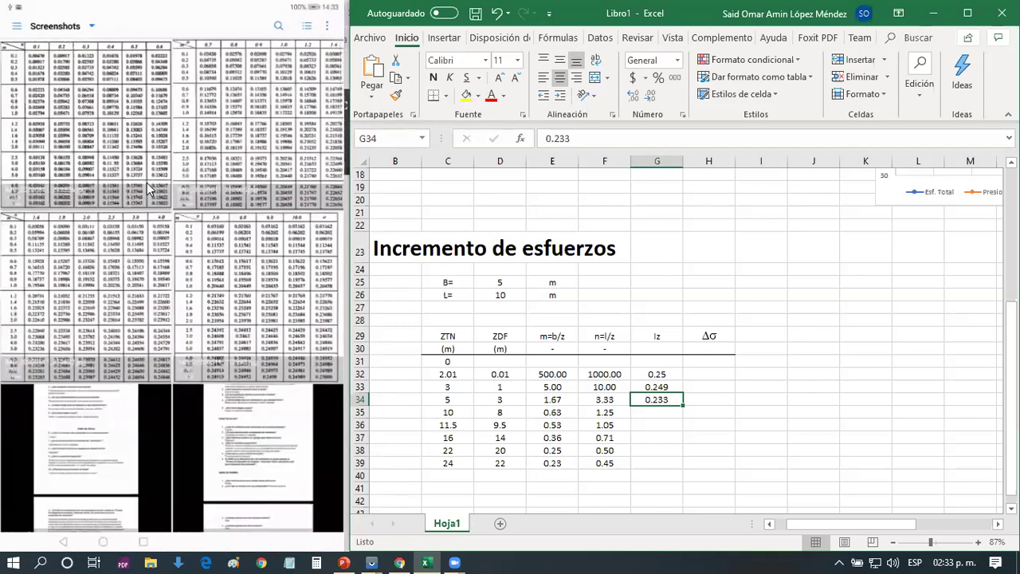
pyautogui.click(147, 183)
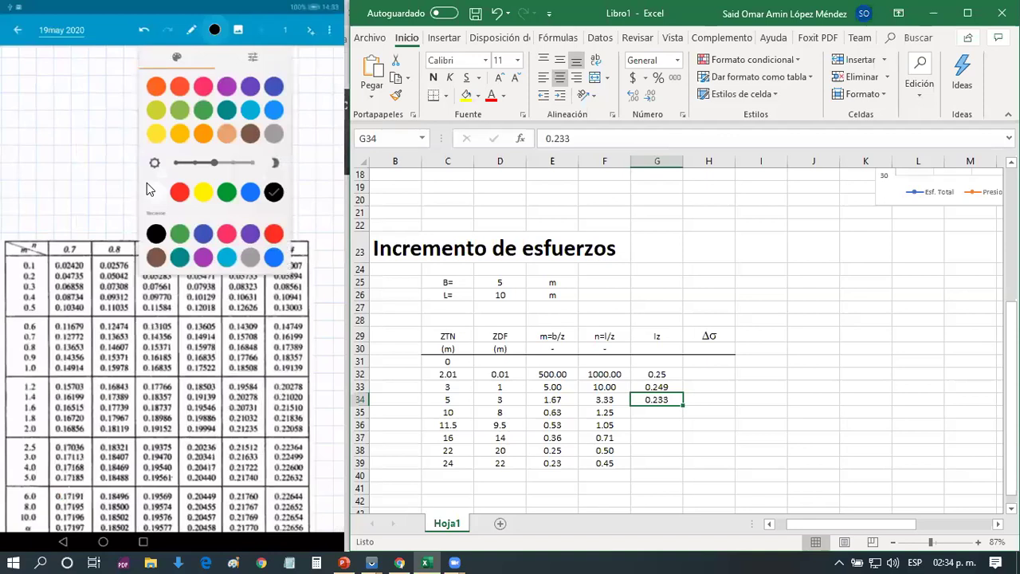
pyautogui.click(147, 188)
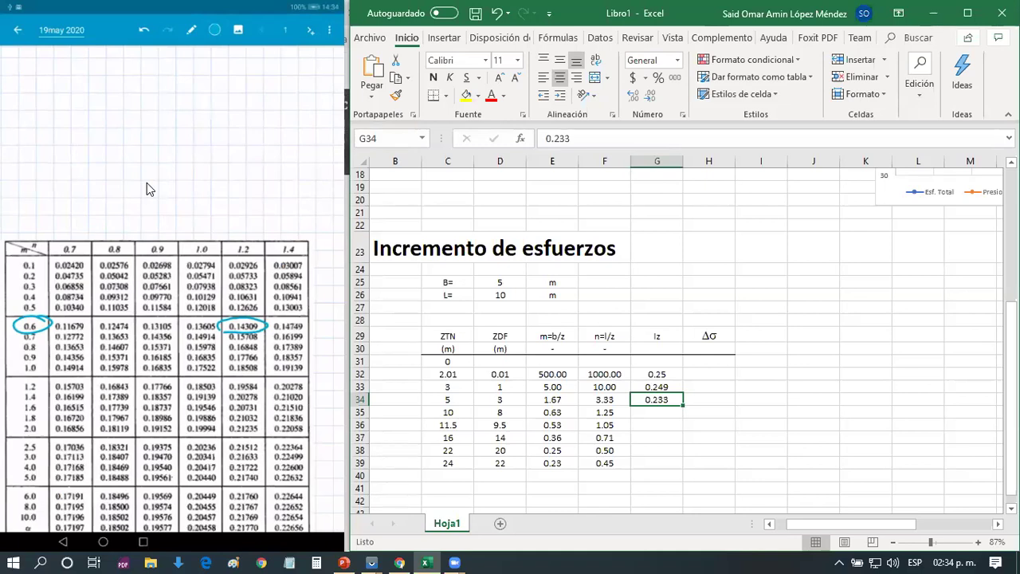
# Enter the influence factors Iz 0.145 in G35 and 0.12 in G36 for the 10 m and 11.5 m ZTN depths
pyautogui.press('Down')
pyautogui.write('0.')
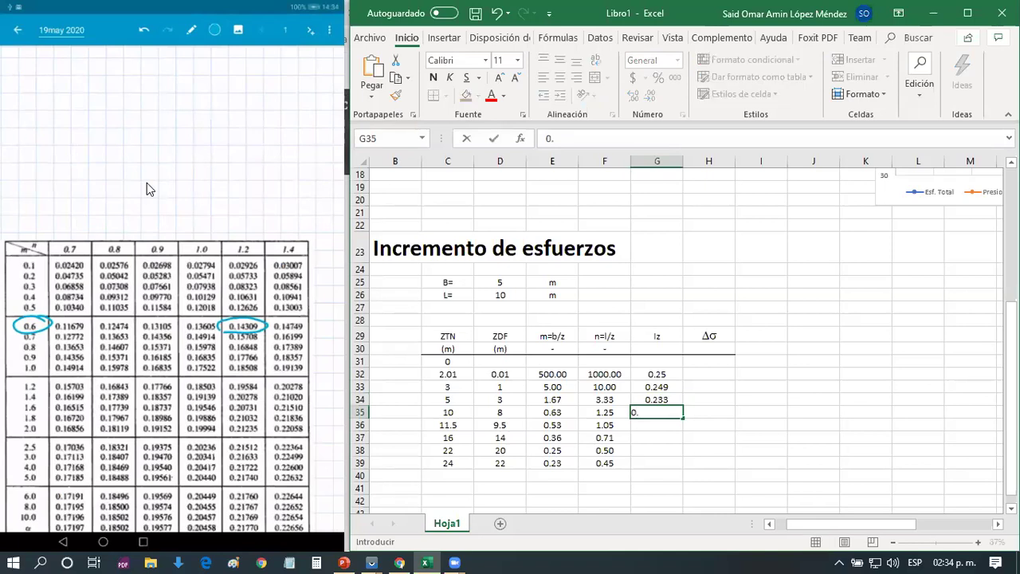
pyautogui.write('145')
pyautogui.press('Return')
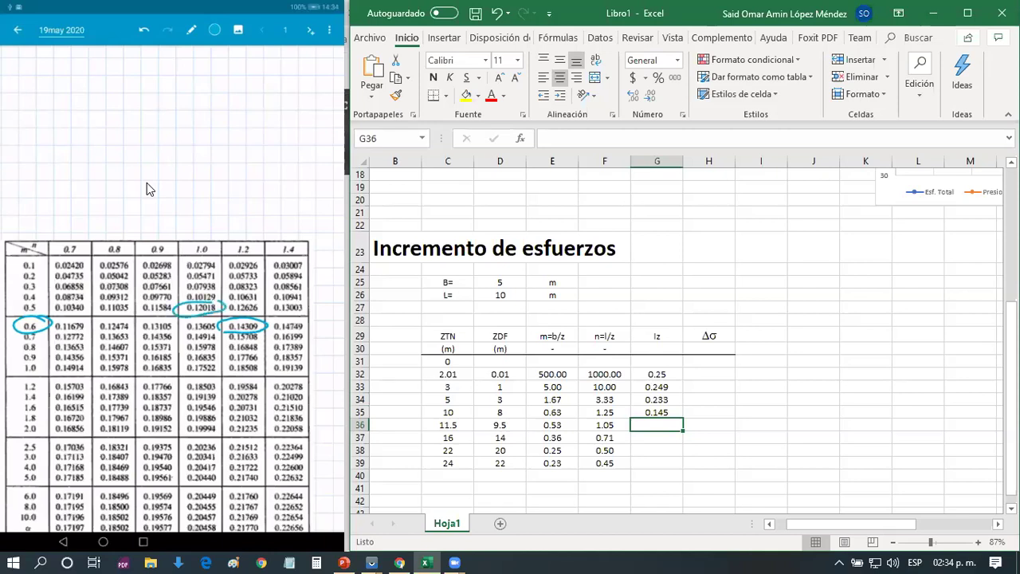
pyautogui.write('0.12')
pyautogui.press('Return')
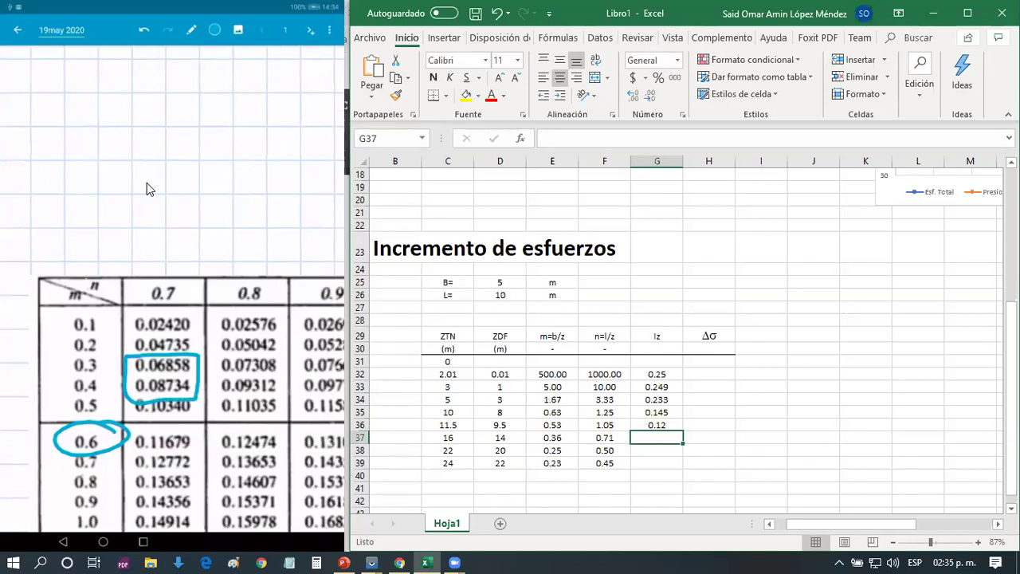
# Enter the influence factors Iz 0.8 in G37, 0.047 in G38 and 0.035 in G39 for the 16, 22 and 24 m ZTN depths
pyautogui.write('0.8')
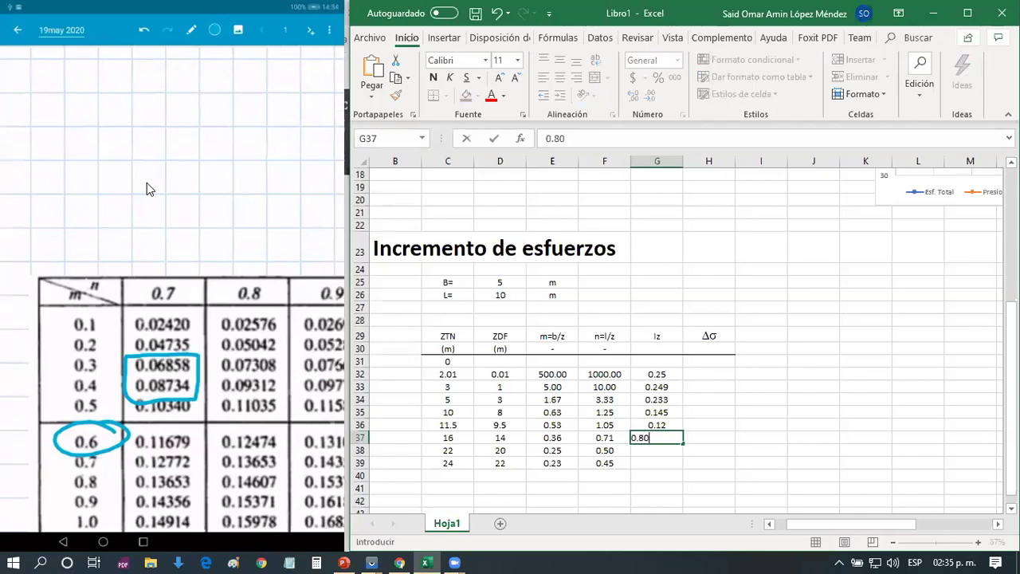
pyautogui.press('Return')
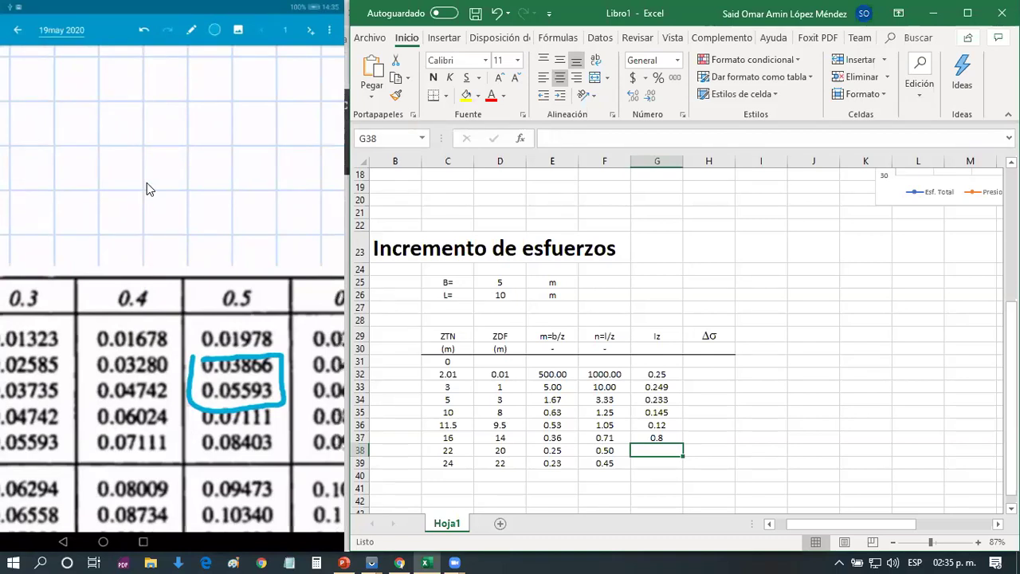
pyautogui.write('.047')
pyautogui.press('Return')
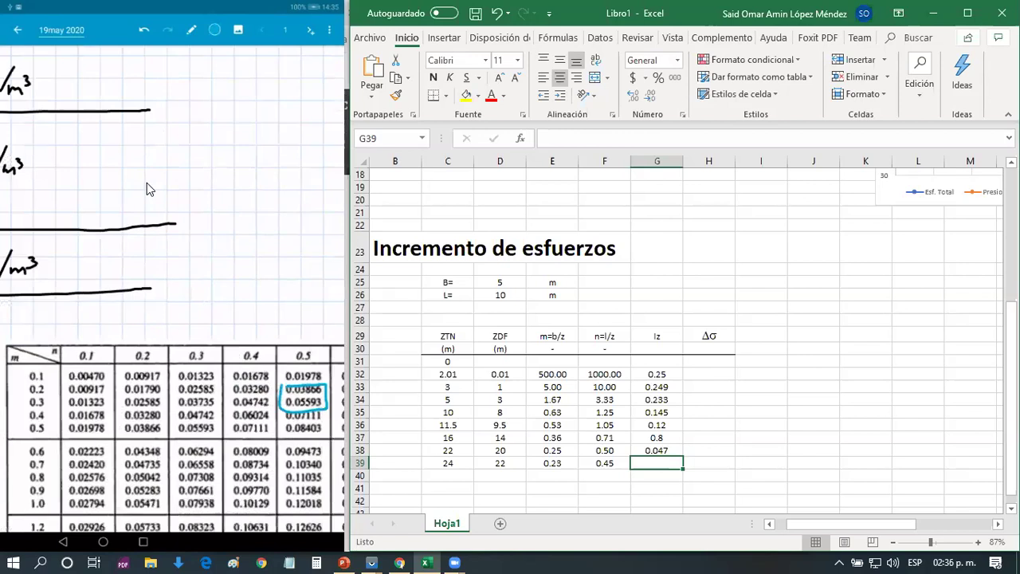
pyautogui.write('0.035')
pyautogui.press('Return')
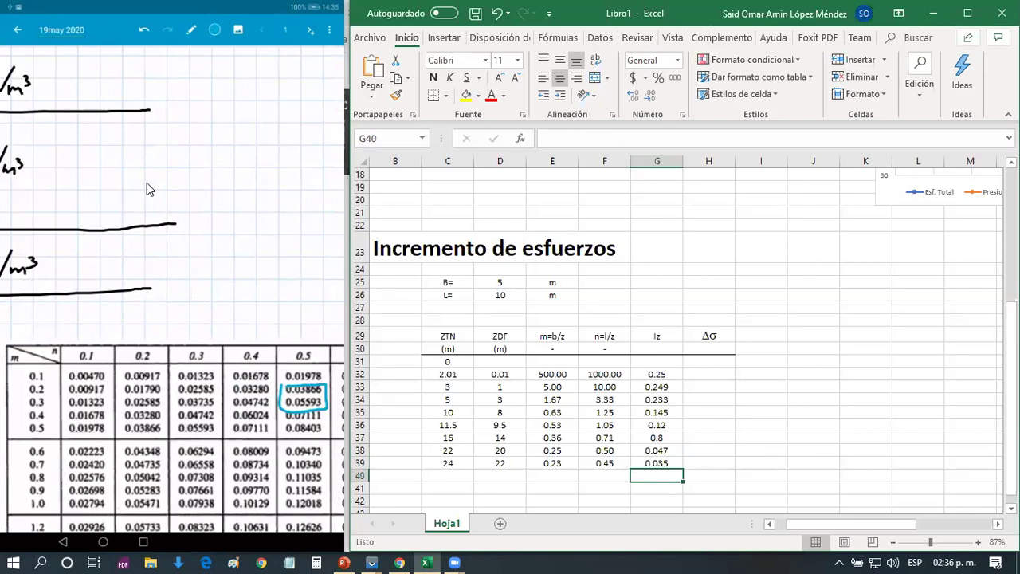
# Add the label "q=" in G25, in the same row as the B value
pyautogui.press('Right')
pyautogui.press('Up')
pyautogui.press('Up')
pyautogui.press('Up')
pyautogui.press('Up')
pyautogui.press('Up')
pyautogui.press('Up')
pyautogui.press('Up')
pyautogui.press('Up')
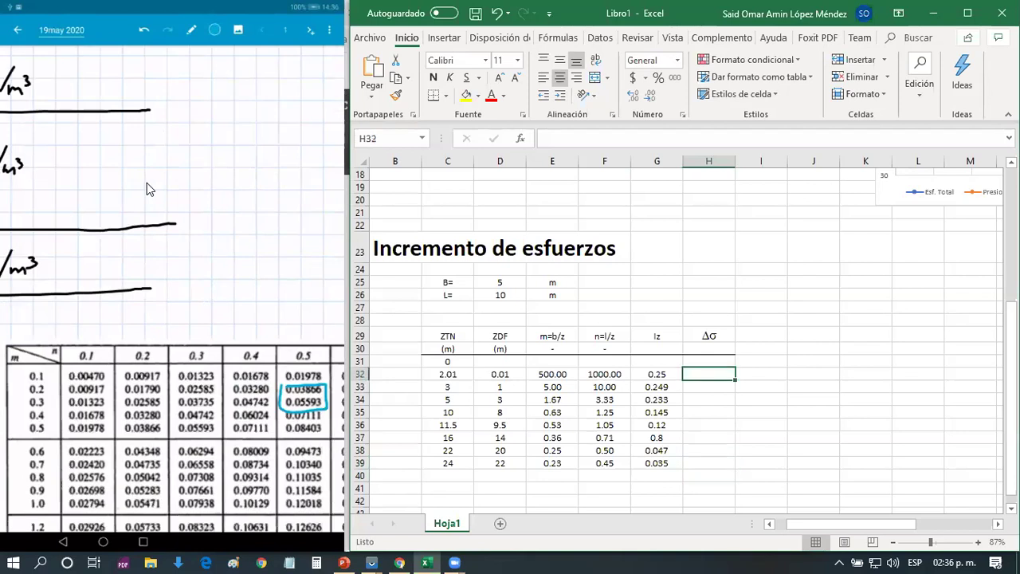
pyautogui.press('Up')
pyautogui.press('Up')
pyautogui.press('Up')
pyautogui.press('Up')
pyautogui.press('Up')
pyautogui.press('Up')
pyautogui.press('Up')
pyautogui.press('Left')
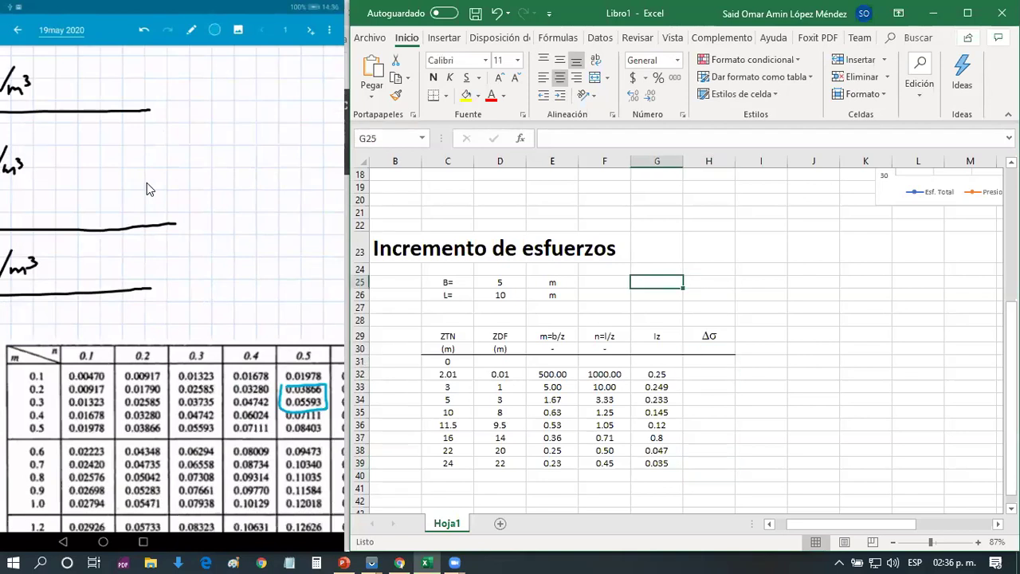
pyautogui.write('q=')
pyautogui.press('Return')
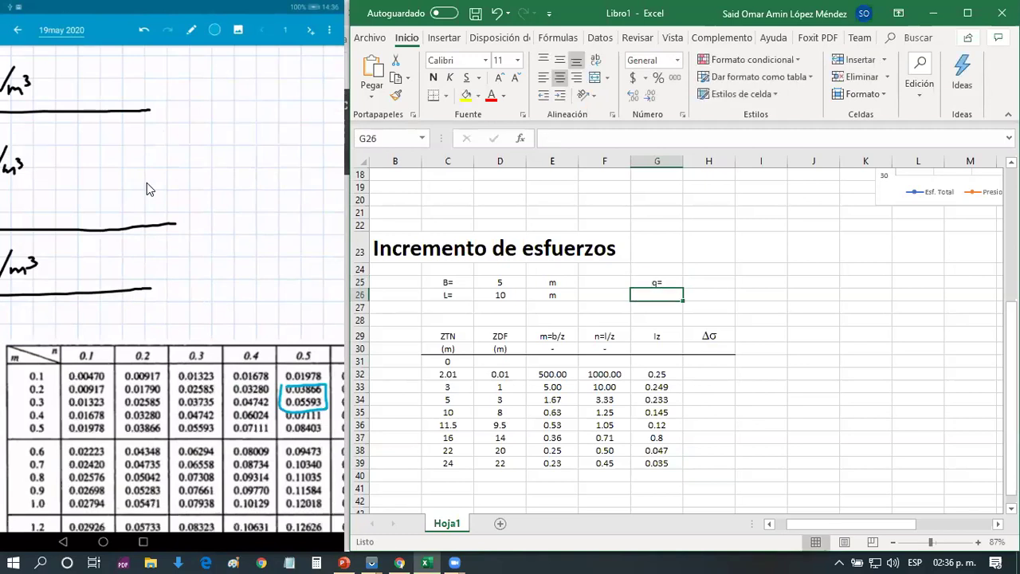
# Enter the load q as 2.8 in H25, taken from the handwritten notes
pyautogui.press('Up')
pyautogui.press('Right')
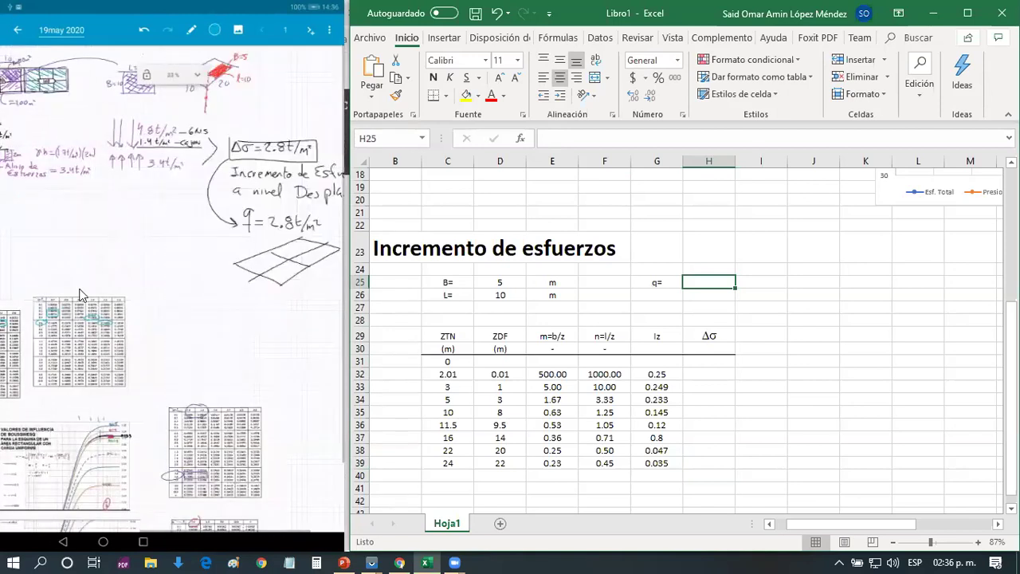
pyautogui.moveTo(449, 558)
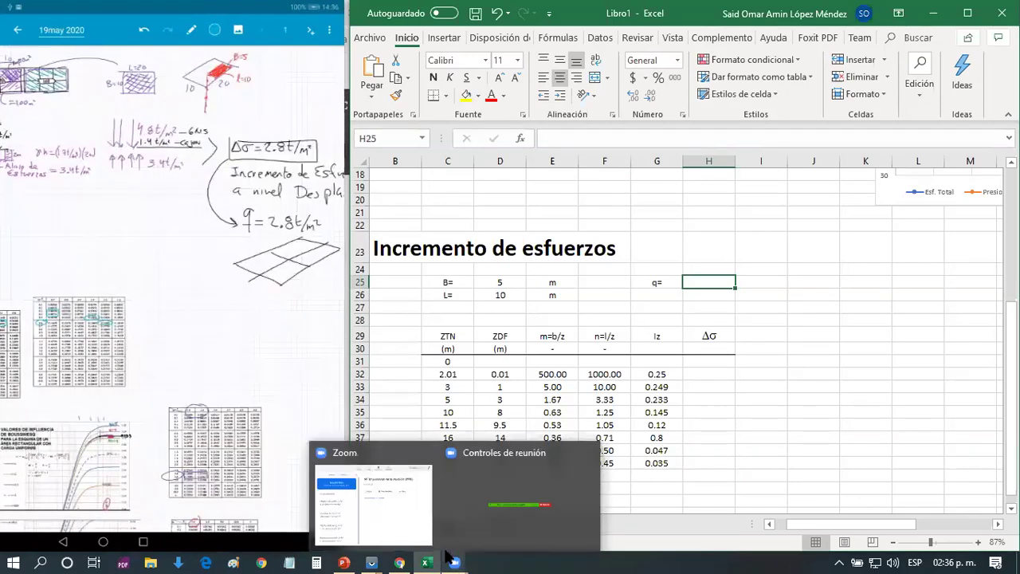
pyautogui.click(461, 532)
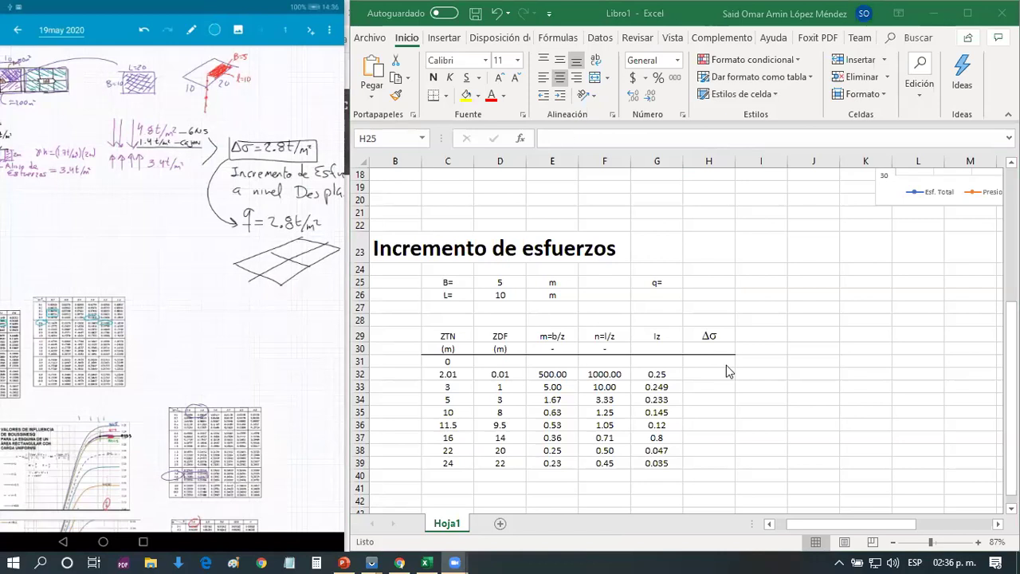
pyautogui.click(705, 286)
pyautogui.write('2.8')
pyautogui.press('Return')
# Calculate Δσ for the 2.01 m ZTN depth in H32 with the formula =4*G32*H25
pyautogui.press('Down')
pyautogui.press('Down')
pyautogui.press('Down')
pyautogui.press('Down')
pyautogui.press('Down')
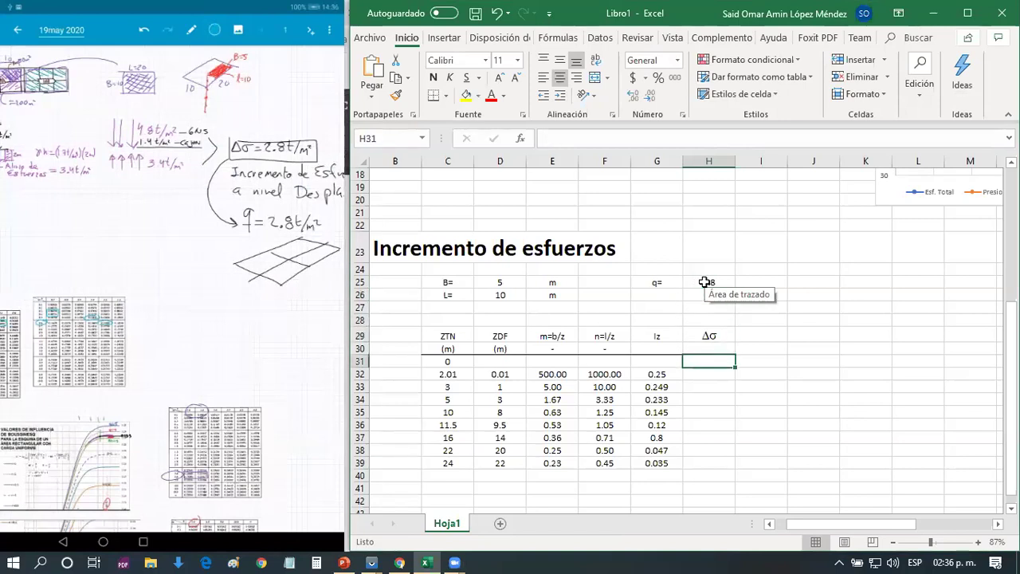
pyautogui.press('Down')
pyautogui.write('=4*')
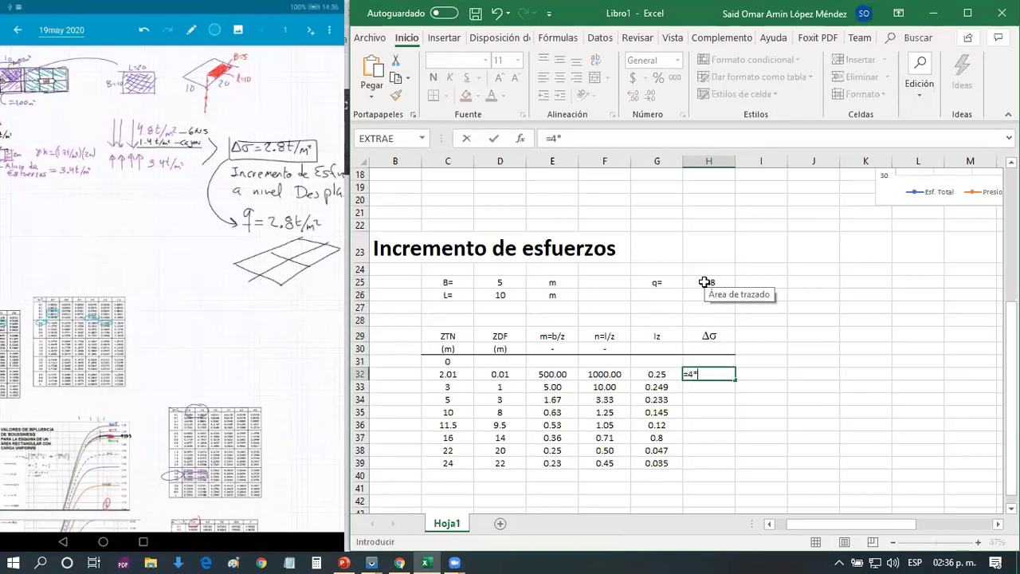
pyautogui.press('Left')
pyautogui.write('*')
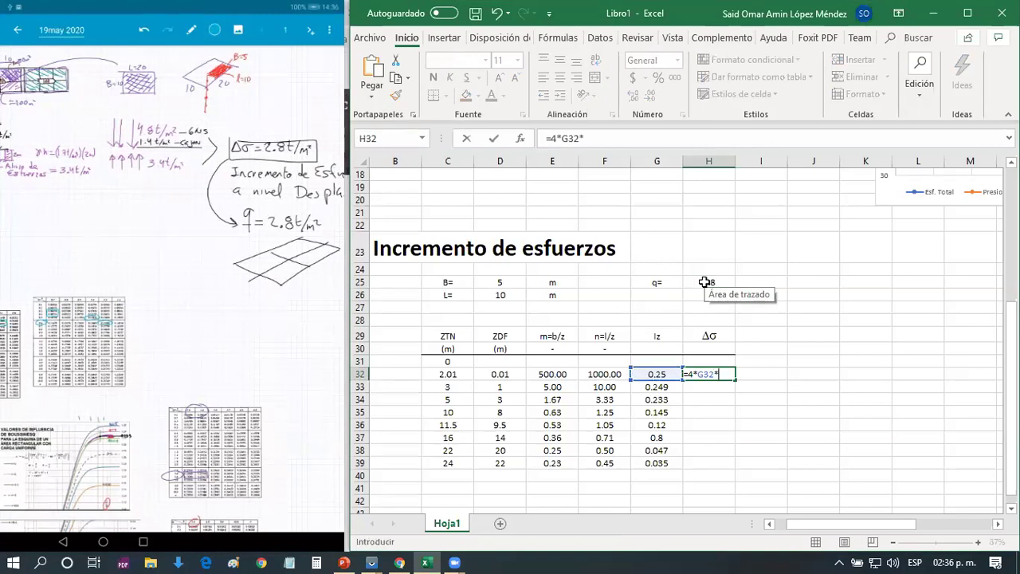
pyautogui.click(704, 282)
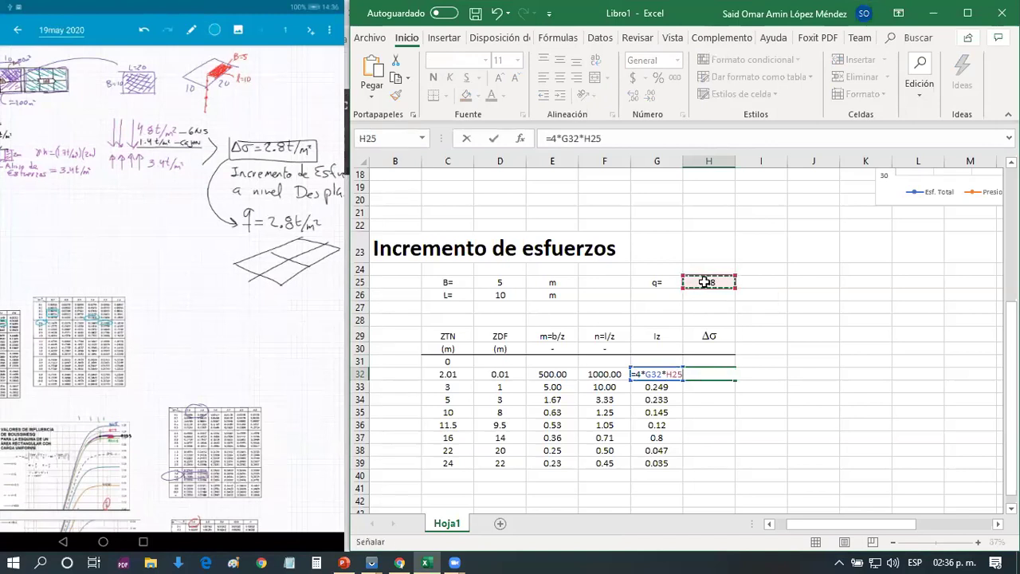
pyautogui.press('Return')
# Fix the row of the q reference in H32 so the formula reads =4*G32*H$25
pyautogui.press('Up')
pyautogui.press('F2')
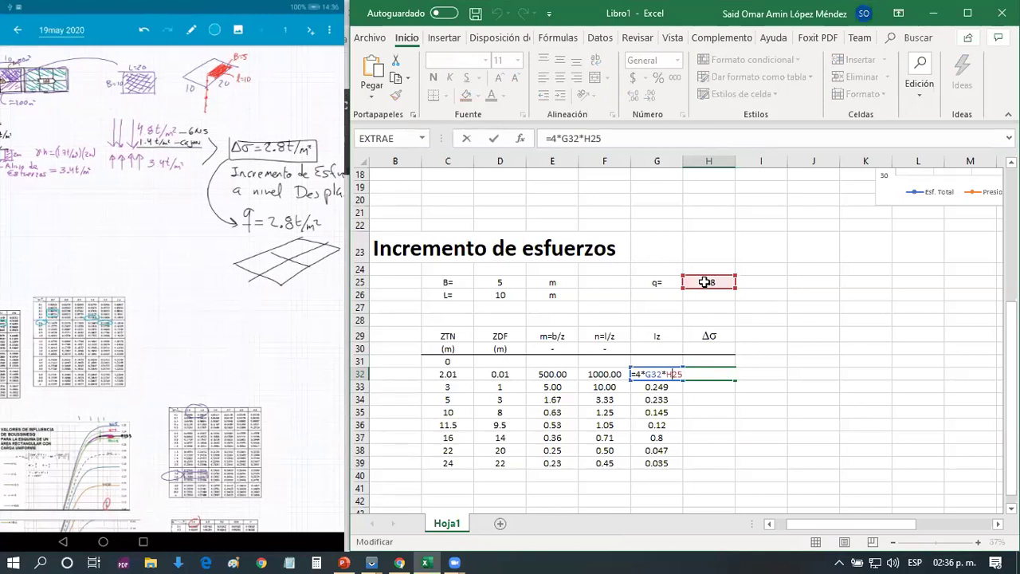
pyautogui.write('$')
pyautogui.hotkey('ctrl', 'Return')
# Copy the Δσ formula from H32 down to H39
pyautogui.hotkey('ctrl', 'c')
pyautogui.hotkey('shift', 'Down')
pyautogui.hotkey('shift', 'Down')
pyautogui.hotkey('shift', 'Down')
pyautogui.hotkey('shift', 'Down')
pyautogui.hotkey('shift', 'Down')
pyautogui.hotkey('shift', 'Down')
pyautogui.hotkey('shift', 'Down')
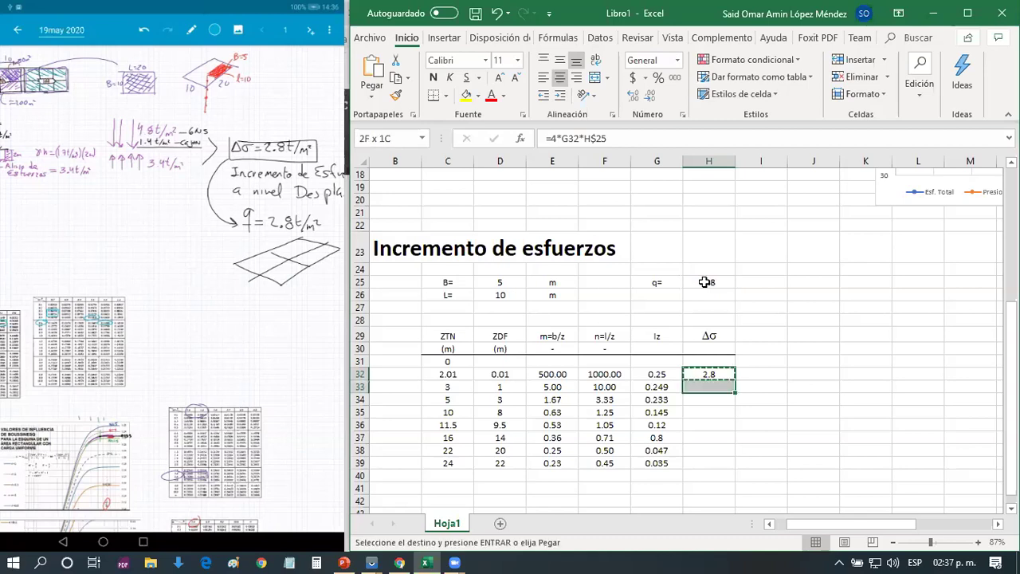
pyautogui.hotkey('ctrl', 'v')
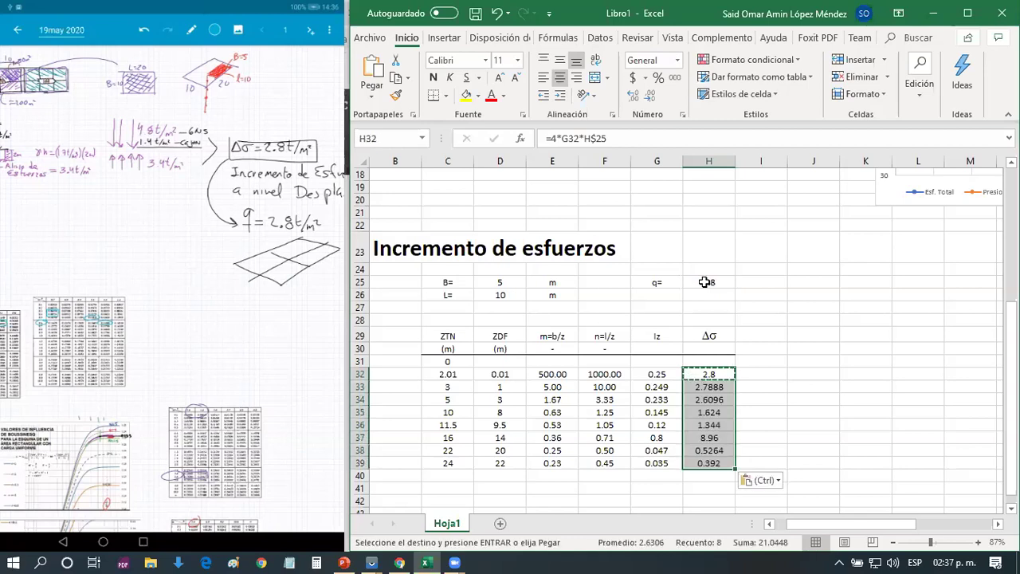
# Format the Δσ values in H32:H39 with two decimal places
pyautogui.hotkey('shift', 'Up')
pyautogui.hotkey('shift', 'Up')
pyautogui.hotkey('shift', 'Up')
pyautogui.hotkey('shift', 'Up')
pyautogui.hotkey('shift', 'Up')
pyautogui.hotkey('shift', 'Up')
pyautogui.hotkey('shift', 'Up')
pyautogui.hotkey('shift', 'Down')
pyautogui.hotkey('shift', 'Down')
pyautogui.hotkey('shift', 'Down')
pyautogui.hotkey('shift', 'Down')
pyautogui.hotkey('shift', 'Down')
pyautogui.hotkey('shift', 'Down')
pyautogui.hotkey('shift', 'Down')
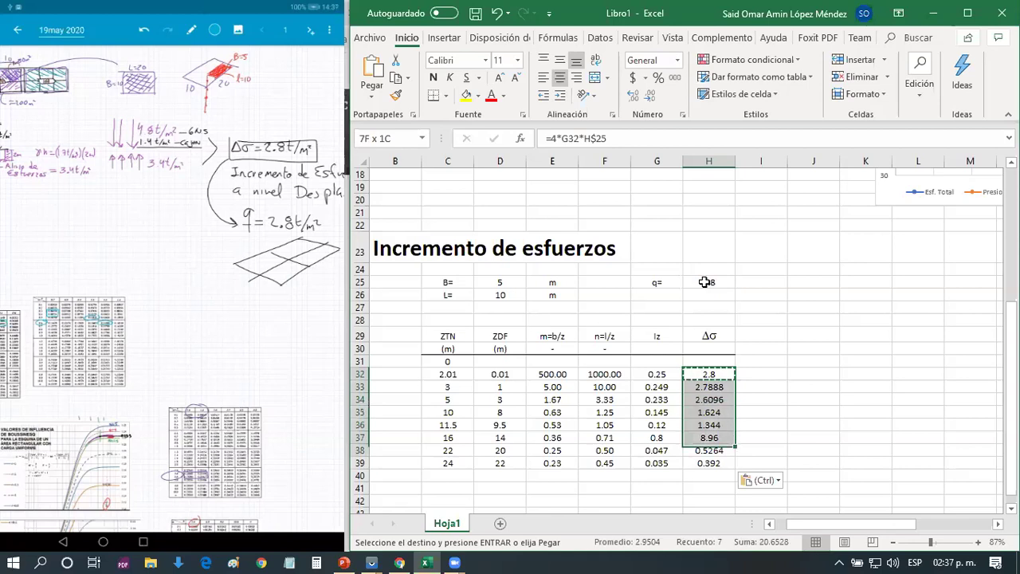
pyautogui.click(650, 96)
pyautogui.click(650, 96)
pyautogui.click(650, 96)
pyautogui.click(650, 96)
pyautogui.click(635, 96)
pyautogui.click(631, 95)
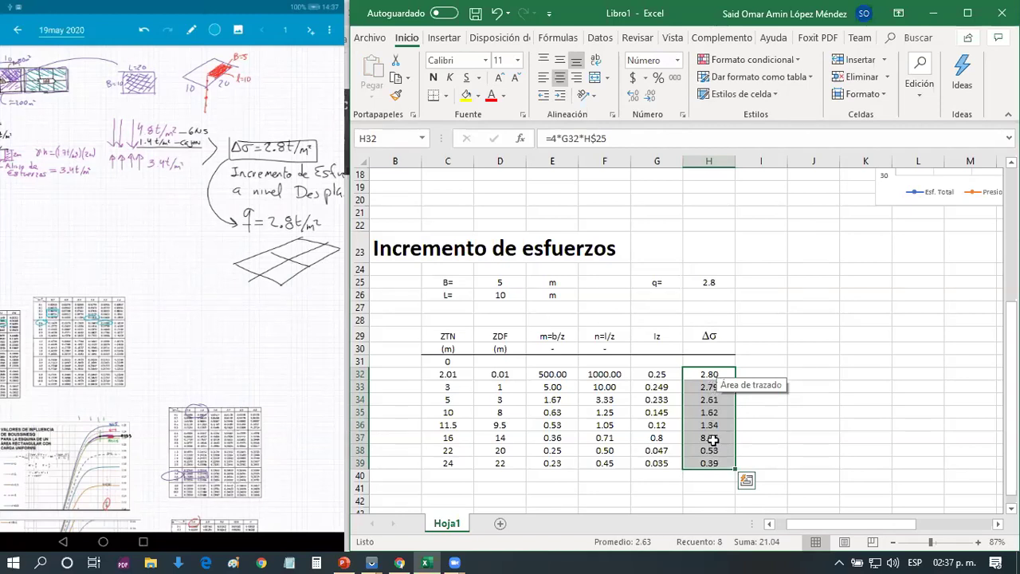
# Inspect the Iz value in G37 and the Δσ formula in H37 for the 16 m ZTN depth
pyautogui.click(640, 438)
pyautogui.rightClick(641, 443)
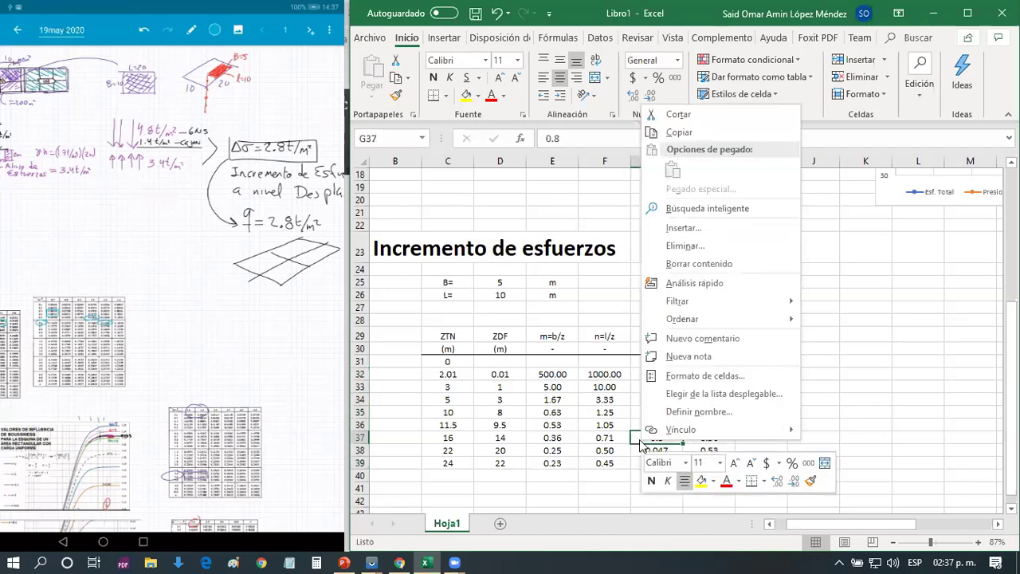
pyautogui.press('Escape')
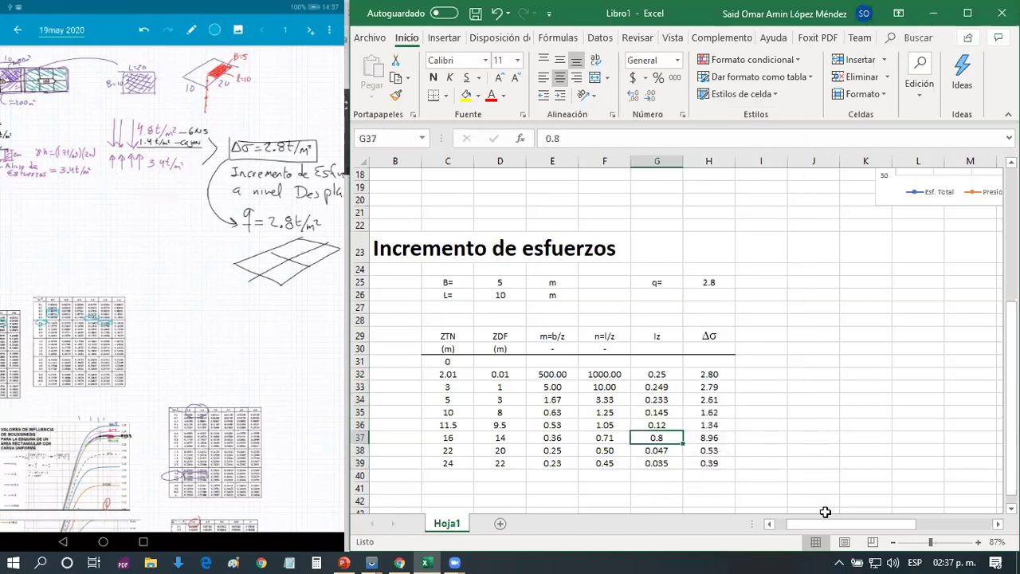
pyautogui.click(720, 437)
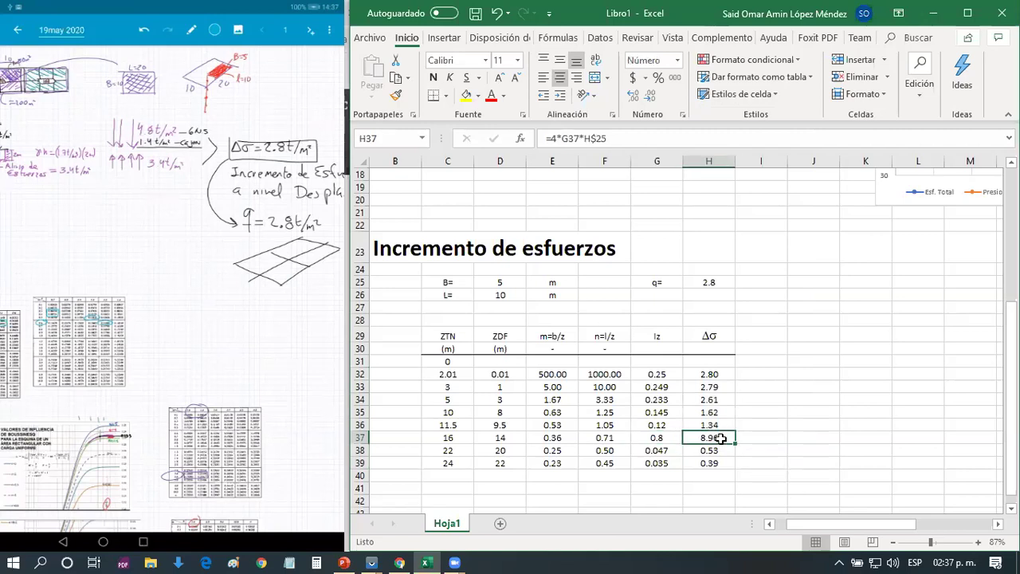
# Correct the Iz value in G37 for the 16 m ZTN depth to 0.08
pyautogui.press('Left')
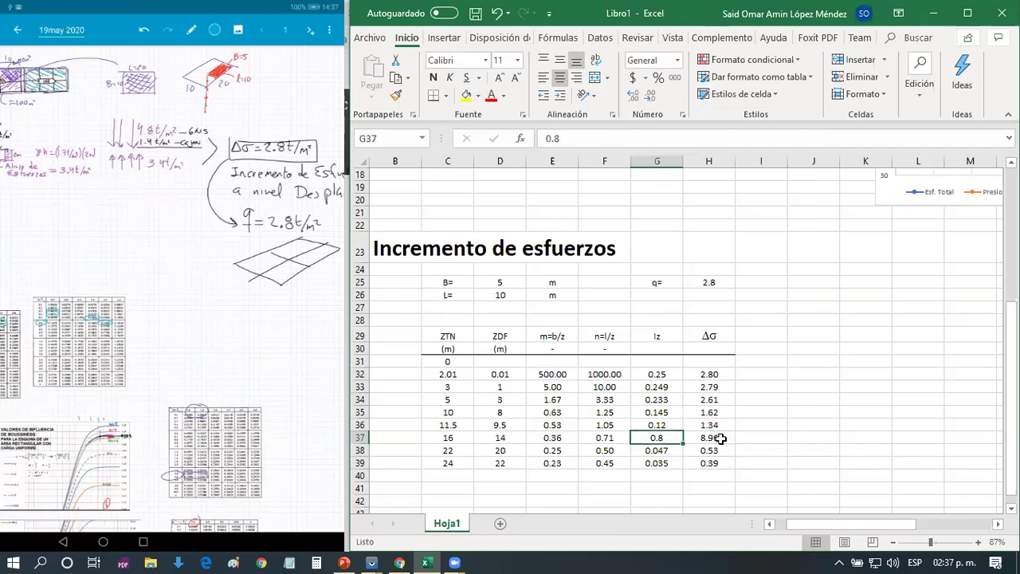
pyautogui.press('F2')
pyautogui.press('Left')
pyautogui.write('0')
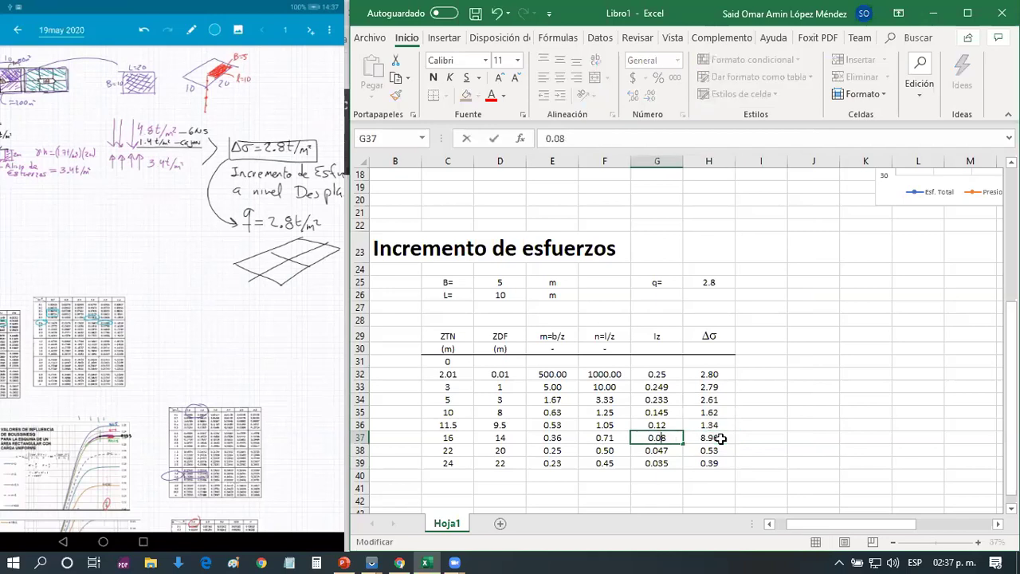
pyautogui.press('Return')
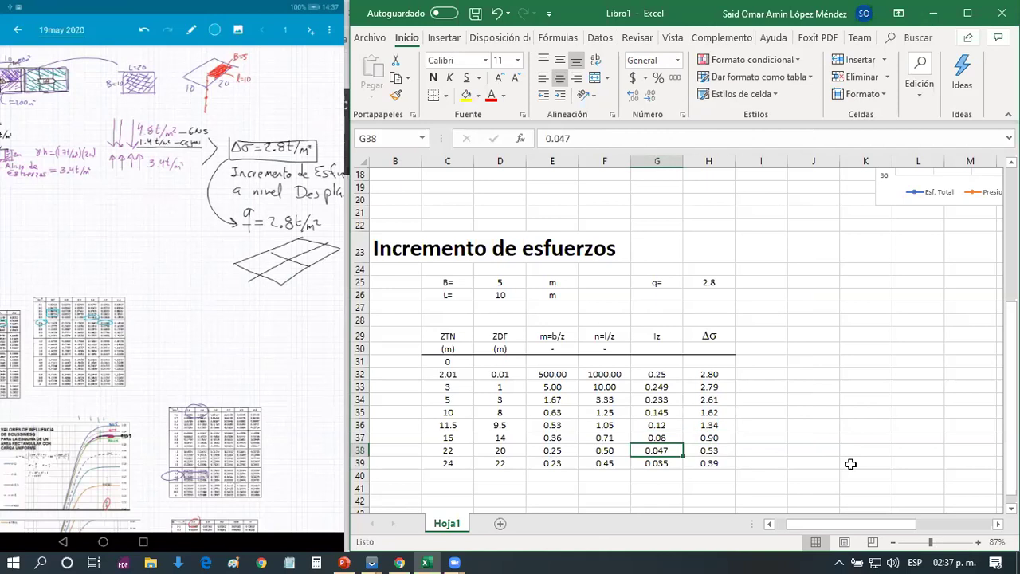
pyautogui.scroll(-3, 850, 464)
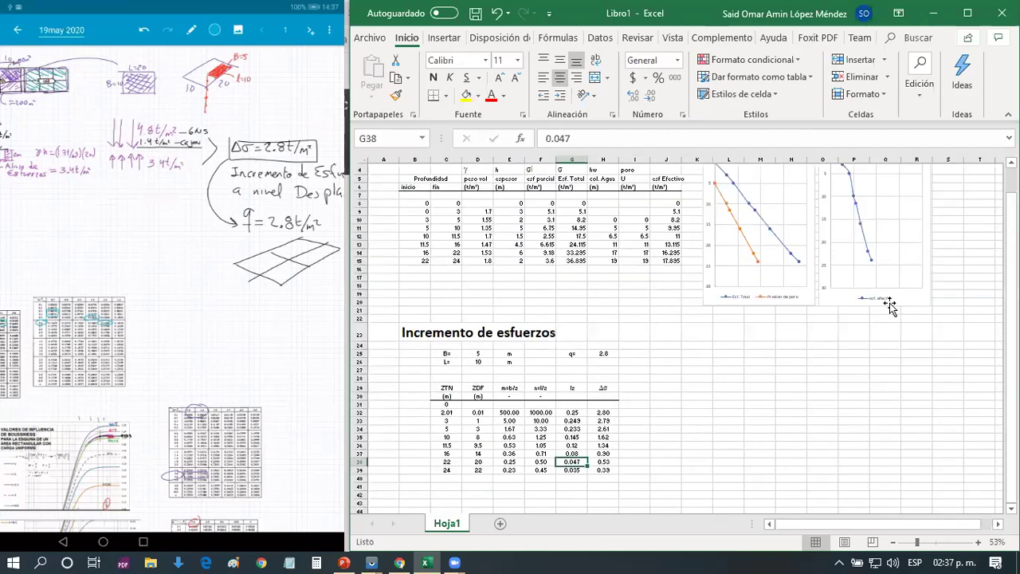
pyautogui.click(899, 297)
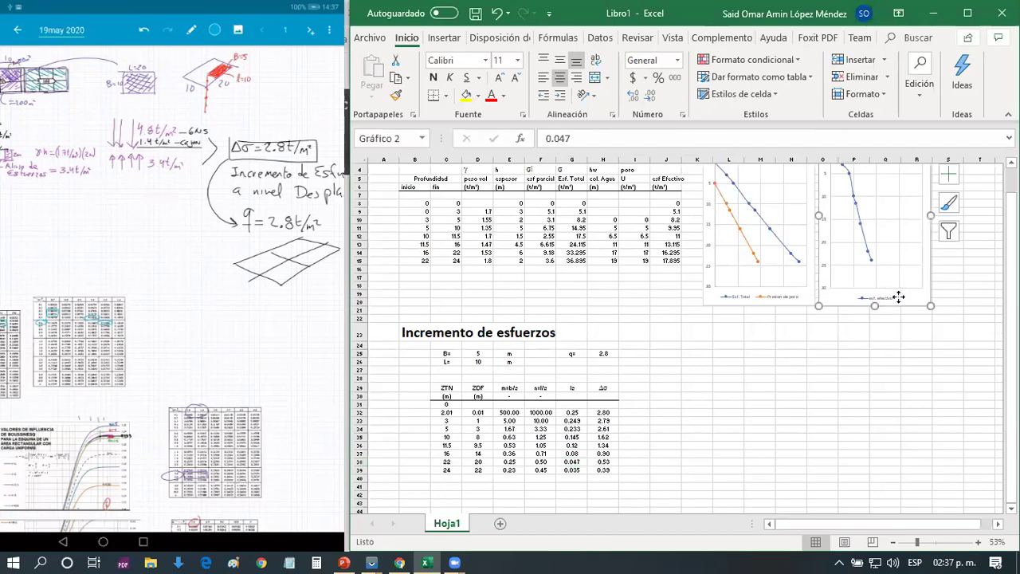
pyautogui.doubleClick(899, 296)
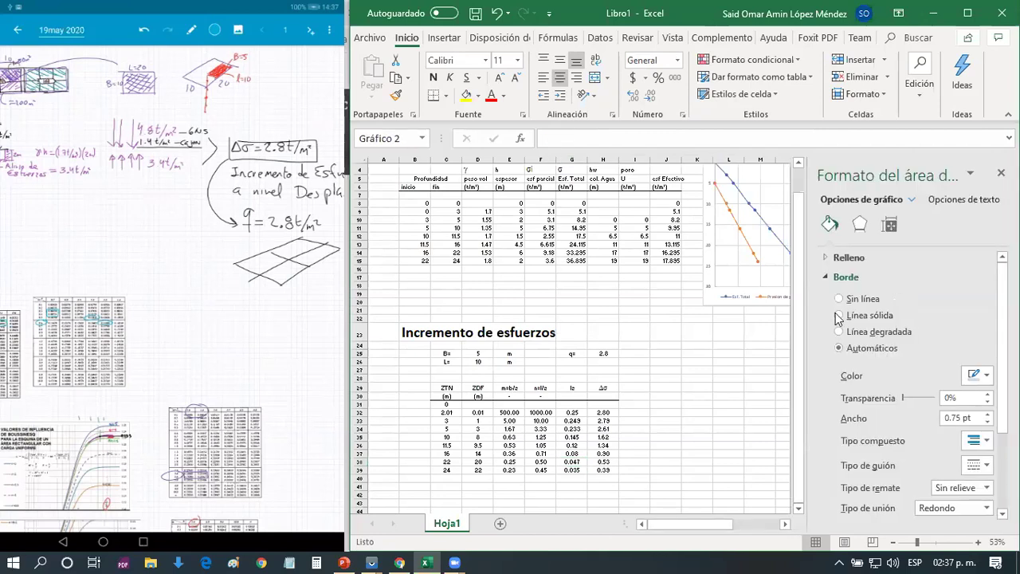
pyautogui.click(652, 383)
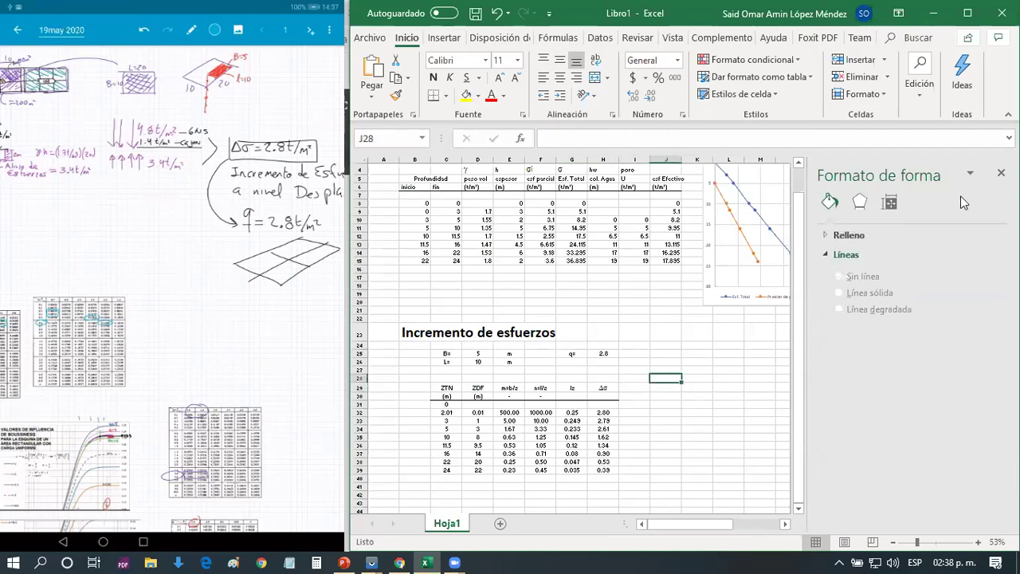
pyautogui.click(1001, 172)
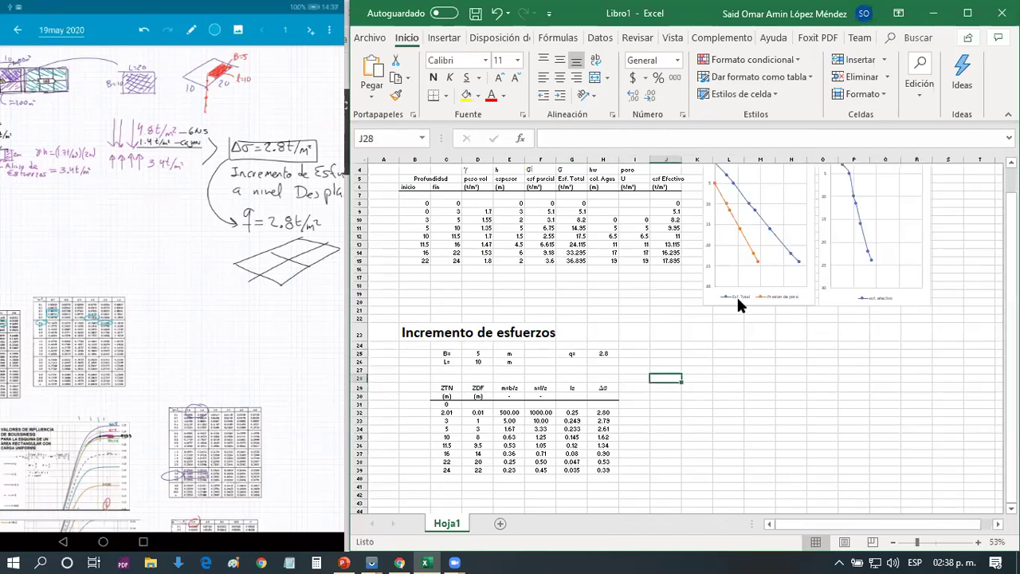
# Maximize the workbook window and enlarge the view of the Incremento de esfuerzos table
pyautogui.press('Left')
pyautogui.press('Left')
pyautogui.press('Left')
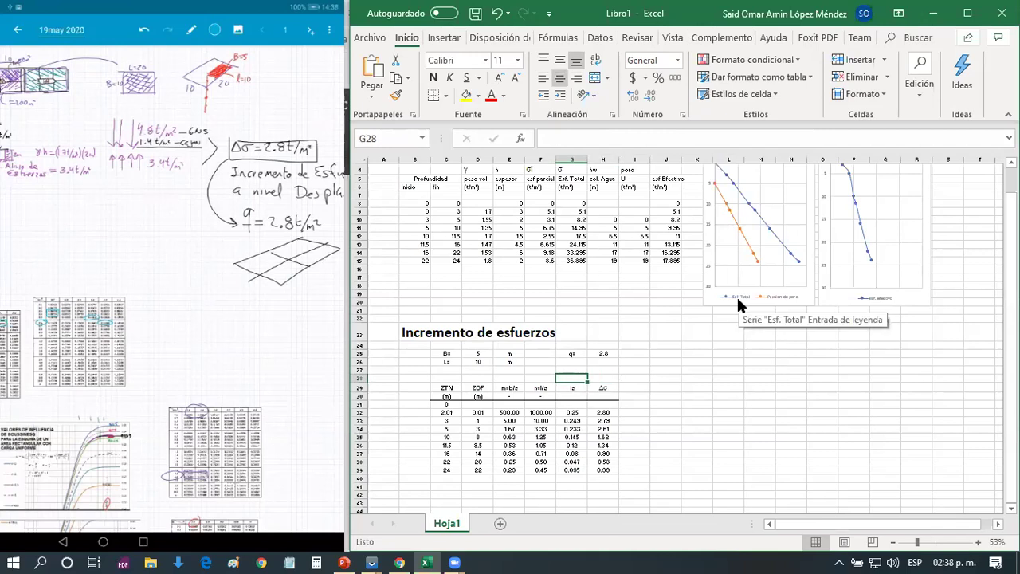
pyautogui.click(968, 13)
pyautogui.keyDown('ctrl'); pyautogui.scroll(3, 253, 422); pyautogui.keyUp('ctrl')
pyautogui.press('Left')
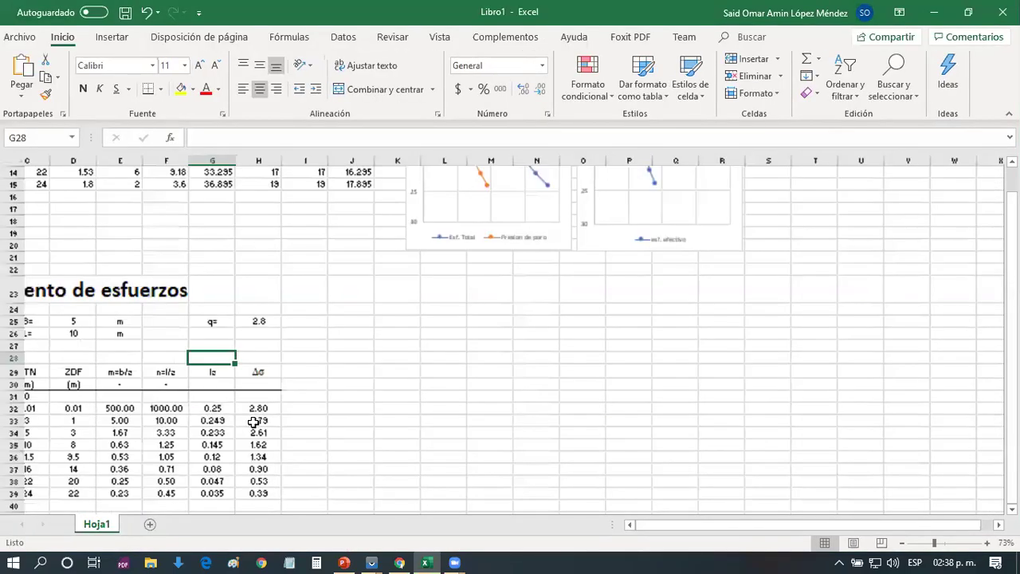
pyautogui.press('Left')
pyautogui.press('Left')
pyautogui.press('Left')
pyautogui.press('Left')
pyautogui.press('Left')
pyautogui.press('Down')
pyautogui.press('Down')
pyautogui.press('Down')
pyautogui.press('Down')
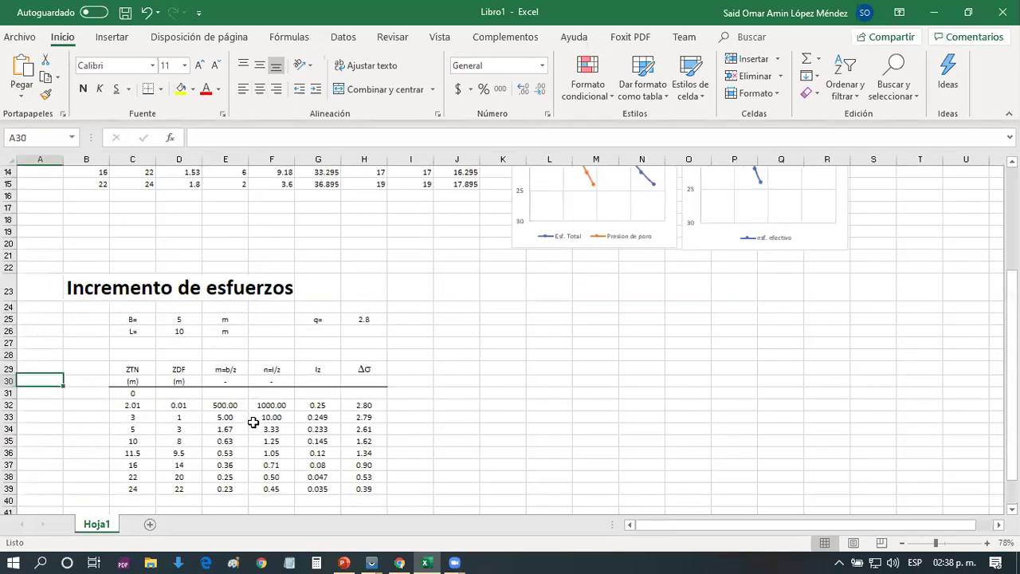
pyautogui.press('Right')
pyautogui.press('Right')
pyautogui.press('Right')
pyautogui.press('Left')
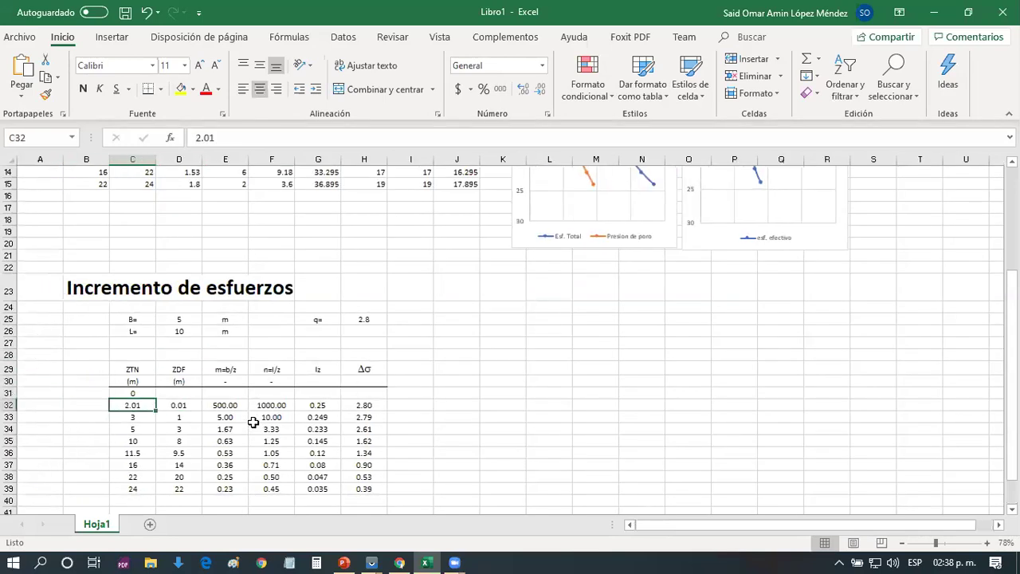
pyautogui.press('Up')
pyautogui.press('Right')
pyautogui.press('Right')
pyautogui.press('Right')
pyautogui.press('Right')
pyautogui.press('Right')
pyautogui.press('Right')
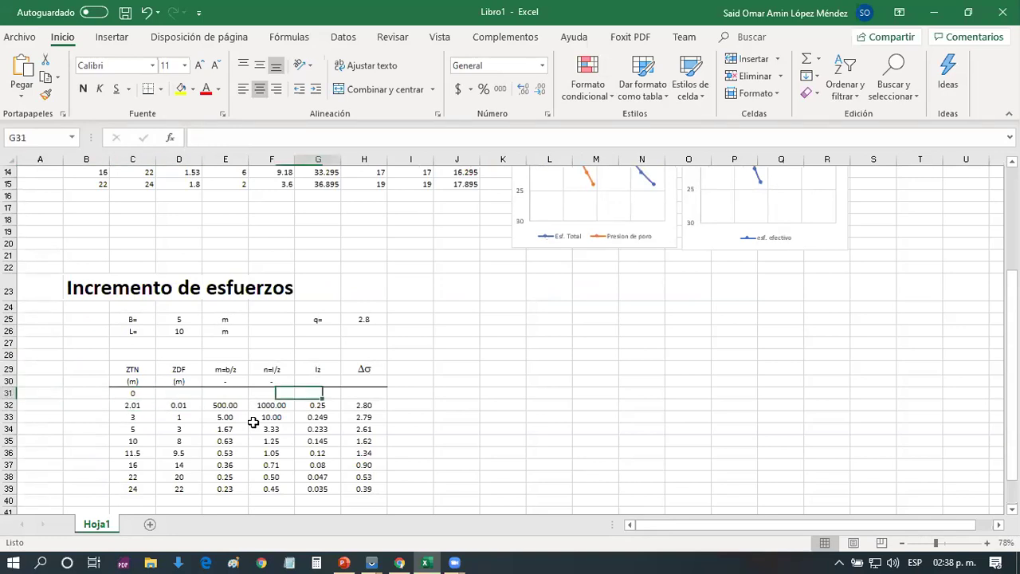
# Insert a scatter chart with smooth lines and markers from the ZTN depths in C32:C39
pyautogui.press('Left')
pyautogui.press('Left')
pyautogui.press('Left')
pyautogui.press('Left')
pyautogui.press('Left')
pyautogui.press('Left')
pyautogui.press('Down')
pyautogui.hotkey('shift', 'Down')
pyautogui.hotkey('shift', 'Down')
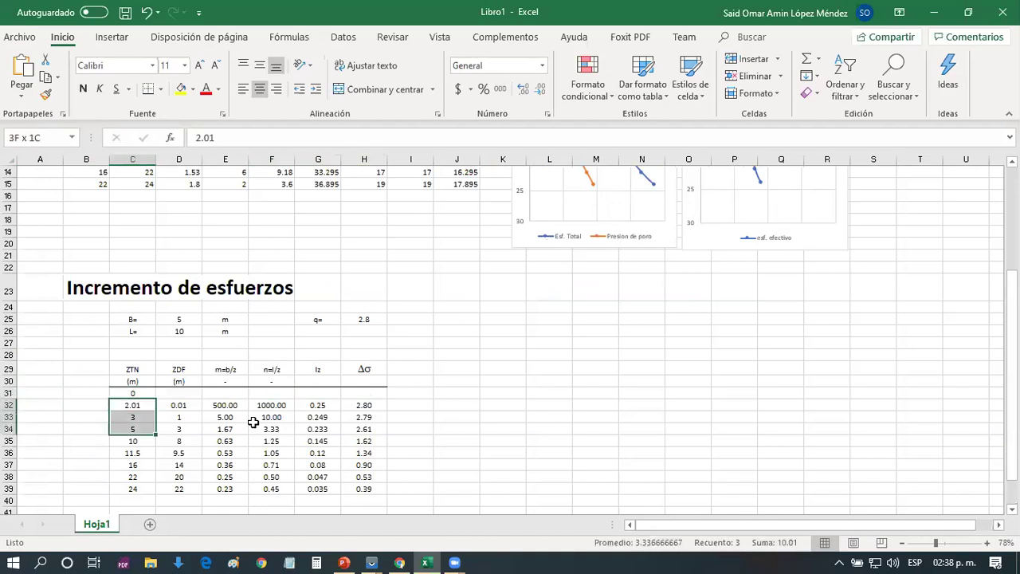
pyautogui.hotkey('ctrl', 'shift', 'Down')
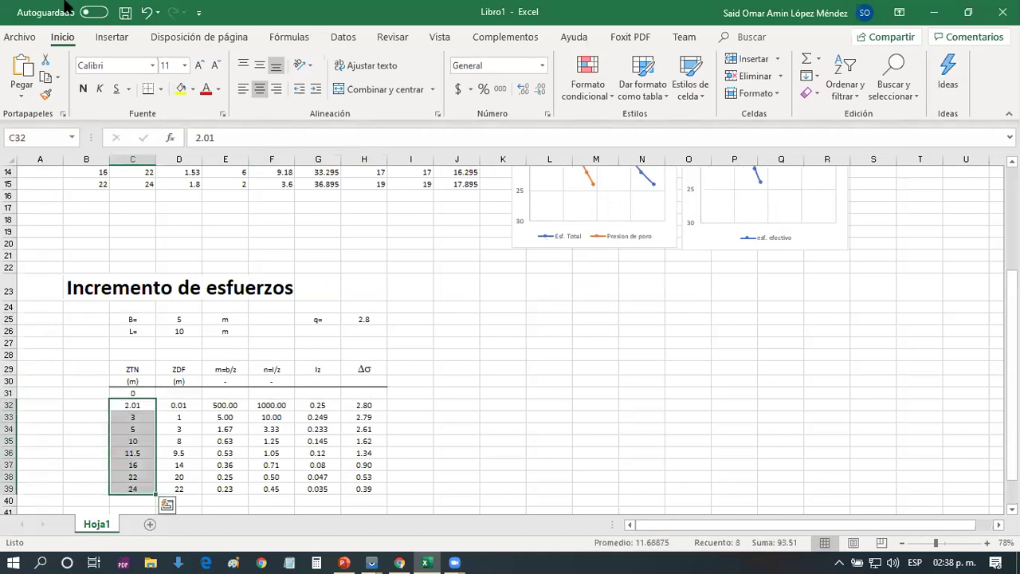
pyautogui.click(96, 37)
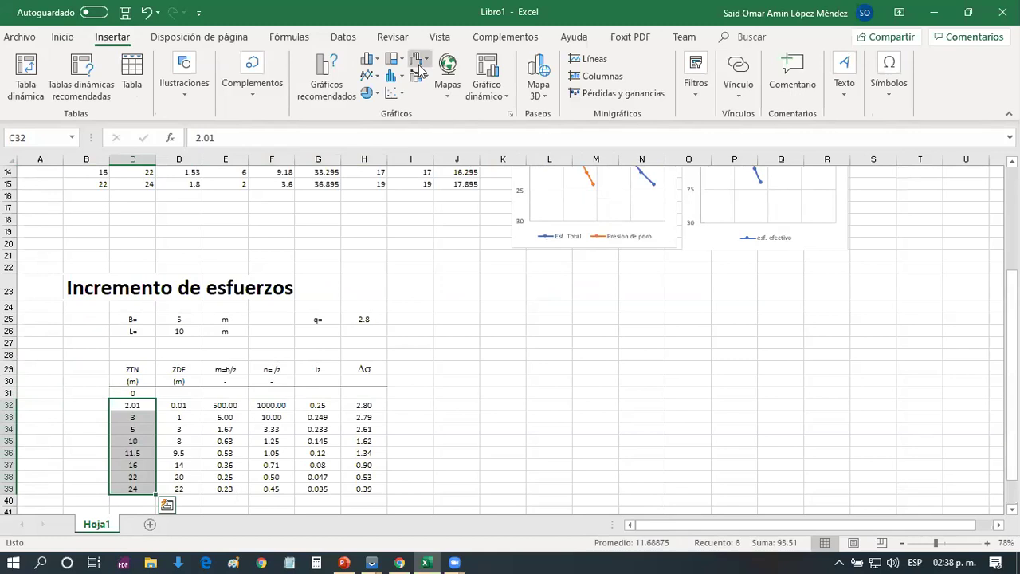
pyautogui.click(398, 95)
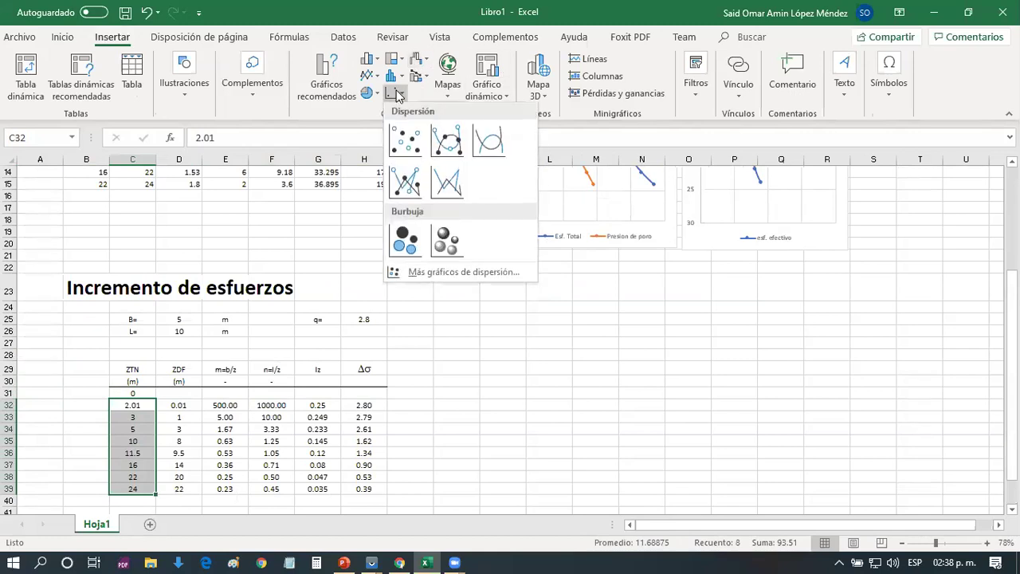
pyautogui.click(447, 137)
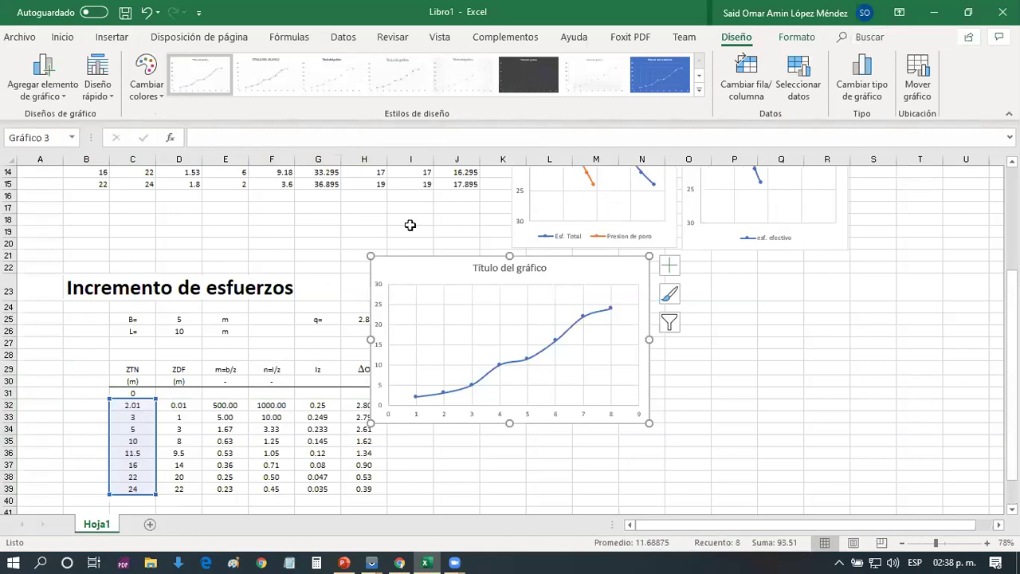
# Edit the new chart's data series and name it "Incremento de esf bajo centro de cajon"
pyautogui.click(525, 358)
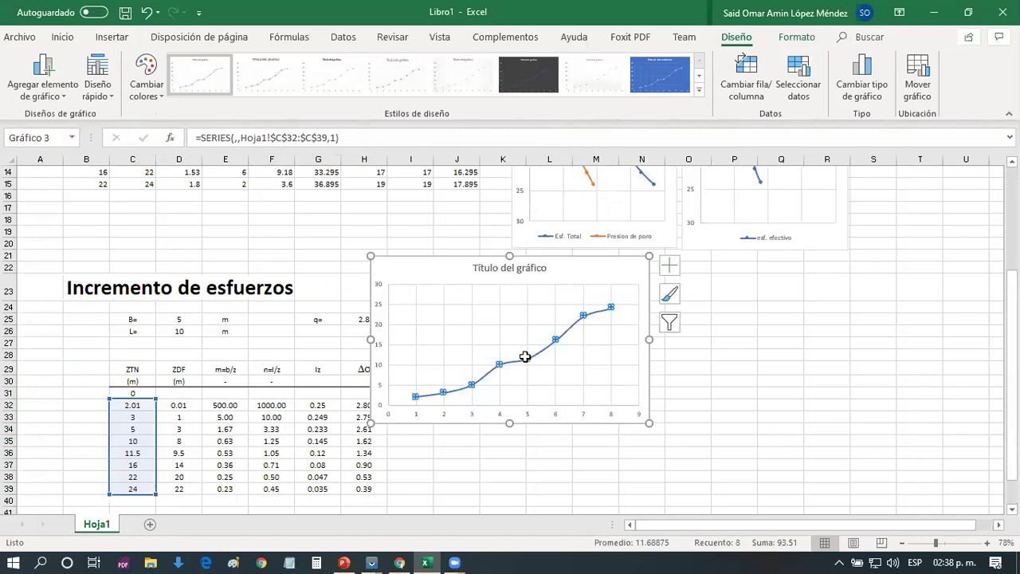
pyautogui.rightClick(525, 356)
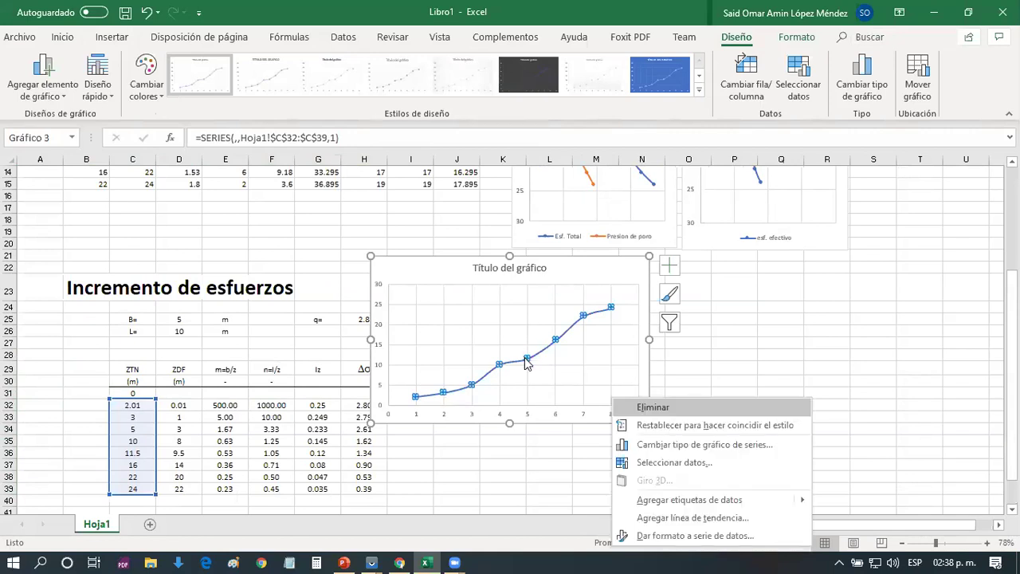
pyautogui.click(652, 463)
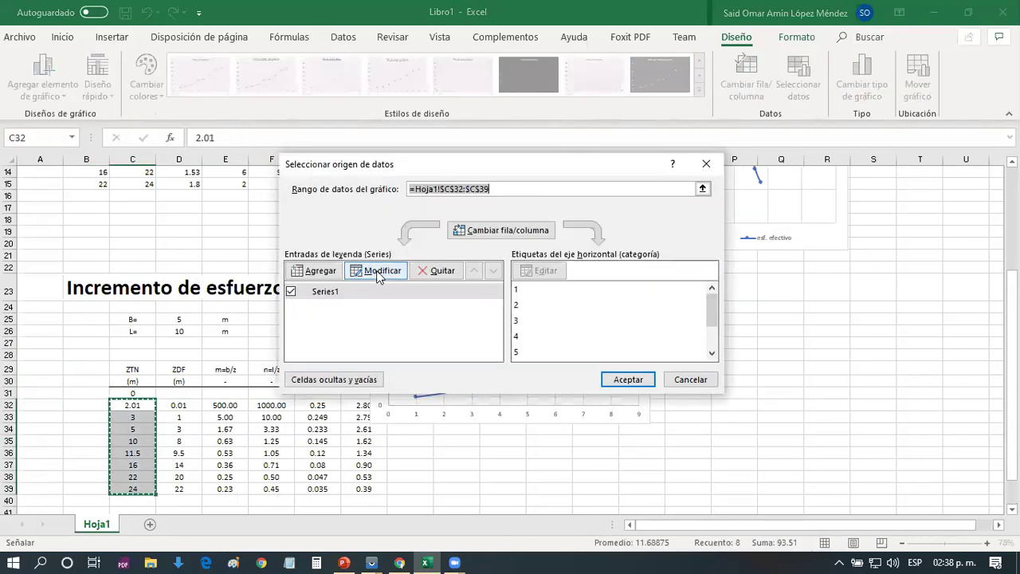
pyautogui.click(377, 273)
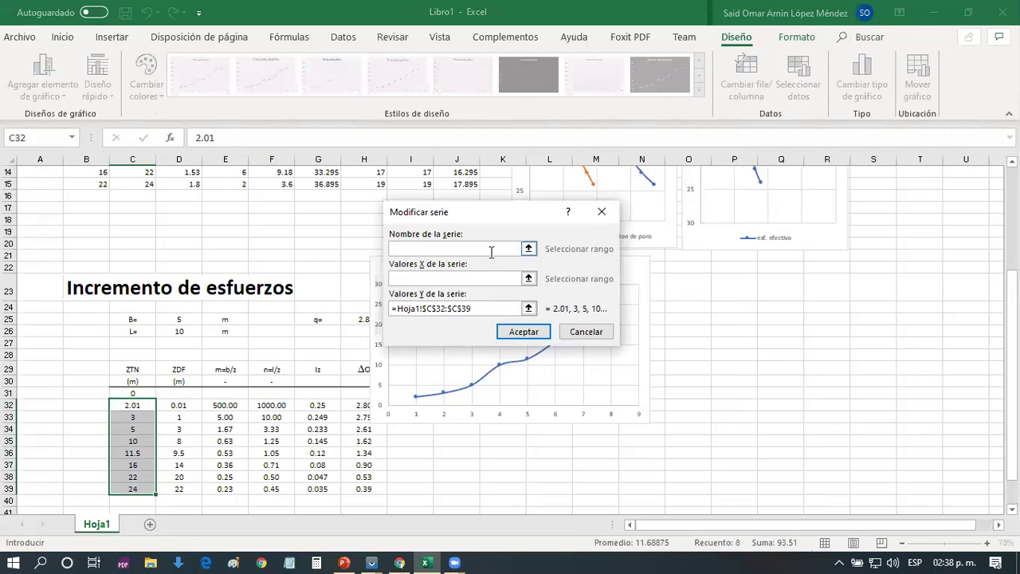
pyautogui.write('Incremento de esf bajo centro')
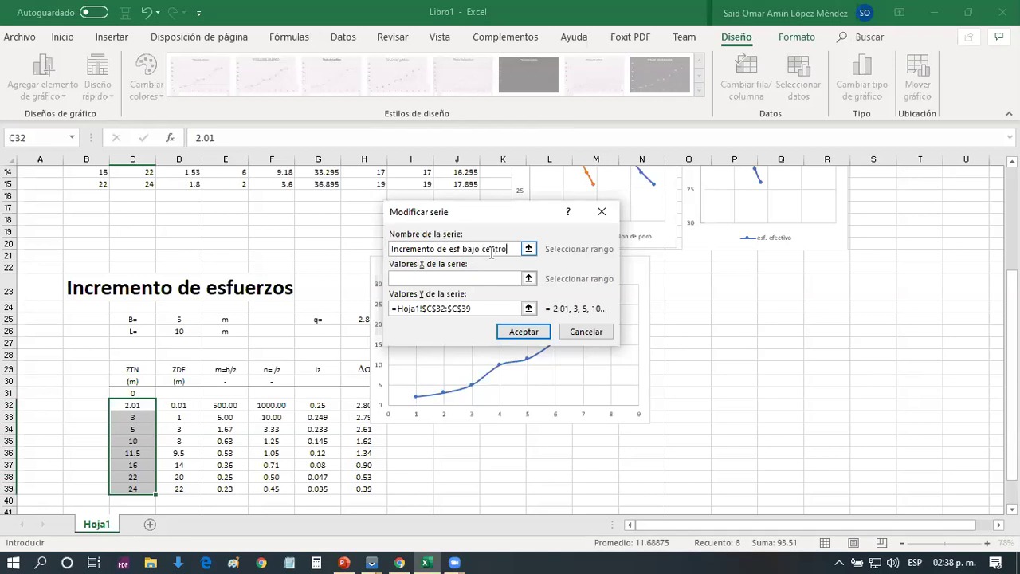
pyautogui.write(' de cajon')
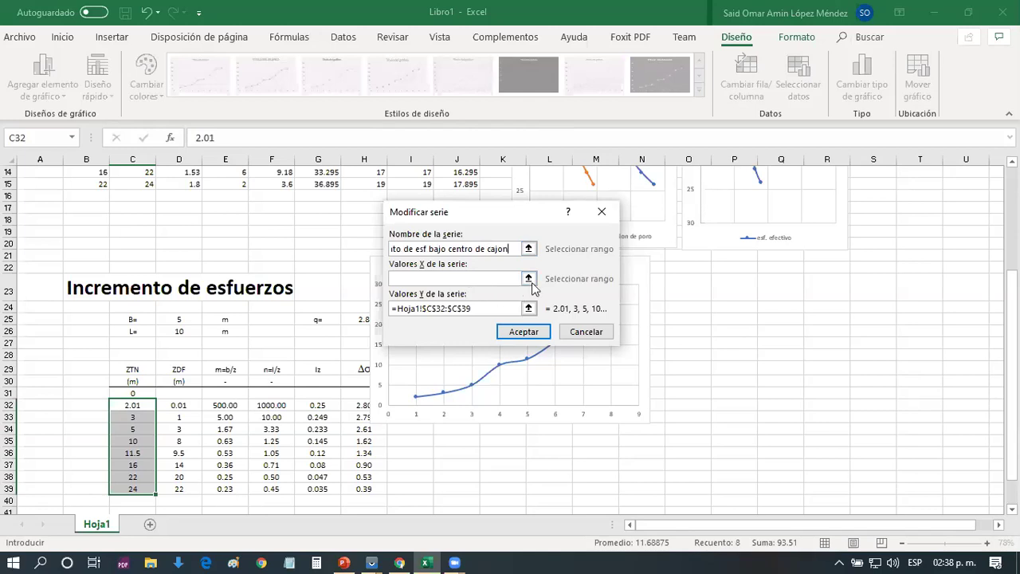
# Set the series X values to the Δσ range H32:H39 and apply the chart's data source changes
pyautogui.click(528, 279)
pyautogui.click(354, 405)
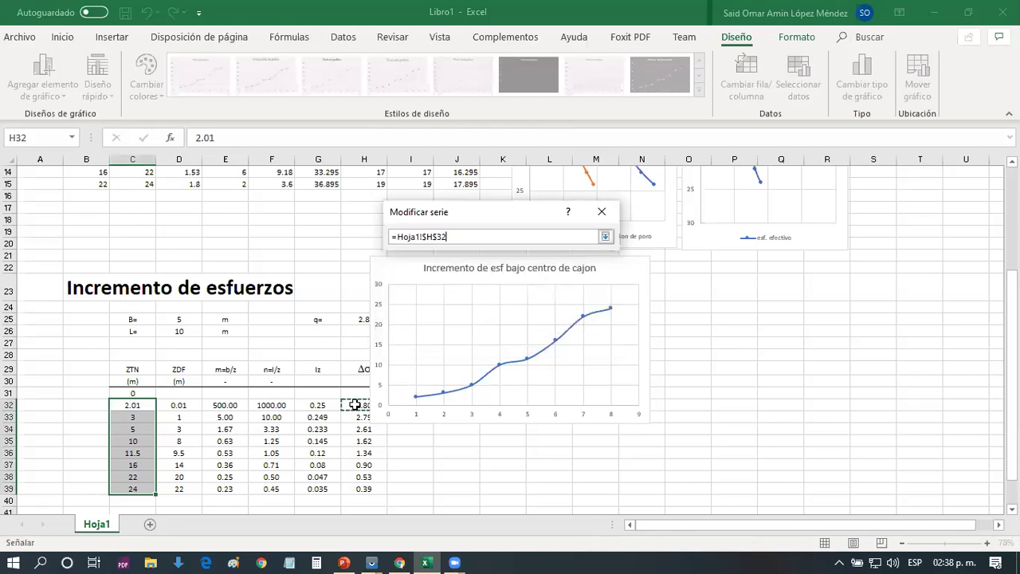
pyautogui.hotkey('shift', 'Down')
pyautogui.hotkey('shift', 'Down')
pyautogui.hotkey('shift', 'Down')
pyautogui.hotkey('shift', 'Down')
pyautogui.hotkey('shift', 'Down')
pyautogui.hotkey('shift', 'Down')
pyautogui.hotkey('shift', 'Down')
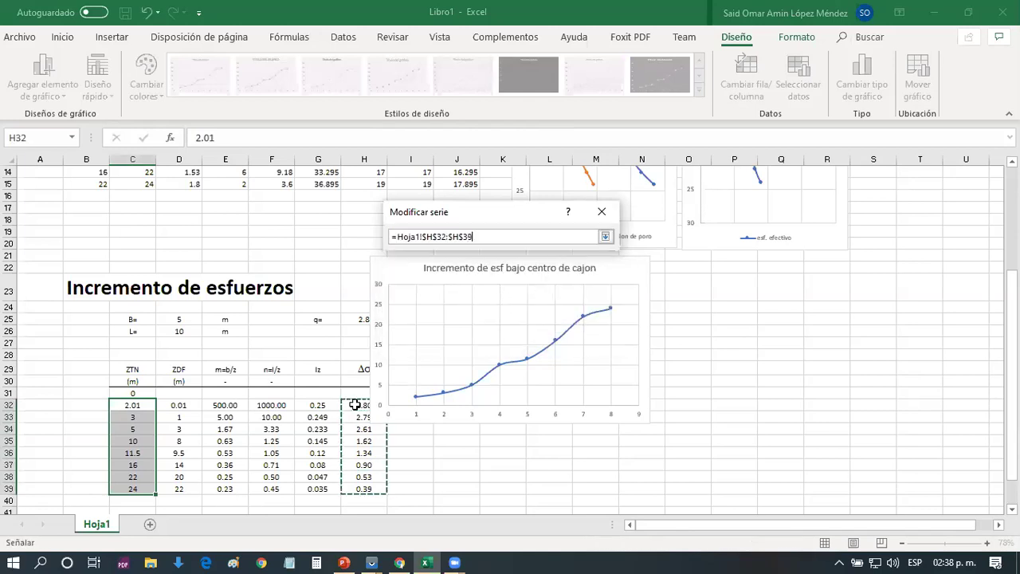
pyautogui.press('Return')
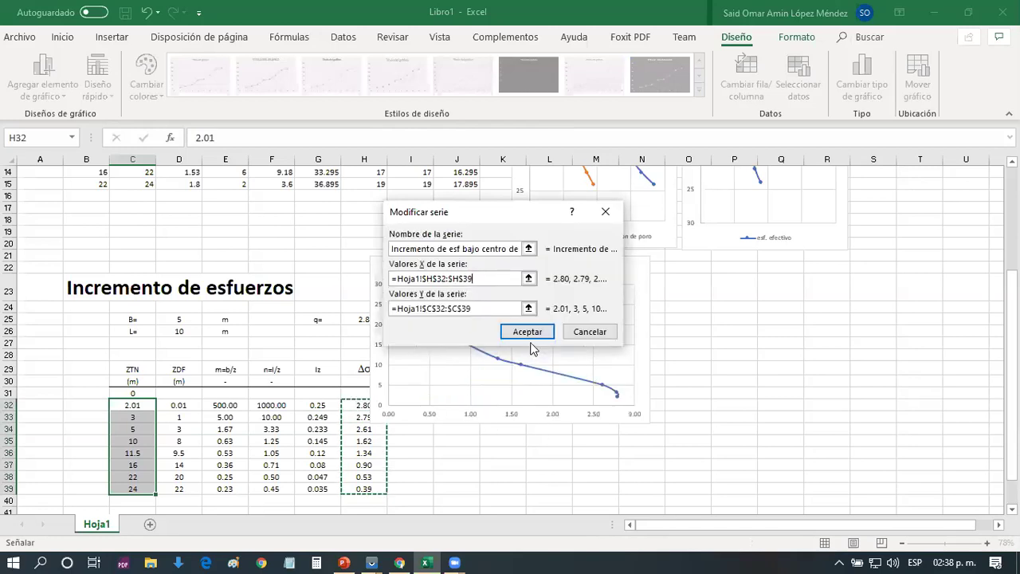
pyautogui.click(527, 334)
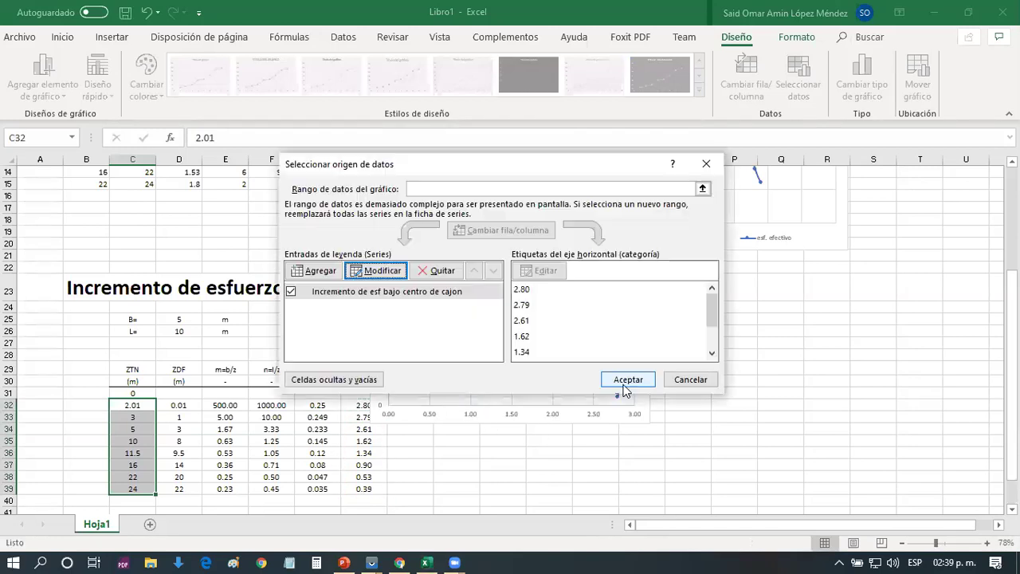
pyautogui.click(619, 384)
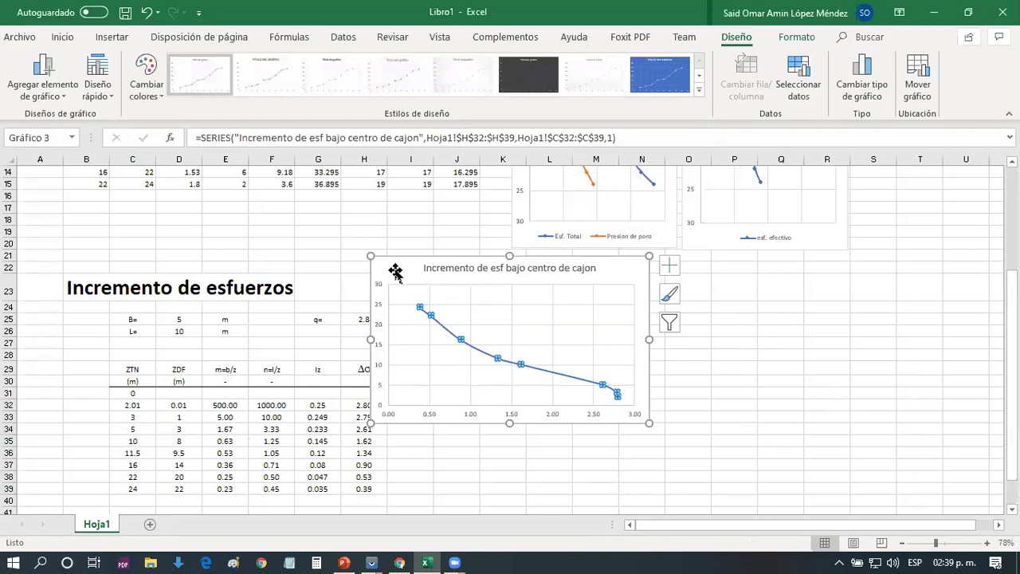
# Move the stress increment chart beside the table so it no longer covers the Δσ column
pyautogui.moveTo(398, 269); pyautogui.dragTo(493, 315)
pyautogui.click(490, 326)
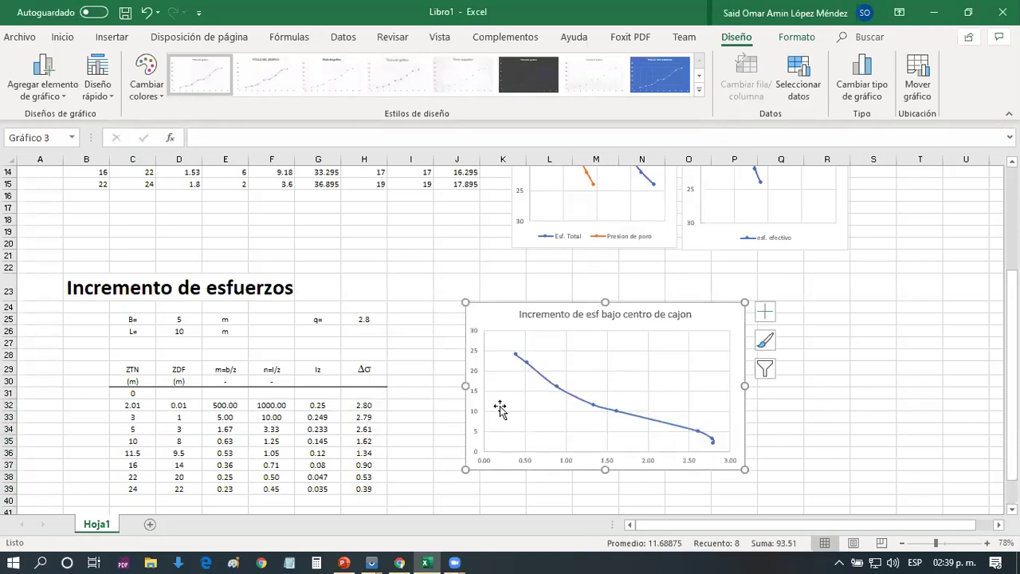
# Put the vertical depth axis values in reverse order and stretch the chart's height down to about row 49
pyautogui.click(472, 392)
pyautogui.rightClick(472, 392)
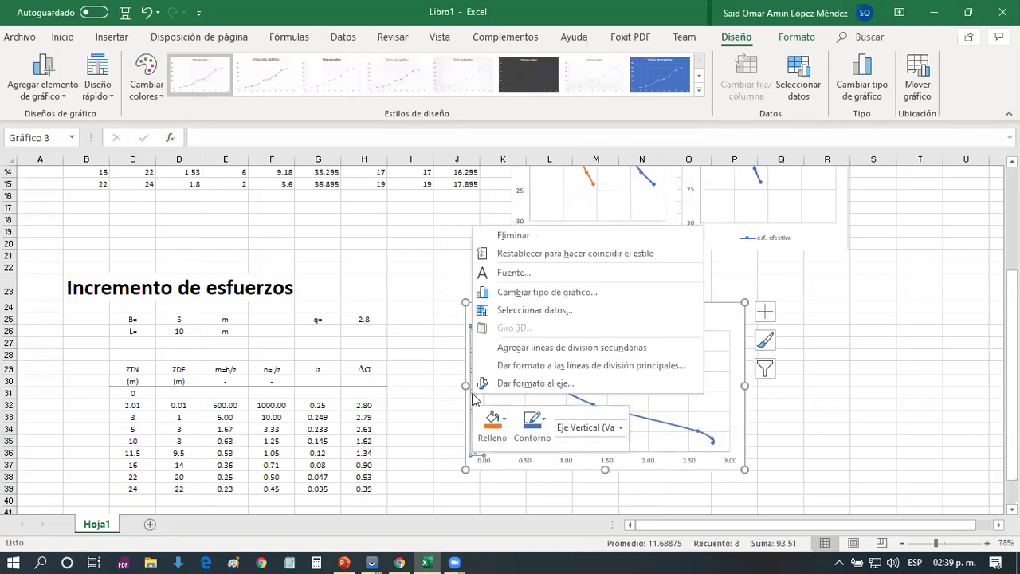
pyautogui.click(515, 383)
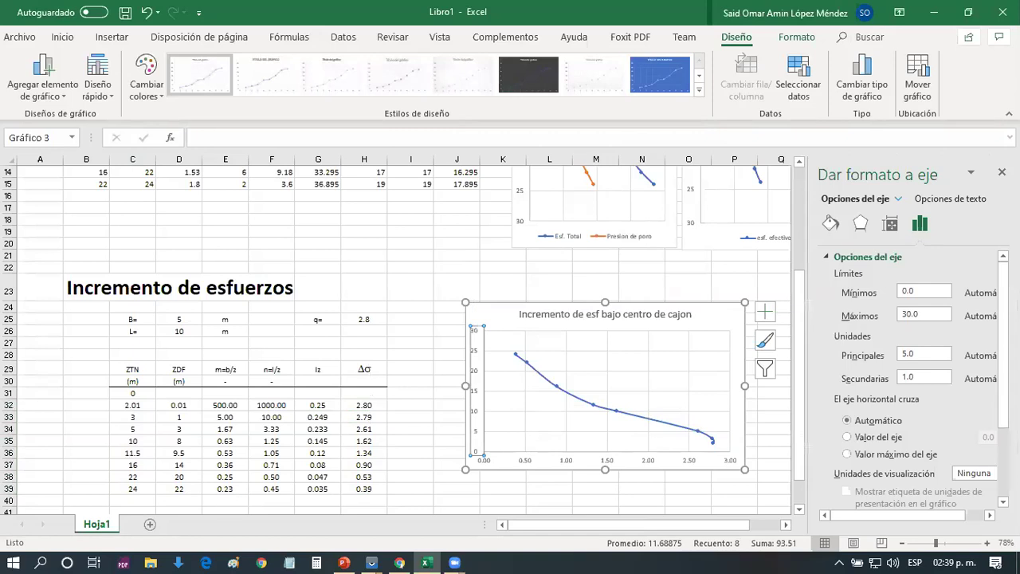
pyautogui.scroll(-2, 917, 382)
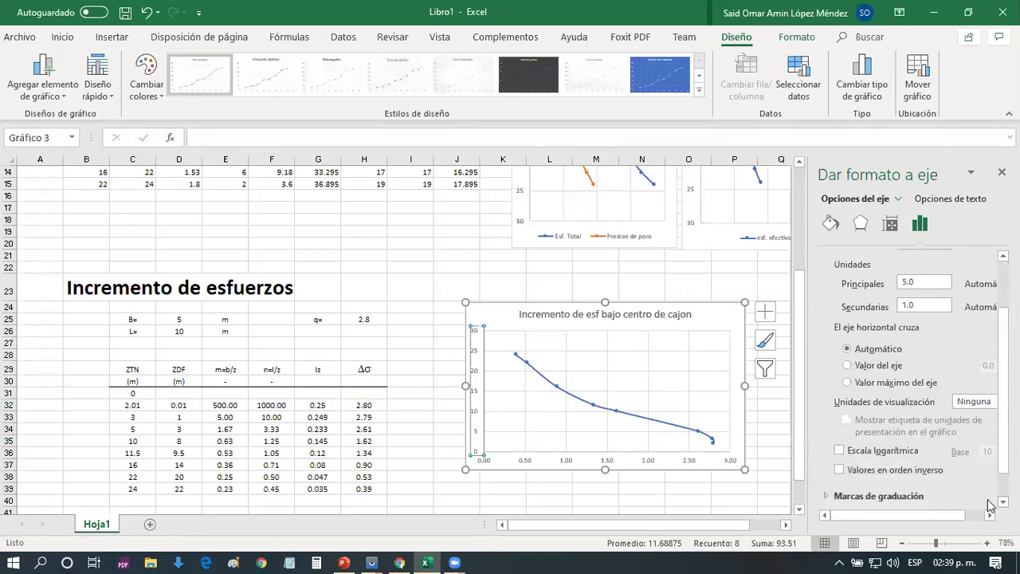
pyautogui.click(841, 470)
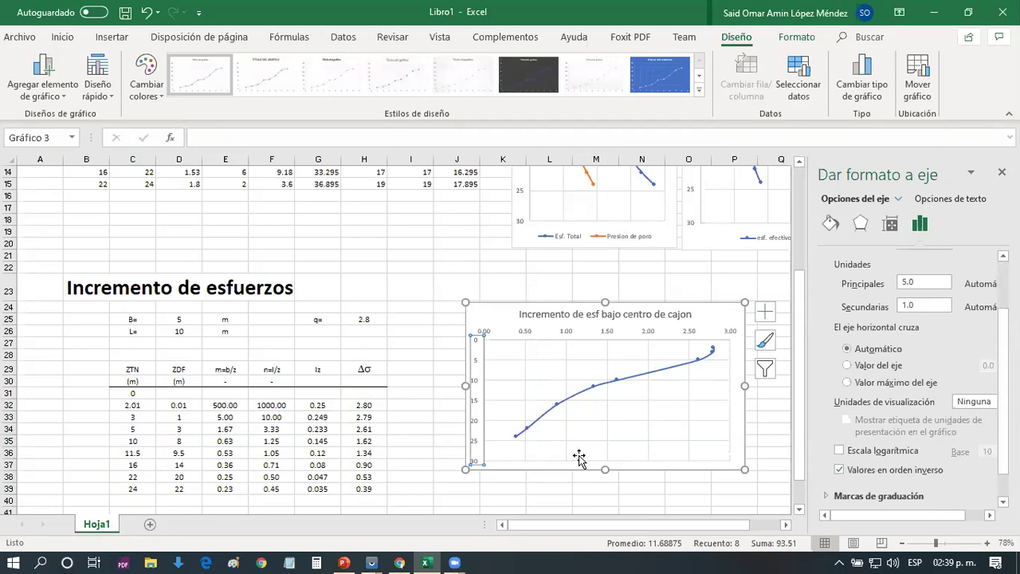
pyautogui.moveTo(593, 522); pyautogui.dragTo(590, 510)
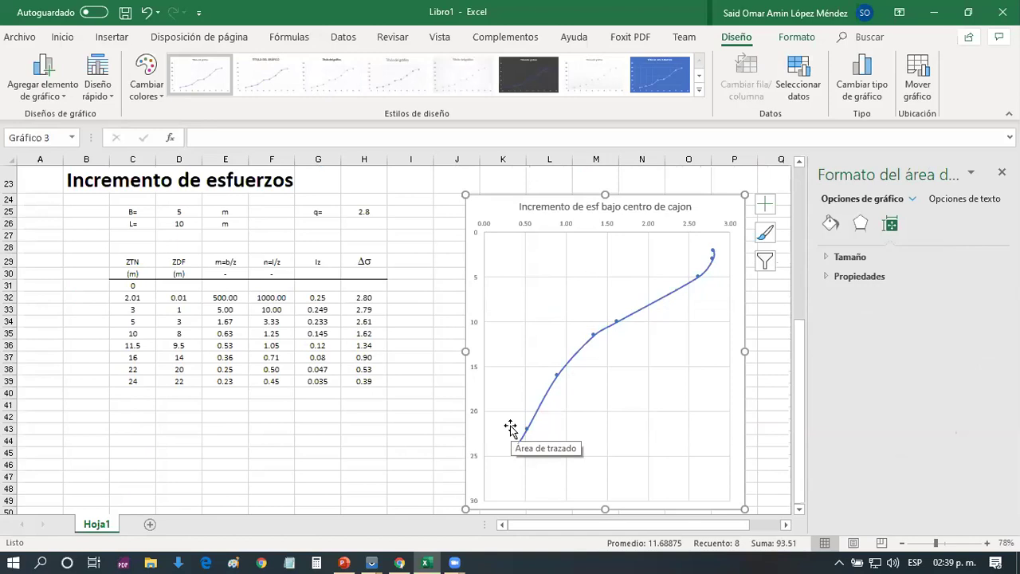
# Examine the effective stress chart and the source ranges of its data series beside the natural stresses table
pyautogui.click(800, 163)
pyautogui.scroll(7, 800, 163)
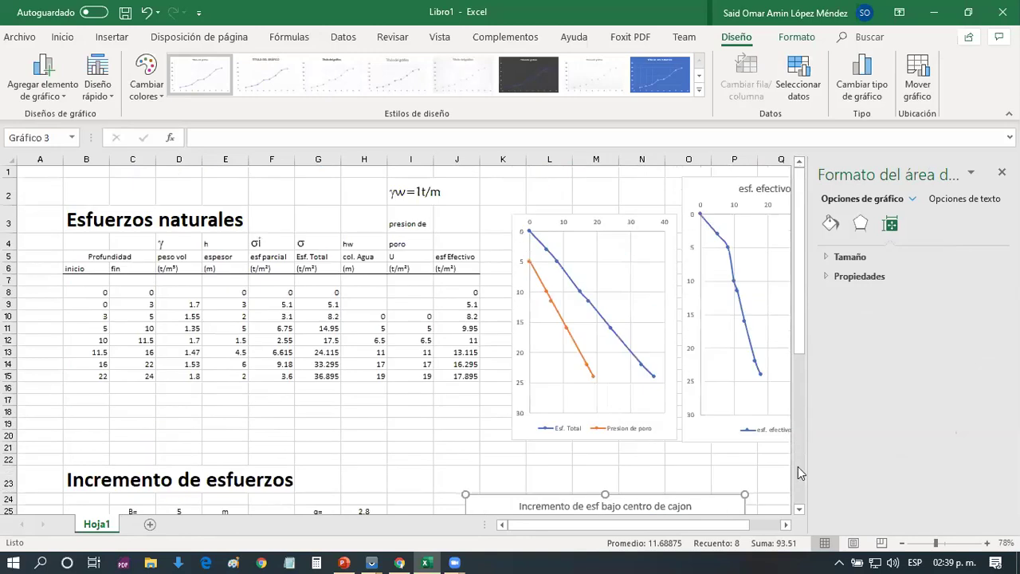
pyautogui.click(786, 524)
pyautogui.click(786, 524)
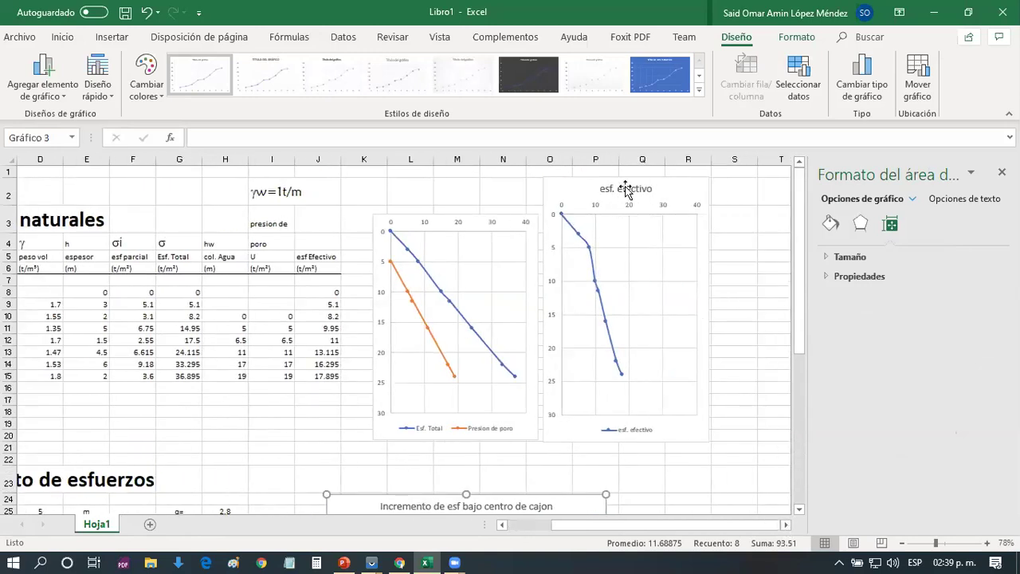
pyautogui.click(587, 246)
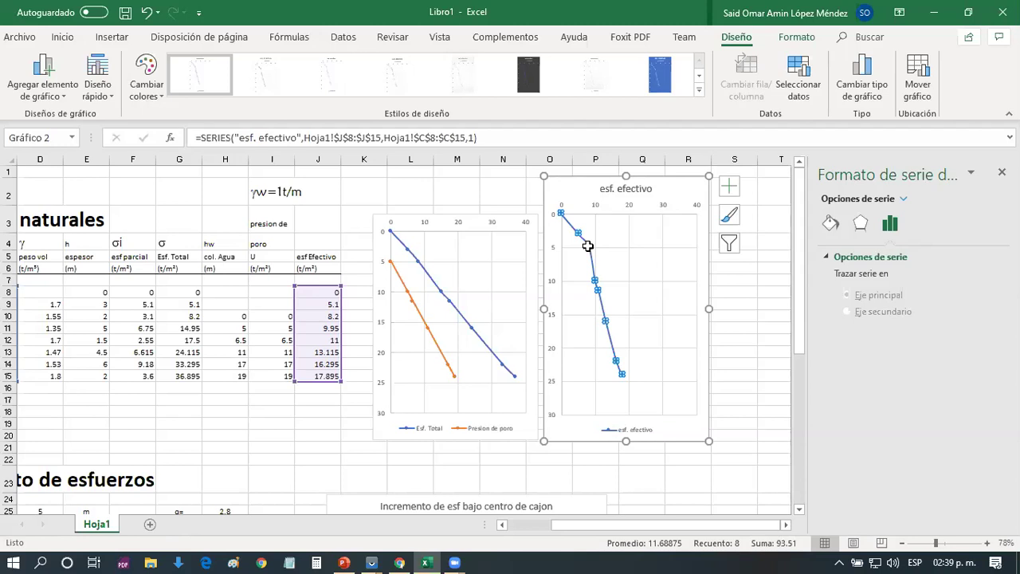
pyautogui.click(296, 480)
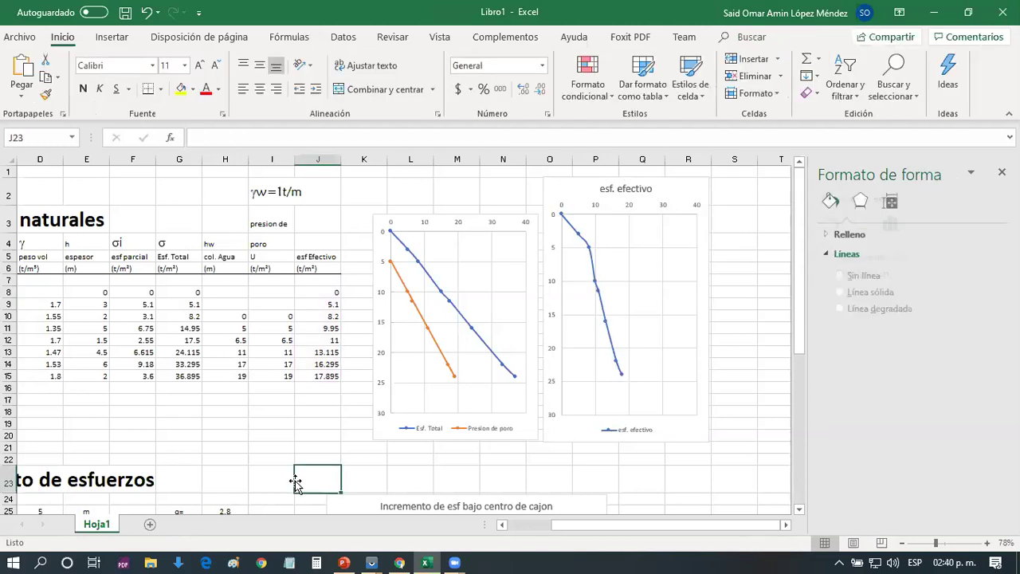
# Copy the "Incremento de esfuerzos" heading from B23 to cell B50, below the stress increment table
pyautogui.press('pagedown')
pyautogui.press('pagedown')
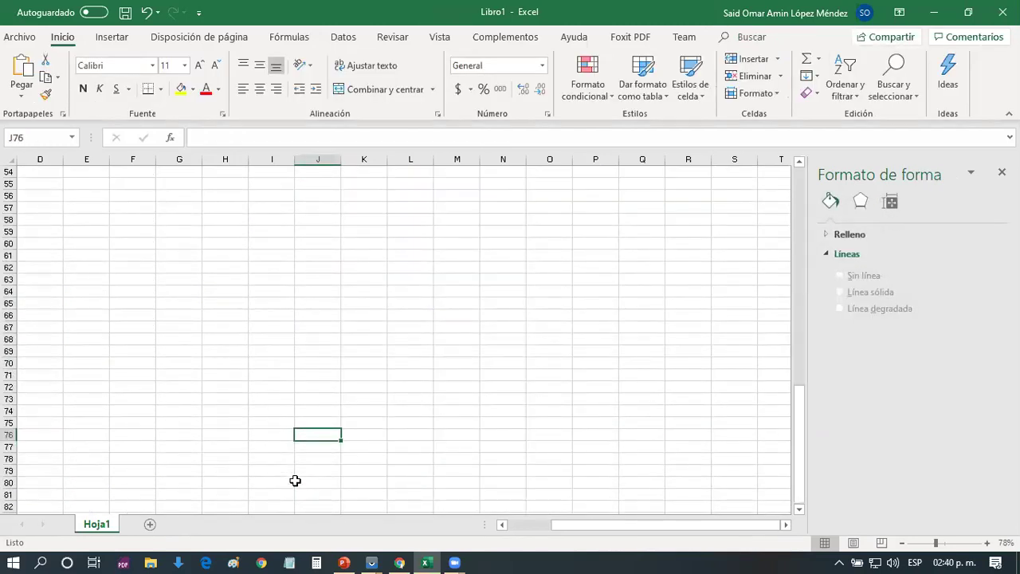
pyautogui.hotkey('ctrl', 'Home')
pyautogui.press('Down')
pyautogui.press('Down')
pyautogui.press('Down')
pyautogui.press('Down')
pyautogui.press('Down')
pyautogui.press('Down')
pyautogui.press('Down')
pyautogui.press('Down')
pyautogui.press('Down')
pyautogui.press('Down')
pyautogui.press('Down')
pyautogui.press('Down')
pyautogui.press('Down')
pyautogui.press('Down')
pyautogui.press('Down')
pyautogui.press('Down')
pyautogui.press('Down')
pyautogui.press('Down')
pyautogui.press('Down')
pyautogui.press('Down')
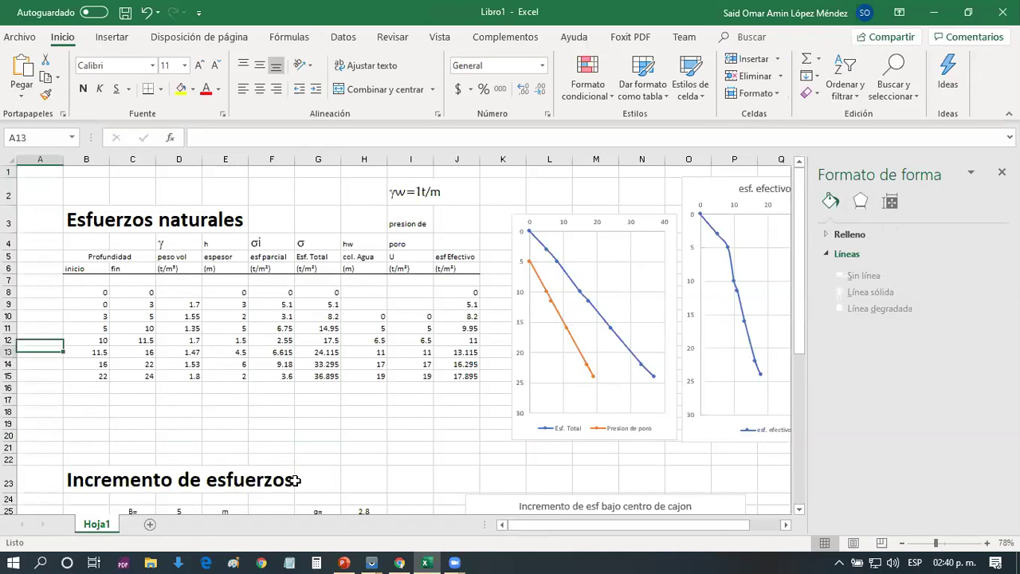
pyautogui.press('Right')
pyautogui.press('Up')
pyautogui.press('Up')
pyautogui.press('Up')
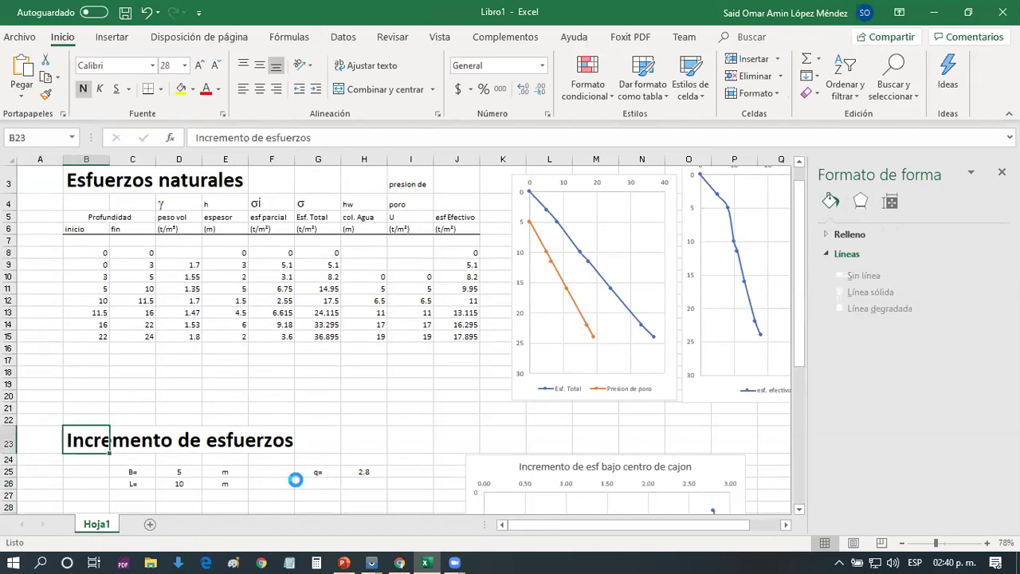
pyautogui.hotkey('ctrl', 'c')
pyautogui.press('Down')
pyautogui.press('Down')
pyautogui.press('Down')
pyautogui.press('Down')
pyautogui.press('Down')
pyautogui.press('Down')
pyautogui.press('Down')
pyautogui.press('Down')
pyautogui.press('Down')
pyautogui.press('Down')
pyautogui.press('Down')
pyautogui.press('Down')
pyautogui.press('Down')
pyautogui.press('Down')
pyautogui.press('Down')
pyautogui.press('Down')
pyautogui.press('Down')
pyautogui.press('Down')
pyautogui.press('Down')
pyautogui.press('Down')
pyautogui.press('Down')
pyautogui.press('Down')
pyautogui.press('Down')
pyautogui.press('Down')
pyautogui.press('Down')
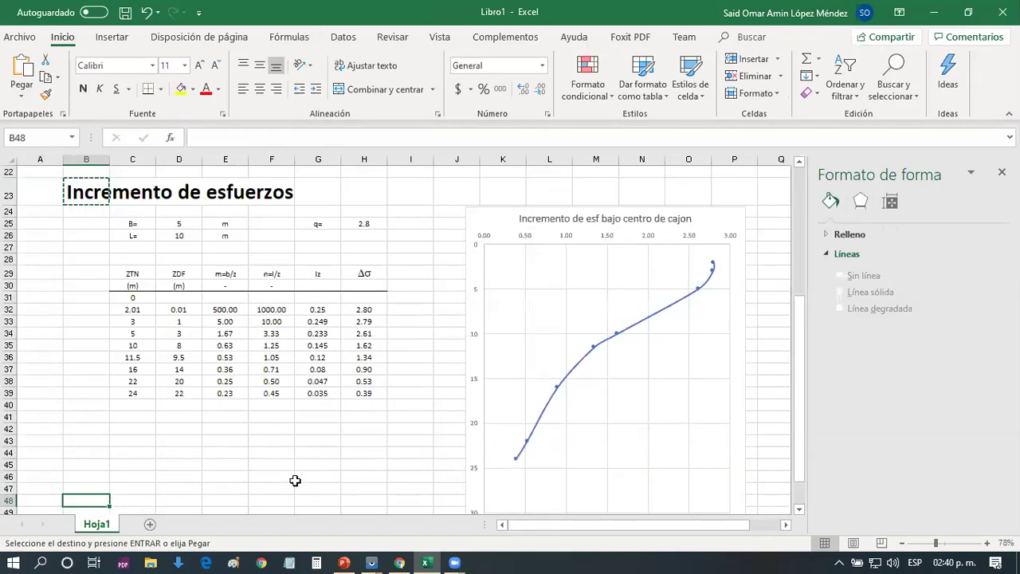
pyautogui.press('Up')
pyautogui.press('Up')
pyautogui.press('Up')
pyautogui.press('Up')
pyautogui.hotkey('ctrl', 'v')
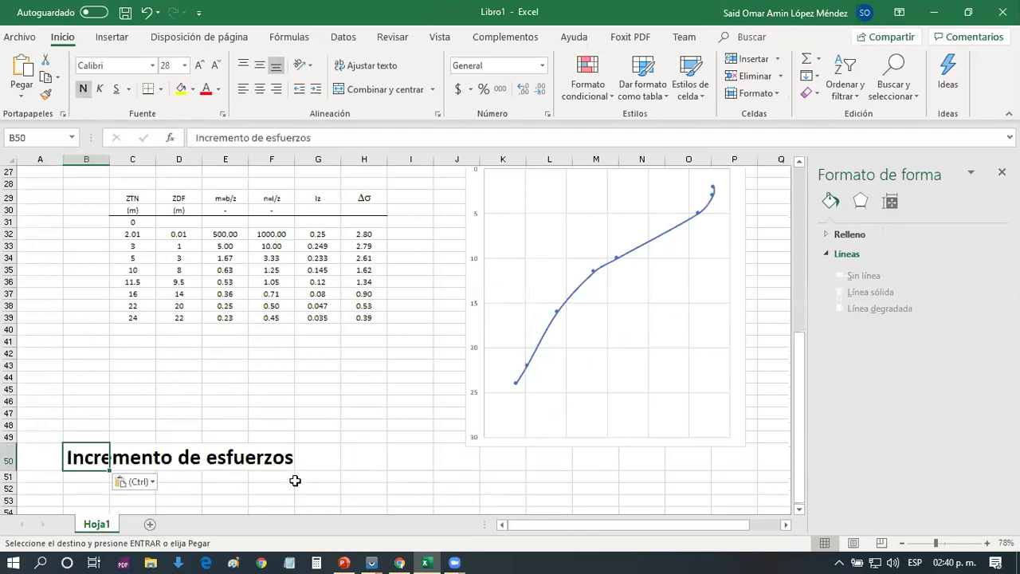
# Reword the copied heading in B50 as "Nuevo estado de esfuerzos"
pyautogui.press('Escape')
pyautogui.press('F2')
pyautogui.press('Home')
pyautogui.hotkey('shift', 'Right')
pyautogui.hotkey('shift', 'Right')
pyautogui.hotkey('shift', 'Right')
pyautogui.hotkey('shift', 'Right')
pyautogui.hotkey('shift', 'Right')
pyautogui.hotkey('shift', 'Right')
pyautogui.hotkey('shift', 'Right')
pyautogui.hotkey('shift', 'Right')
pyautogui.hotkey('shift', 'Right')
pyautogui.hotkey('shift', 'Right')
pyautogui.hotkey('shift', 'Right')
pyautogui.hotkey('shift', 'Right')
pyautogui.hotkey('shift', 'Right')
pyautogui.hotkey('shift', 'Right')
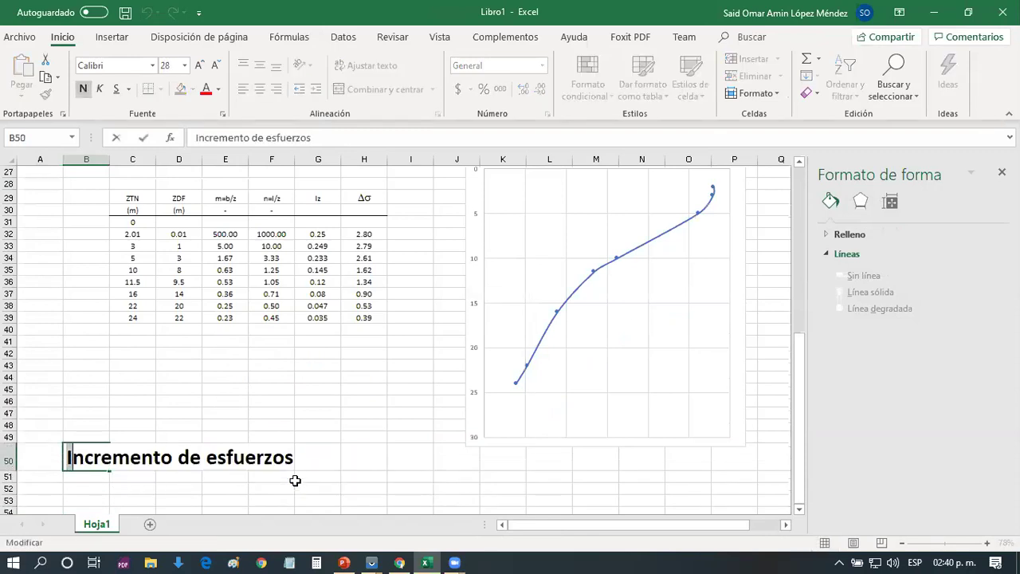
pyautogui.hotkey('shift', 'Left')
pyautogui.write('nuevo')
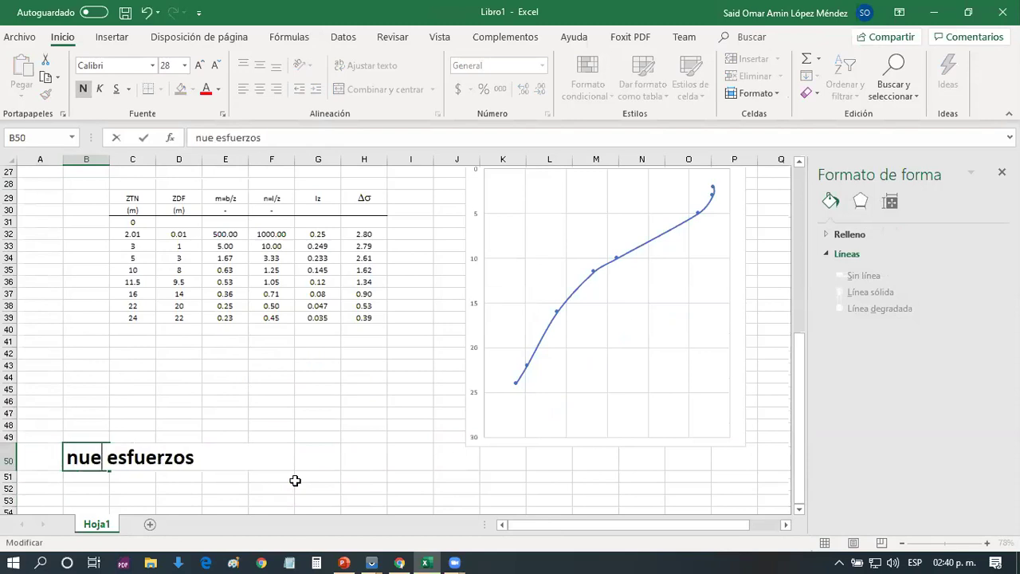
pyautogui.press('BackSpace')
pyautogui.press('BackSpace')
pyautogui.press('BackSpace')
pyautogui.press('BackSpace')
pyautogui.press('BackSpace')
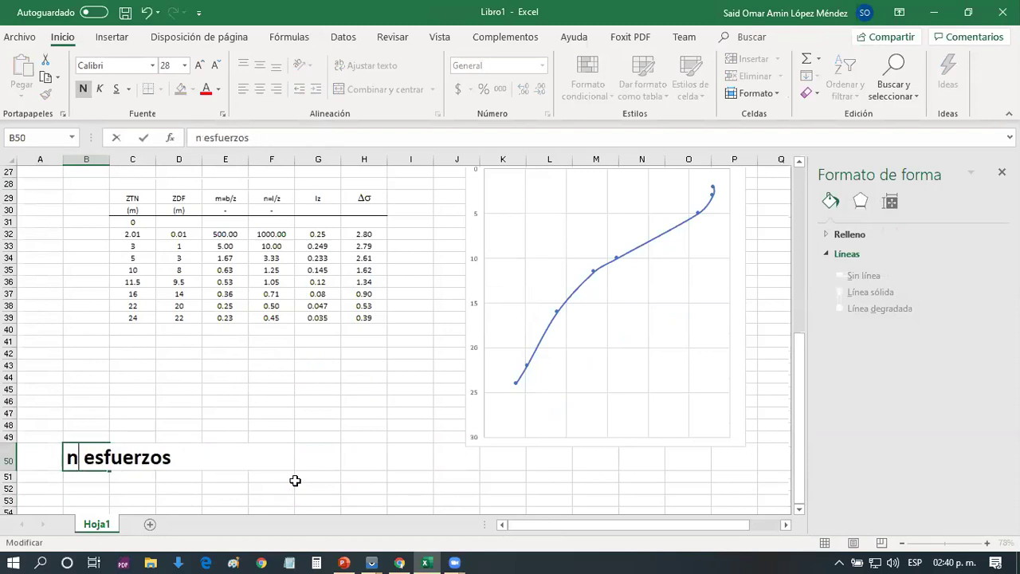
pyautogui.write('Nuev')
pyautogui.write('o esta')
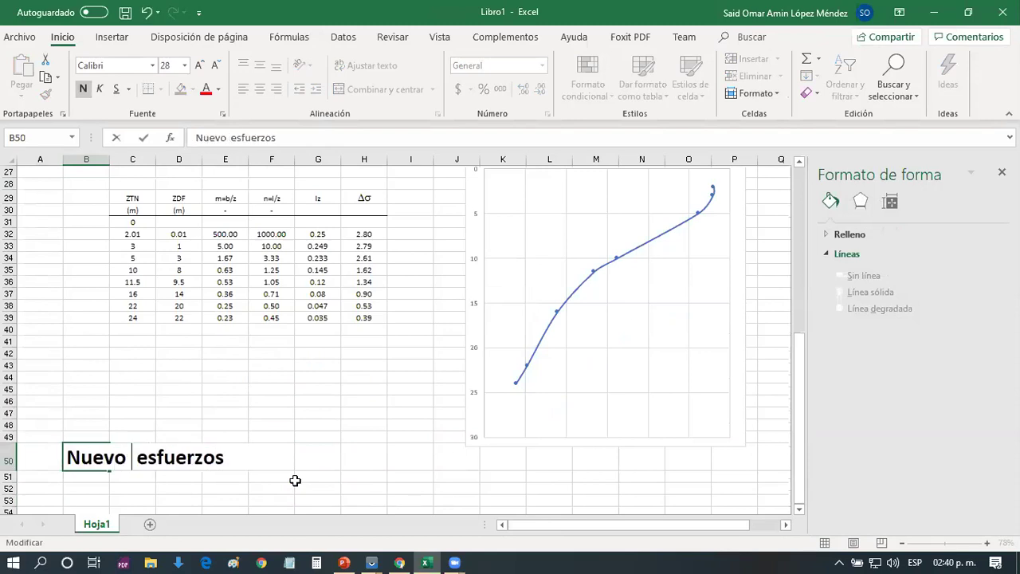
pyautogui.write('do de')
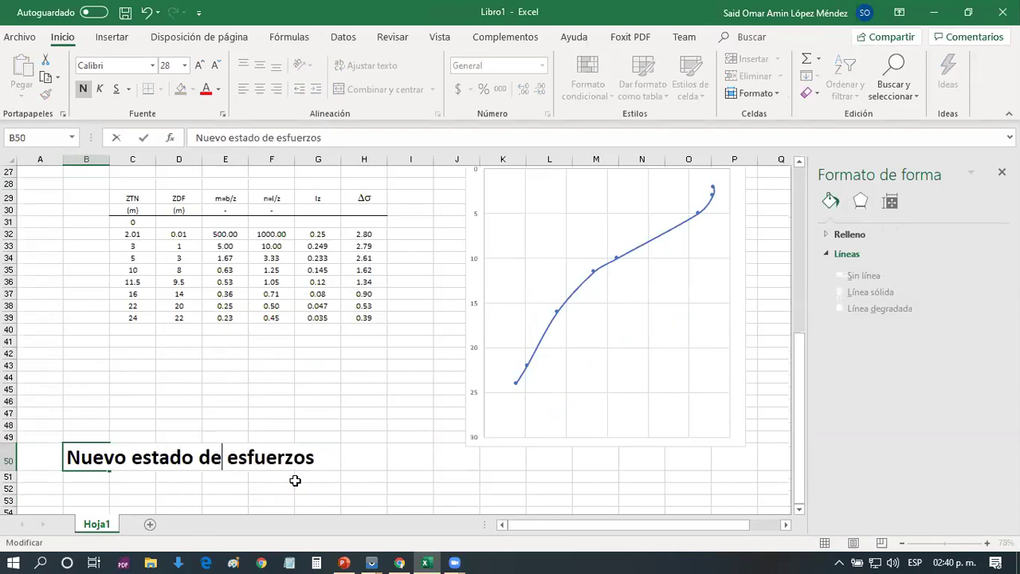
pyautogui.press('Return')
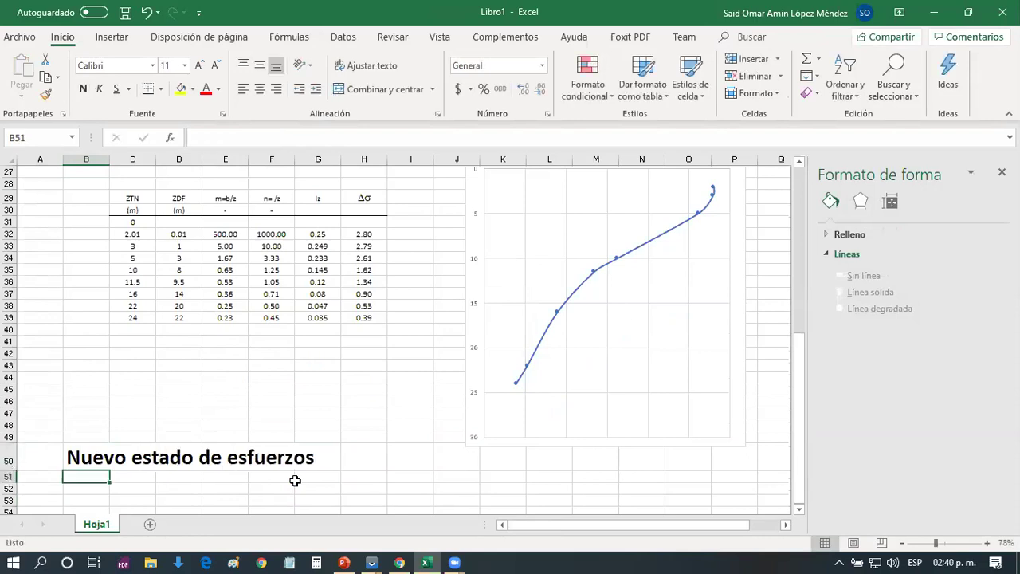
# Enter the depth column header "ZTN" in cell C52, below the new heading
pyautogui.press('Down')
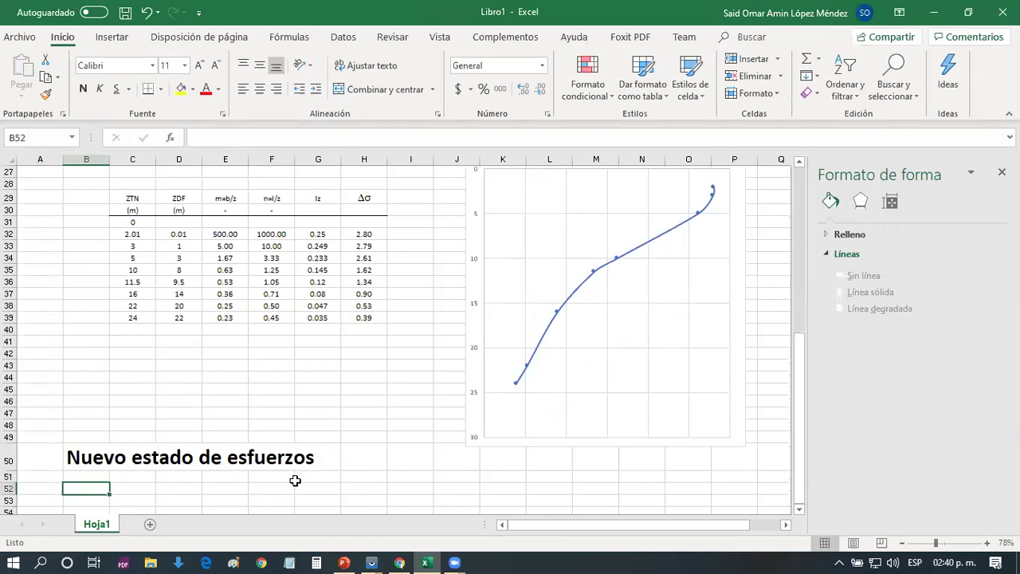
pyautogui.press('Right')
pyautogui.write('ZdF')
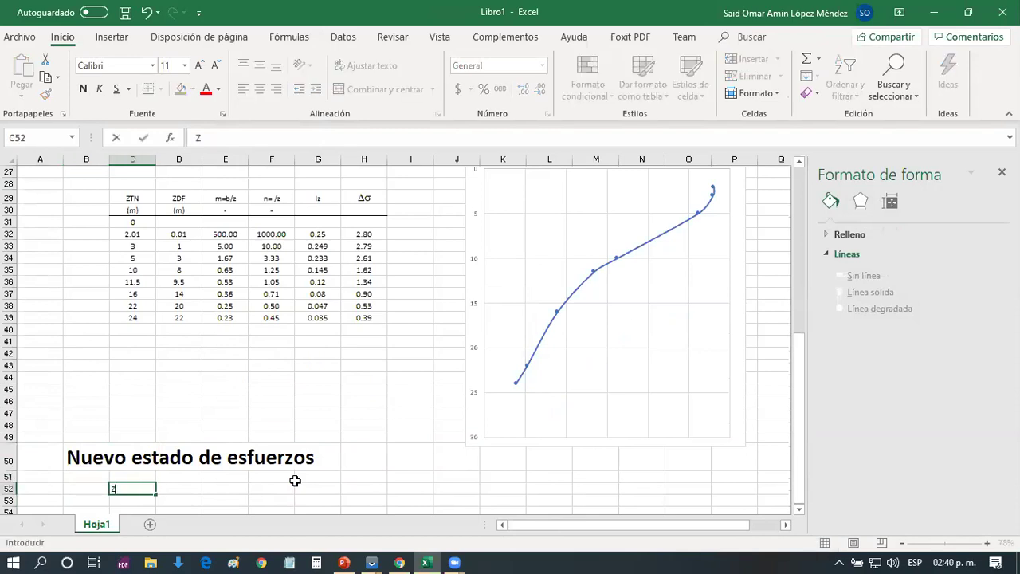
pyautogui.press('BackSpace')
pyautogui.press('BackSpace')
pyautogui.write('TN')
pyautogui.press('Return')
pyautogui.press('Return')
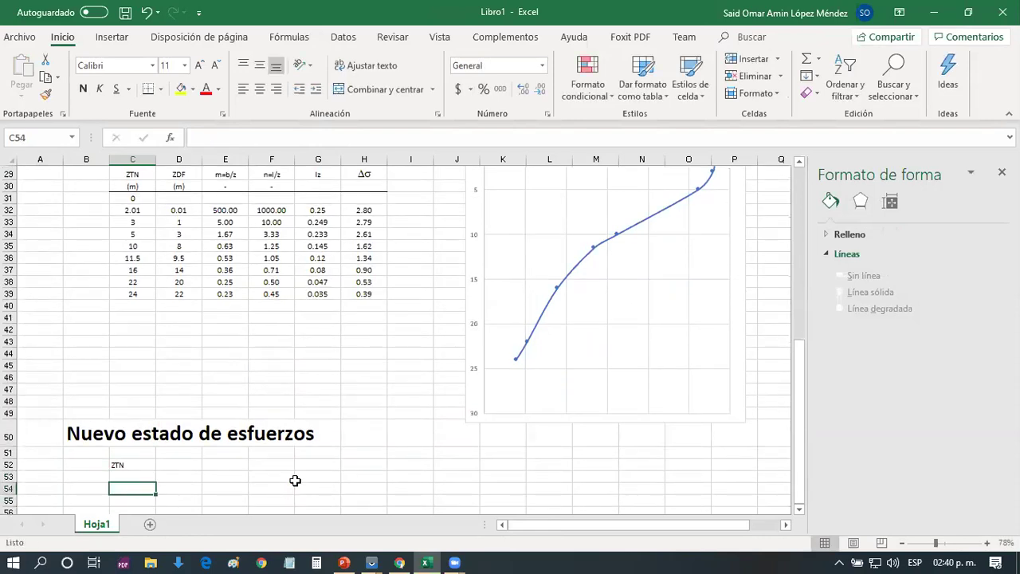
# Link cell C54 to the first ZTN depth of the stress increment table with the formula =C31
pyautogui.write('=')
pyautogui.press('Up')
pyautogui.press('Up')
pyautogui.press('Up')
pyautogui.press('Up')
pyautogui.press('Up')
pyautogui.press('Up')
pyautogui.press('Up')
pyautogui.press('Up')
pyautogui.press('Up')
pyautogui.press('Up')
pyautogui.press('Up')
pyautogui.press('Up')
pyautogui.press('Up')
pyautogui.press('Up')
pyautogui.press('Up')
pyautogui.press('Up')
pyautogui.press('Up')
pyautogui.press('Up')
pyautogui.press('Up')
pyautogui.press('Up')
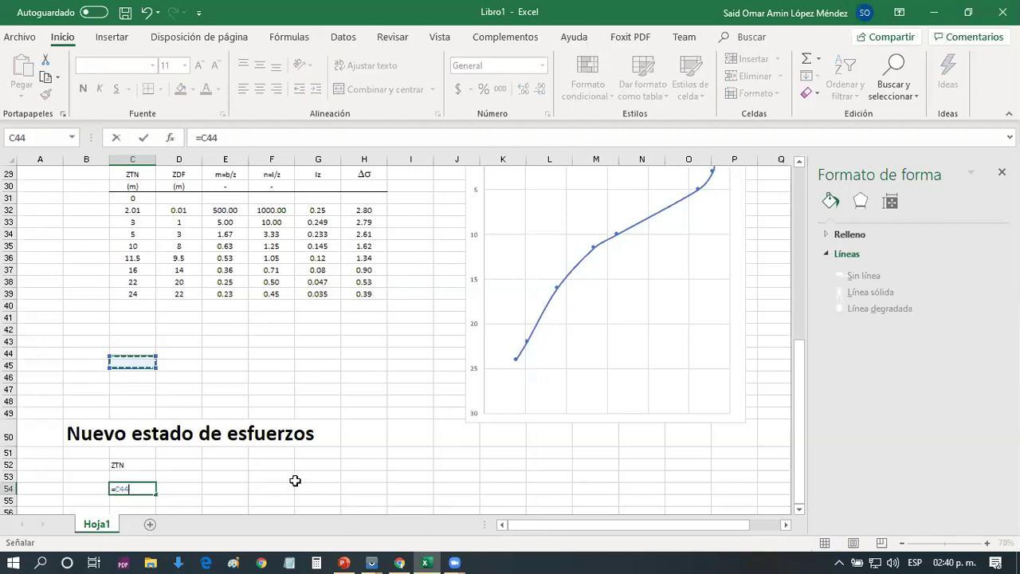
pyautogui.press('Down')
pyautogui.press('Return')
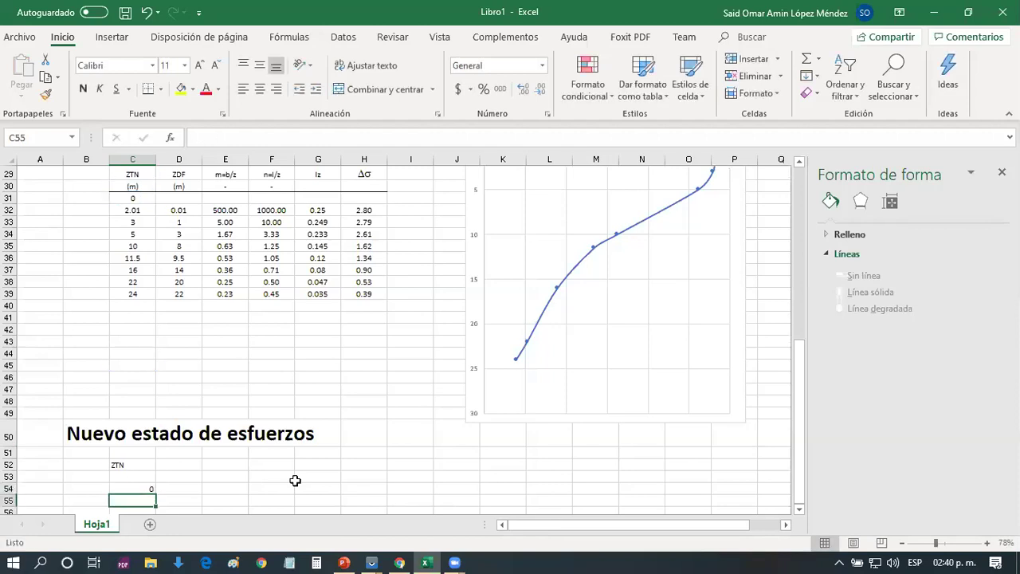
# Copy the depth link formula from C54 down the ZTN column through row 63
pyautogui.press('Up')
pyautogui.hotkey('ctrl', 'c')
pyautogui.hotkey('shift', 'Down')
pyautogui.hotkey('shift', 'Down')
pyautogui.hotkey('shift', 'Down')
pyautogui.hotkey('shift', 'Down')
pyautogui.hotkey('shift', 'Down')
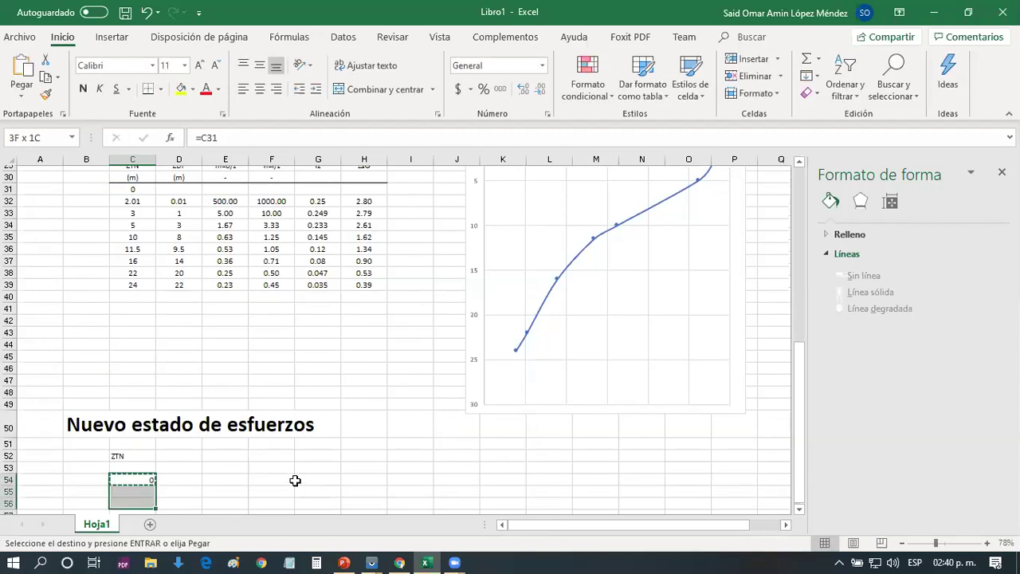
pyautogui.hotkey('shift', 'Down')
pyautogui.hotkey('shift', 'Down')
pyautogui.hotkey('shift', 'Down')
pyautogui.hotkey('ctrl', 'v')
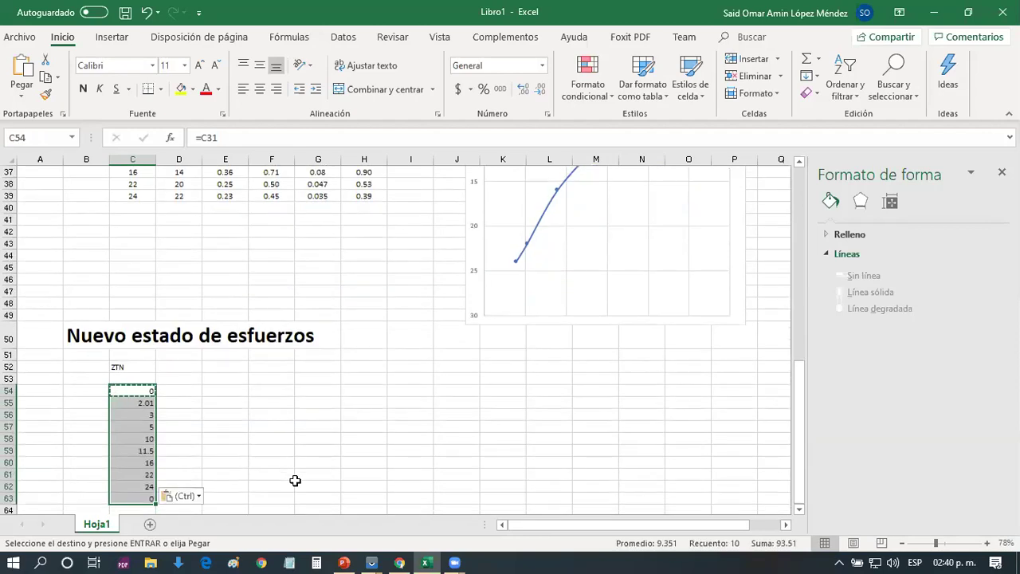
# Clear the surplus depth formula in C63 so the ZTN column ends at row 62
pyautogui.press('Down')
pyautogui.press('Down')
pyautogui.press('Down')
pyautogui.press('Down')
pyautogui.press('Down')
pyautogui.press('Down')
pyautogui.press('Down')
pyautogui.press('Down')
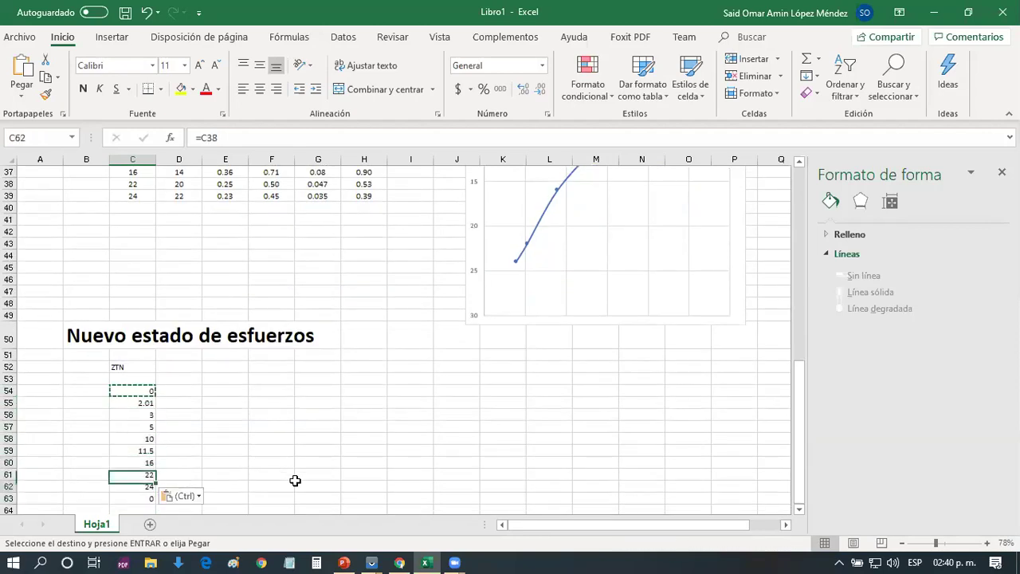
pyautogui.press('Escape')
# Enter the column header "Esf Efectivo" in cell D52, beside the ZTN header
pyautogui.press('Up')
pyautogui.press('Up')
pyautogui.press('Up')
pyautogui.press('Up')
pyautogui.press('Up')
pyautogui.press('Up')
pyautogui.press('Up')
pyautogui.press('Up')
pyautogui.press('Up')
pyautogui.press('Up')
pyautogui.press('Up')
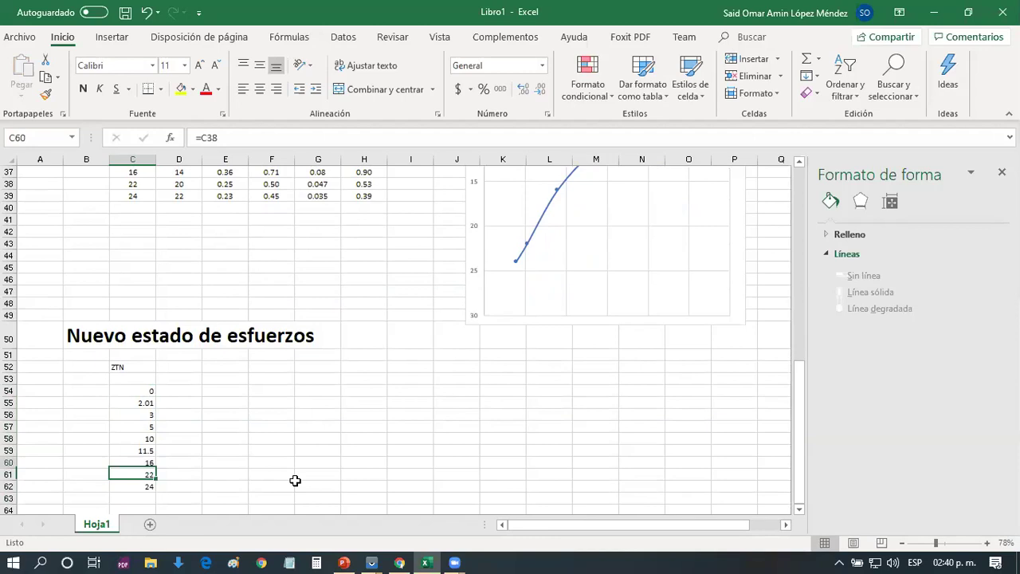
pyautogui.press('Right')
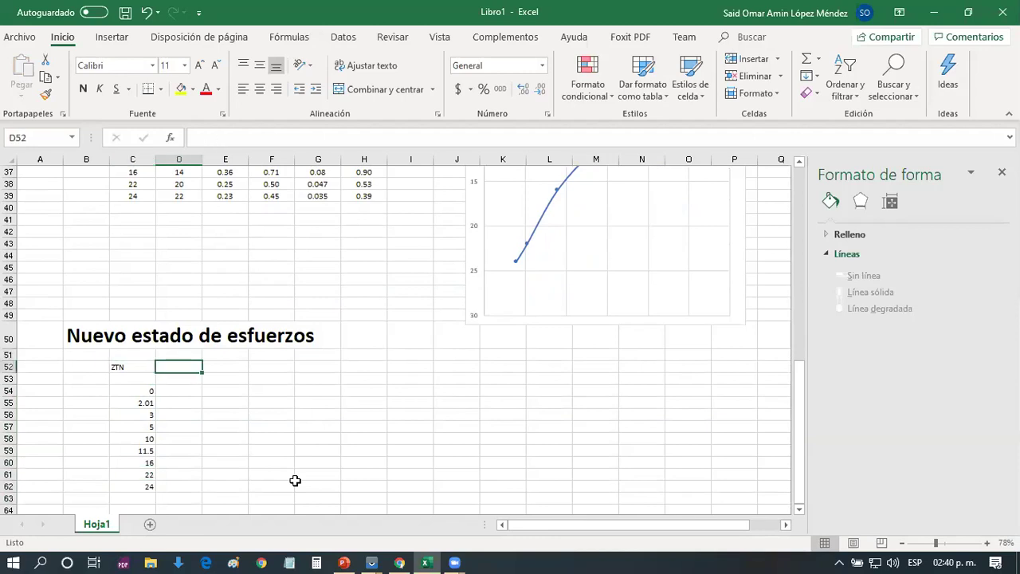
pyautogui.write('Esf Efectivo')
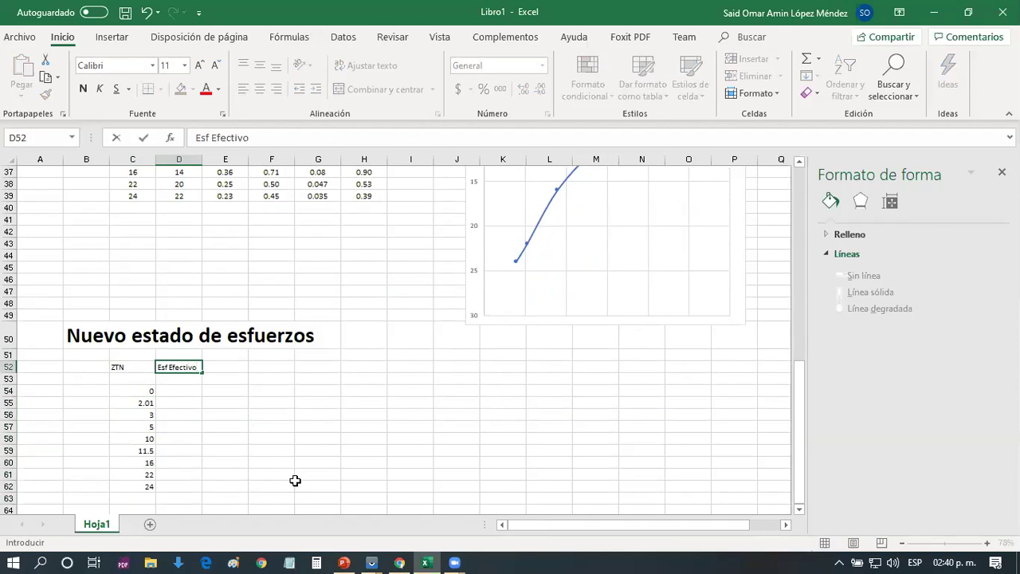
pyautogui.press('Return')
pyautogui.press('Return')
pyautogui.press('Return')
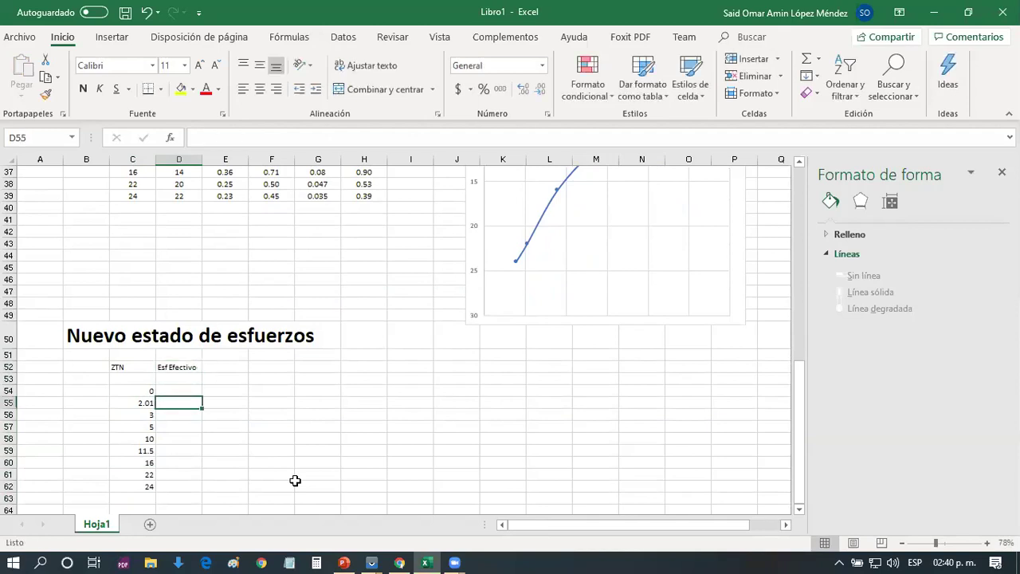
pyautogui.press('Return')
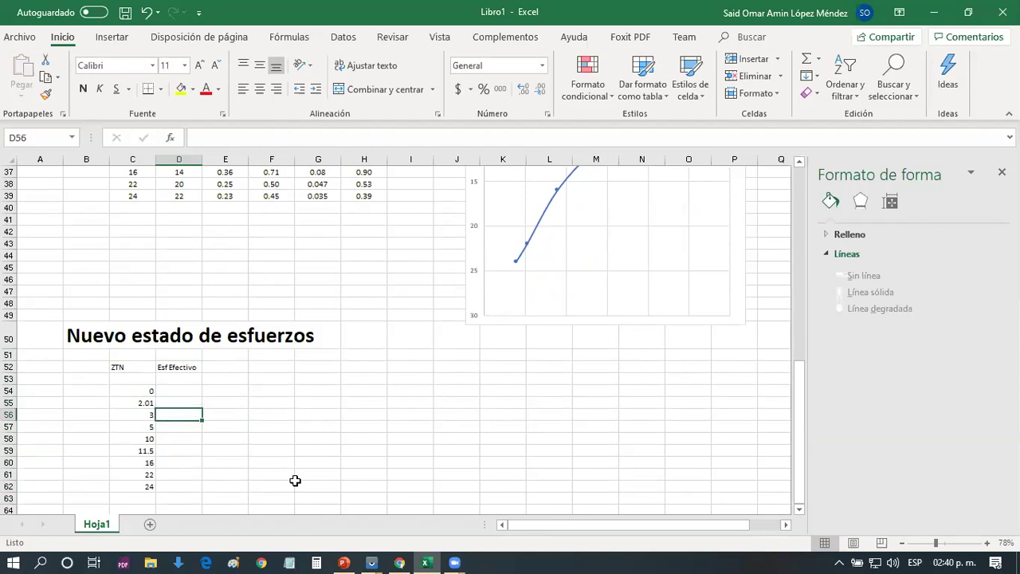
# Link cell D56 to the effective stress in the natural stresses table with the formula =J9
pyautogui.write('=')
pyautogui.press('Up')
pyautogui.press('Up')
pyautogui.press('Up')
pyautogui.press('Up')
pyautogui.press('Up')
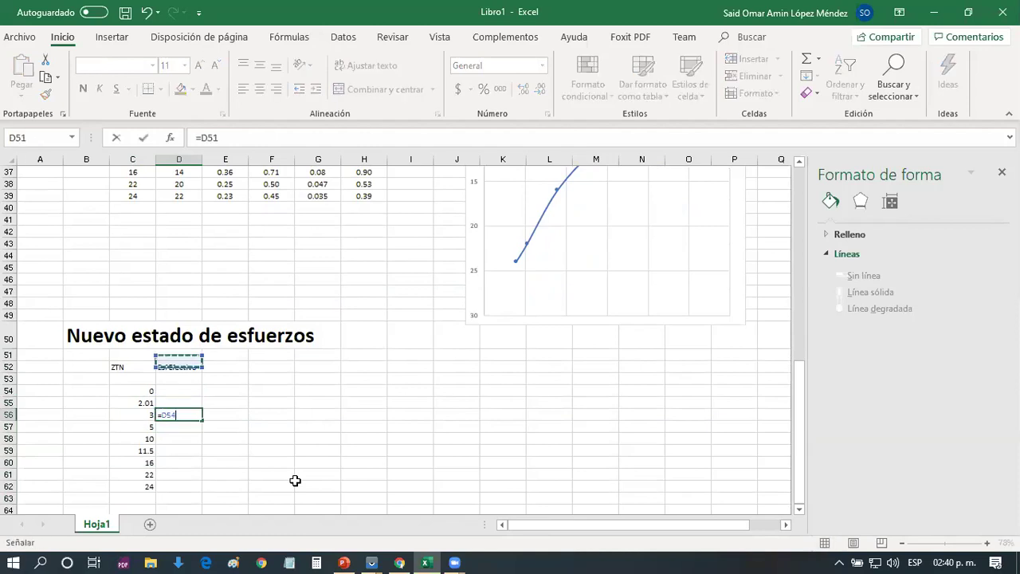
pyautogui.press('Up')
pyautogui.press('Up')
pyautogui.press('Up')
pyautogui.press('Up')
pyautogui.press('Up')
pyautogui.press('Up')
pyautogui.press('Up')
pyautogui.press('Up')
pyautogui.press('Up')
pyautogui.press('Up')
pyautogui.press('Up')
pyautogui.press('Up')
pyautogui.press('Up')
pyautogui.press('Up')
pyautogui.press('Up')
pyautogui.press('Up')
pyautogui.press('Up')
pyautogui.press('Up')
pyautogui.press('Up')
pyautogui.press('Up')
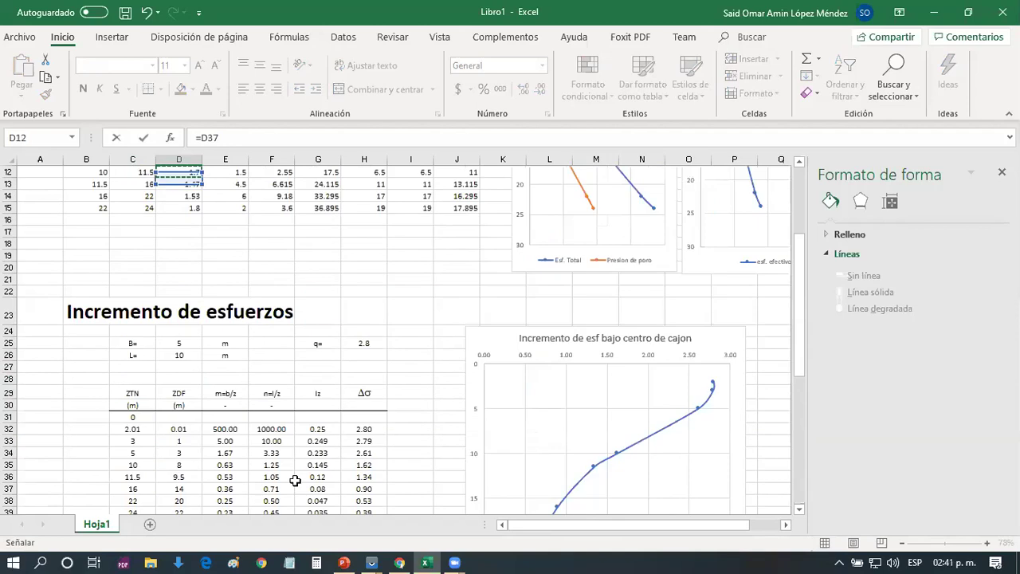
pyautogui.press('Up')
pyautogui.press('Up')
pyautogui.press('Up')
pyautogui.press('Up')
pyautogui.press('Up')
pyautogui.press('Up')
pyautogui.press('Up')
pyautogui.press('Down')
pyautogui.press('Down')
pyautogui.press('Down')
pyautogui.press('Down')
pyautogui.press('Right')
pyautogui.press('Right')
pyautogui.press('Right')
pyautogui.press('Right')
pyautogui.press('Right')
pyautogui.press('Right')
pyautogui.press('Left')
pyautogui.press('Return')
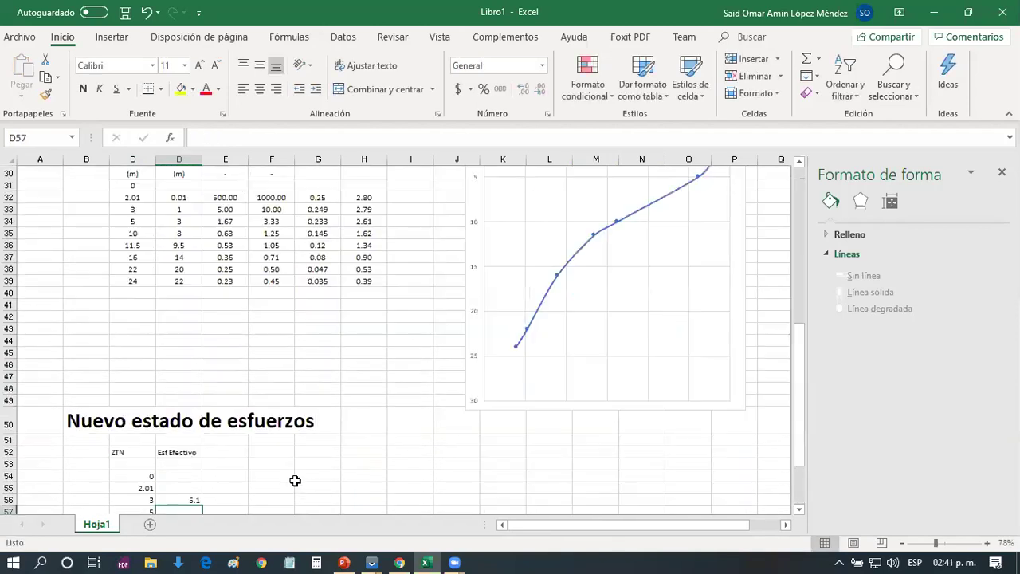
# Copy the effective stress link formula from D56 down the Esf Efectivo column through row 62
pyautogui.press('Up')
pyautogui.hotkey('ctrl', 'c')
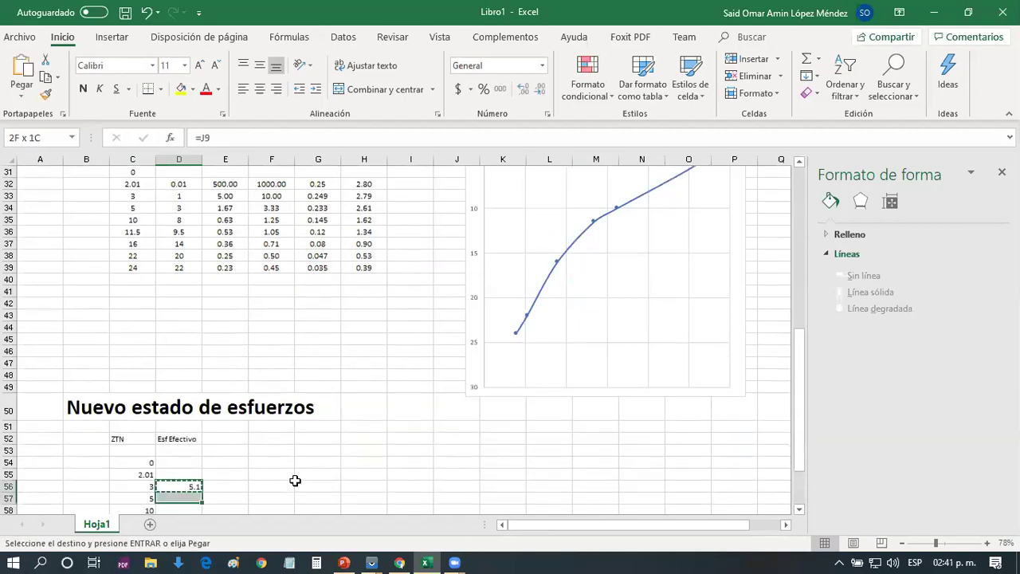
pyautogui.hotkey('shift', 'Down')
pyautogui.hotkey('shift', 'Down')
pyautogui.hotkey('shift', 'Down')
pyautogui.hotkey('shift', 'Down')
pyautogui.hotkey('shift', 'Down')
pyautogui.hotkey('shift', 'Down')
pyautogui.hotkey('ctrl', 'v')
pyautogui.press('Escape')
# Enter the two-line column header "Incremento" and "esfuerzos" in cells E52 and E53
pyautogui.press('Up')
pyautogui.press('Up')
pyautogui.press('Up')
pyautogui.press('Right')
pyautogui.press('Up')
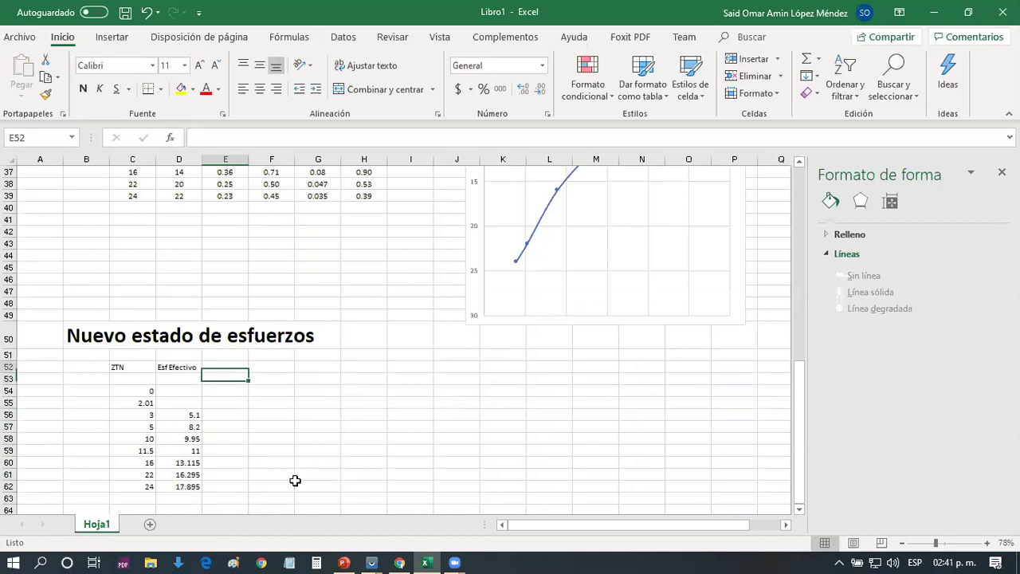
pyautogui.write('Incremento')
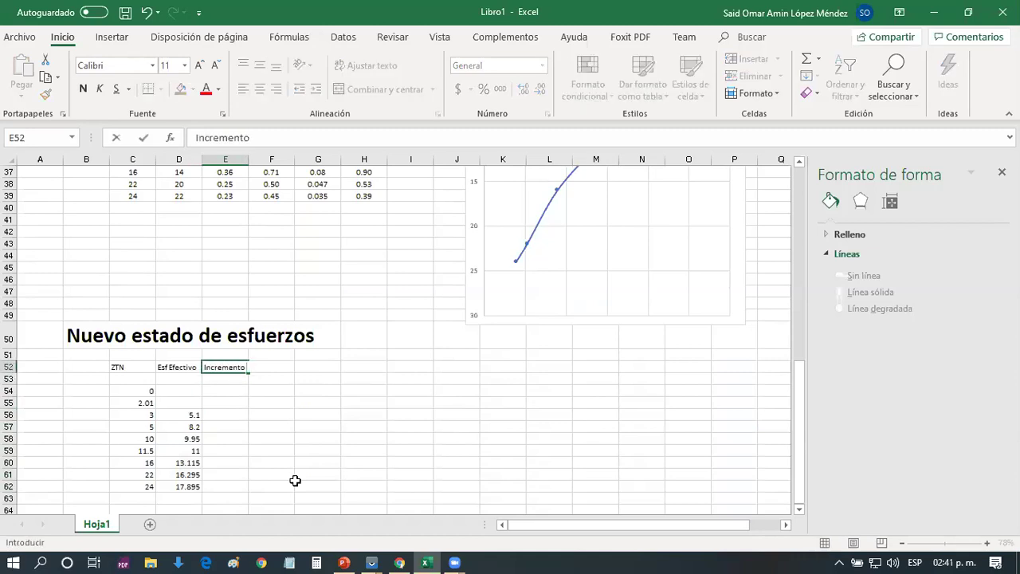
pyautogui.press('Return')
pyautogui.write('esfuerzos')
pyautogui.press('Return')
# Link cell E56 to the Δσ column of the stress increment table with the formula =H33
pyautogui.press('Down')
pyautogui.press('Down')
pyautogui.write('=')
pyautogui.press('Up')
pyautogui.press('Up')
pyautogui.press('Up')
pyautogui.press('Up')
pyautogui.press('Up')
pyautogui.press('Up')
pyautogui.press('Up')
pyautogui.press('Up')
pyautogui.press('Up')
pyautogui.press('Up')
pyautogui.press('Up')
pyautogui.press('Up')
pyautogui.press('Up')
pyautogui.press('Up')
pyautogui.press('Up')
pyautogui.press('Up')
pyautogui.press('Up')
pyautogui.press('Up')
pyautogui.press('Up')
pyautogui.press('Up')
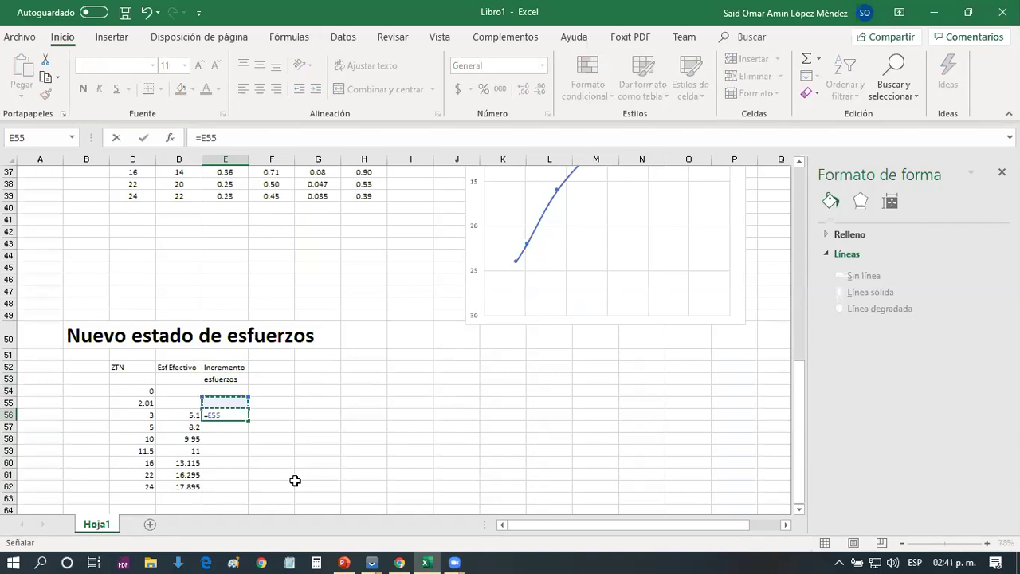
pyautogui.press('Up')
pyautogui.press('Up')
pyautogui.press('Down')
pyautogui.press('Right')
pyautogui.press('Right')
pyautogui.press('Right')
pyautogui.press('Return')
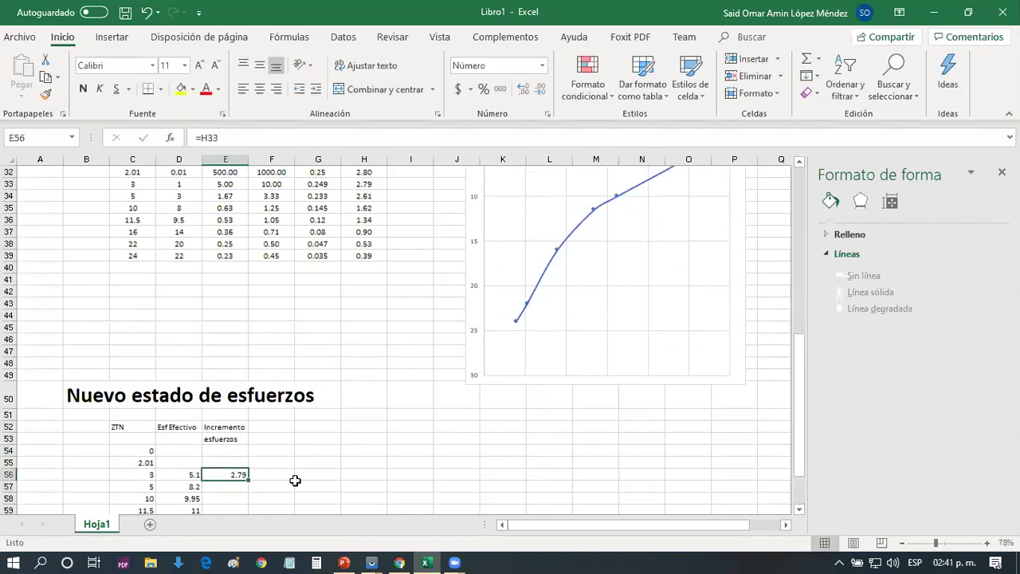
# Copy the stress increment link formula from E56 down the column through row 62
pyautogui.hotkey('ctrl', 'c')
pyautogui.hotkey('shift', 'Down')
pyautogui.hotkey('shift', 'Down')
pyautogui.hotkey('shift', 'Down')
pyautogui.hotkey('shift', 'Down')
pyautogui.hotkey('shift', 'Down')
pyautogui.hotkey('shift', 'Down')
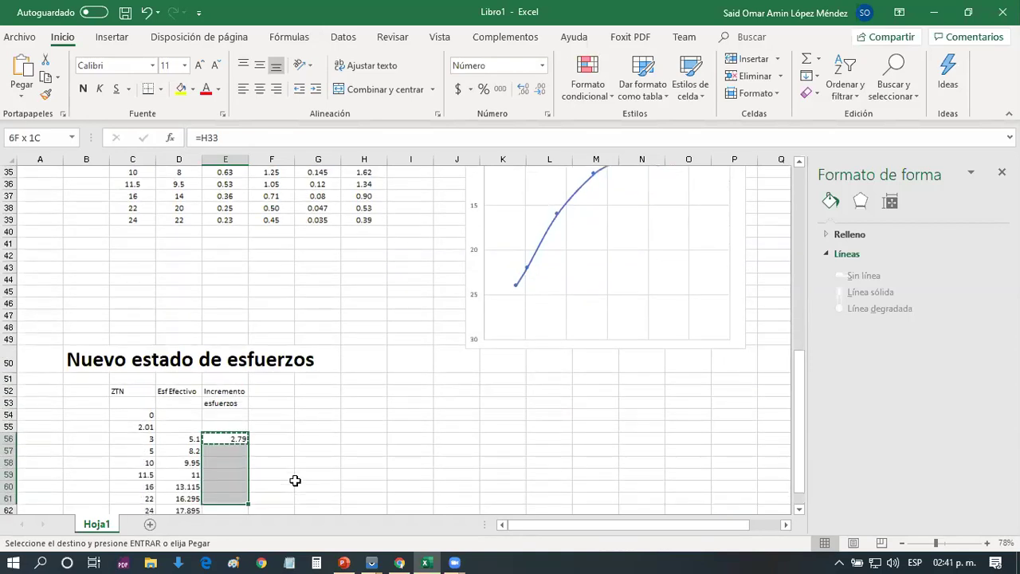
pyautogui.hotkey('ctrl', 'v')
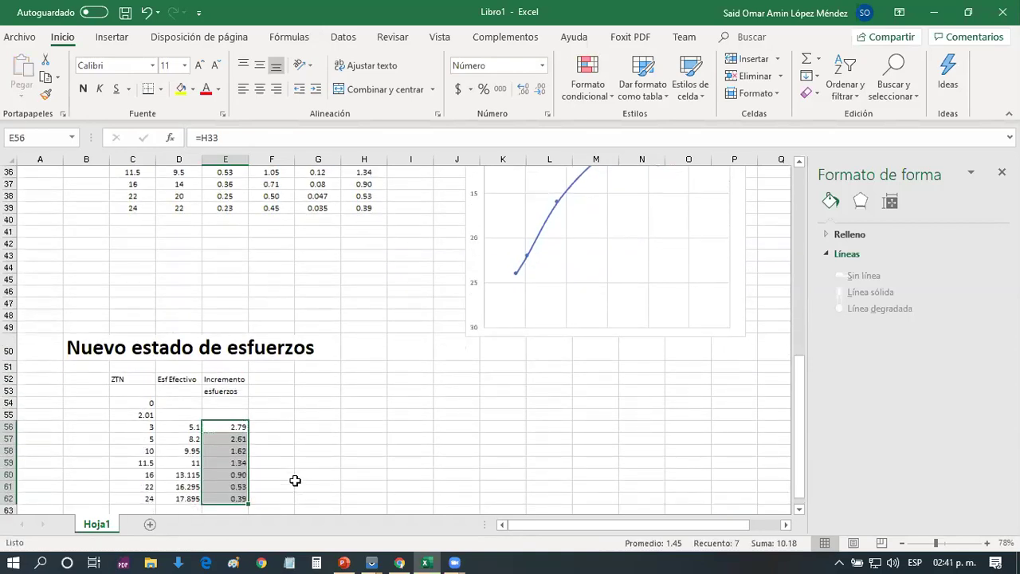
pyautogui.press('Escape')
# Duplicate the "Incremento de esf bajo centro de cajon" chart beside the new stress state table at cell H53
pyautogui.press('Up')
pyautogui.press('Up')
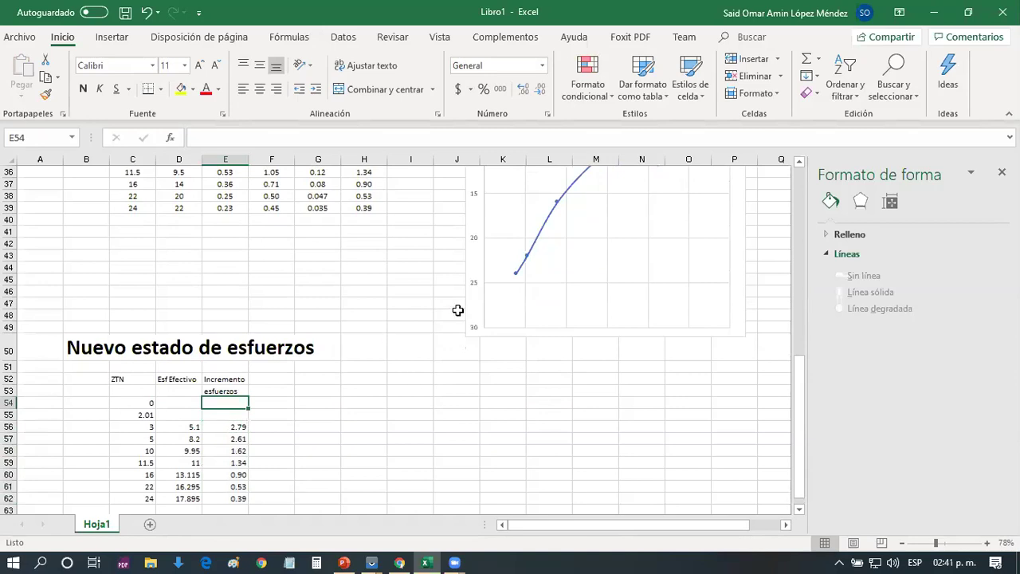
pyautogui.click(472, 260)
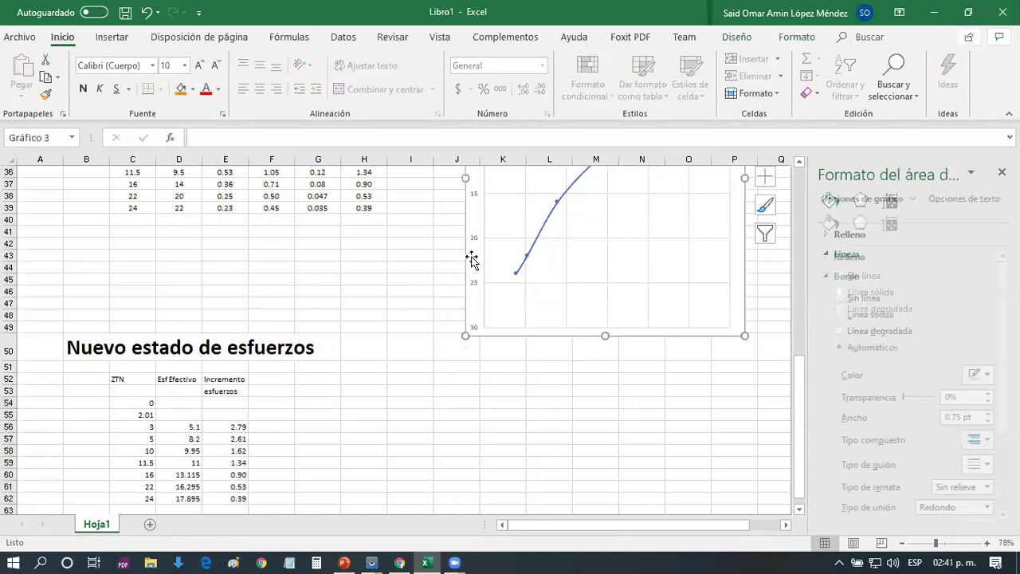
pyautogui.click(374, 391)
pyautogui.hotkey('ctrl', 'v')
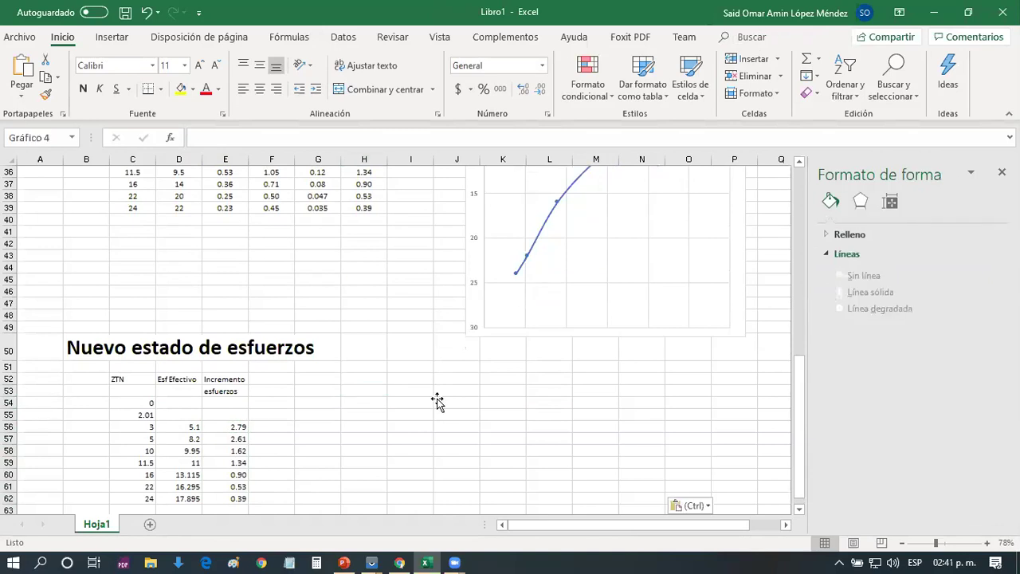
pyautogui.click(800, 508)
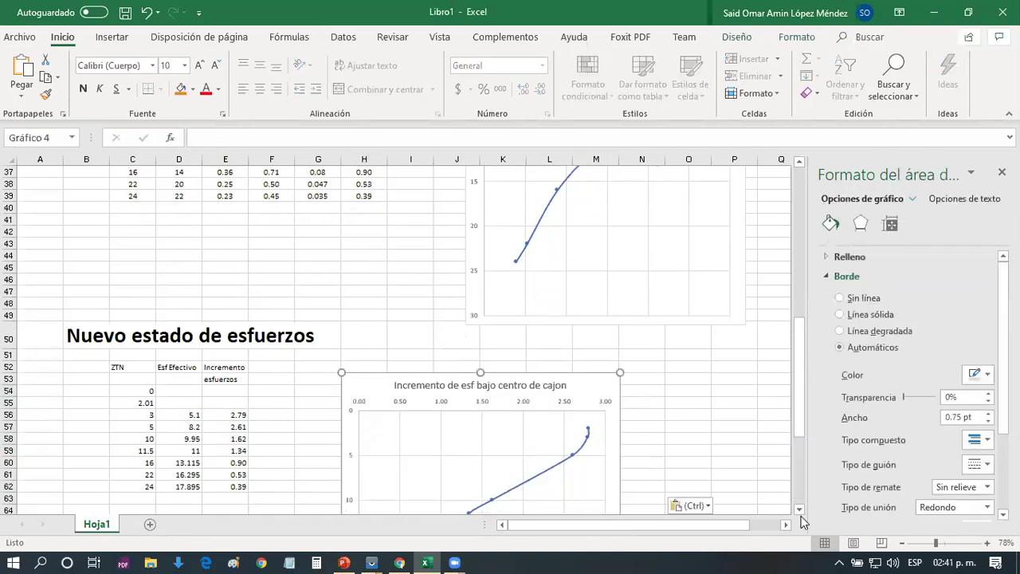
pyautogui.click(799, 509)
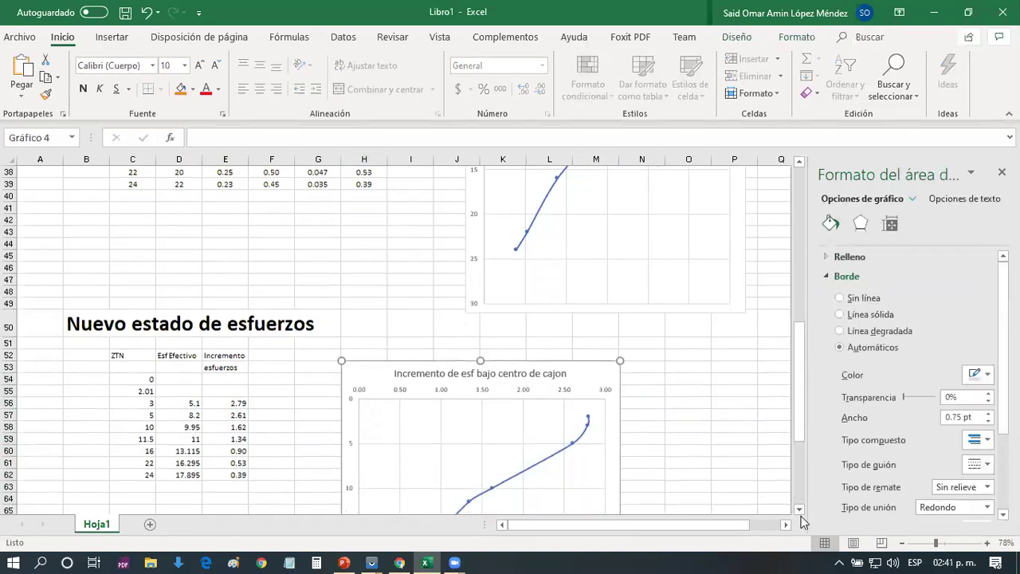
pyautogui.scroll(-4, 562, 236)
# Edit the duplicated chart's data series and rename it "Nuevos esfuerzos"
pyautogui.click(585, 282)
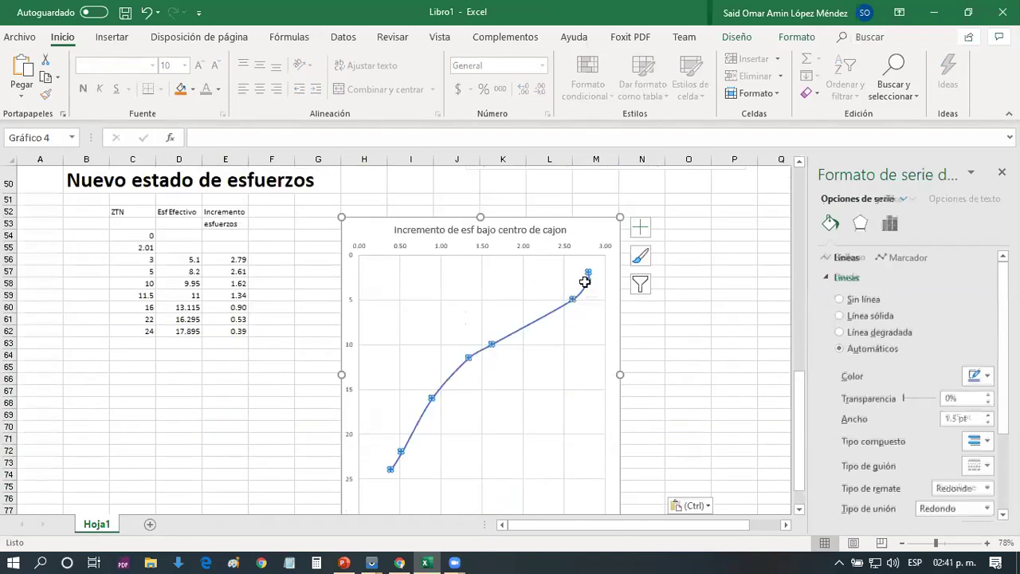
pyautogui.rightClick(585, 281)
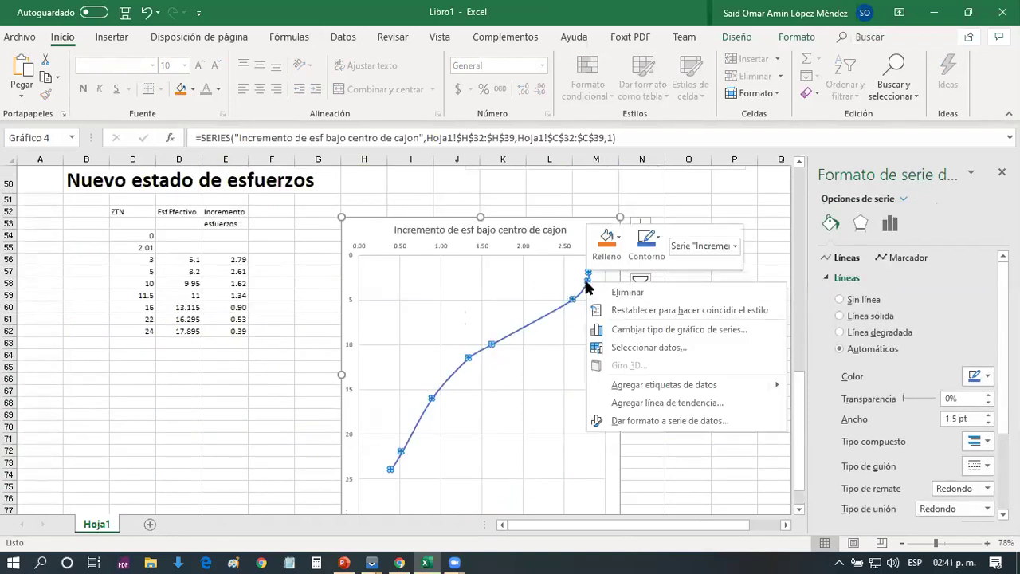
pyautogui.click(623, 348)
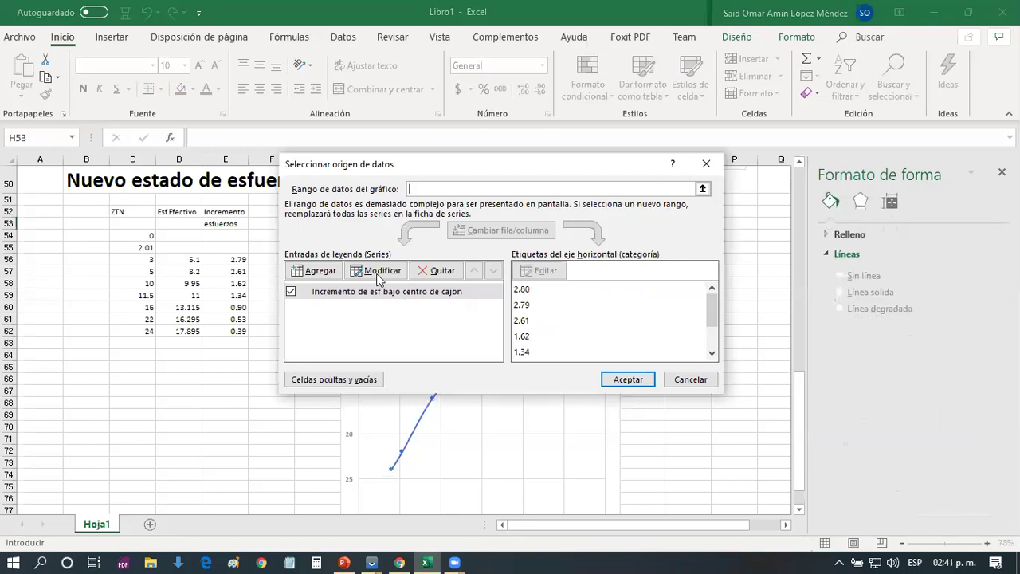
pyautogui.click(385, 333)
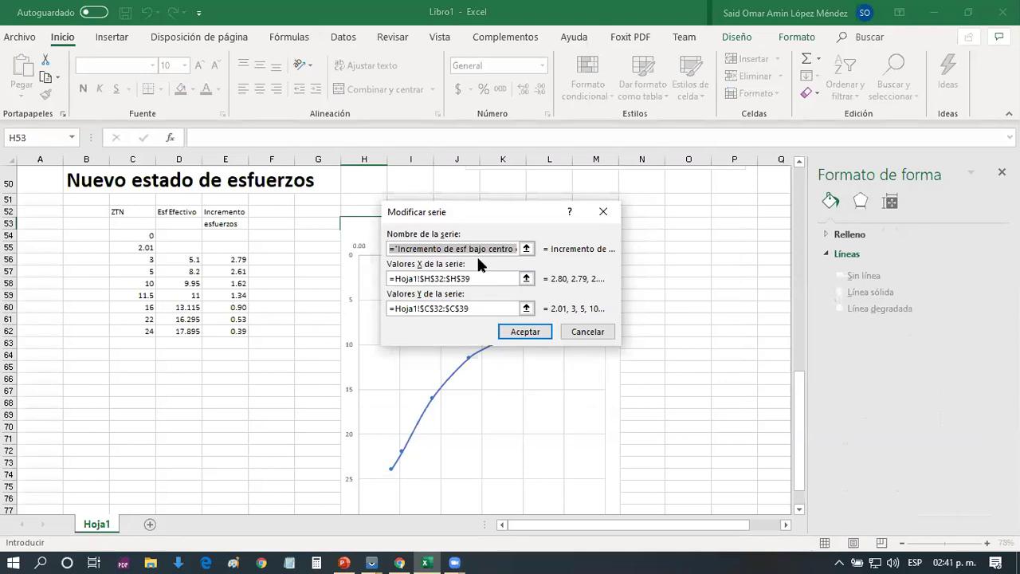
pyautogui.write('Nue')
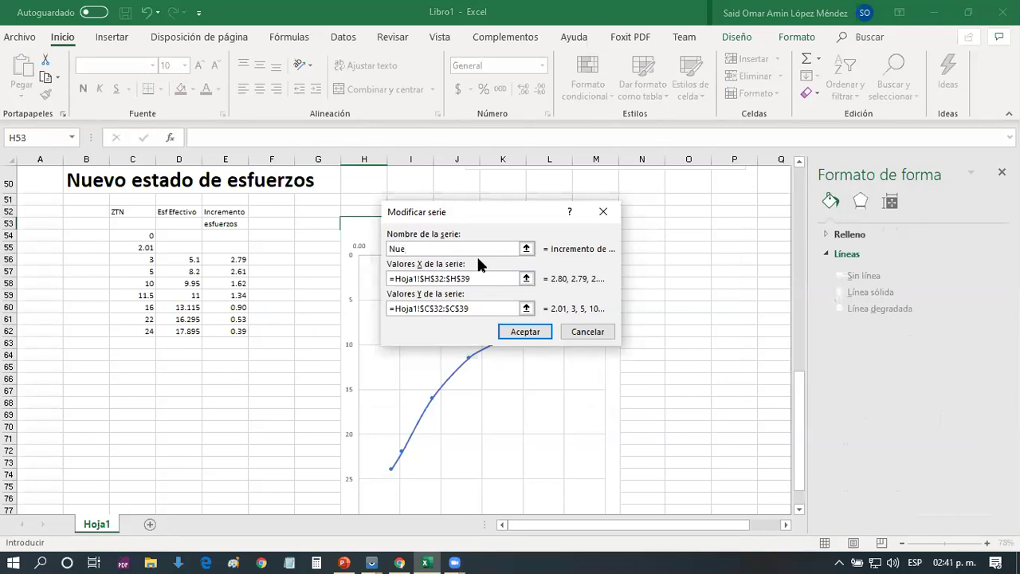
pyautogui.write('vos esfuerzos')
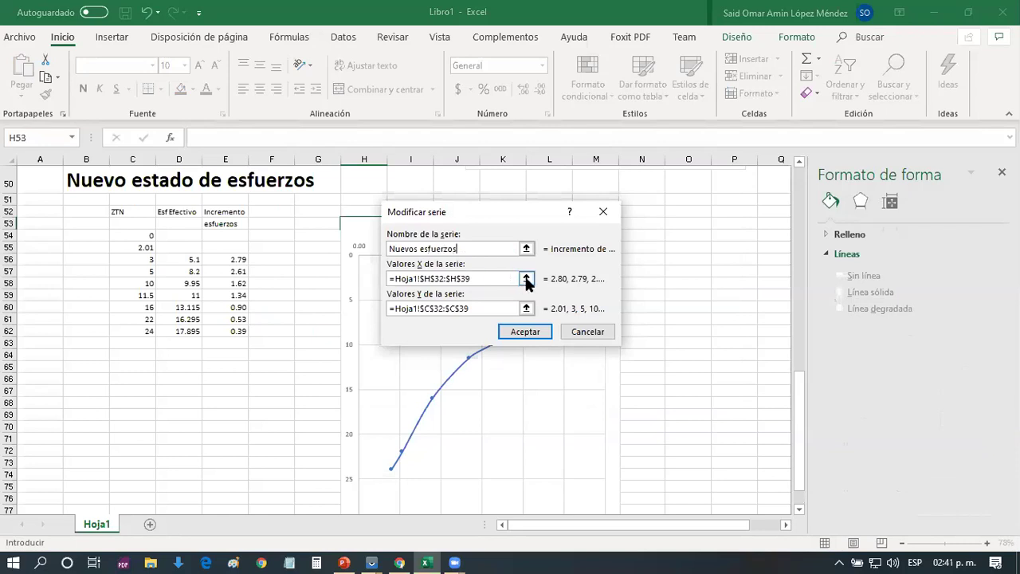
# Set the "Nuevos esfuerzos" series' X values to F56:F62 and its Y values to the depths in C56:C62
pyautogui.click(526, 279)
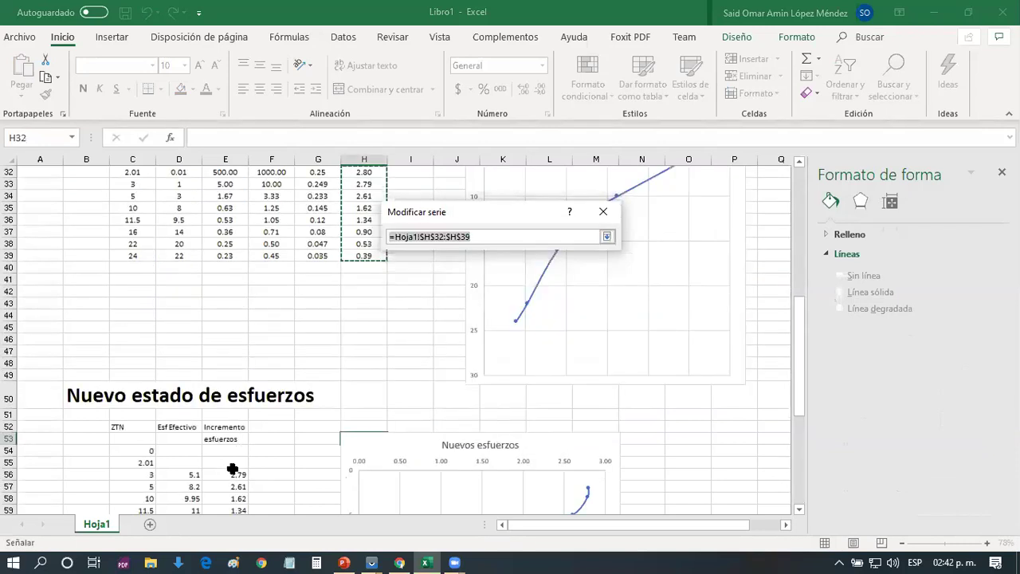
pyautogui.click(256, 472)
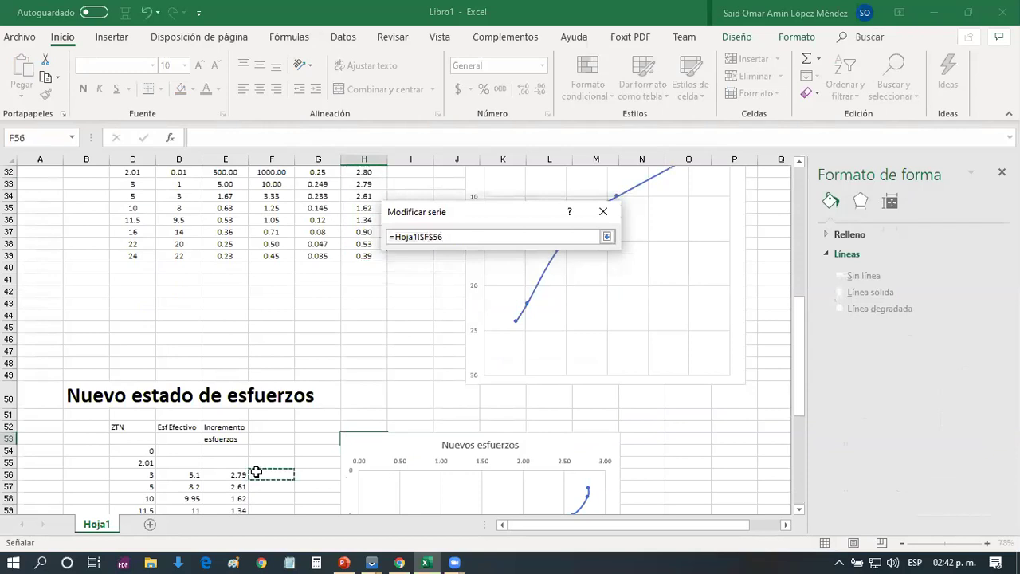
pyautogui.moveTo(256, 472); pyautogui.dragTo(256, 471)
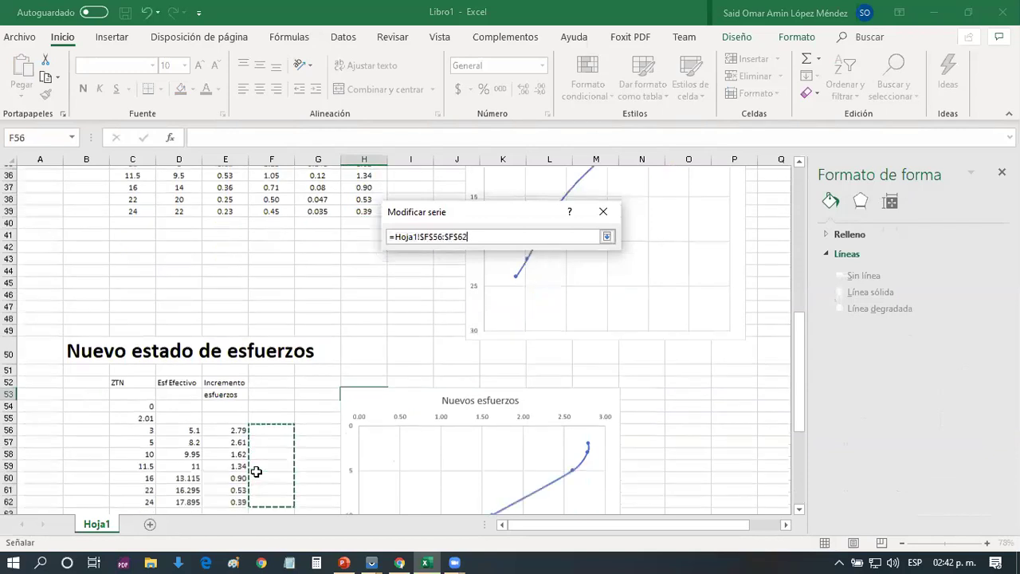
pyautogui.scroll(-1, 256, 471)
pyautogui.press('Return')
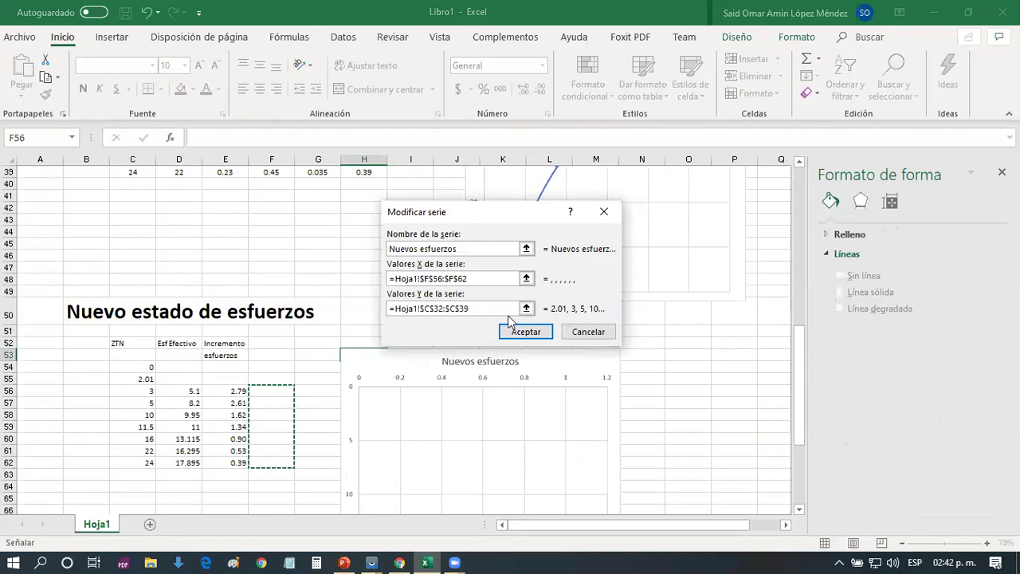
pyautogui.click(526, 308)
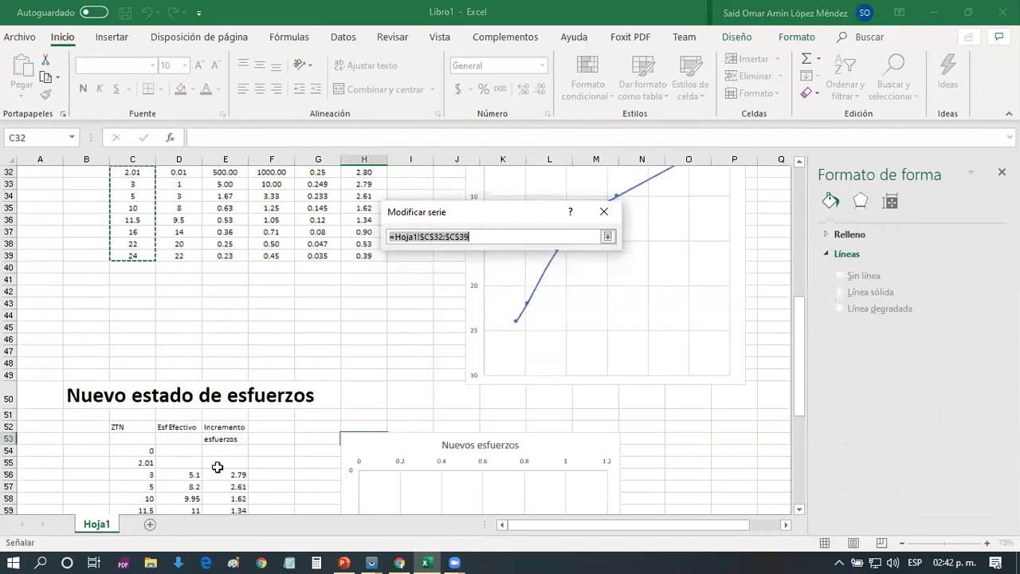
pyautogui.moveTo(141, 474); pyautogui.dragTo(144, 476)
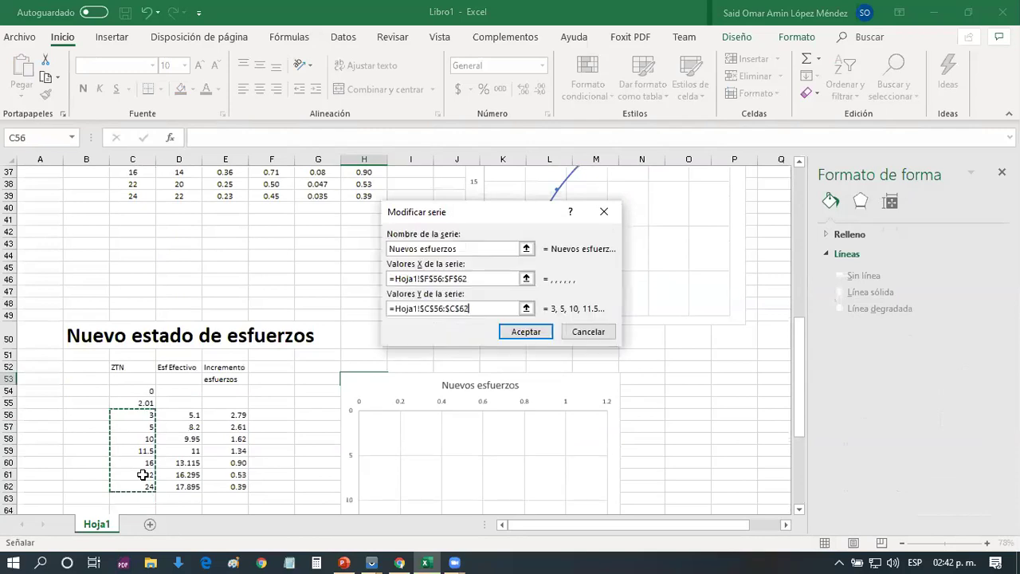
pyautogui.click(526, 334)
# Add a second chart series named "Esfuerzos iniciales" with the effective stresses in D56:D62 as X values
pyautogui.click(316, 271)
pyautogui.click(433, 248)
pyautogui.write('E')
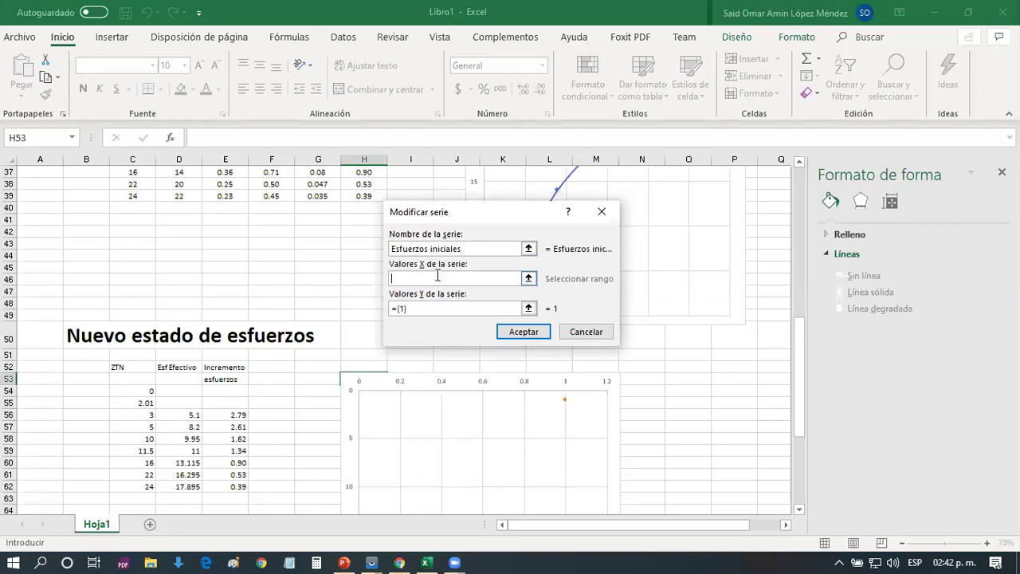
pyautogui.click(529, 279)
pyautogui.click(191, 414)
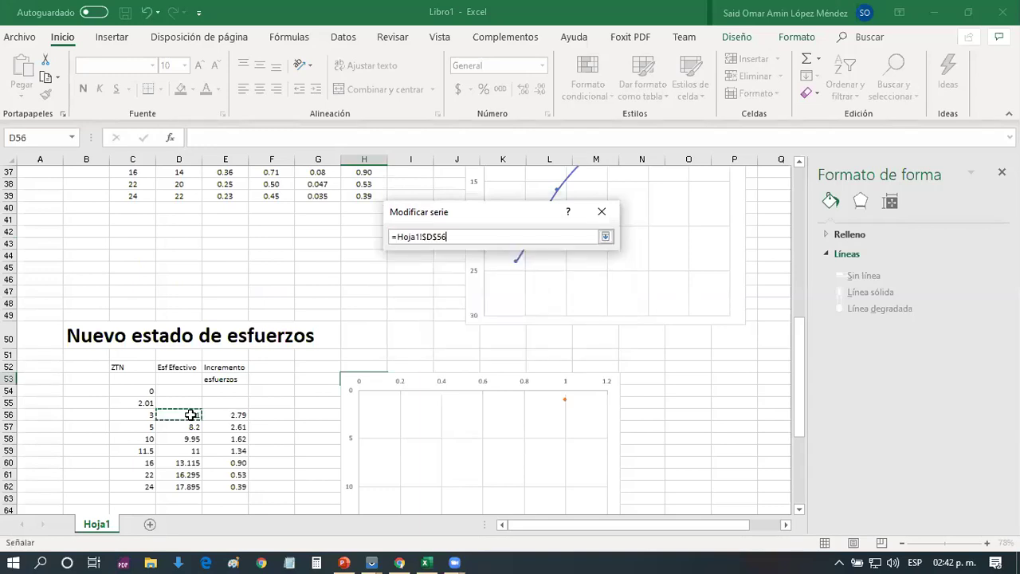
pyautogui.hotkey('shift', 'Down')
pyautogui.hotkey('shift', 'Down')
pyautogui.hotkey('shift', 'Down')
pyautogui.hotkey('shift', 'Down')
pyautogui.hotkey('shift', 'Down')
pyautogui.hotkey('shift', 'Down')
pyautogui.press('Return')
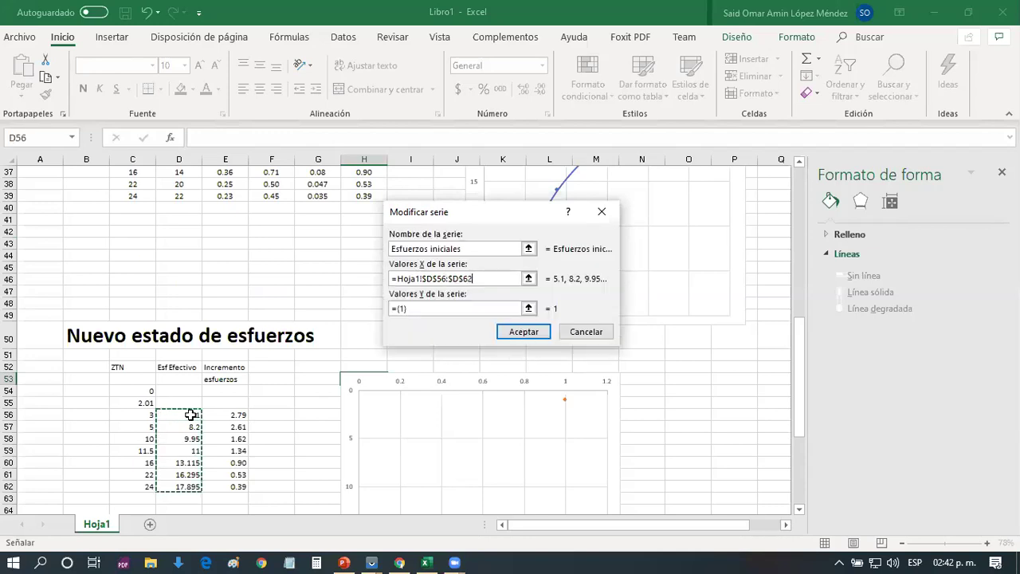
# Set the "Esfuerzos iniciales" series' Y values to the depths in C56:C62 and apply the chart's data source changes
pyautogui.click(529, 308)
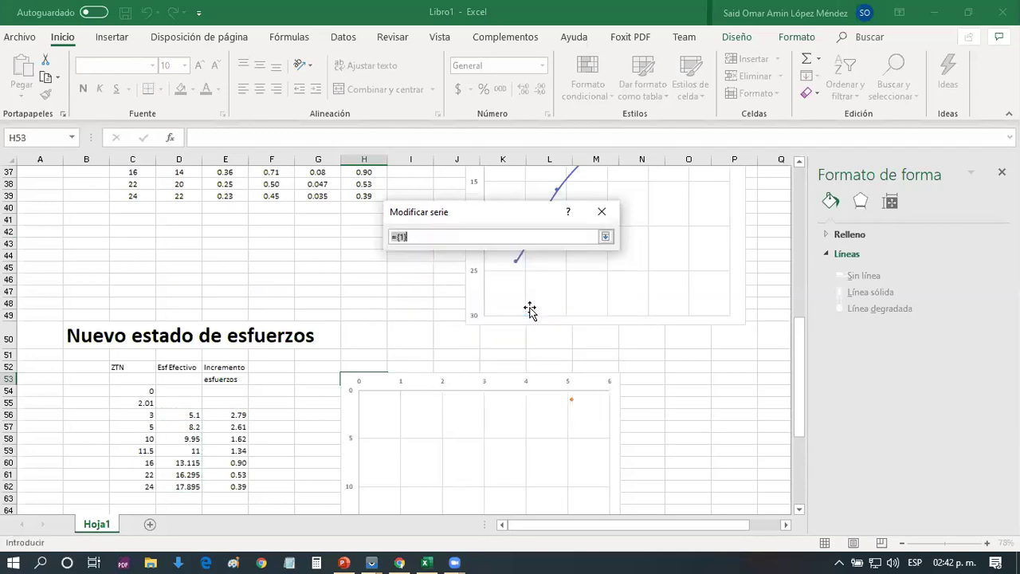
pyautogui.click(148, 414)
pyautogui.hotkey('shift', 'Down')
pyautogui.hotkey('shift', 'Down')
pyautogui.hotkey('shift', 'Down')
pyautogui.hotkey('shift', 'Down')
pyautogui.hotkey('shift', 'Down')
pyautogui.hotkey('shift', 'Down')
pyautogui.press('Return')
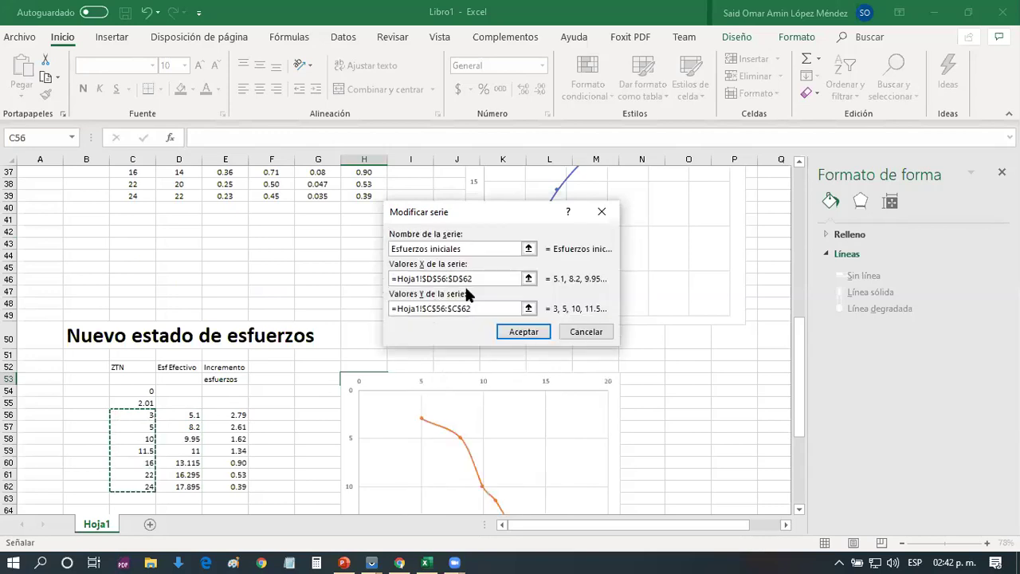
pyautogui.click(516, 333)
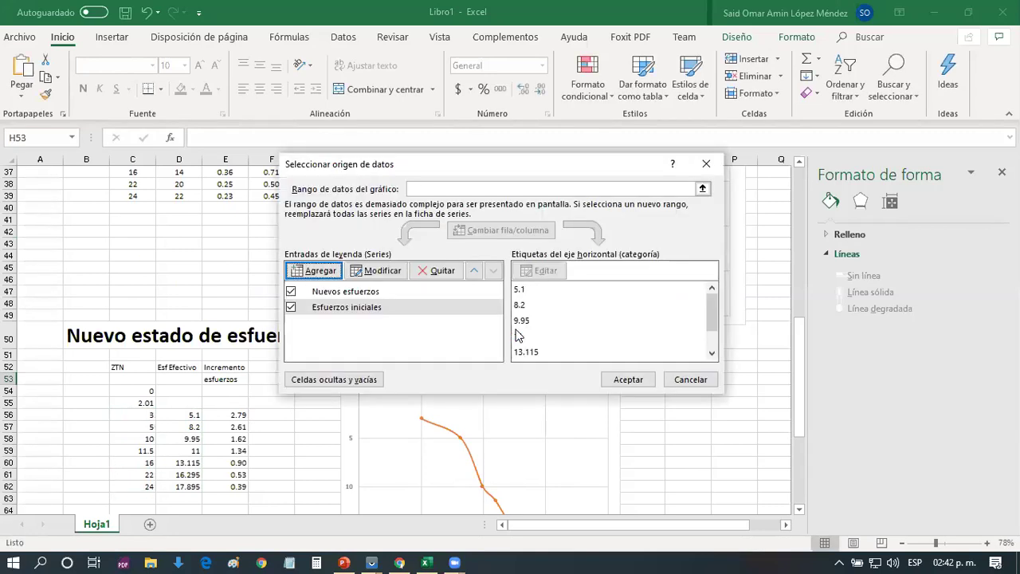
pyautogui.click(627, 379)
# Enter the column header "Nuevos esfuerzos" in cell F52
pyautogui.click(266, 368)
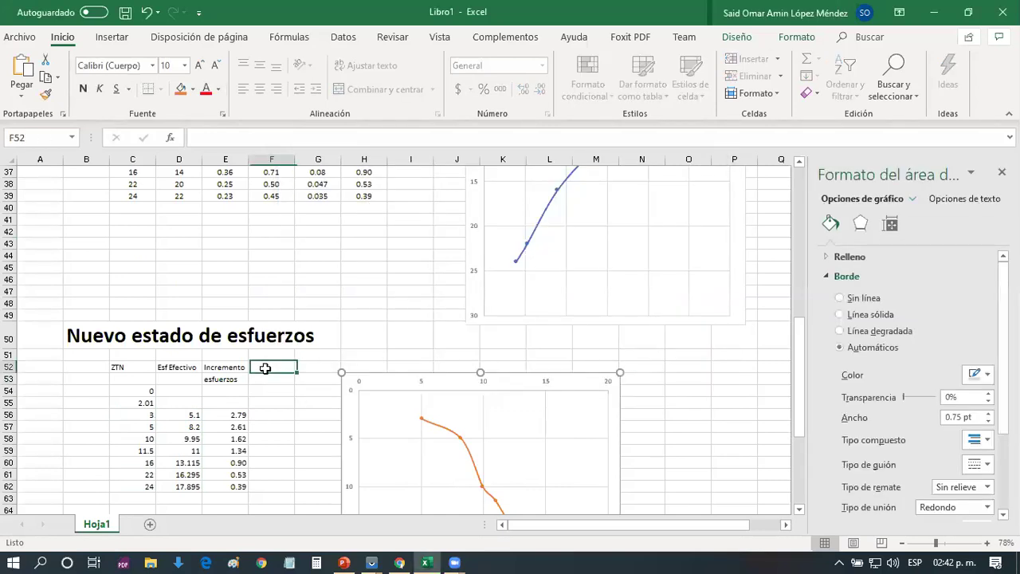
pyautogui.write('Nuevos esfuerzos')
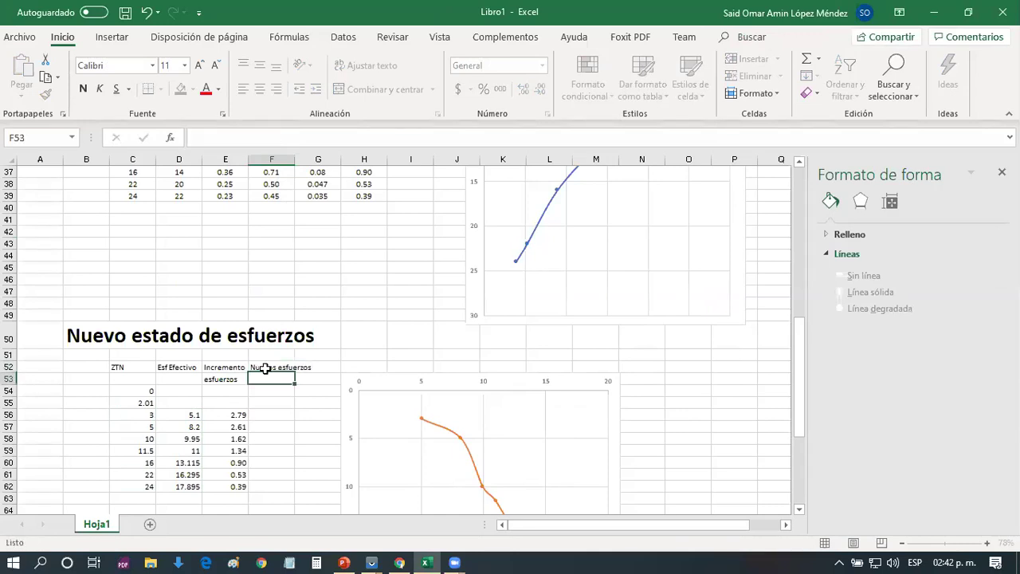
# Enter the formula =D56+E56 in F56 to add the effective stress and the stress increment at 3 m depth
pyautogui.press('Return')
pyautogui.press('Down')
pyautogui.press('Down')
pyautogui.press('Down')
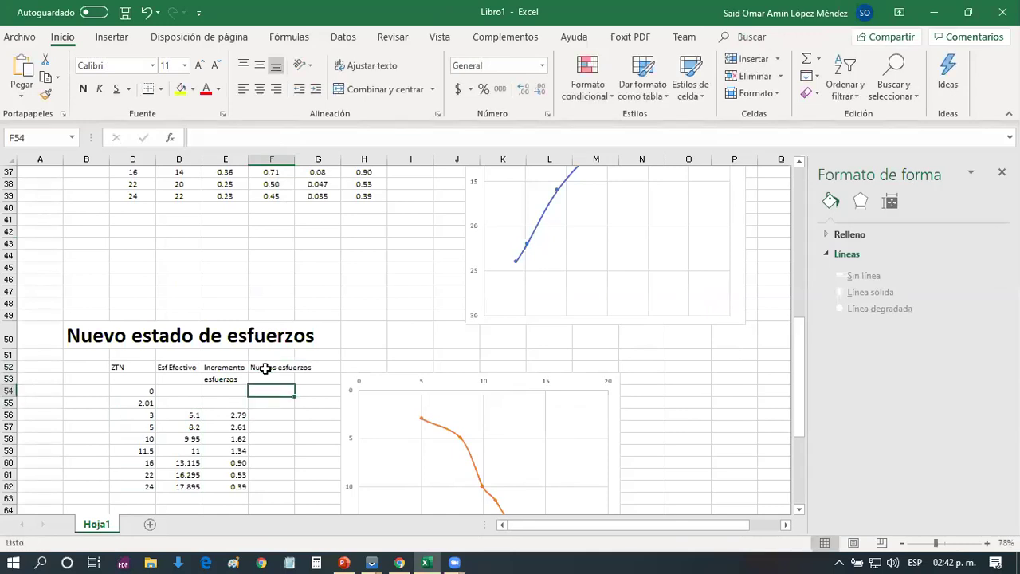
pyautogui.write('=')
pyautogui.press('Left')
pyautogui.press('Left')
pyautogui.press('Left')
pyautogui.press('Right')
pyautogui.write('+')
pyautogui.press('Left')
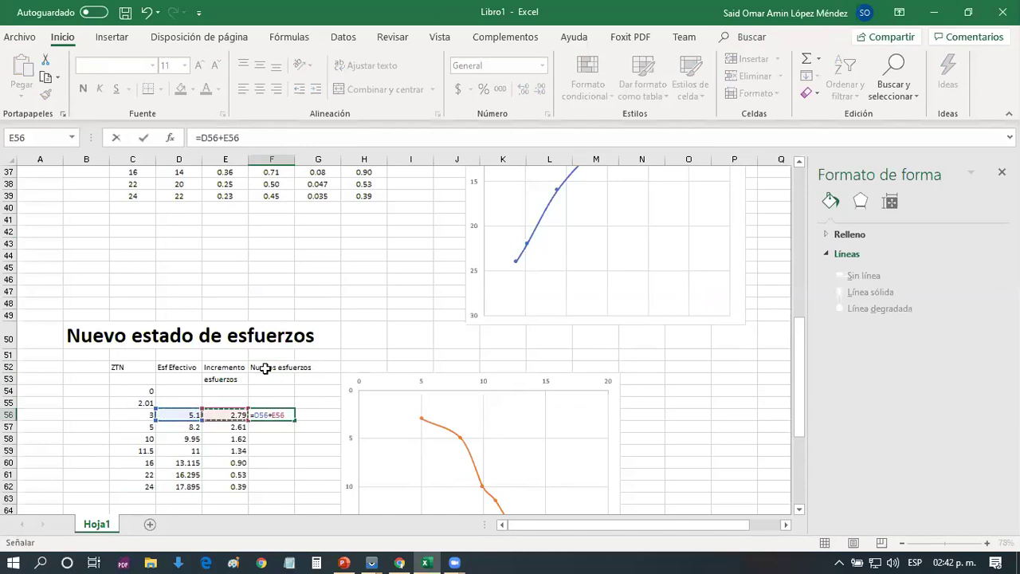
pyautogui.press('Return')
# Copy the sum formula from F56 down to F62 to complete the "Nuevos esfuerzos" column
pyautogui.press('Up')
pyautogui.hotkey('ctrl', 'c')
pyautogui.hotkey('shift', 'Down')
pyautogui.hotkey('shift', 'Down')
pyautogui.hotkey('shift', 'Down')
pyautogui.hotkey('shift', 'Down')
pyautogui.hotkey('shift', 'Down')
pyautogui.hotkey('shift', 'Down')
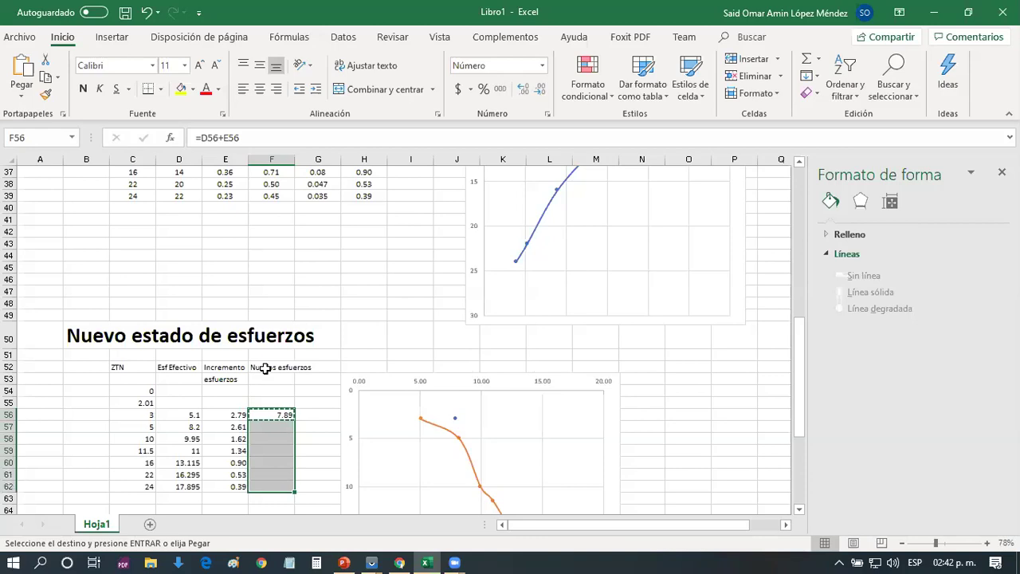
pyautogui.hotkey('ctrl', 'v')
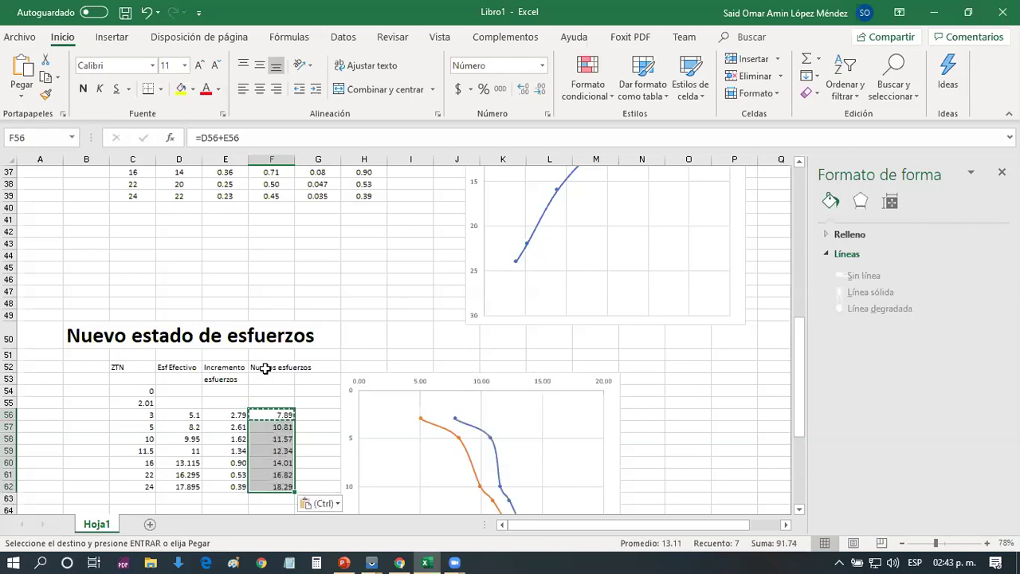
# Compare the "Esfuerzos iniciales" and "Nuevos esfuerzos" curves point by point along the depth of the new stress state chart
pyautogui.moveTo(799, 510); pyautogui.dragTo(799, 510)
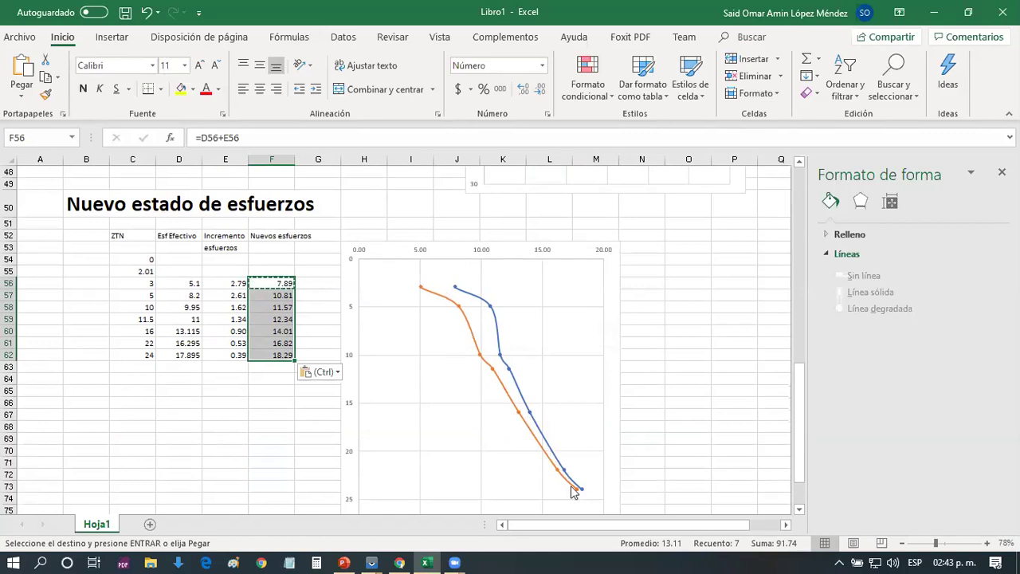
pyautogui.moveTo(581, 493)
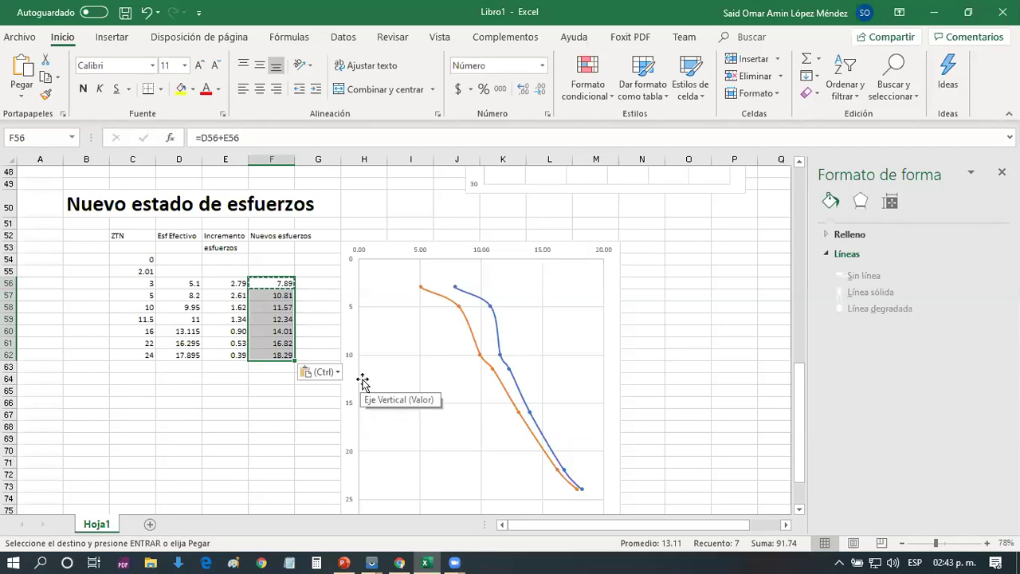
pyautogui.moveTo(519, 417)
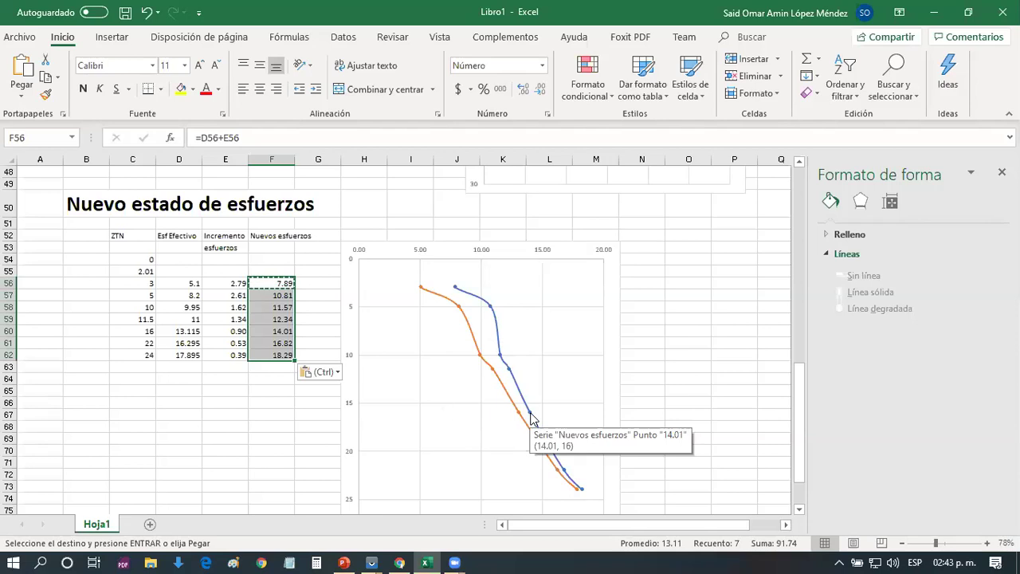
pyautogui.moveTo(459, 311)
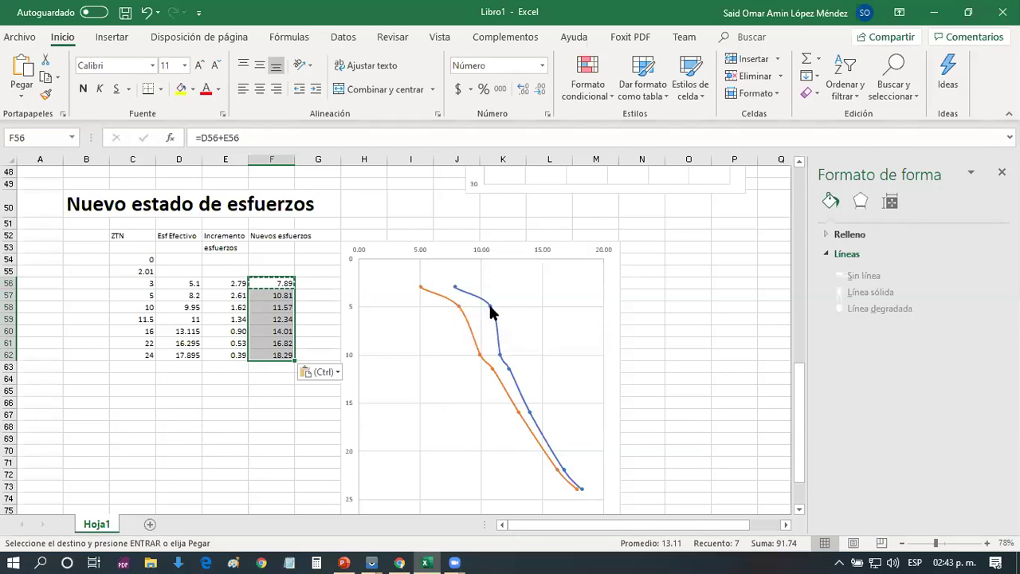
pyautogui.moveTo(491, 311)
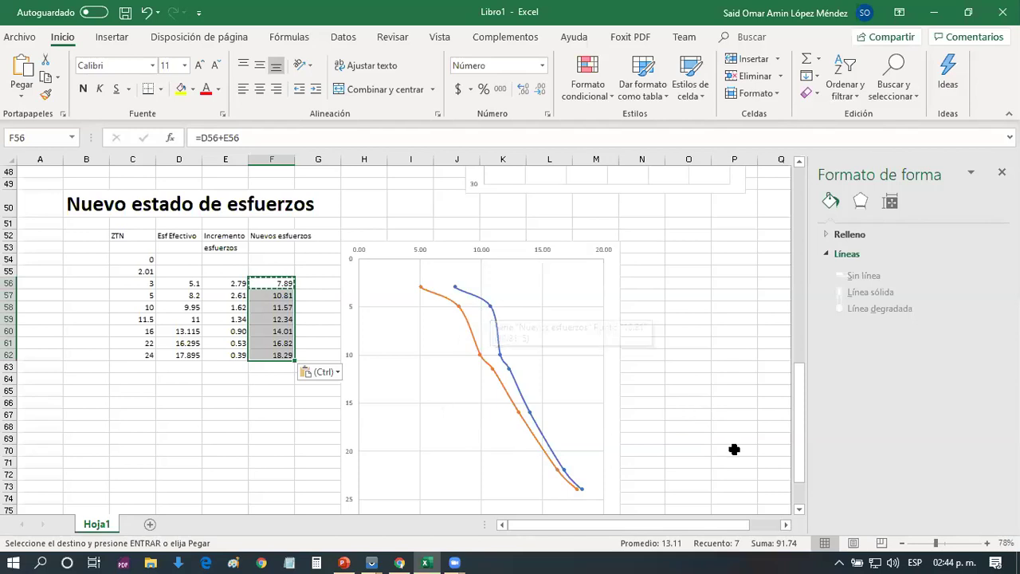
pyautogui.click(799, 509)
pyautogui.click(799, 509)
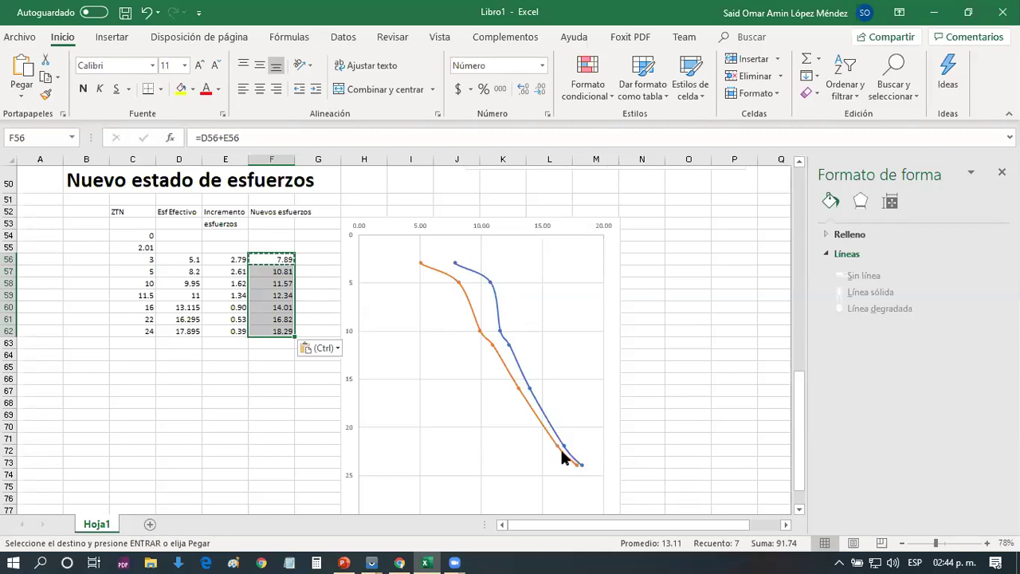
pyautogui.moveTo(567, 464)
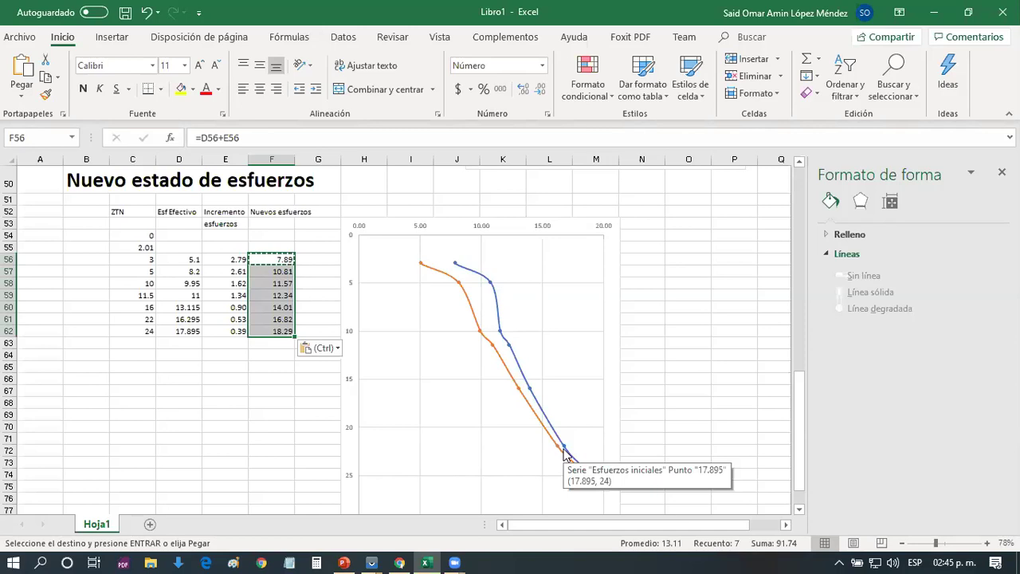
# Close the shape formatting pane so the natural stress charts have the full sheet width
pyautogui.click(678, 334)
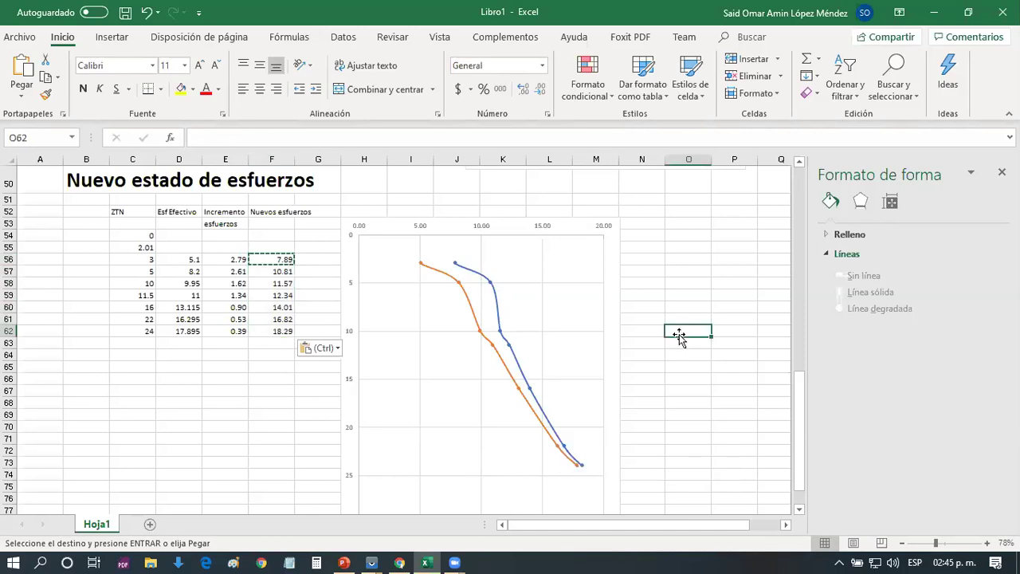
pyautogui.press('pageup')
pyautogui.press('pageup')
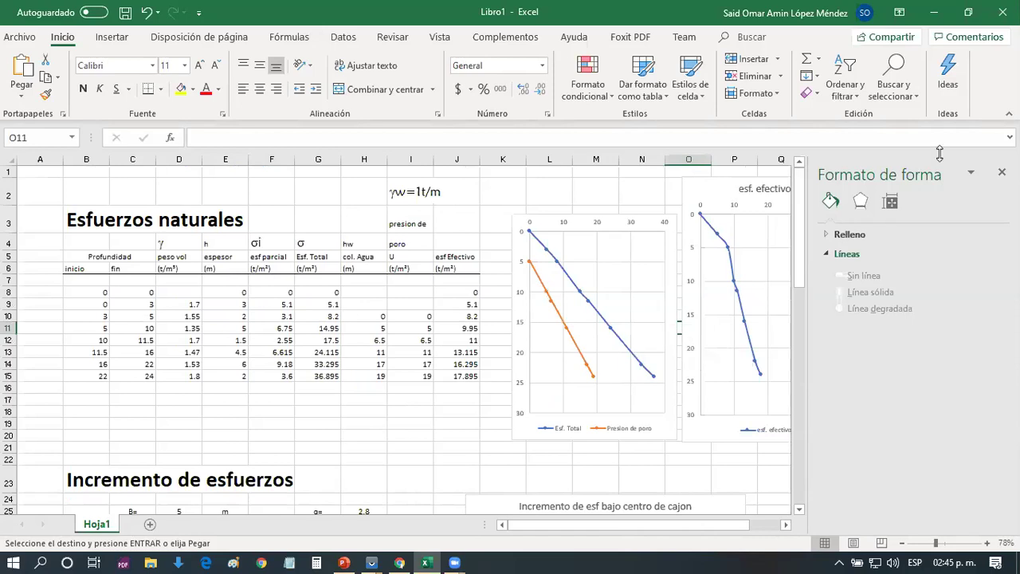
pyautogui.click(1002, 173)
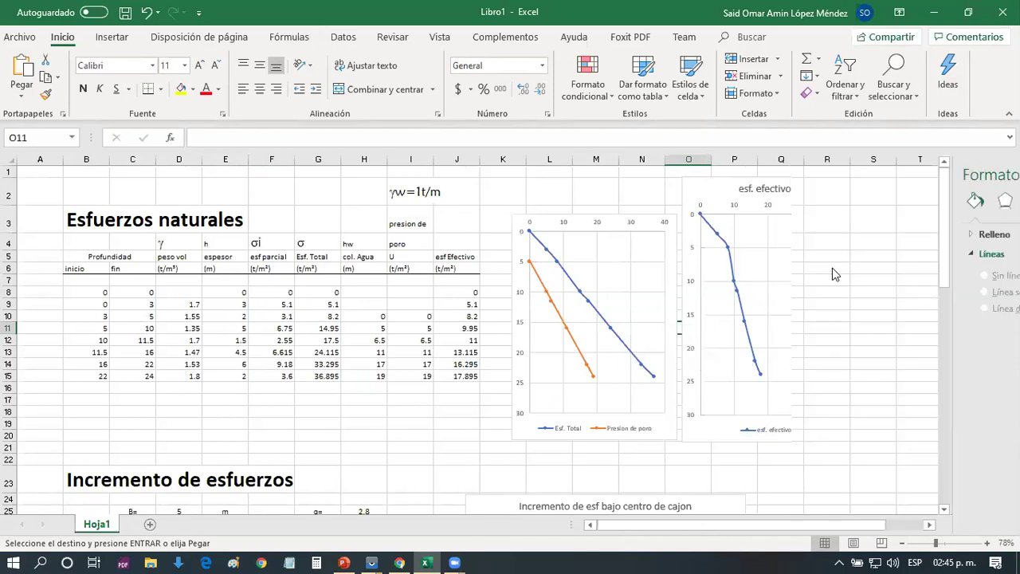
pyautogui.click(733, 481)
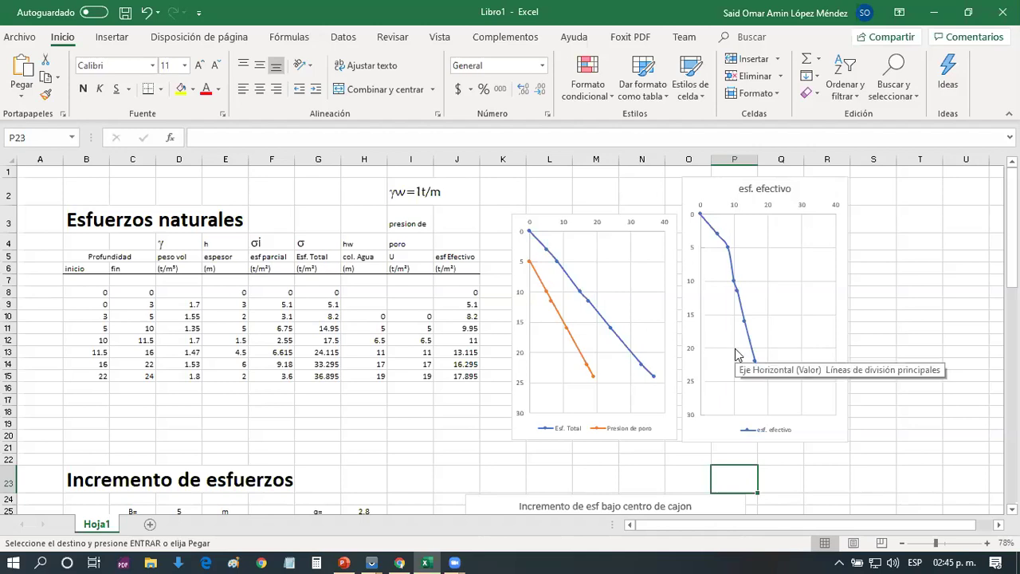
# Review the natural stresses, stress increment and new stress state sections with their charts, and return to the natural stresses table
pyautogui.press('Down')
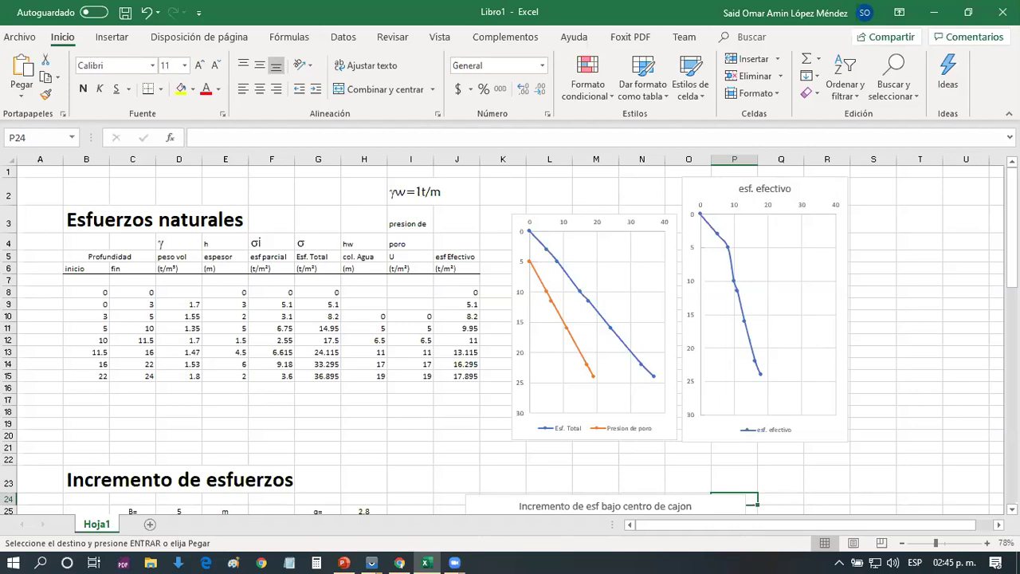
pyautogui.scroll(-6, 510, 335)
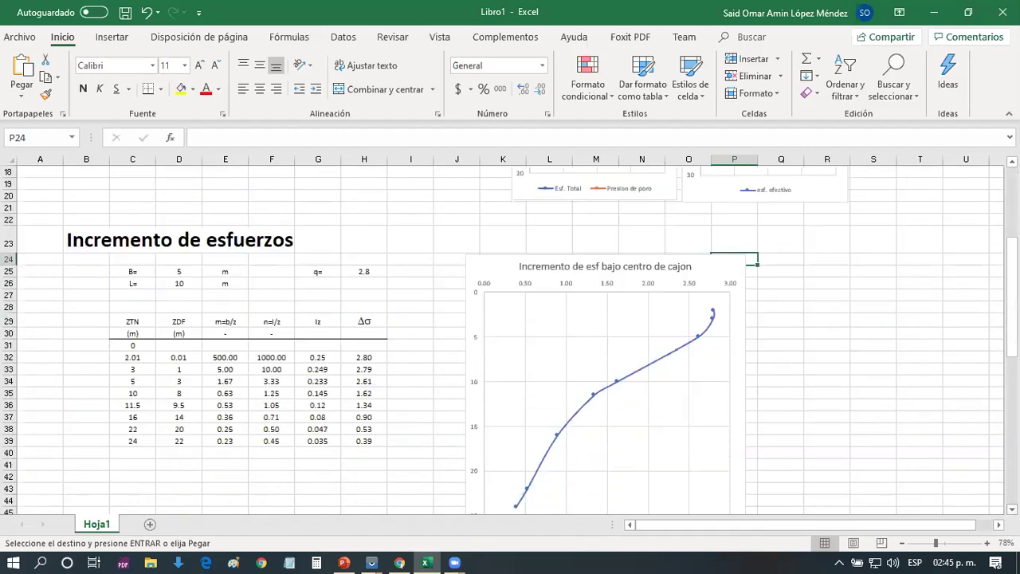
pyautogui.scroll(-1, 510, 341)
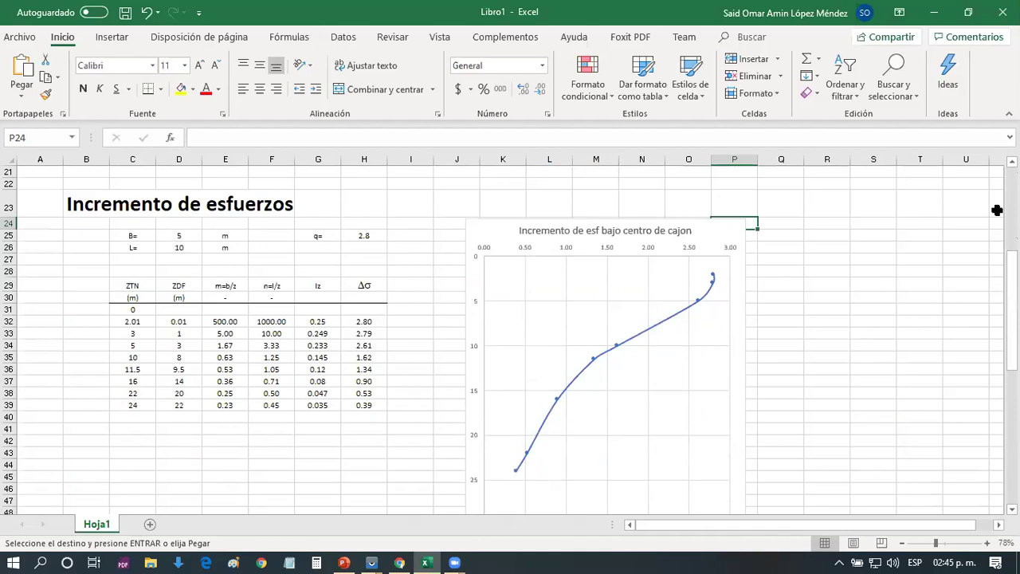
pyautogui.scroll(1, 510, 334)
pyautogui.scroll(6, 510, 335)
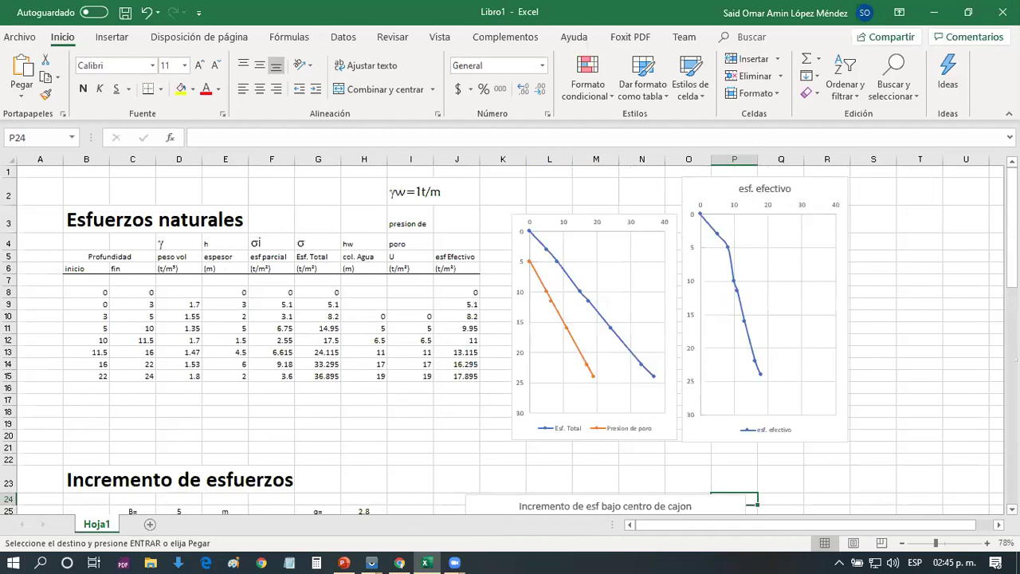
pyautogui.scroll(-6, 510, 335)
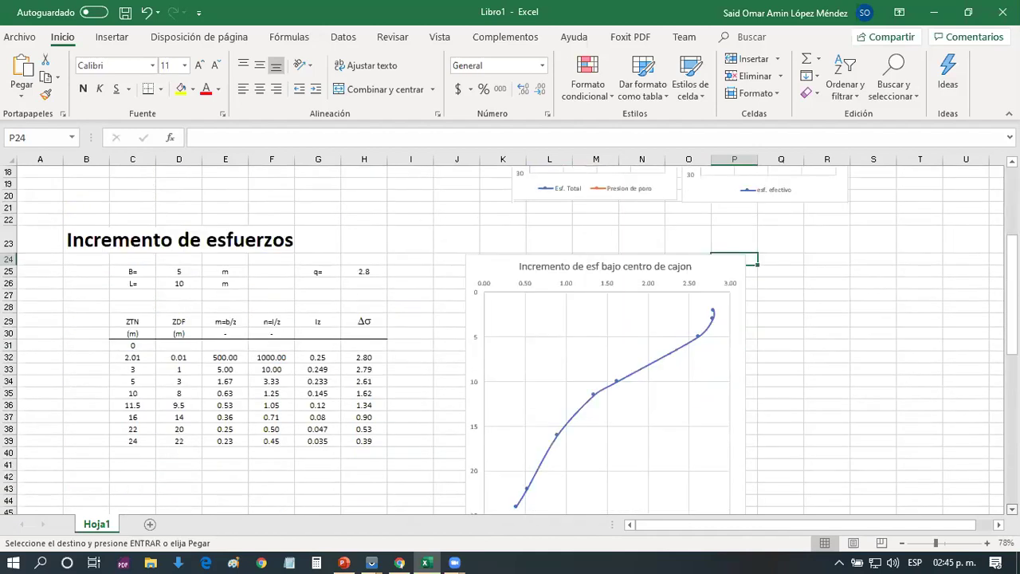
pyautogui.scroll(-1, 510, 335)
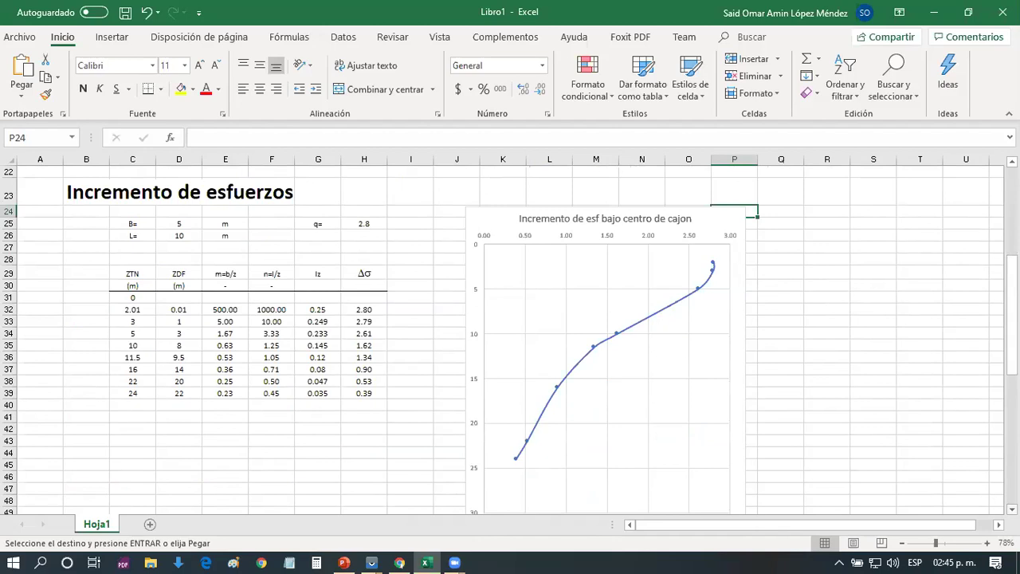
pyautogui.scroll(-7, 510, 335)
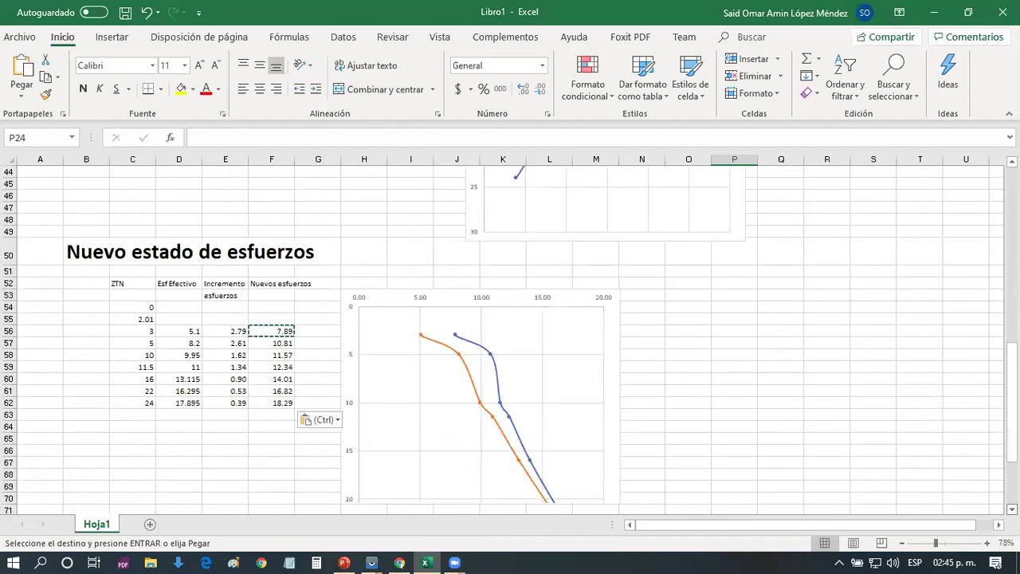
pyautogui.scroll(-2, 694, 371)
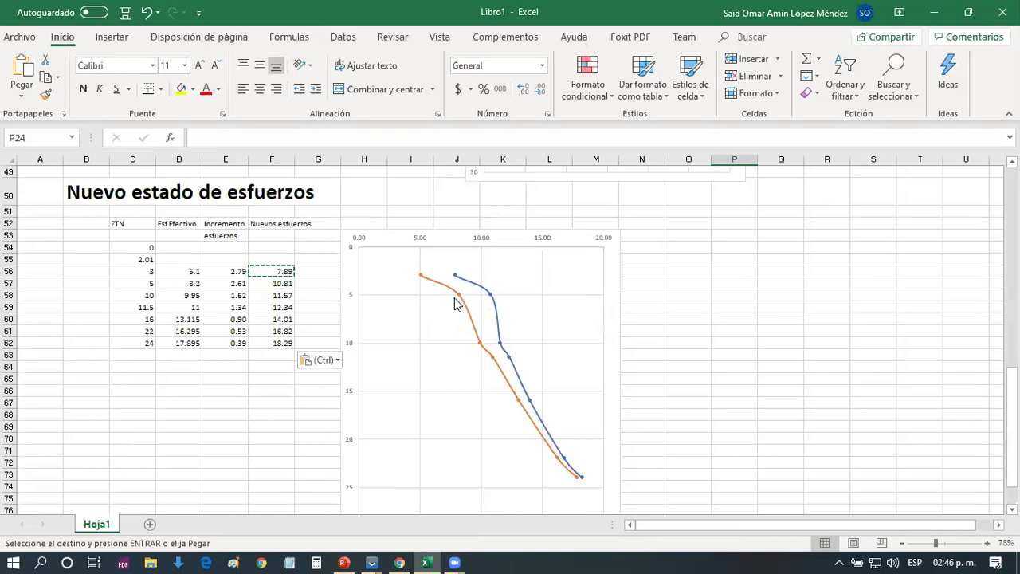
pyautogui.click(711, 296)
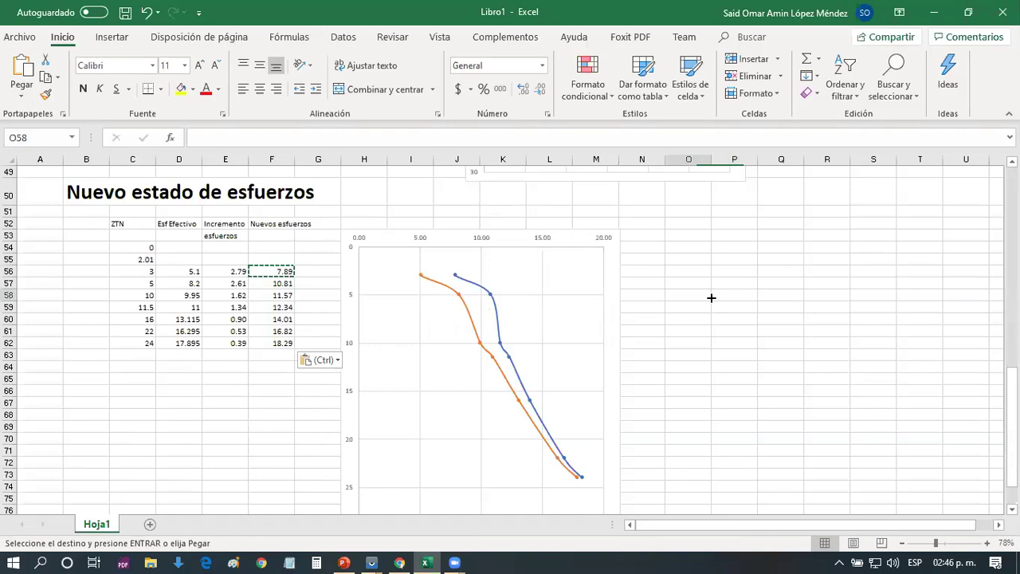
pyautogui.press('pageup')
pyautogui.press('pageup')
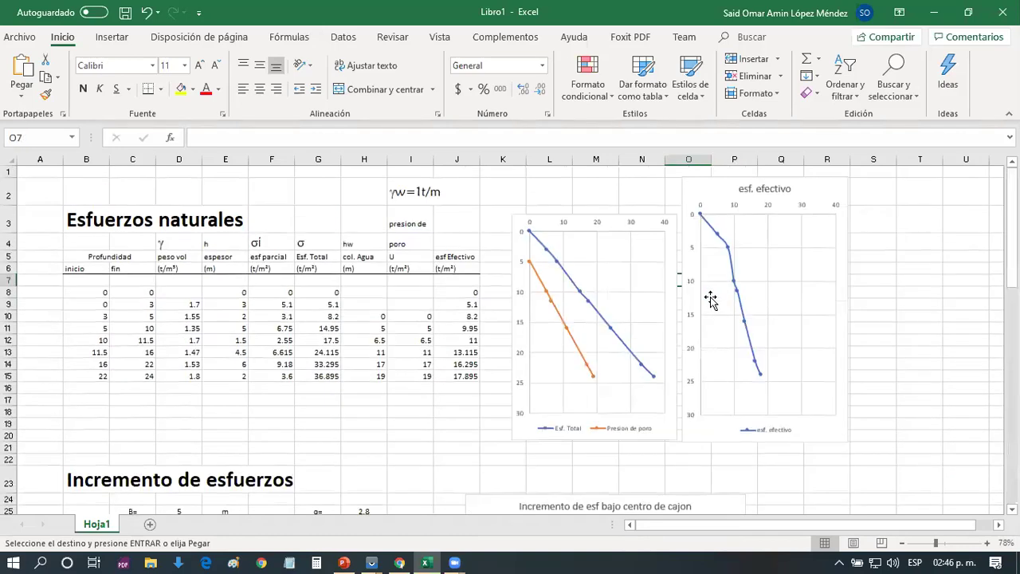
pyautogui.click(894, 226)
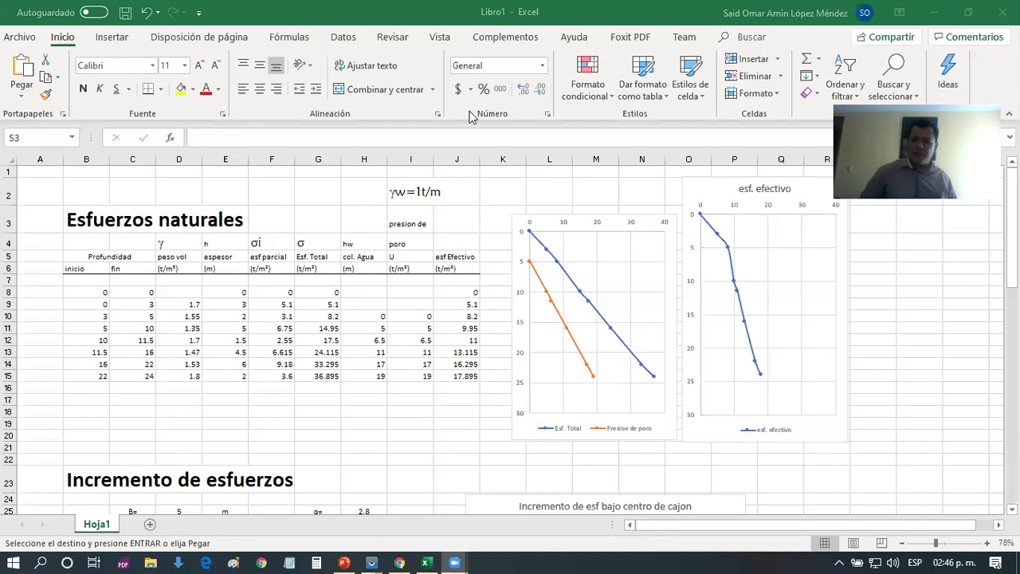
pyautogui.click(189, 437)
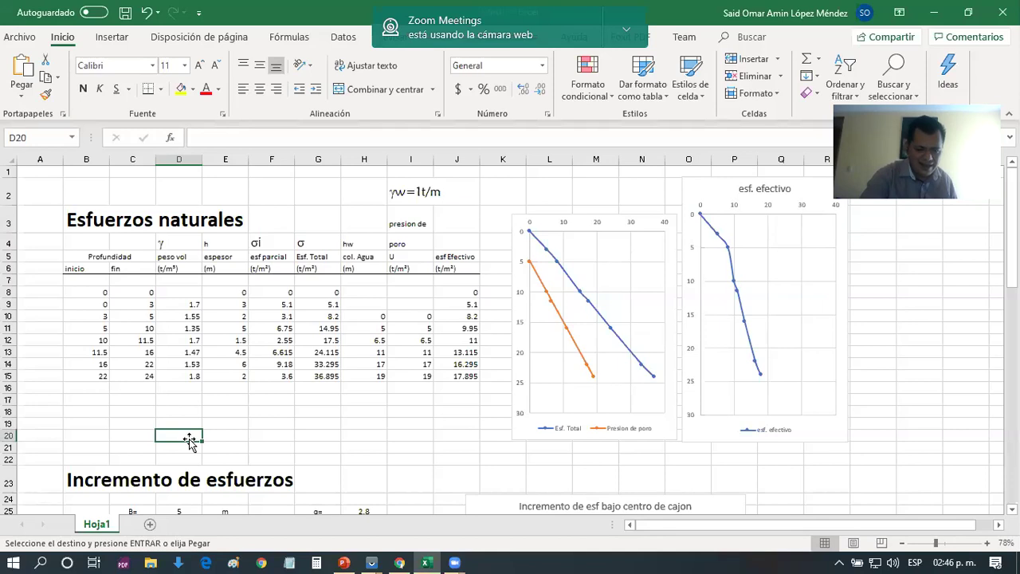
# Examine the sheet at 63% zoom, from the "Esfuerzos naturales" table down to the "Nuevo estado de esfuerzos" table and chart
pyautogui.scroll(-1, 189, 438)
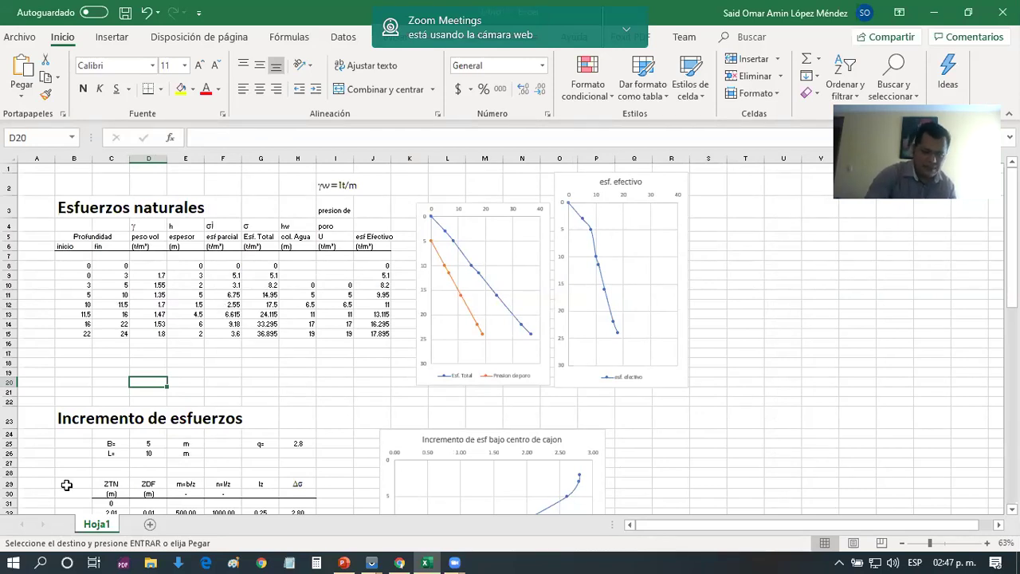
pyautogui.press('Down')
pyautogui.press('Down')
pyautogui.press('Down')
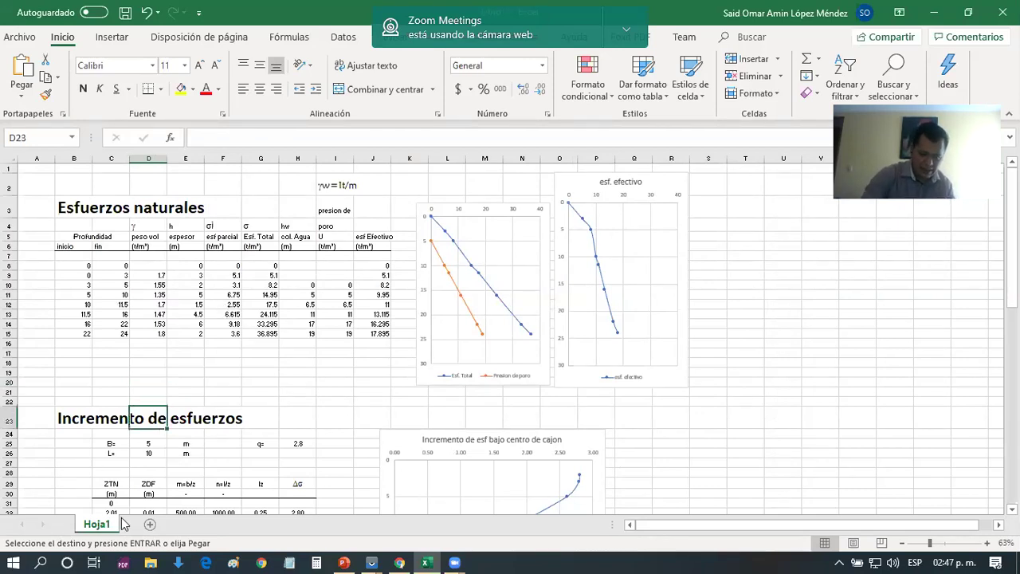
pyautogui.press('Down')
pyautogui.press('Down')
pyautogui.press('Down')
pyautogui.press('Down')
pyautogui.press('Down')
pyautogui.press('Down')
pyautogui.press('Down')
pyautogui.press('Down')
pyautogui.press('Down')
pyautogui.press('Down')
pyautogui.press('Down')
pyautogui.press('Down')
pyautogui.press('Down')
pyautogui.press('Down')
pyautogui.press('Down')
pyautogui.press('Down')
pyautogui.press('Down')
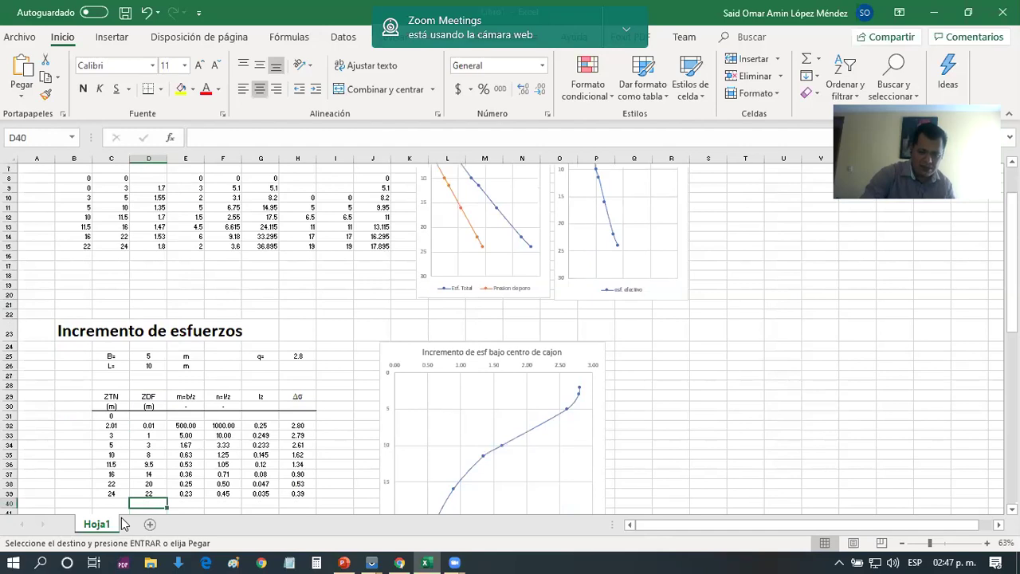
pyautogui.press('Down')
pyautogui.press('Down')
pyautogui.press('Down')
pyautogui.press('Down')
pyautogui.press('Down')
pyautogui.press('Down')
pyautogui.press('Down')
pyautogui.press('Down')
pyautogui.press('Down')
pyautogui.press('Down')
pyautogui.press('Down')
pyautogui.press('Down')
pyautogui.press('Down')
pyautogui.press('Down')
pyautogui.press('Down')
pyautogui.press('Down')
pyautogui.press('Down')
pyautogui.press('Down')
pyautogui.press('Down')
pyautogui.press('Down')
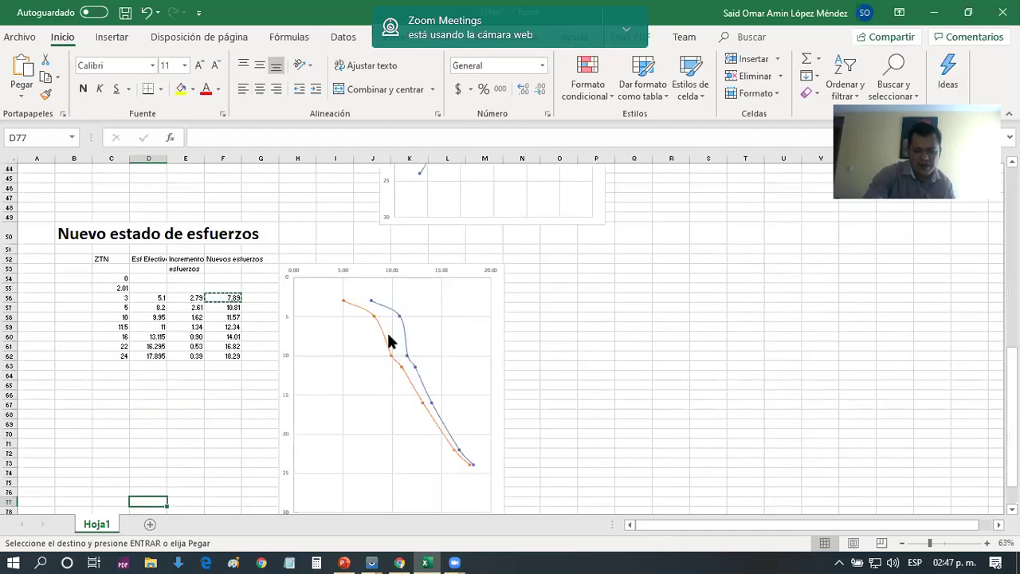